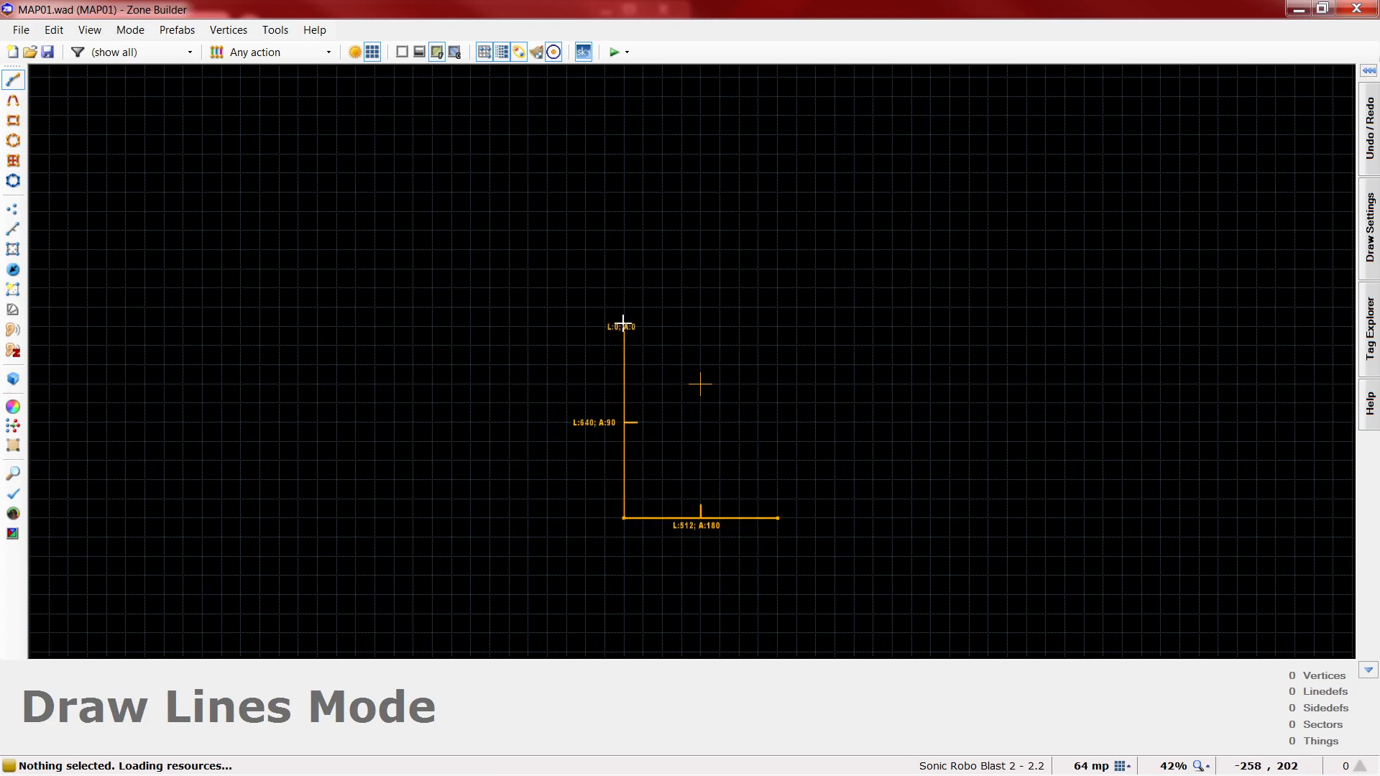
- Complete the L-shaped sector outline with a 960 lower ledge, a 704 left wall and a 1600 top edge, closing it at the starting vertex
{"action": "middle_click_drag", "start_coordinate": [332, 323], "coordinate": [395, 485]}
{"action": "left_click", "coordinate": [395, 485]}
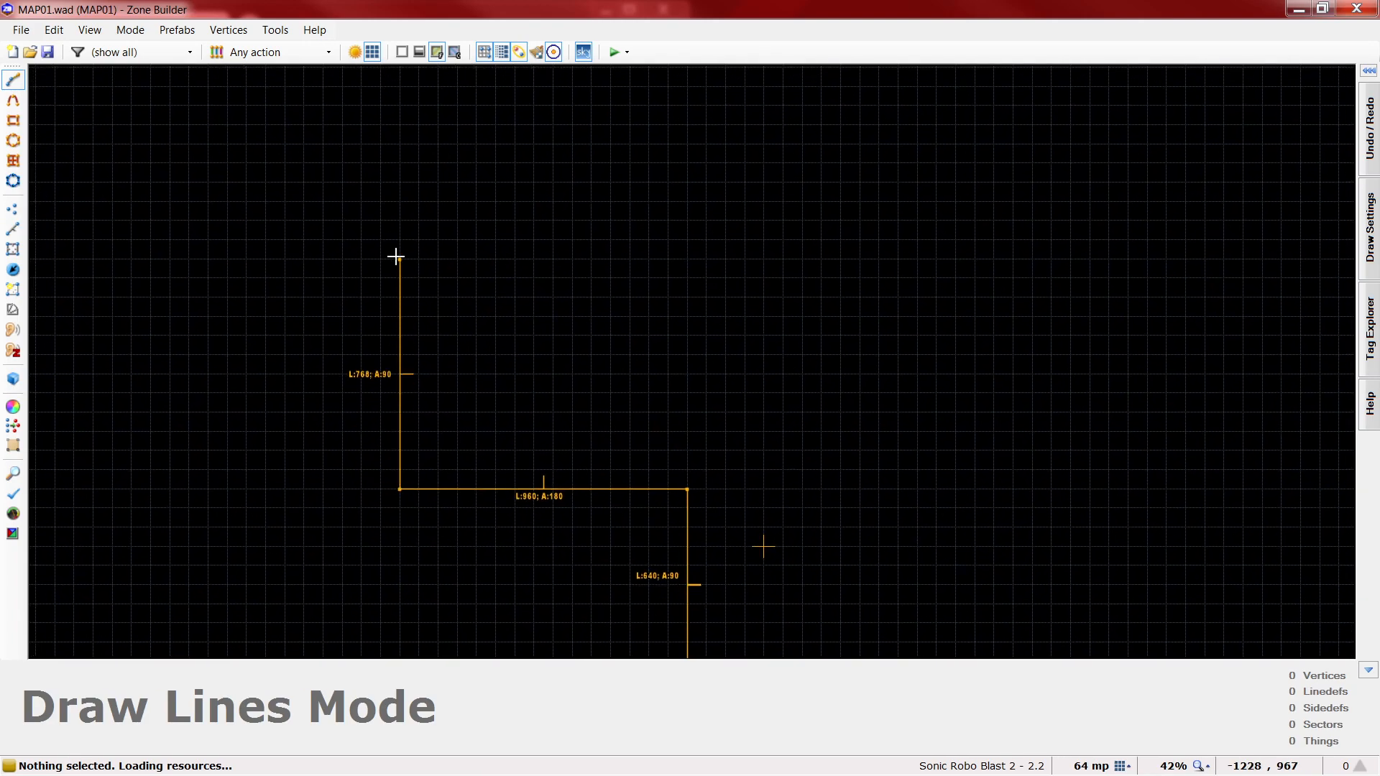
{"action": "middle_click_drag", "start_coordinate": [887, 401], "coordinate": [885, 246]}
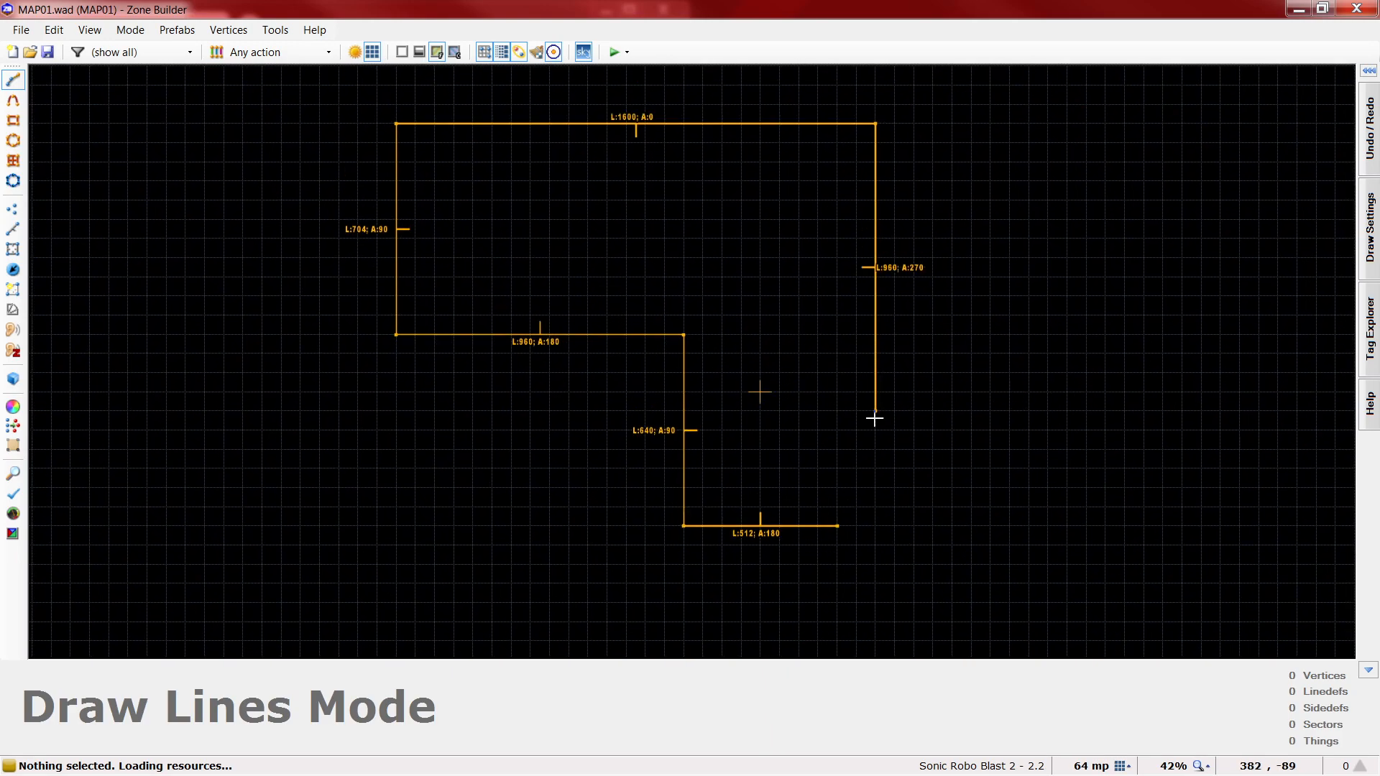
{"action": "left_click", "coordinate": [869, 527]}
{"action": "left_click", "coordinate": [838, 527]}
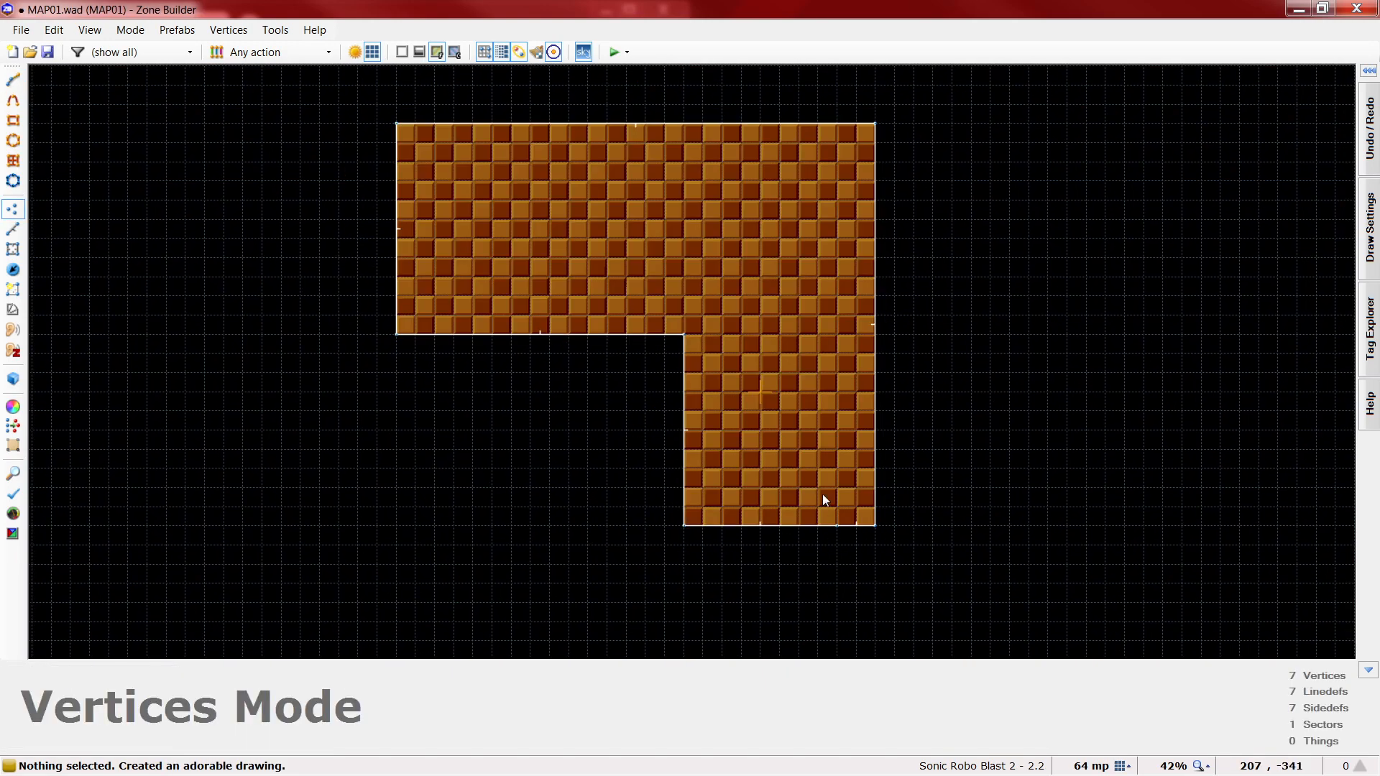
- Delete the redundant vertex on the outline's bottom edge and move that edge down to lengthen the vertical corridor
{"action": "left_click_drag", "start_coordinate": [847, 554], "coordinate": [854, 577]}
{"action": "key", "text": "Delete"}
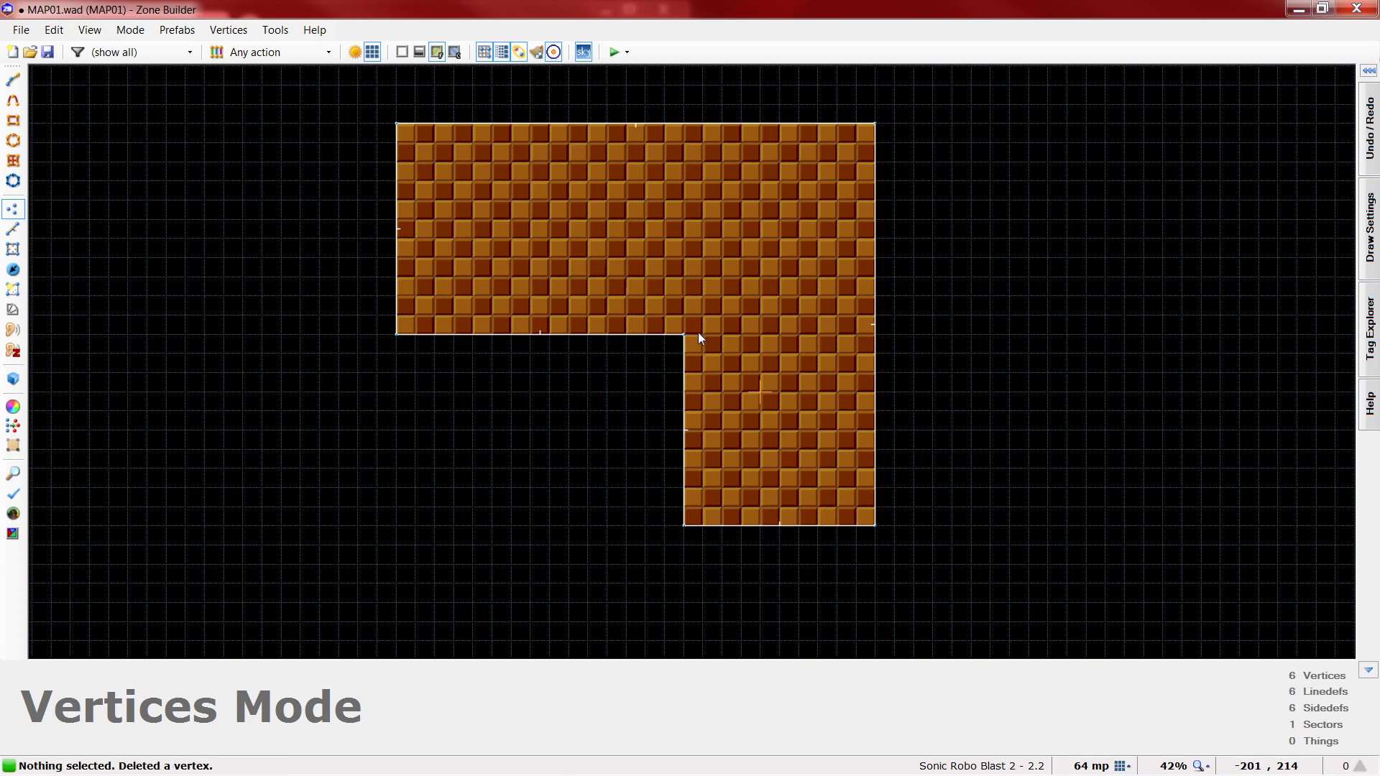
{"action": "scroll", "coordinate": [774, 152], "scroll_direction": "down", "scroll_amount": 1}
{"action": "key", "text": "l"}
{"action": "left_click_drag", "start_coordinate": [710, 464], "coordinate": [726, 574]}
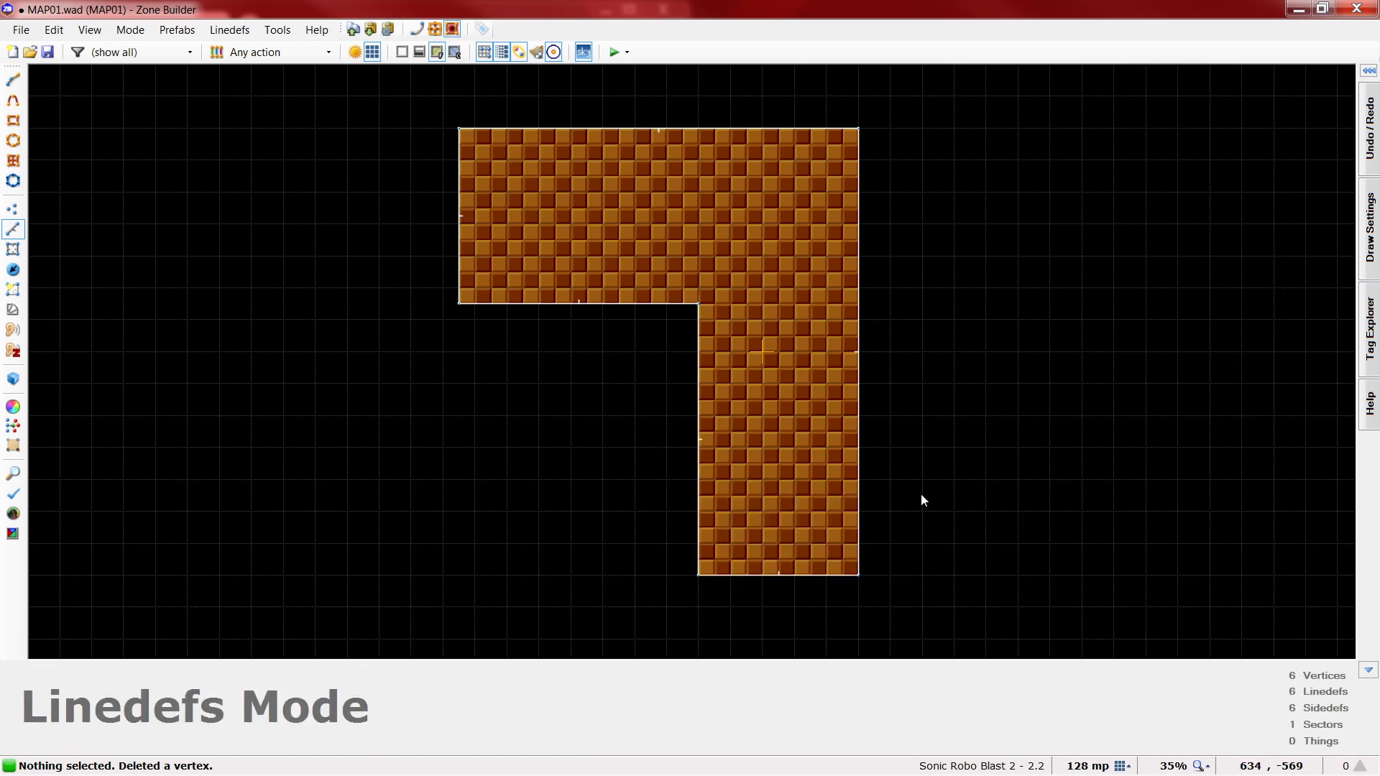
{"action": "scroll", "coordinate": [923, 501], "scroll_direction": "up", "scroll_amount": 1}
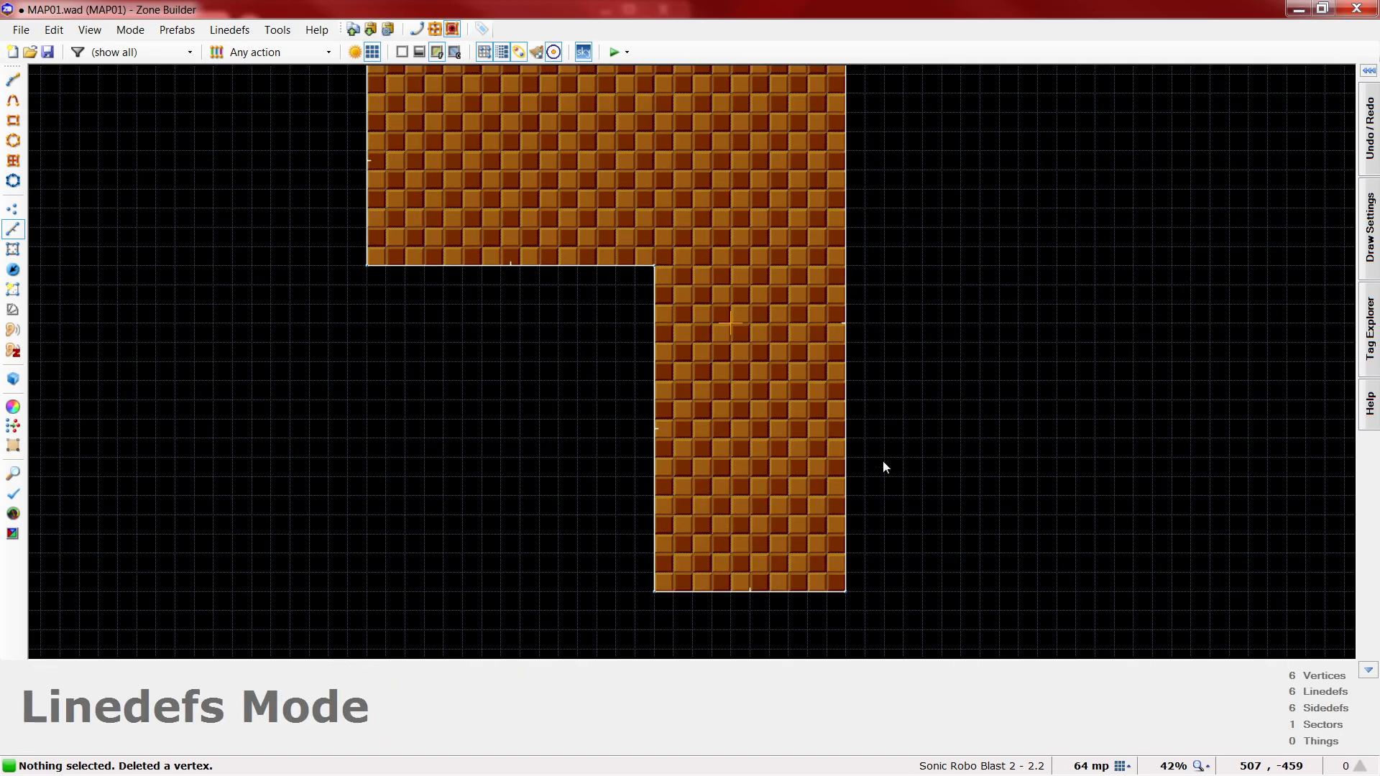
{"action": "scroll", "coordinate": [907, 532], "scroll_direction": "down", "scroll_amount": 1}
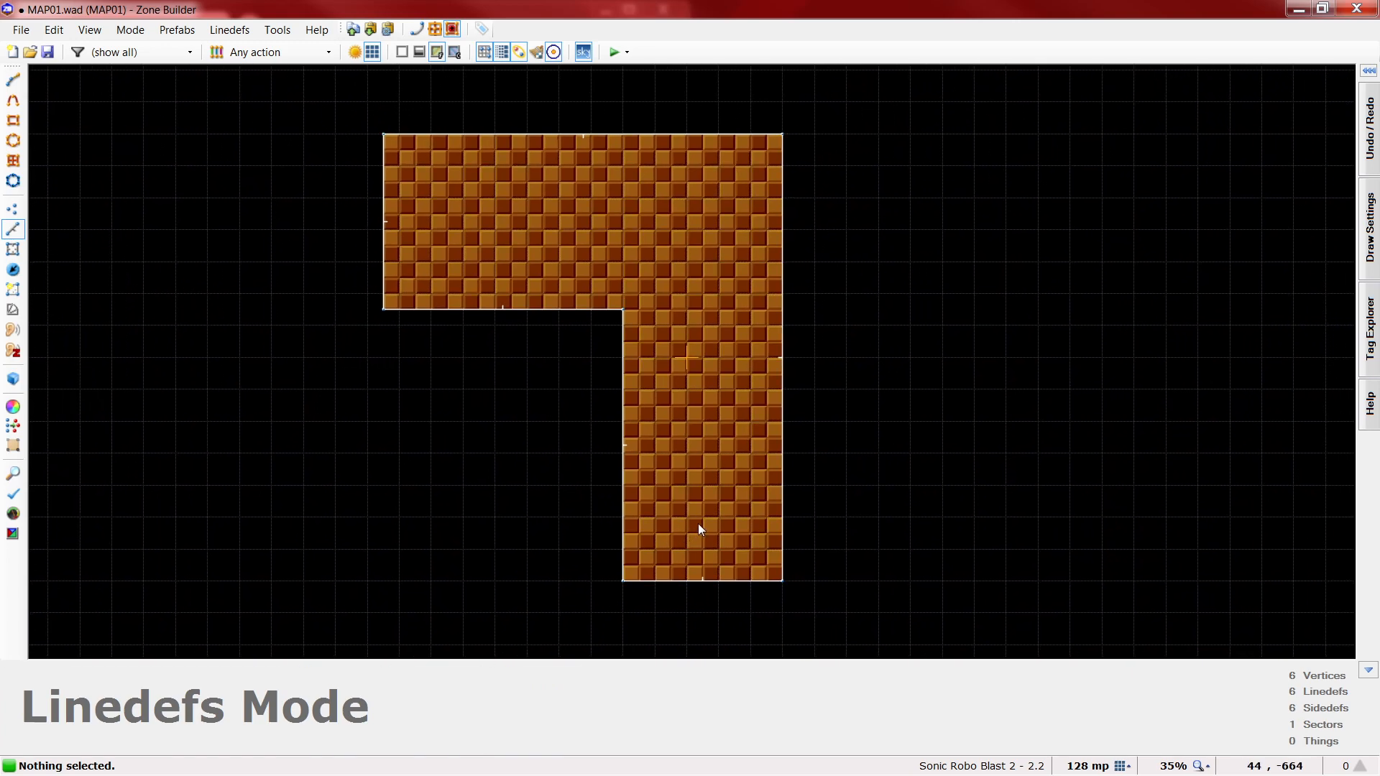
- Change the sector's floor flat to the grass texture GFZFLR02
{"action": "key", "text": "s"}
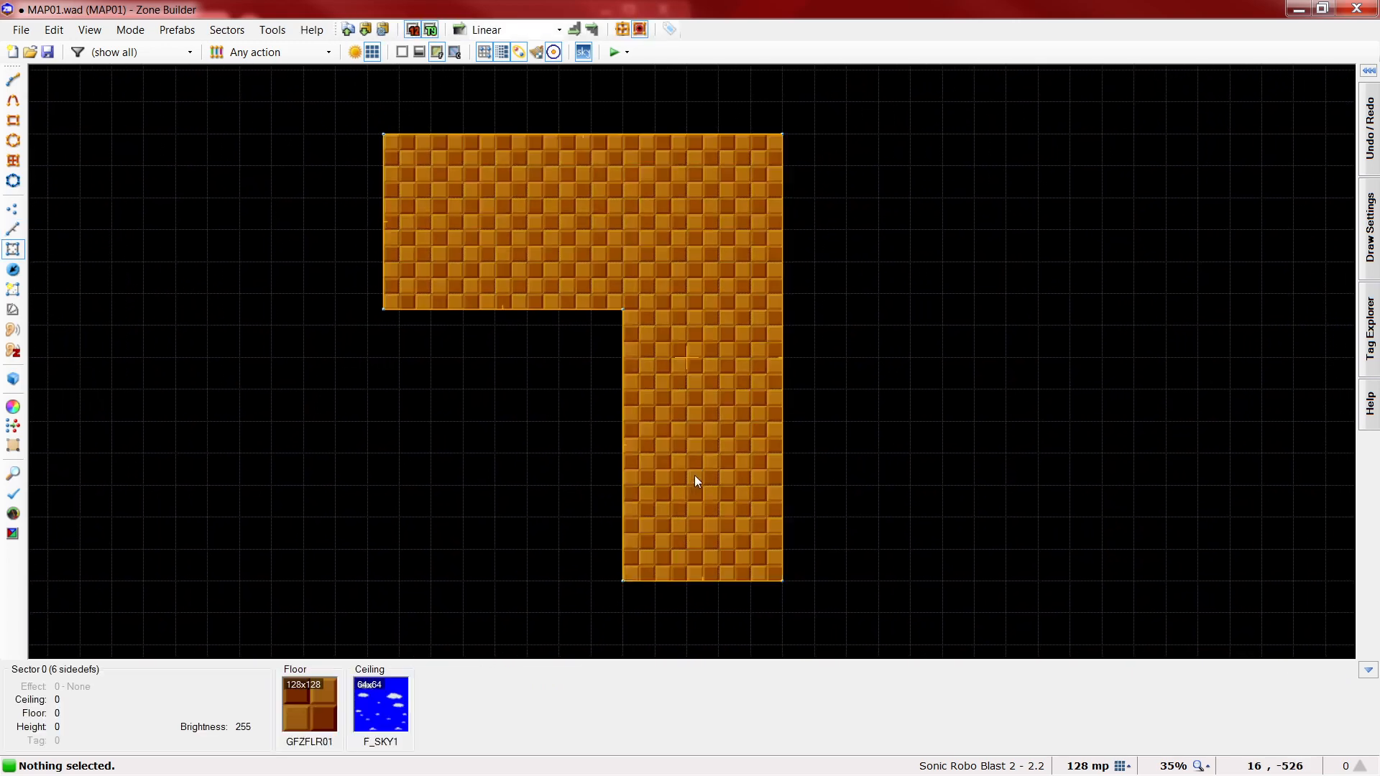
{"action": "right_click", "coordinate": [692, 230]}
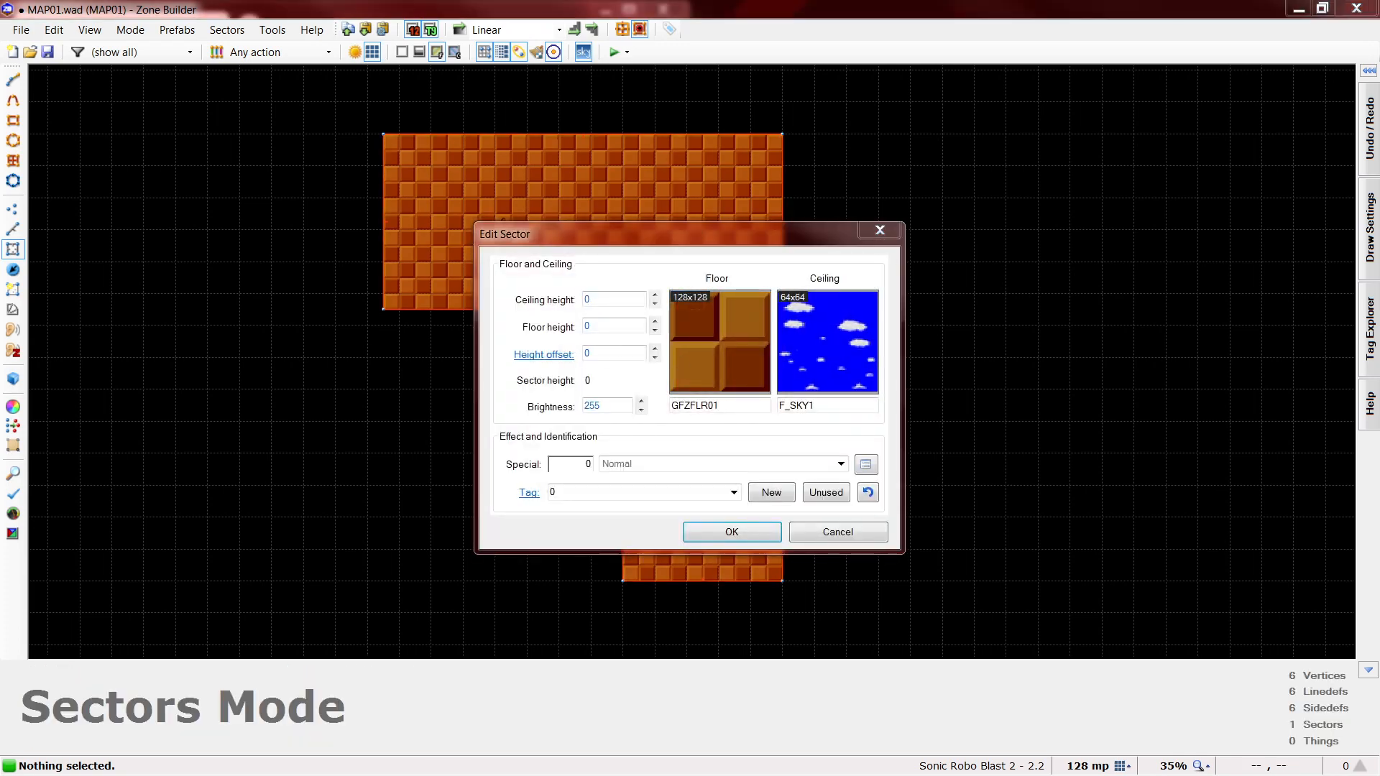
{"action": "left_click_drag", "start_coordinate": [0, 29], "coordinate": [356, 51]}
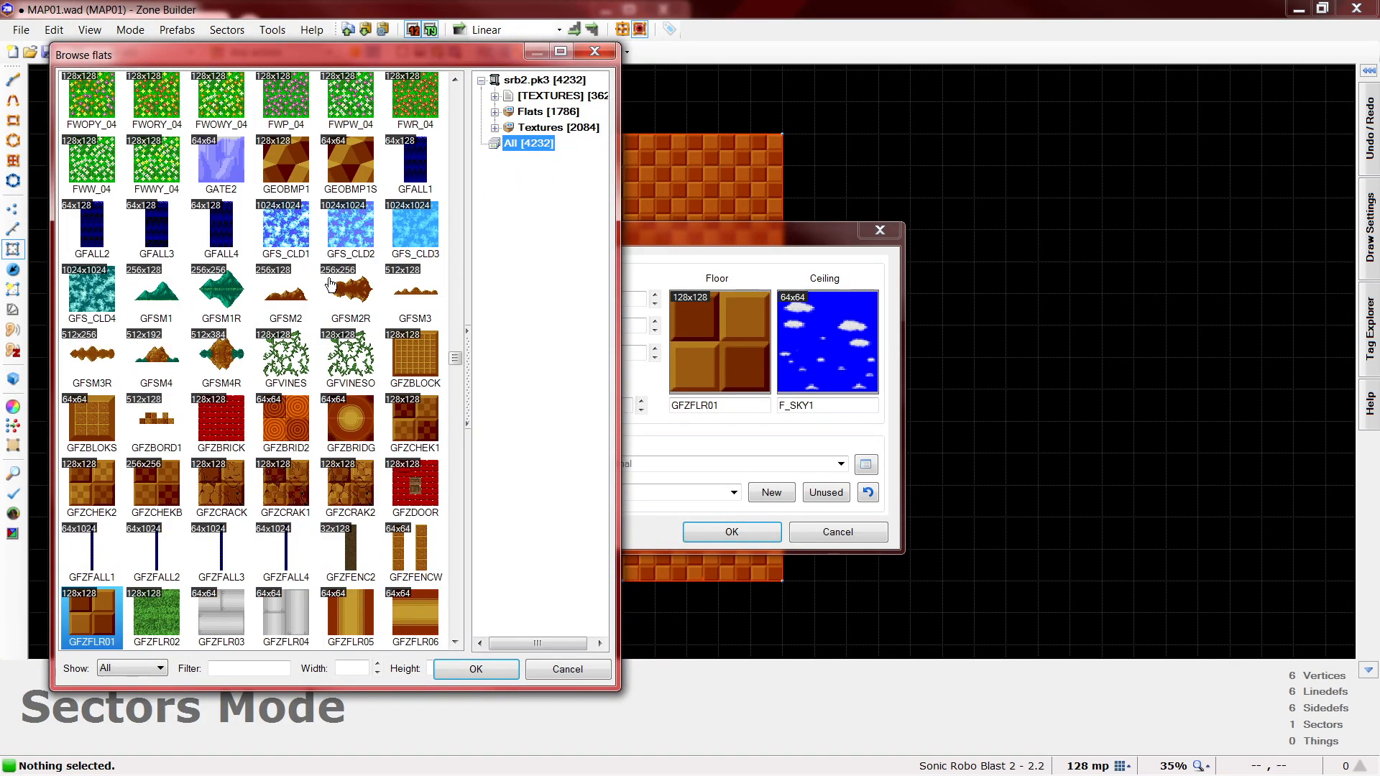
{"action": "double_click", "coordinate": [183, 634]}
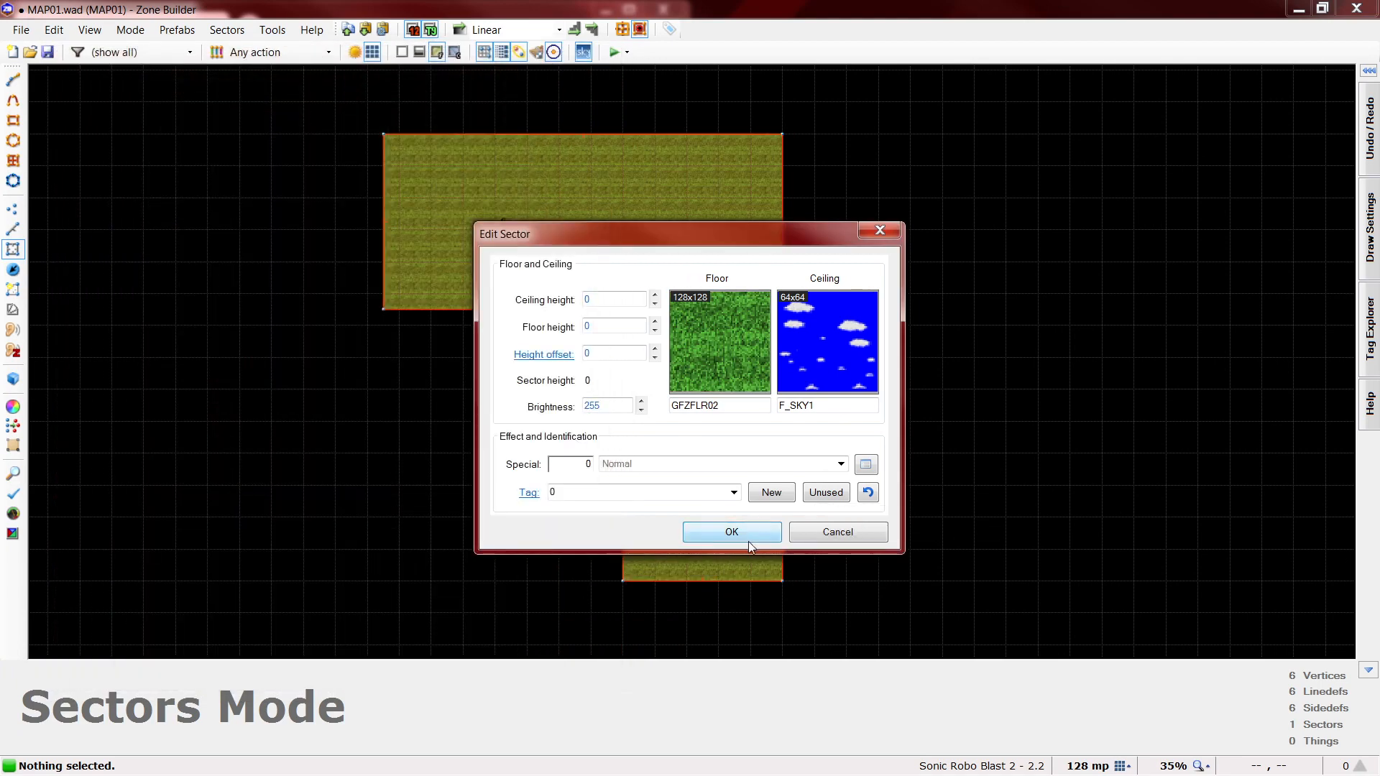
{"action": "left_click", "coordinate": [748, 540]}
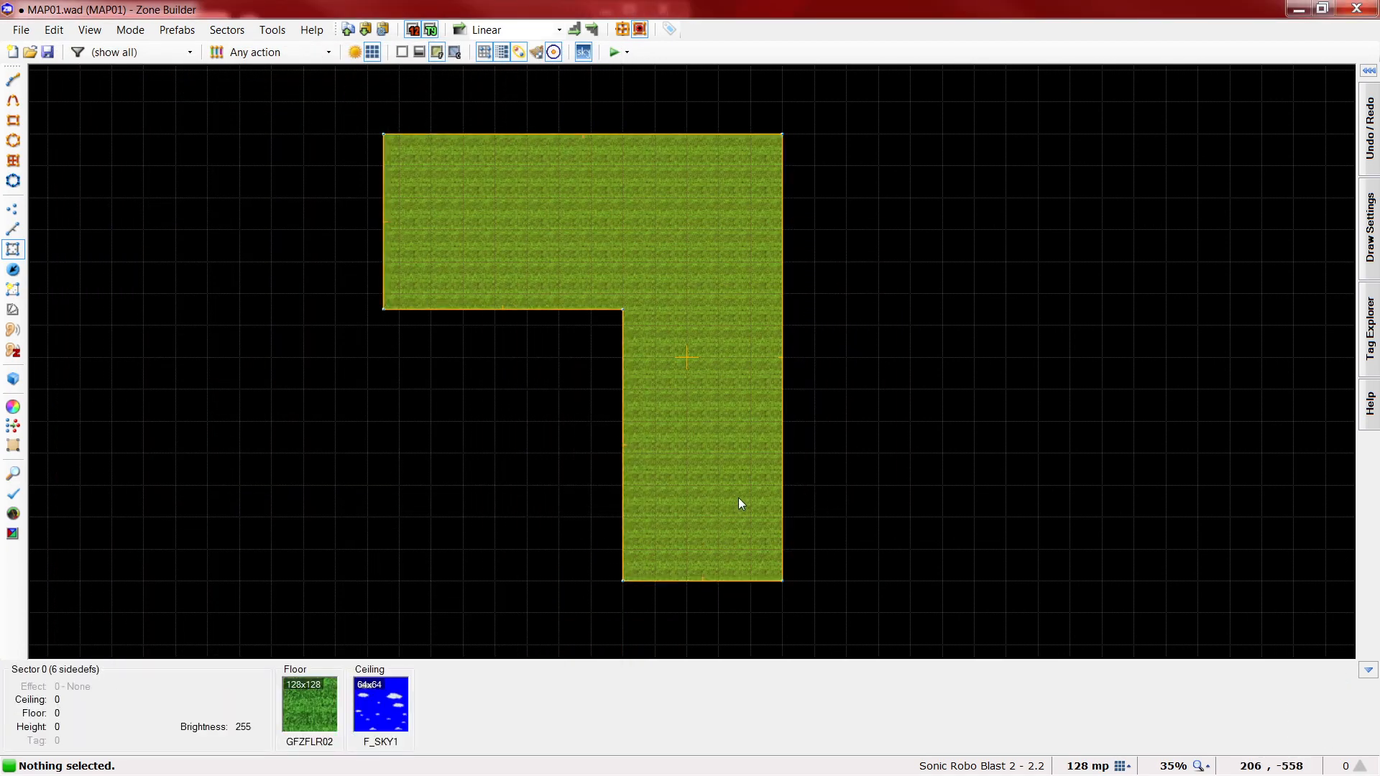
- Draw two 640-wide sectors across the vertical corridor, one 320 deep at its upper end and another further down past a narrow strip
{"action": "key", "text": "d"}
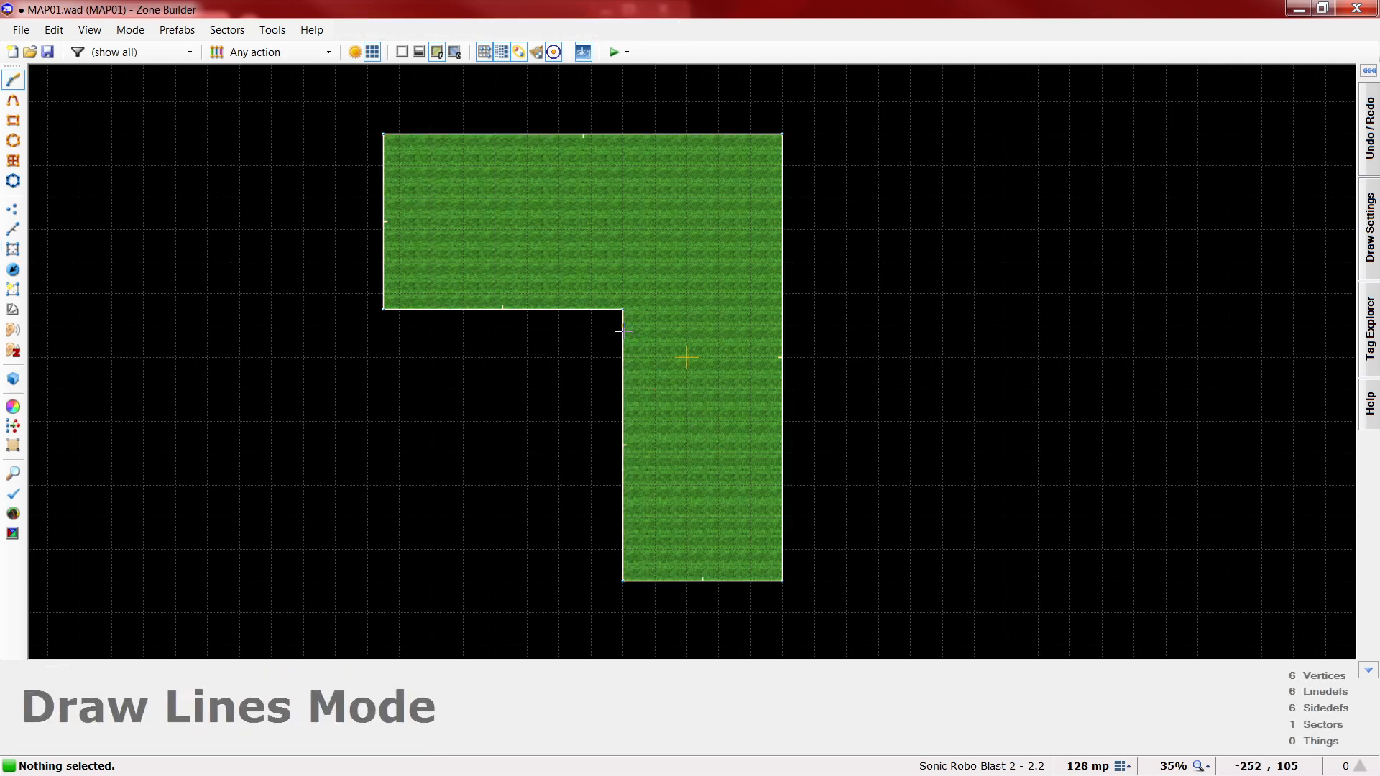
{"action": "left_click", "coordinate": [624, 311]}
{"action": "scroll", "coordinate": [782, 310], "scroll_direction": "up", "scroll_amount": 1}
{"action": "left_click", "coordinate": [783, 309]}
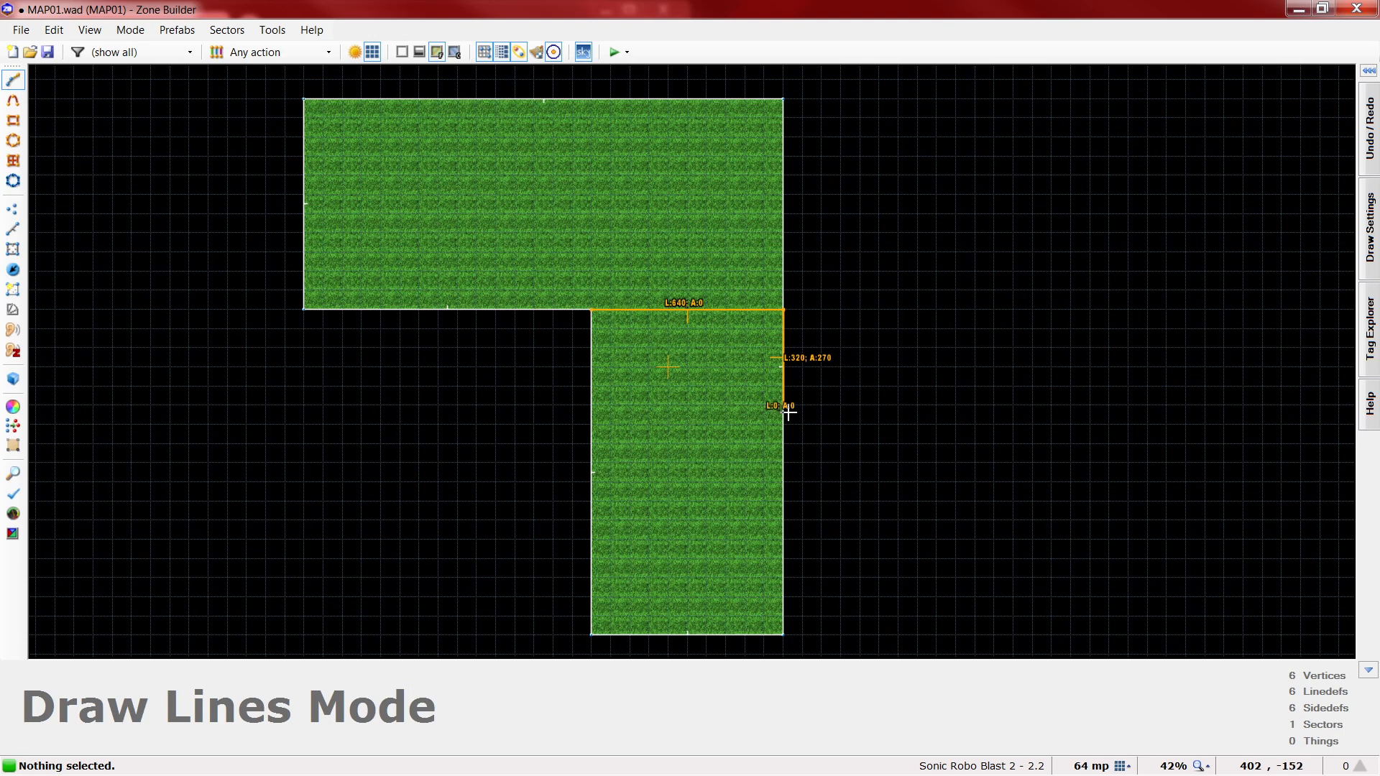
{"action": "left_click", "coordinate": [592, 406]}
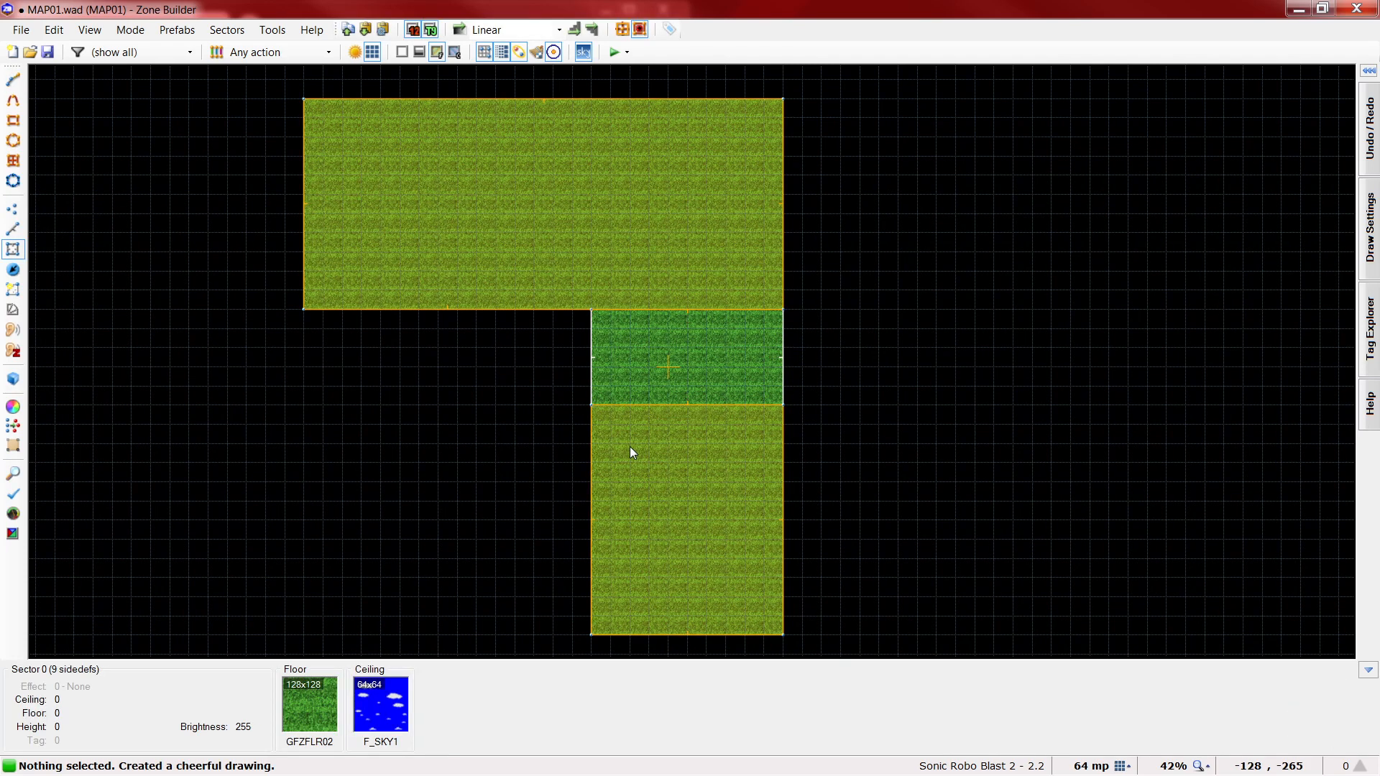
{"action": "key", "text": "d"}
{"action": "left_click", "coordinate": [592, 443]}
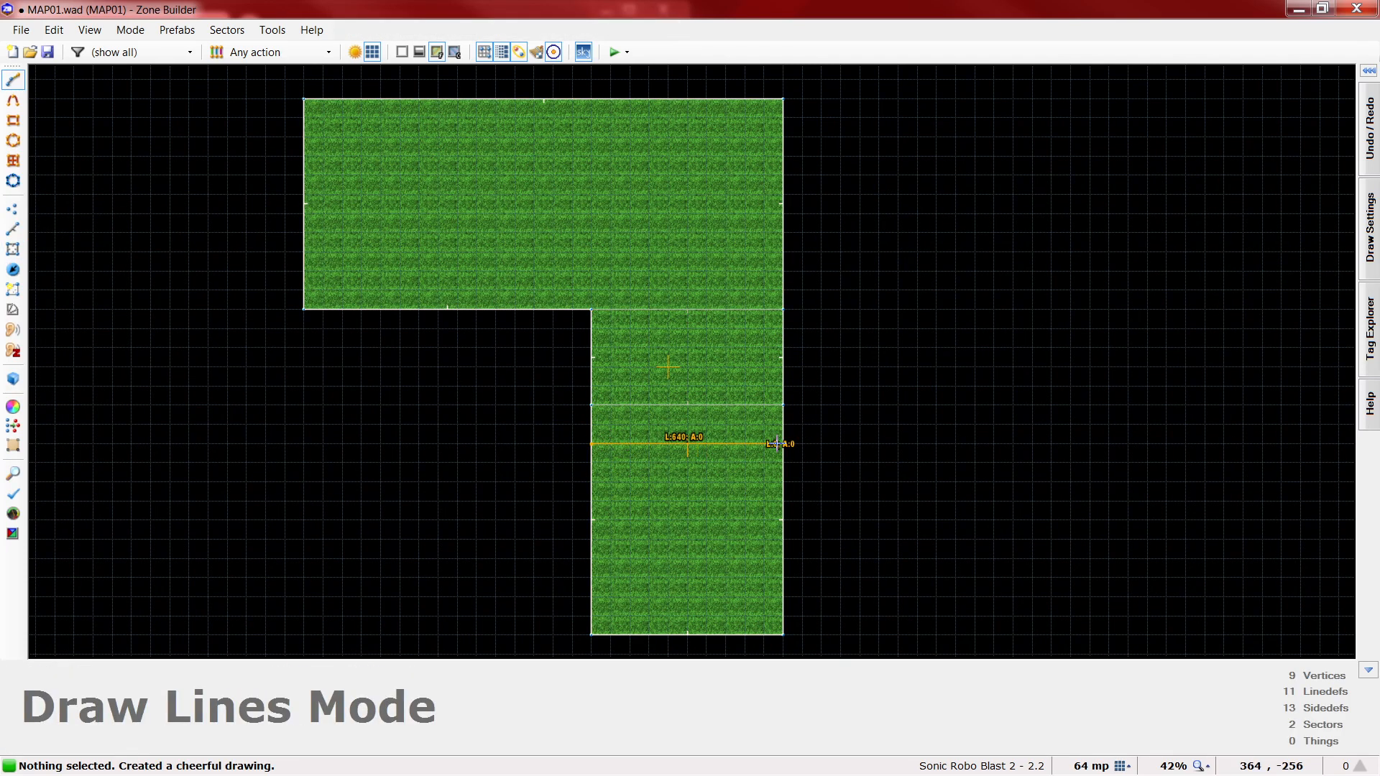
{"action": "left_click", "coordinate": [593, 443]}
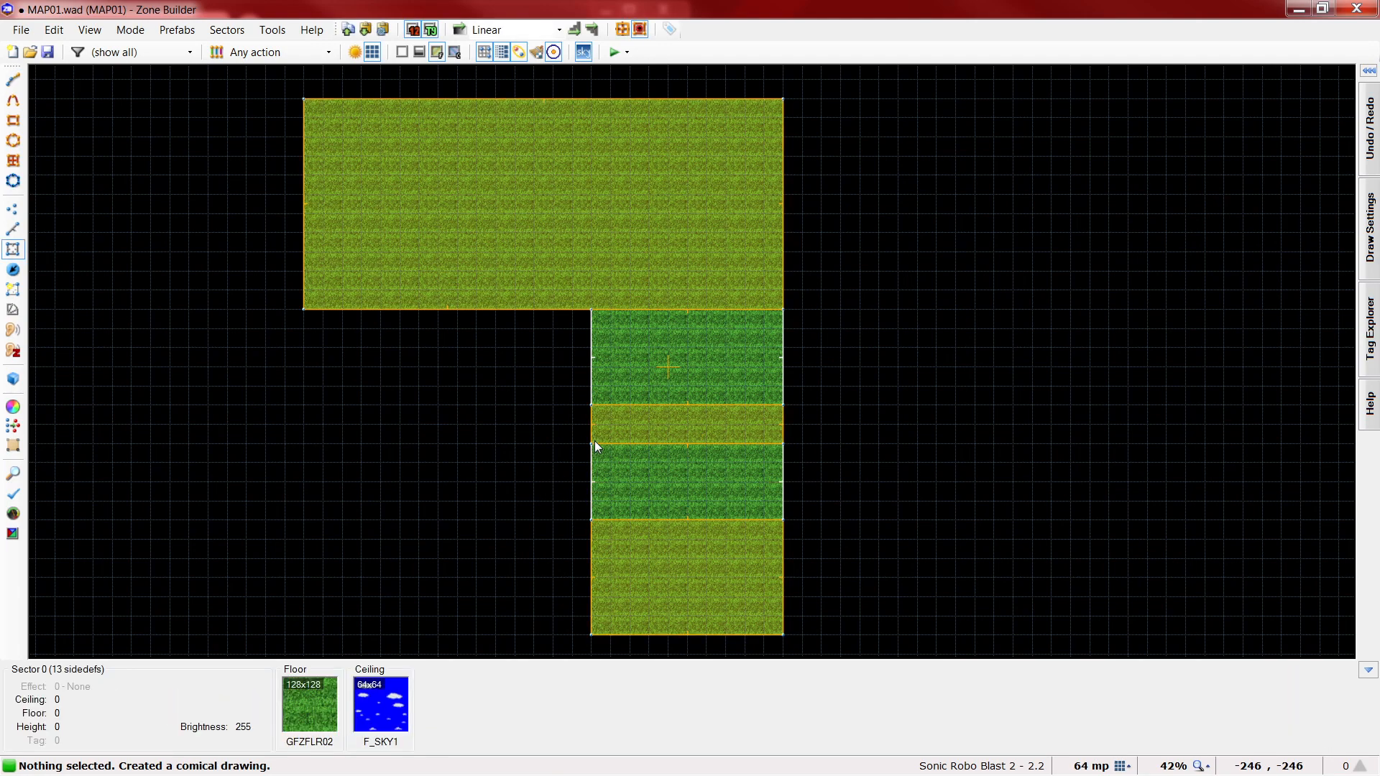
- Divide the left part of the wide room with two full-height vertical lines and draw a rectangular sector in its upper-right corner
{"action": "key", "text": "d"}
{"action": "left_click", "coordinate": [535, 152]}
{"action": "left_click", "coordinate": [536, 363]}
{"action": "left_click", "coordinate": [417, 152]}
{"action": "left_click", "coordinate": [418, 362]}
{"action": "left_click", "coordinate": [415, 358]}
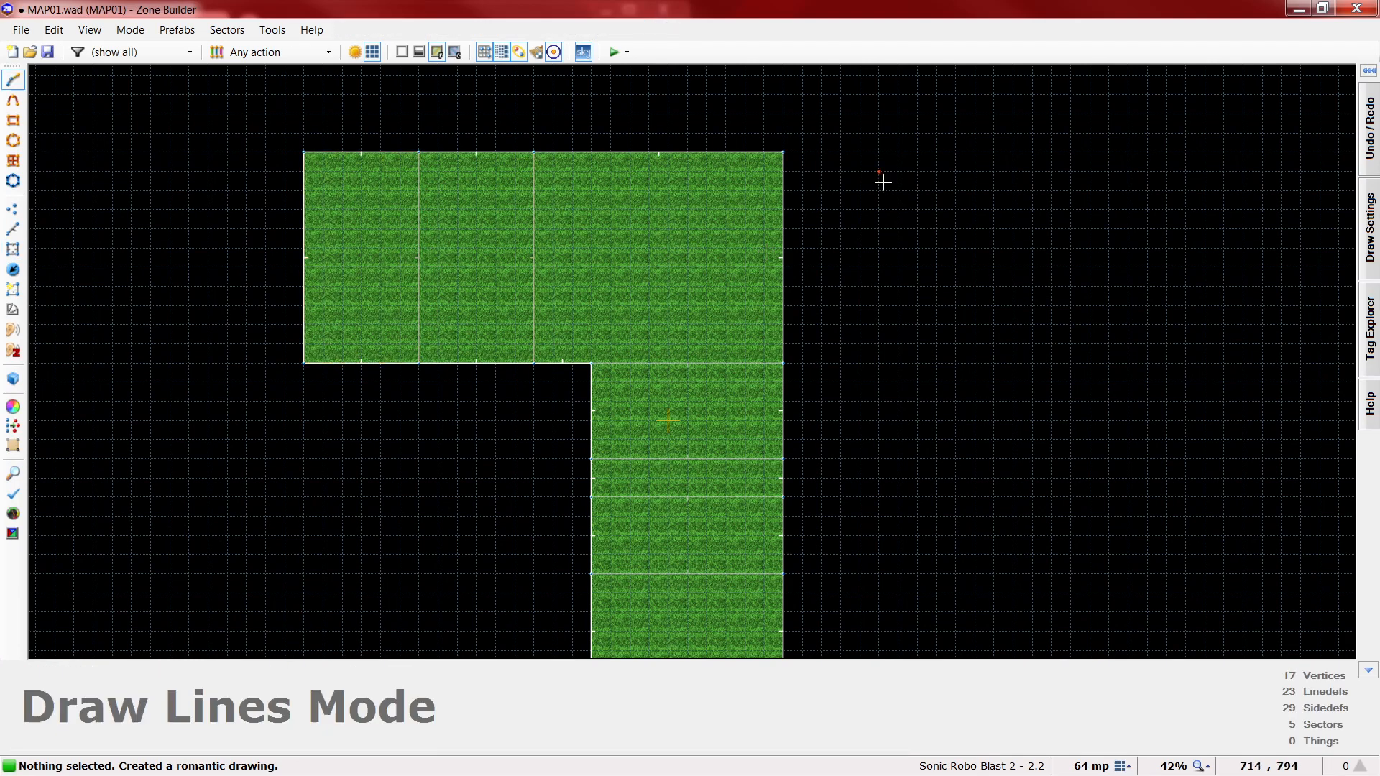
{"action": "right_click", "coordinate": [670, 153]}
{"action": "mouse_move", "coordinate": [623, 138]}
{"action": "middle_mouse_down"}
{"action": "mouse_move", "coordinate": [636, 227]}
{"action": "mouse_move", "coordinate": [720, 292]}
{"action": "middle_mouse_up"}
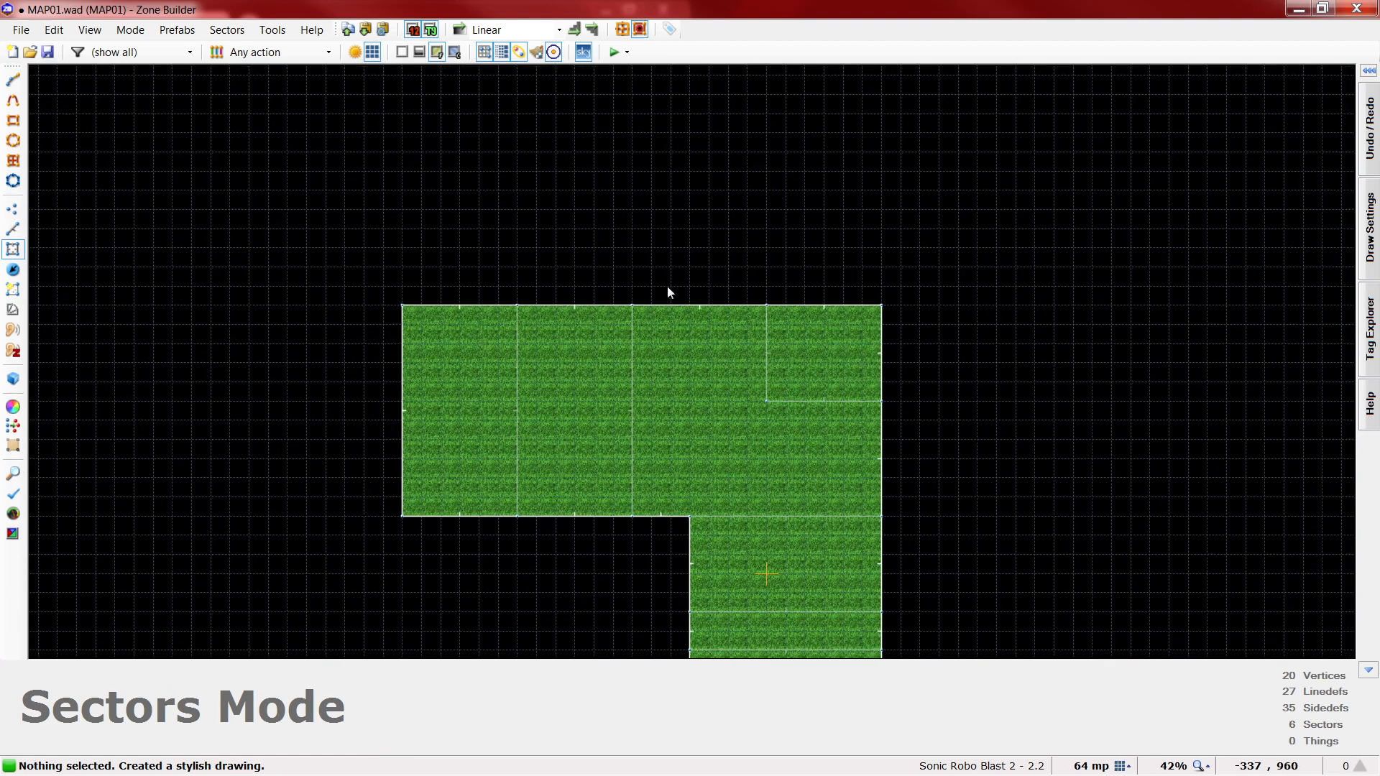
- Draw two stacked sectors, each 256 wide, projecting above the wide room's top edge, the first one 192 deep
{"action": "key", "text": "d"}
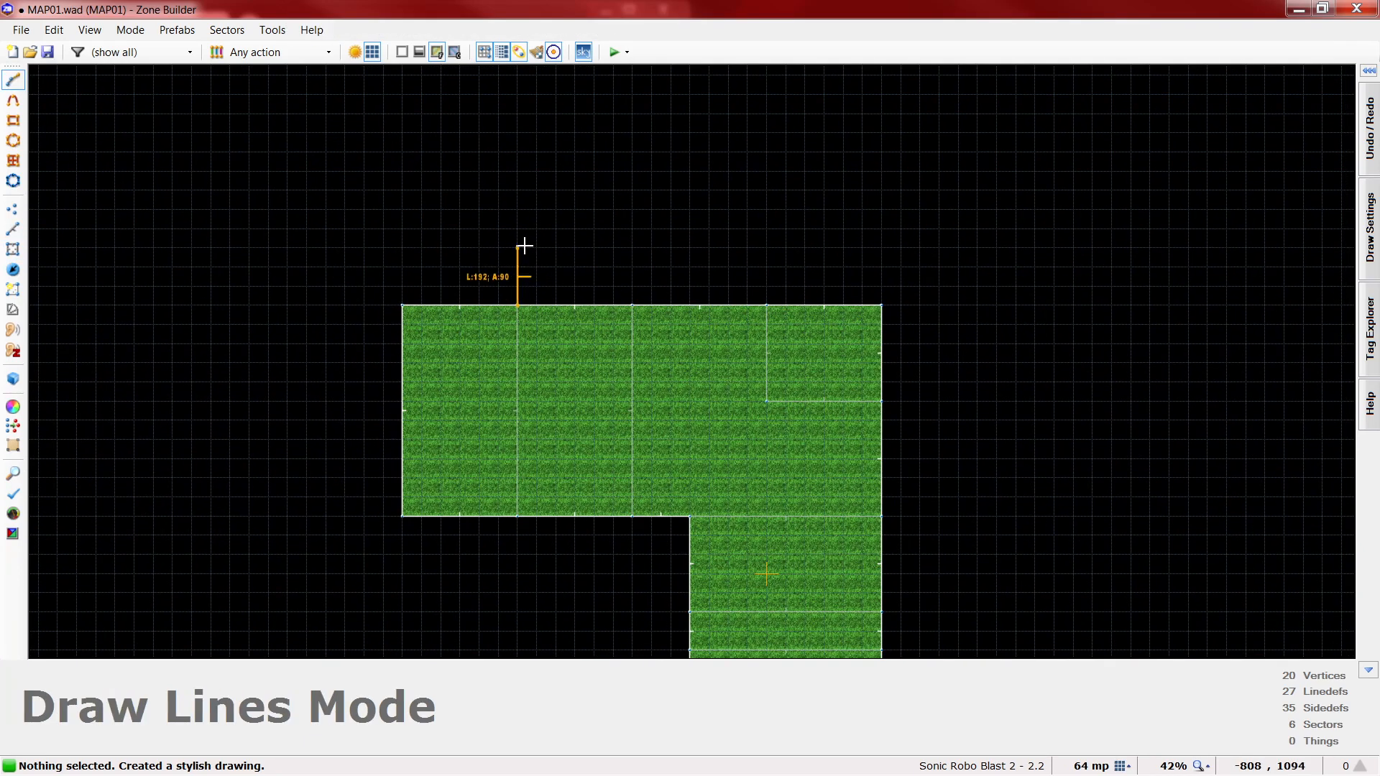
{"action": "left_click", "coordinate": [590, 299]}
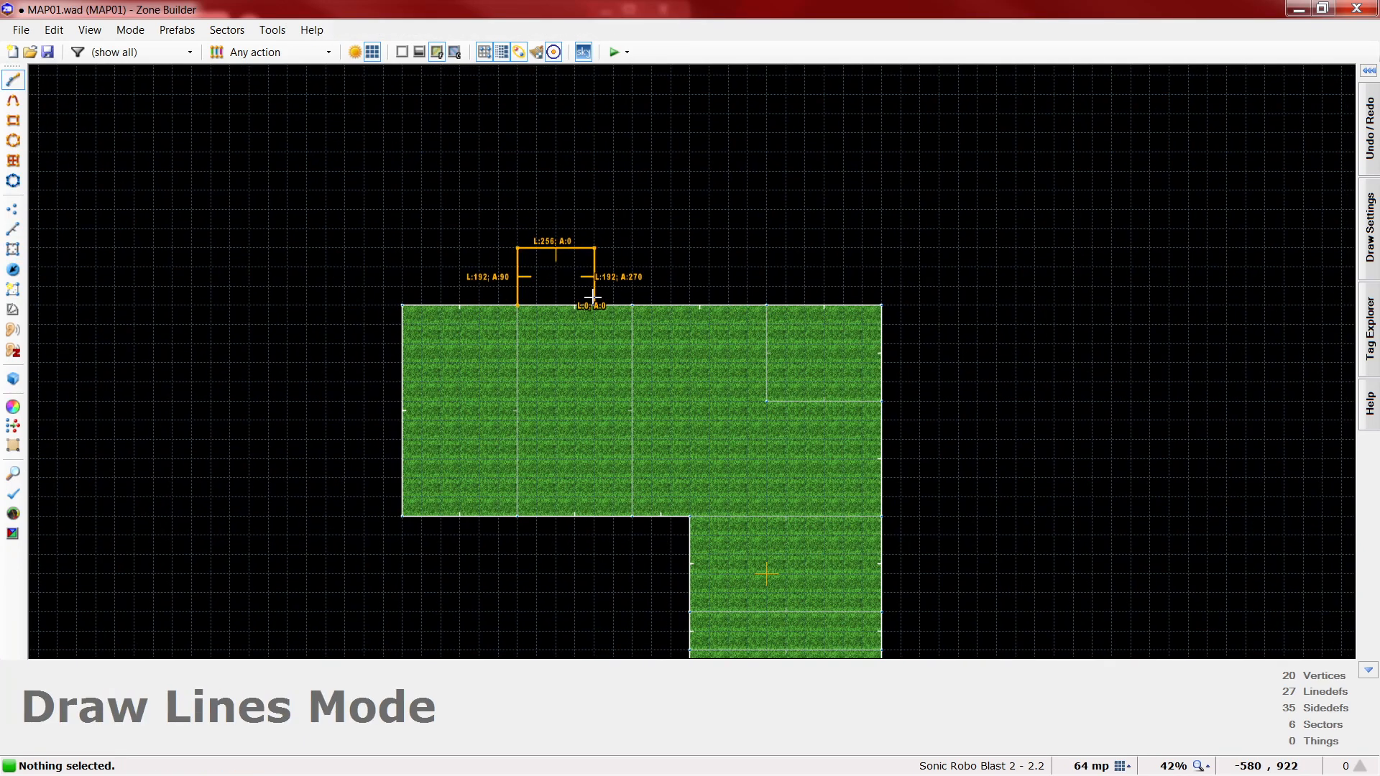
{"action": "right_click", "coordinate": [590, 298]}
{"action": "key", "text": "d"}
{"action": "left_click", "coordinate": [519, 187]}
{"action": "left_click", "coordinate": [594, 248]}
{"action": "right_click", "coordinate": [594, 247]}
{"action": "mouse_move", "coordinate": [673, 270]}
{"action": "middle_mouse_down"}
{"action": "mouse_move", "coordinate": [522, 149]}
{"action": "mouse_move", "coordinate": [483, 141]}
{"action": "middle_mouse_up"}
{"action": "scroll", "coordinate": [734, 245], "scroll_direction": "down", "scroll_amount": 1}
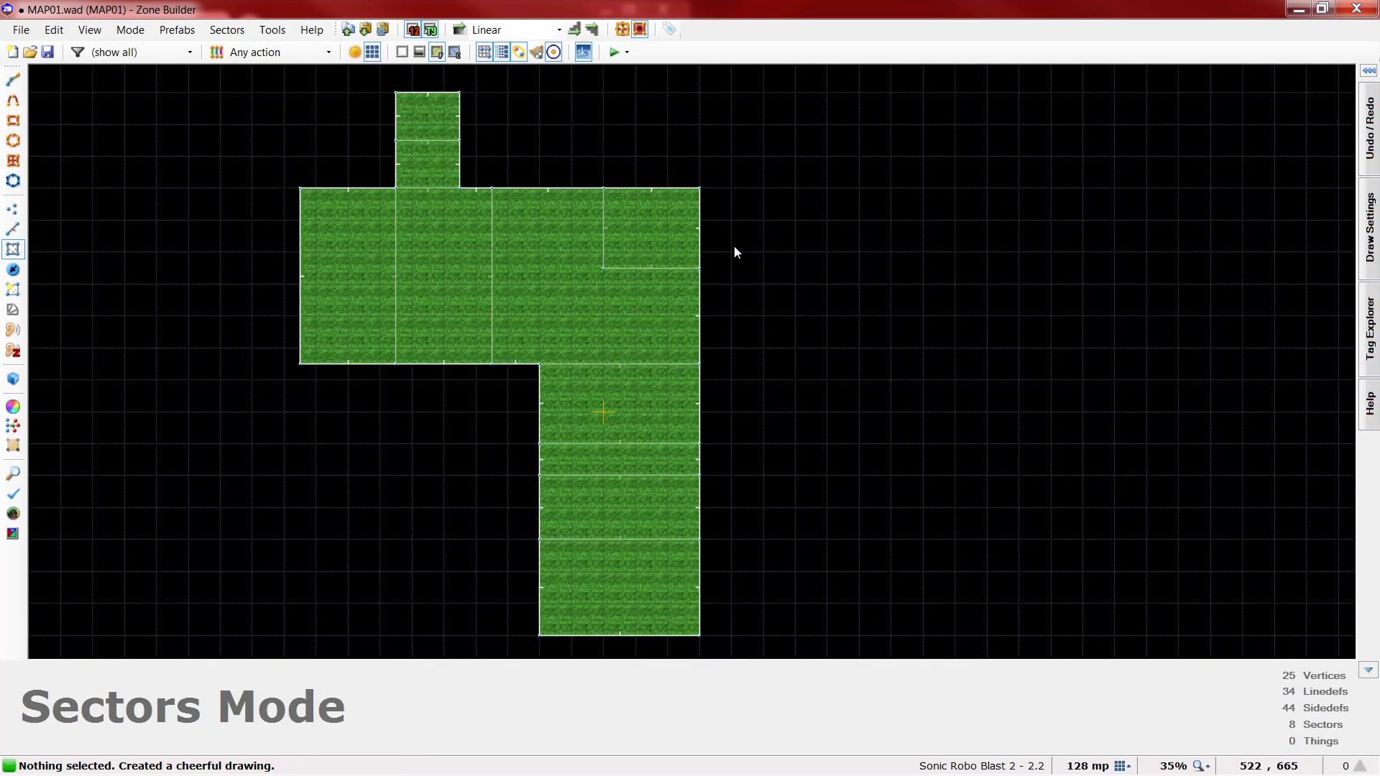
{"action": "middle_click_drag", "start_coordinate": [770, 274], "coordinate": [791, 265]}
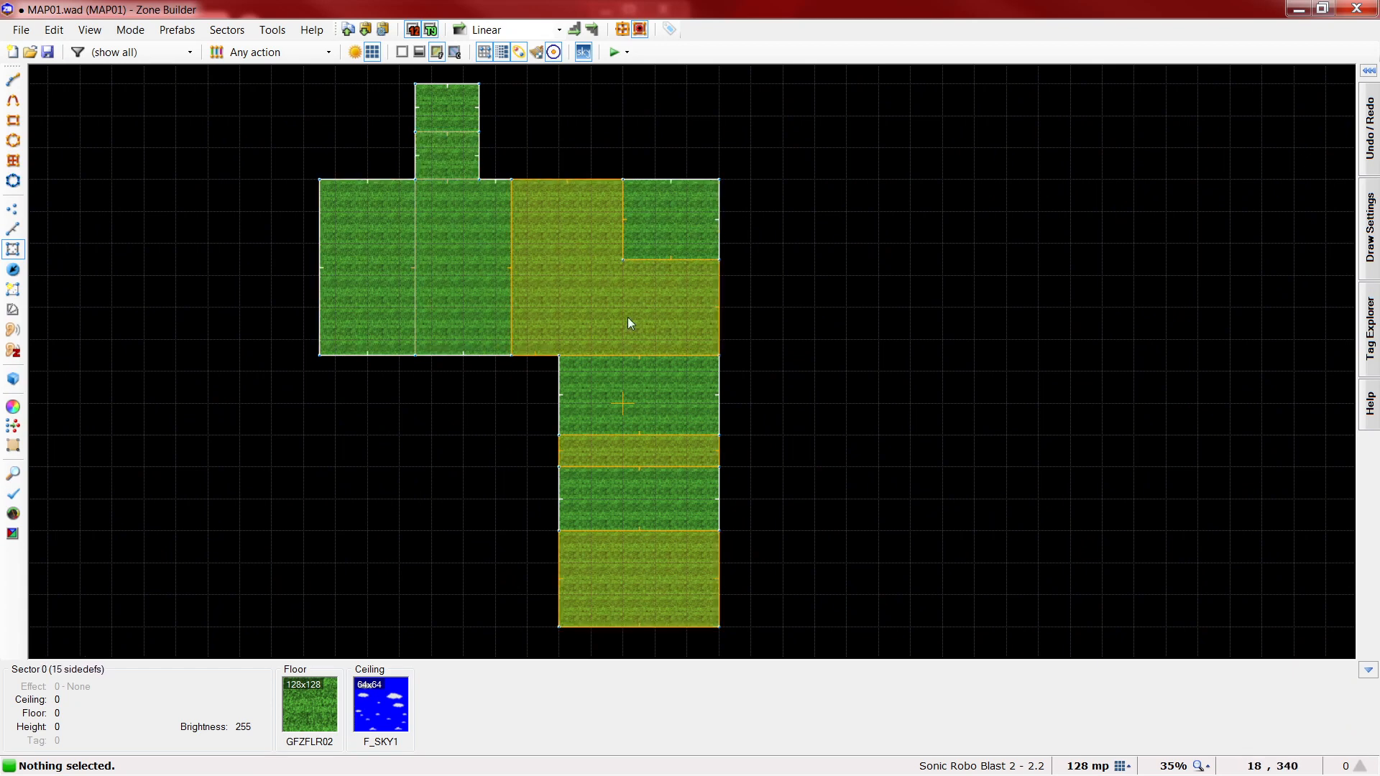
{"action": "right_click", "coordinate": [703, 593]}
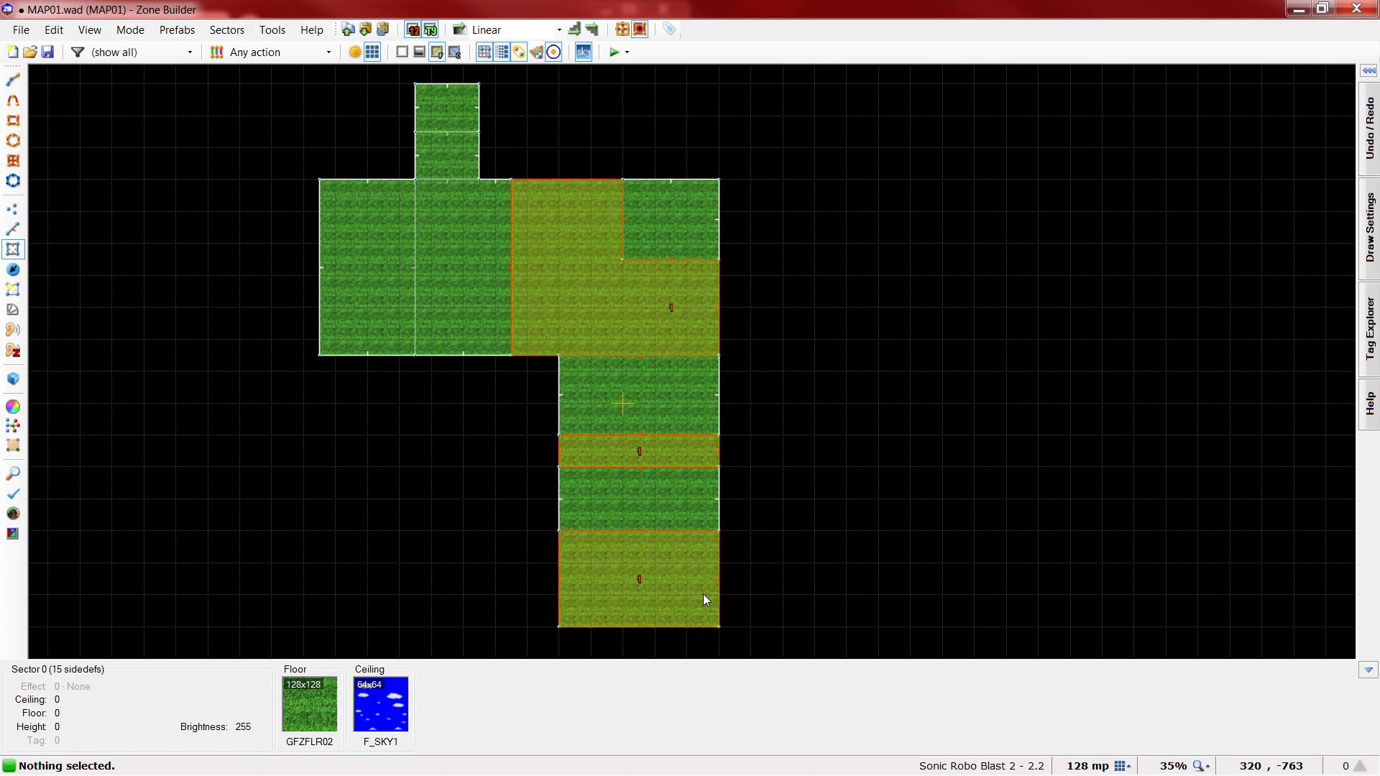
{"action": "left_click", "coordinate": [747, 374]}
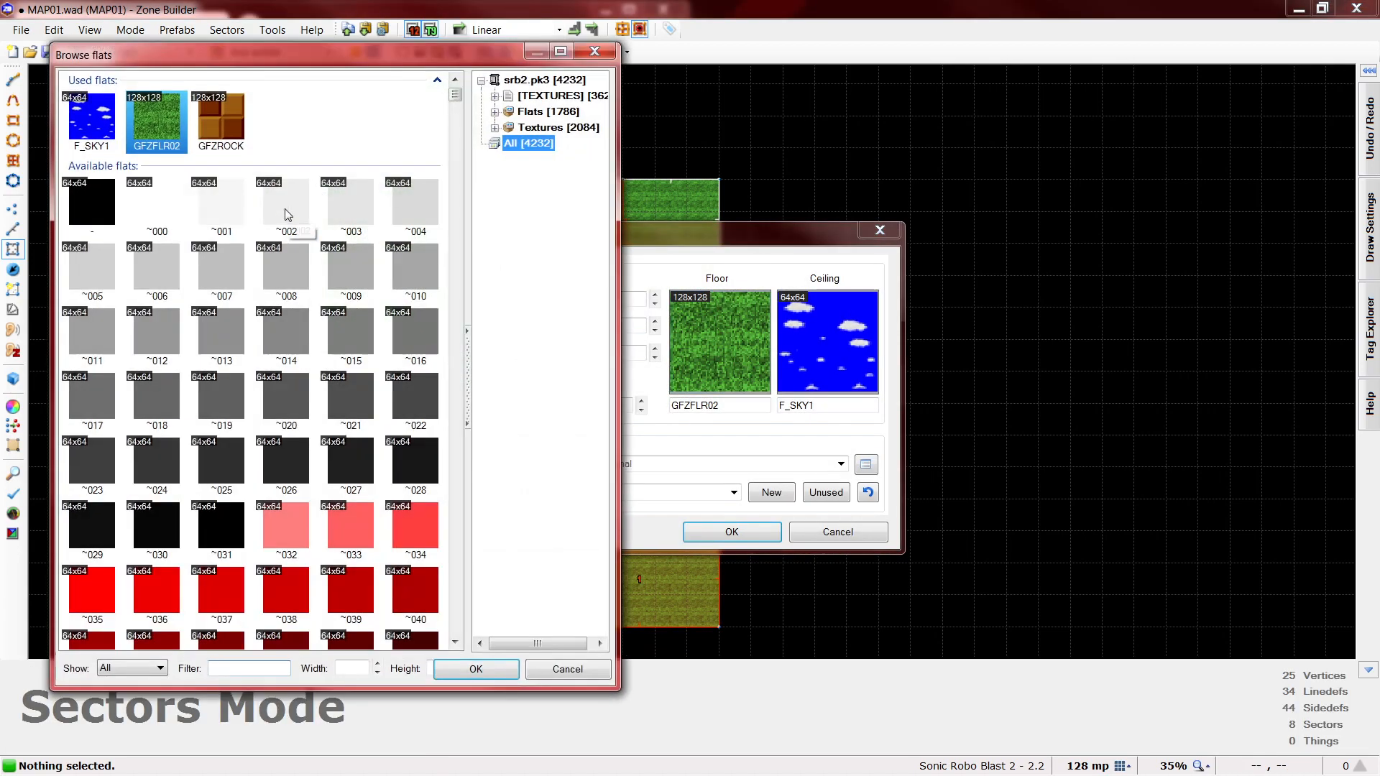
{"action": "double_click", "coordinate": [286, 210]}
{"action": "left_click_drag", "start_coordinate": [736, 241], "coordinate": [1144, 250]}
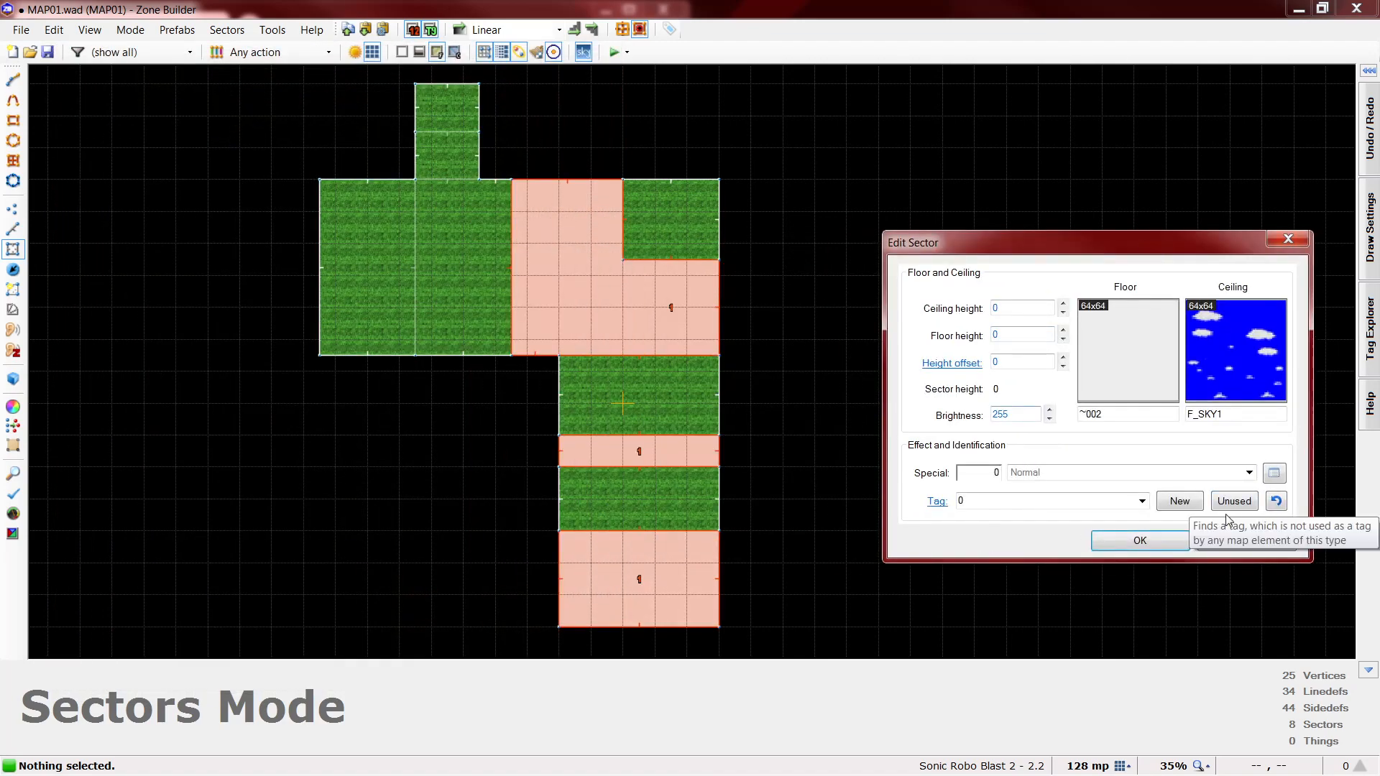
{"action": "left_click", "coordinate": [1243, 544]}
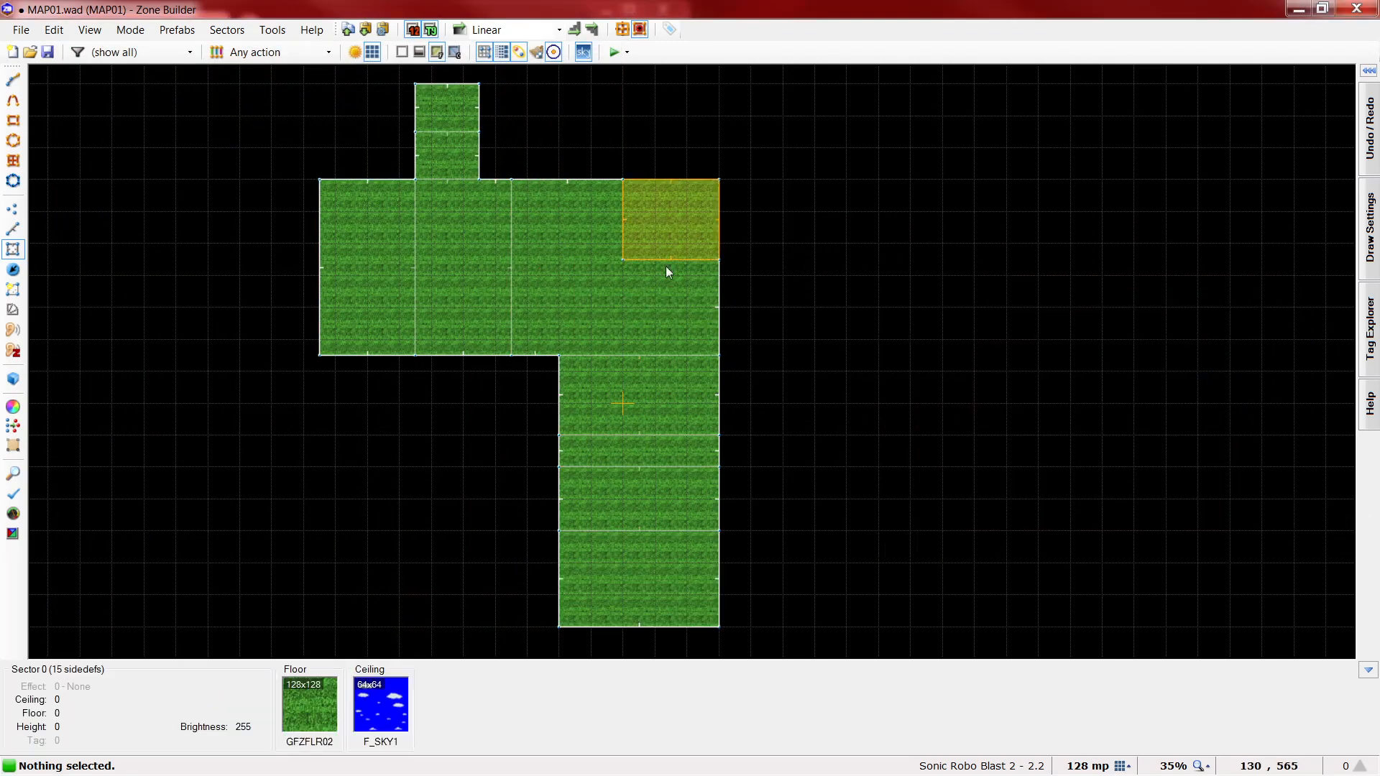
- Use Make Sectors Mode to turn the disconnected upper room, narrow strip and corridor end into separate sectors
{"action": "left_click", "coordinate": [13, 289]}
{"action": "left_click", "coordinate": [654, 433]}
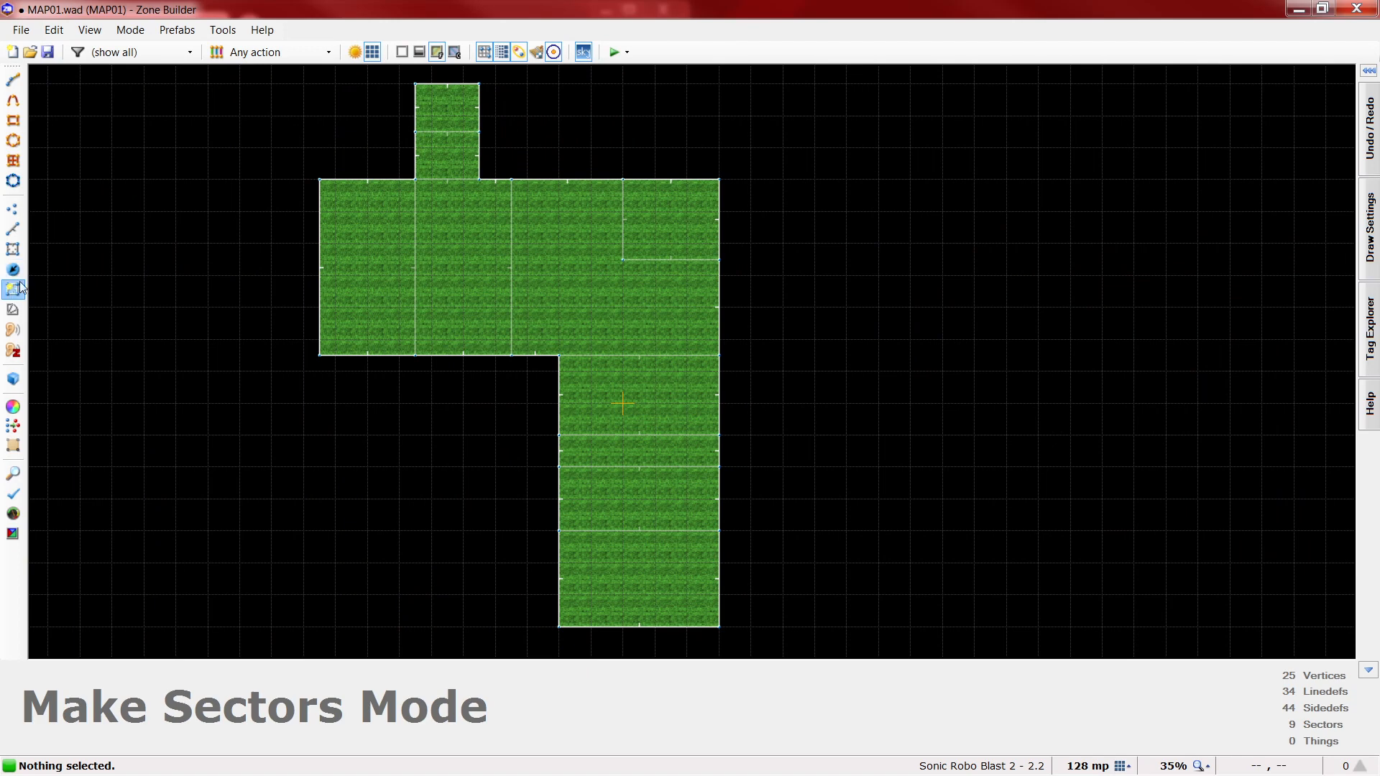
{"action": "left_click", "coordinate": [606, 443]}
{"action": "key", "text": "s"}
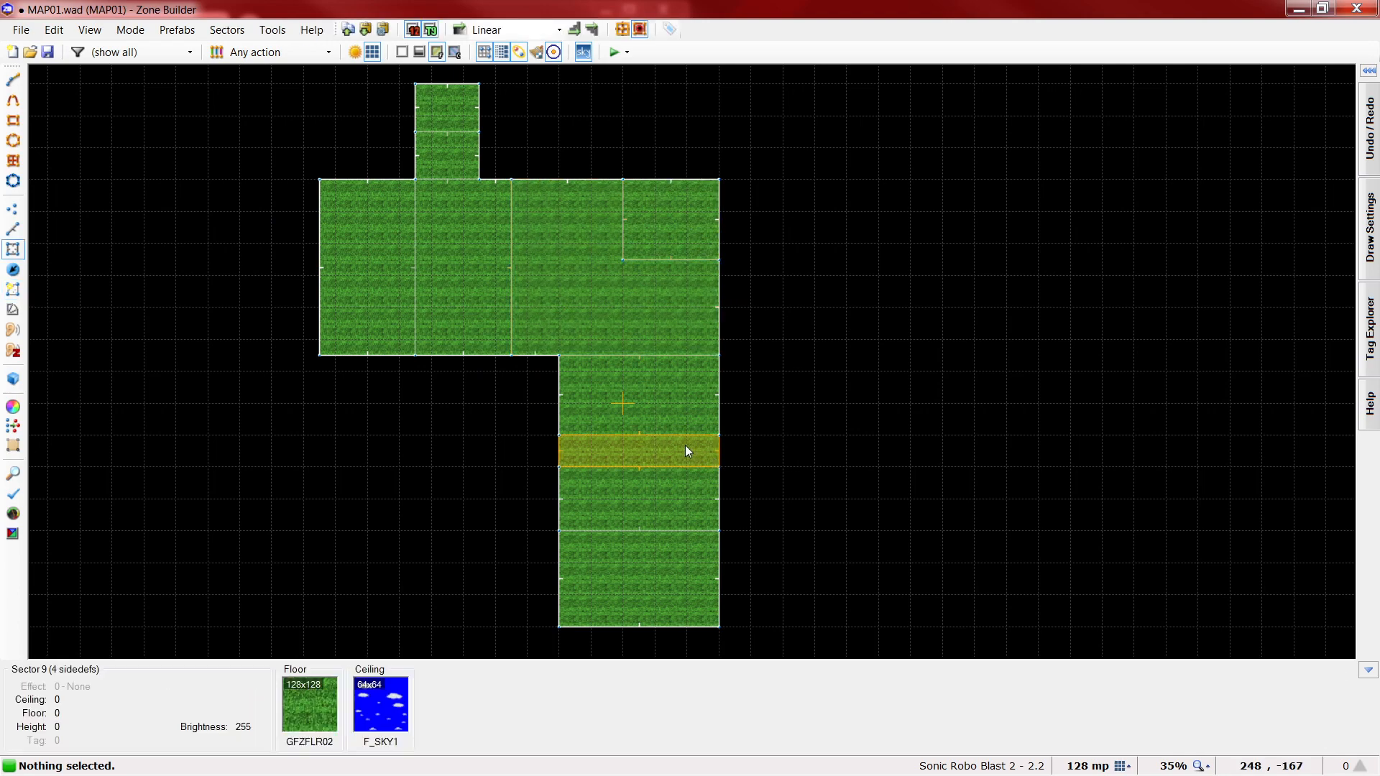
- In Visual Mode, select all ten connected ceilings, set their ceiling height to 1024 and clear the selection
{"action": "key", "text": "w"}
{"action": "key", "text": "d"}
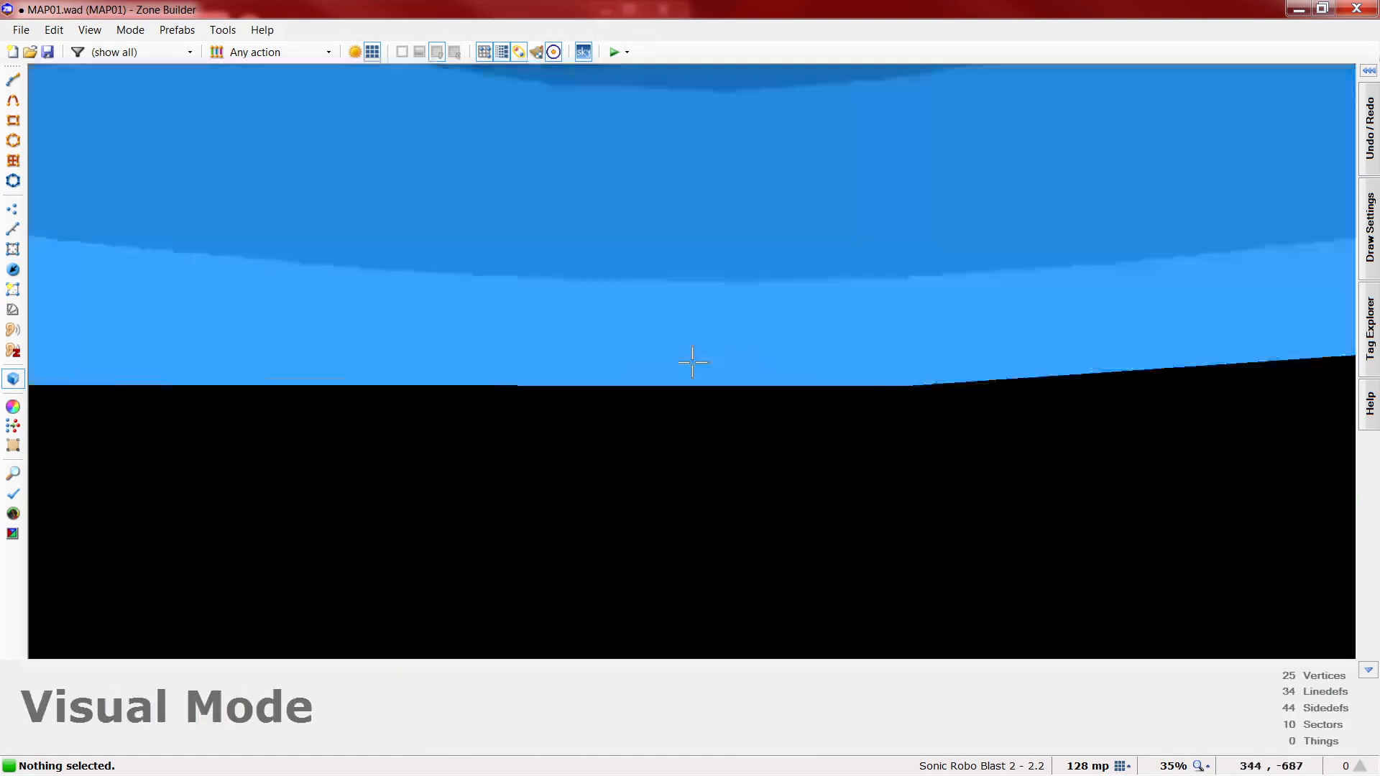
{"action": "key", "text": "e"}
{"action": "key", "text": "e"}
{"action": "key", "text": "d"}
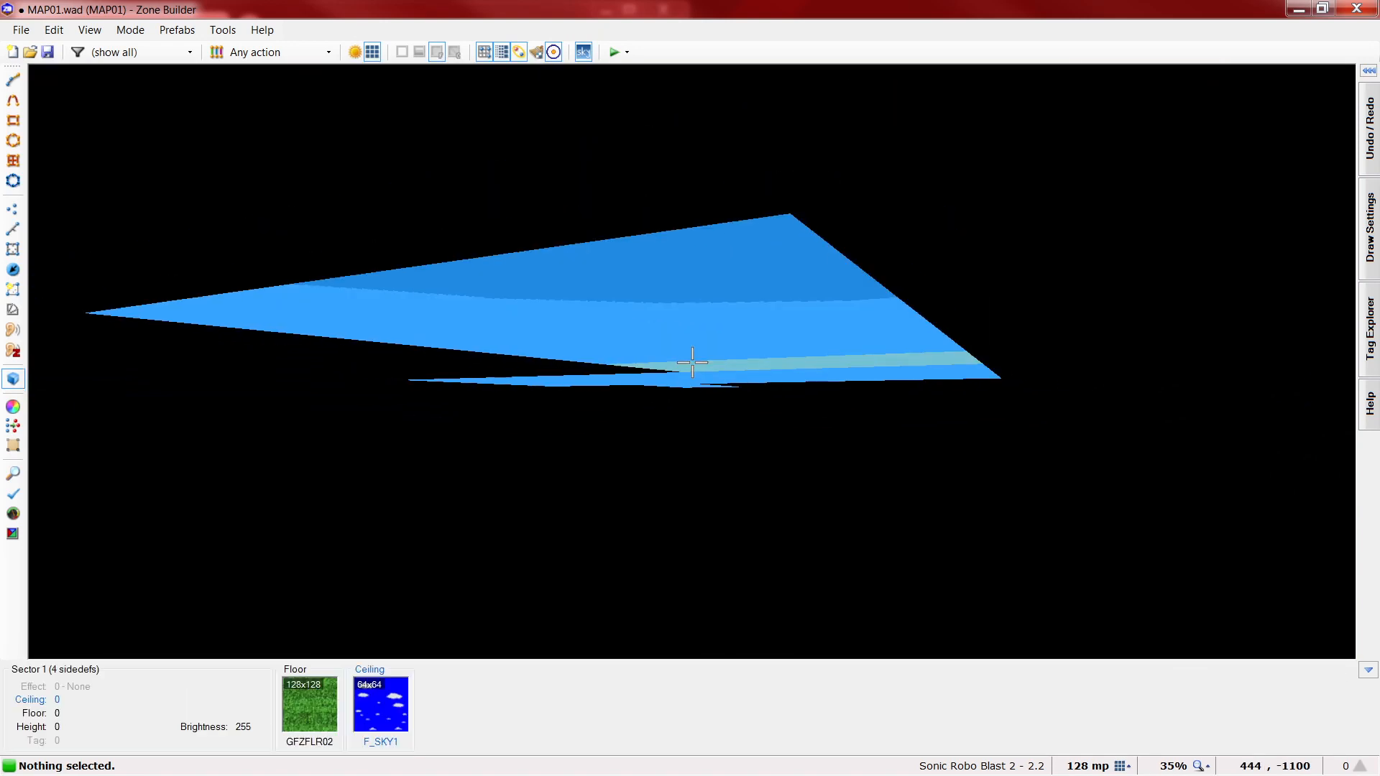
{"action": "left_click", "coordinate": [692, 362], "text": "shift"}
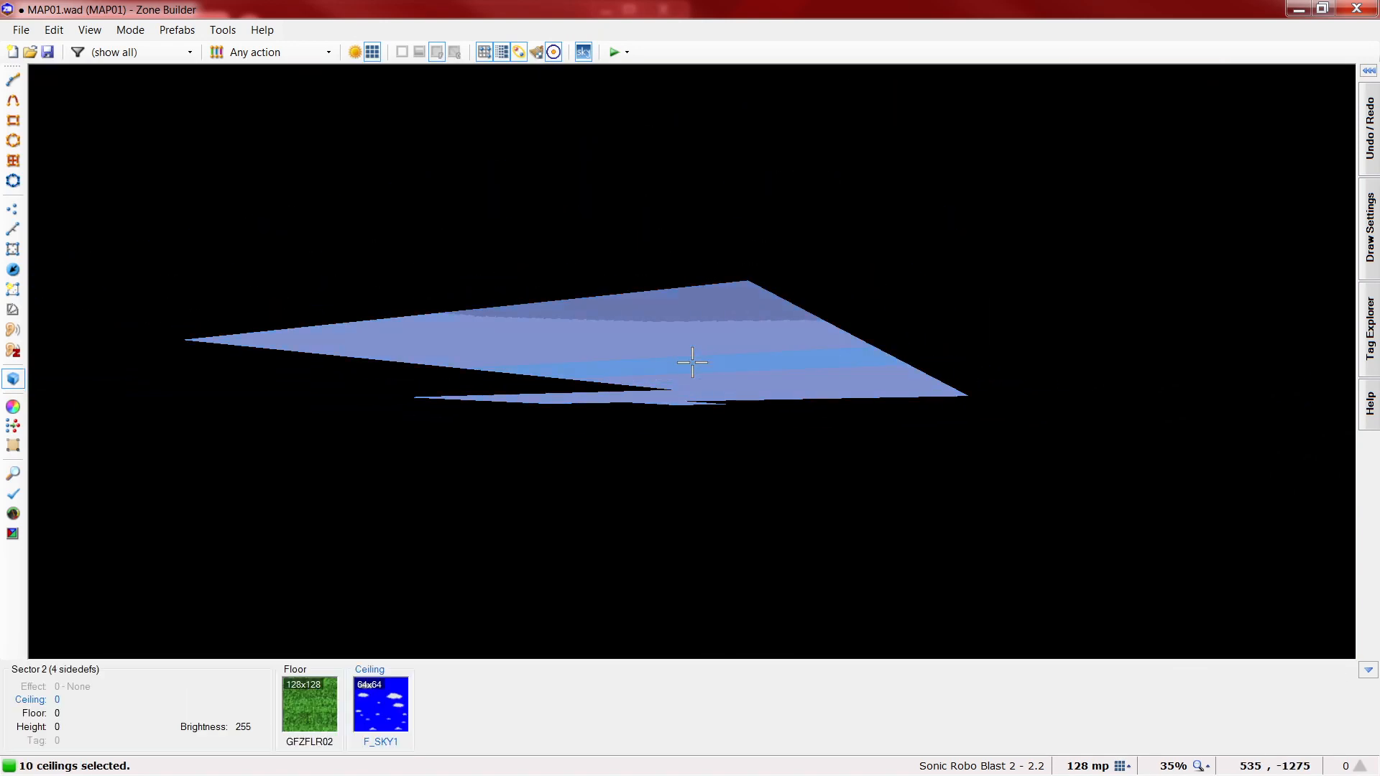
{"action": "right_click", "coordinate": [692, 363]}
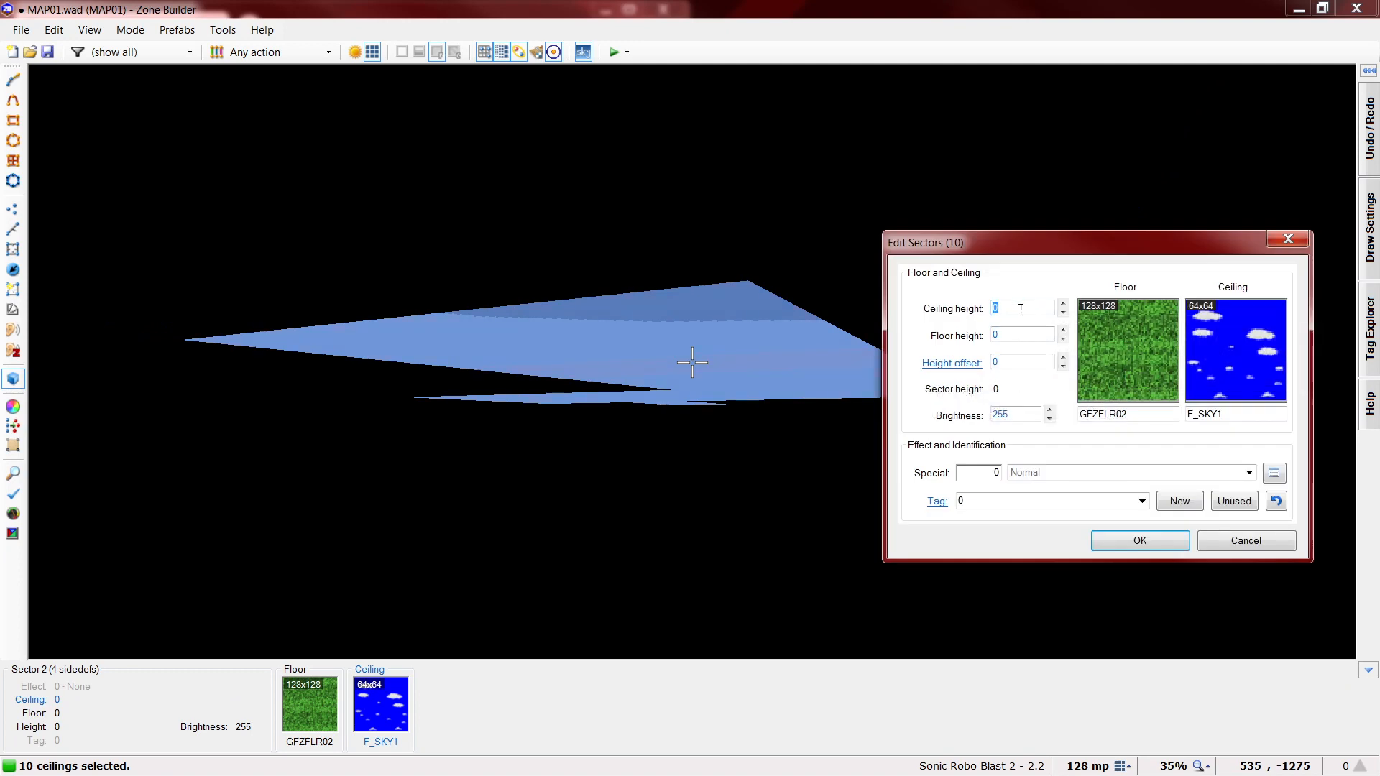
{"action": "type", "text": "1024"}
{"action": "key", "text": "Return"}
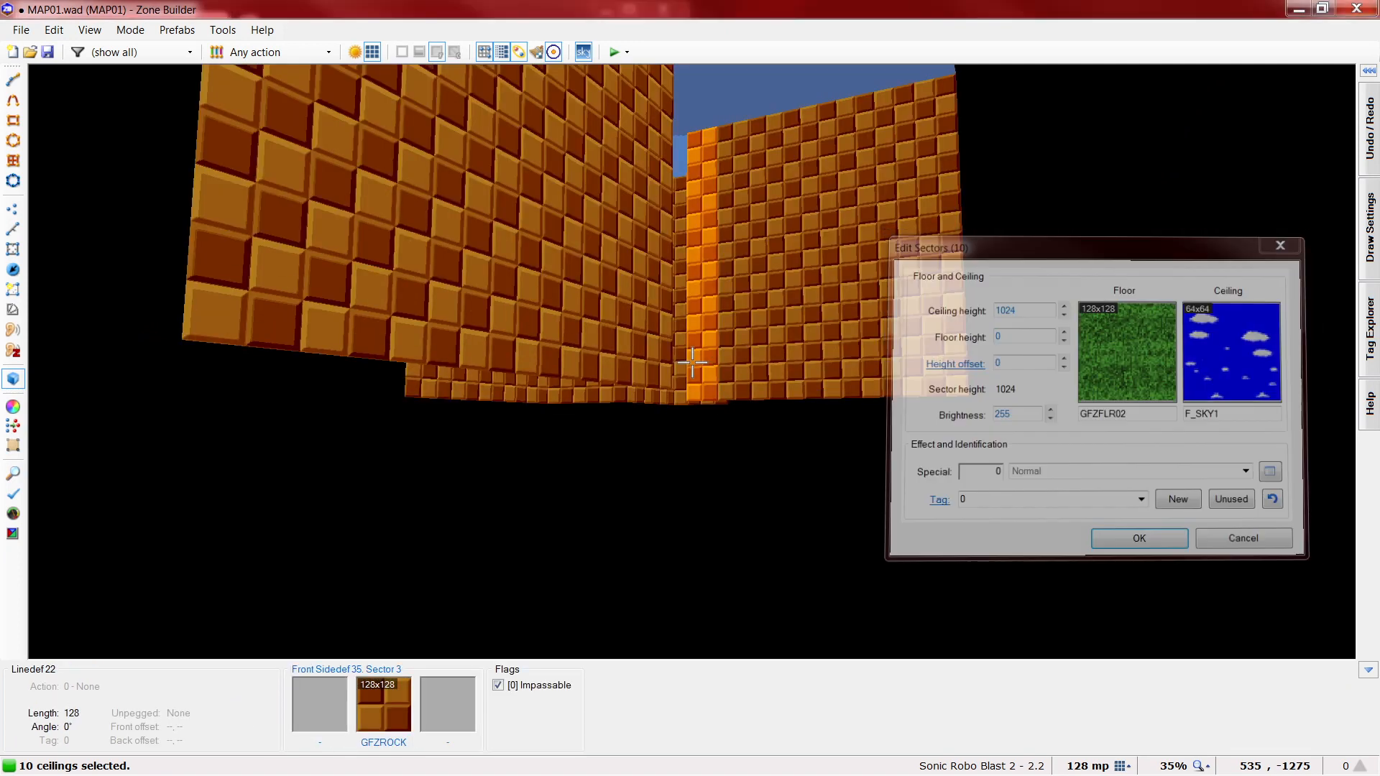
{"action": "key", "text": "c"}
{"action": "key", "text": "e"}
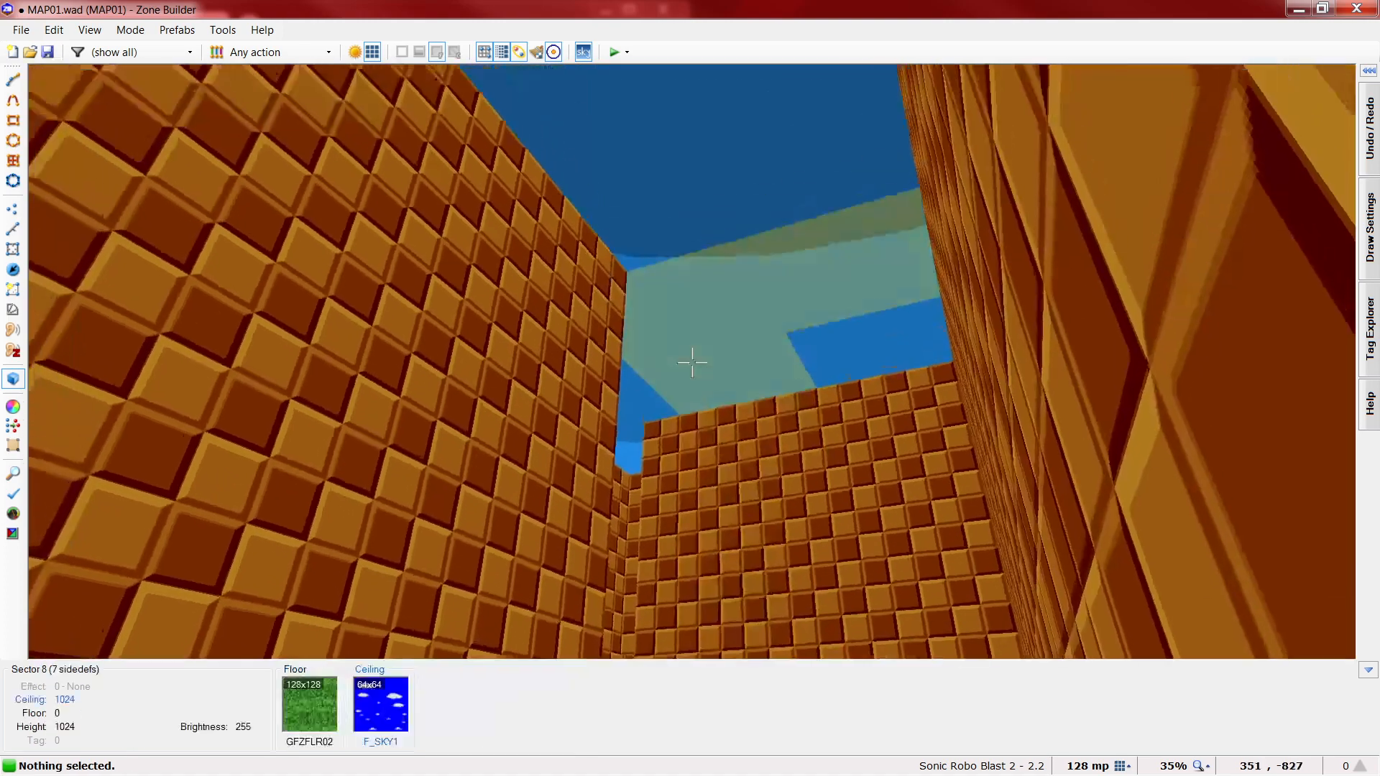
- Set the ceiling height of the narrow strip sector between the two larger areas to 256
{"action": "key", "text": "d"}
{"action": "right_click", "coordinate": [692, 362]}
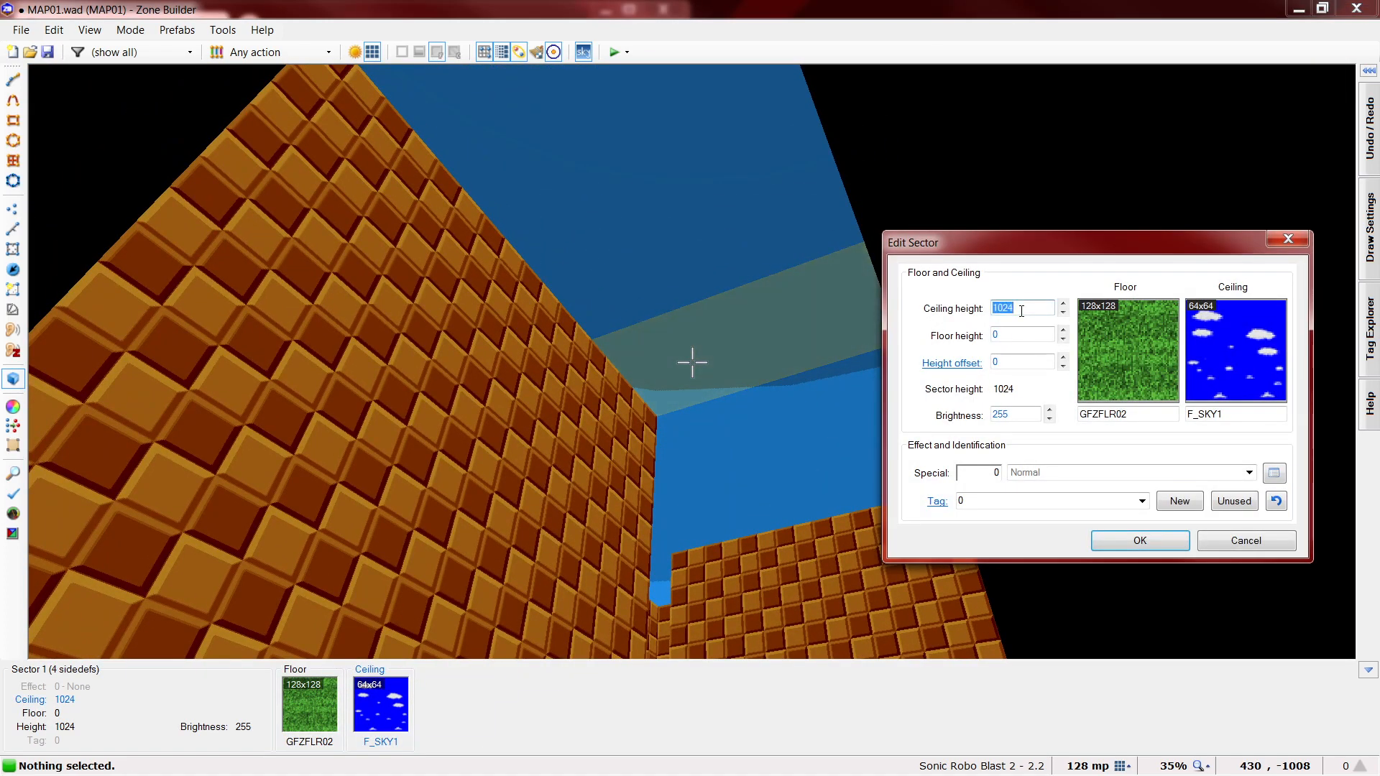
{"action": "type", "text": "256"}
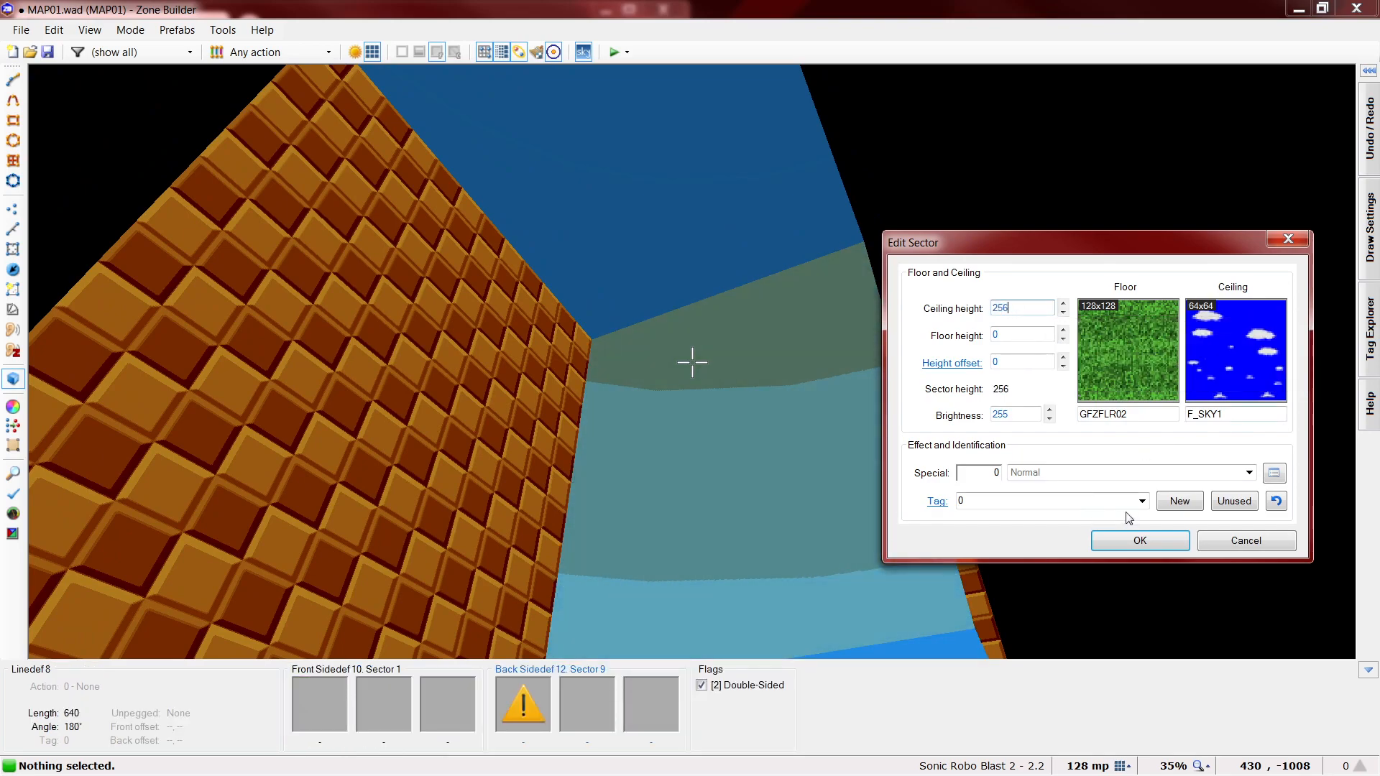
{"action": "left_click", "coordinate": [1142, 541]}
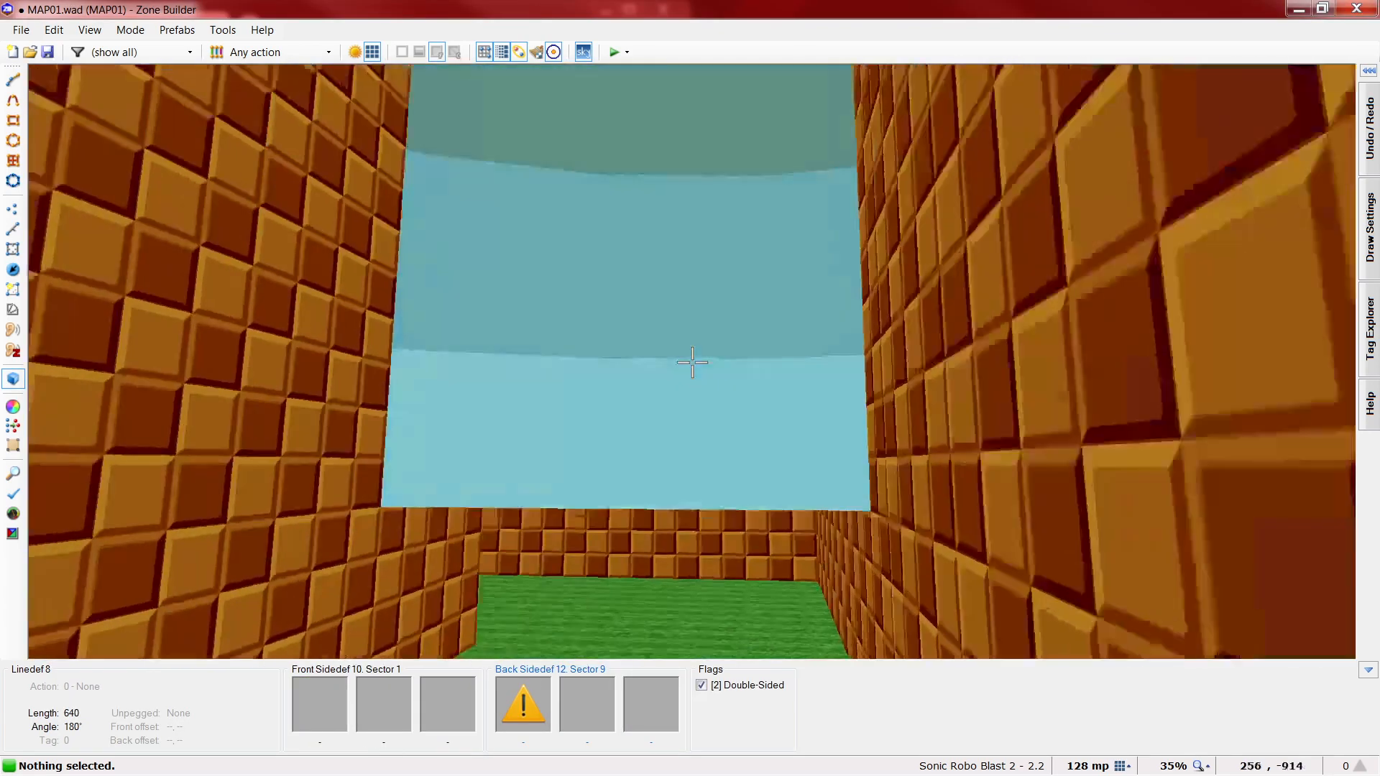
- Turn off highlighting and examine from several sides how the lowered sky ceiling looks over the strip sector
{"action": "key", "text": "h"}
{"action": "key", "text": "d"}
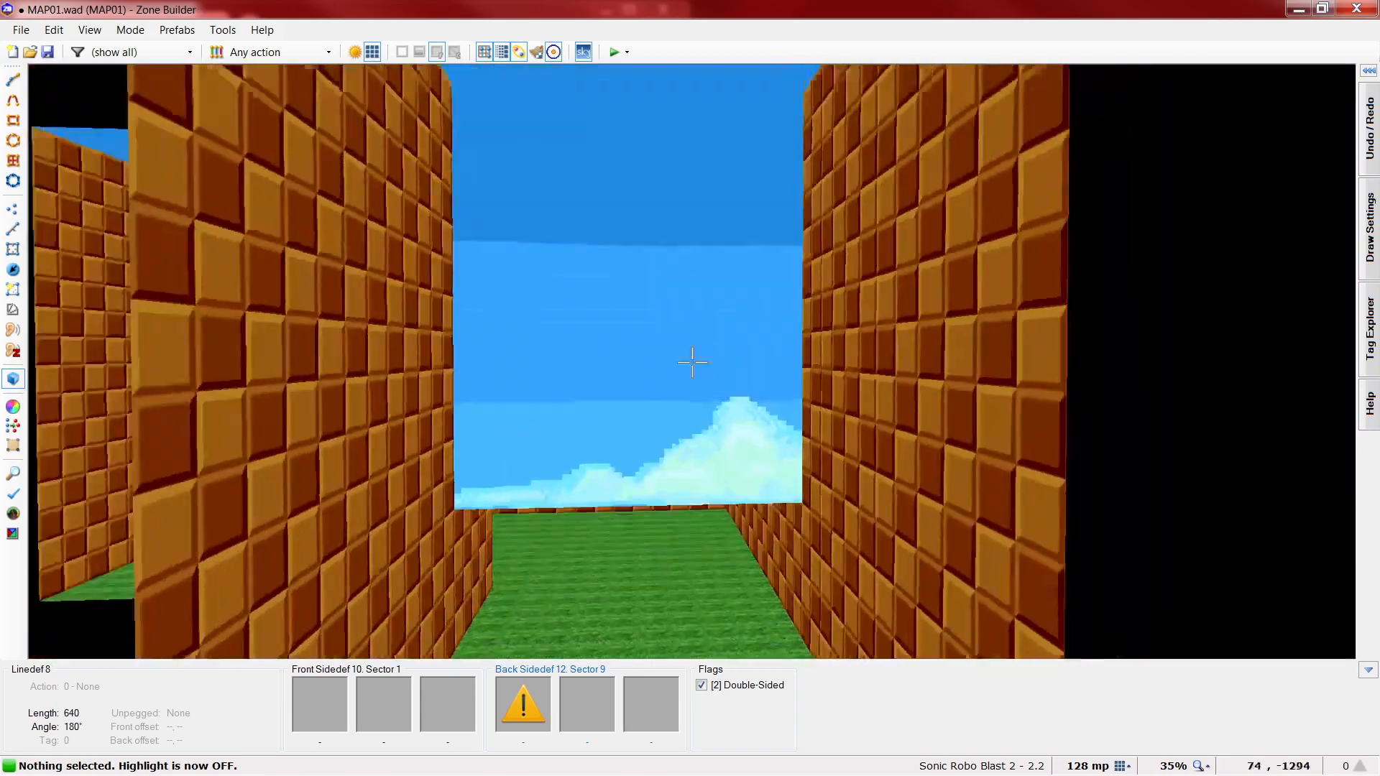
{"action": "key", "text": "e"}
{"action": "key", "text": "d"}
{"action": "key", "text": "e"}
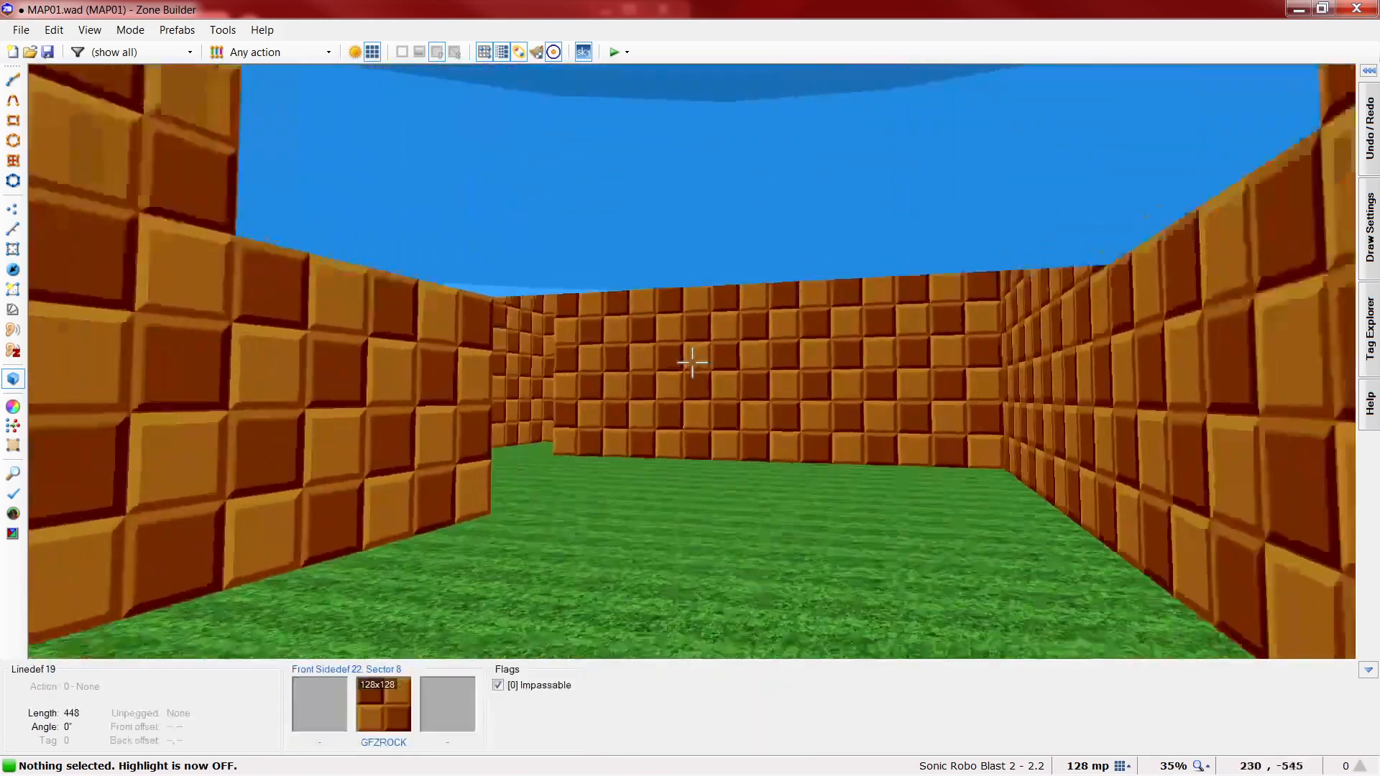
{"action": "key", "text": "d"}
{"action": "key", "text": "d"}
{"action": "key", "text": "e"}
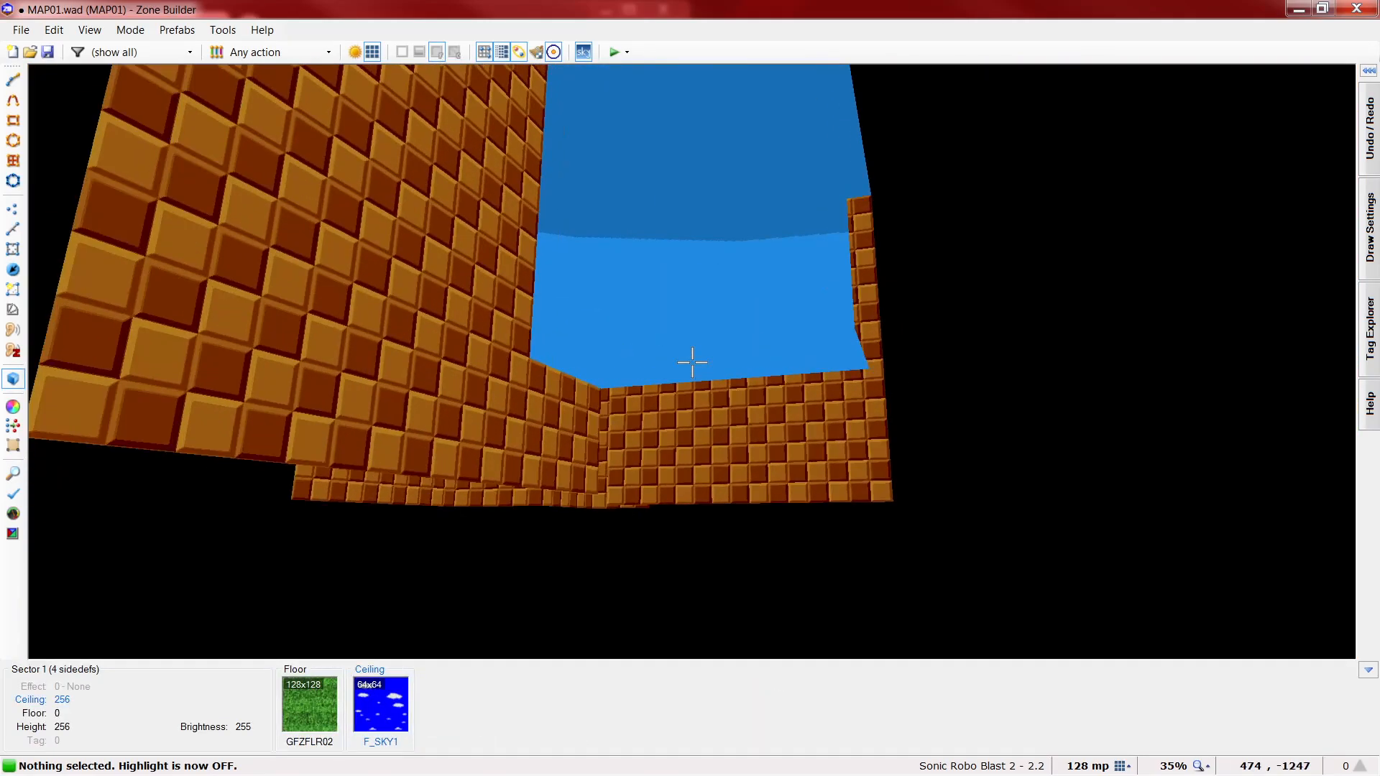
- Set both the floor and ceiling textures of the lowered strip sector to GFZFLR01
{"action": "right_click", "coordinate": [693, 362]}
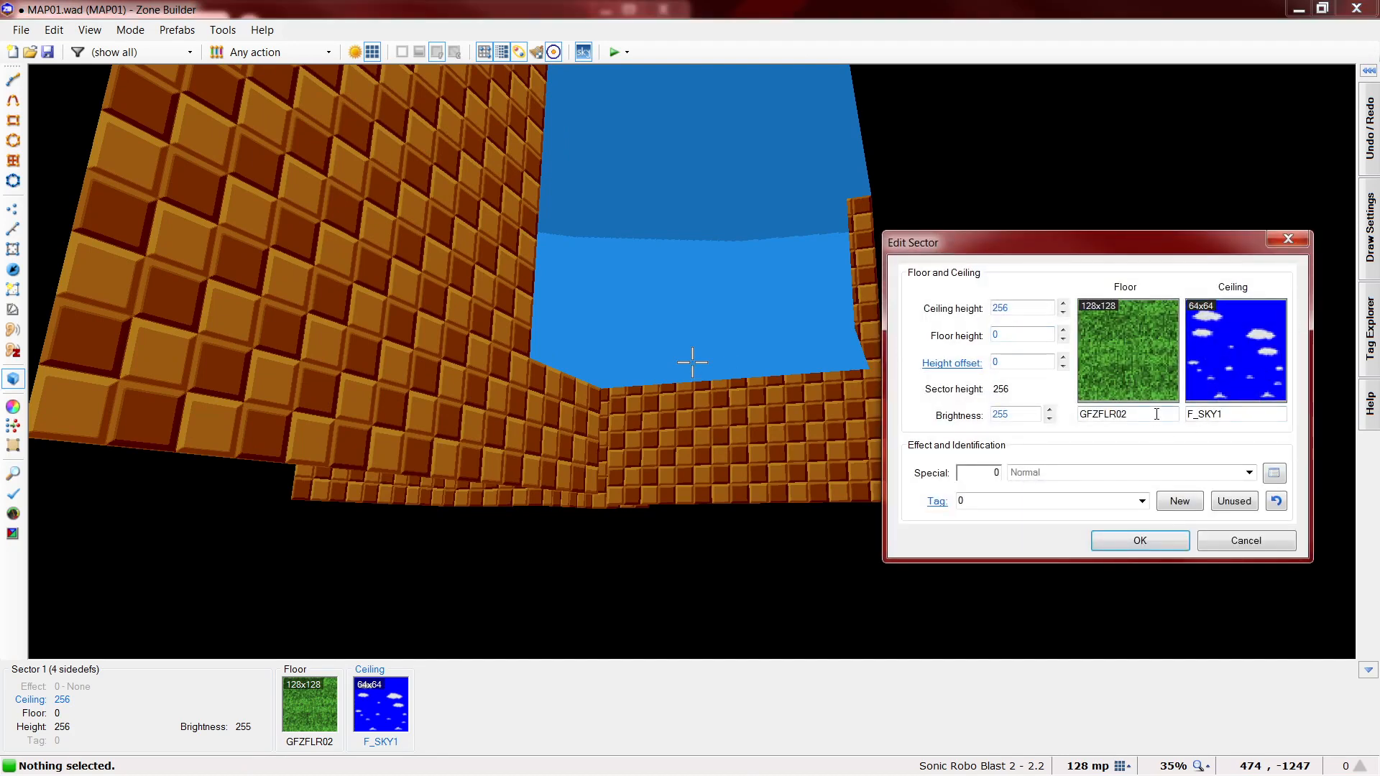
{"action": "key", "text": "BackSpace"}
{"action": "type", "text": "1"}
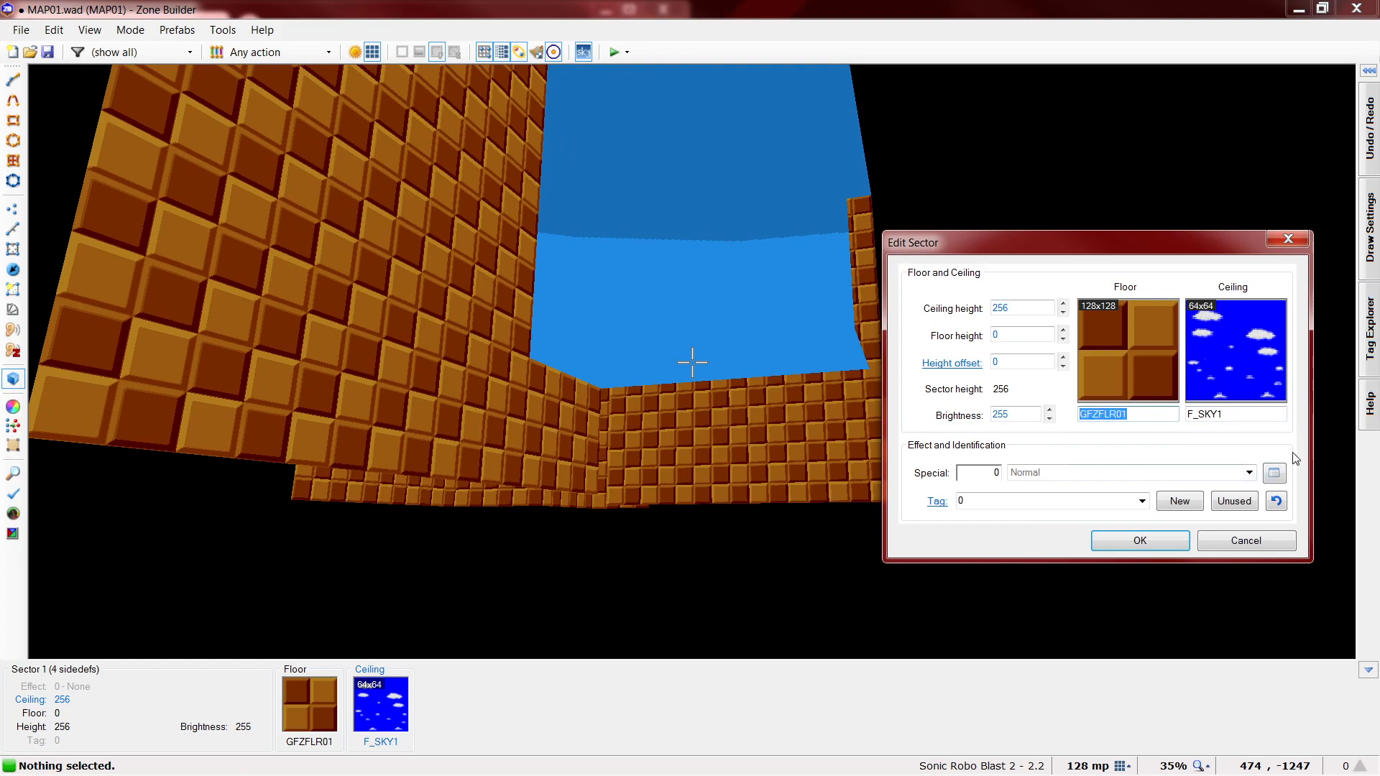
{"action": "double_click", "coordinate": [1220, 414]}
{"action": "type", "text": "GFZFLR01"}
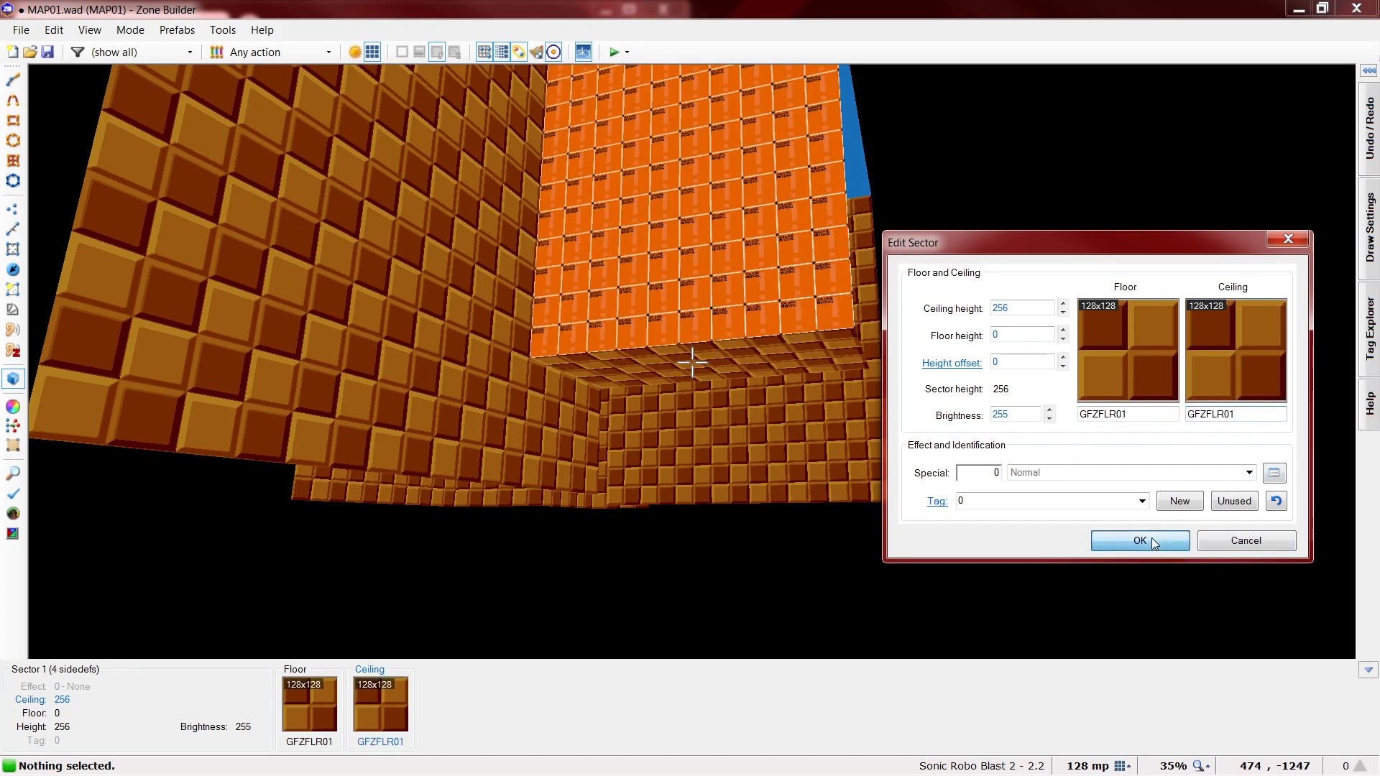
{"action": "left_click", "coordinate": [1140, 541]}
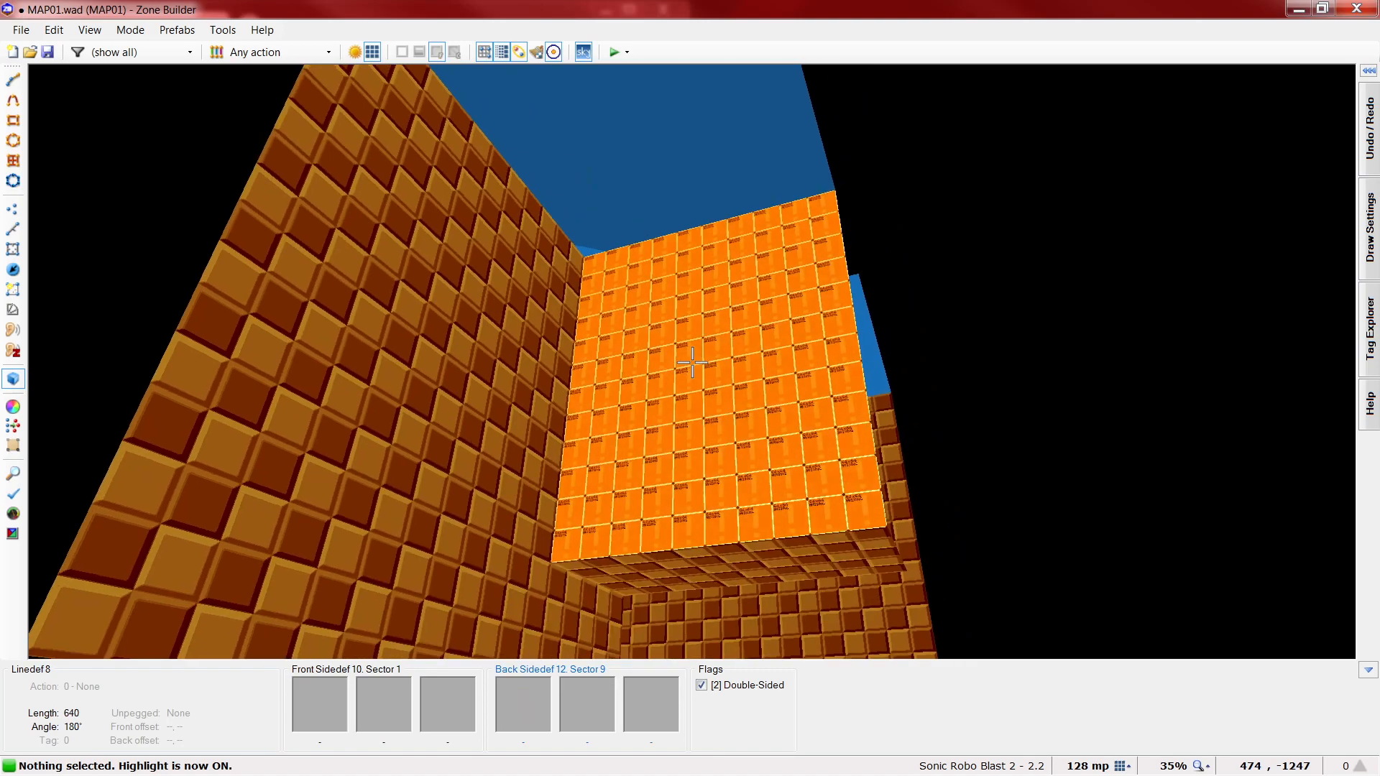
- Apply GFZROCK as the back-side upper texture of the untextured wall on one side of the lowered ceiling
{"action": "left_click", "coordinate": [692, 363]}
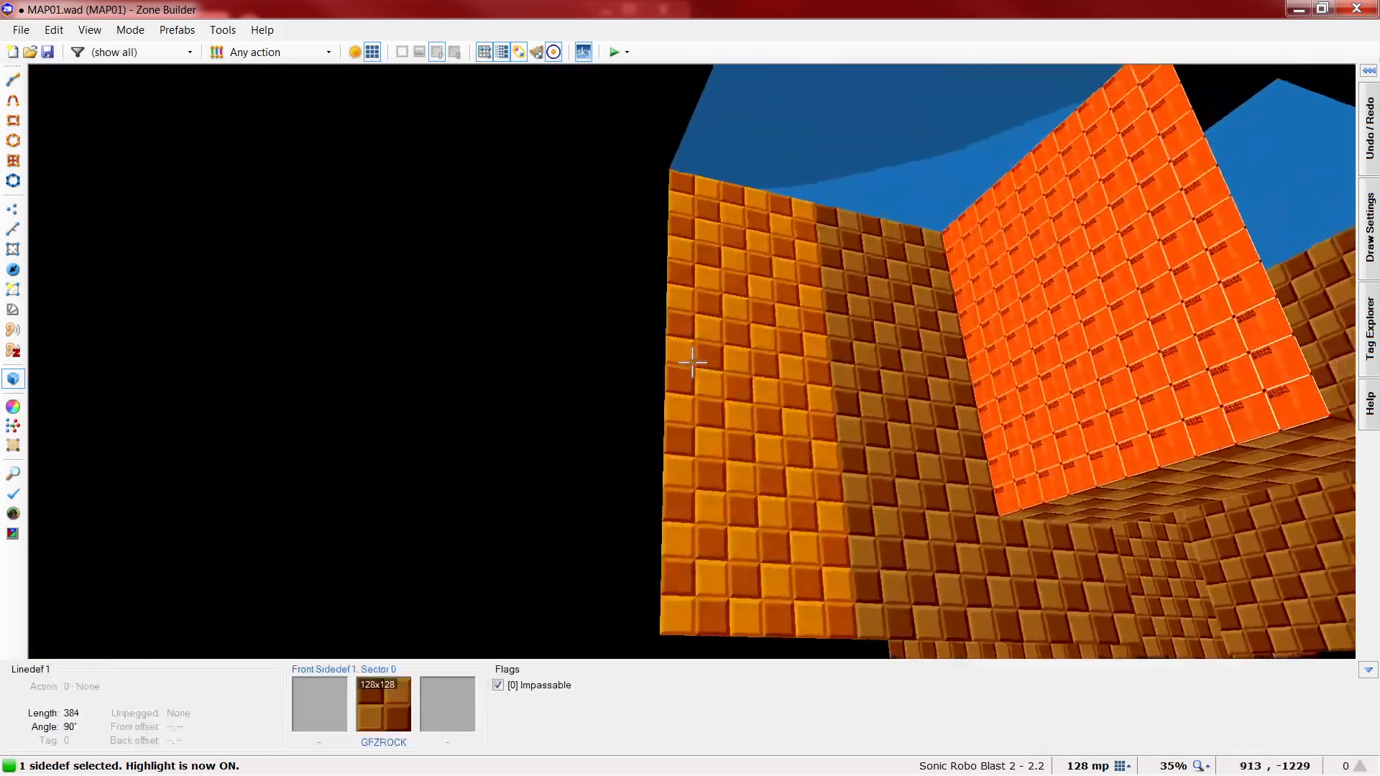
{"action": "key", "text": "c"}
{"action": "right_click", "coordinate": [693, 363]}
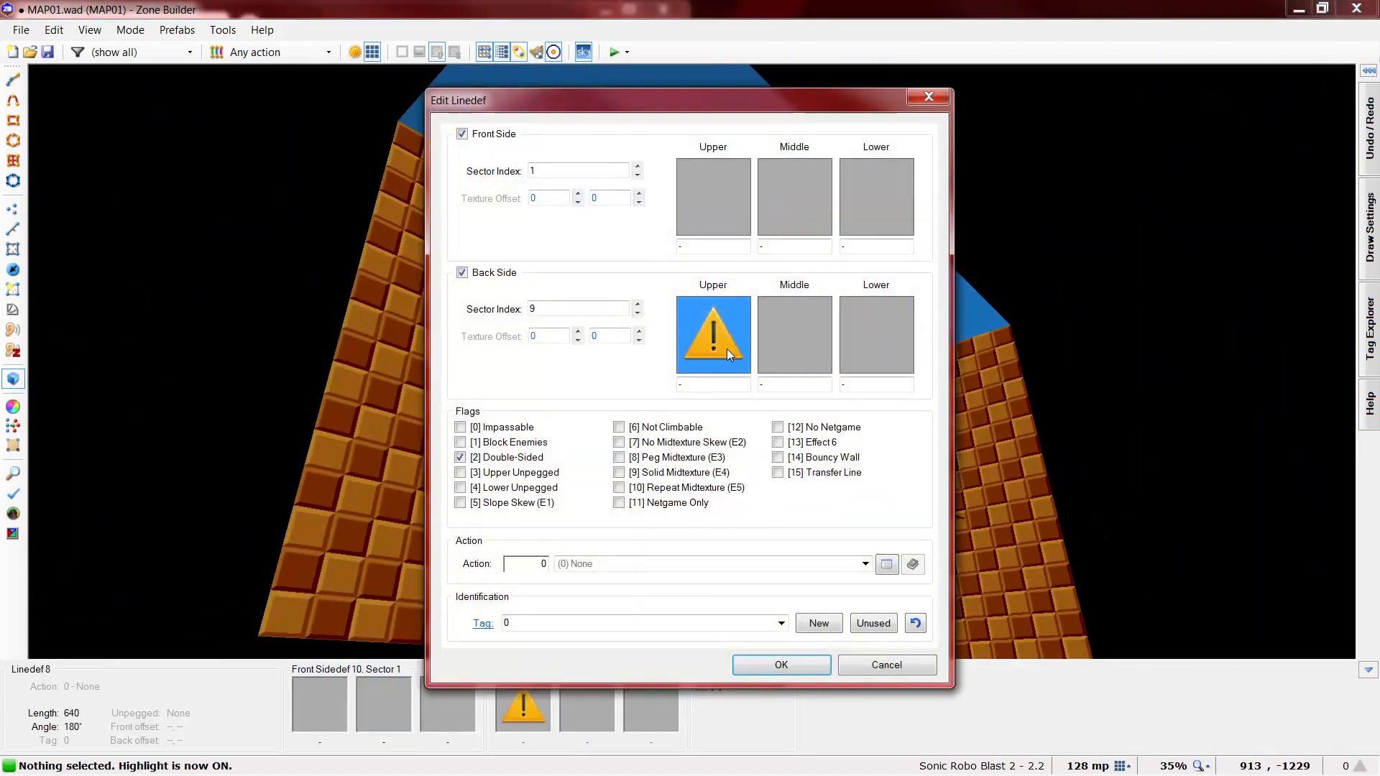
{"action": "left_click", "coordinate": [726, 347]}
{"action": "double_click", "coordinate": [282, 126]}
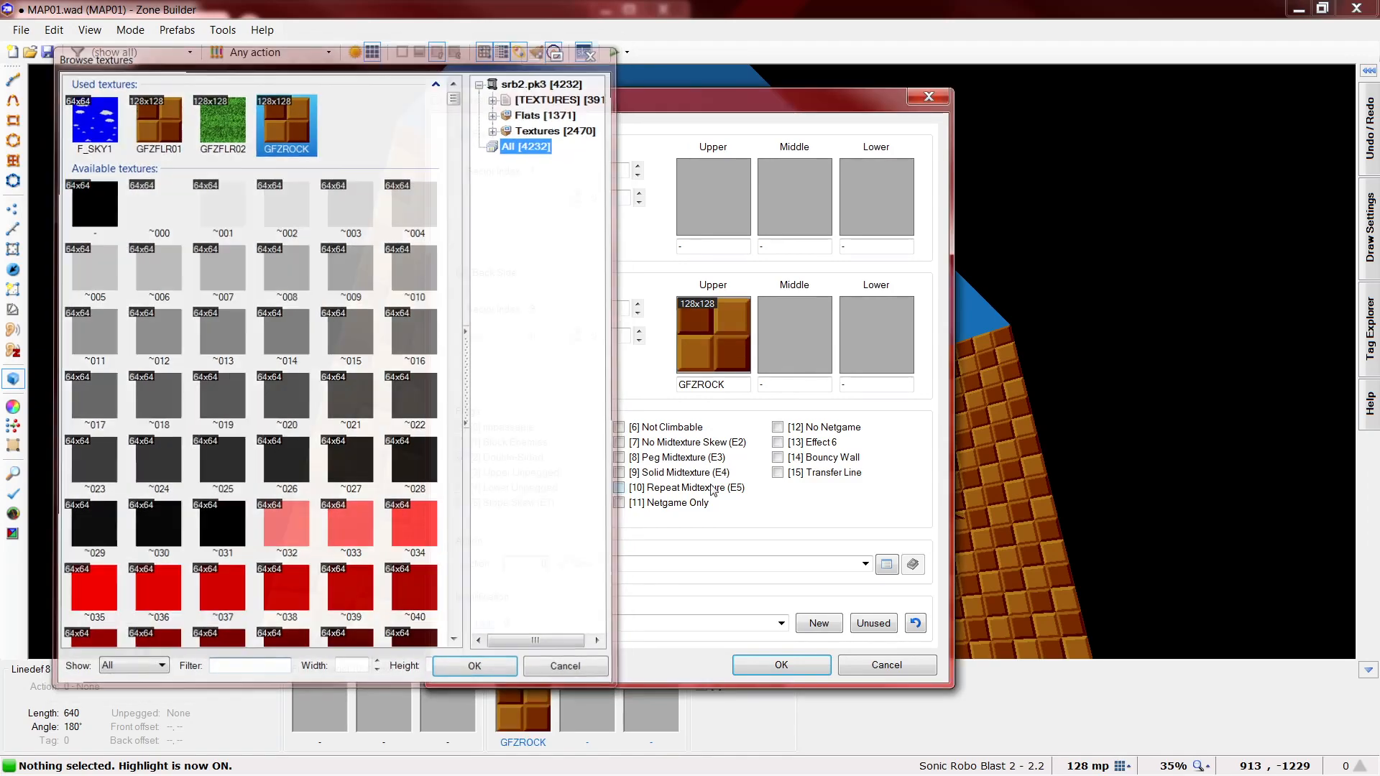
{"action": "left_click", "coordinate": [773, 667]}
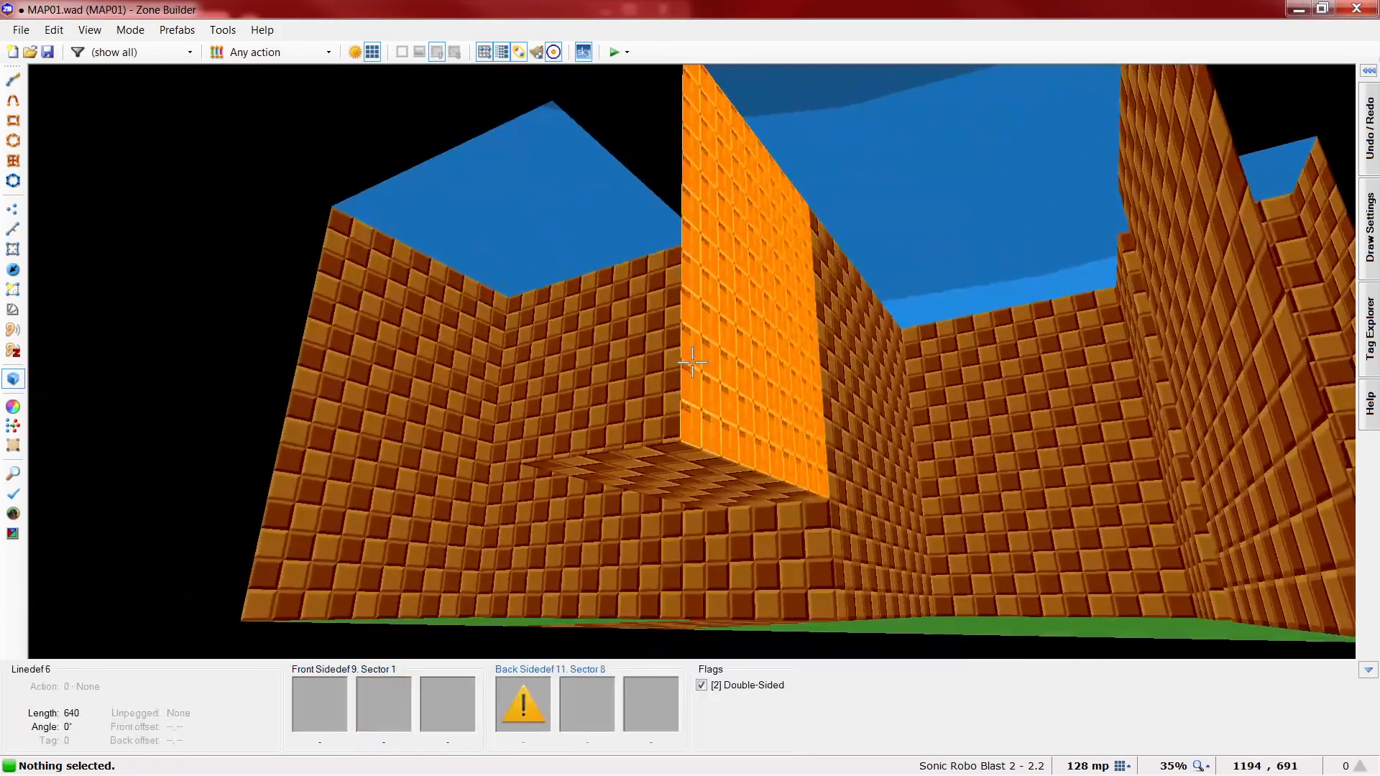
- Apply GFZROCK as the back-side upper texture of the wall on the opposite side of the lowered ceiling
{"action": "right_click", "coordinate": [692, 363]}
{"action": "left_click", "coordinate": [714, 356]}
{"action": "double_click", "coordinate": [295, 124]}
{"action": "left_click", "coordinate": [798, 665]}
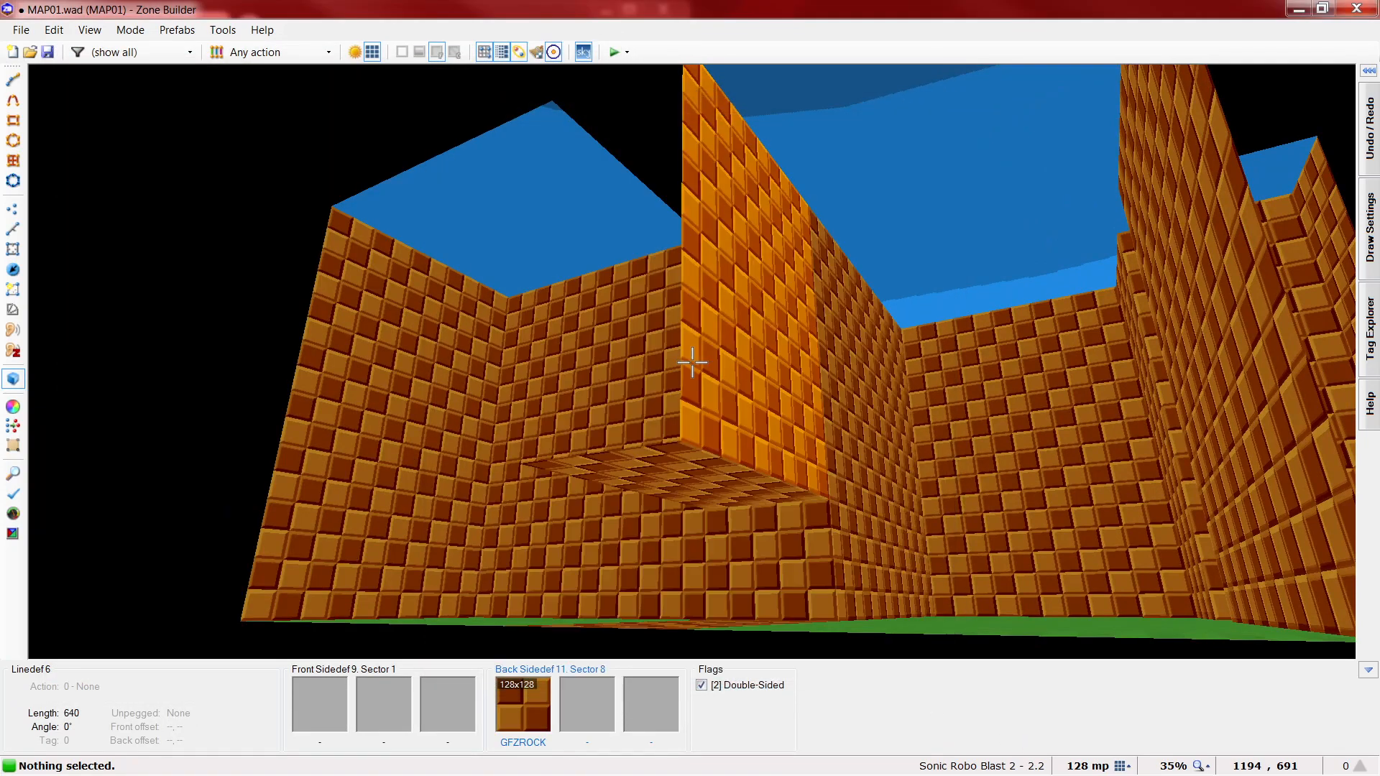
- Darken the covered passage sector to a brightness of 192
{"action": "key", "text": "e"}
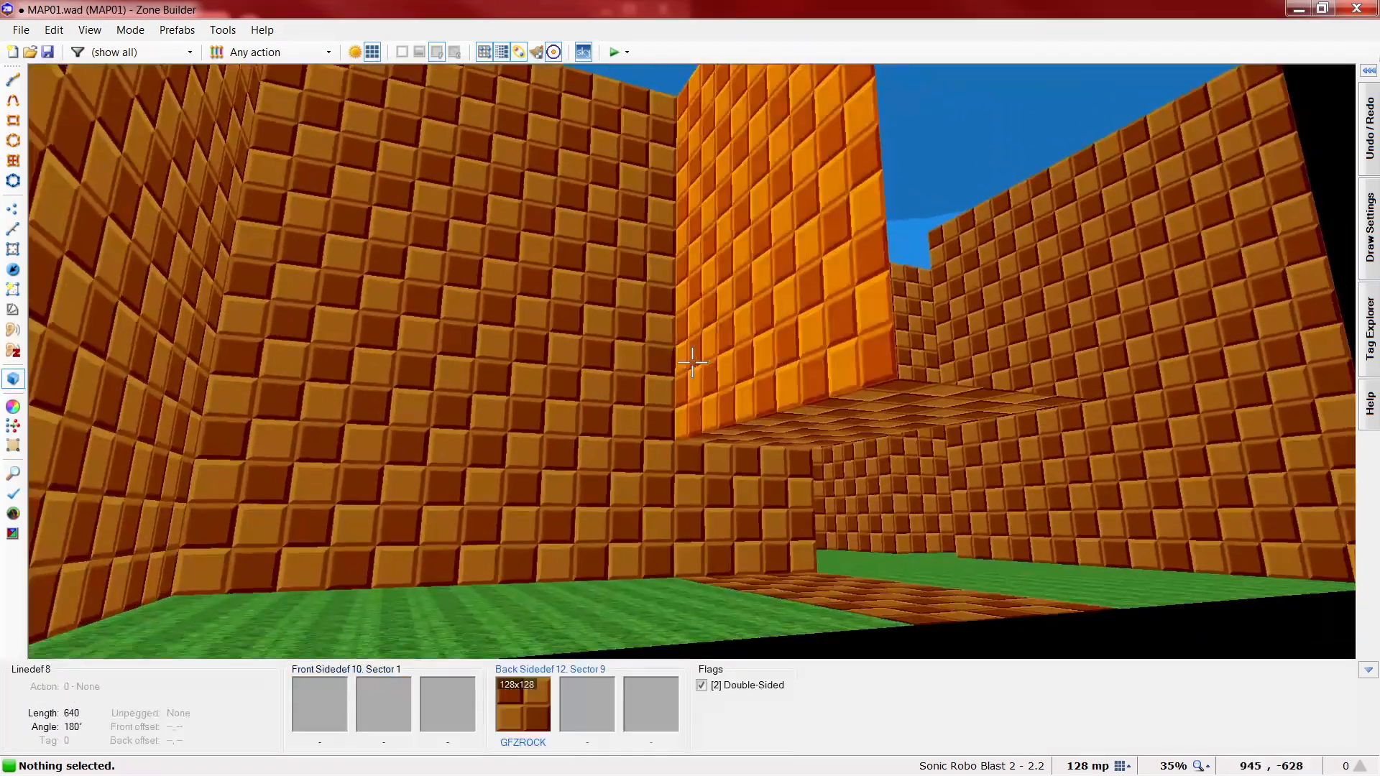
{"action": "key", "text": "e"}
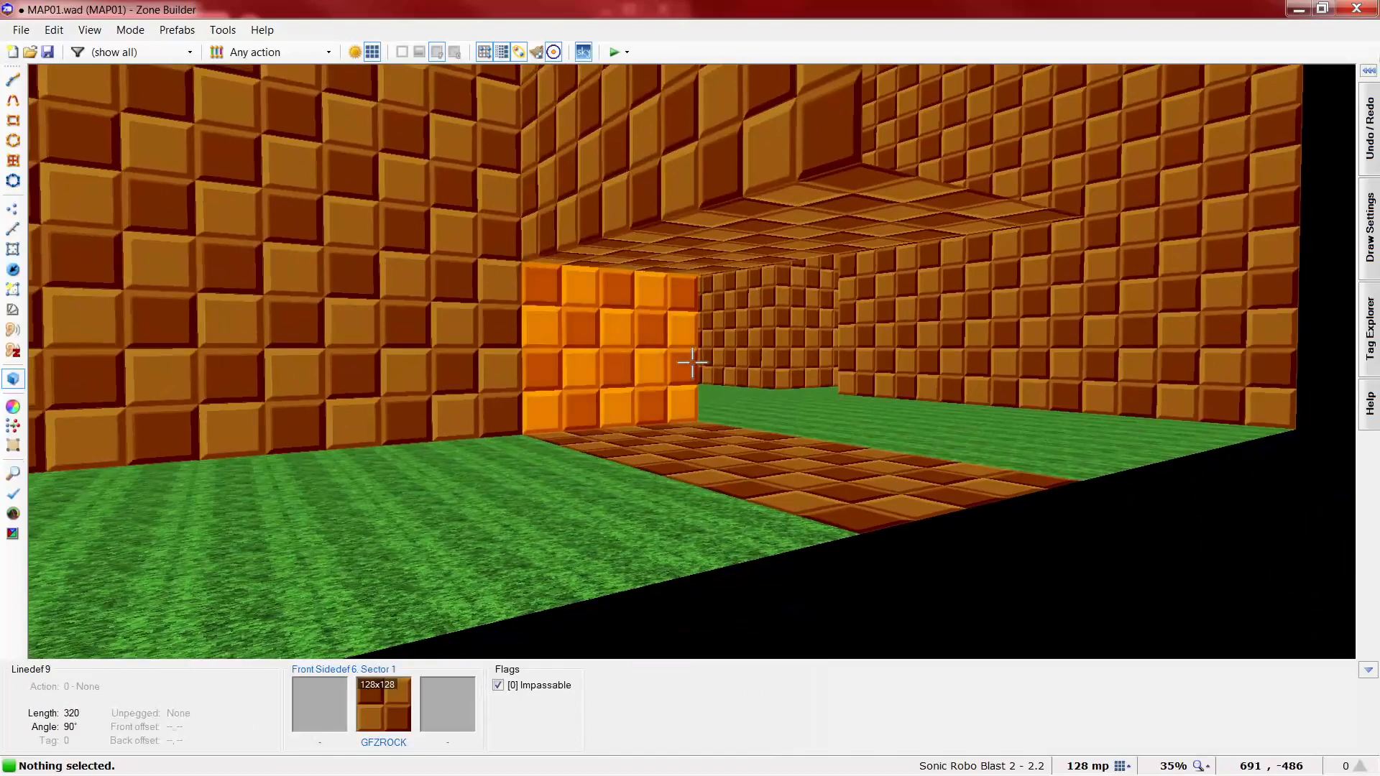
{"action": "key", "text": "d"}
{"action": "scroll", "coordinate": [692, 362], "scroll_direction": "down", "scroll_amount": 3, "text": "ctrl"}
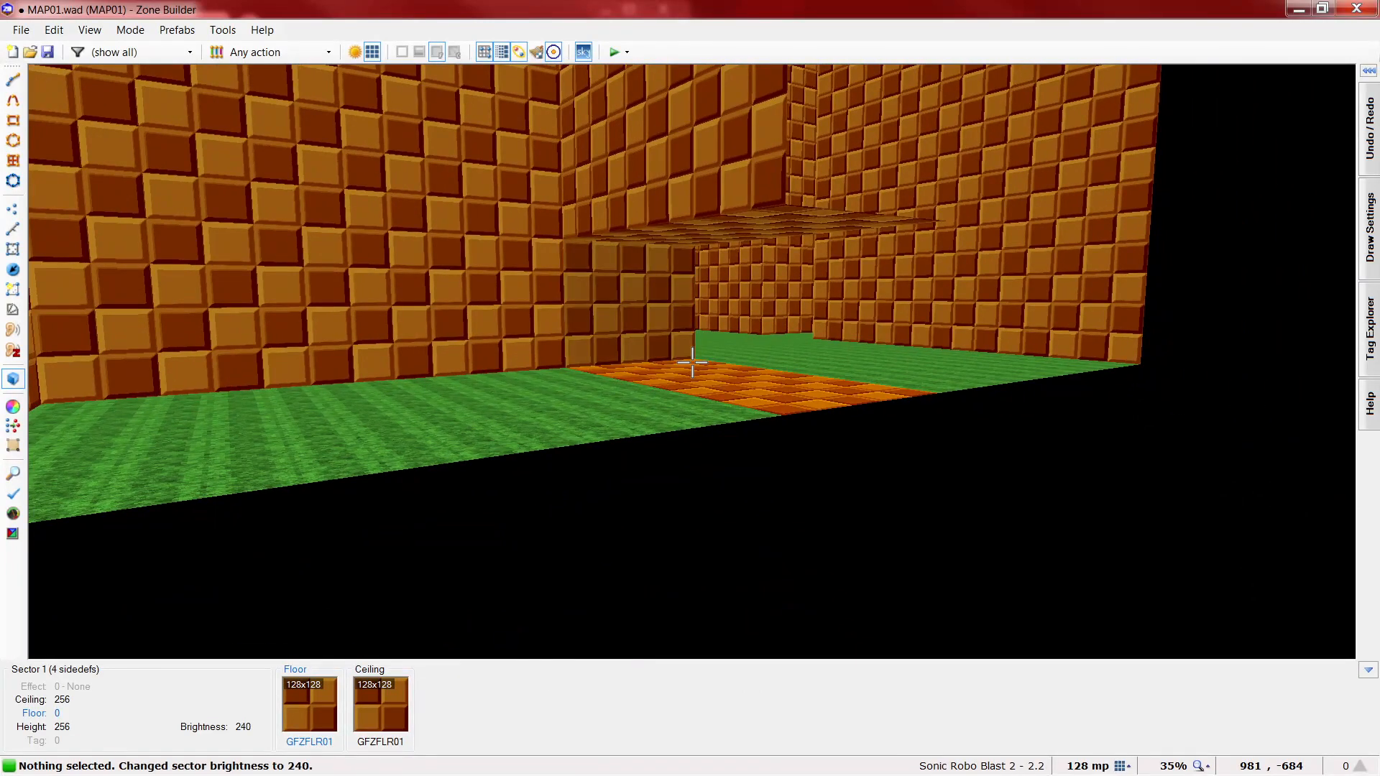
{"action": "scroll", "coordinate": [693, 362], "scroll_direction": "down", "scroll_amount": 1, "text": "ctrl"}
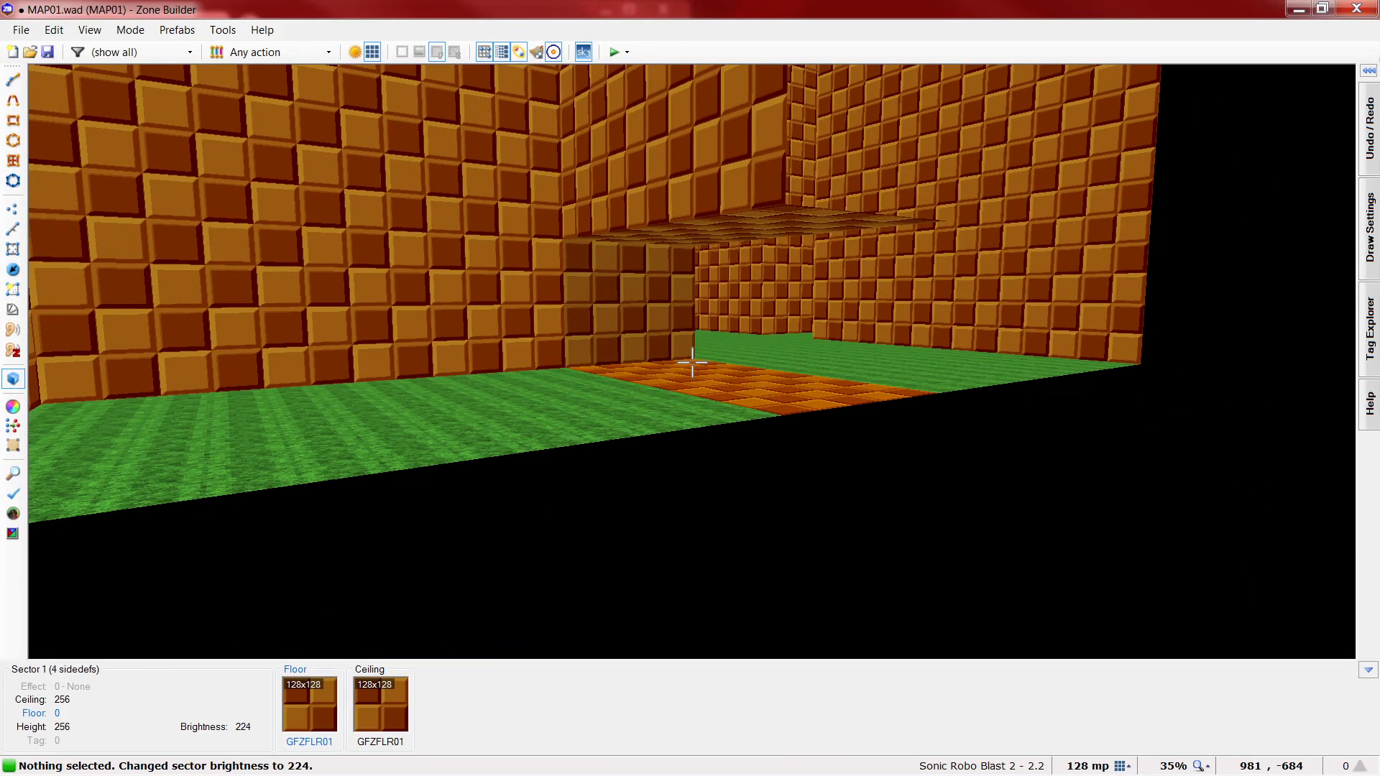
{"action": "scroll", "coordinate": [692, 363], "scroll_direction": "down", "scroll_amount": 4, "text": "ctrl"}
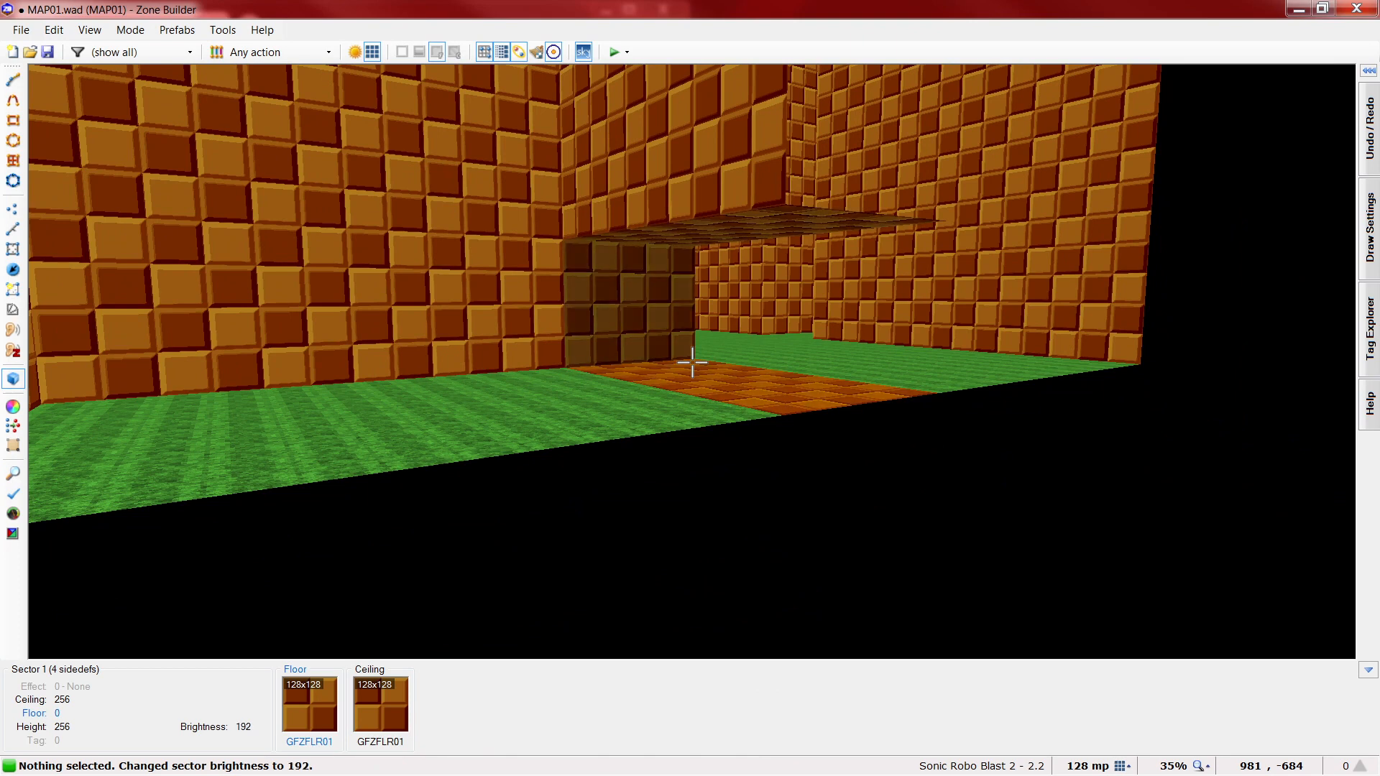
{"action": "scroll", "coordinate": [692, 363], "scroll_direction": "down", "scroll_amount": 9, "text": "ctrl"}
{"action": "scroll", "coordinate": [692, 362], "scroll_direction": "up", "scroll_amount": 9, "text": "ctrl"}
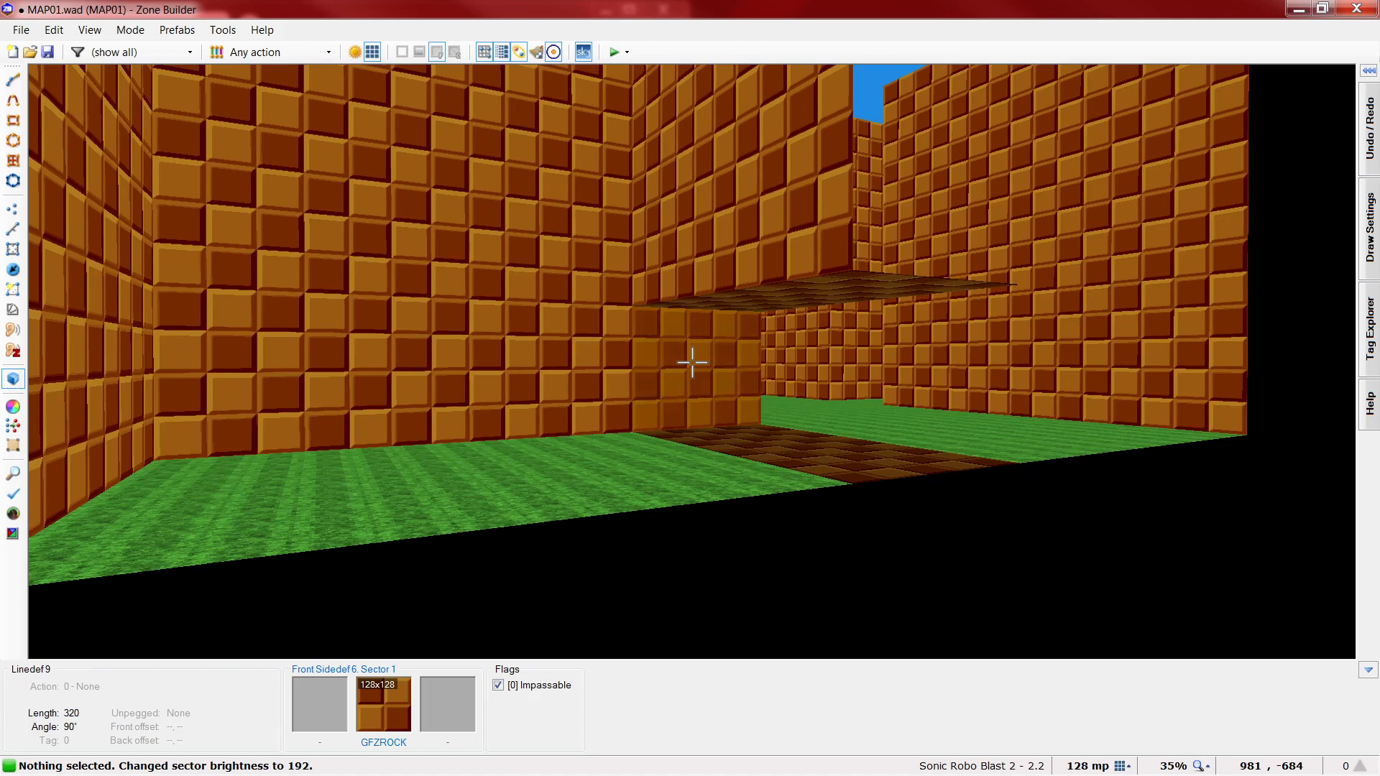
- Raise the darkened passage's floor to height 8 to expose its edge lines
{"action": "key", "text": "e"}
{"action": "key", "text": "d"}
{"action": "key", "text": "e"}
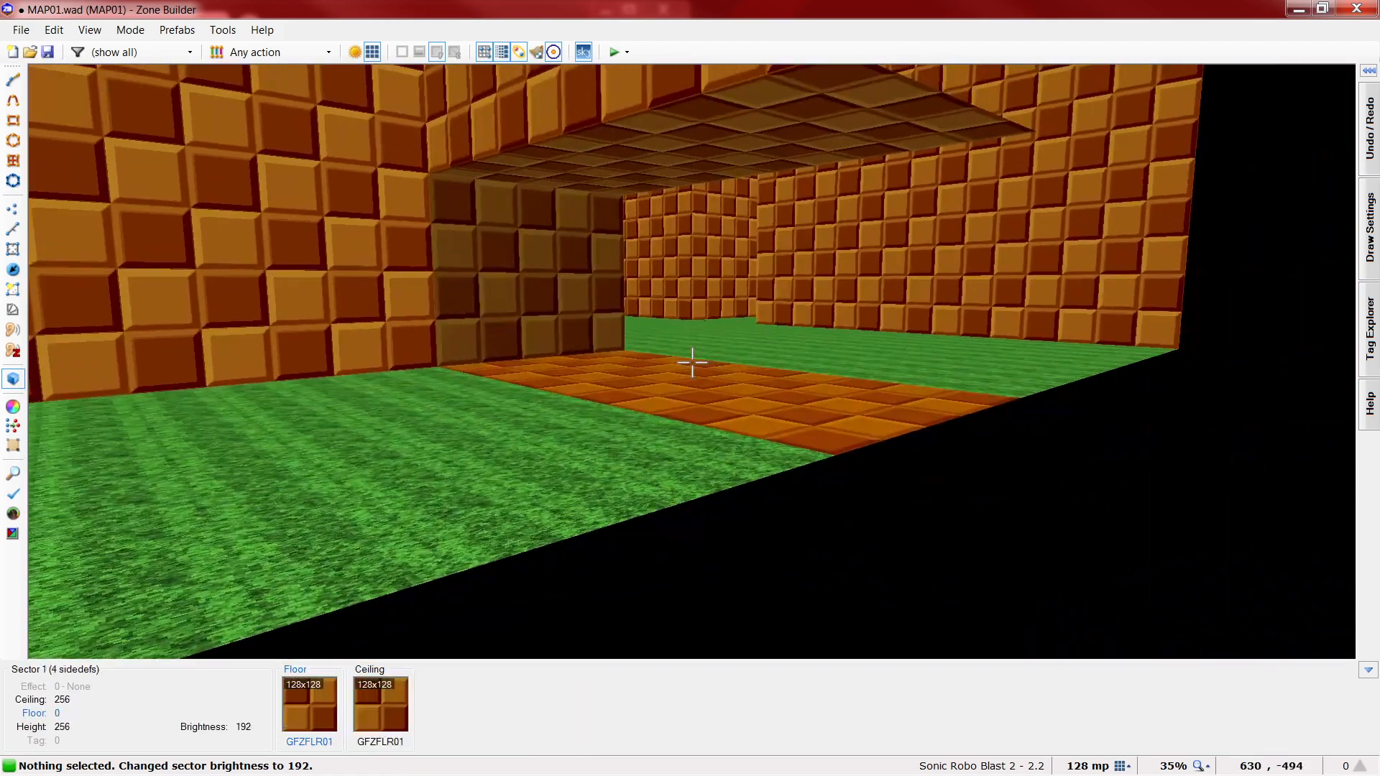
{"action": "scroll", "coordinate": [693, 363], "scroll_direction": "up", "scroll_amount": 1}
{"action": "key", "text": "e"}
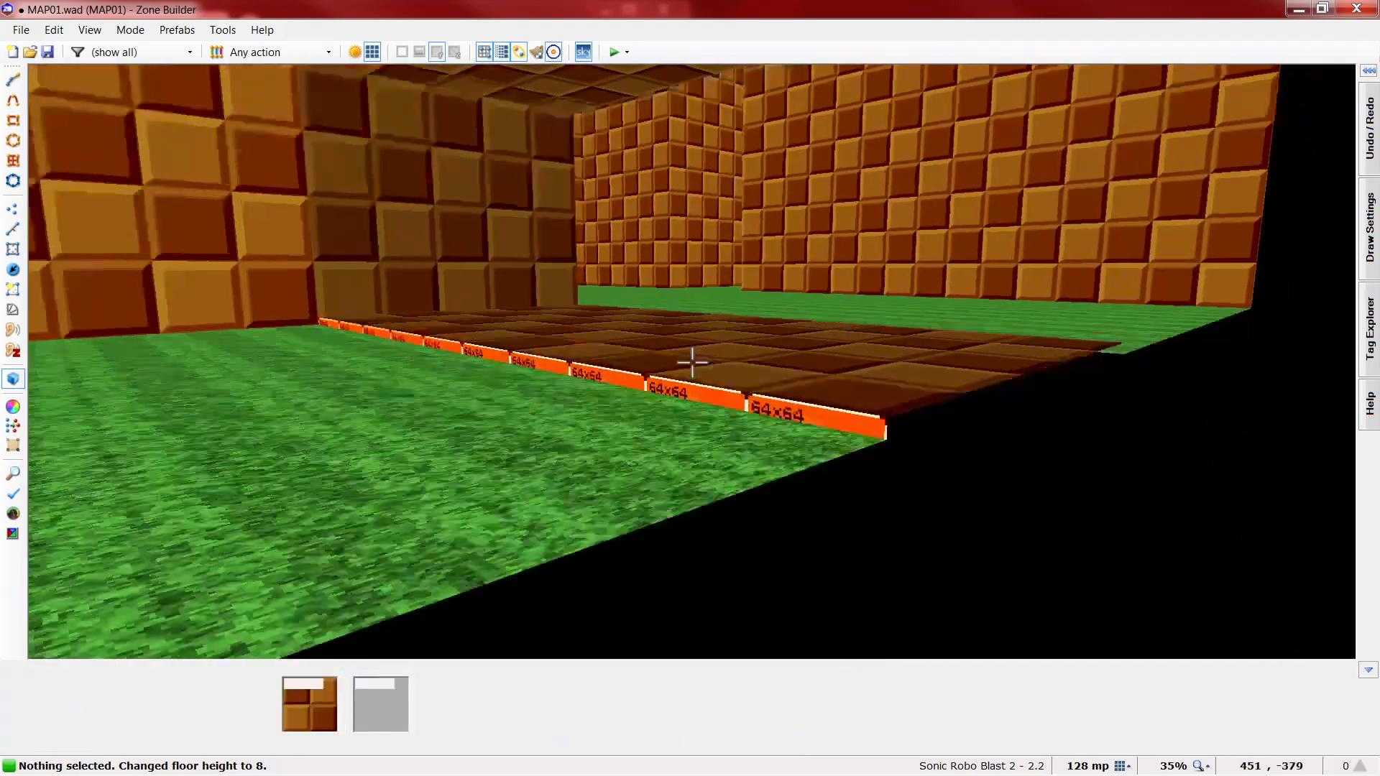
- Select both exposed edges of the passage floor and set their front-side middle texture to GFZGRASS
{"action": "left_click", "coordinate": [692, 363]}
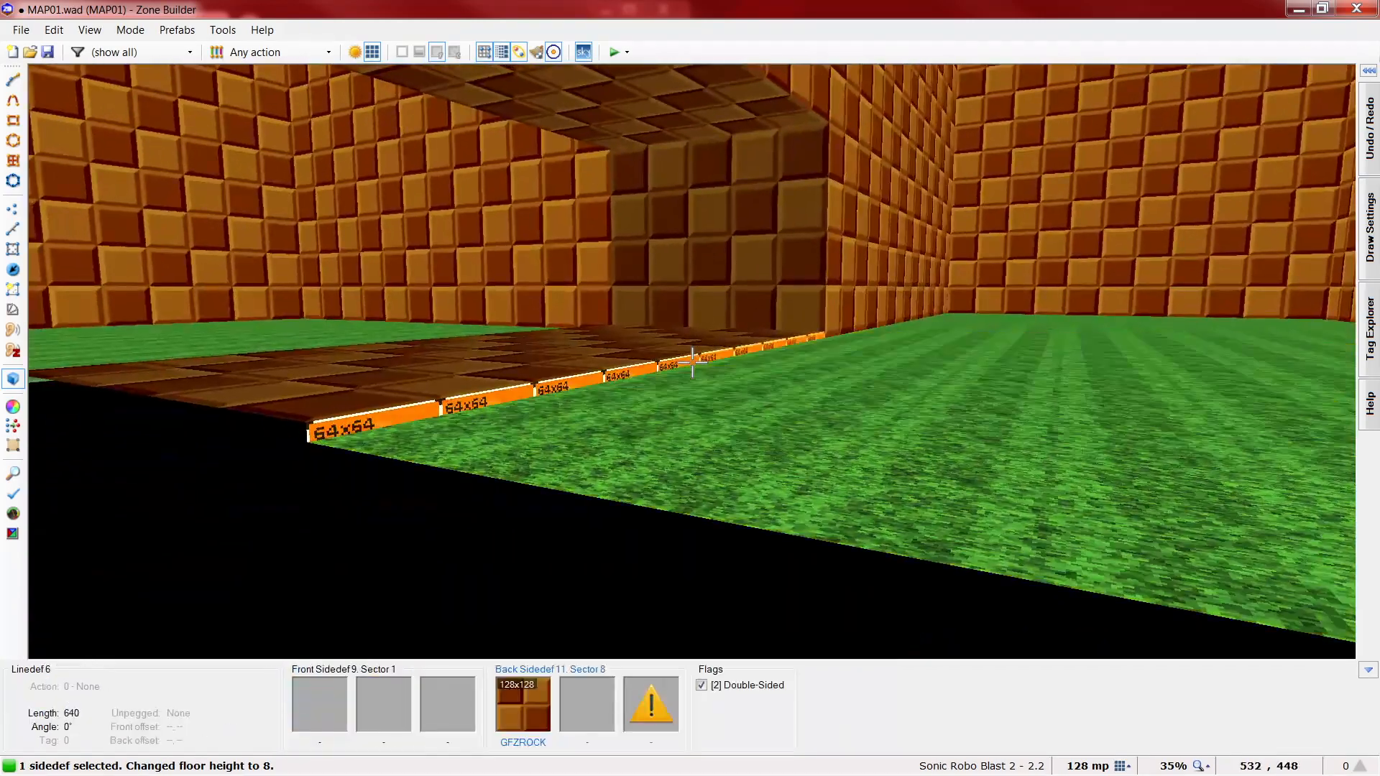
{"action": "left_click", "coordinate": [692, 362]}
{"action": "right_click", "coordinate": [692, 362]}
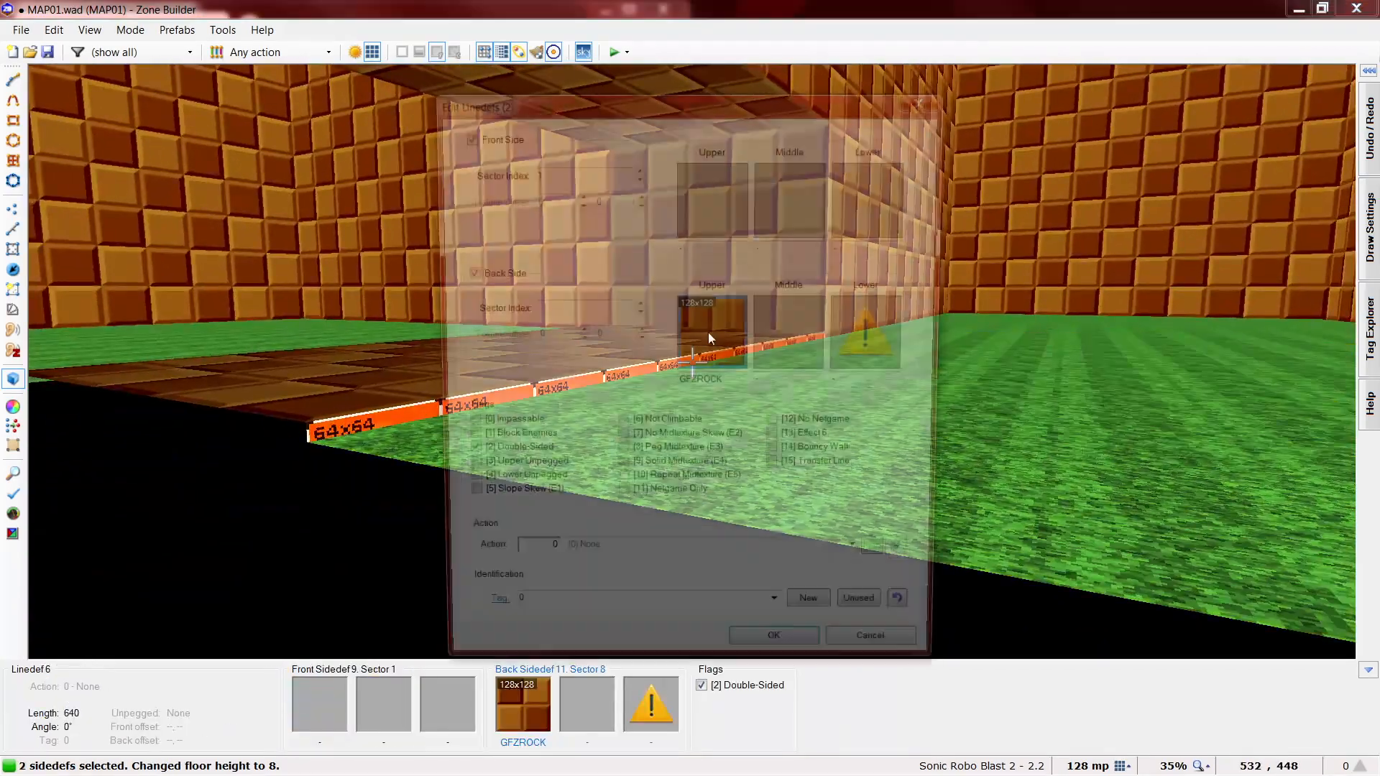
{"action": "left_click", "coordinate": [787, 206]}
{"action": "left_click", "coordinate": [225, 115]}
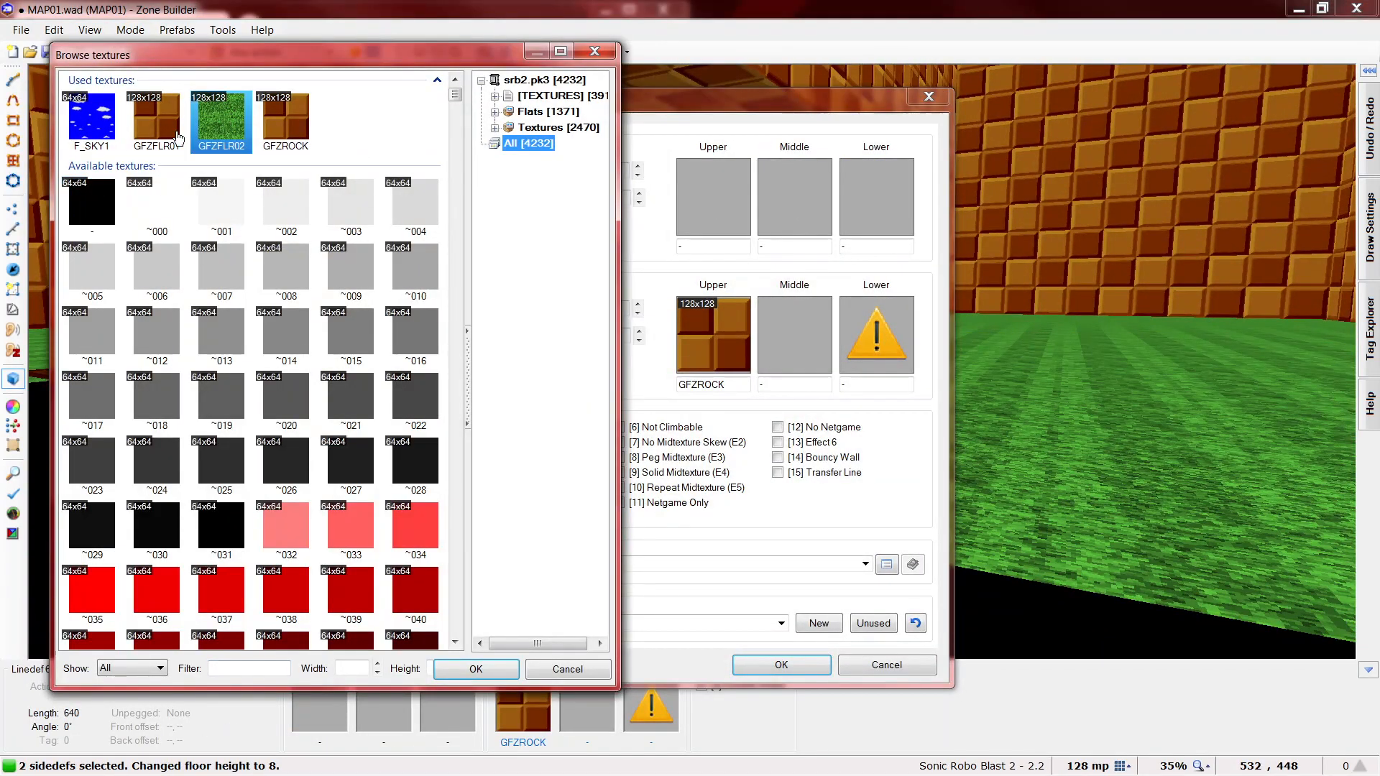
{"action": "scroll", "coordinate": [229, 382], "scroll_direction": "down", "scroll_amount": 6}
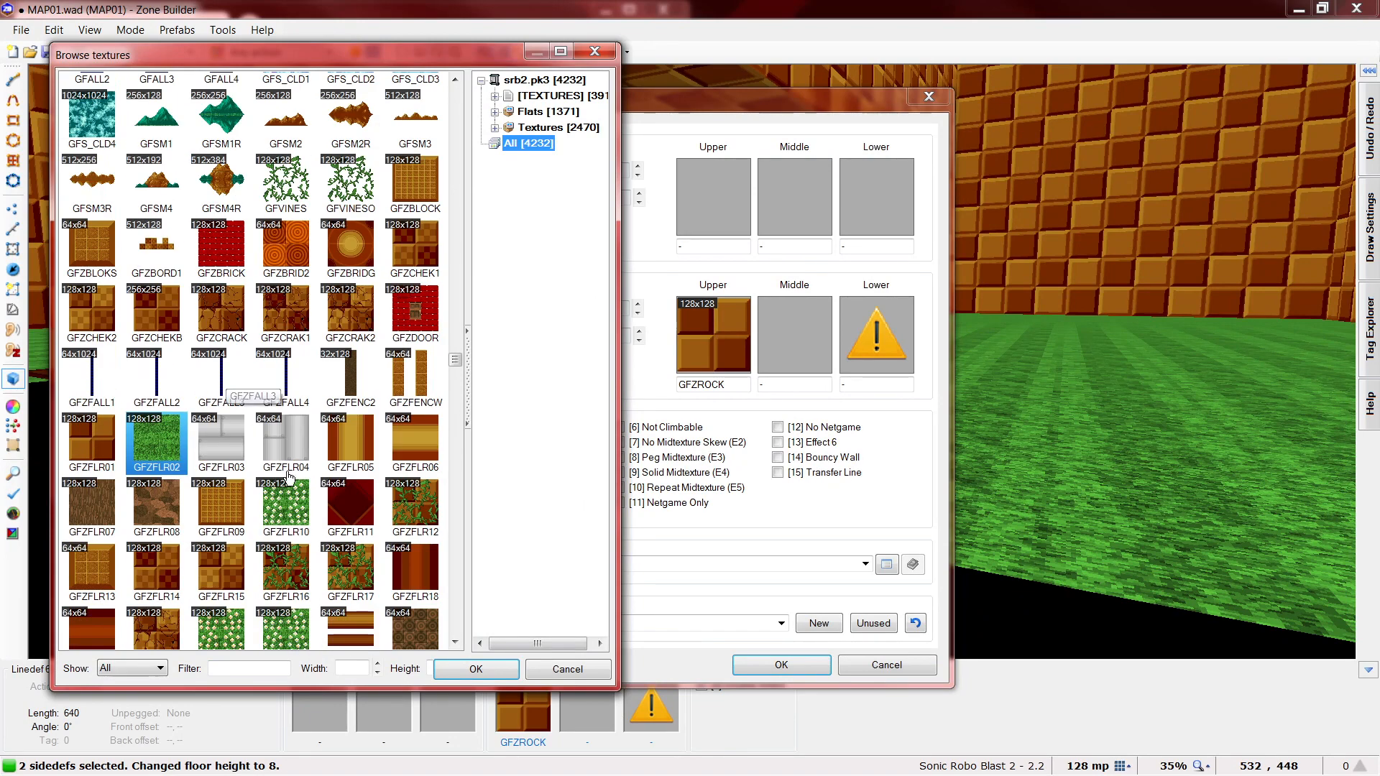
{"action": "left_click", "coordinate": [104, 526]}
{"action": "left_click", "coordinate": [104, 525]}
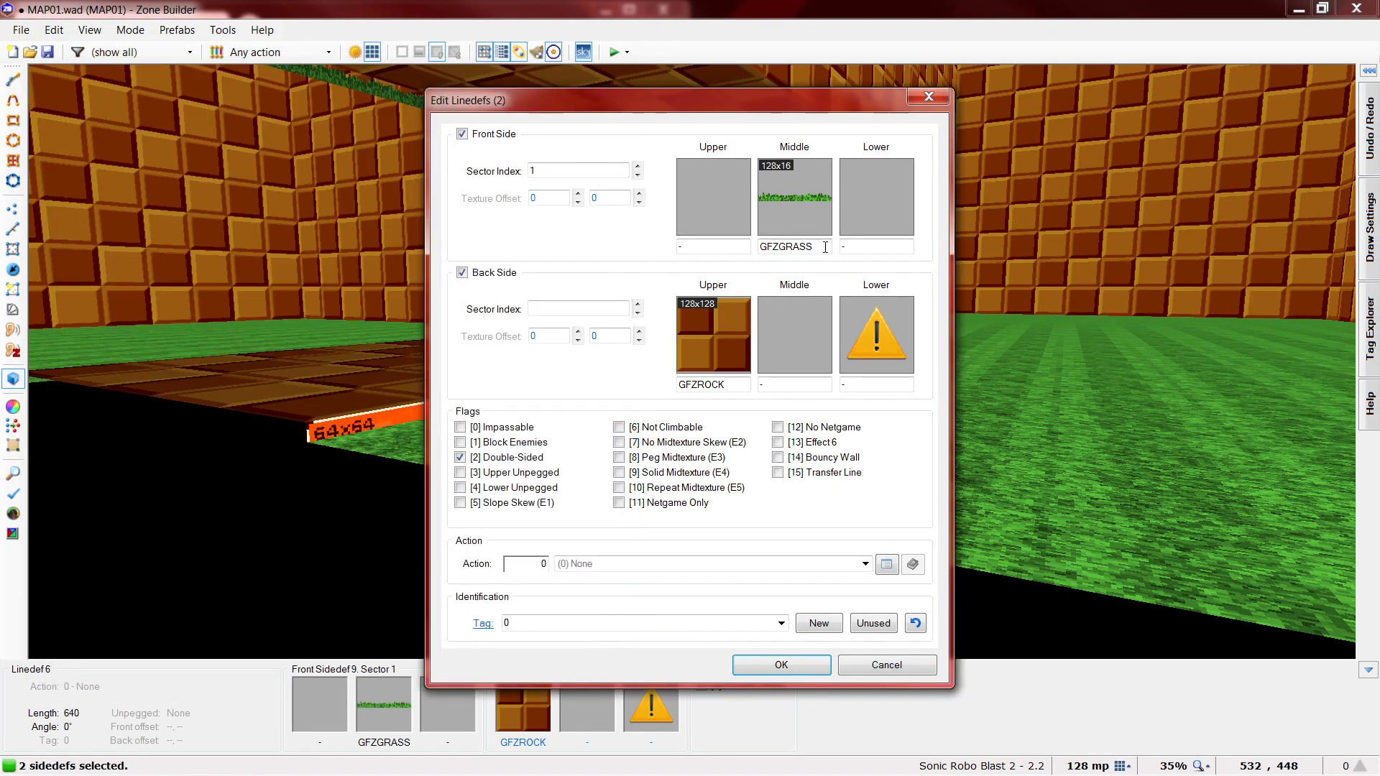
- Set the back-side middle texture of both edge lines to GFZGRASS and enable Peg Midtexture (E3)
{"action": "left_click", "coordinate": [809, 384]}
{"action": "type", "text": "GFZGRASS"}
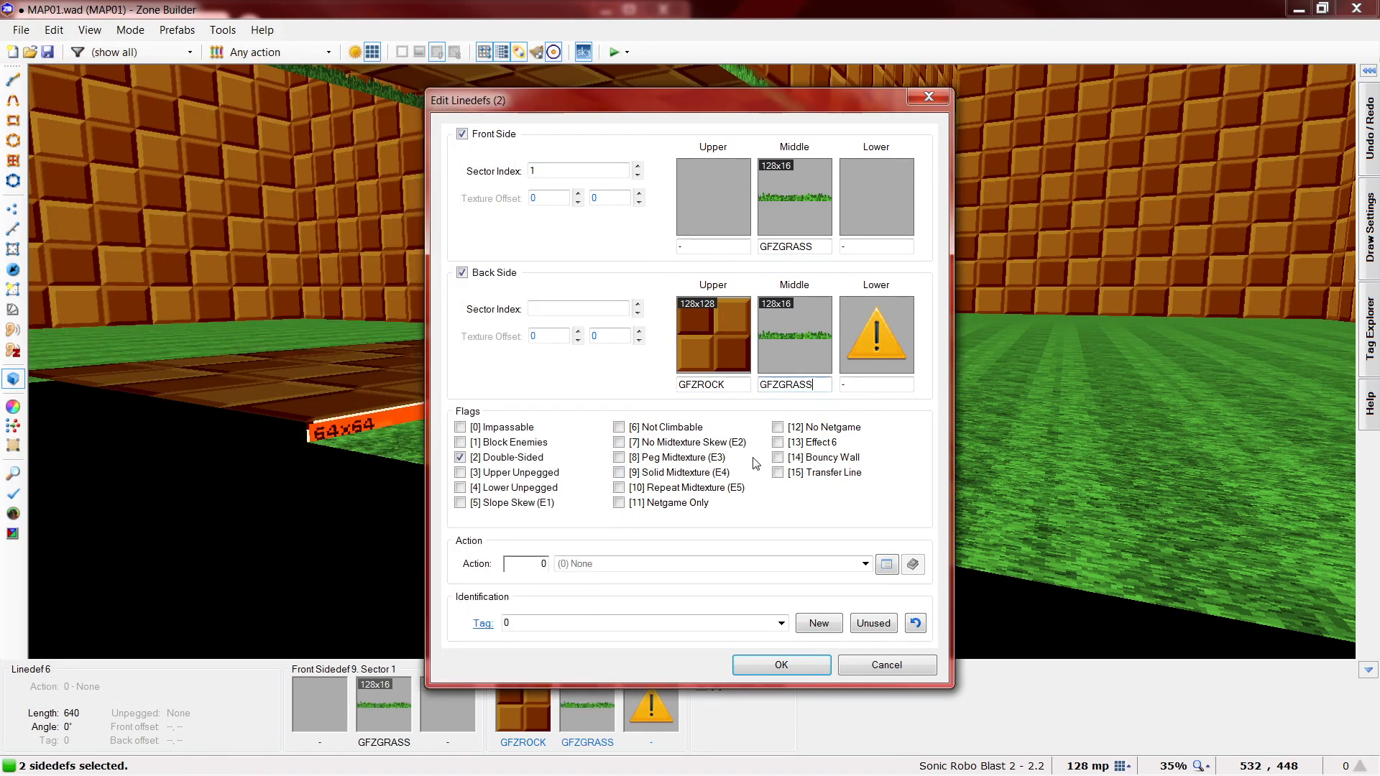
{"action": "left_click", "coordinate": [694, 462]}
{"action": "left_click", "coordinate": [781, 665]}
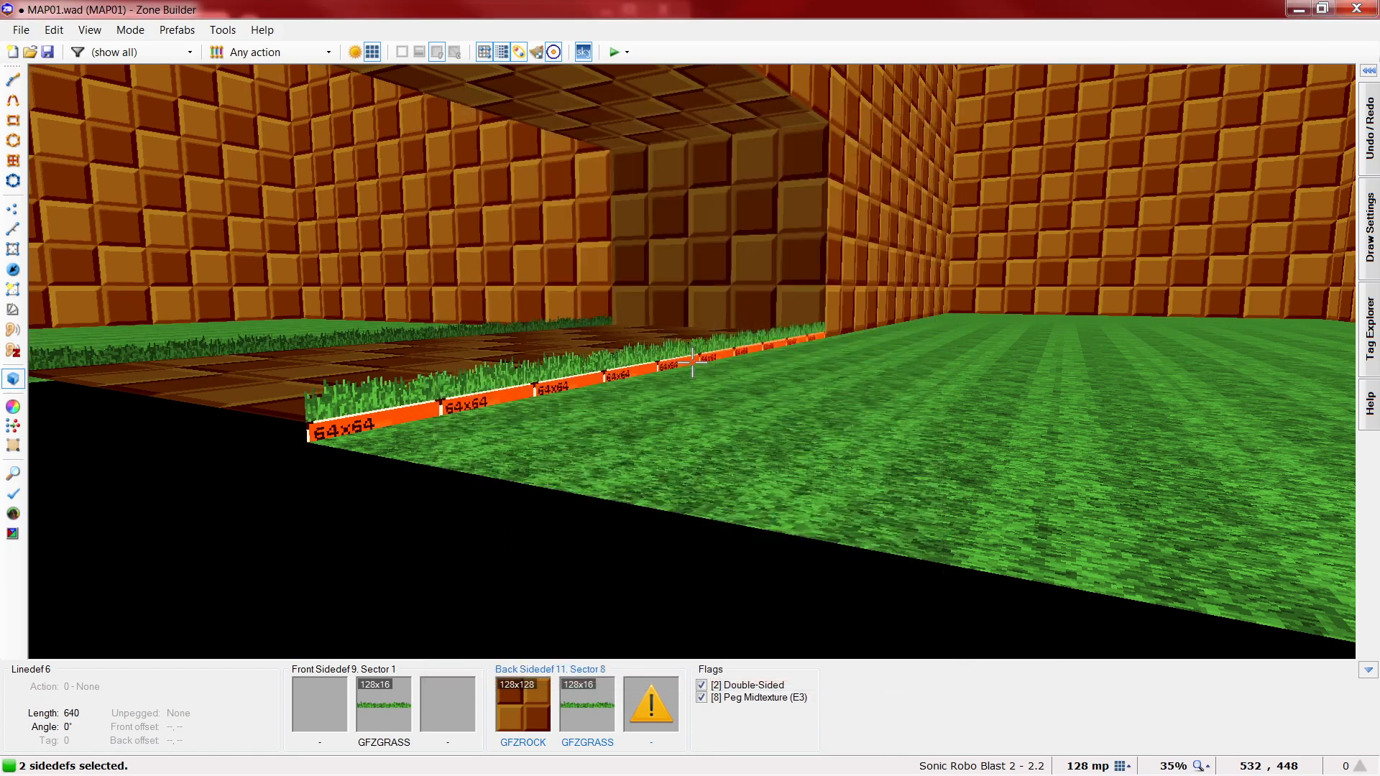
- Clear the line selection and lower the darkened passage's floor to height 0
{"action": "scroll", "coordinate": [692, 363], "scroll_direction": "down", "scroll_amount": 1}
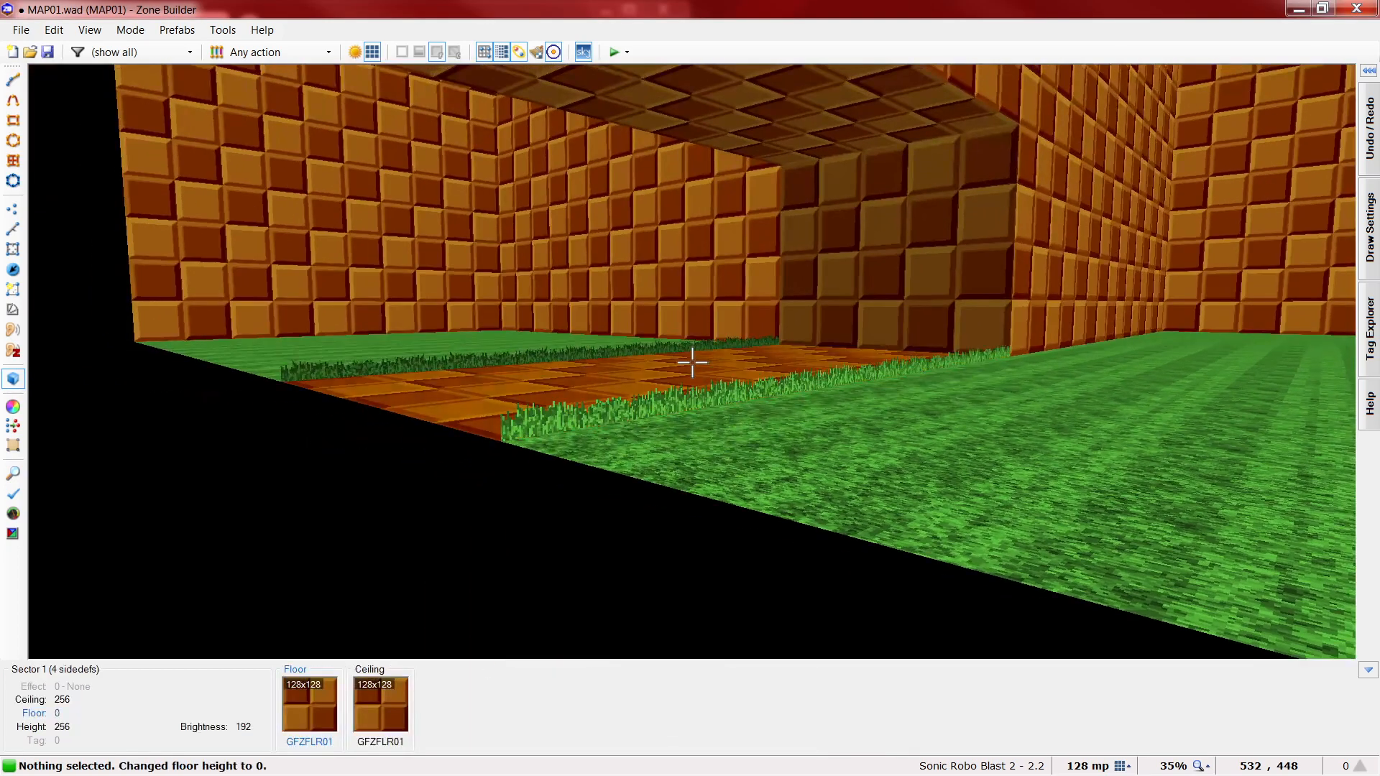
{"action": "key", "text": "d"}
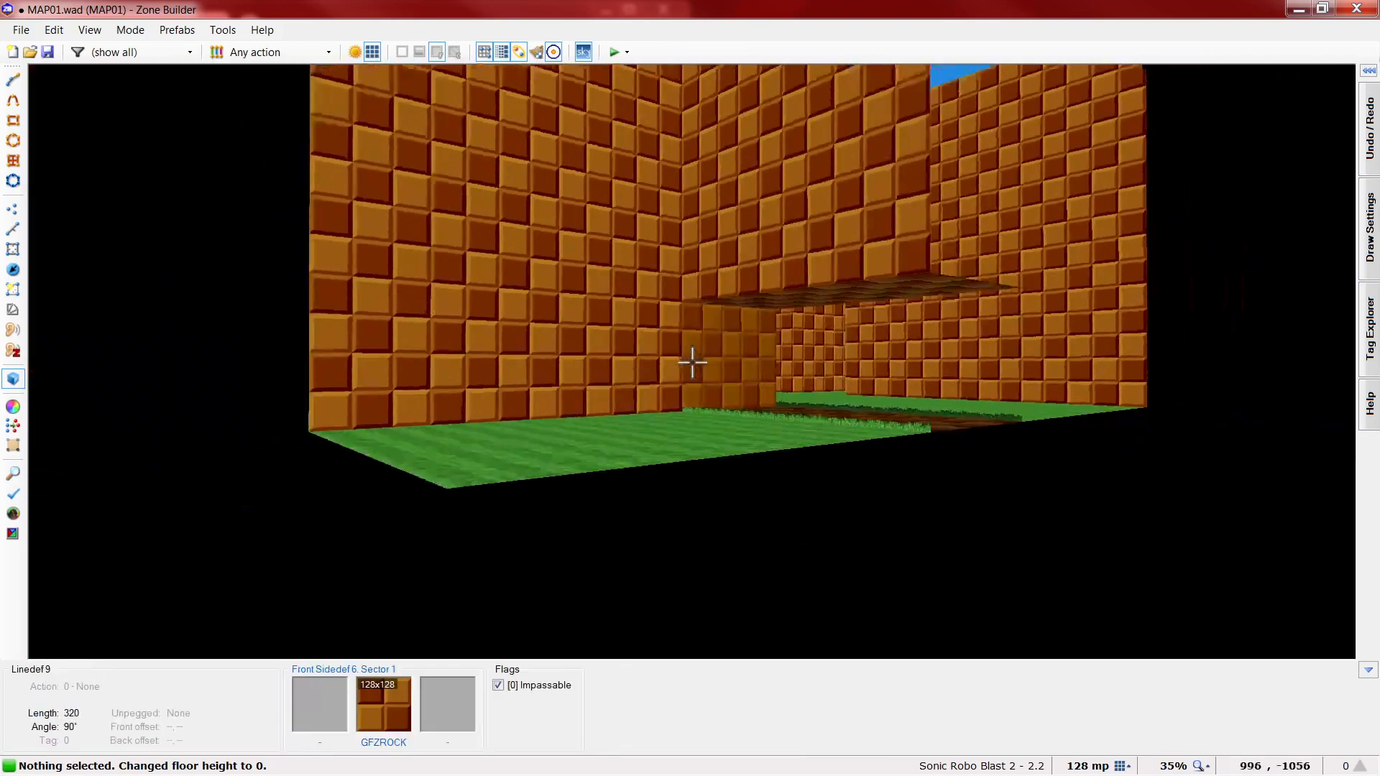
{"action": "key", "text": "e"}
{"action": "key", "text": "e"}
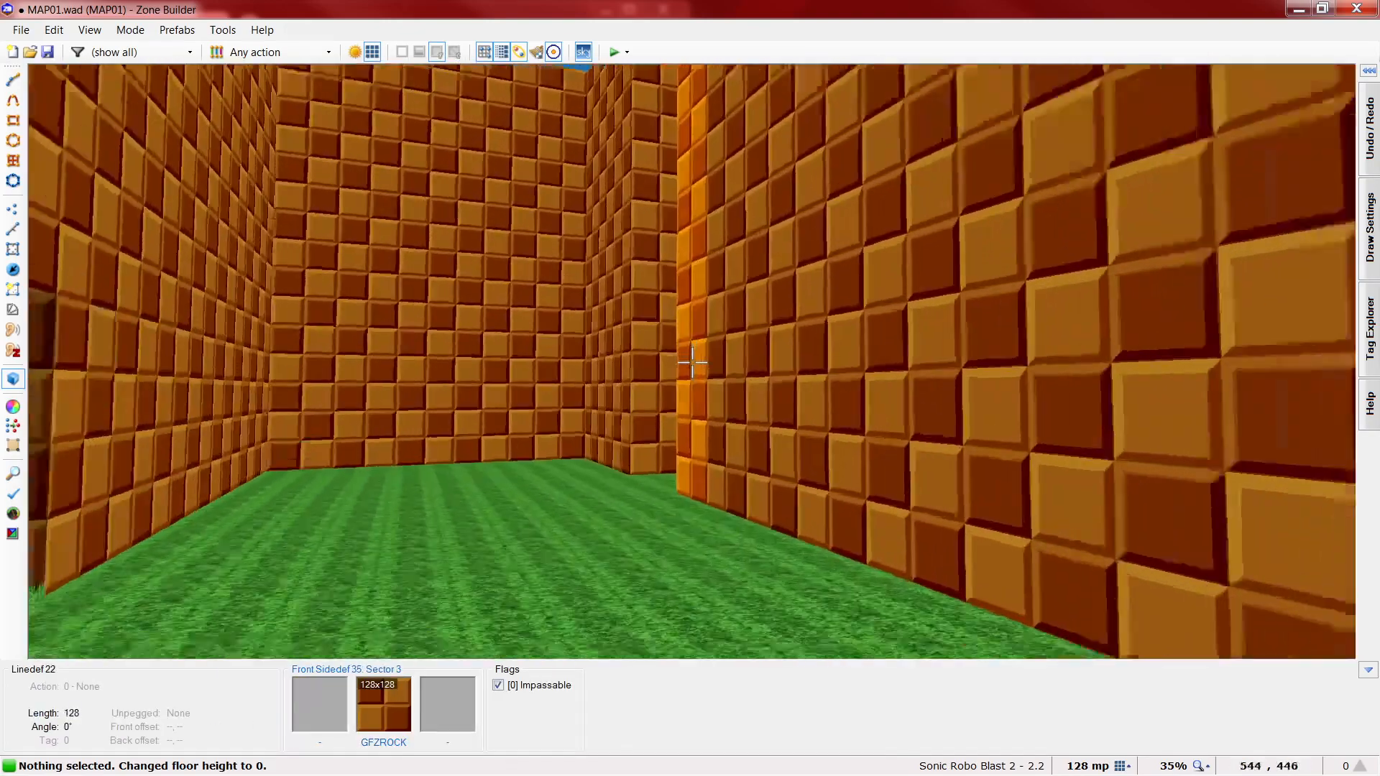
{"action": "key", "text": "d"}
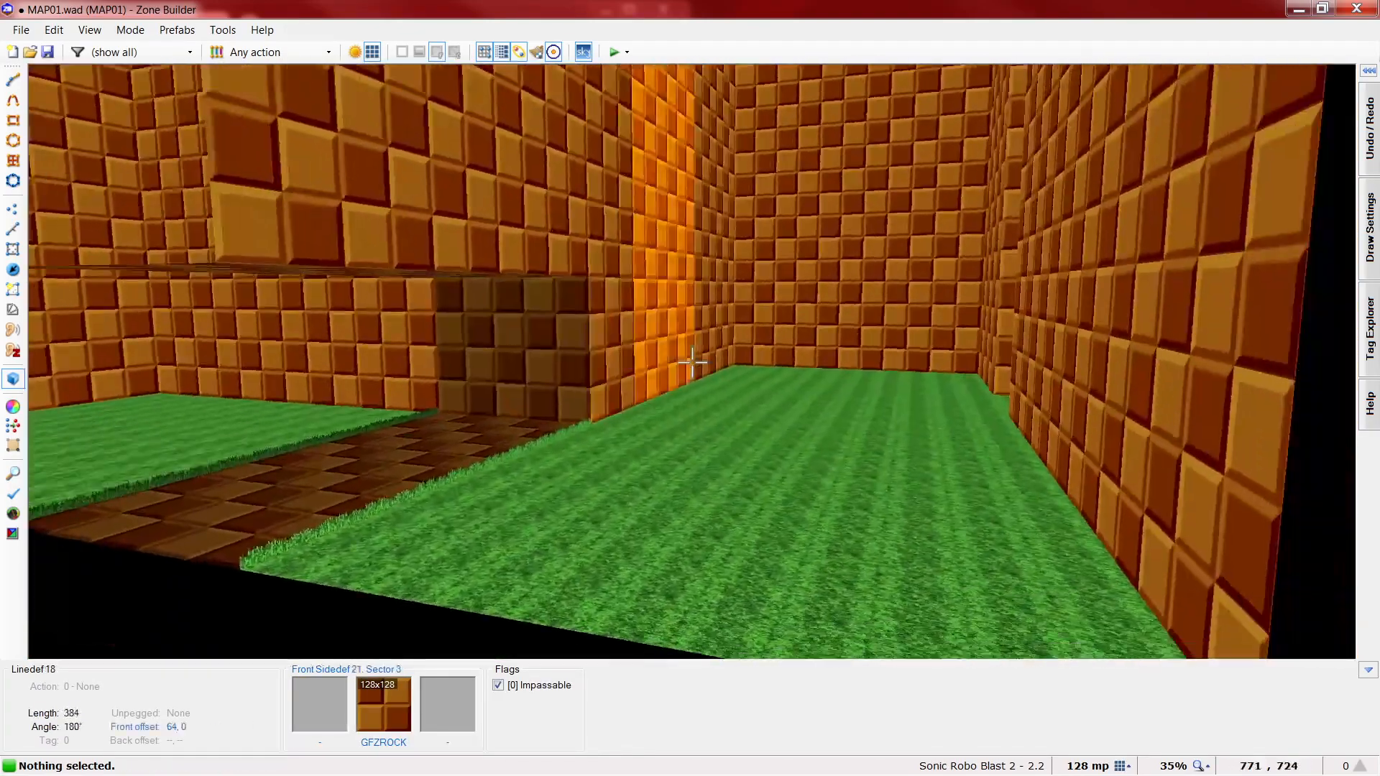
{"action": "key", "text": "s"}
{"action": "key", "text": "e"}
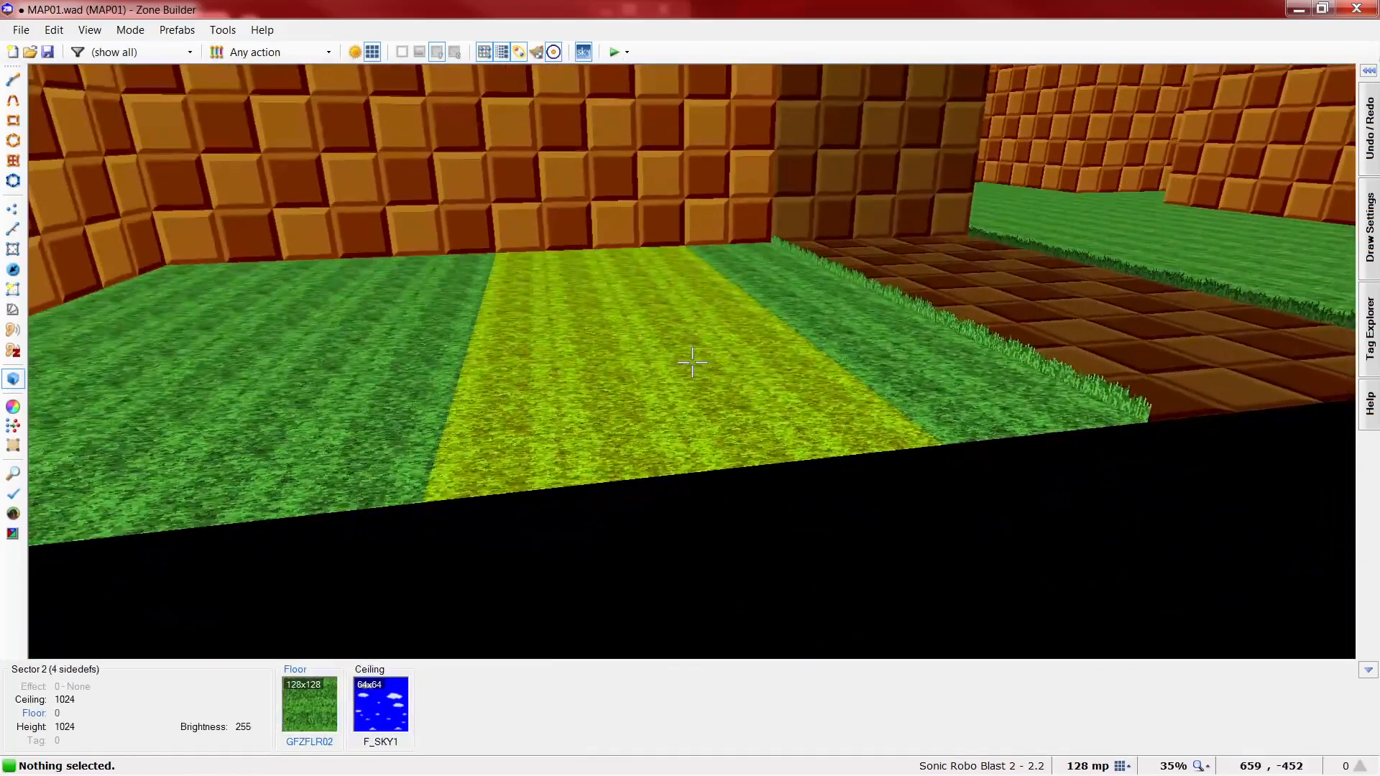
- Select the three floors of sectors 2, 3 and 4, lower them to height -96, and clear the selection
{"action": "left_click", "coordinate": [692, 363]}
{"action": "key", "text": "e"}
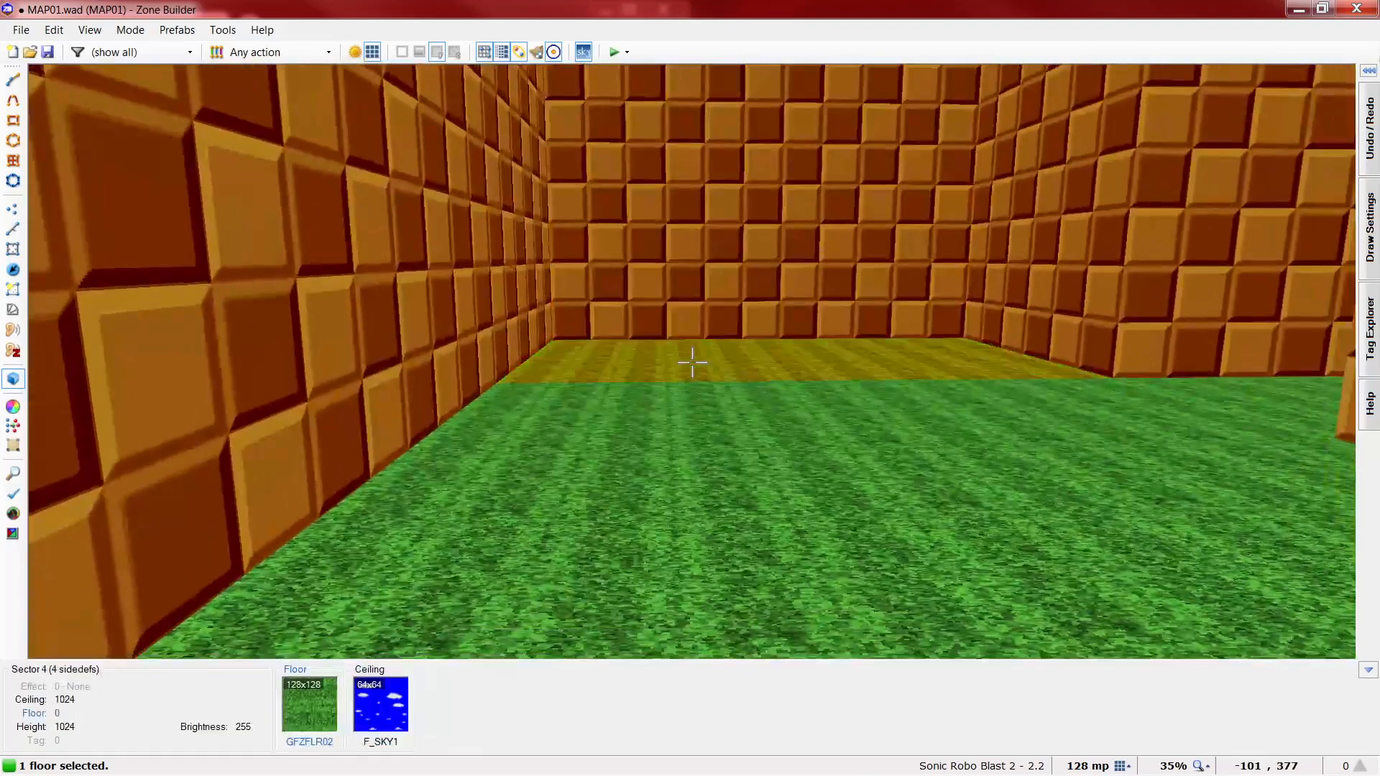
{"action": "left_click", "coordinate": [692, 363]}
{"action": "key", "text": "d"}
{"action": "left_click", "coordinate": [692, 362]}
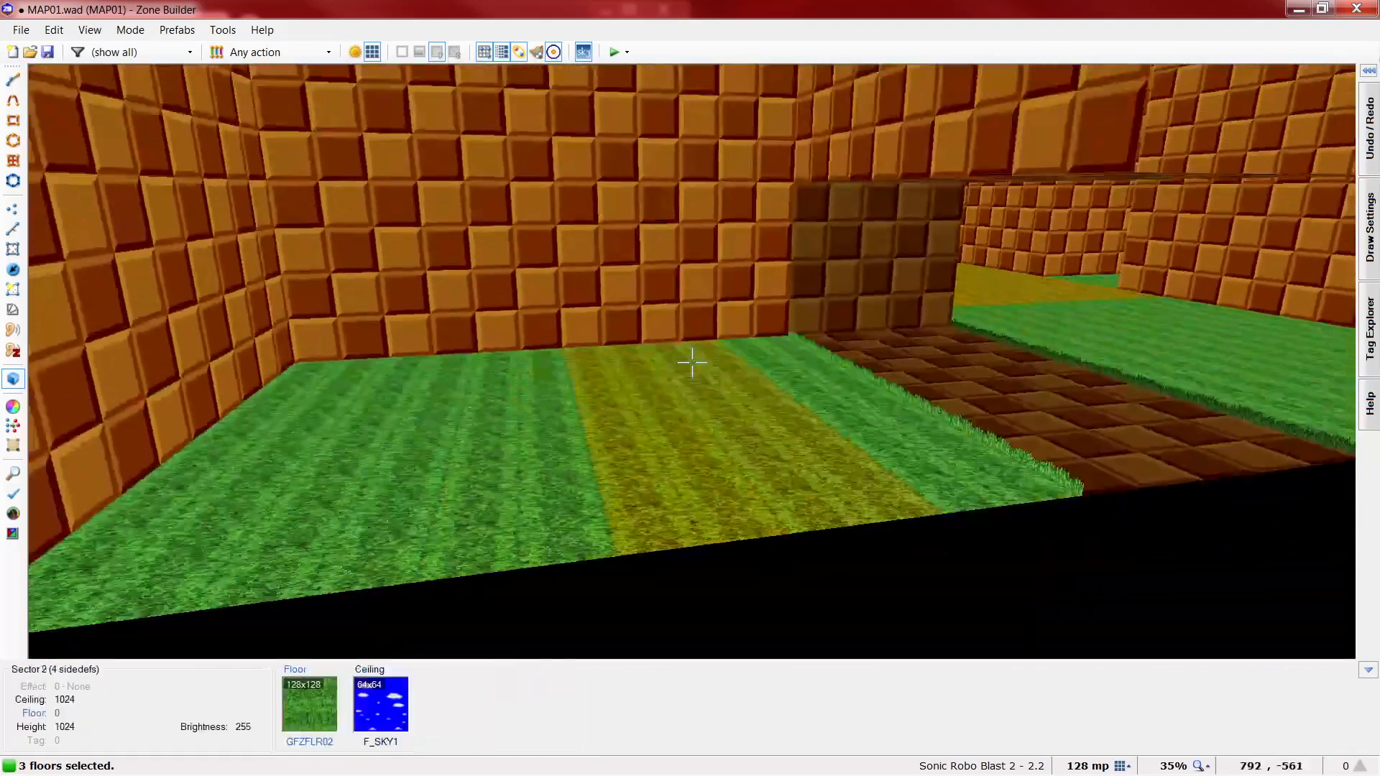
{"action": "scroll", "coordinate": [693, 363], "scroll_direction": "down", "scroll_amount": 15}
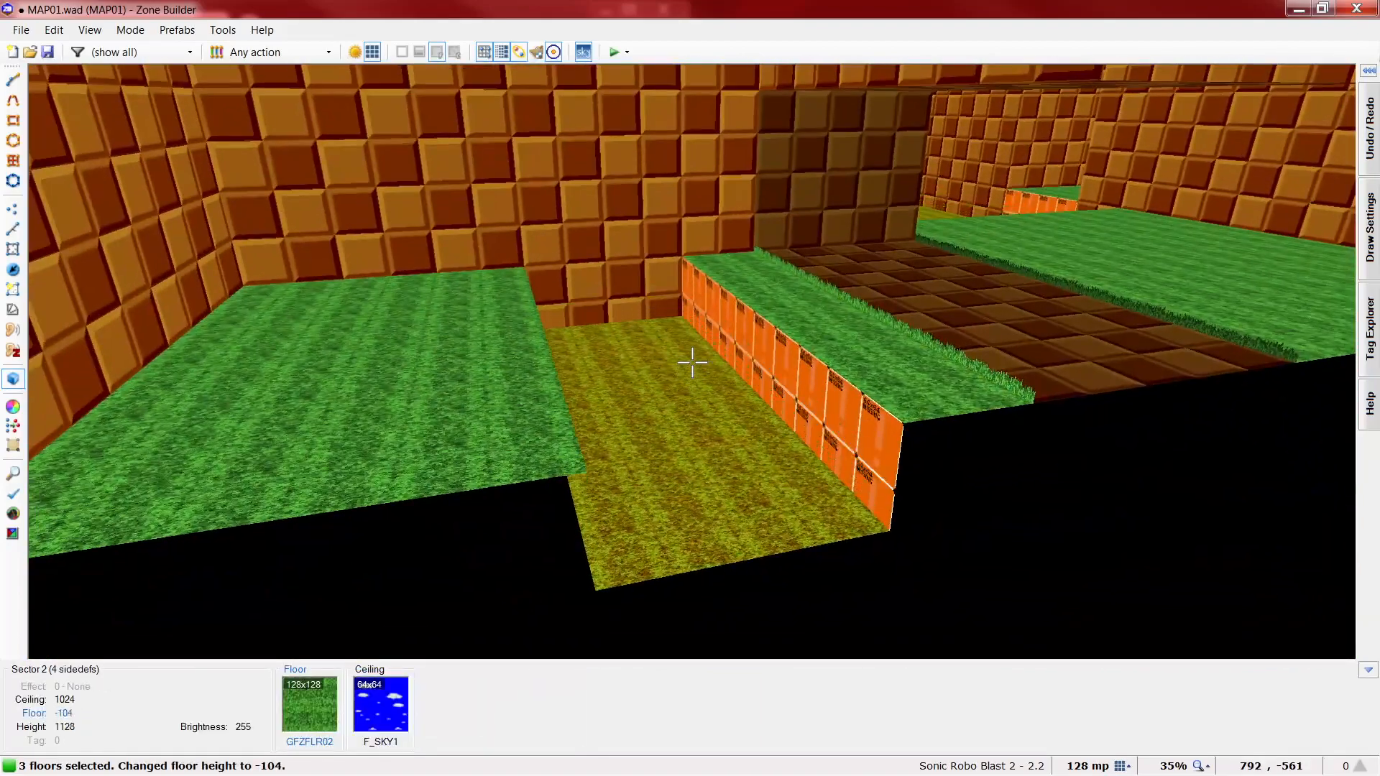
{"action": "scroll", "coordinate": [692, 363], "scroll_direction": "down", "scroll_amount": 1}
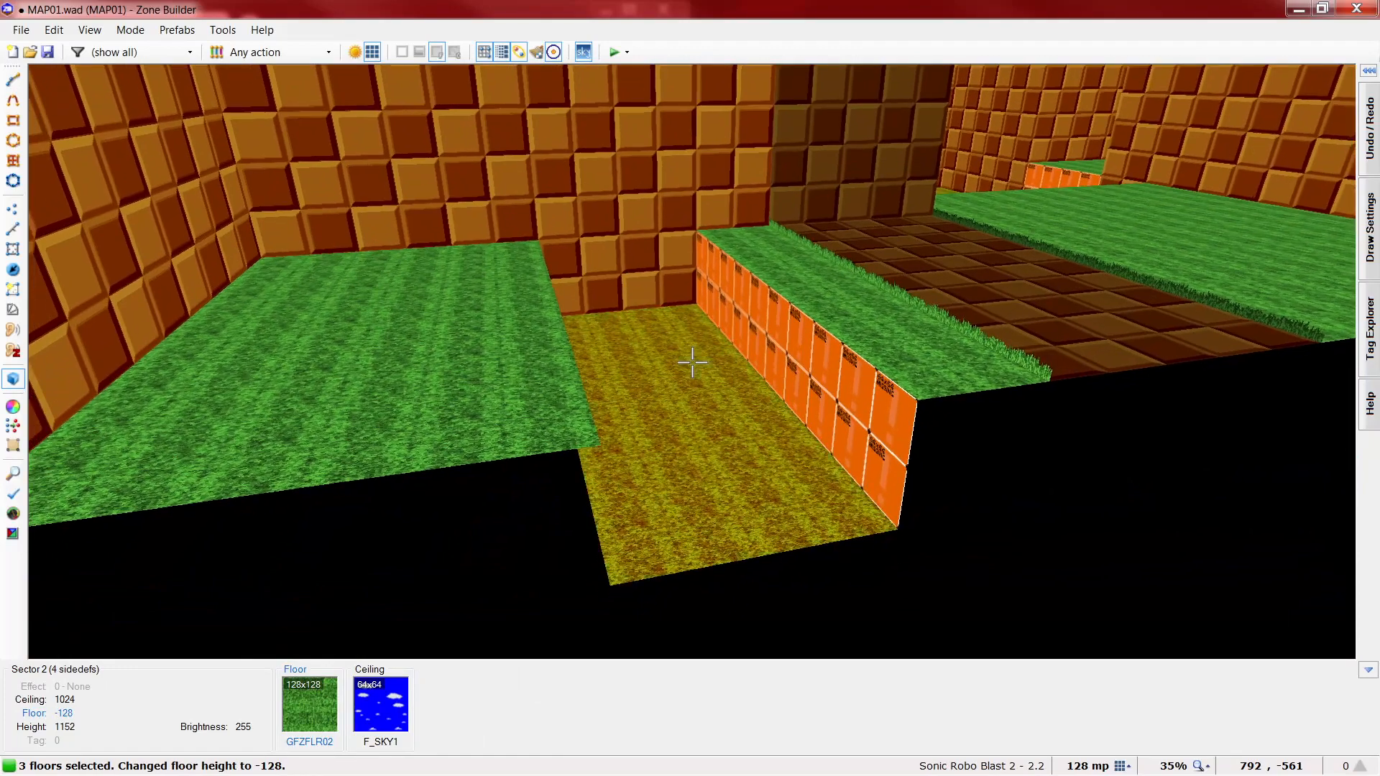
{"action": "scroll", "coordinate": [692, 362], "scroll_direction": "up", "scroll_amount": 4}
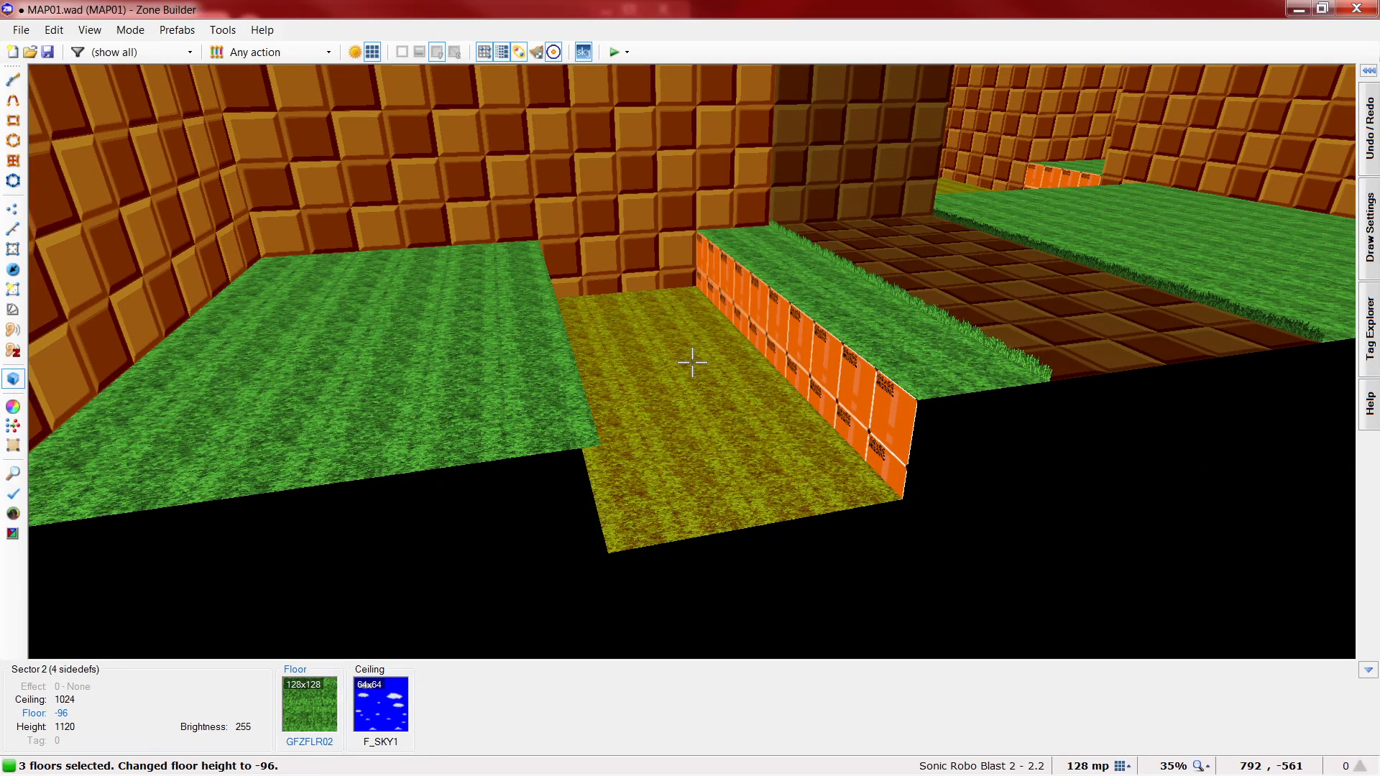
{"action": "key", "text": "c"}
- Select the three lowered floors again, set their floor texture to GFZFLR01, and clear the selection
{"action": "key", "text": "e"}
{"action": "key", "text": "d"}
{"action": "left_click", "coordinate": [692, 362]}
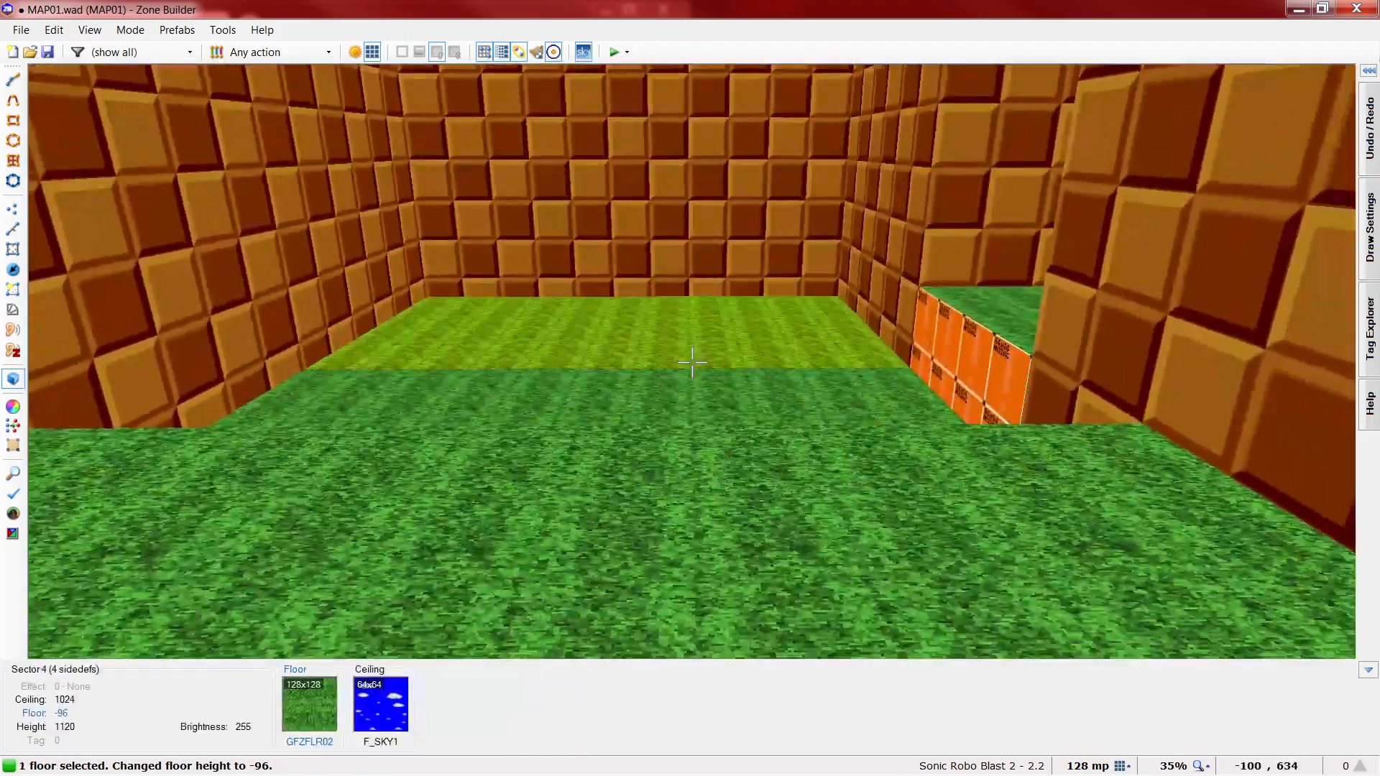
{"action": "left_click", "coordinate": [692, 362]}
{"action": "left_click", "coordinate": [692, 363]}
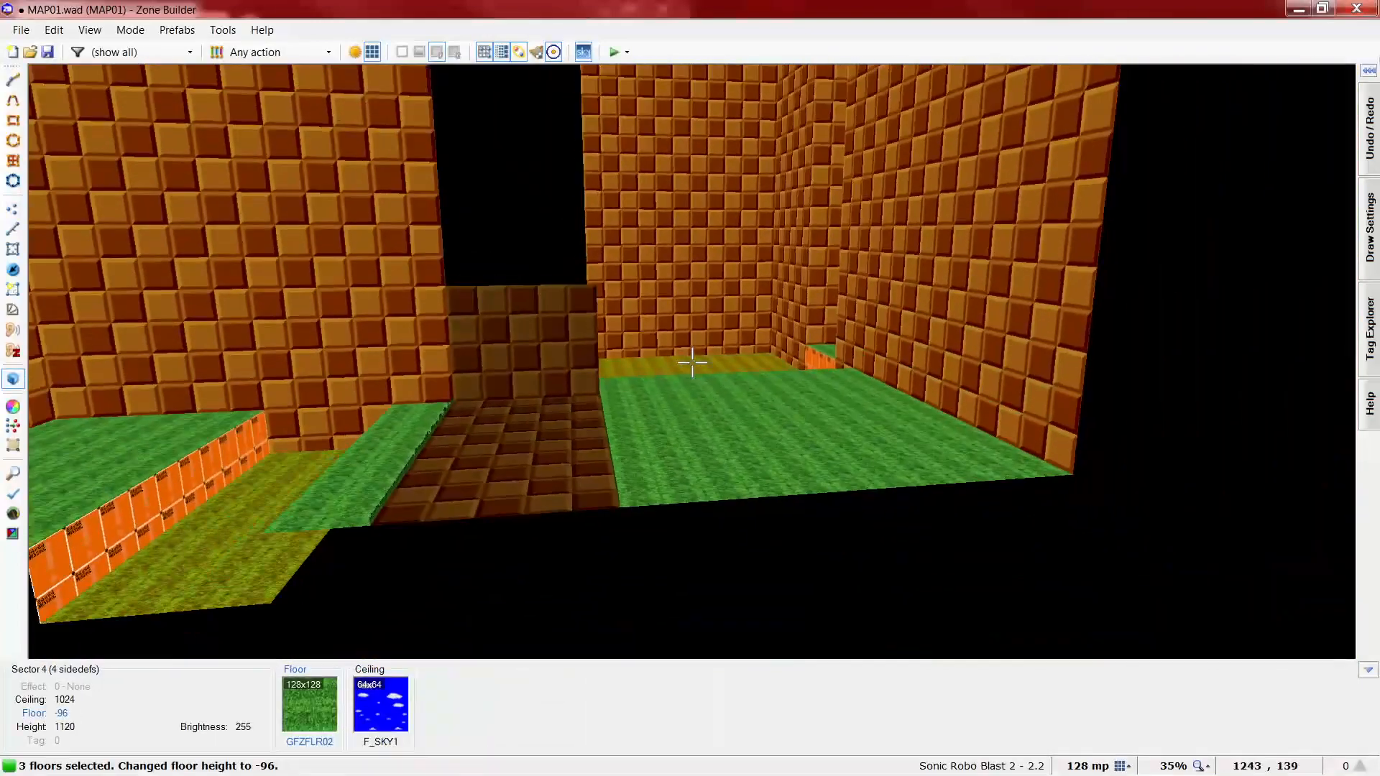
{"action": "right_click", "coordinate": [692, 362]}
{"action": "left_click", "coordinate": [1119, 358]}
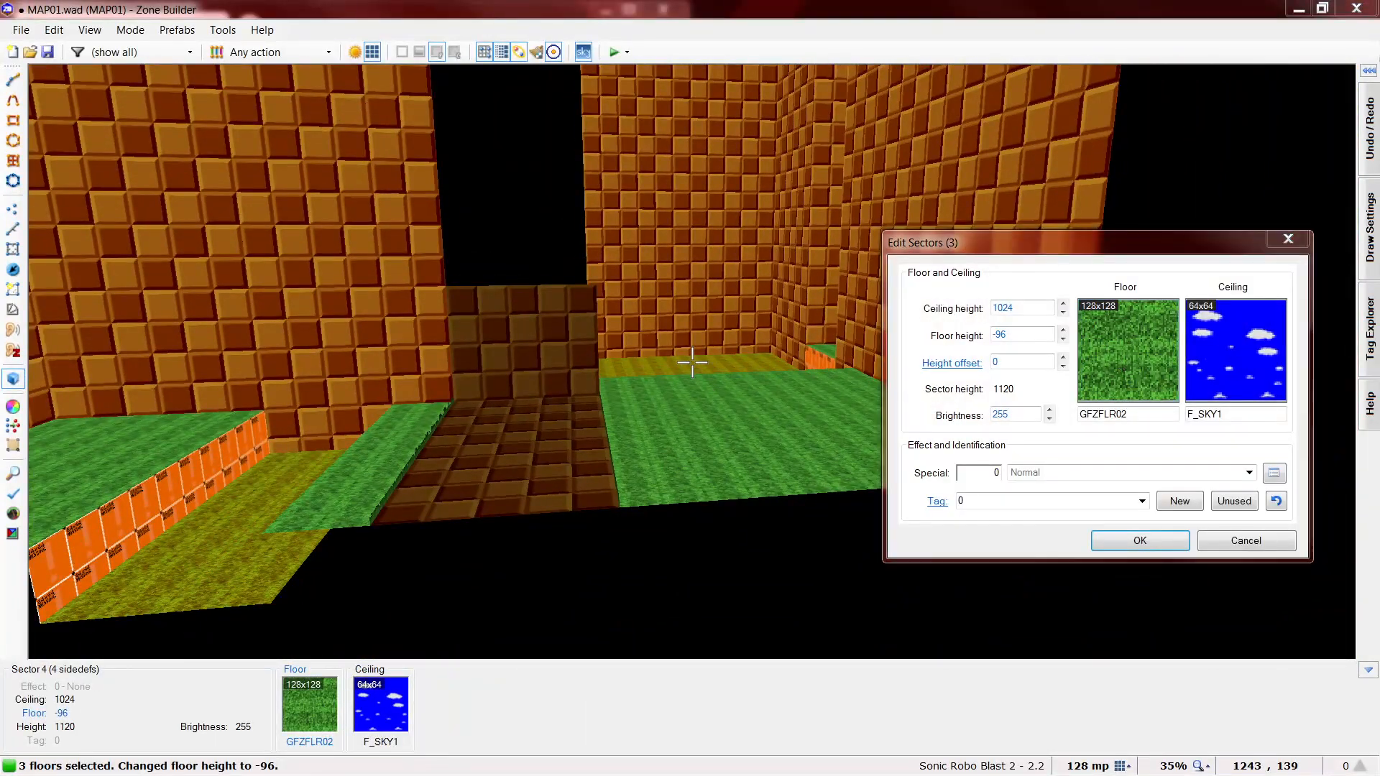
{"action": "double_click", "coordinate": [168, 134]}
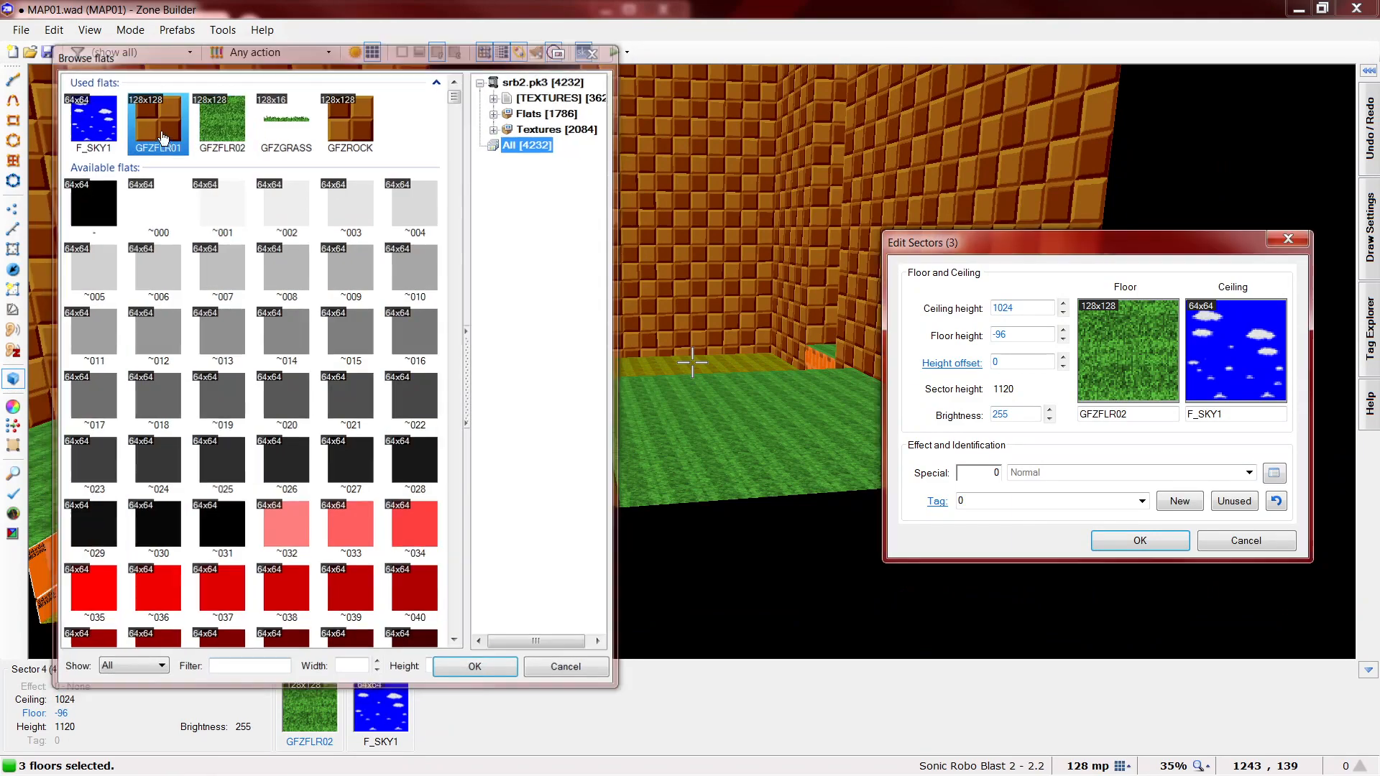
{"action": "left_click", "coordinate": [1140, 542]}
{"action": "key", "text": "c"}
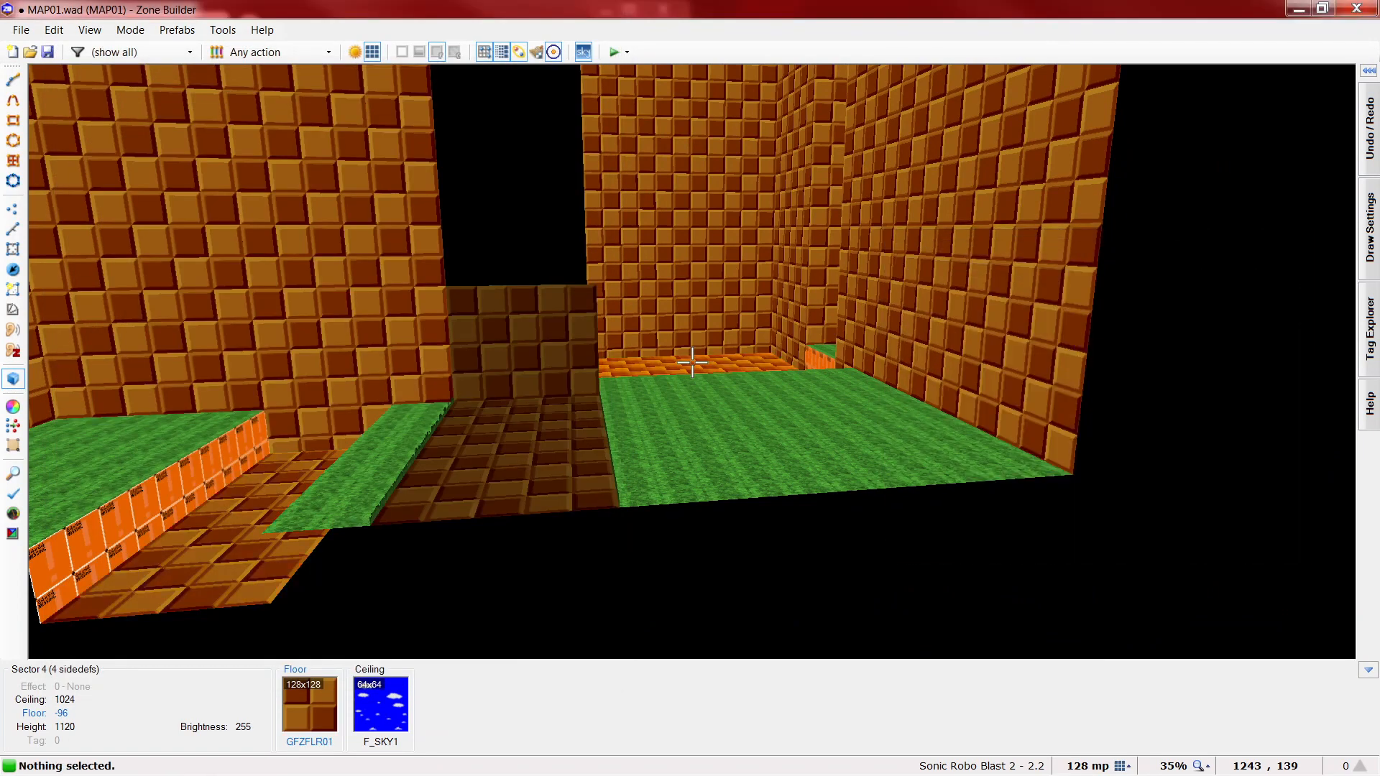
- Lower the outermost rock floor (sector 4) to height -192, forming a second drop below the adjoining sector 3
{"action": "key", "text": "e"}
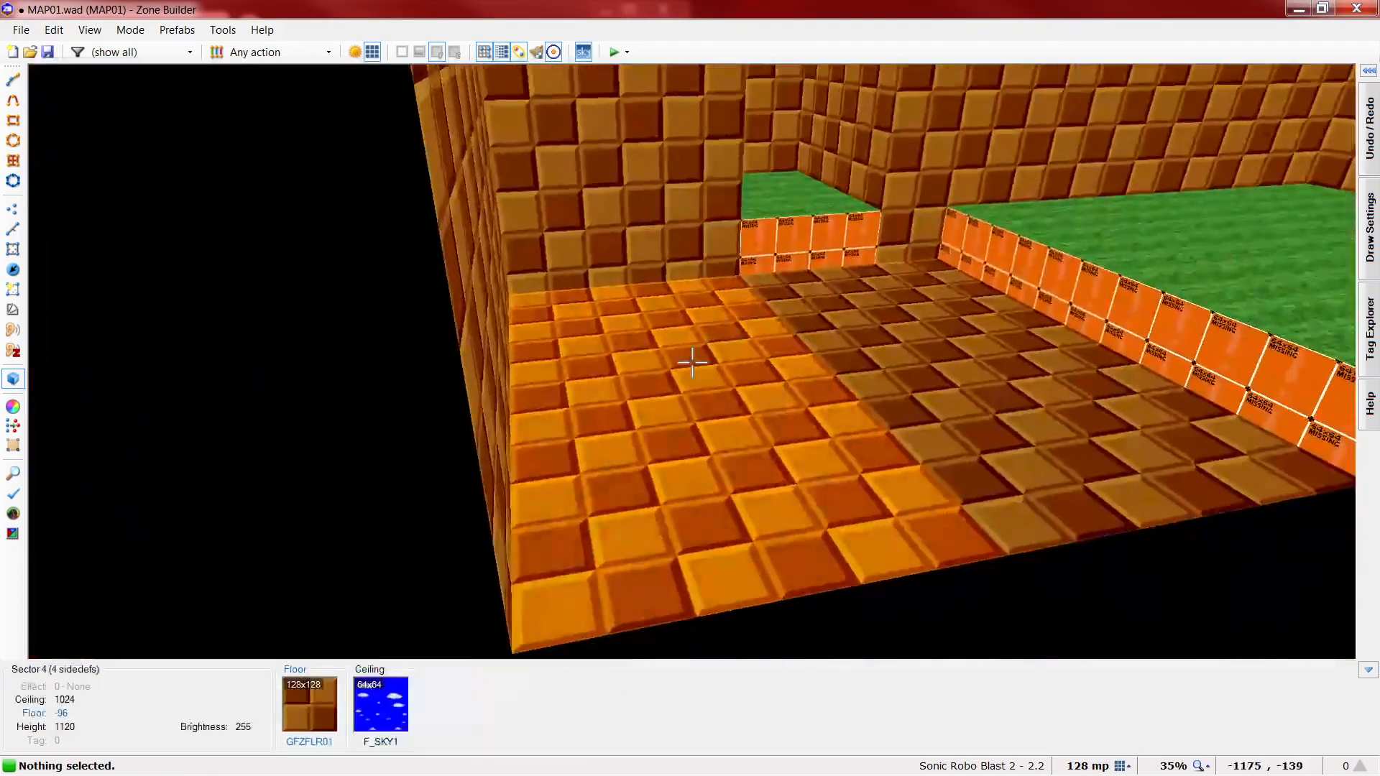
{"action": "scroll", "coordinate": [692, 362], "scroll_direction": "down", "scroll_amount": 15}
{"action": "scroll", "coordinate": [692, 362], "scroll_direction": "up", "scroll_amount": 1}
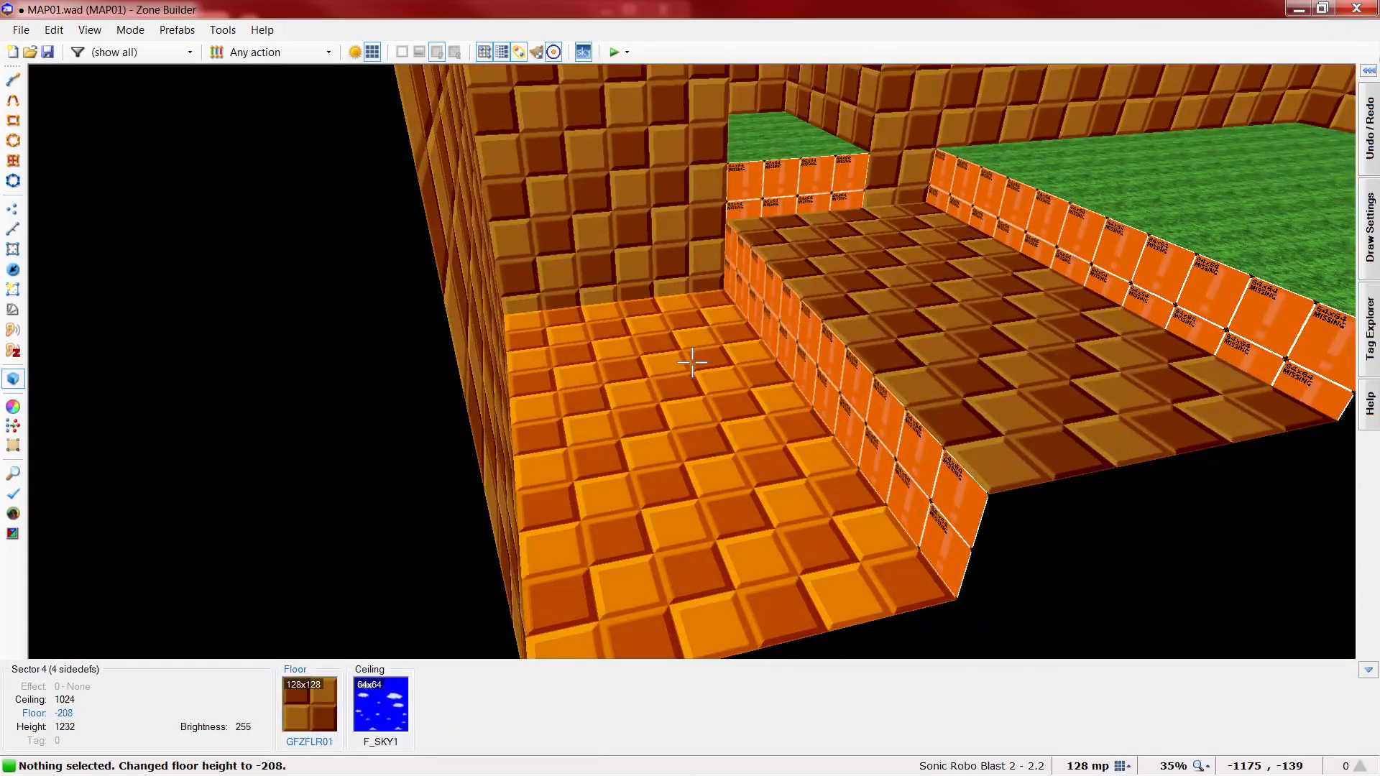
{"action": "scroll", "coordinate": [692, 362], "scroll_direction": "up", "scroll_amount": 1}
{"action": "scroll", "coordinate": [692, 362], "scroll_direction": "up", "scroll_amount": 1}
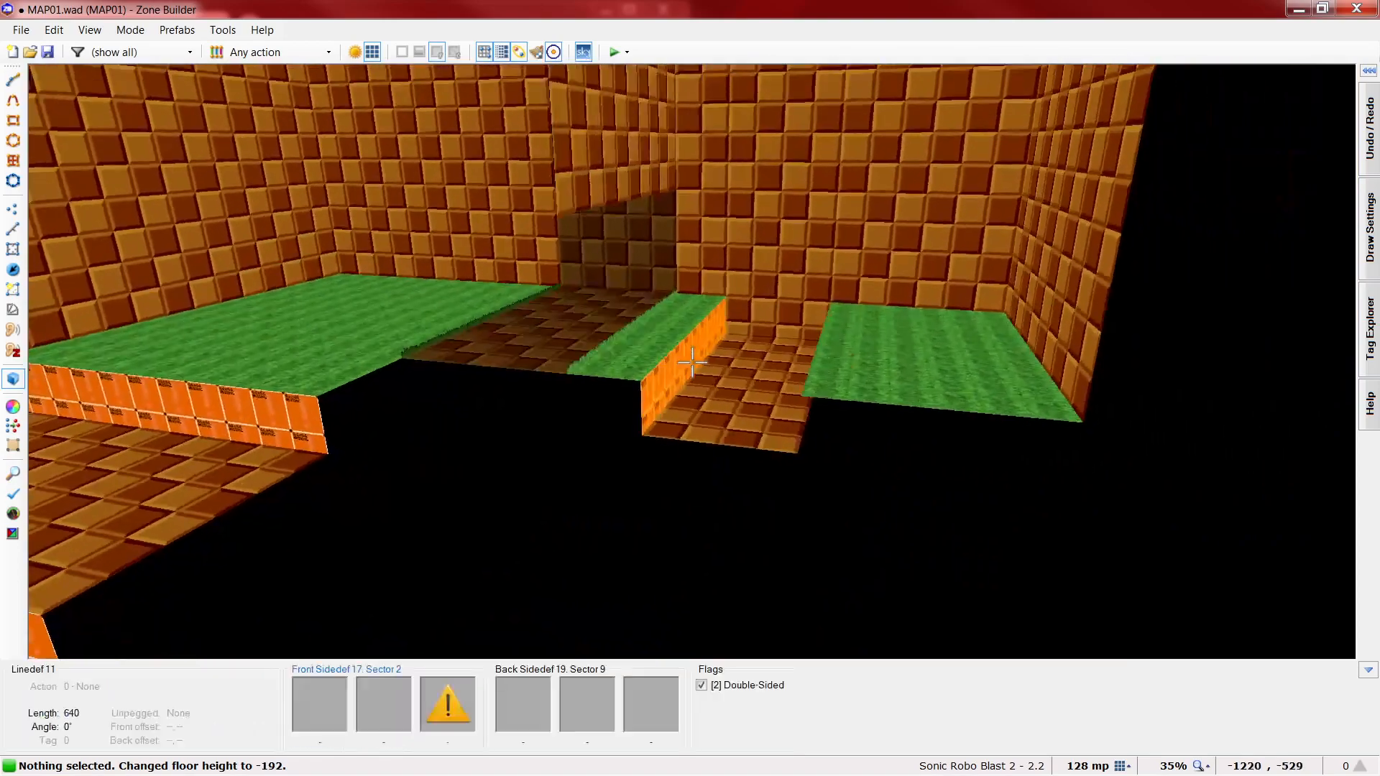
- Select the four long untextured walls beside the lowered floors and set their front-side lower texture to GFZROCK
{"action": "left_click", "coordinate": [693, 361]}
{"action": "left_click", "coordinate": [692, 361]}
{"action": "left_click", "coordinate": [692, 361]}
{"action": "left_click", "coordinate": [692, 362]}
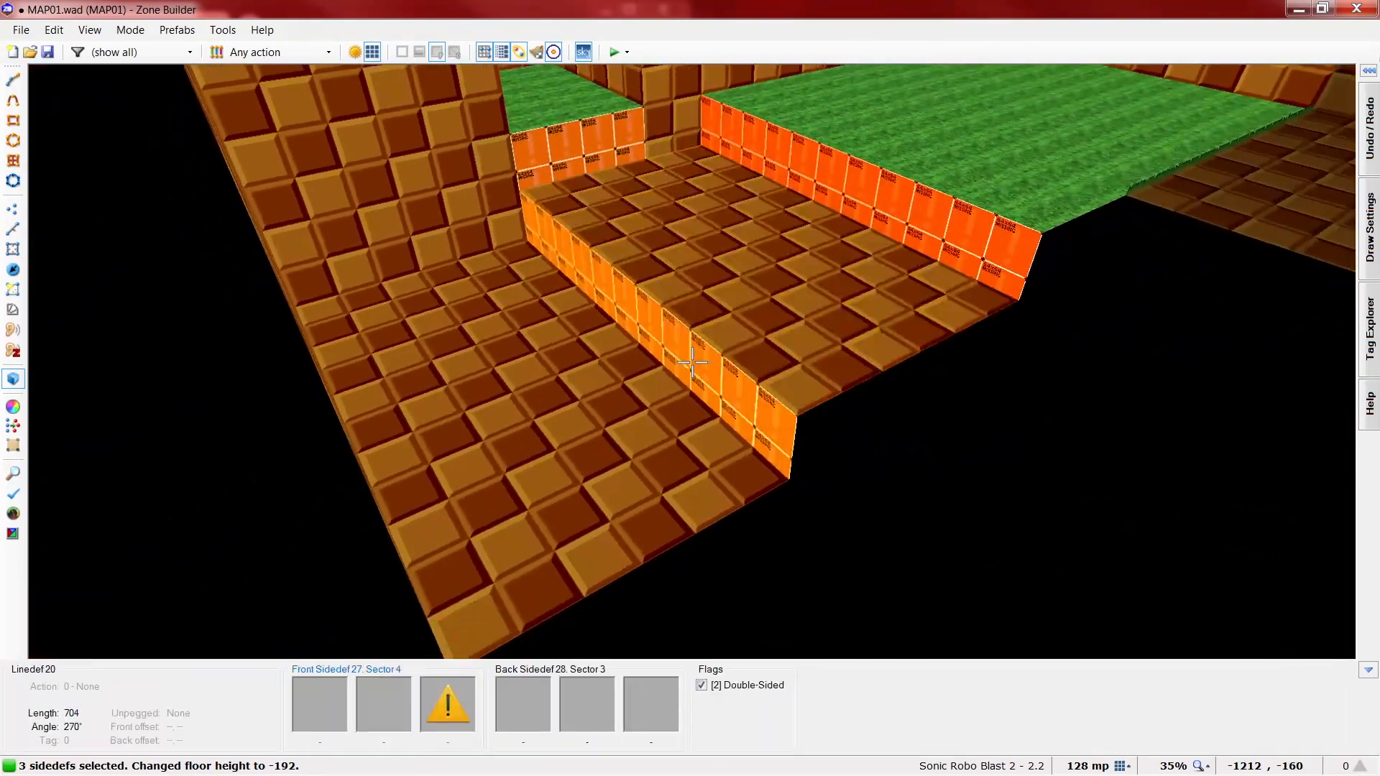
{"action": "right_click", "coordinate": [692, 362]}
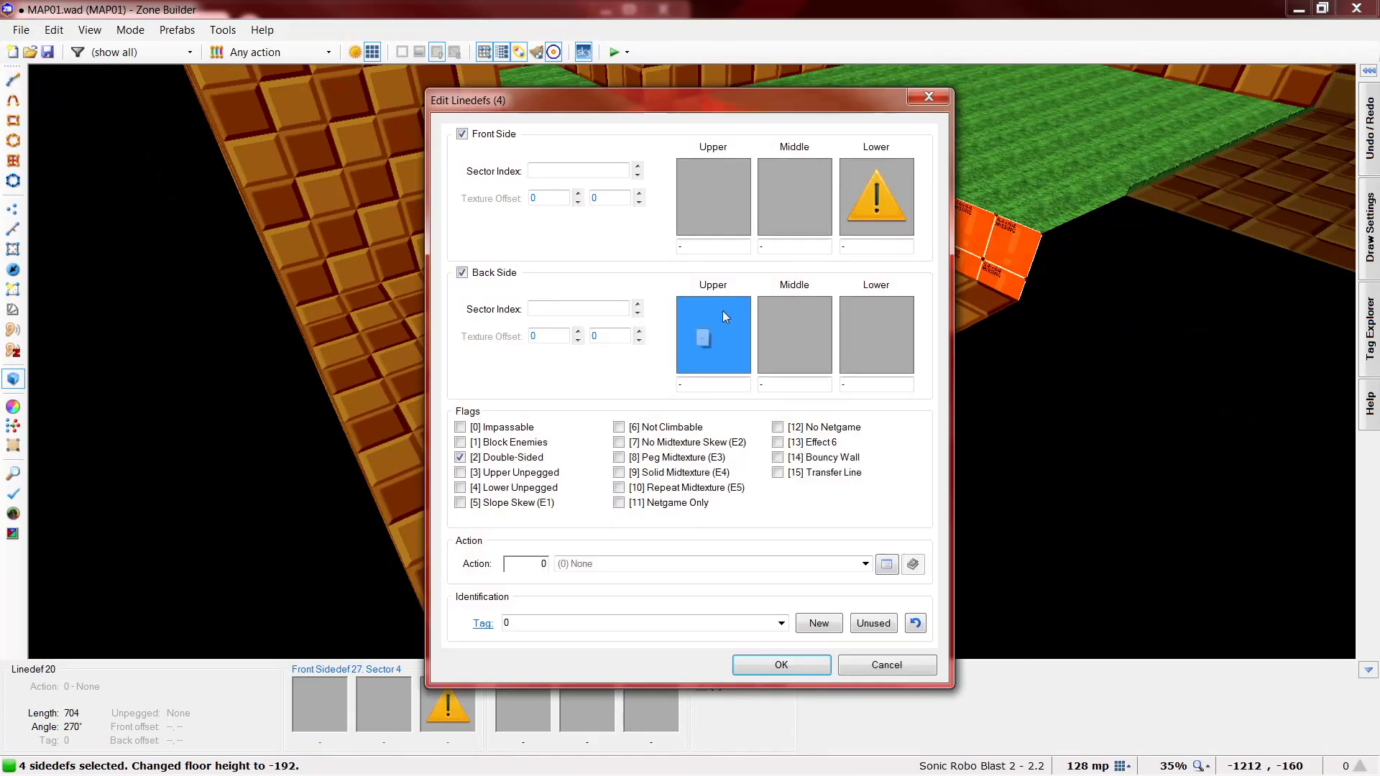
{"action": "left_click", "coordinate": [877, 204]}
{"action": "left_click", "coordinate": [359, 137]}
{"action": "double_click", "coordinate": [359, 137]}
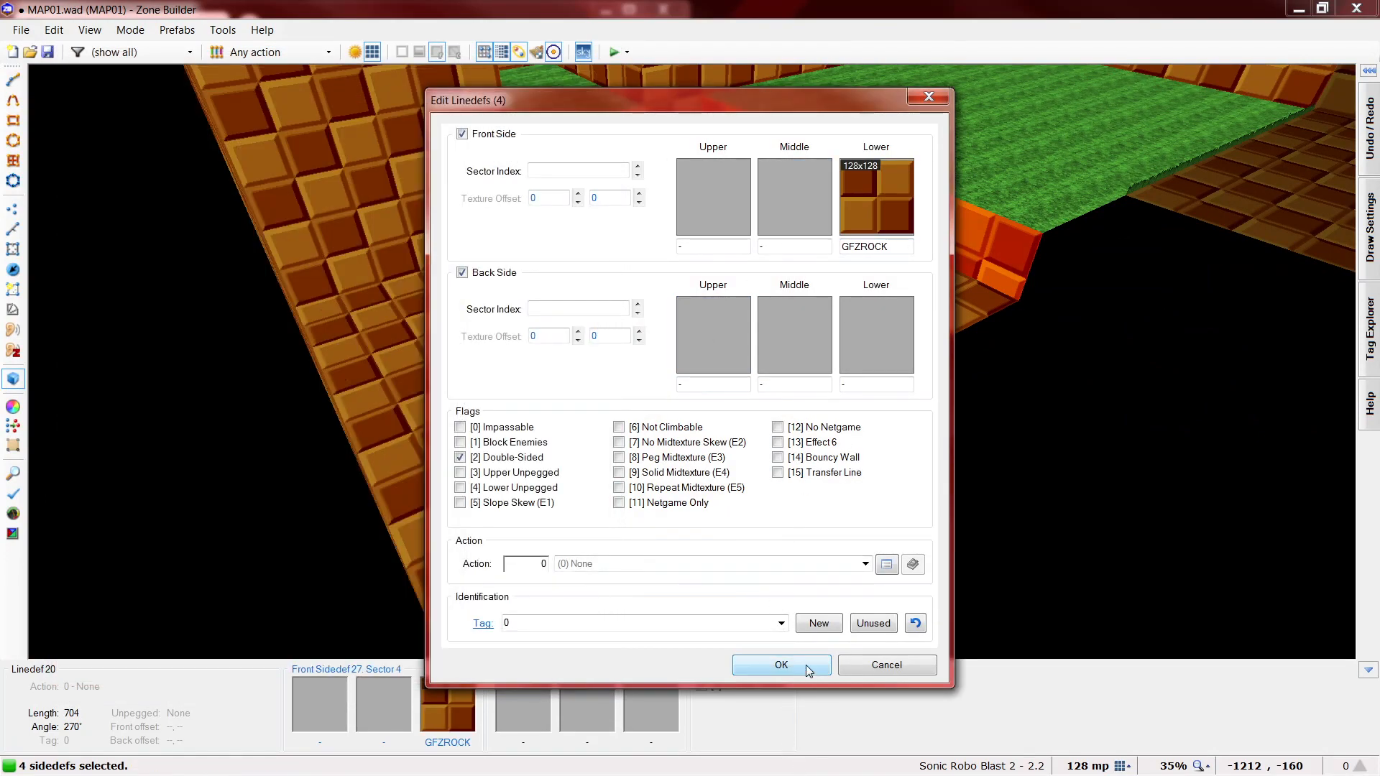
{"action": "left_click", "coordinate": [781, 665]}
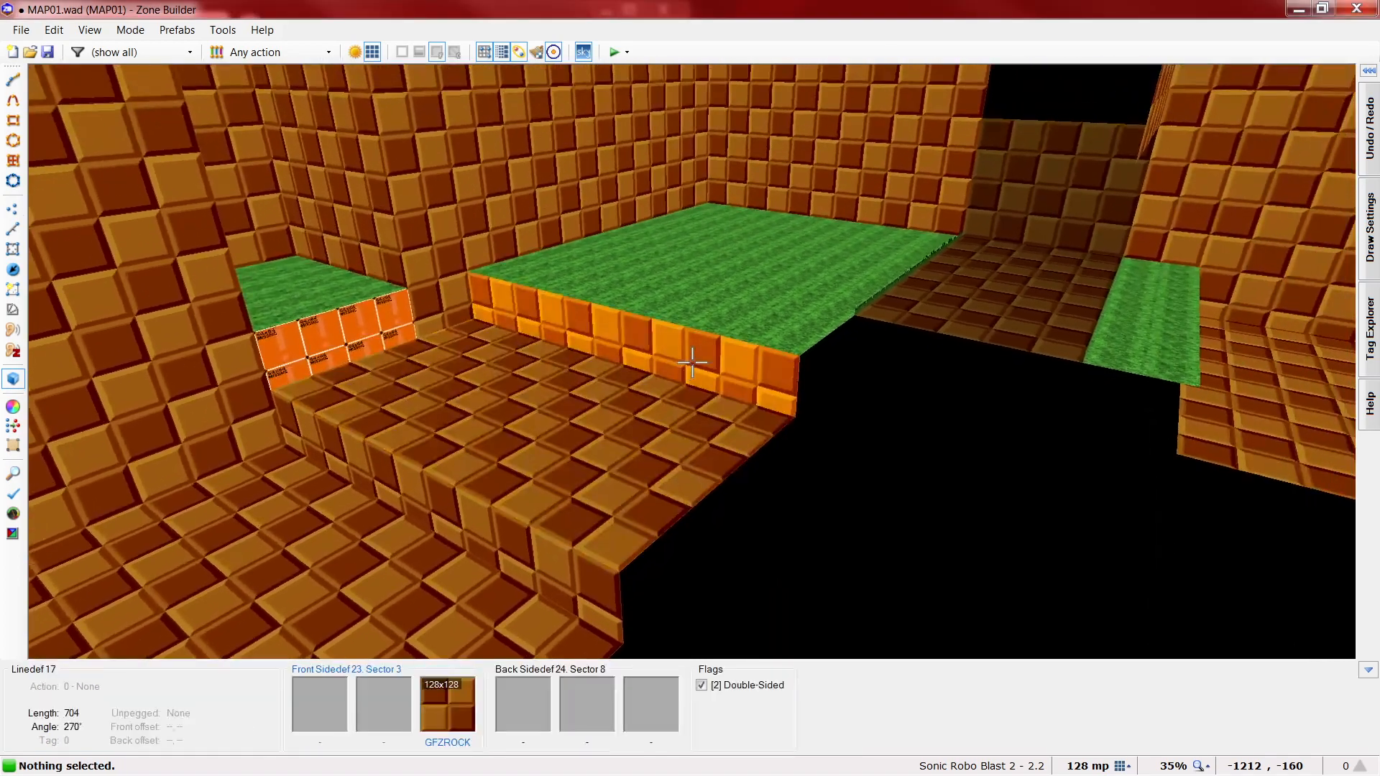
- Select the three rock walls topped by grass, set their front and back middle textures to GFZGRASS, and enable Peg Midtexture (E3)
{"action": "left_click", "coordinate": [692, 362]}
{"action": "left_click", "coordinate": [692, 362]}
{"action": "left_click", "coordinate": [691, 363]}
{"action": "right_click", "coordinate": [691, 362]}
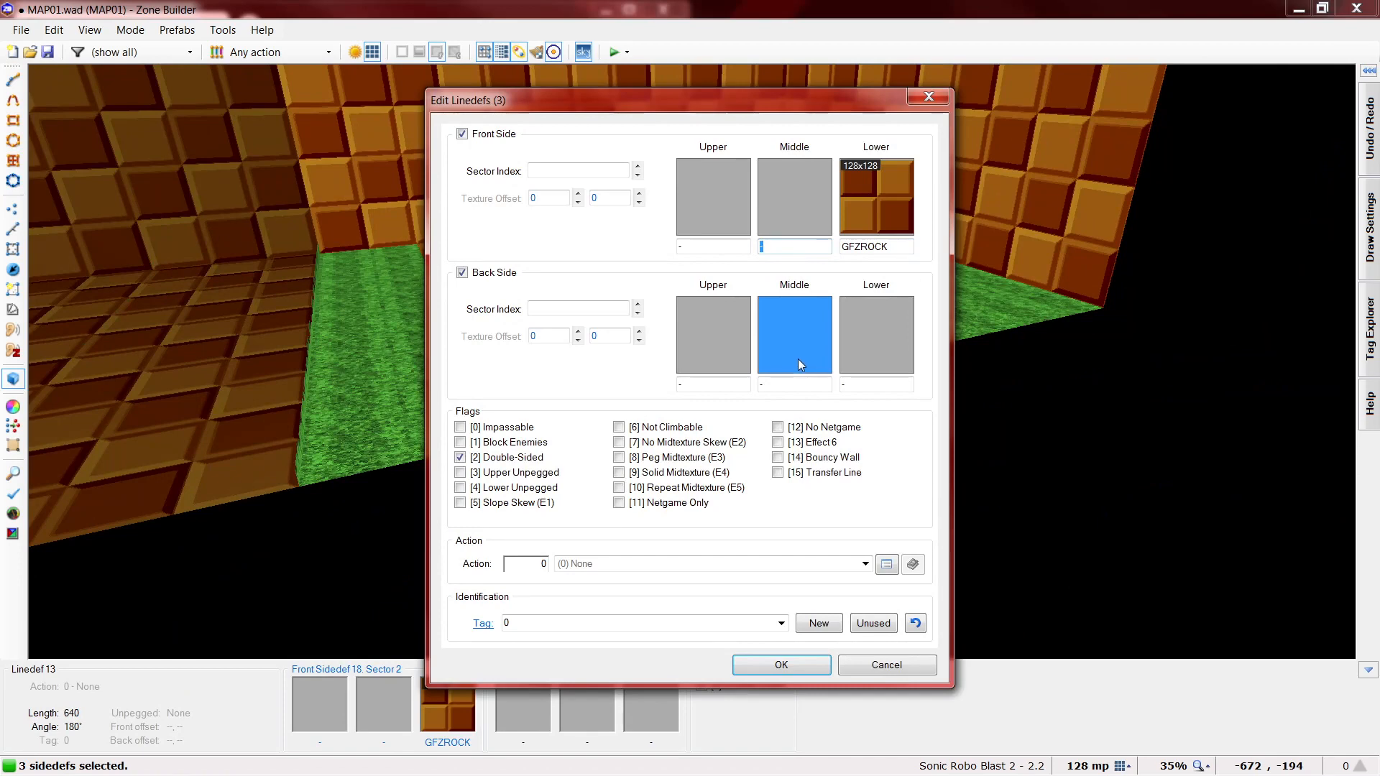
{"action": "type", "text": "GFZGRASS"}
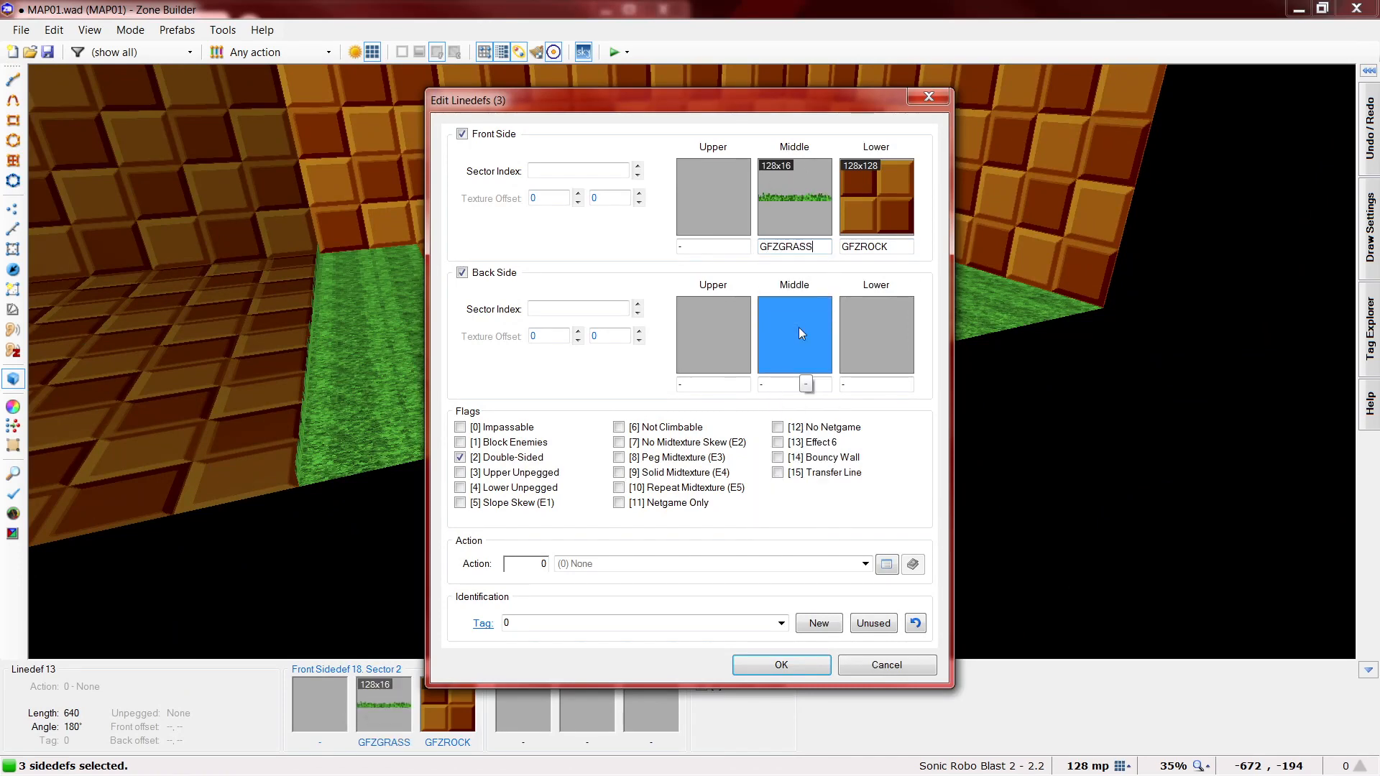
{"action": "key", "text": "Return"}
{"action": "left_click", "coordinate": [789, 383]}
{"action": "type", "text": "GFZGRASS"}
{"action": "left_click", "coordinate": [693, 459]}
{"action": "left_click", "coordinate": [783, 666]}
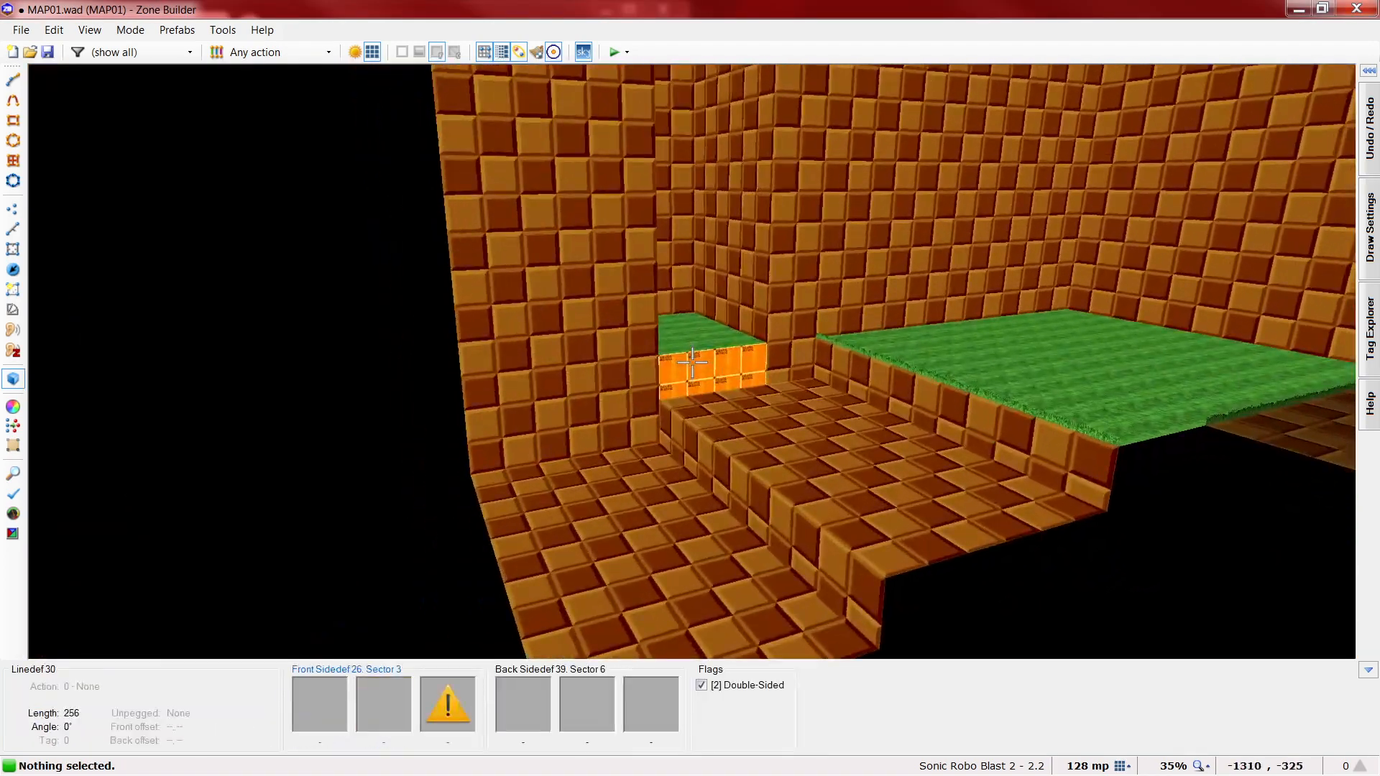
- Give the remaining untextured wall below the small grass area GFZGRASS front and back middle textures and a GFZROCK front lower texture
{"action": "right_click", "coordinate": [692, 363]}
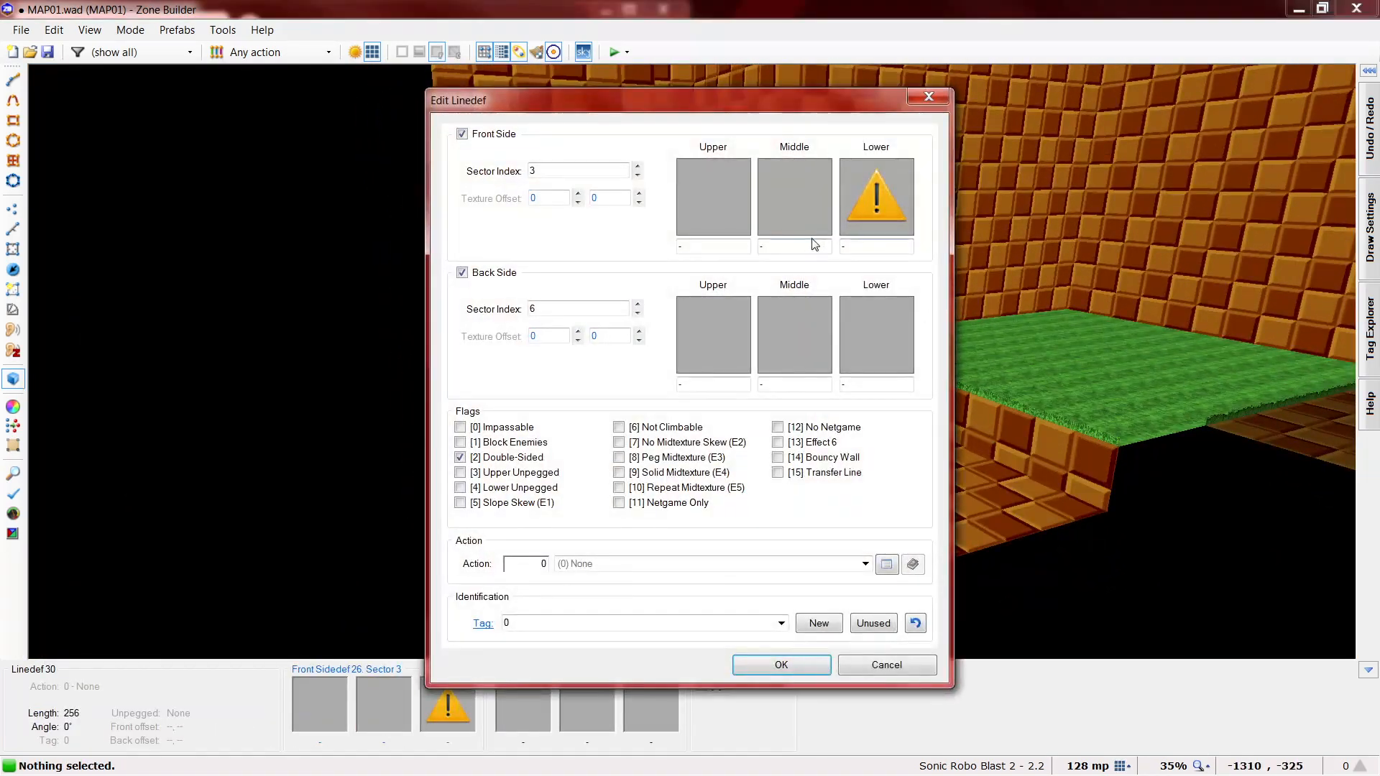
{"action": "type", "text": "GFZGRASS"}
{"action": "left_click", "coordinate": [790, 384]}
{"action": "type", "text": "GFZGRASS"}
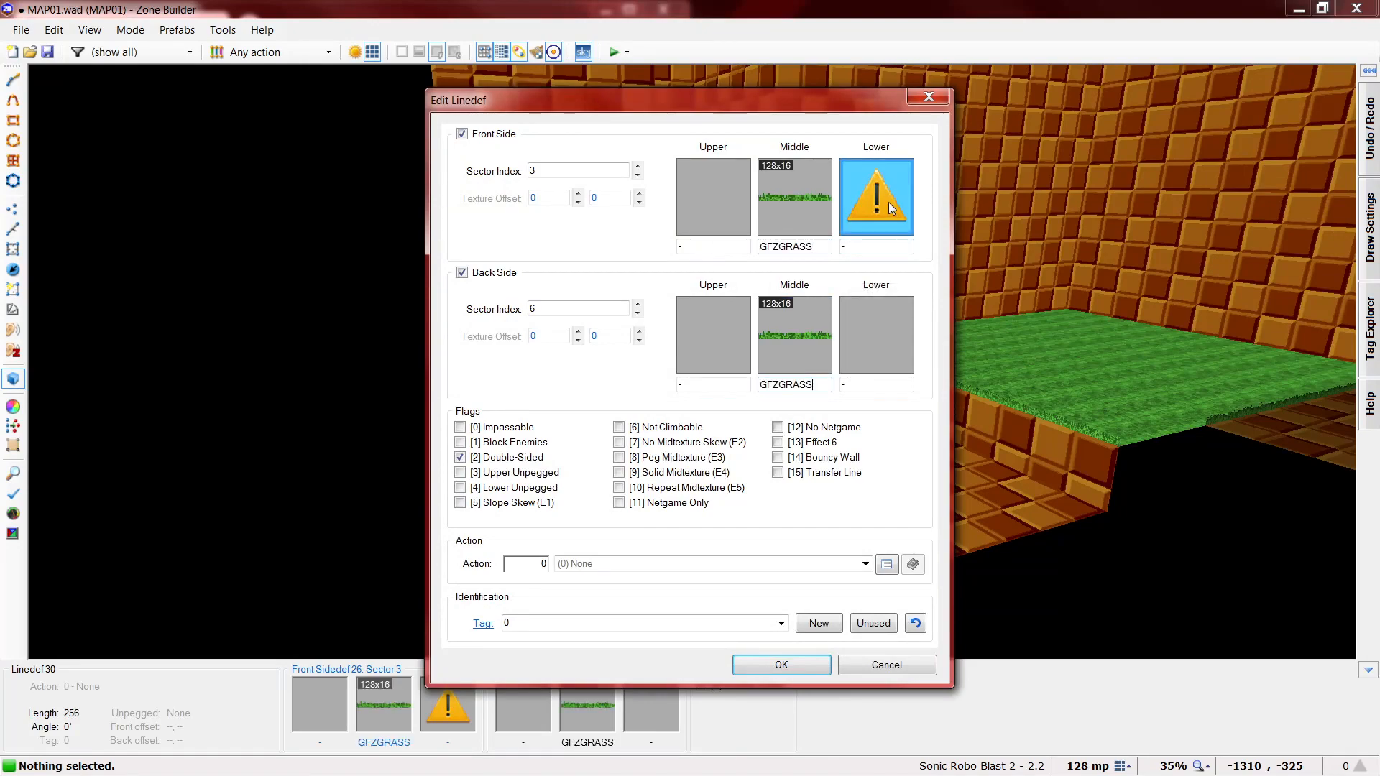
{"action": "left_click", "coordinate": [877, 198]}
{"action": "double_click", "coordinate": [351, 119]}
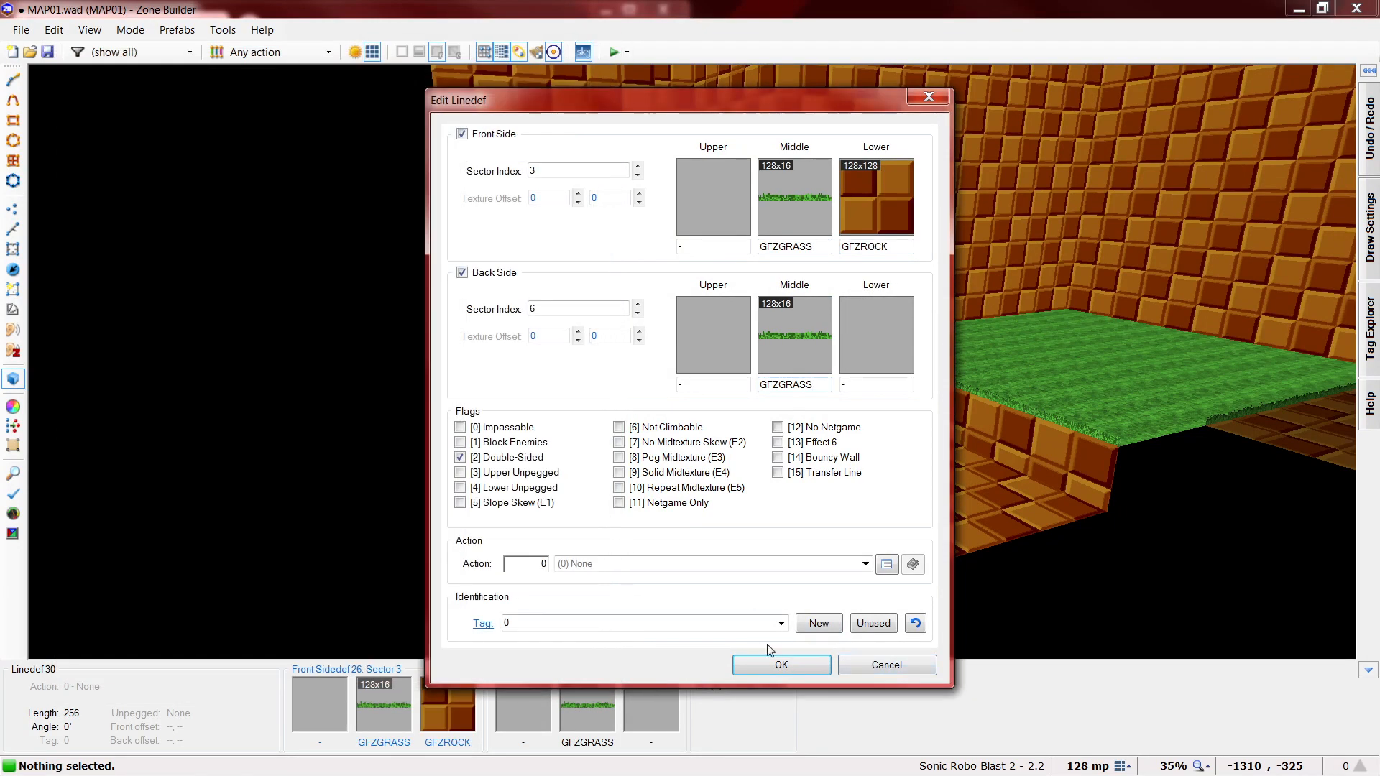
{"action": "left_click", "coordinate": [781, 665]}
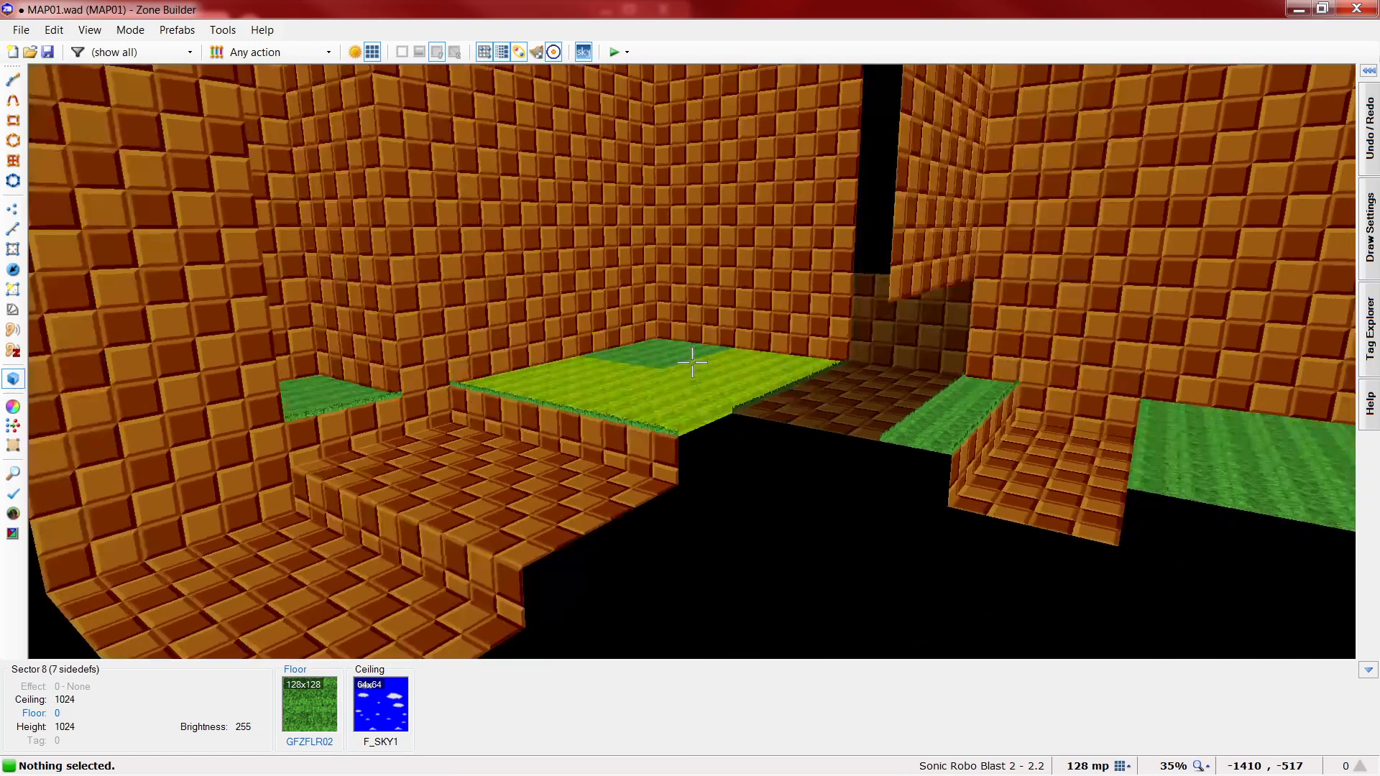
- Leave the 3D view for Sectors mode and draw a small triangular sector, two grid cells wide, outside the map just east of sector 2
{"action": "key", "text": "d"}
{"action": "key", "text": "w"}
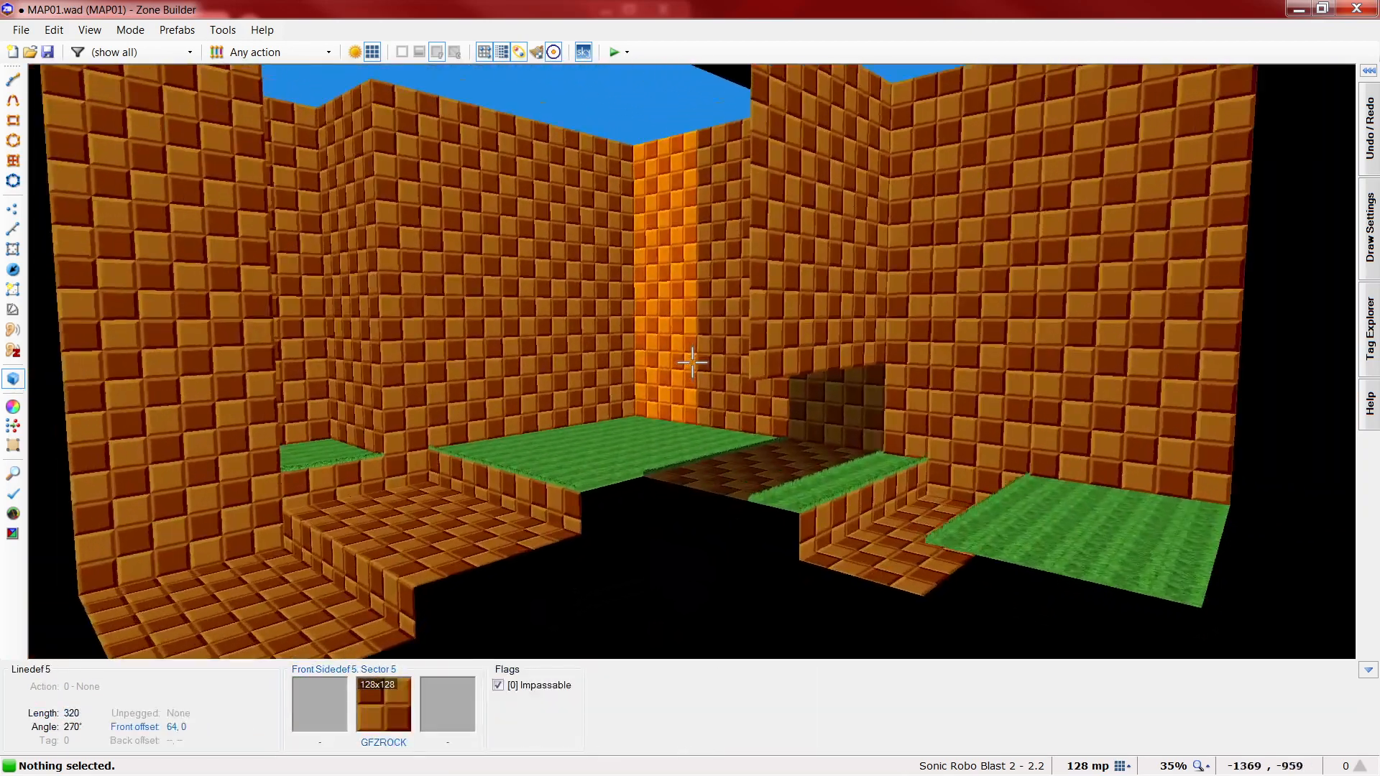
{"action": "key", "text": "w"}
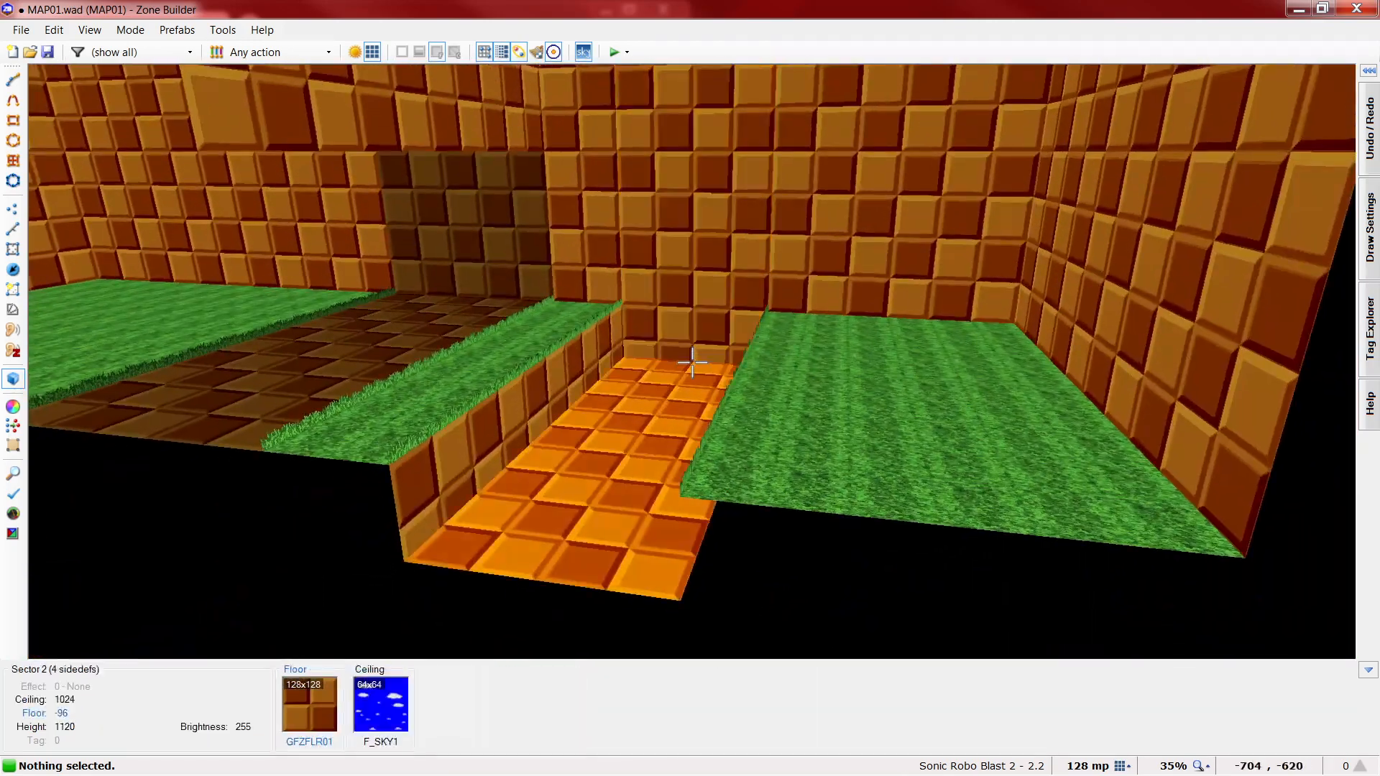
{"action": "key", "text": "q"}
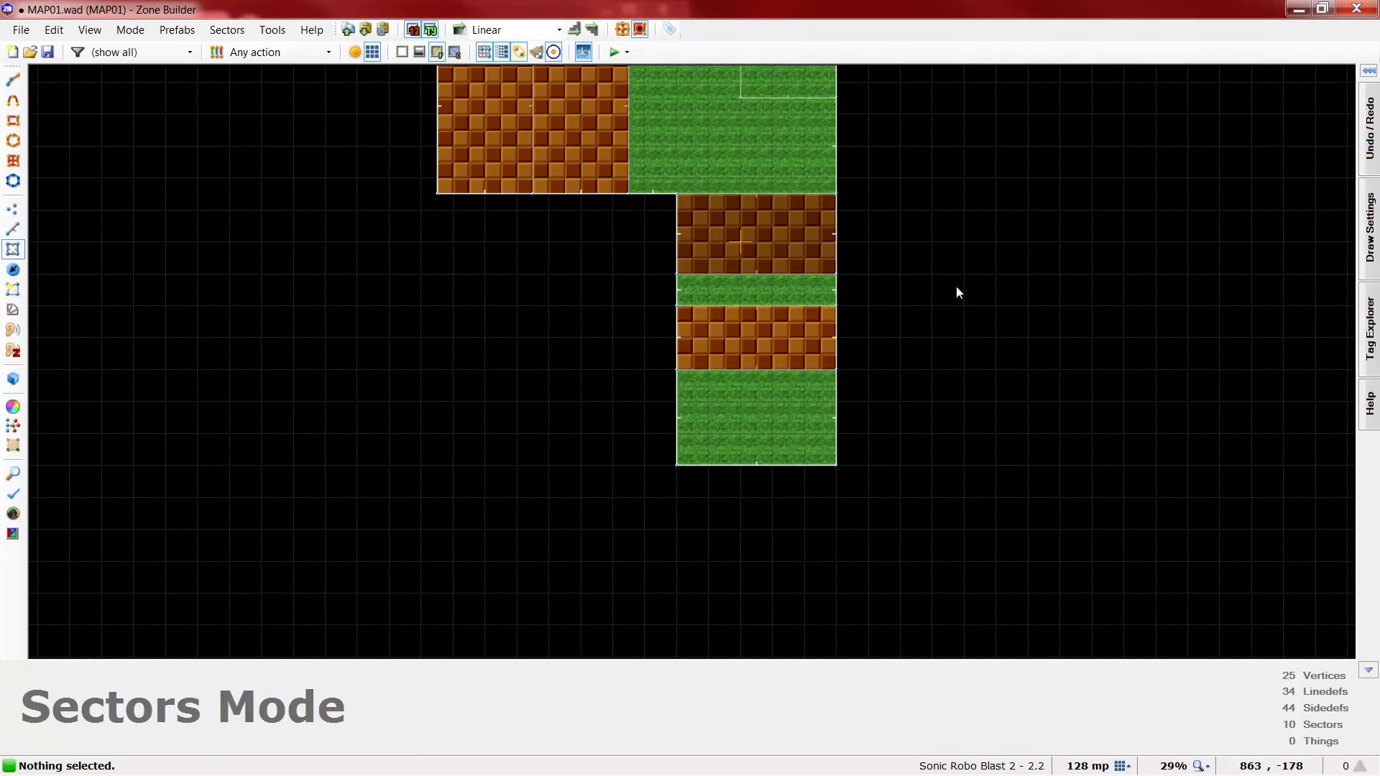
{"action": "scroll", "coordinate": [1060, 226], "scroll_direction": "up", "scroll_amount": 1}
{"action": "scroll", "coordinate": [817, 336], "scroll_direction": "down", "scroll_amount": 1}
{"action": "middle_click_drag", "start_coordinate": [817, 337], "coordinate": [796, 385]}
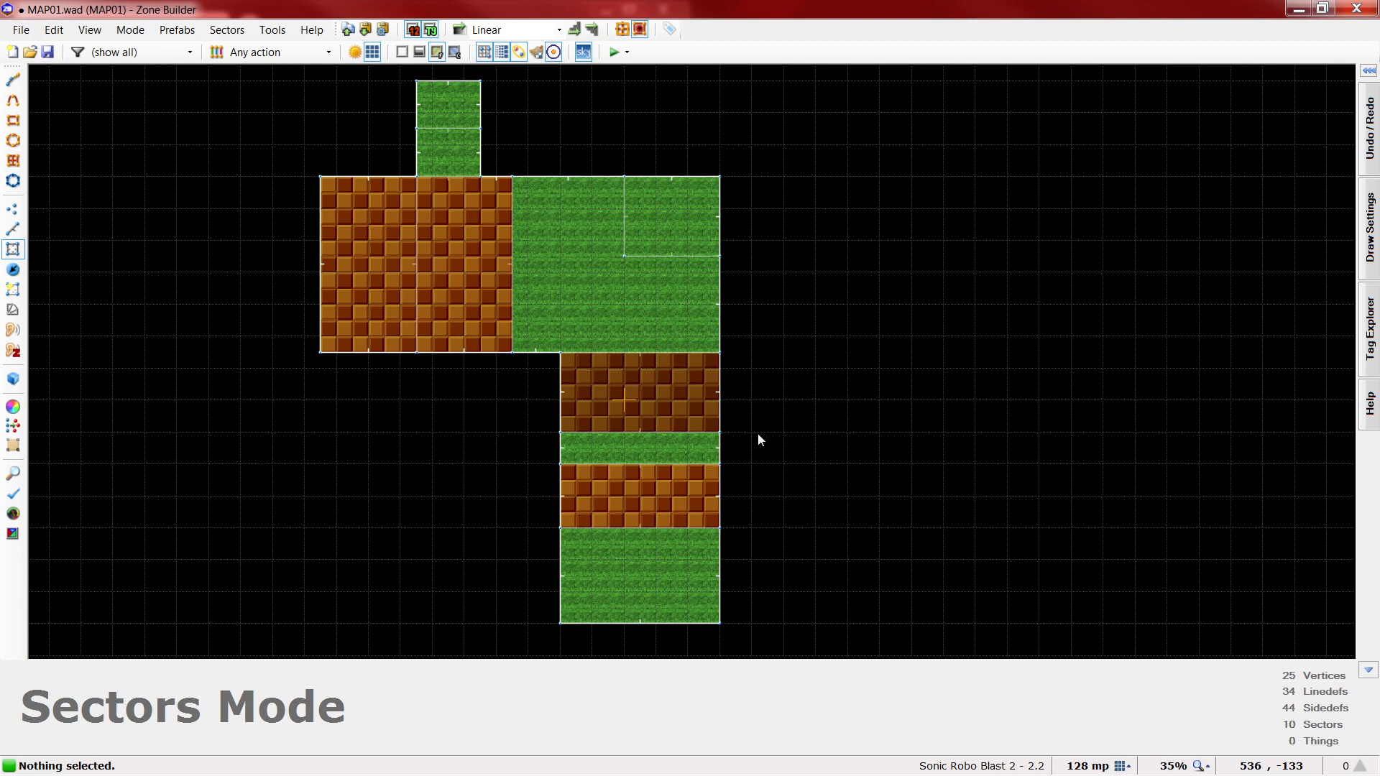
{"action": "scroll", "coordinate": [754, 468], "scroll_direction": "up", "scroll_amount": 3}
{"action": "scroll", "coordinate": [749, 496], "scroll_direction": "up", "scroll_amount": 2}
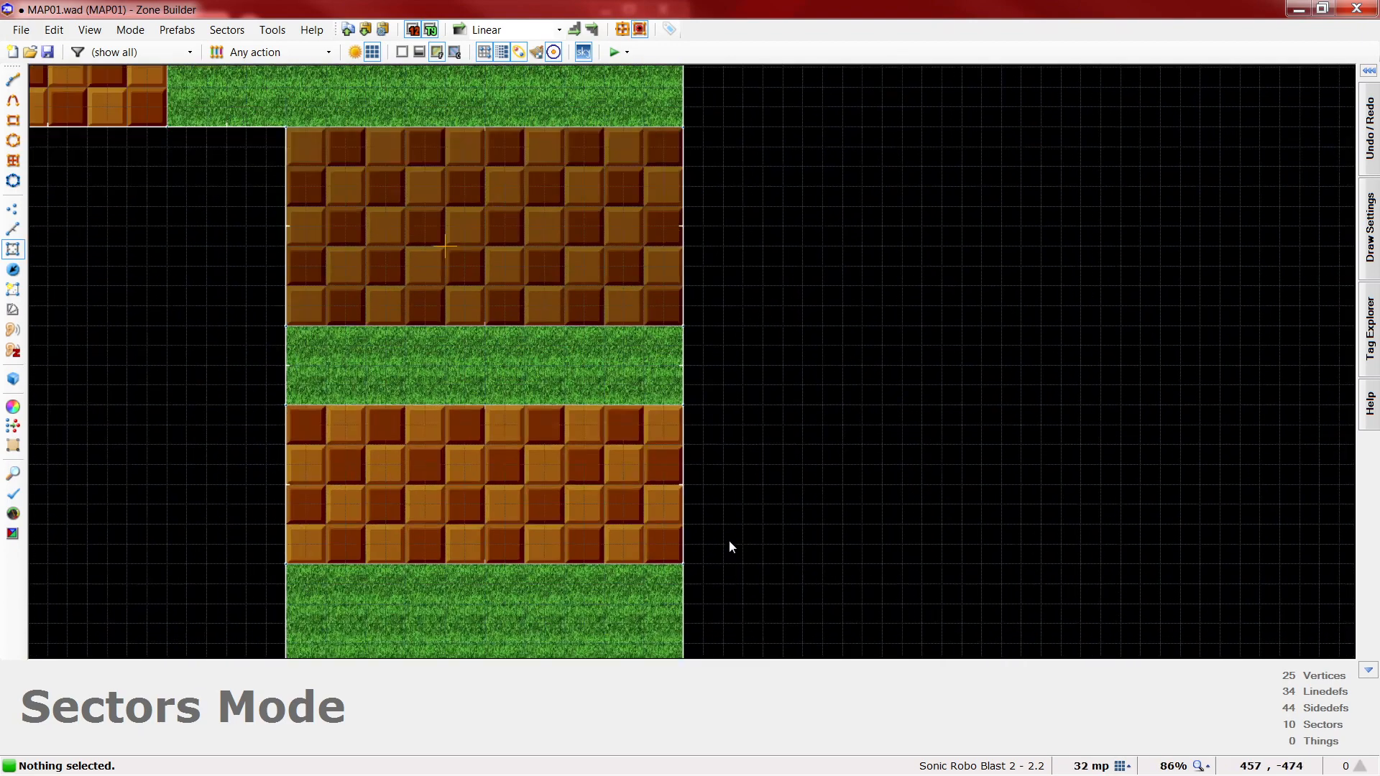
{"action": "scroll", "coordinate": [724, 481], "scroll_direction": "up", "scroll_amount": 1}
{"action": "key", "text": "d"}
{"action": "left_click", "coordinate": [723, 484]}
{"action": "left_click", "coordinate": [771, 436]}
{"action": "left_click", "coordinate": [771, 484]}
{"action": "left_click", "coordinate": [727, 486]}
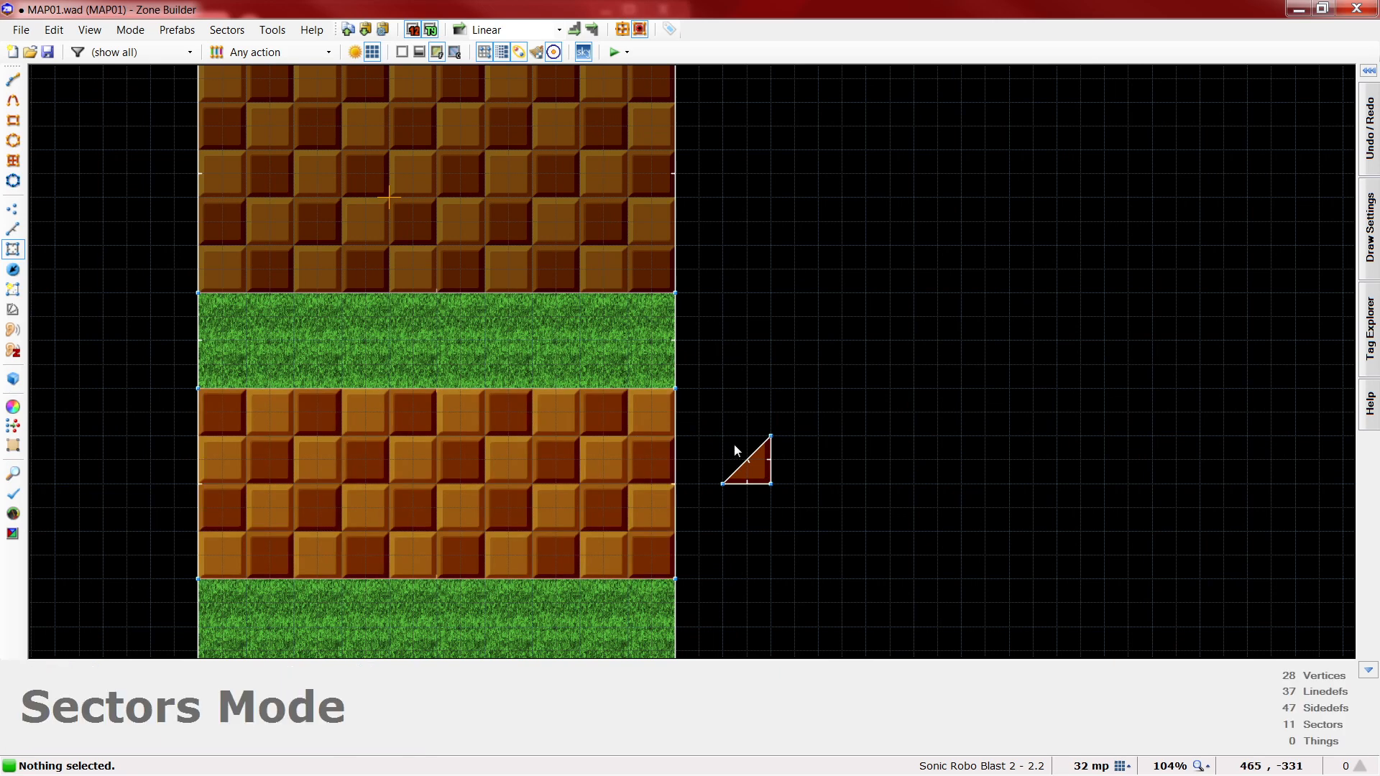
- Edit the triangular sector's properties, setting its ceiling height to 0 and height offset to -16
{"action": "right_click", "coordinate": [763, 464]}
{"action": "double_click", "coordinate": [1027, 309]}
{"action": "type", "text": "0"}
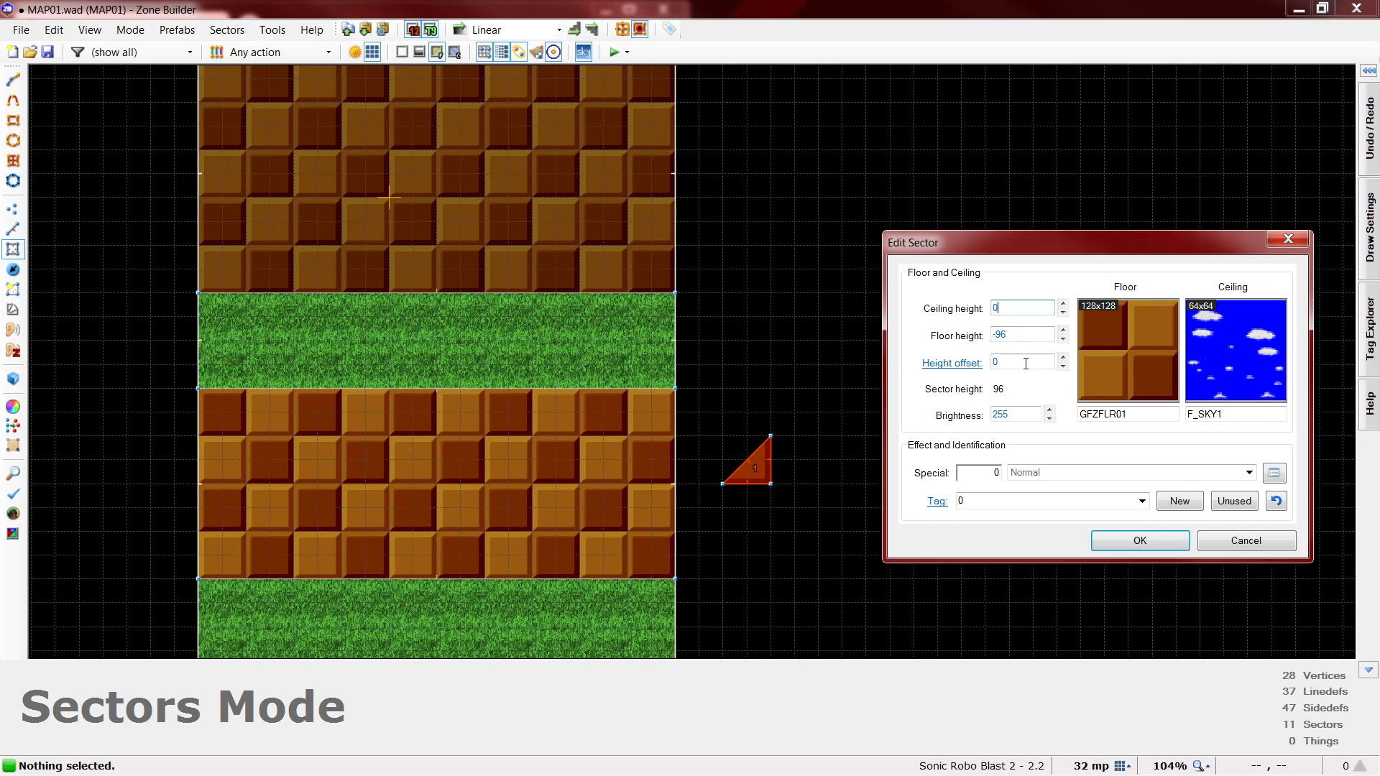
{"action": "double_click", "coordinate": [1025, 363]}
{"action": "type", "text": "8"}
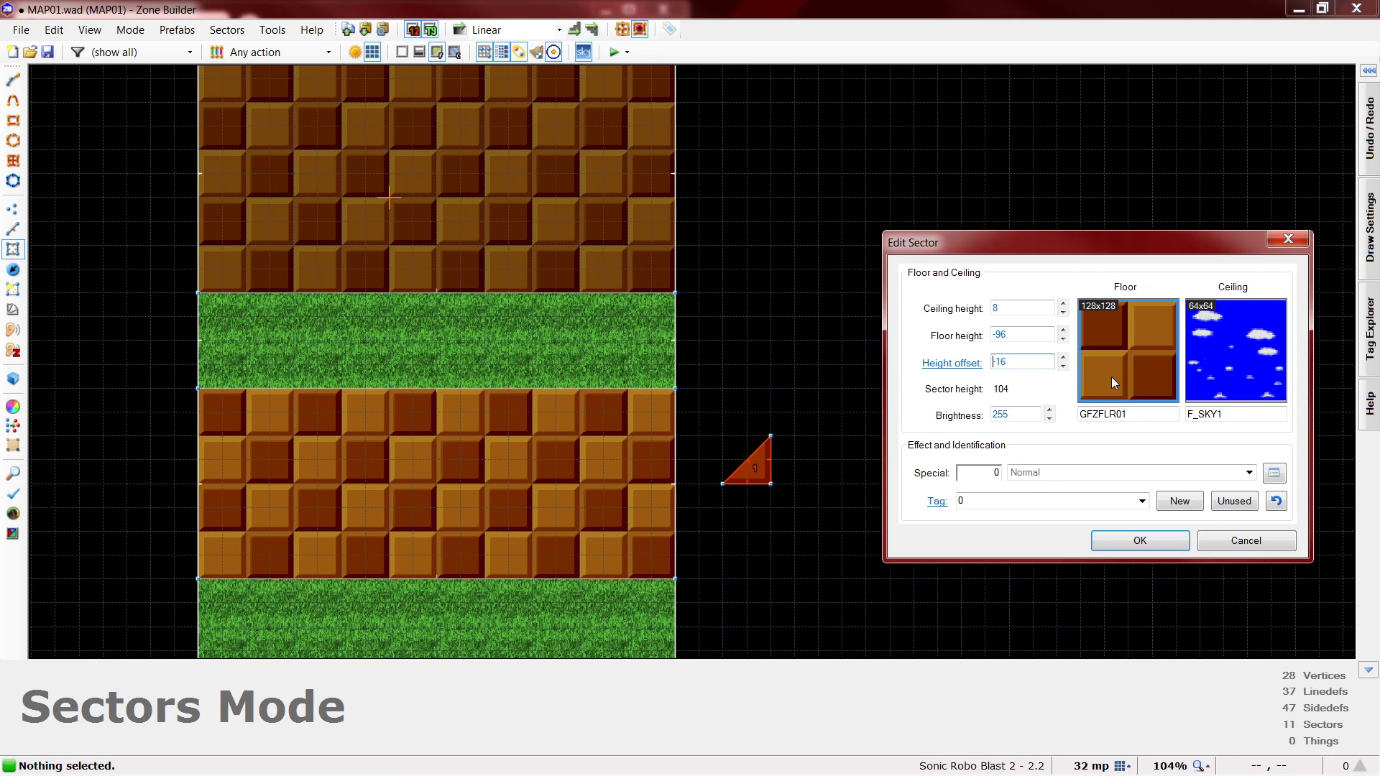
{"action": "left_click", "coordinate": [1029, 309]}
{"action": "type", "text": "0"}
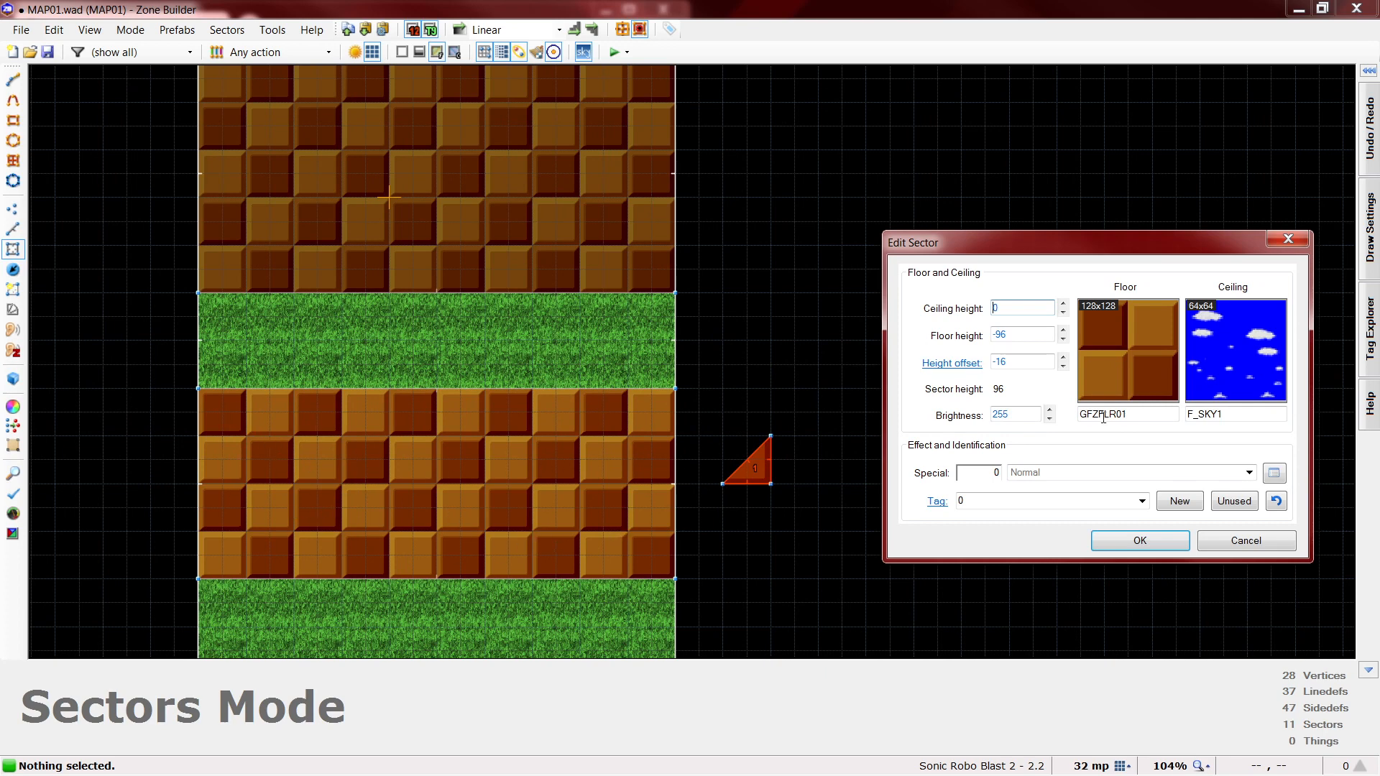
- Browse the flats for the triangular sector's floor, filtering by WATER, GFZ, TH and DSZ
{"action": "left_click", "coordinate": [1142, 383]}
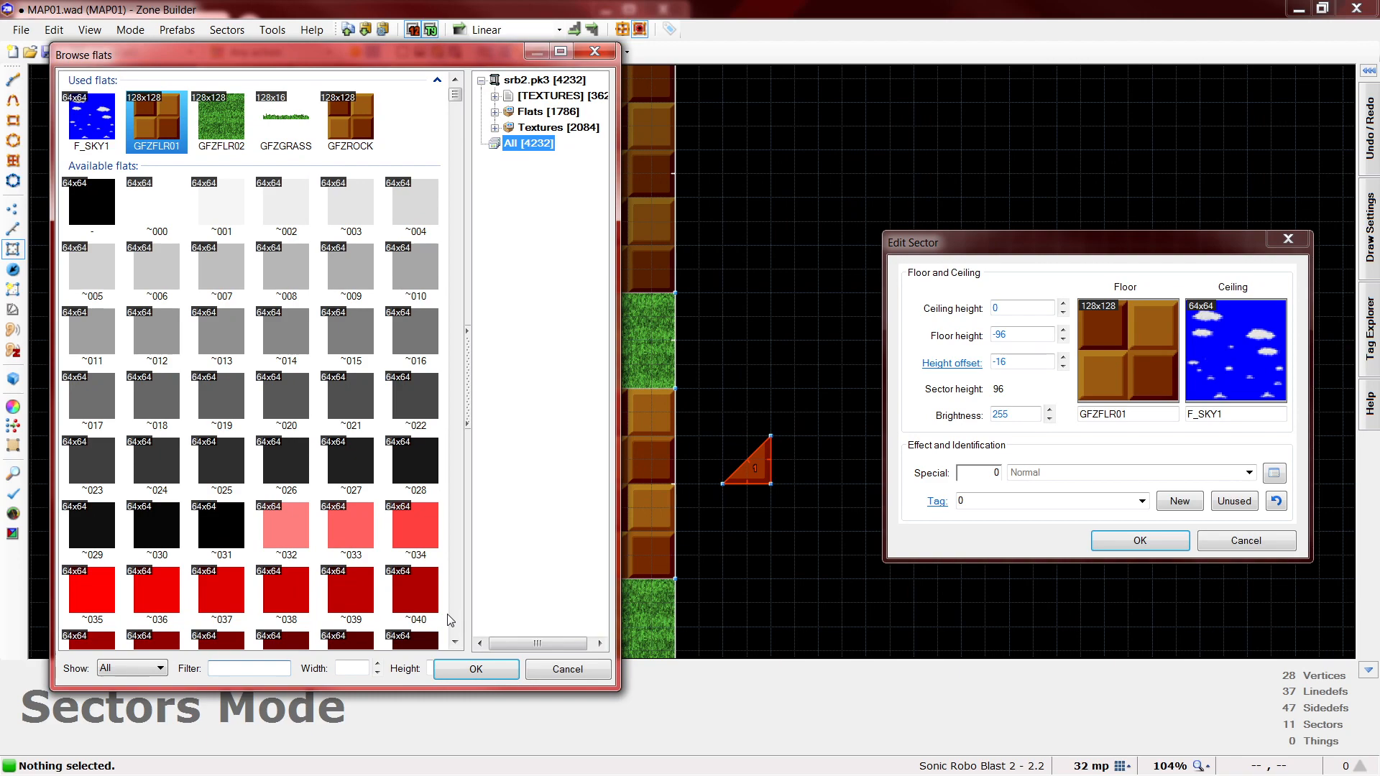
{"action": "type", "text": "WATER"}
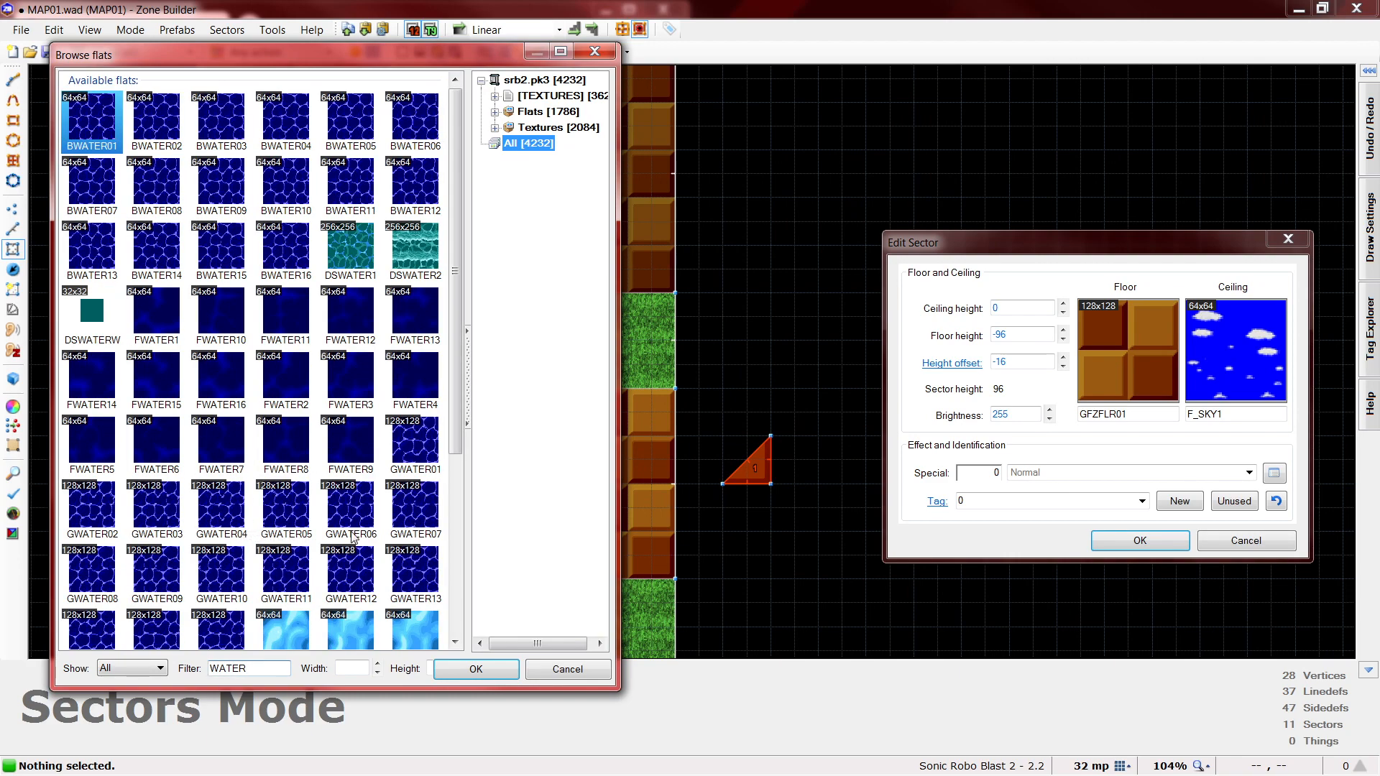
{"action": "key", "text": "ctrl+a"}
{"action": "type", "text": "GFZ"}
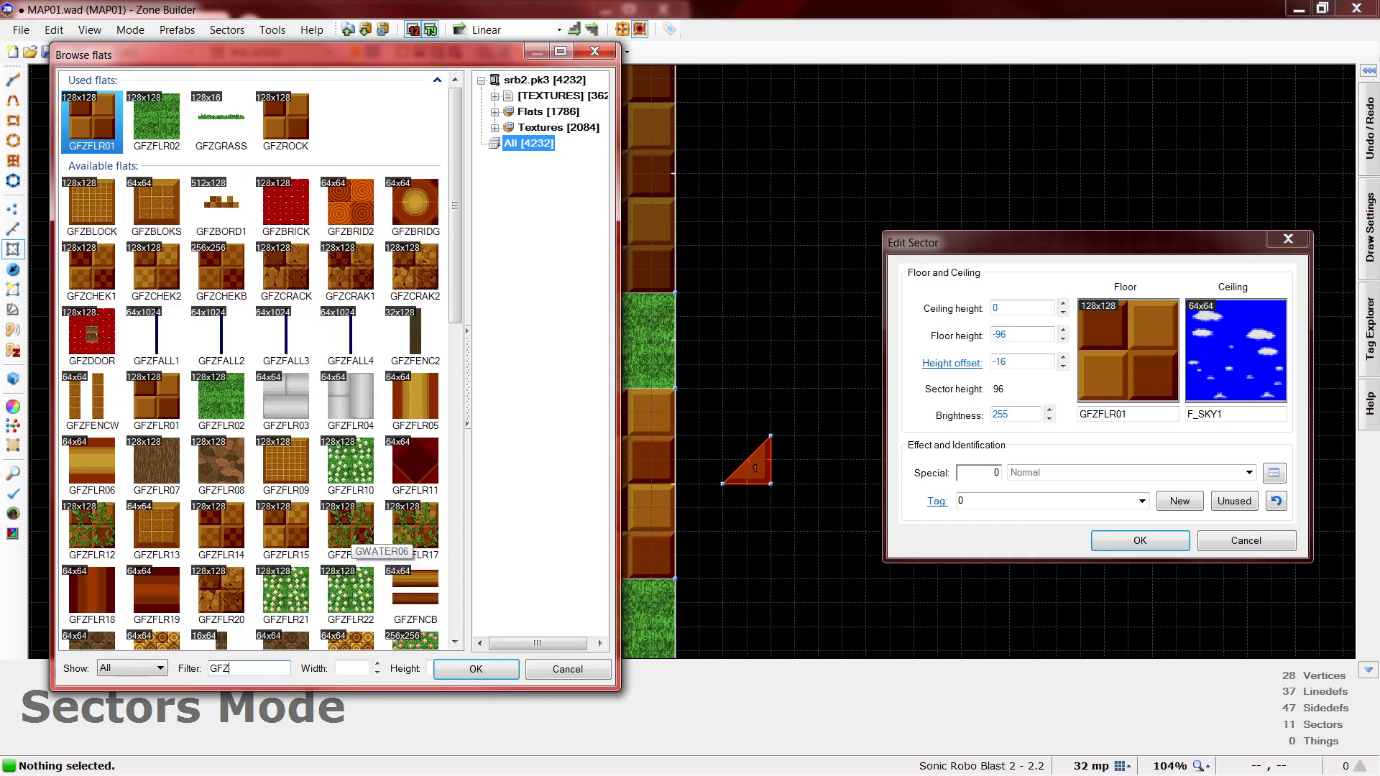
{"action": "type", "text": "TH"}
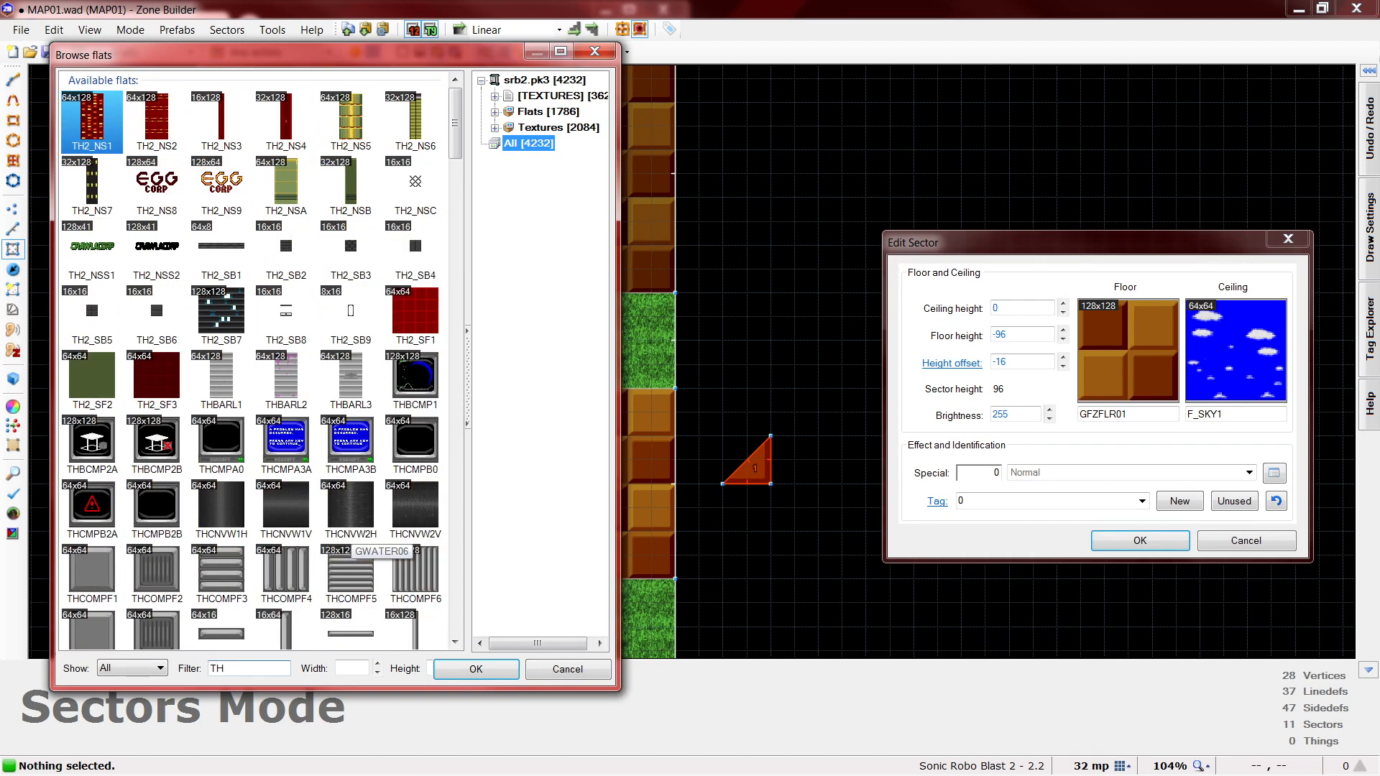
{"action": "key", "text": "ctrl+a"}
{"action": "type", "text": "DSZ"}
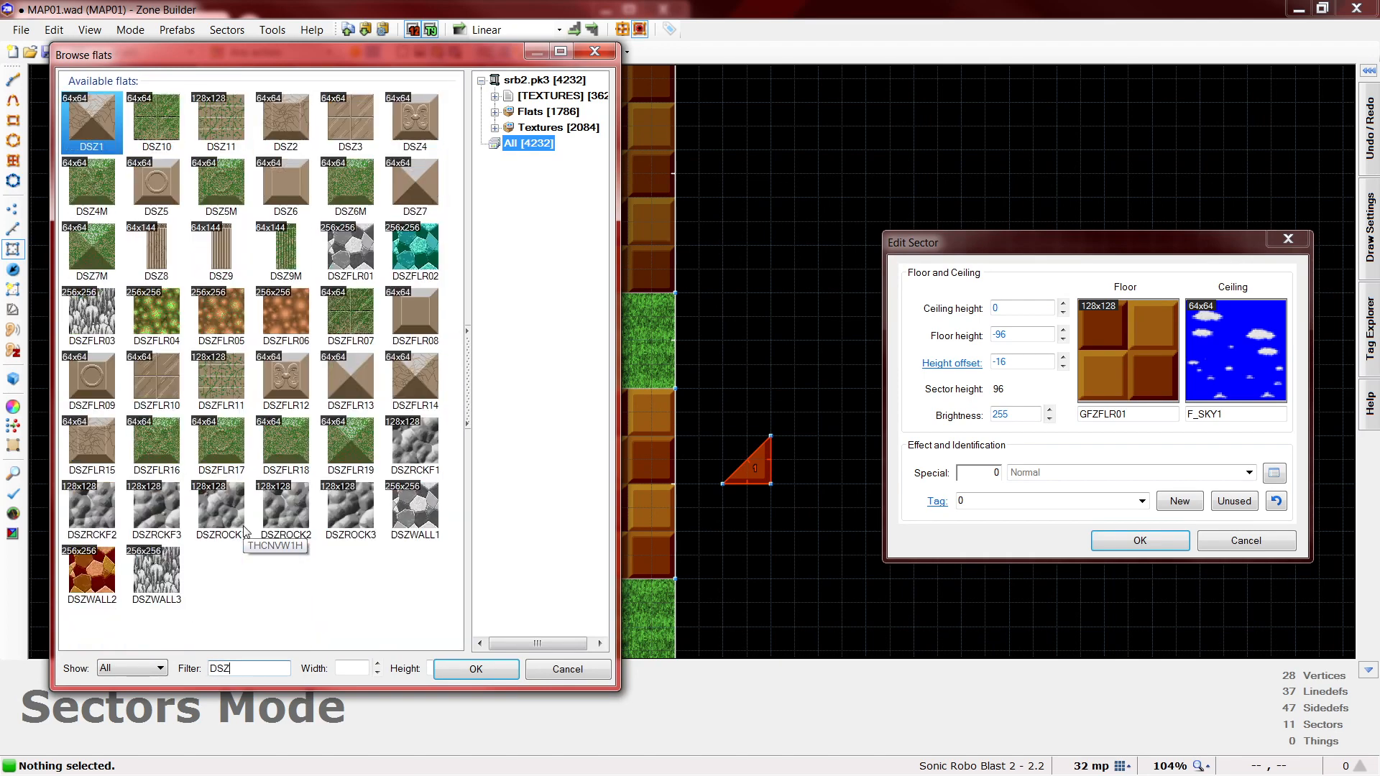
- Filter the flats by WATER, set both floor and ceiling of the triangular sector to FWATER1, and apply the changes
{"action": "key", "text": "BackSpace"}
{"action": "type", "text": "WAT"}
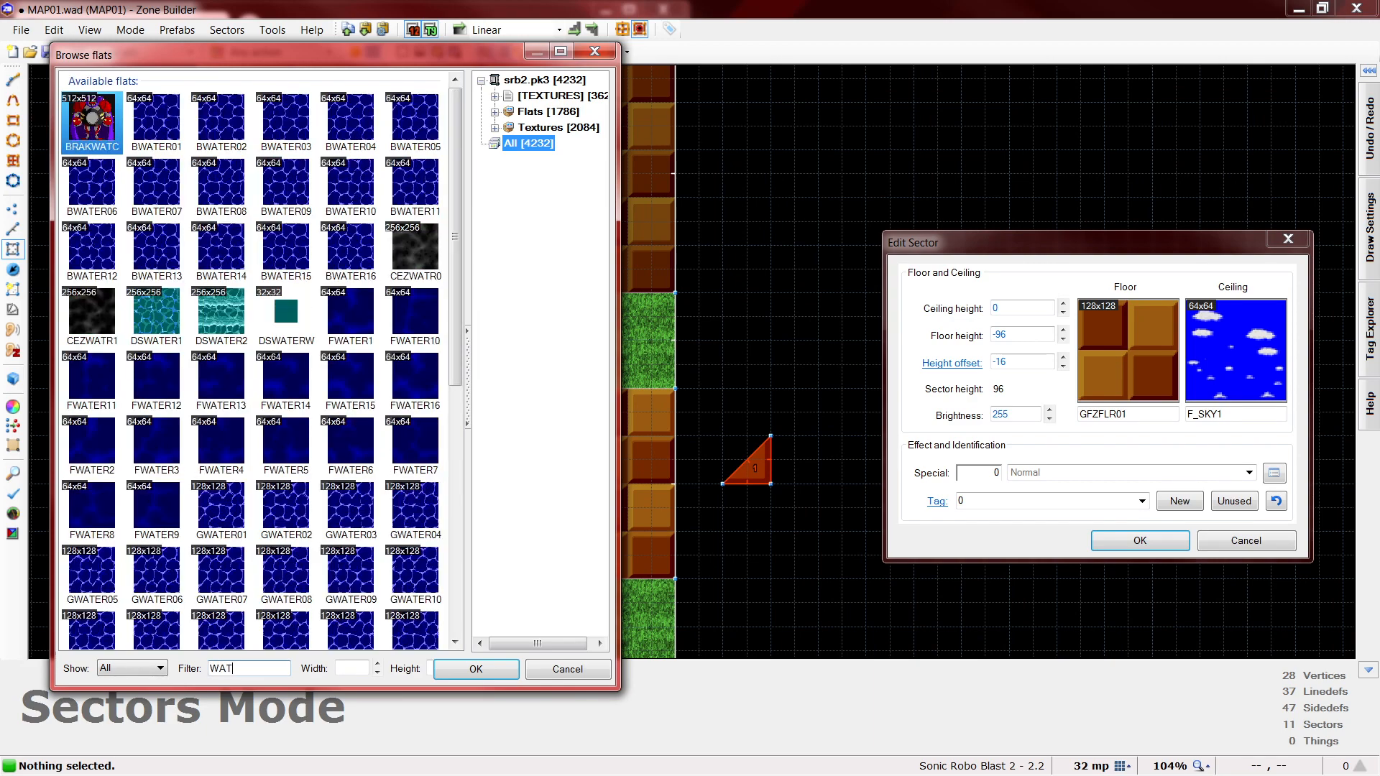
{"action": "type", "text": "ER"}
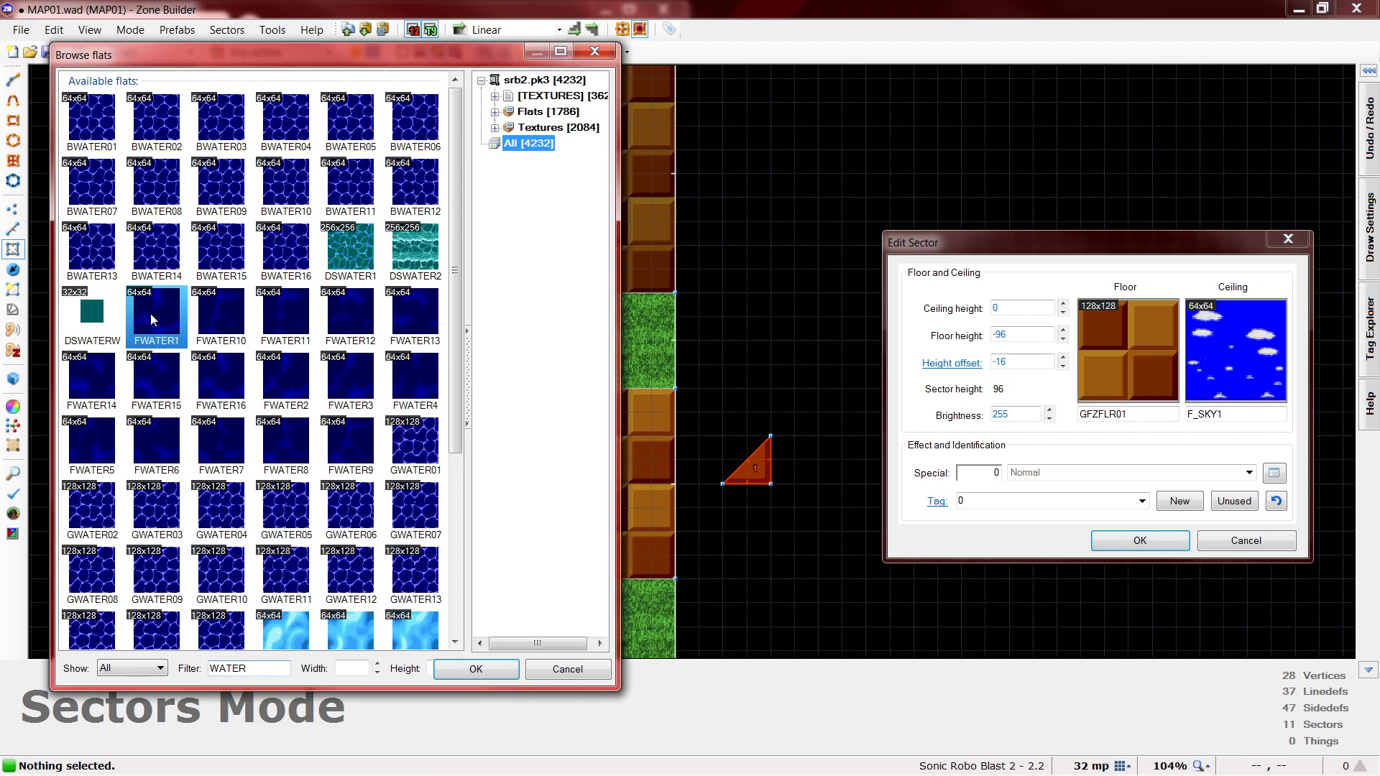
{"action": "double_click", "coordinate": [149, 314]}
{"action": "left_click", "coordinate": [1149, 409]}
{"action": "key", "text": "ctrl+c"}
{"action": "left_click", "coordinate": [1217, 411]}
{"action": "key", "text": "ctrl+v"}
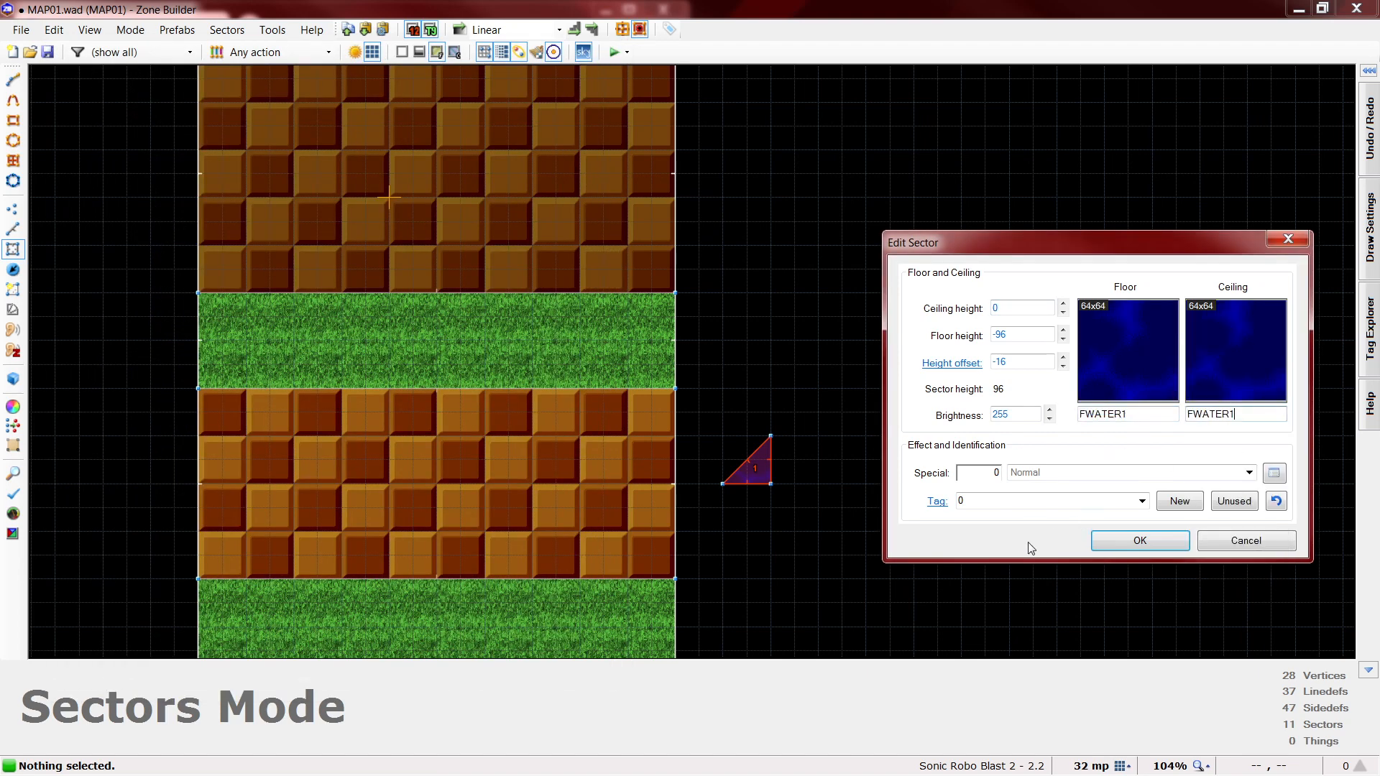
{"action": "left_click", "coordinate": [1102, 541]}
- Select the three lowered rock-floored pit sectors, excluding the dark covered one, and set their tag to 1
{"action": "scroll", "coordinate": [611, 547], "scroll_direction": "down", "scroll_amount": 5}
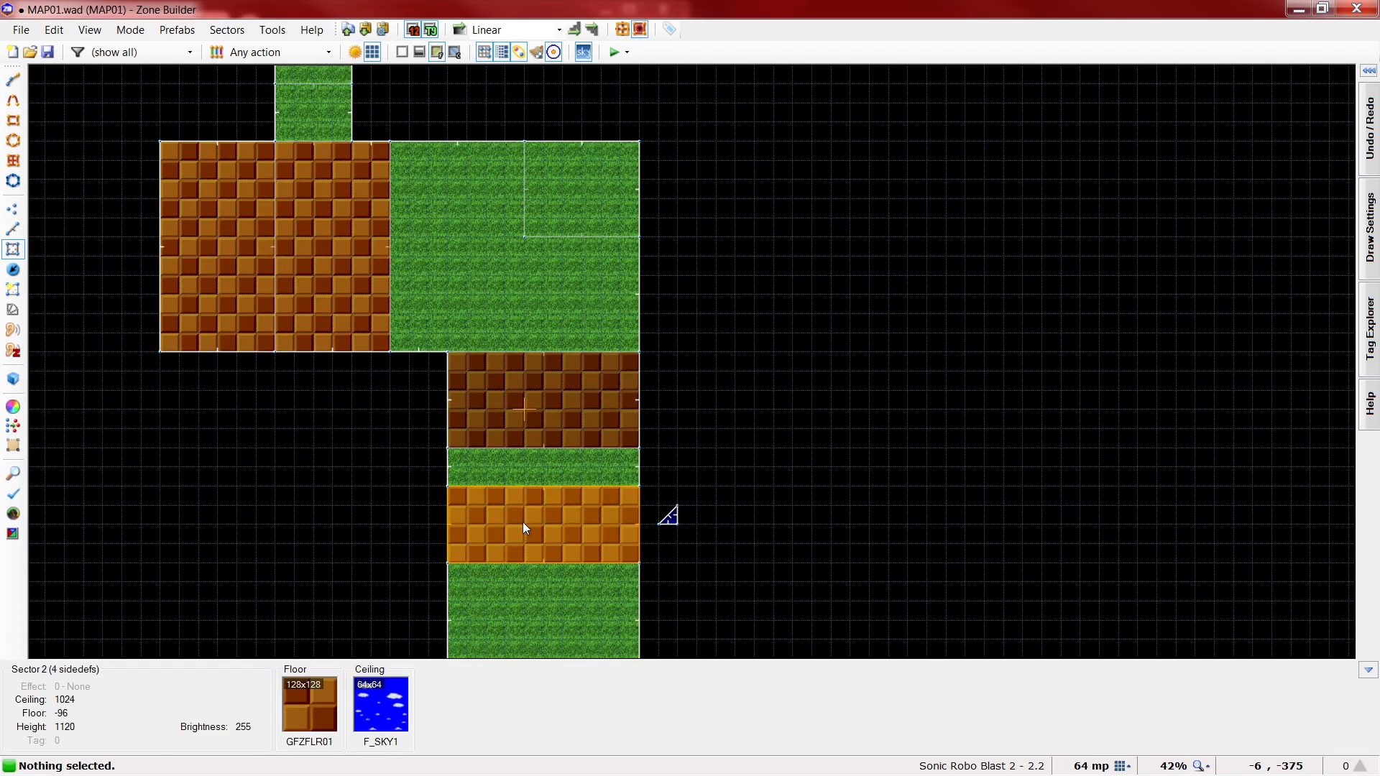
{"action": "left_click", "coordinate": [523, 528]}
{"action": "left_click", "coordinate": [281, 179]}
{"action": "left_click", "coordinate": [262, 248]}
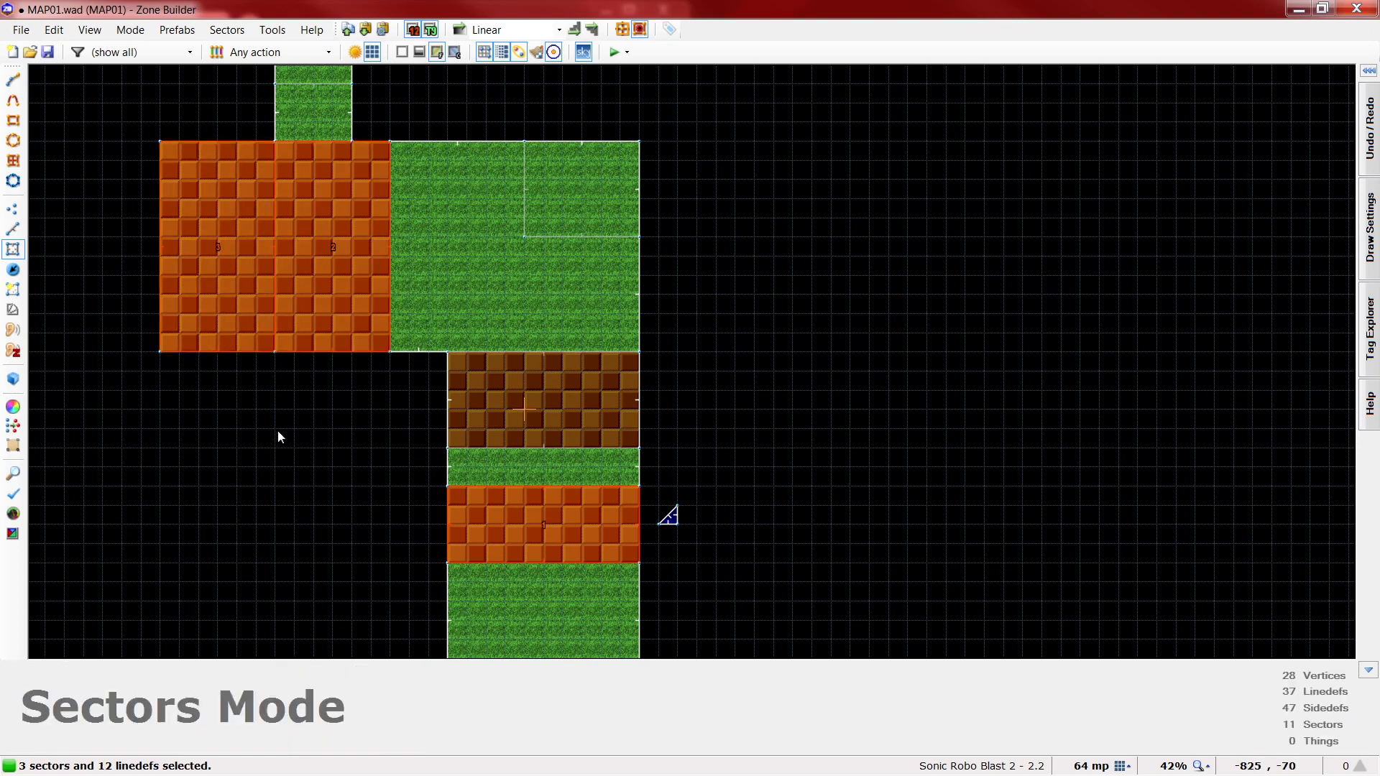
{"action": "right_click", "coordinate": [461, 513]}
{"action": "left_click", "coordinate": [984, 506]}
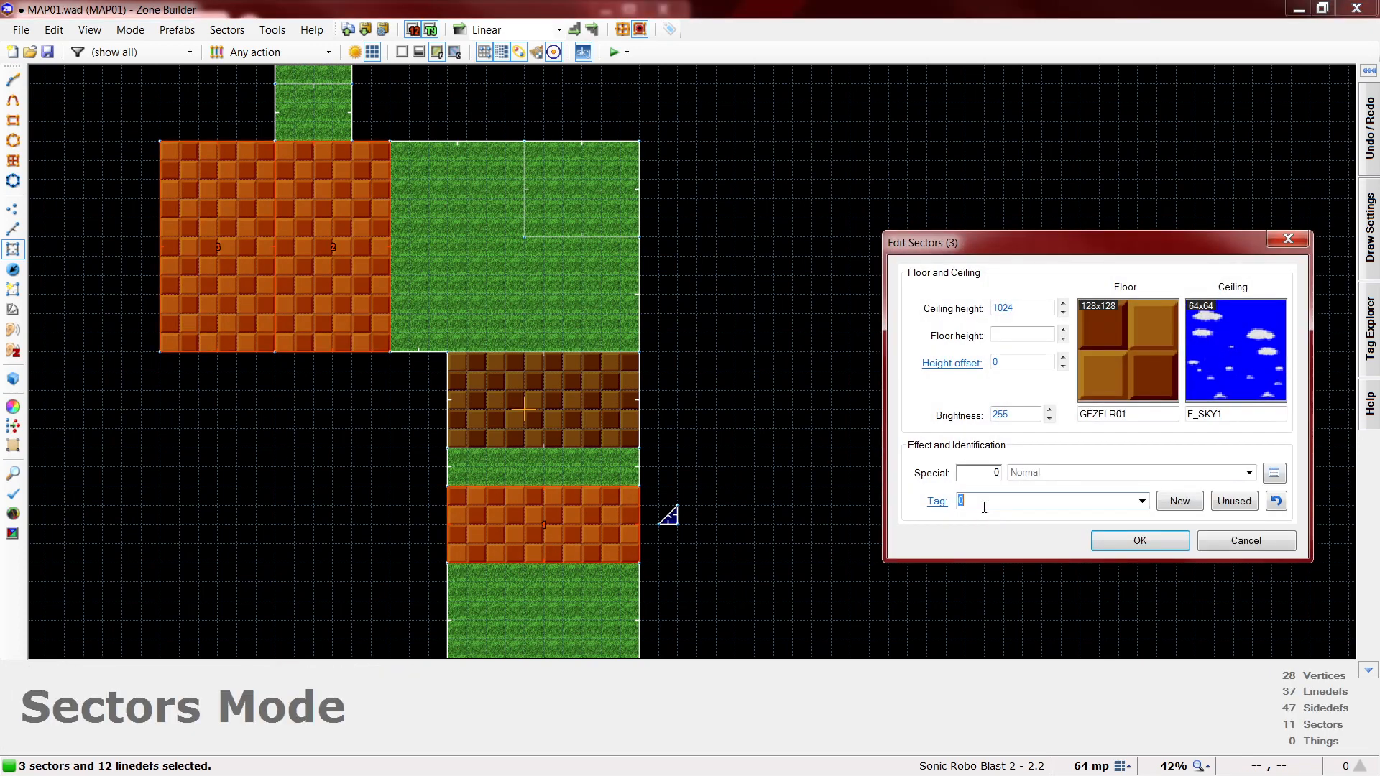
{"action": "key", "text": "Return"}
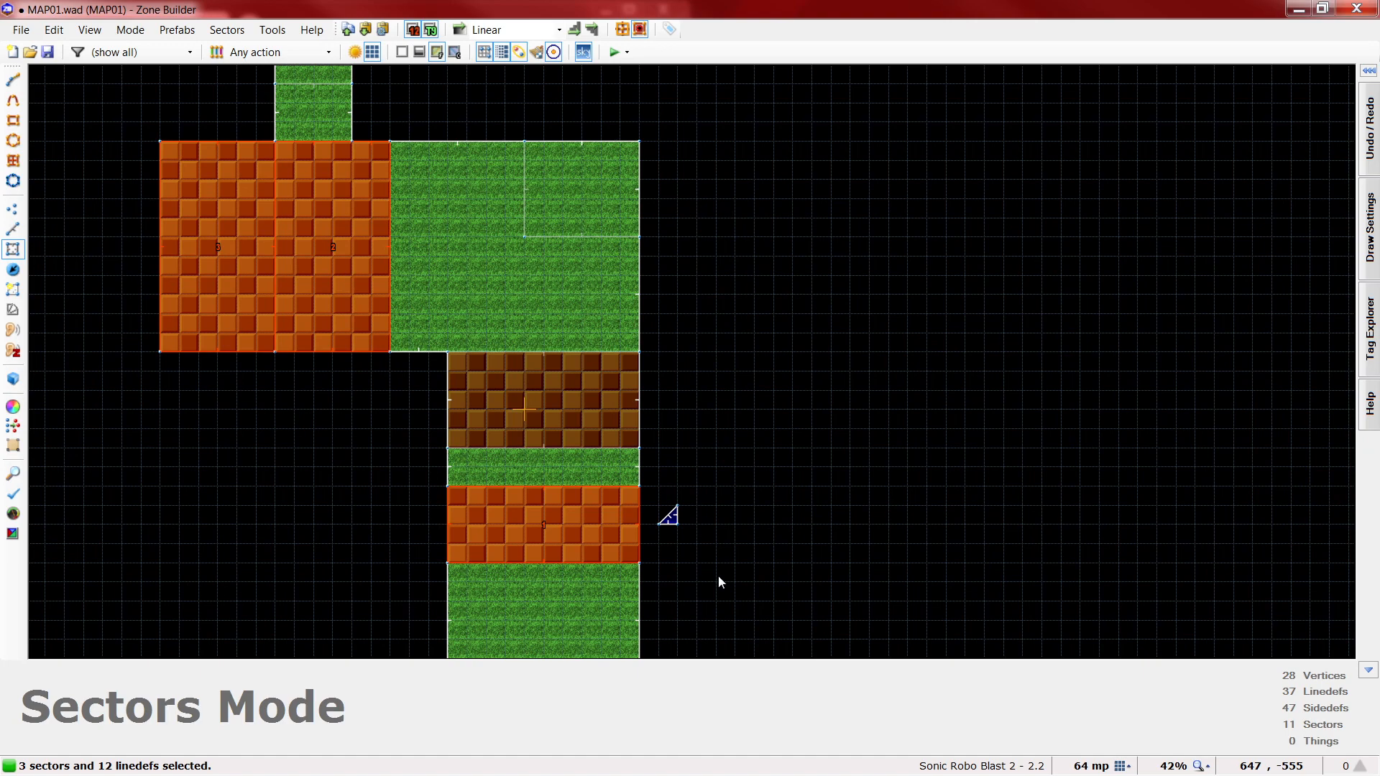
- In Linedefs Mode, edit the triangle's diagonal linedef, assigning action 123 (Water, Translucent, No Sides) and enabling the Ripple effect flag
{"action": "left_click", "coordinate": [718, 576]}
{"action": "key", "text": "l"}
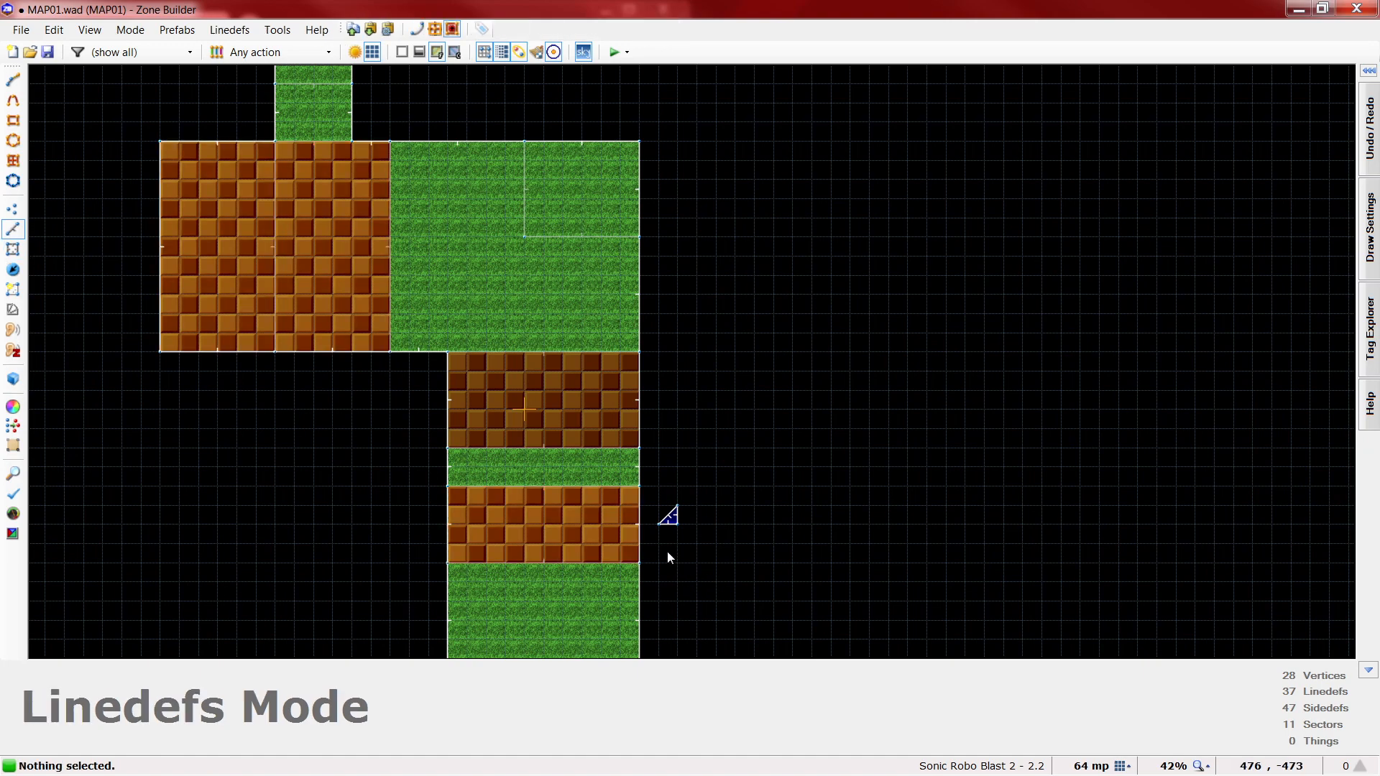
{"action": "right_click", "coordinate": [669, 515]}
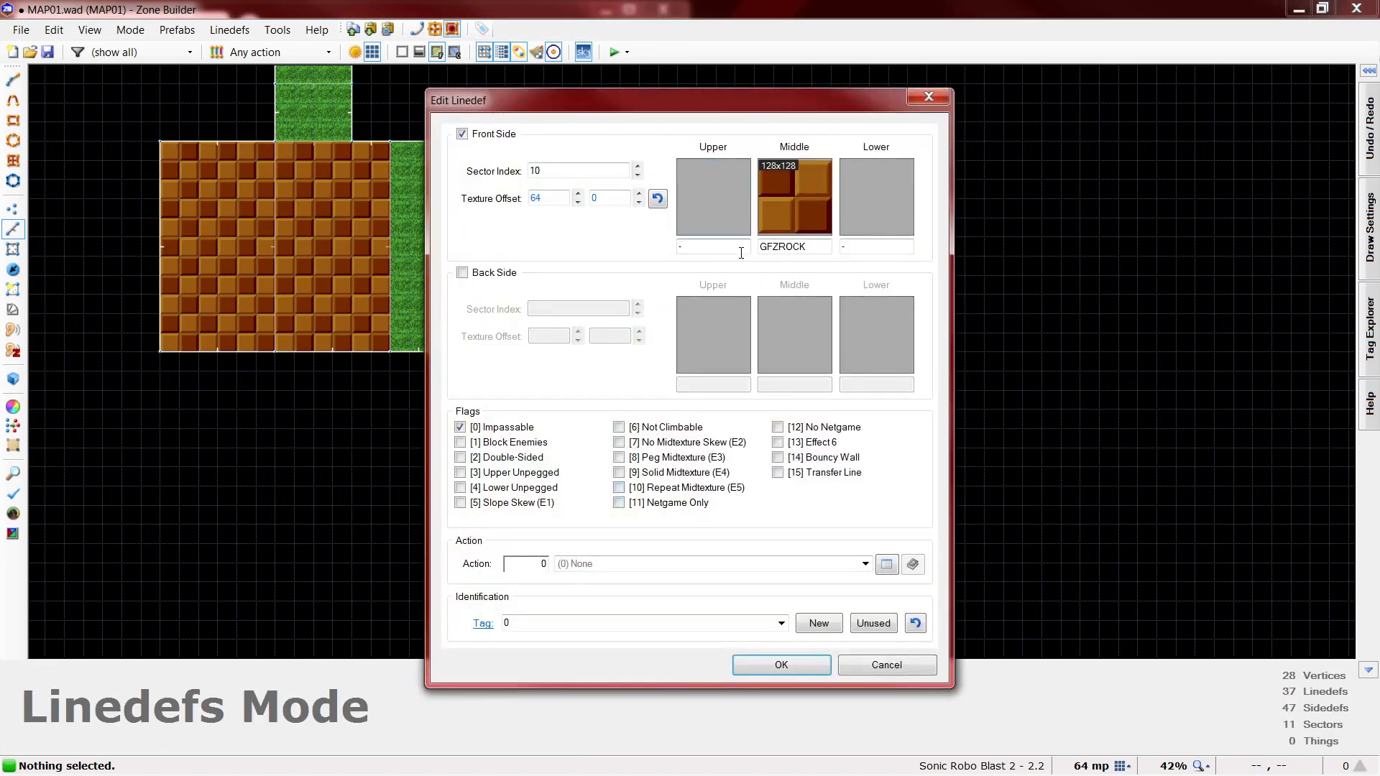
{"action": "left_click_drag", "start_coordinate": [683, 104], "coordinate": [1022, 90]}
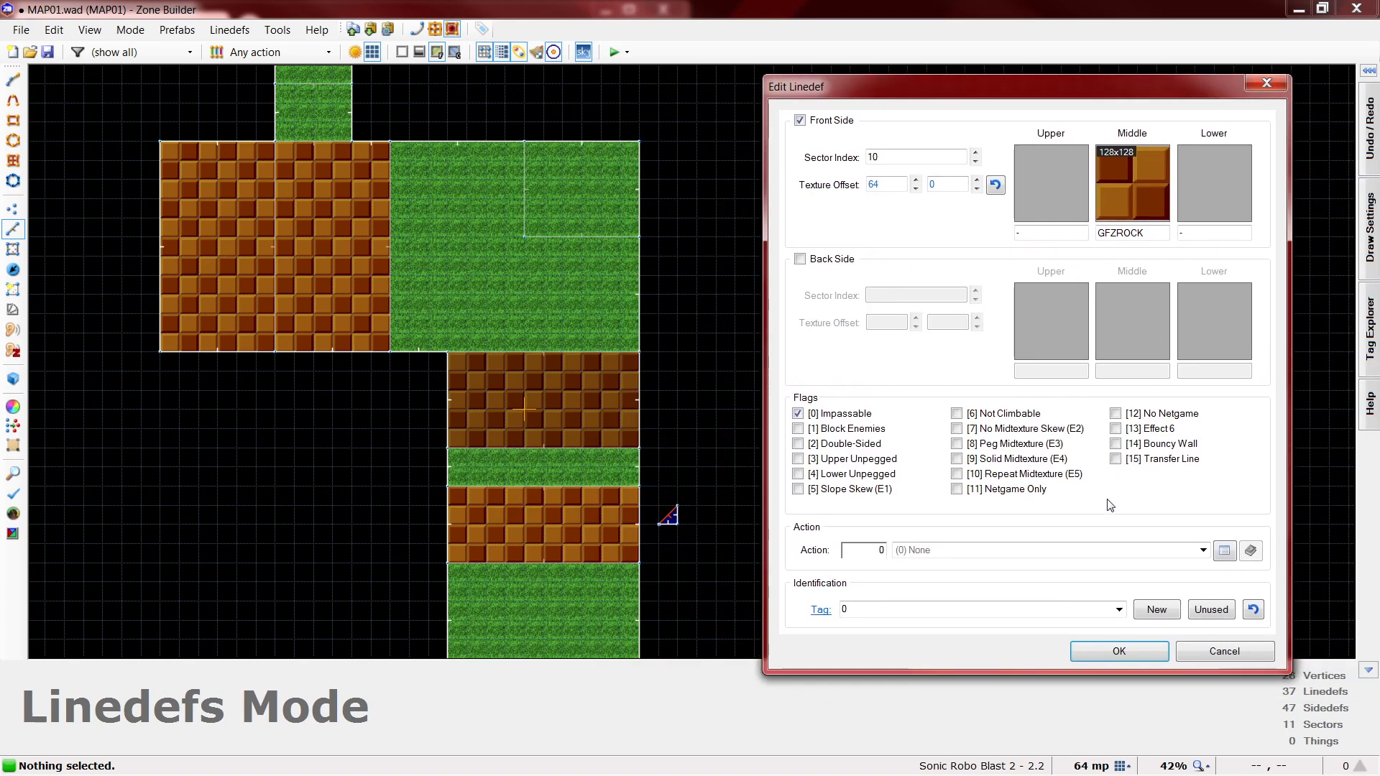
{"action": "left_click", "coordinate": [1225, 550]}
{"action": "left_click", "coordinate": [868, 407]}
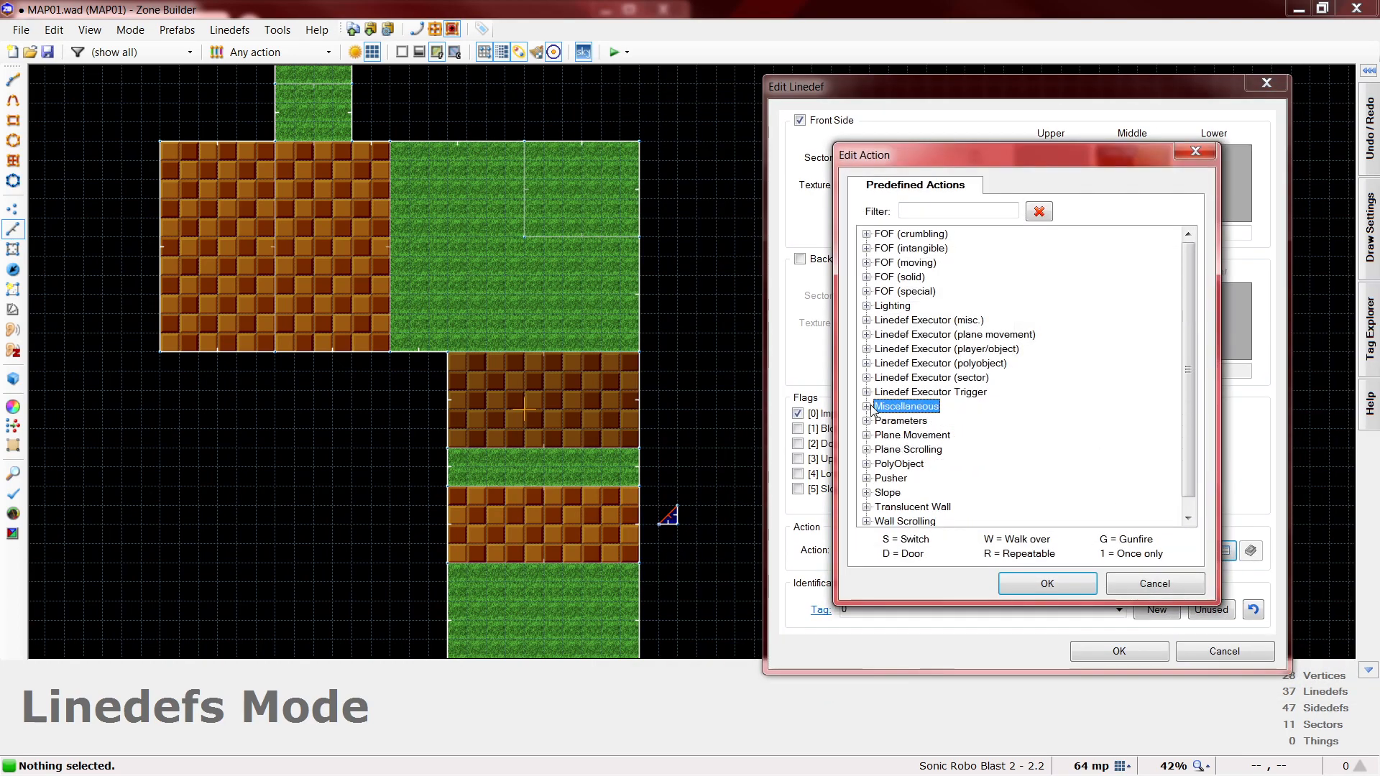
{"action": "left_click", "coordinate": [866, 249]}
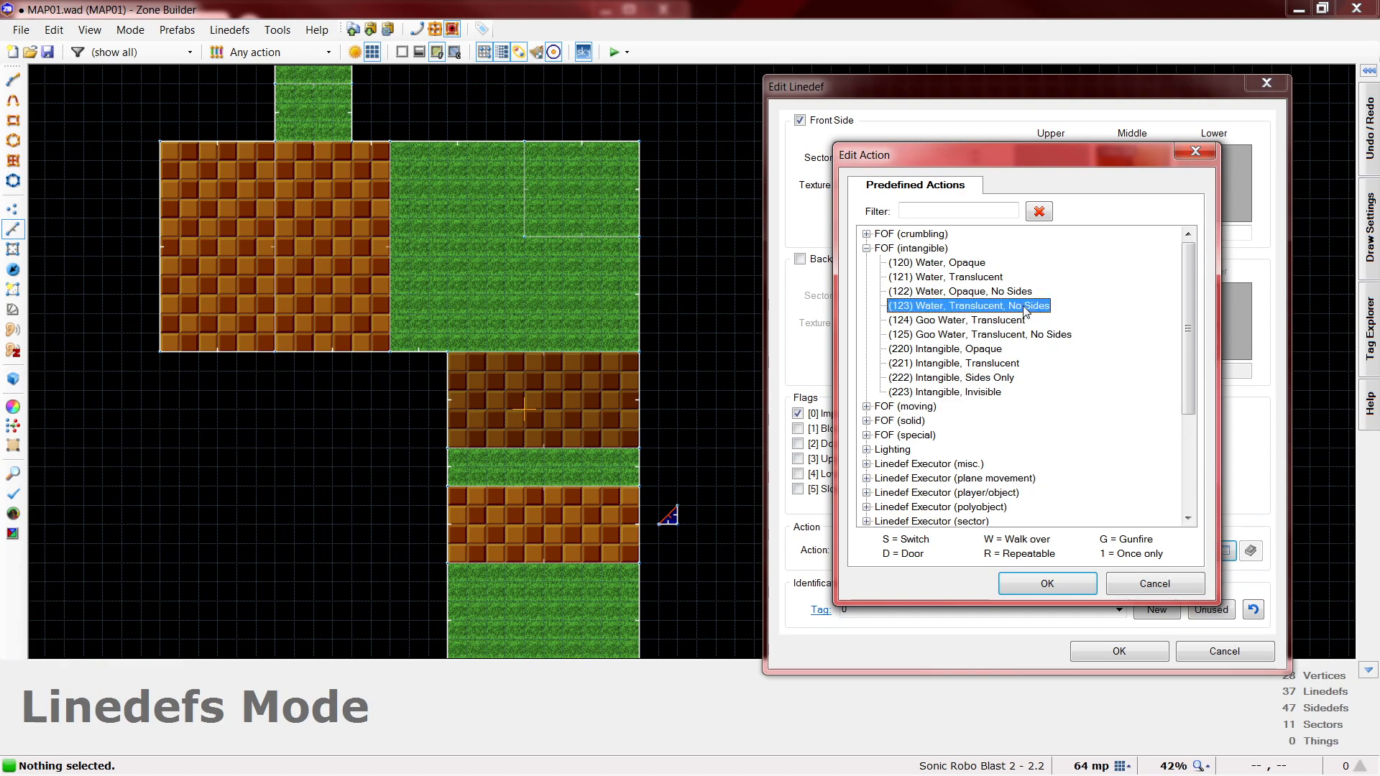
{"action": "left_click", "coordinate": [1064, 591]}
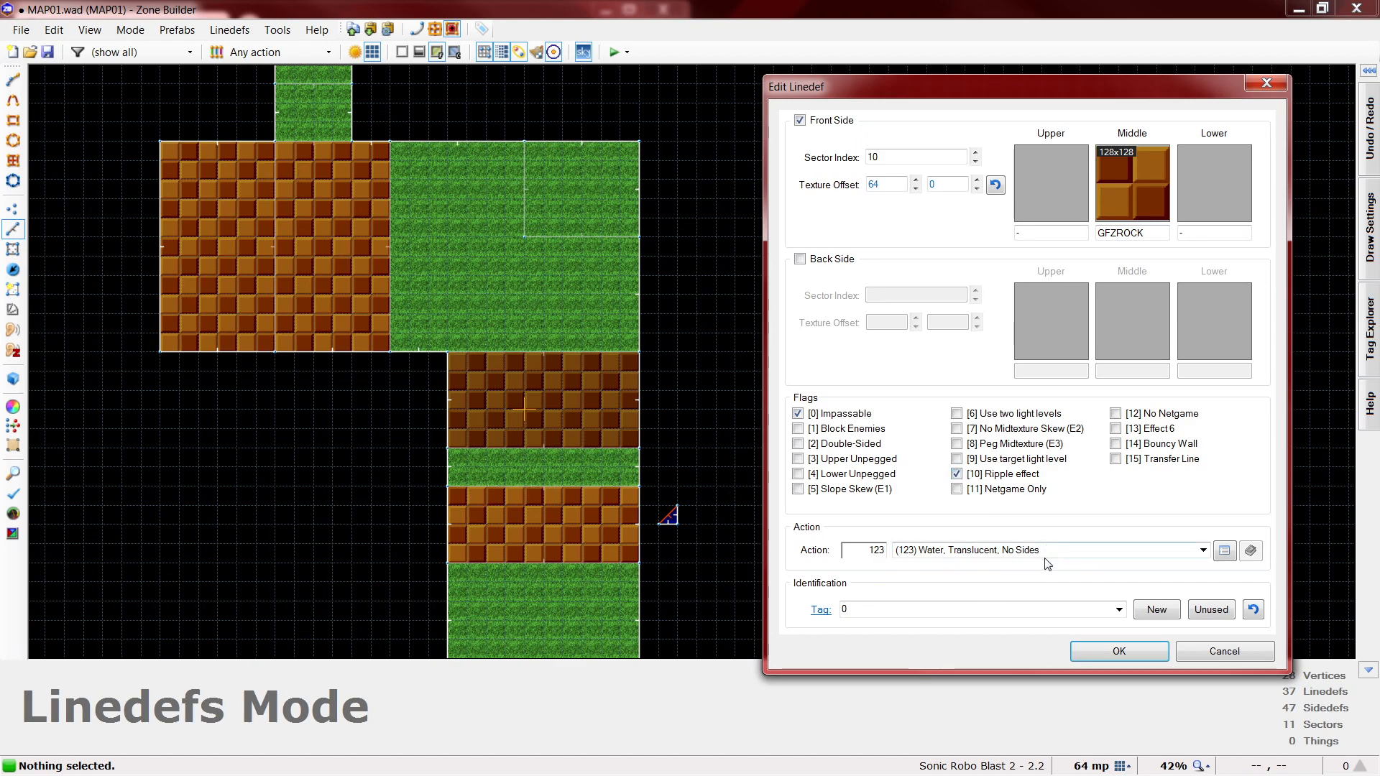
{"action": "left_click", "coordinate": [1224, 551]}
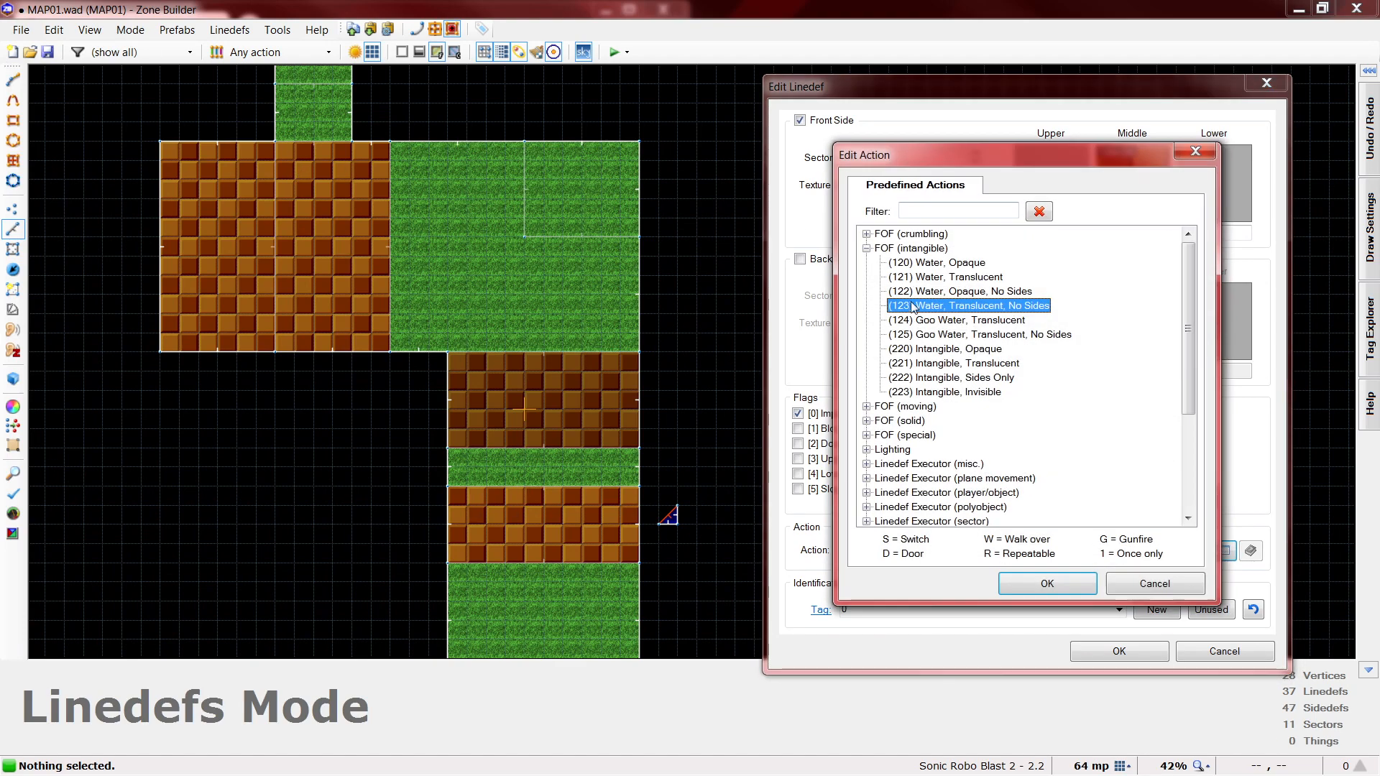
{"action": "left_click", "coordinate": [1139, 585]}
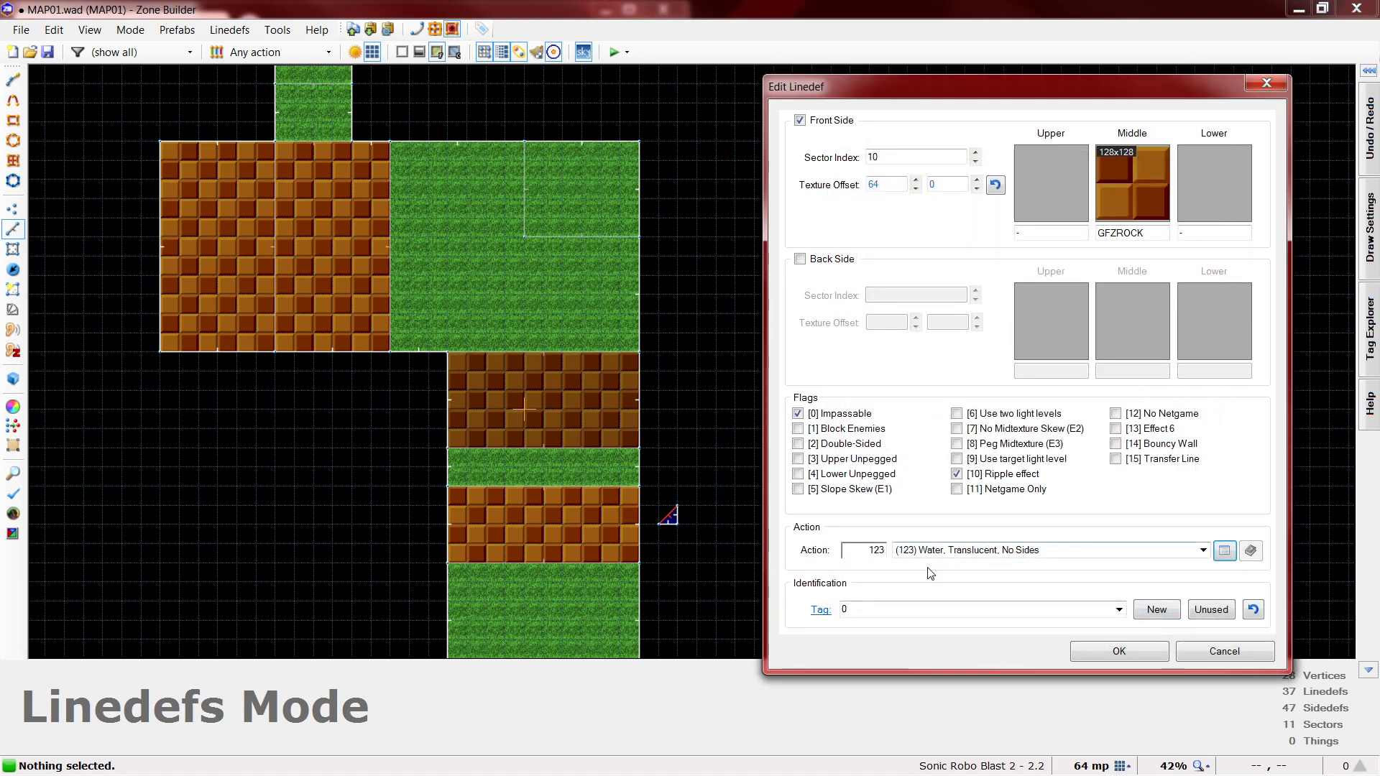
{"action": "type", "text": "-"}
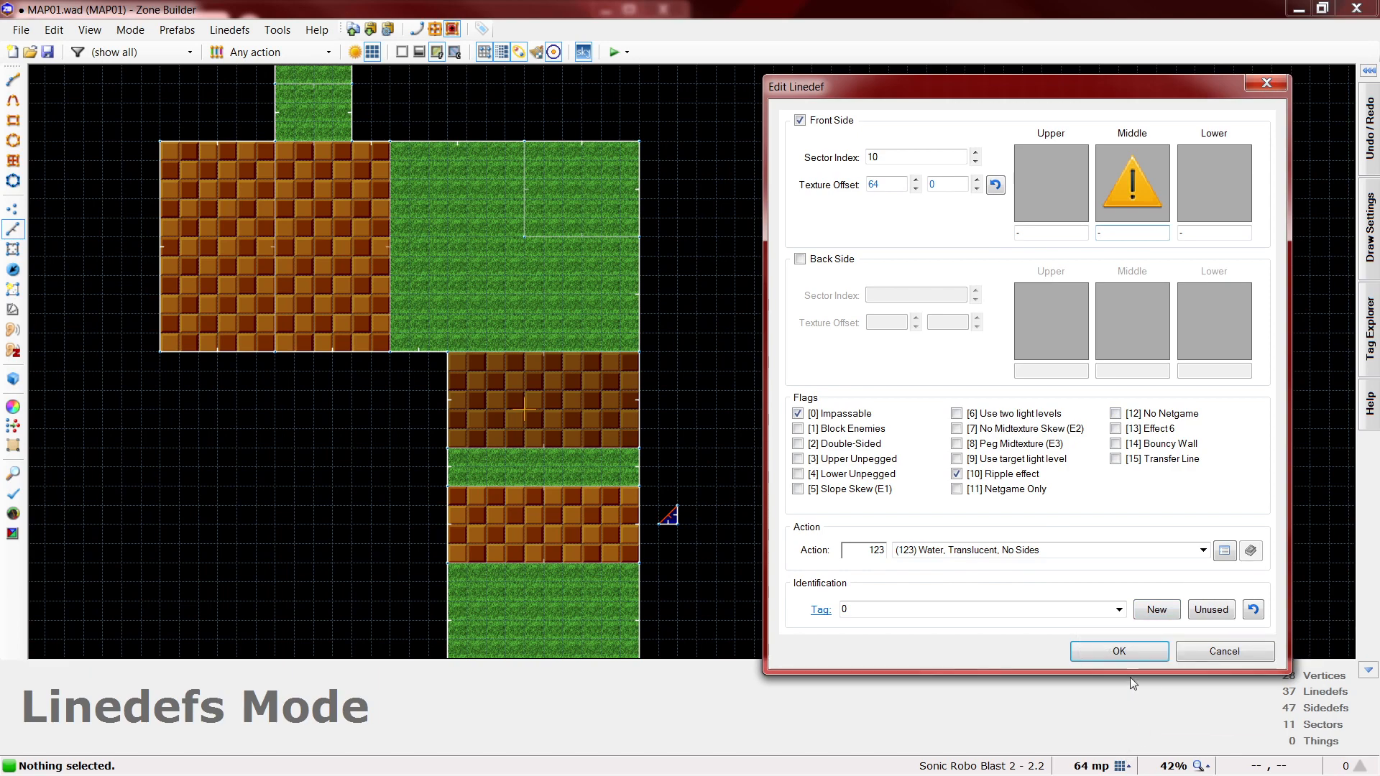
{"action": "key", "text": "ctrl+z"}
- Set the diagonal linedef's tag to 1, apply the changes, and enter the 3D view
{"action": "left_click", "coordinate": [1102, 480]}
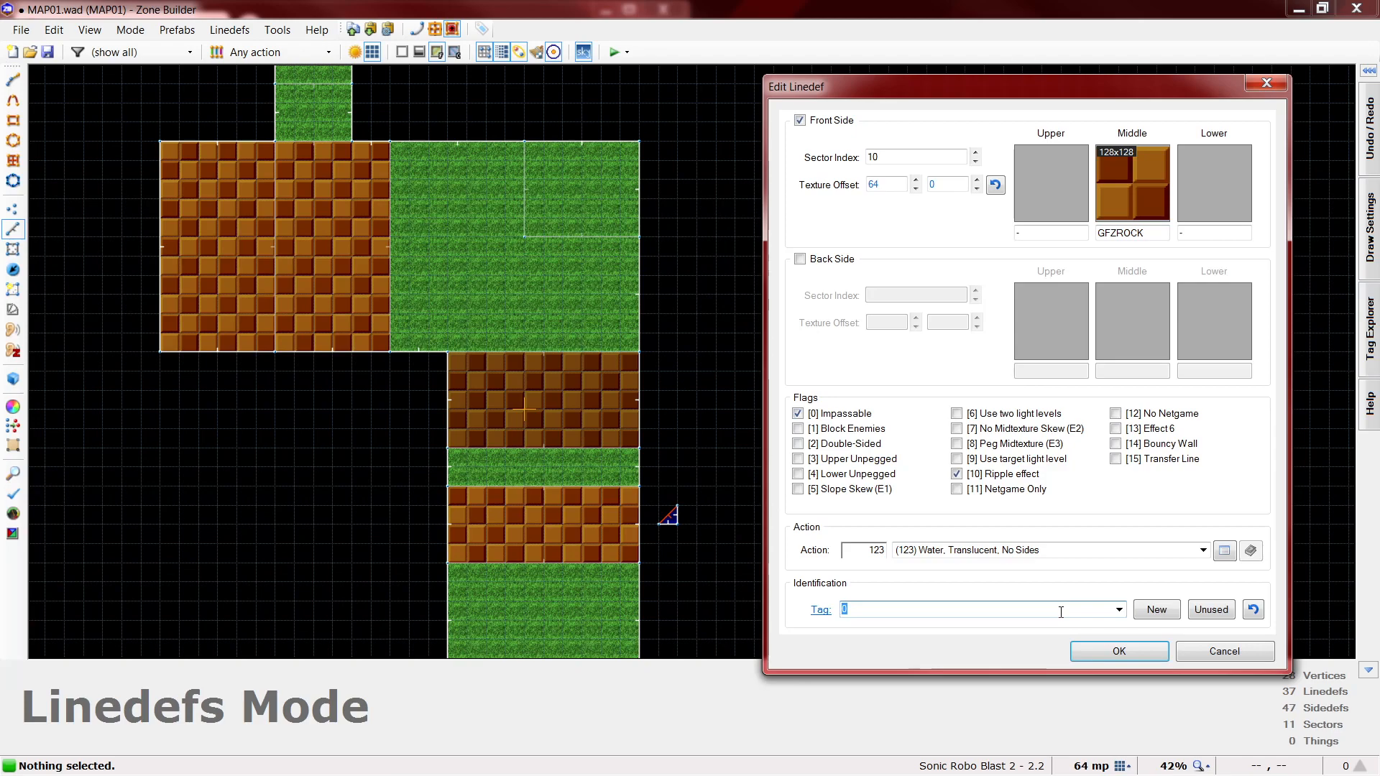
{"action": "key", "text": "Return"}
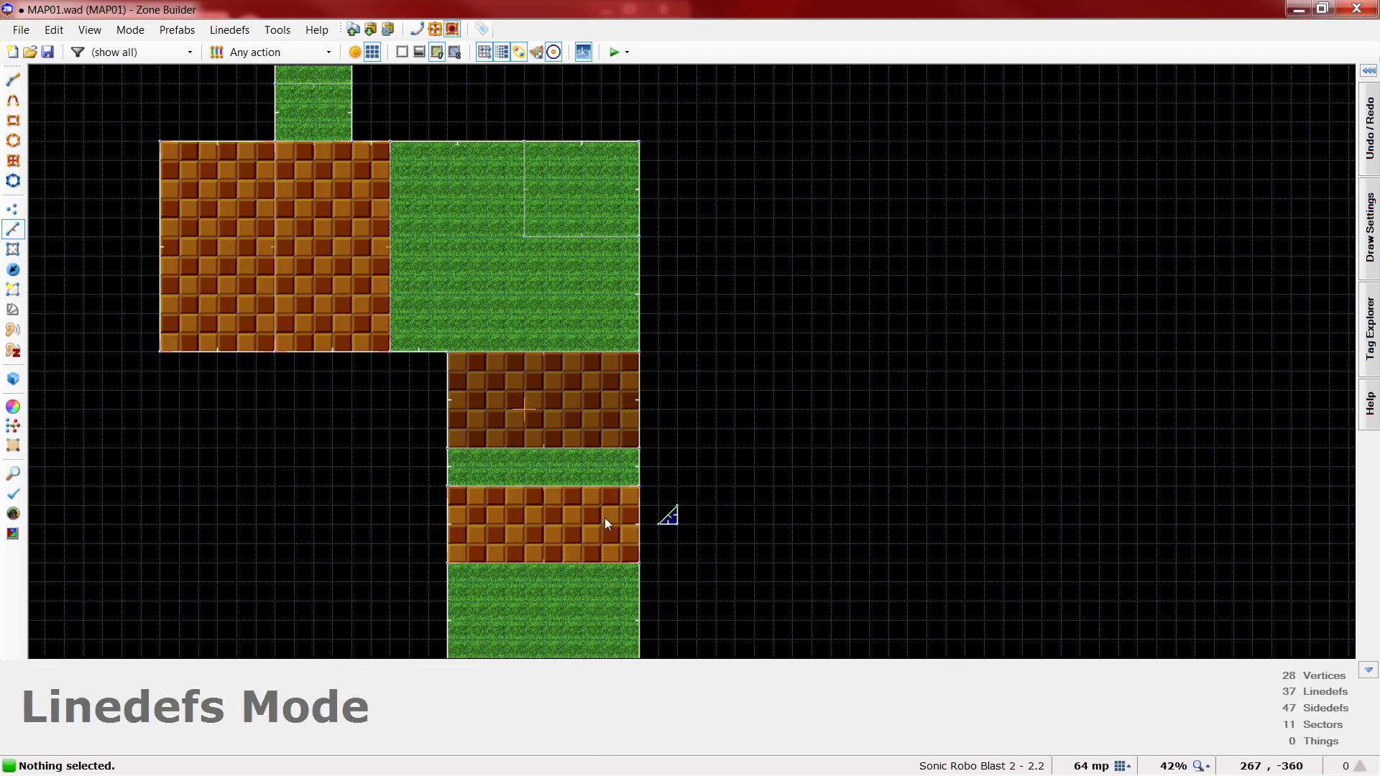
{"action": "key", "text": "w"}
- Turn off highlighting and examine the water surface and underside in the pits in the 3D view
{"action": "key", "text": "d"}
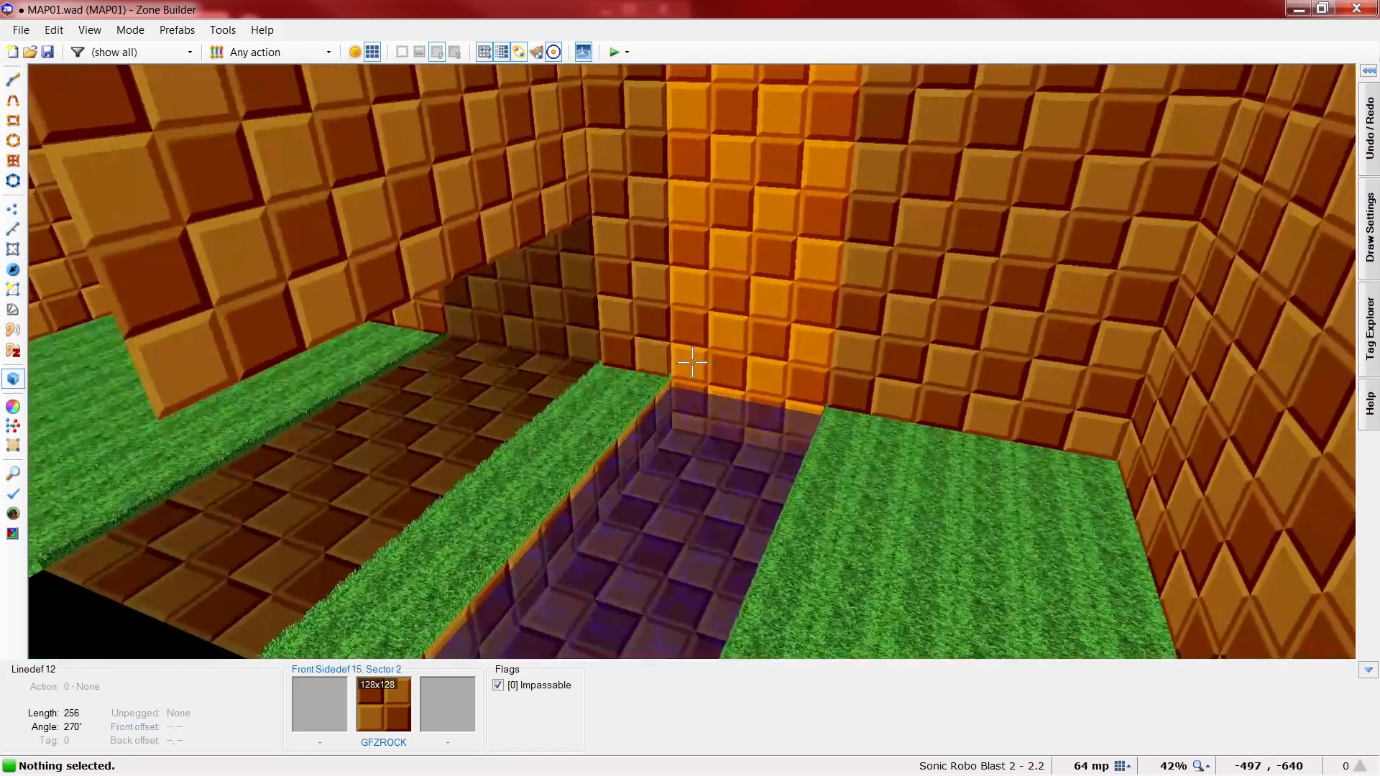
{"action": "key", "text": "h"}
{"action": "key", "text": "e"}
{"action": "key", "text": "d"}
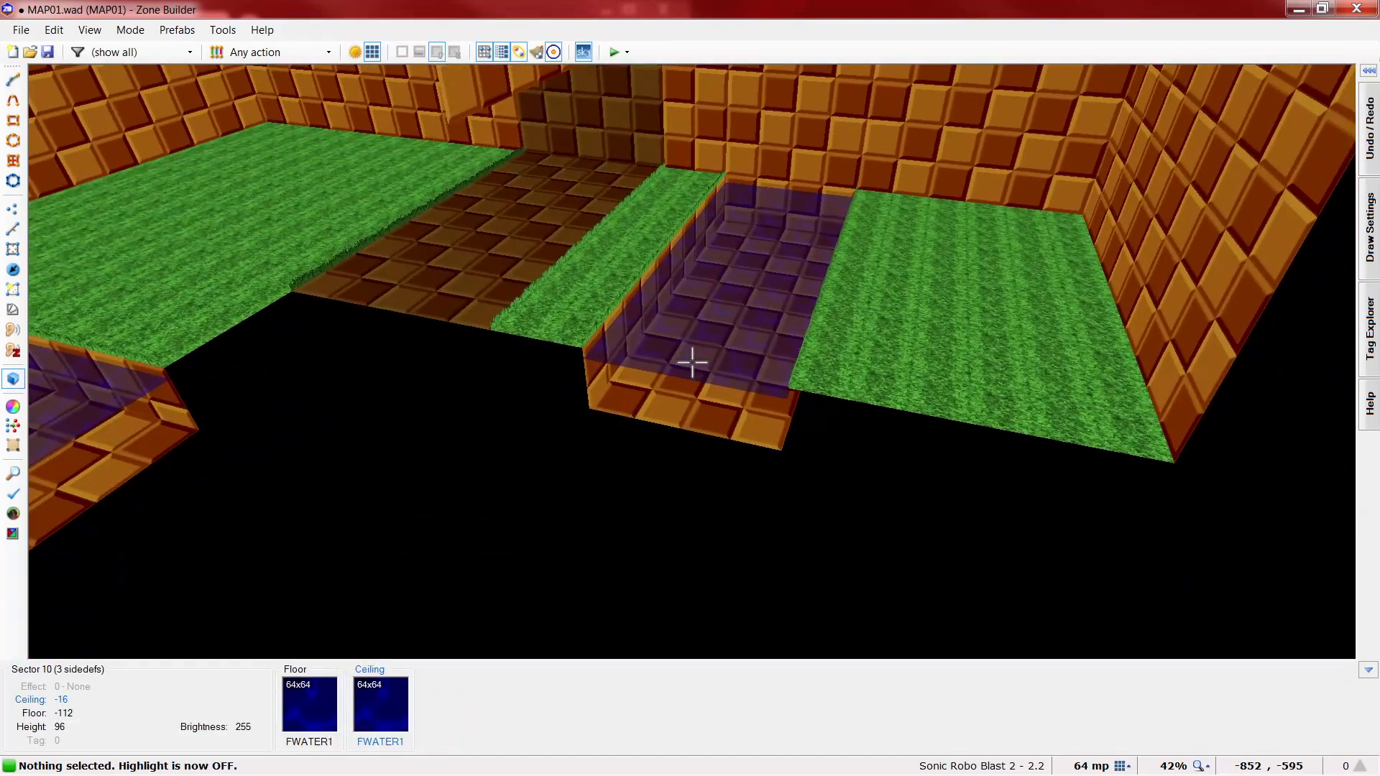
{"action": "key", "text": "e"}
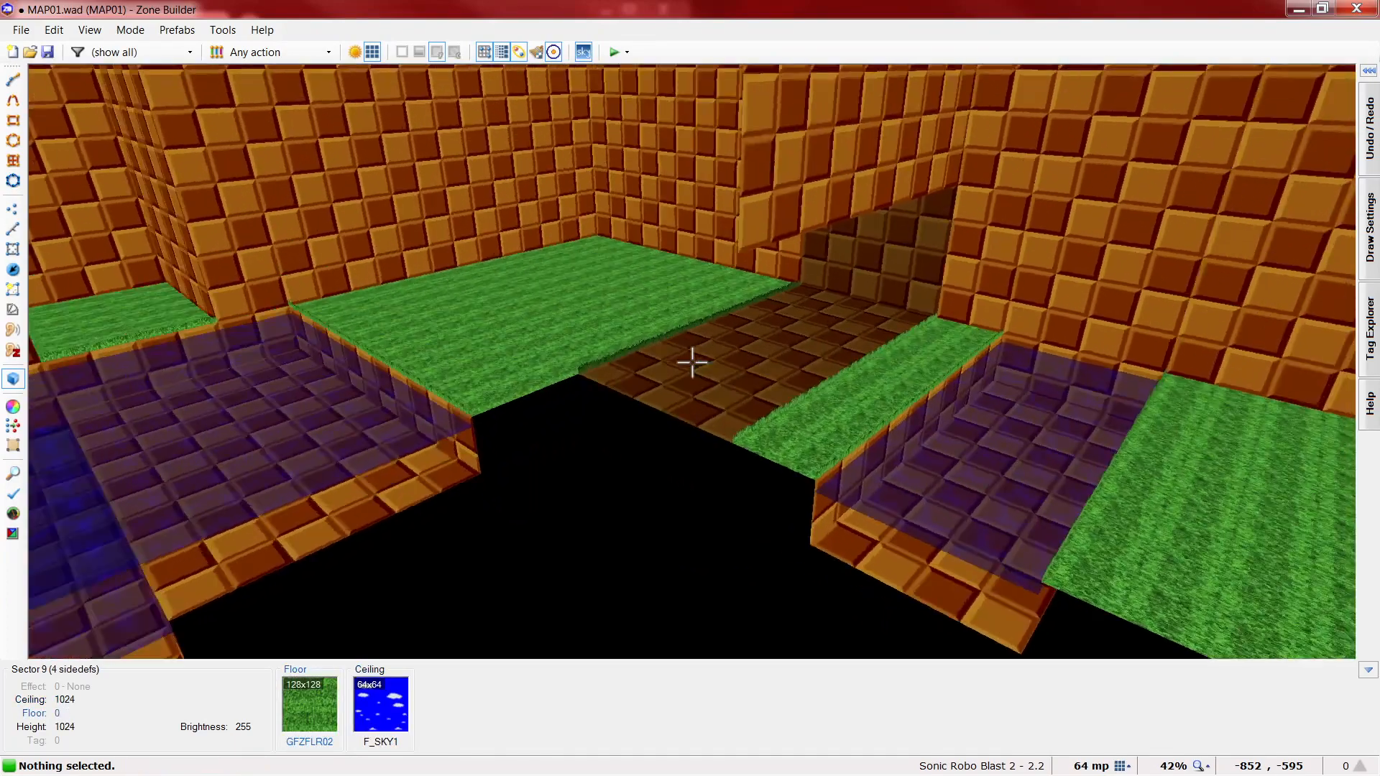
{"action": "key", "text": "e"}
{"action": "key", "text": "s"}
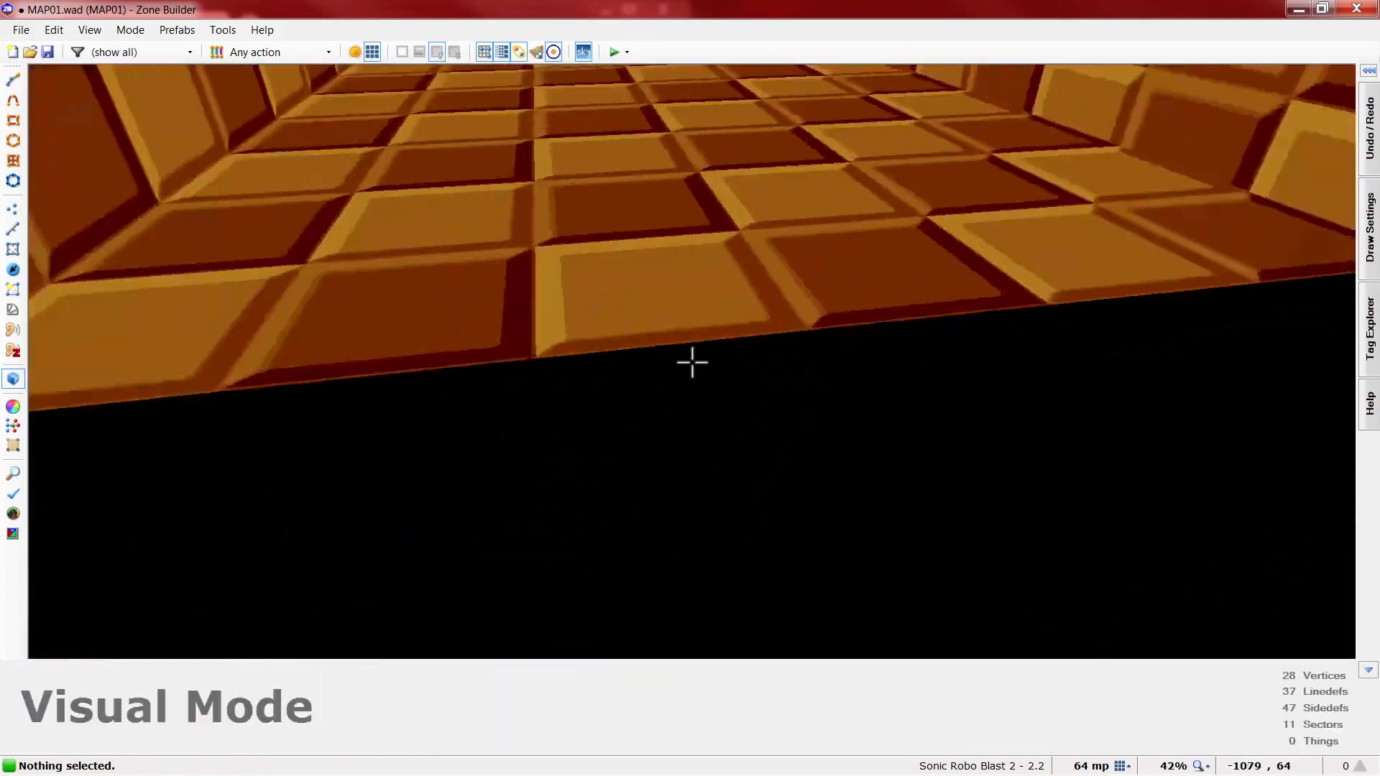
{"action": "key", "text": "d"}
{"action": "key", "text": "e"}
{"action": "key", "text": "d"}
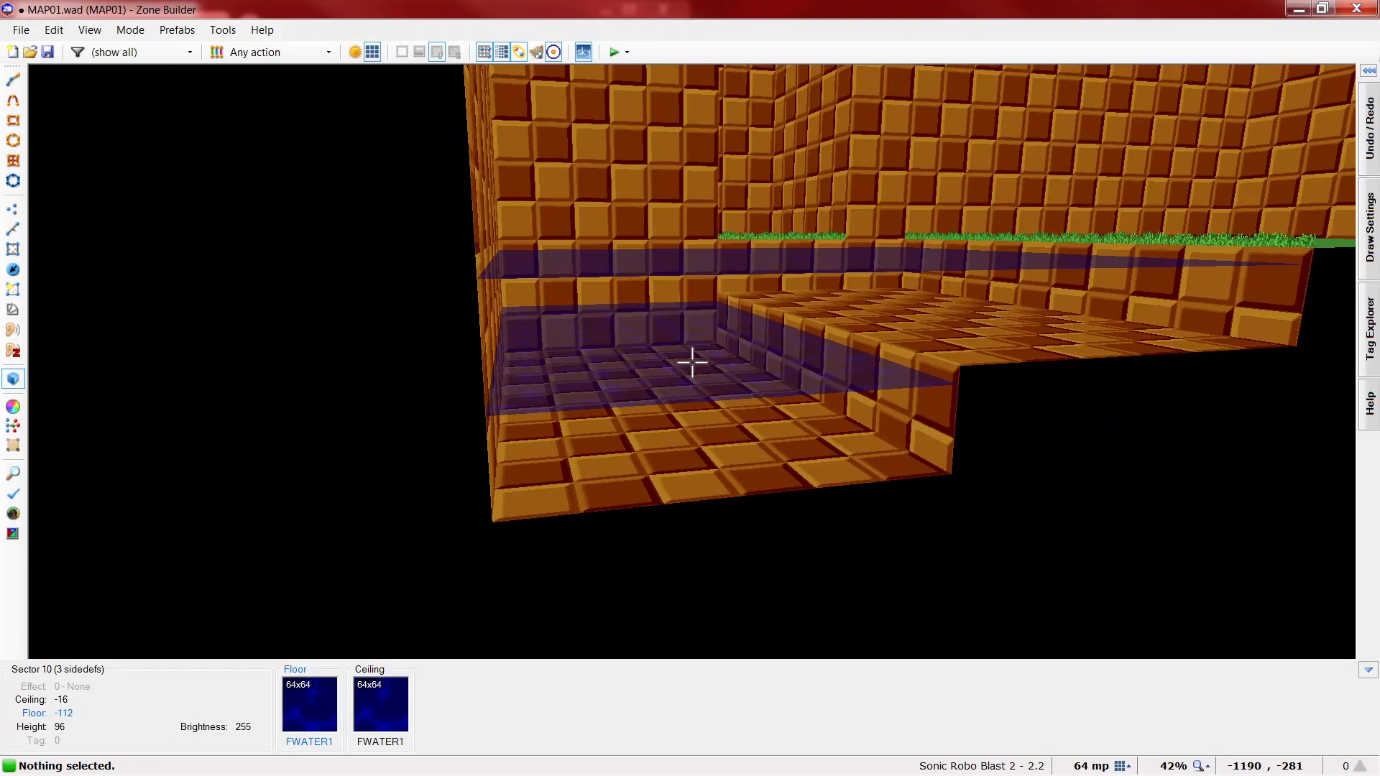
- Try lowering and raising the floor height of the water control sector directly in the 3D view
{"action": "scroll", "coordinate": [693, 362], "scroll_direction": "down", "scroll_amount": 1}
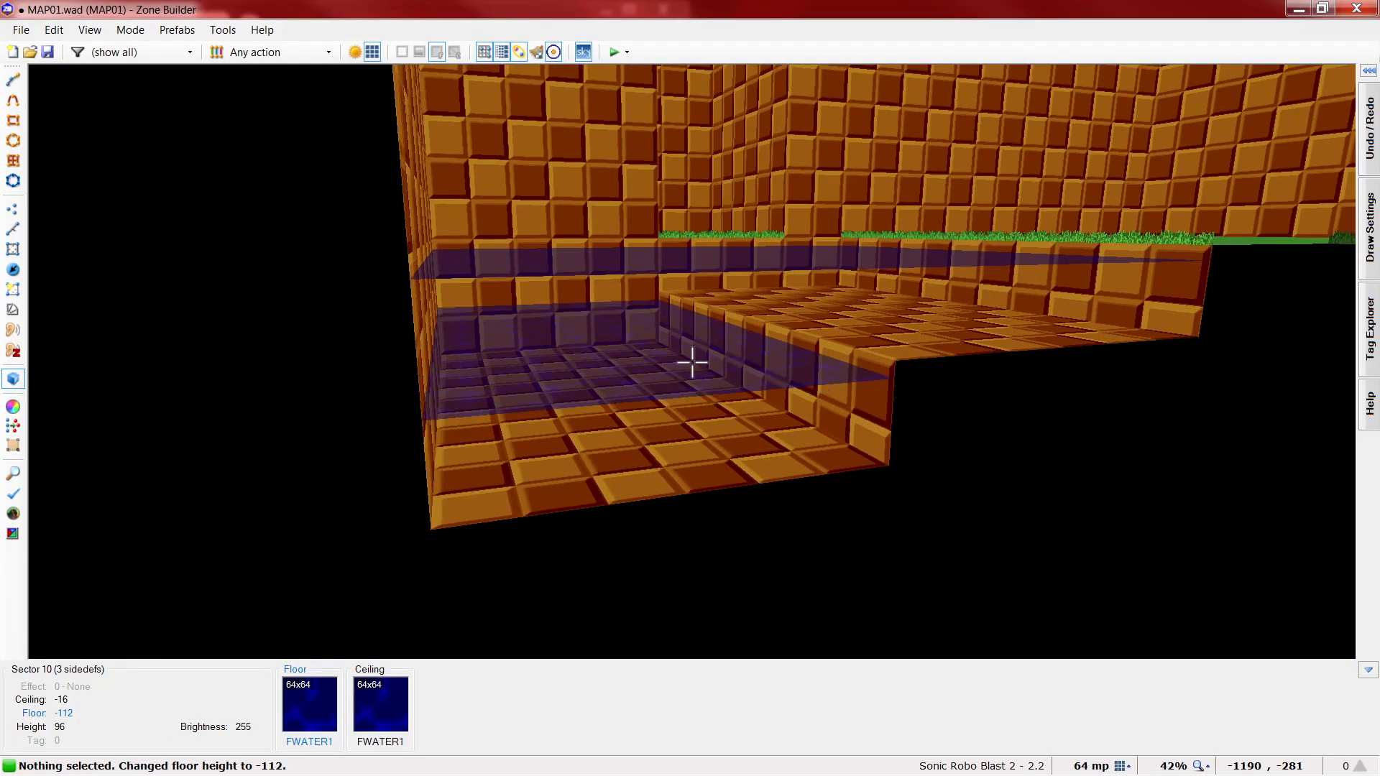
{"action": "key", "text": "d"}
{"action": "key", "text": "s"}
{"action": "key", "text": "e"}
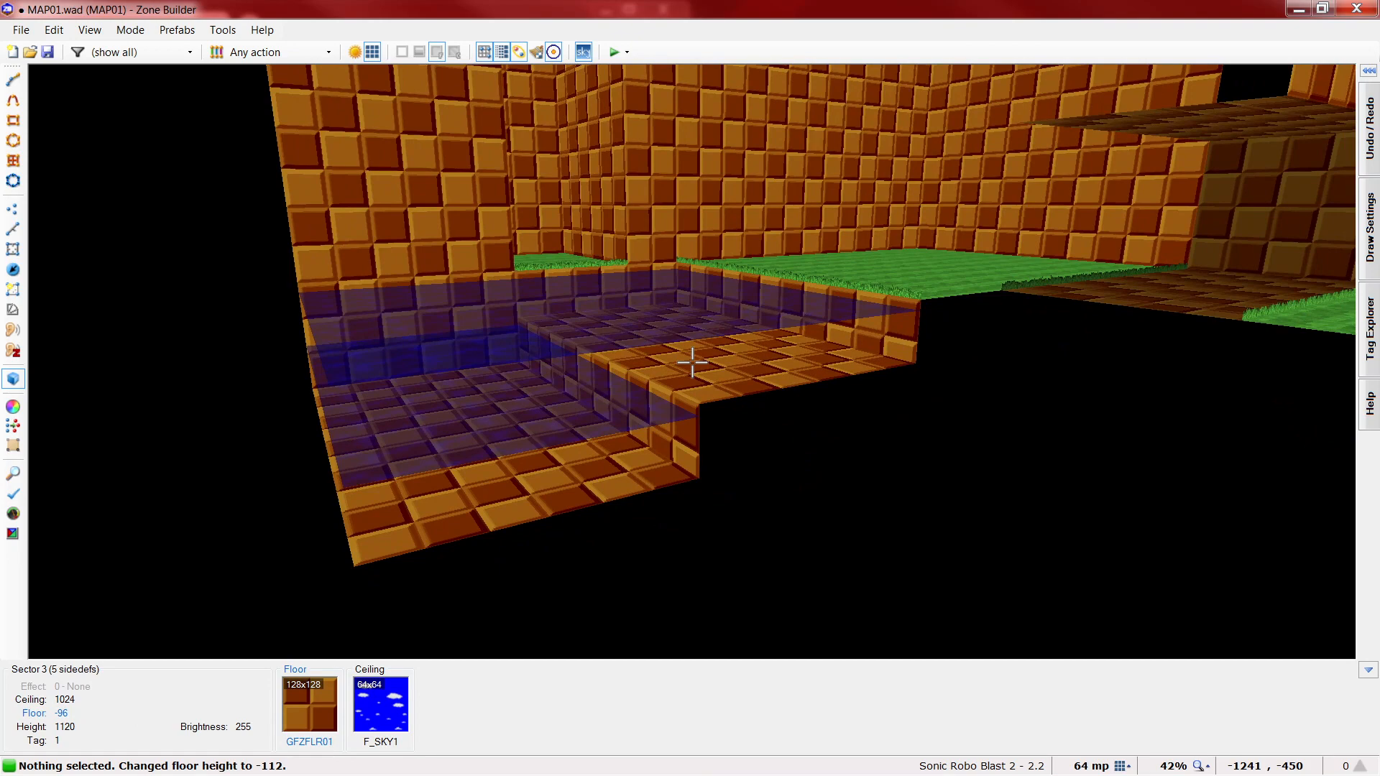
{"action": "key", "text": "e"}
{"action": "scroll", "coordinate": [692, 362], "scroll_direction": "down", "scroll_amount": 6}
{"action": "scroll", "coordinate": [692, 361], "scroll_direction": "up", "scroll_amount": 6}
{"action": "scroll", "coordinate": [692, 362], "scroll_direction": "down", "scroll_amount": 4}
{"action": "scroll", "coordinate": [692, 361], "scroll_direction": "up", "scroll_amount": 4}
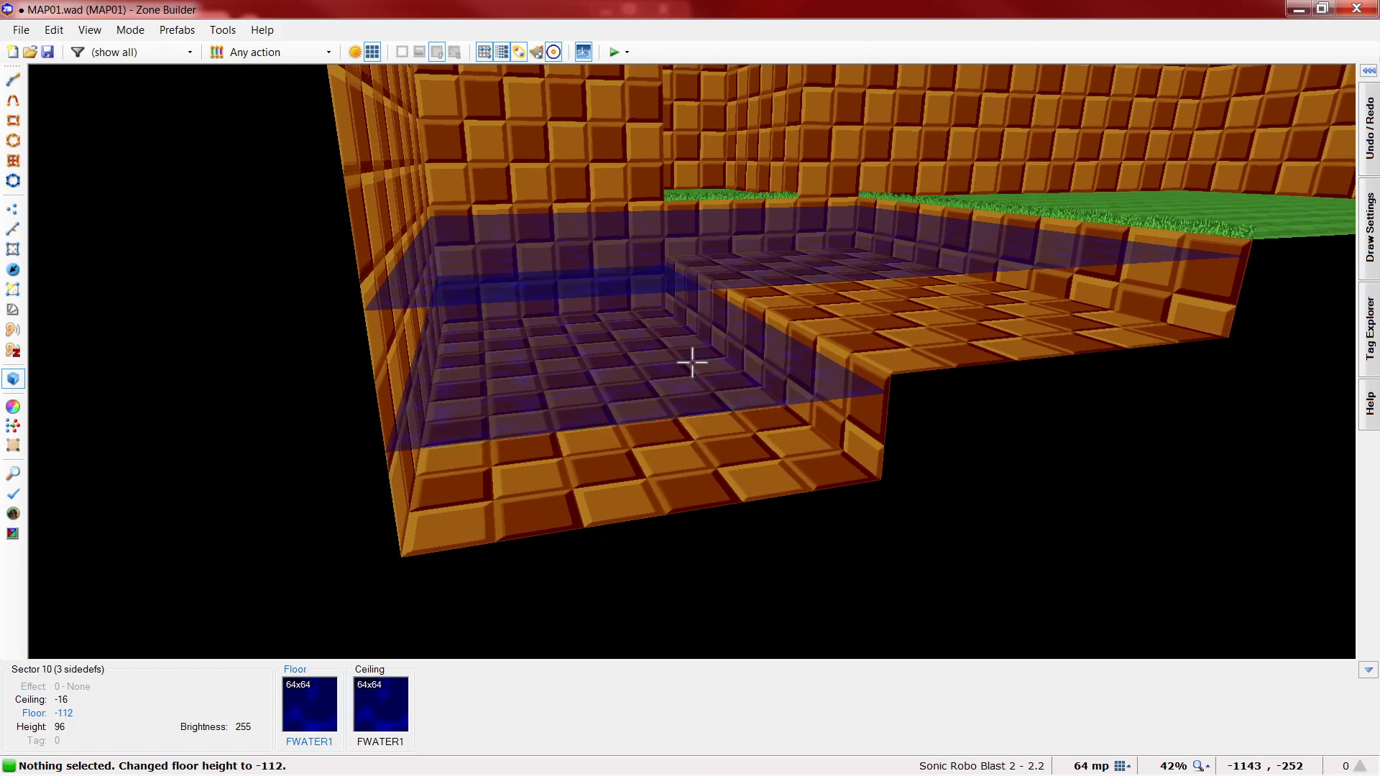
- Edit the water control sector's properties and set its floor height to -208
{"action": "right_click", "coordinate": [692, 362]}
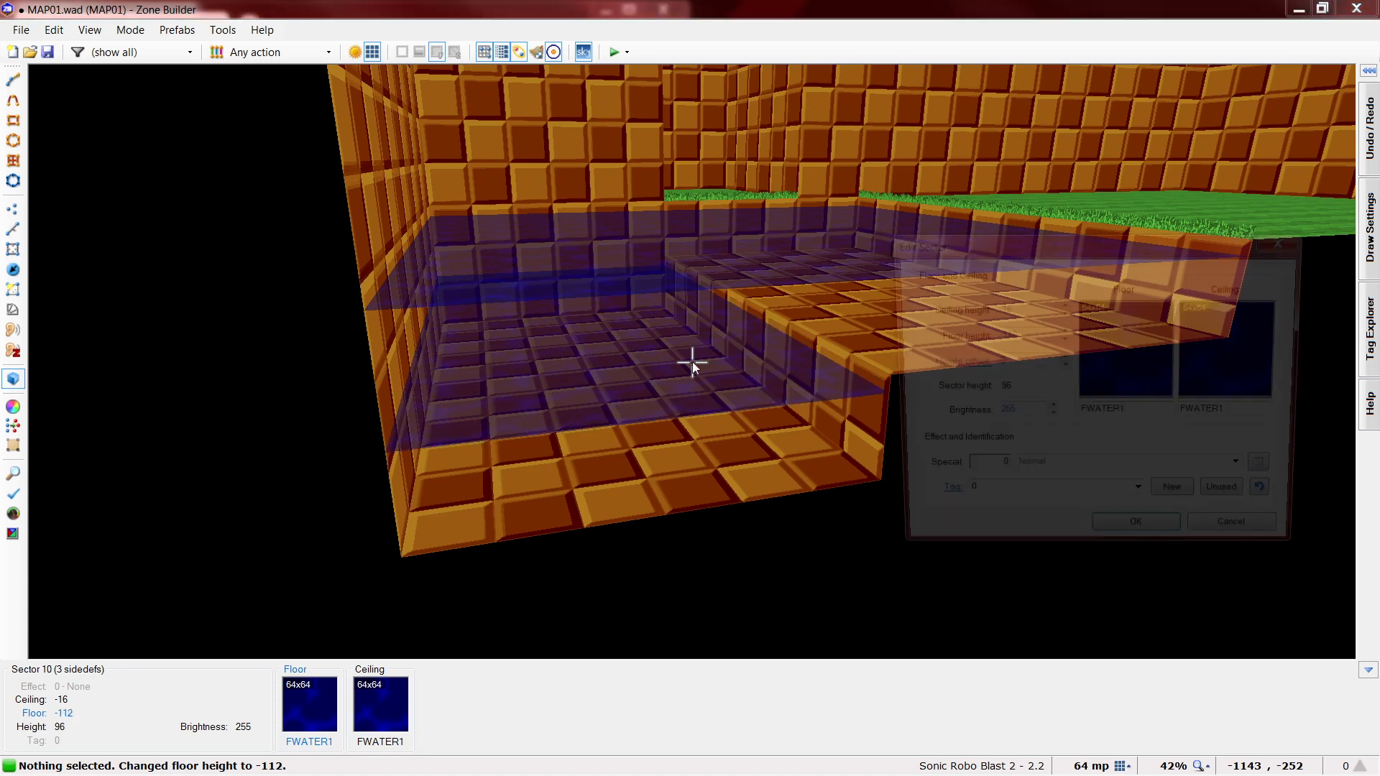
{"action": "scroll", "coordinate": [1025, 332], "scroll_direction": "down", "scroll_amount": 5}
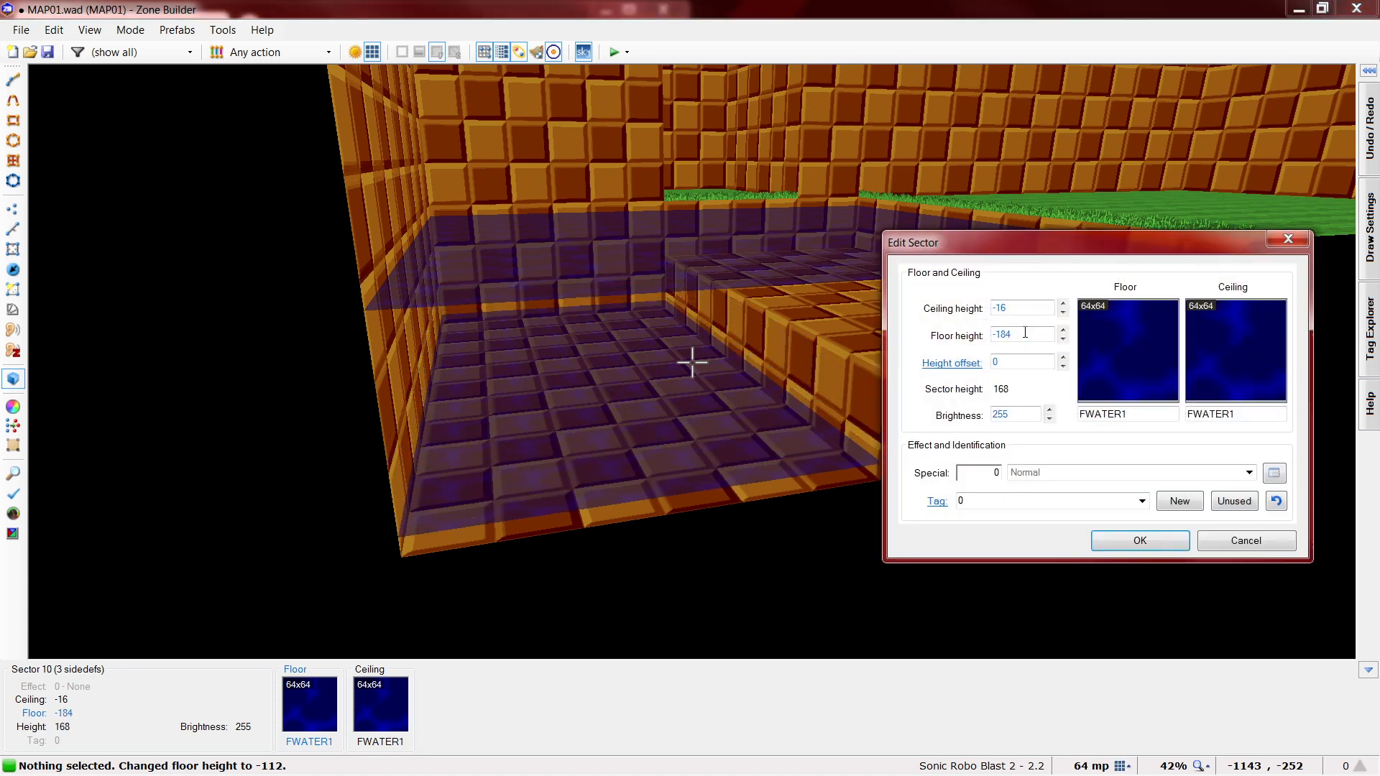
{"action": "left_click", "coordinate": [1143, 541]}
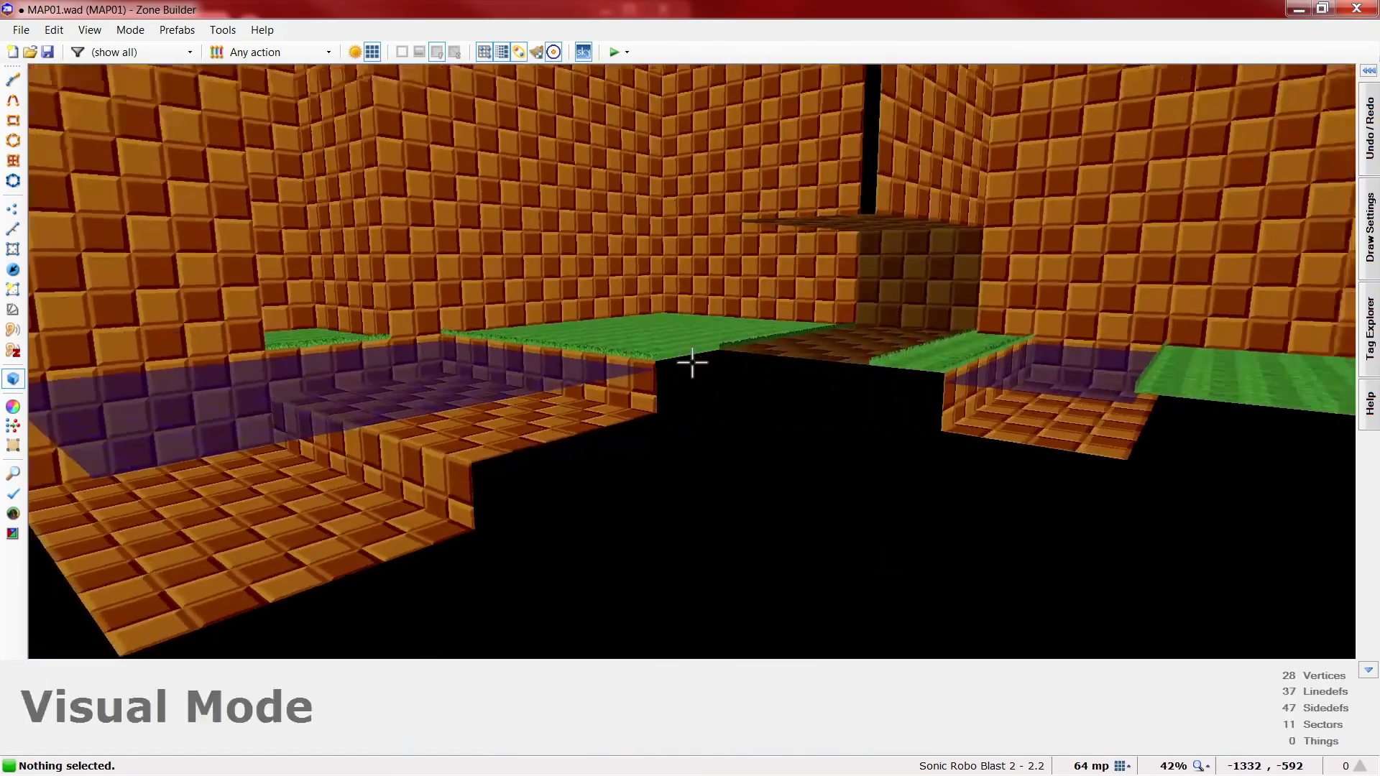
- Set the water control sector's brightness to 192
{"action": "key", "text": "f"}
{"action": "right_click", "coordinate": [692, 362]}
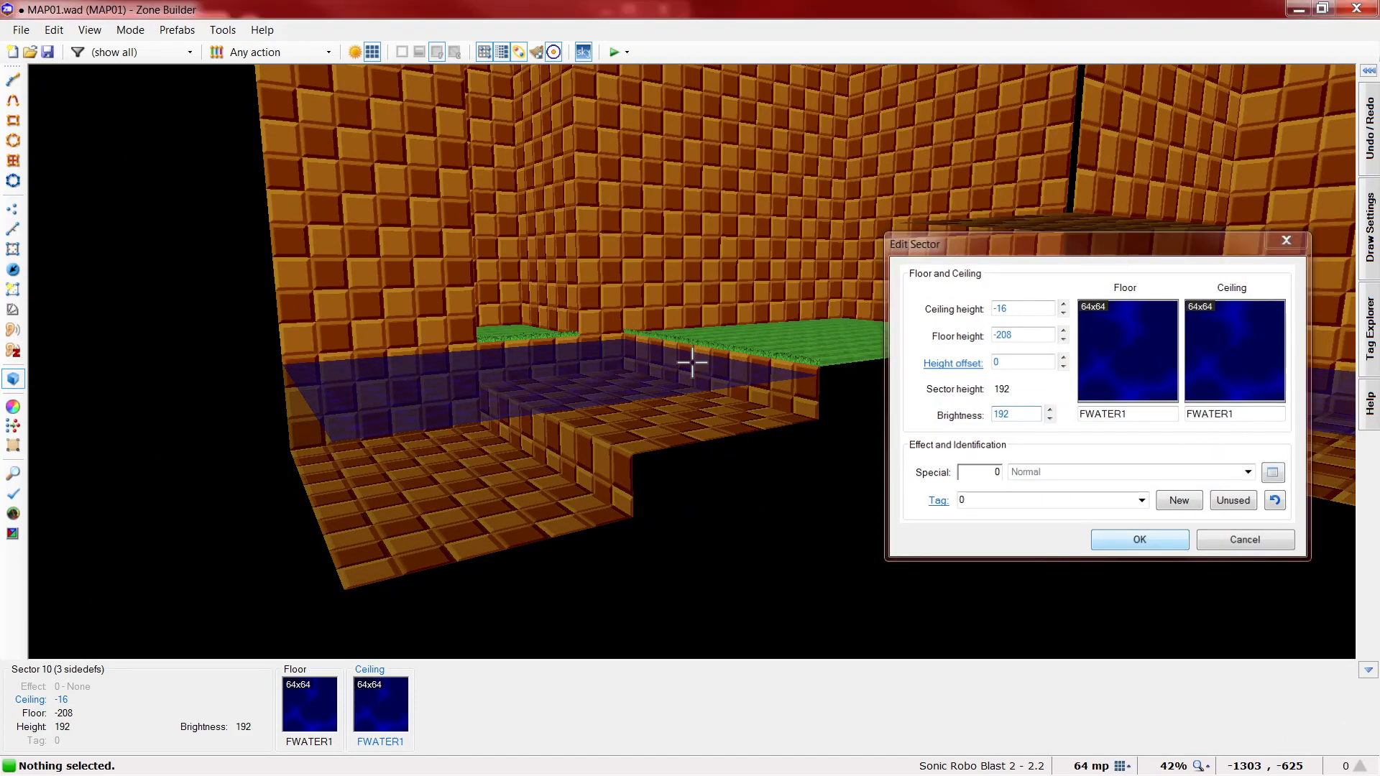
- Apply the water control sector's brightness of 192 and turn highlighting back on
{"action": "left_click", "coordinate": [1139, 546]}
{"action": "key", "text": "s"}
{"action": "key", "text": "h"}
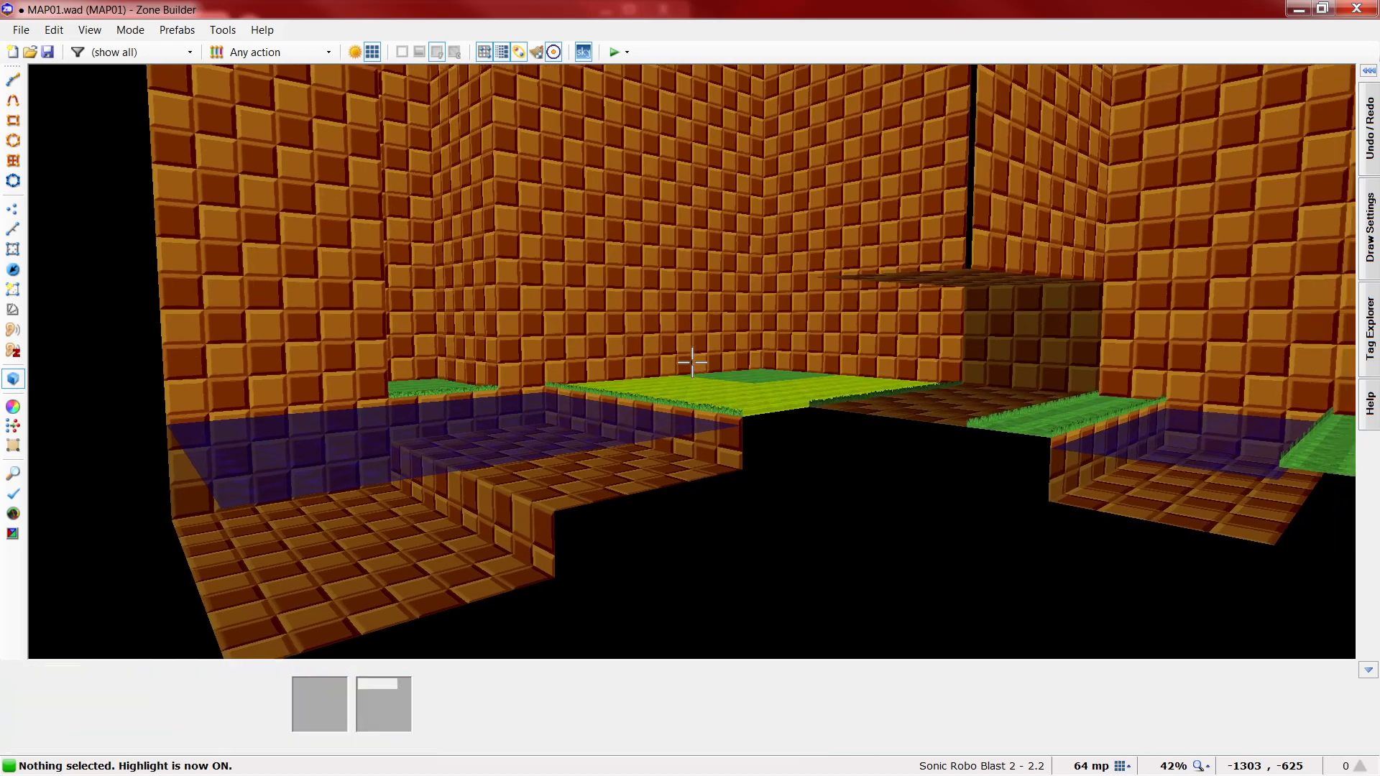
- Select the six grass floors in the 3D view, set their sectors' brightness to 240, and clear the selection
{"action": "key", "text": "w"}
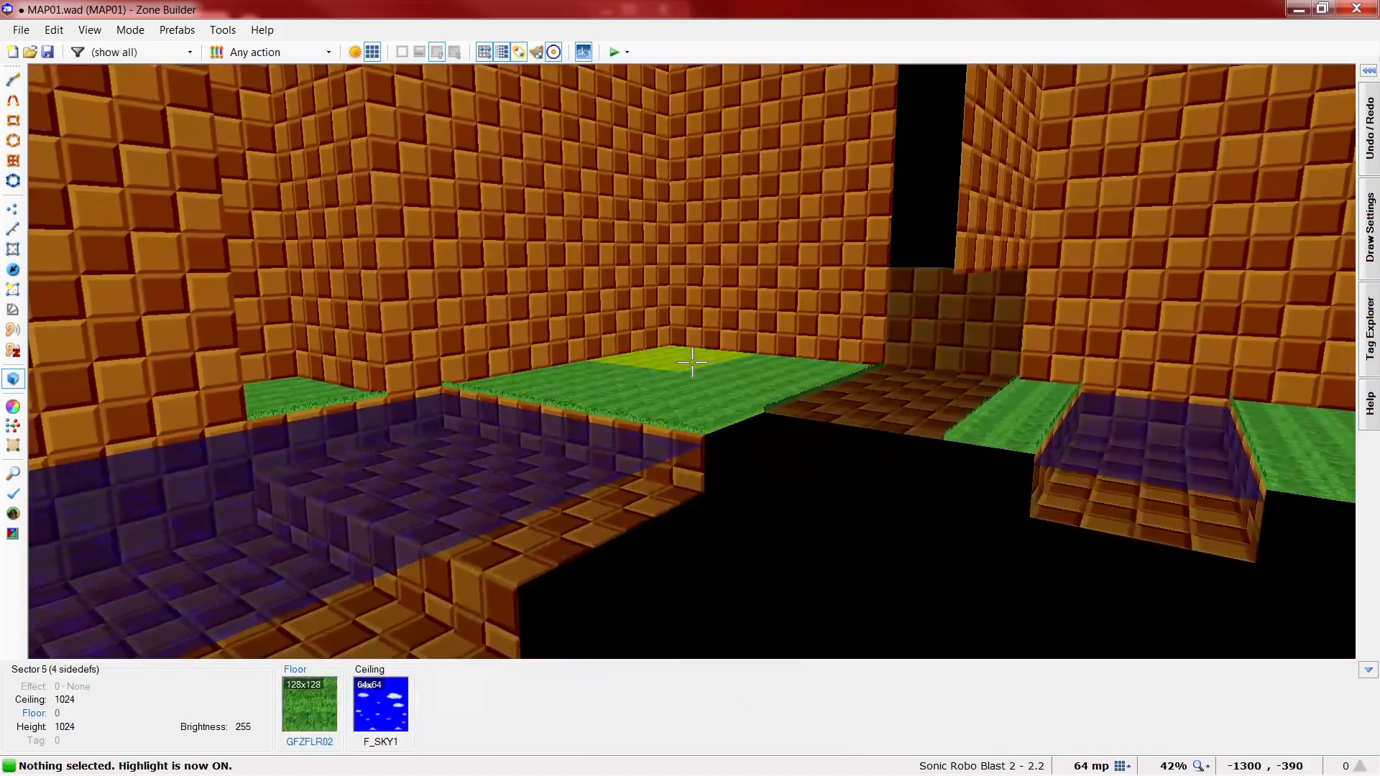
{"action": "key", "text": "e"}
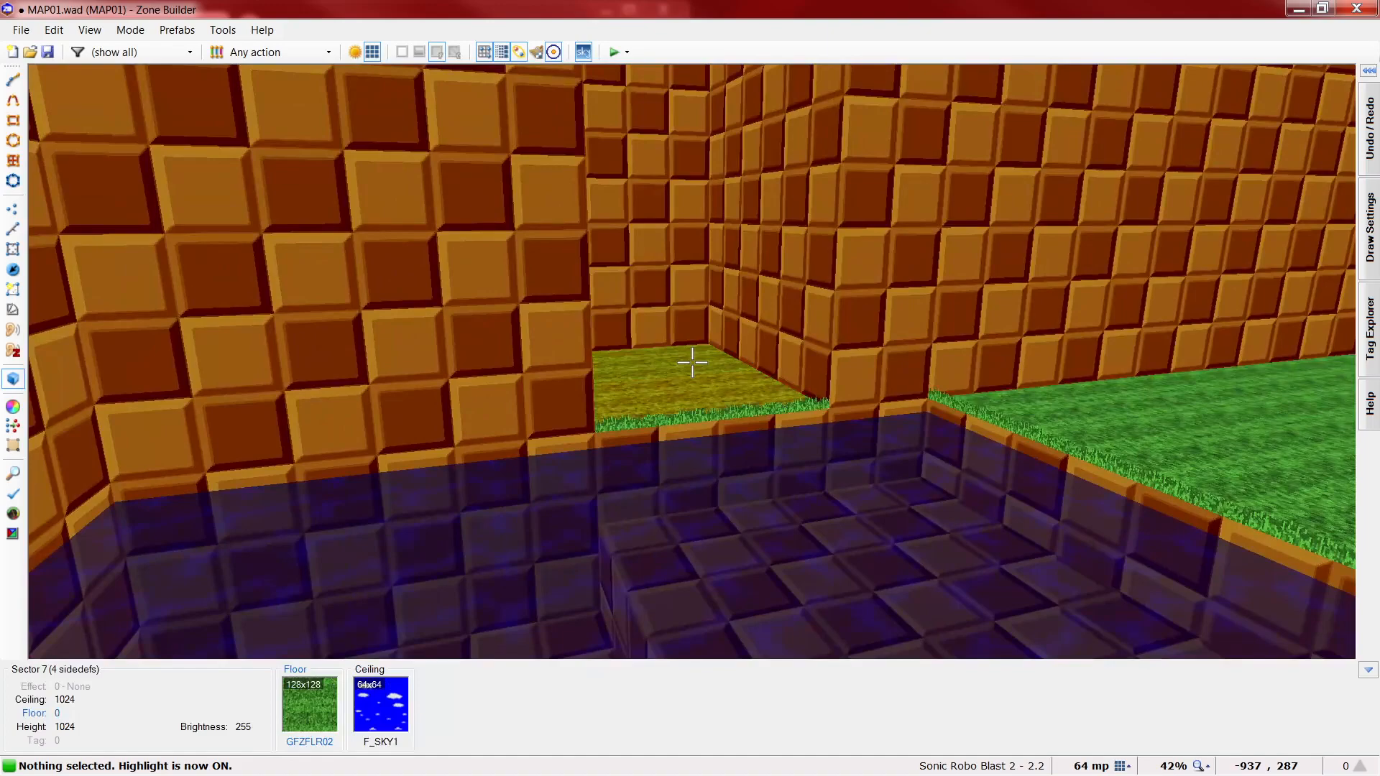
{"action": "left_click", "coordinate": [692, 363]}
{"action": "left_click", "coordinate": [692, 363]}
{"action": "key", "text": "d"}
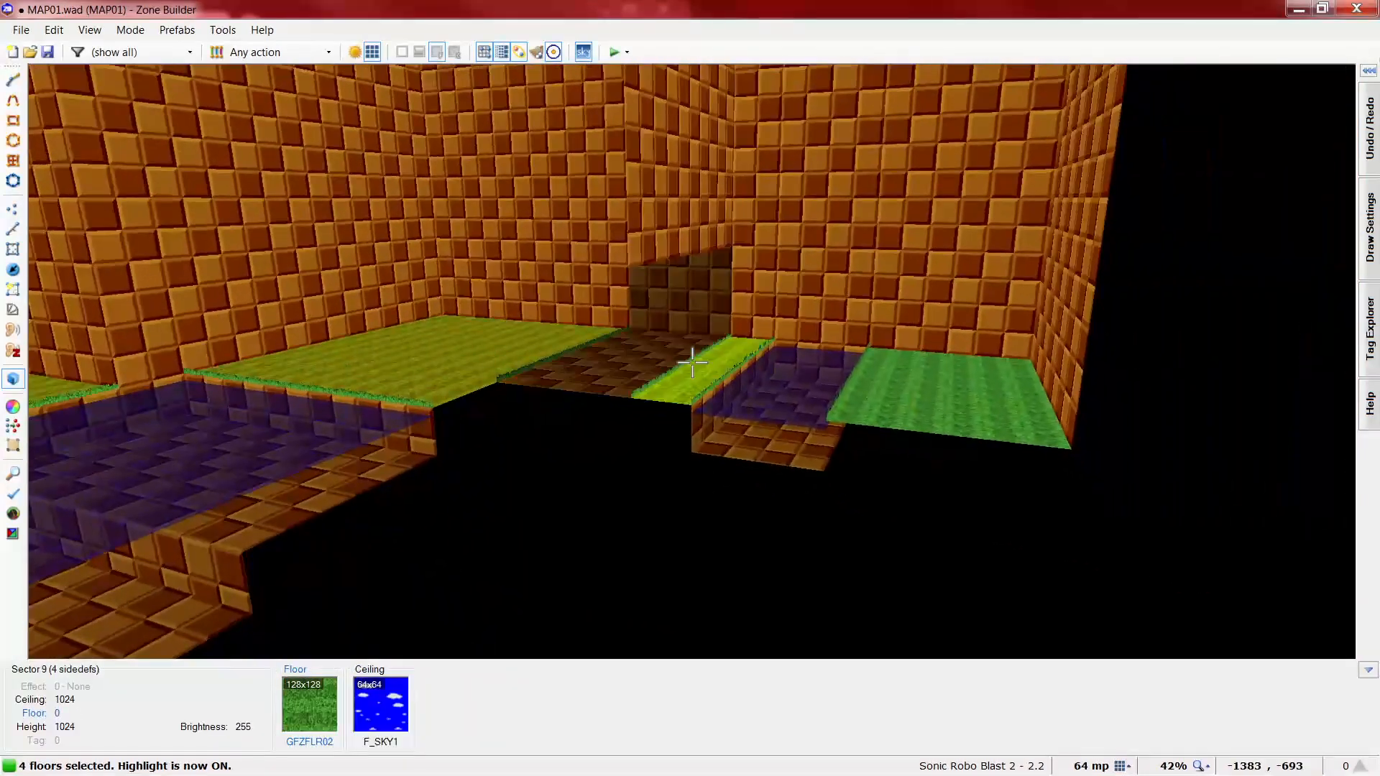
{"action": "left_click", "coordinate": [692, 363]}
{"action": "key", "text": "d"}
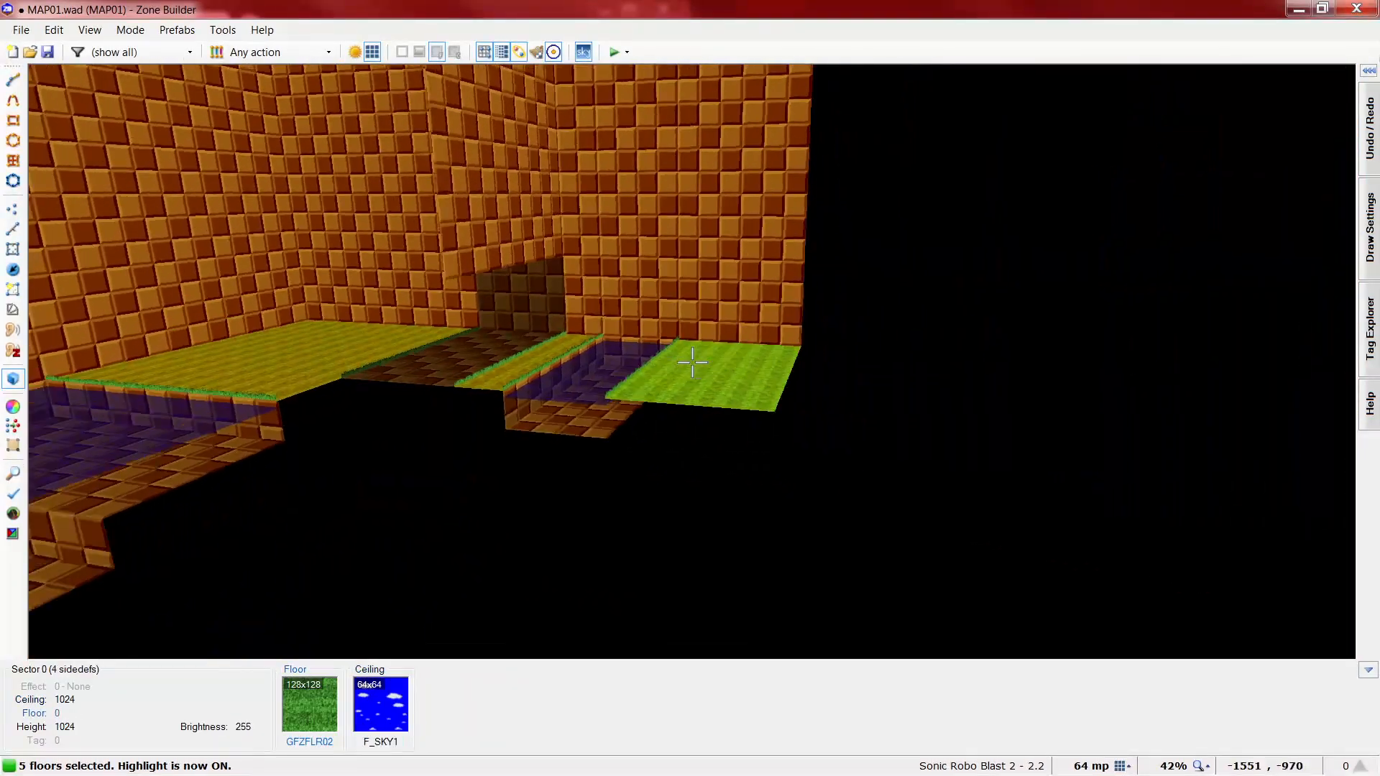
{"action": "key", "text": "s"}
{"action": "left_click", "coordinate": [693, 363]}
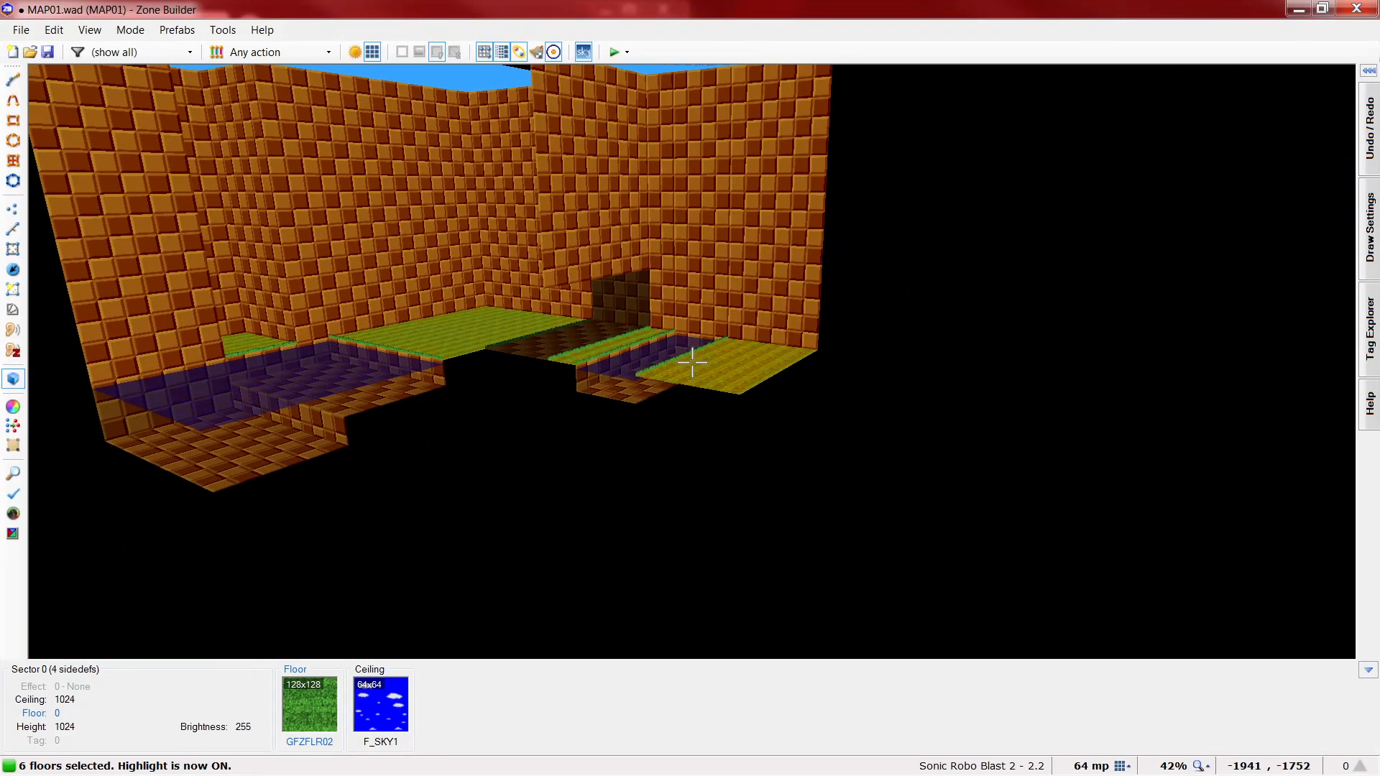
{"action": "right_click", "coordinate": [693, 363]}
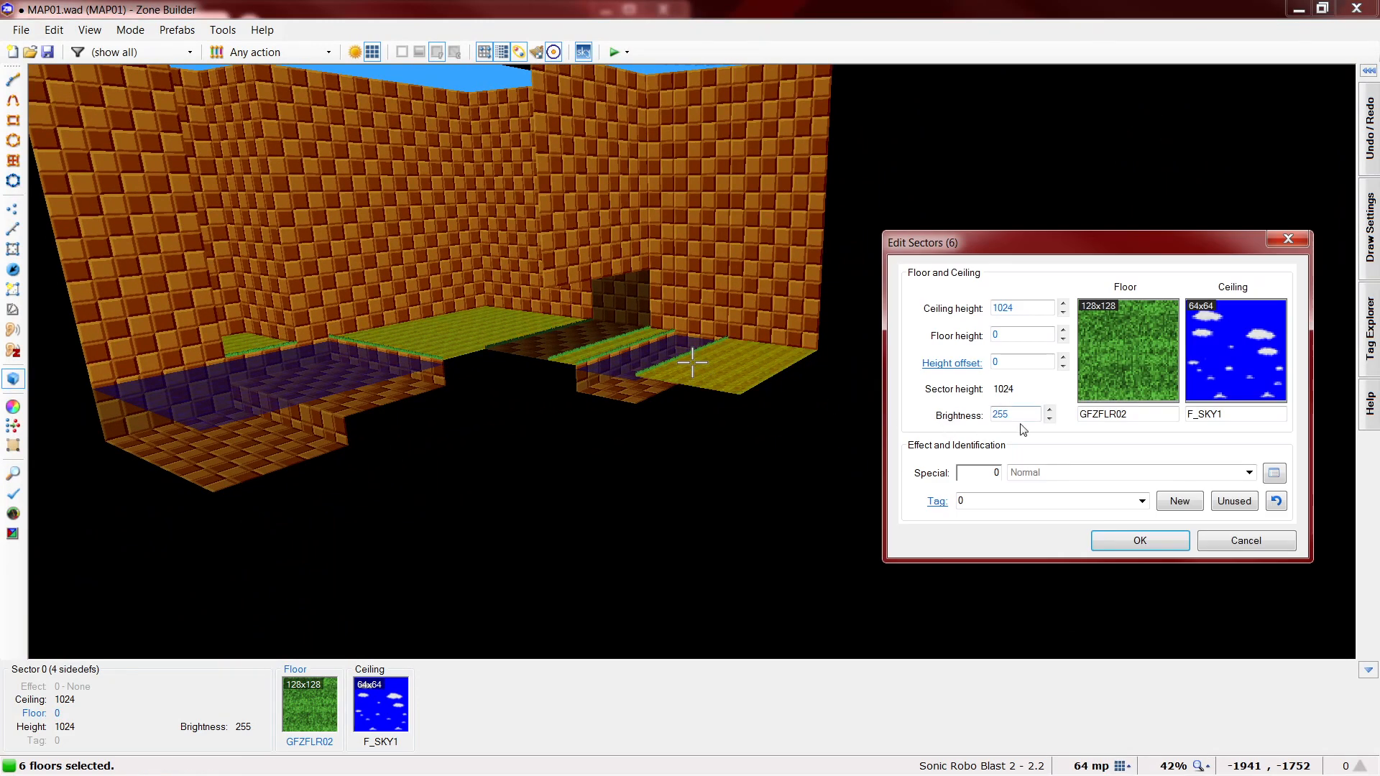
{"action": "type", "text": "240"}
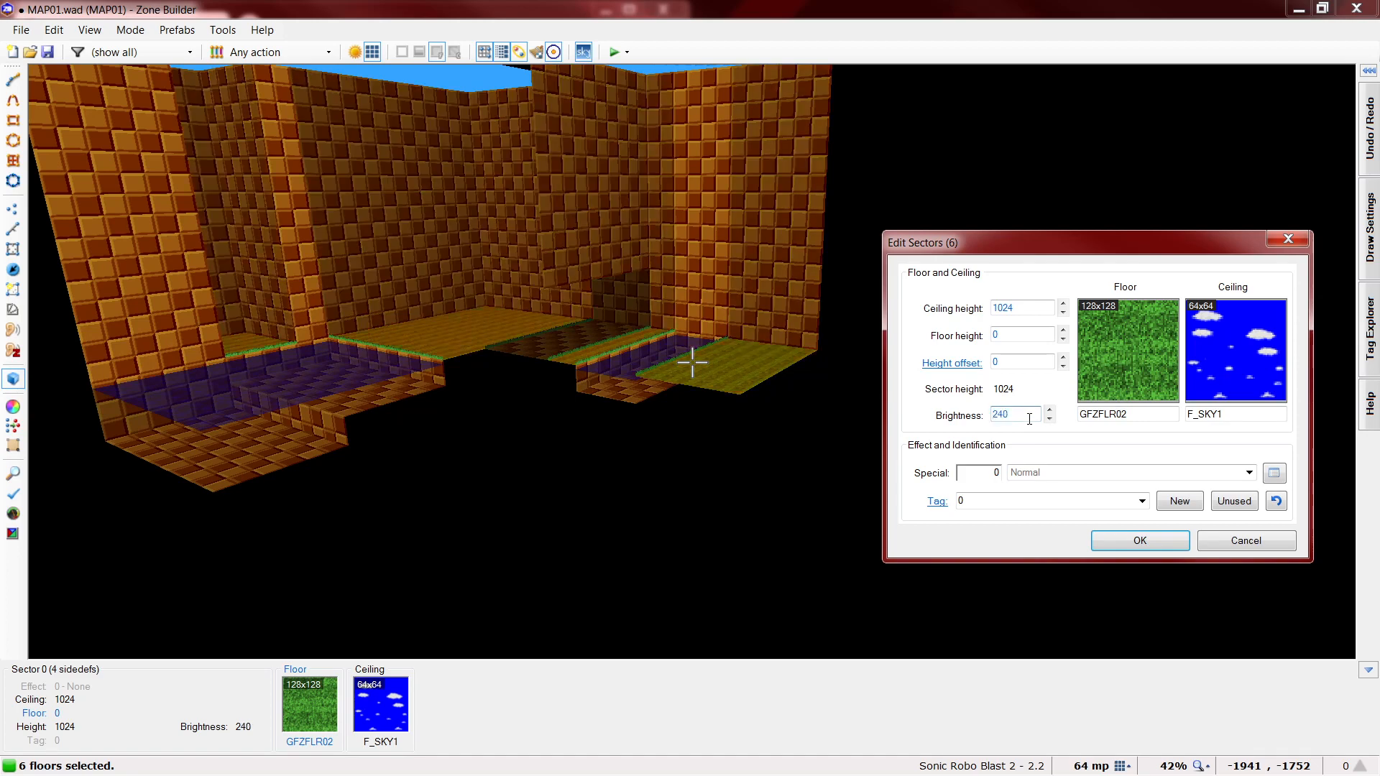
{"action": "left_click", "coordinate": [1140, 540]}
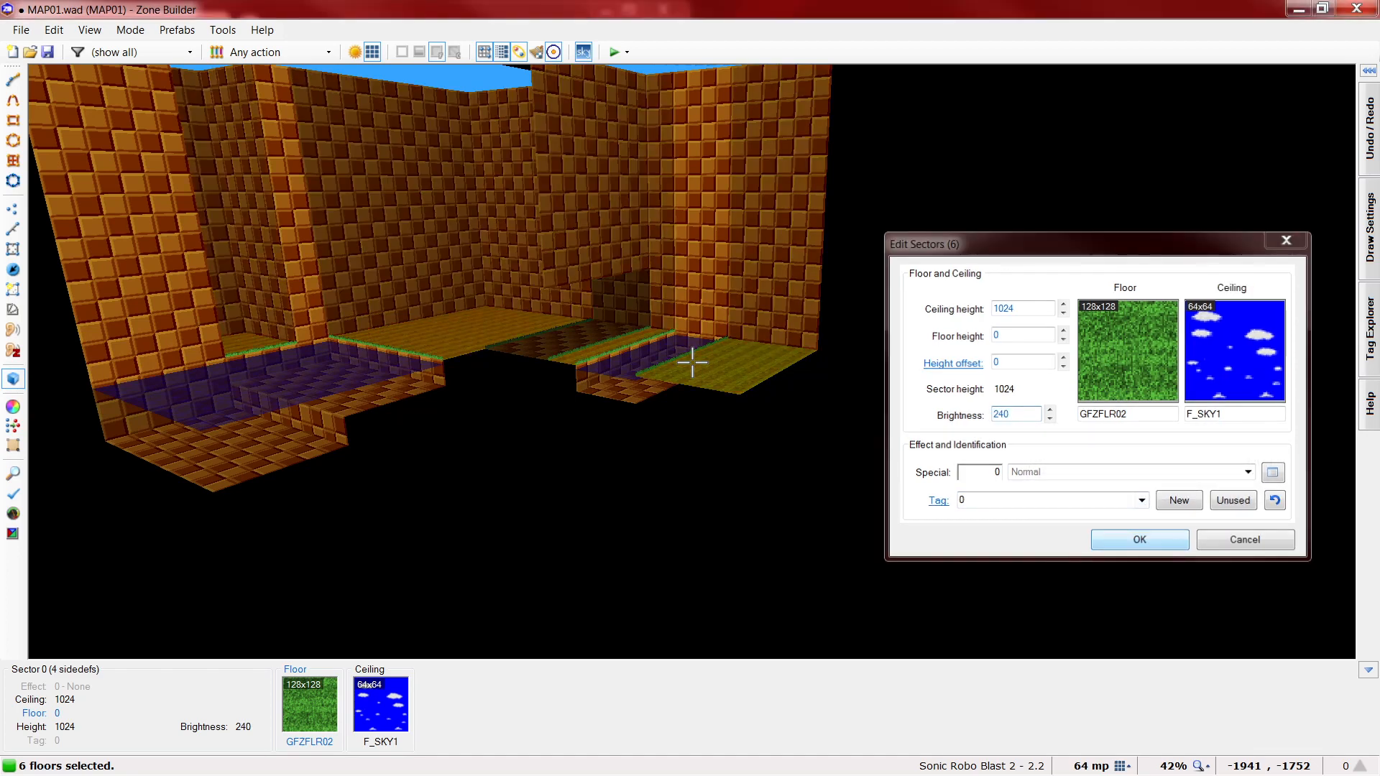
{"action": "key", "text": "s"}
{"action": "key", "text": "c"}
- Lower the brightness of the pit sectors to 240 directly in the 3D view
{"action": "key", "text": "e"}
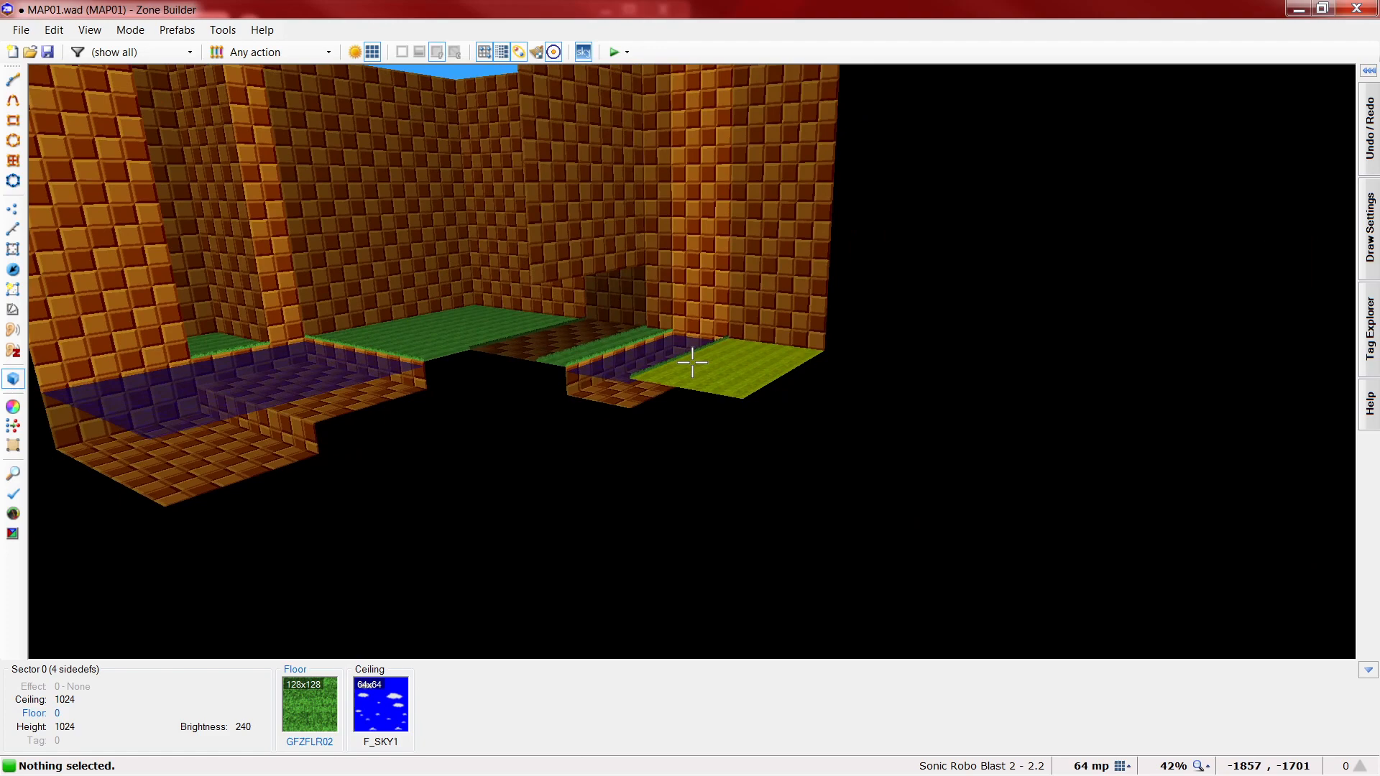
{"action": "scroll", "coordinate": [692, 363], "scroll_direction": "up", "scroll_amount": 1, "text": "ctrl"}
{"action": "scroll", "coordinate": [692, 363], "scroll_direction": "down", "scroll_amount": 1, "text": "ctrl"}
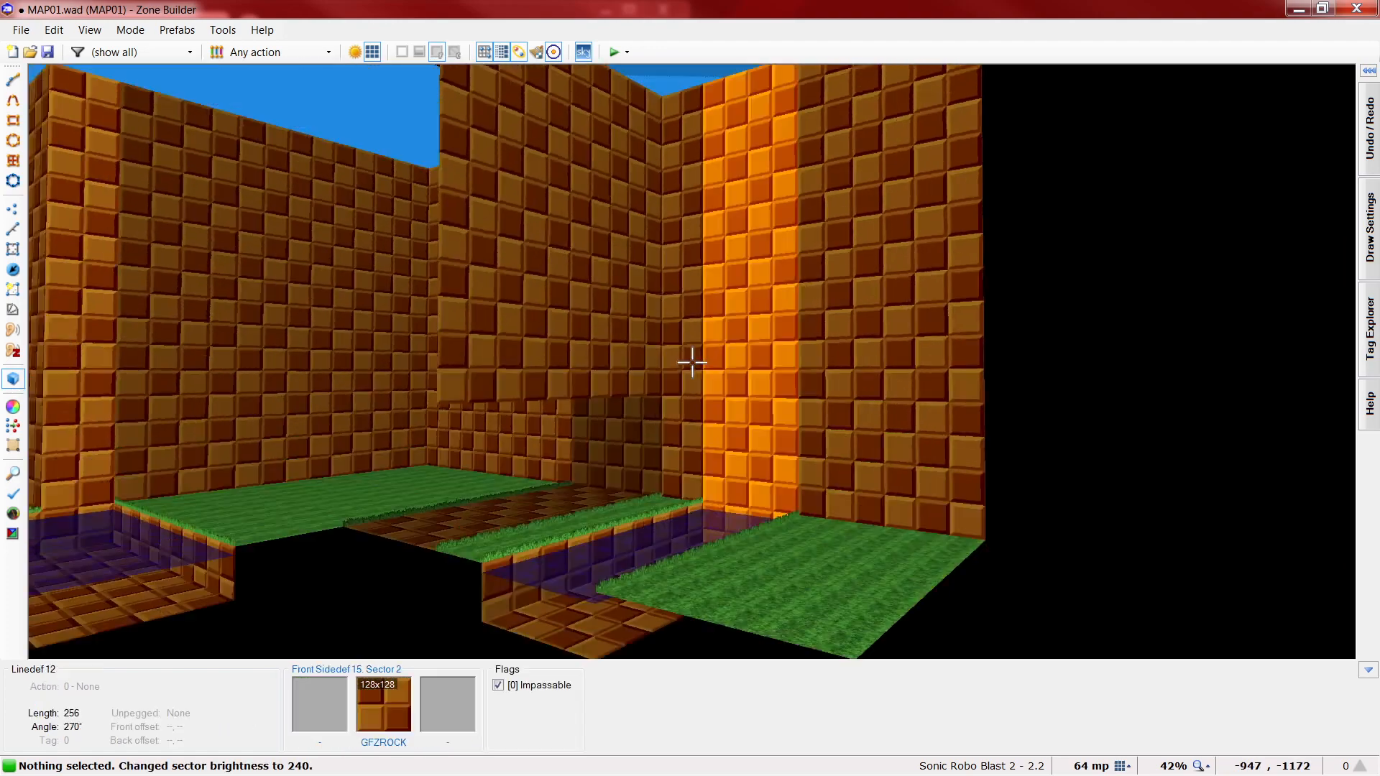
{"action": "key", "text": "e"}
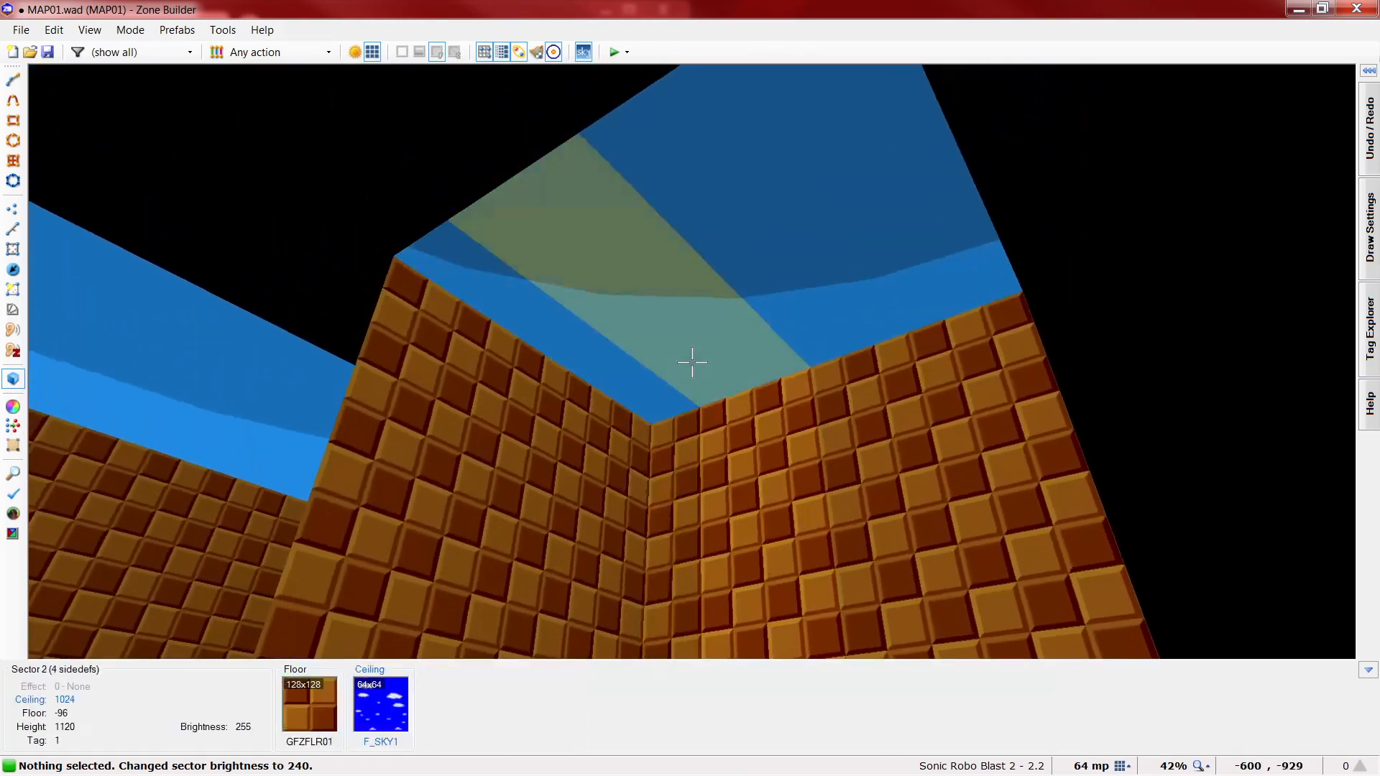
{"action": "scroll", "coordinate": [692, 363], "scroll_direction": "down", "scroll_amount": 1, "text": "ctrl"}
{"action": "key", "text": "s"}
{"action": "key", "text": "e"}
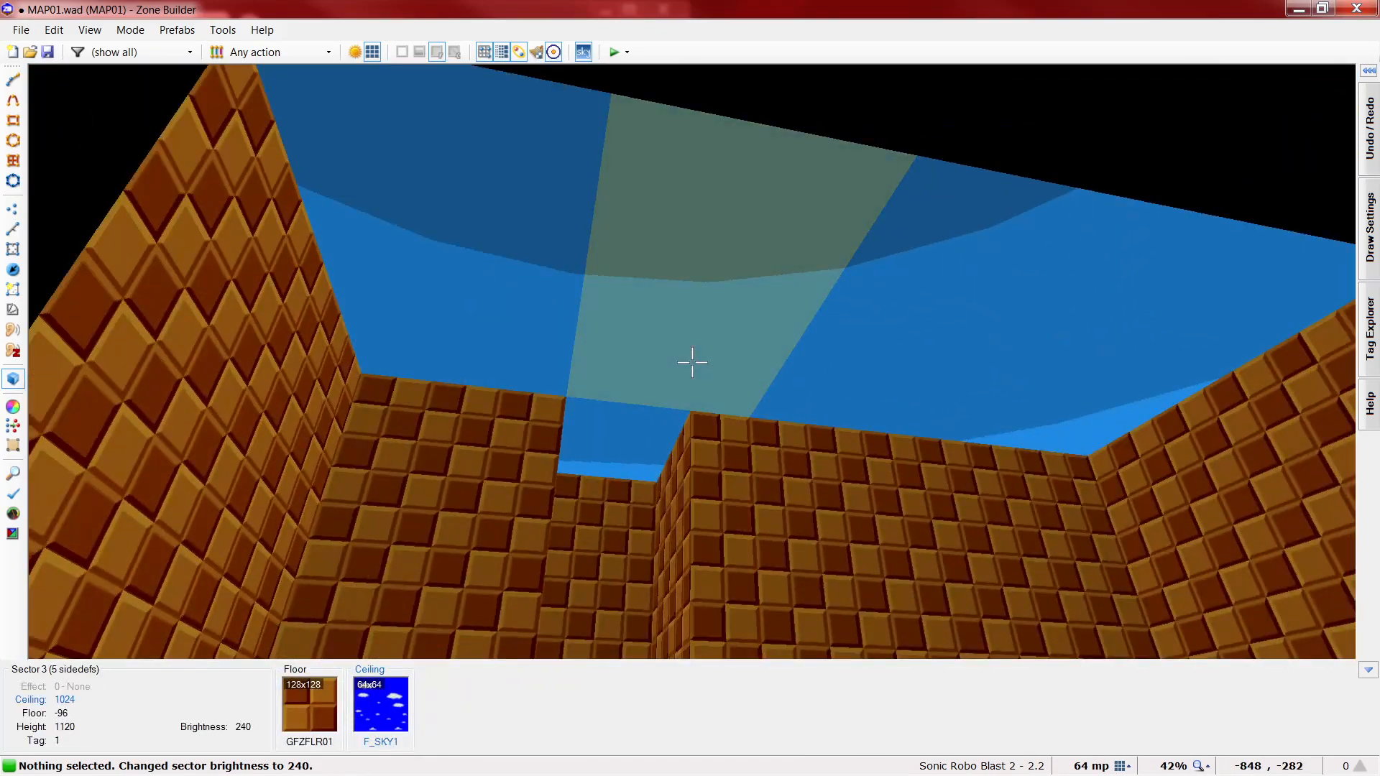
- Examine the lighting of the walls, grass floors and water pits throughout the map in the 3D view
{"action": "key", "text": "e"}
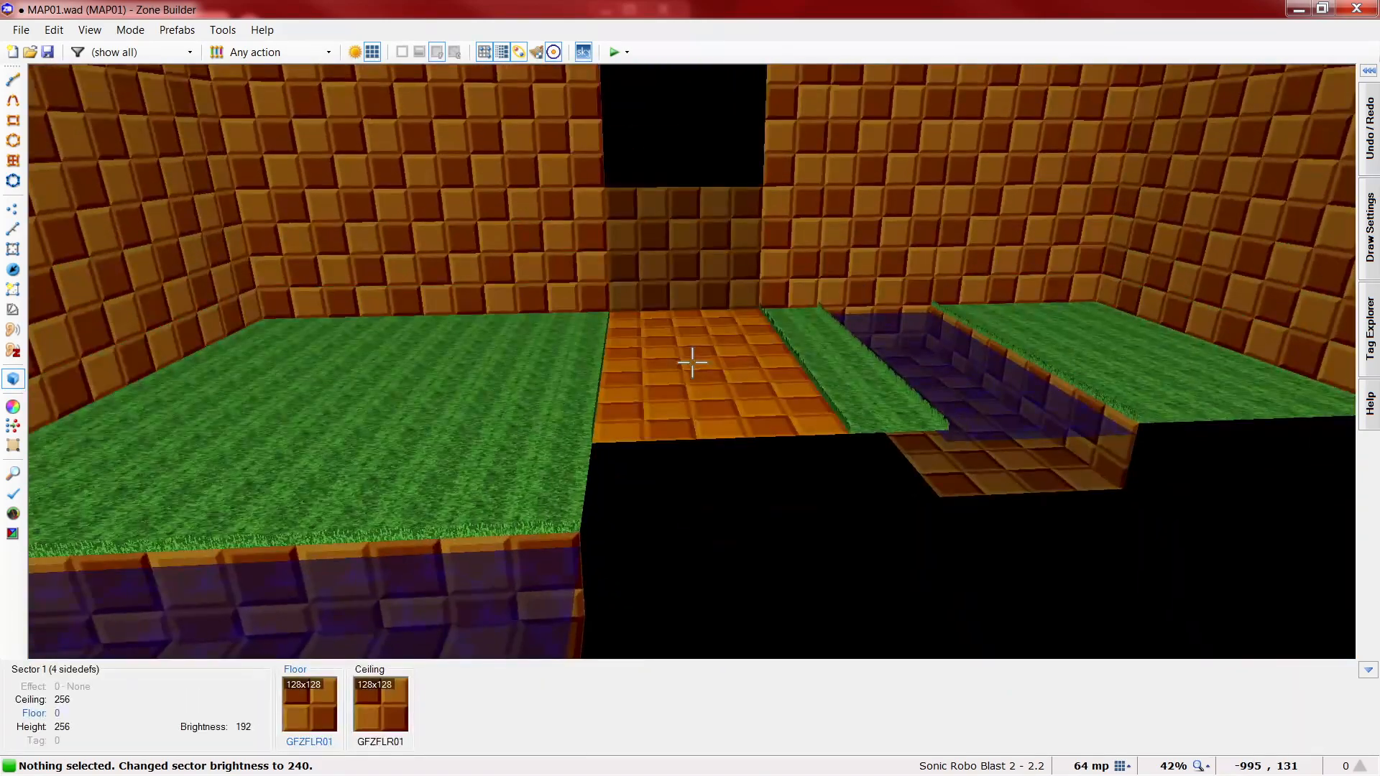
{"action": "key", "text": "f"}
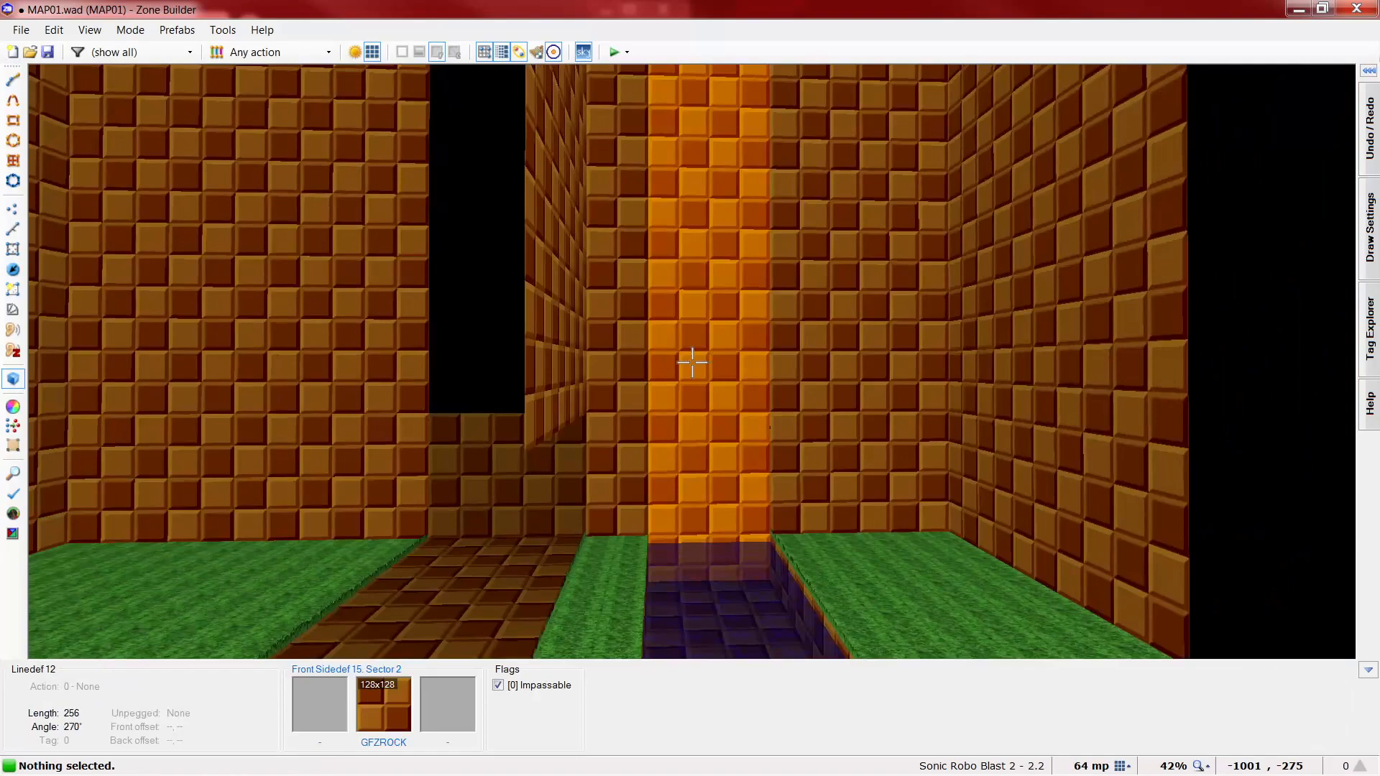
{"action": "key", "text": "f"}
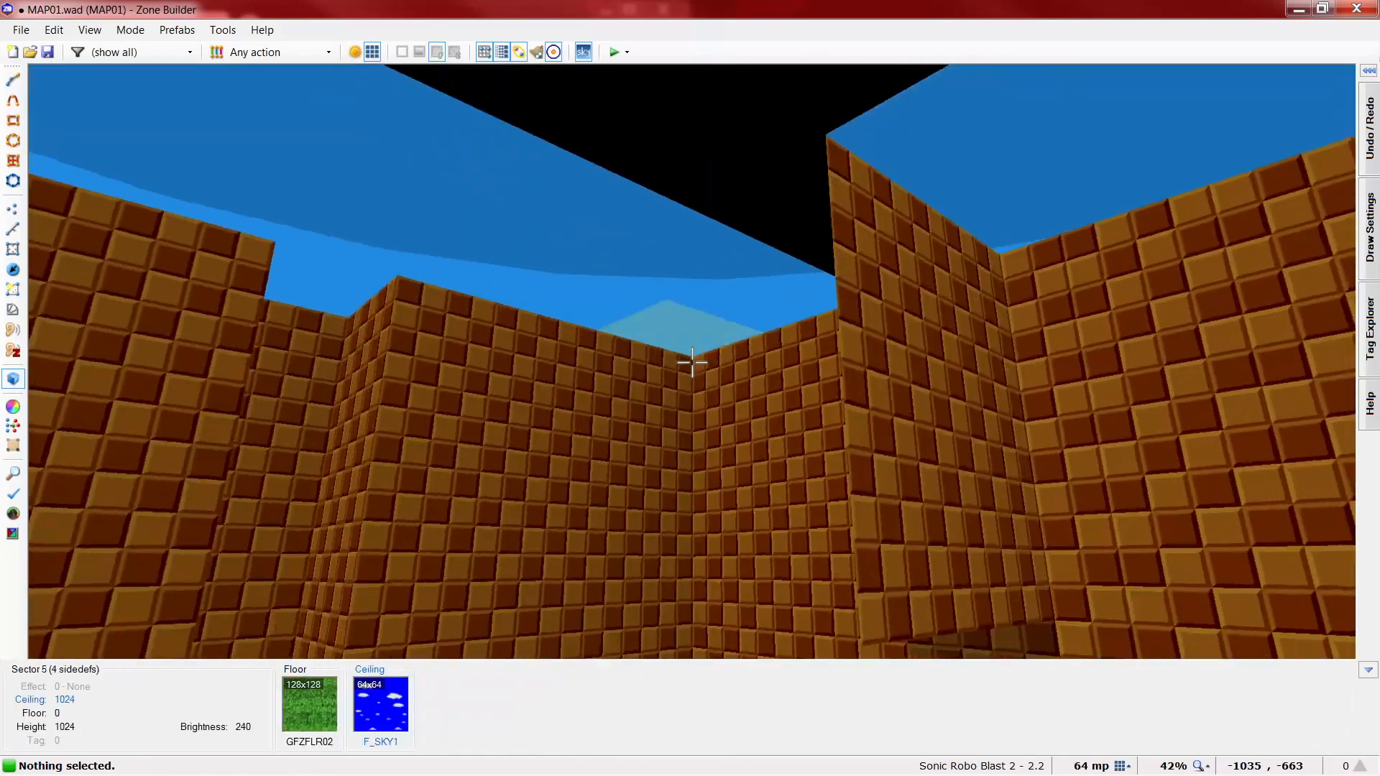
{"action": "key", "text": "d"}
{"action": "key", "text": "d"}
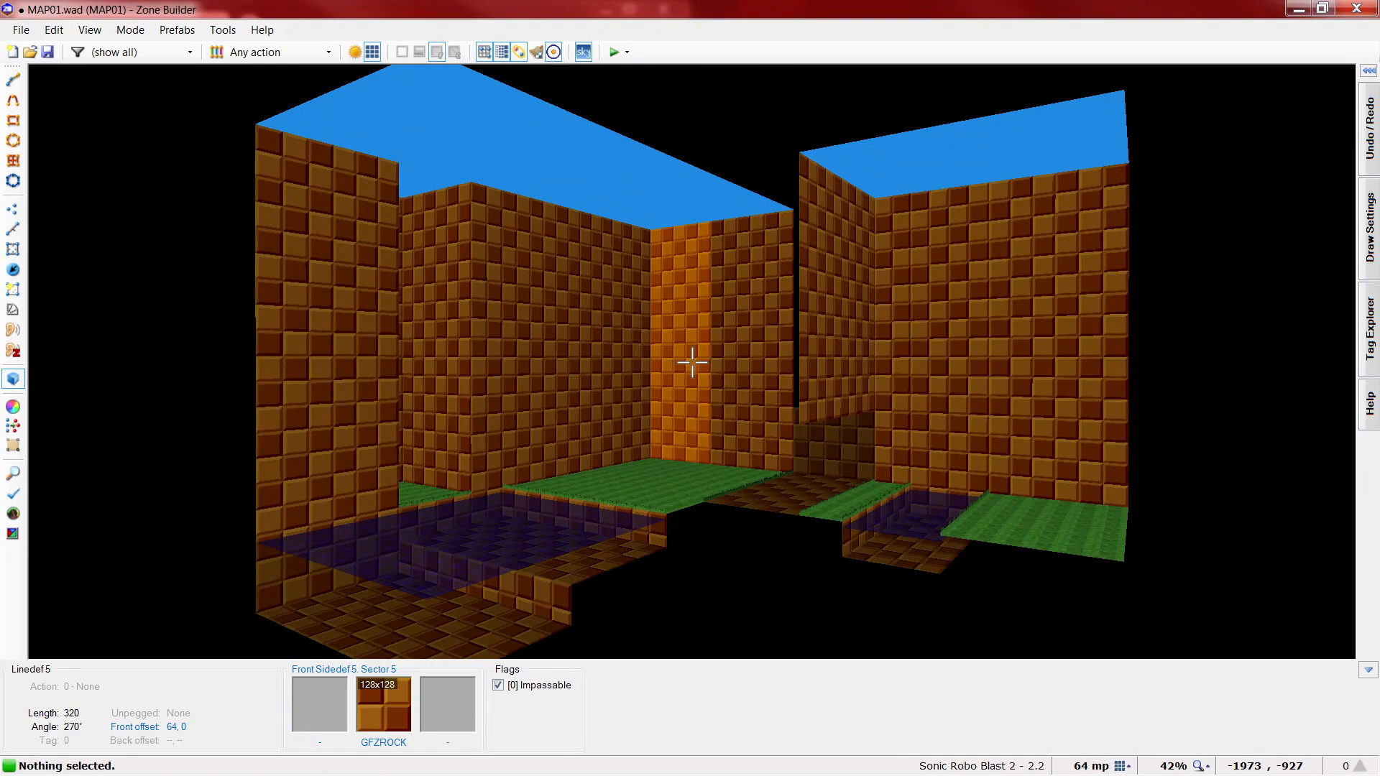
{"action": "key", "text": "e"}
{"action": "key", "text": "e"}
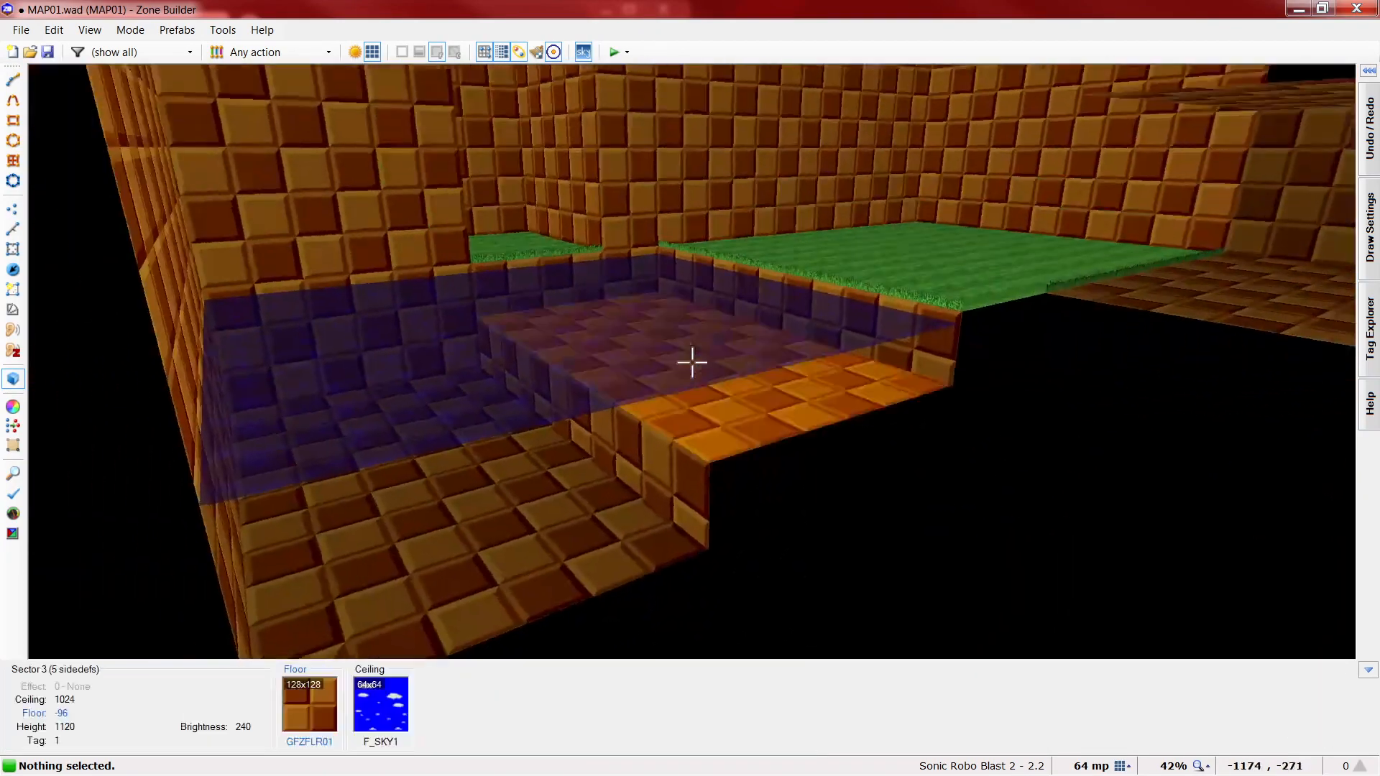
{"action": "key", "text": "d"}
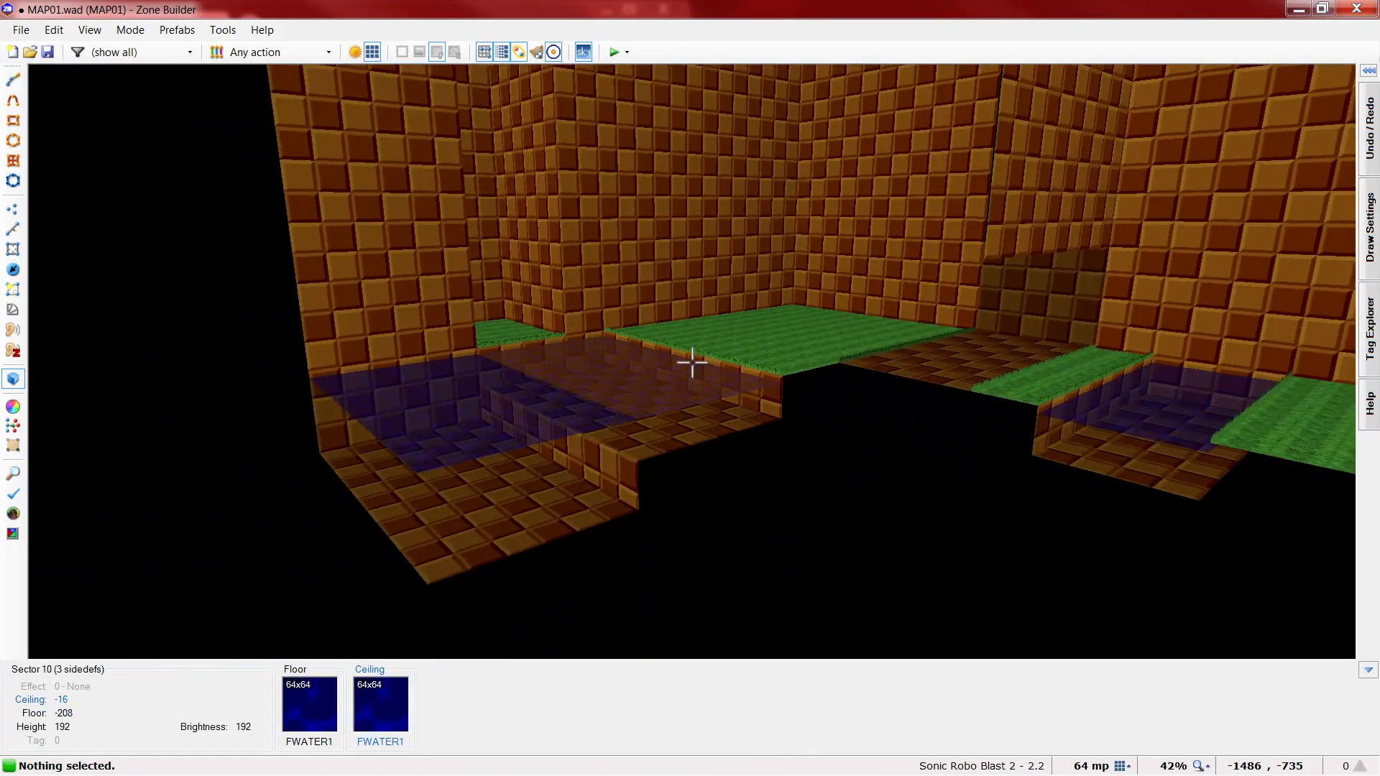
- Return to the 2D map and place a Player 01 Start thing on the southern grass area at X 64, Y -704
{"action": "key", "text": "w"}
{"action": "scroll", "coordinate": [582, 438], "scroll_direction": "down", "scroll_amount": 4}
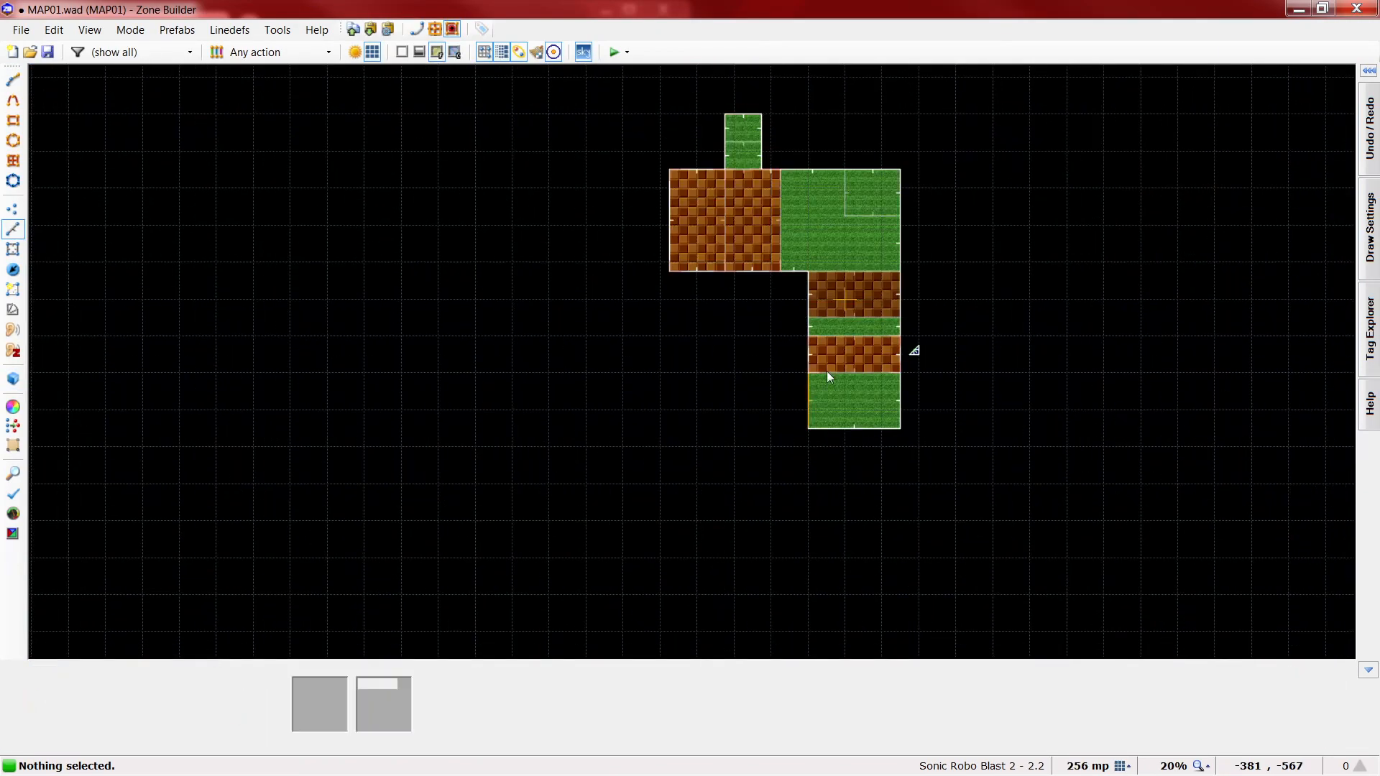
{"action": "scroll", "coordinate": [887, 323], "scroll_direction": "up", "scroll_amount": 4}
{"action": "scroll", "coordinate": [798, 516], "scroll_direction": "up", "scroll_amount": 2}
{"action": "key", "text": "t"}
{"action": "right_click", "coordinate": [785, 486]}
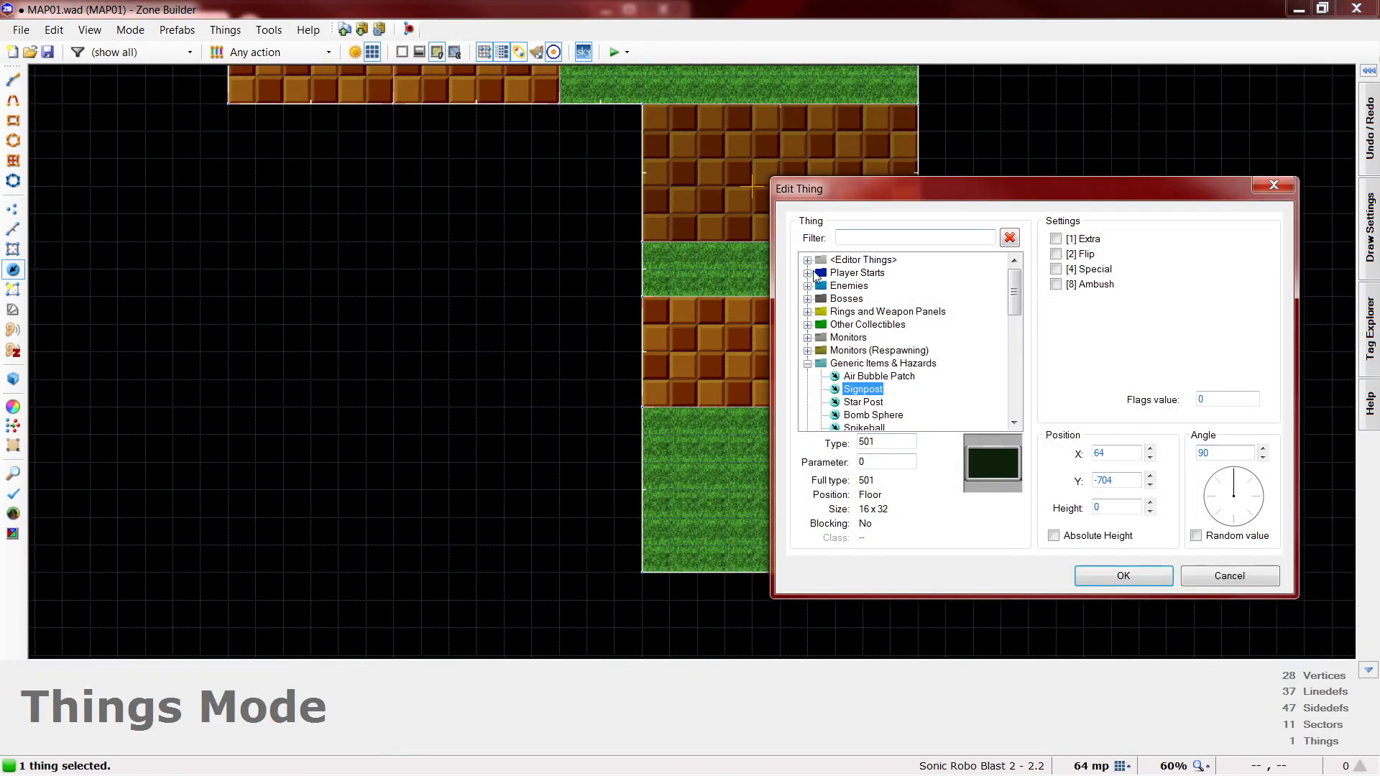
{"action": "left_click", "coordinate": [809, 273]}
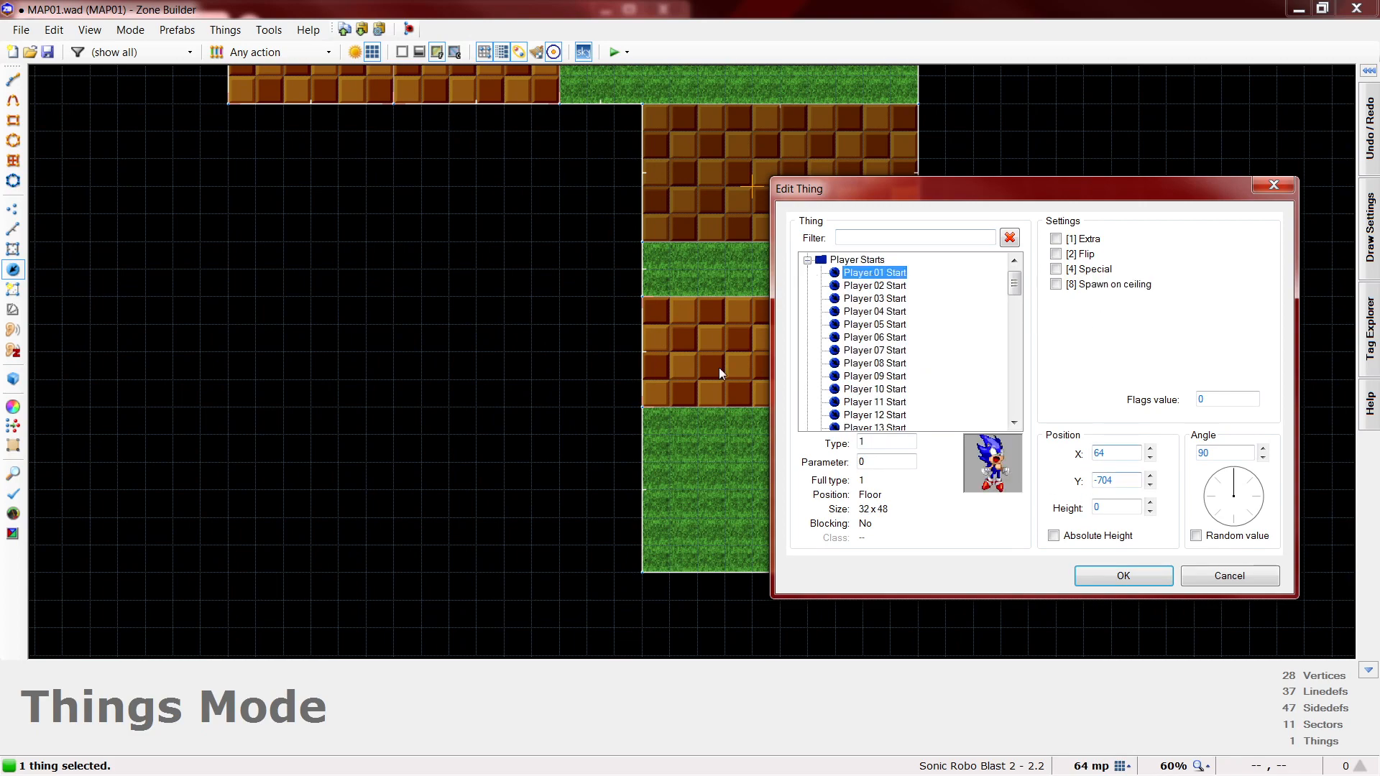
{"action": "left_click", "coordinate": [1126, 578]}
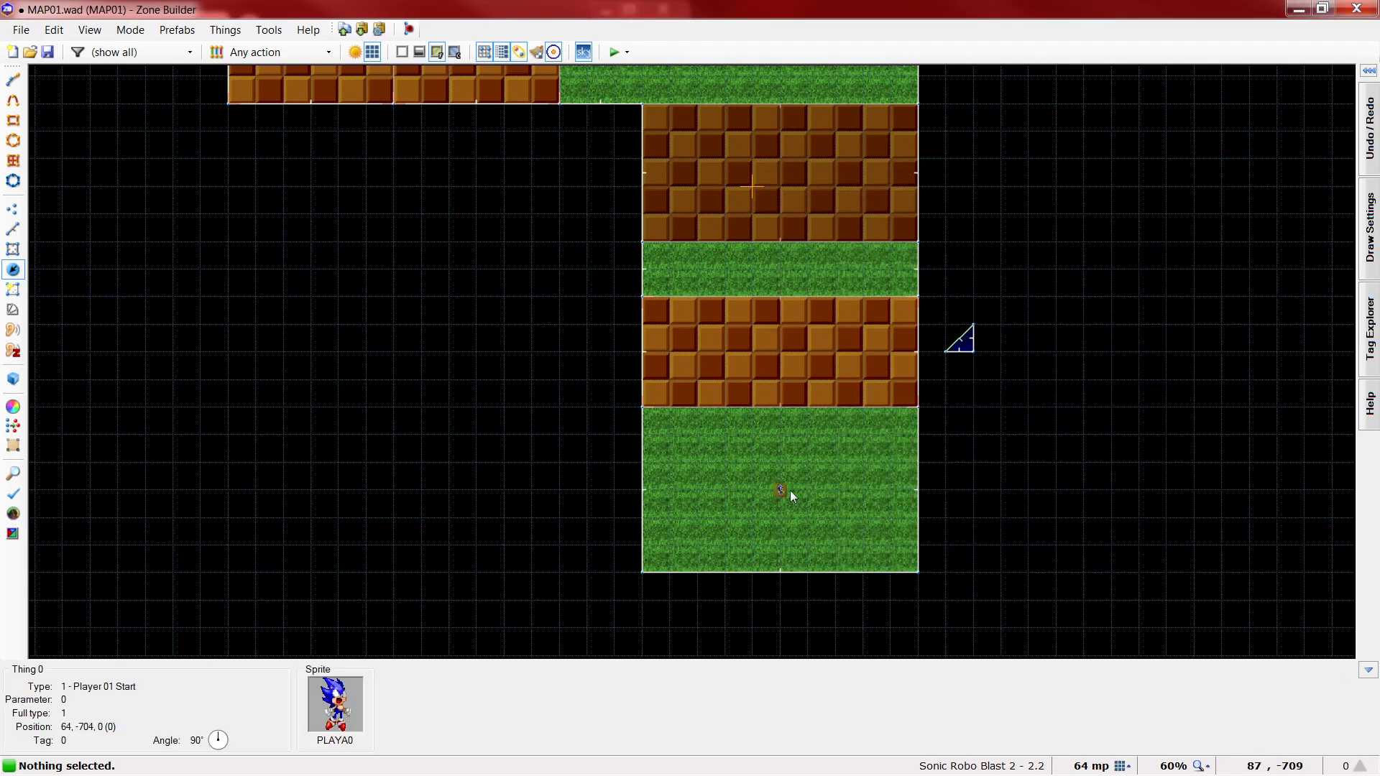
- Playtest the map in Sonic Robo Blast 2, jumping across the first water pit and moving underwater through the deeper pit
{"action": "scroll", "coordinate": [701, 579], "scroll_direction": "down", "scroll_amount": 1}
{"action": "scroll", "coordinate": [780, 481], "scroll_direction": "down", "scroll_amount": 1}
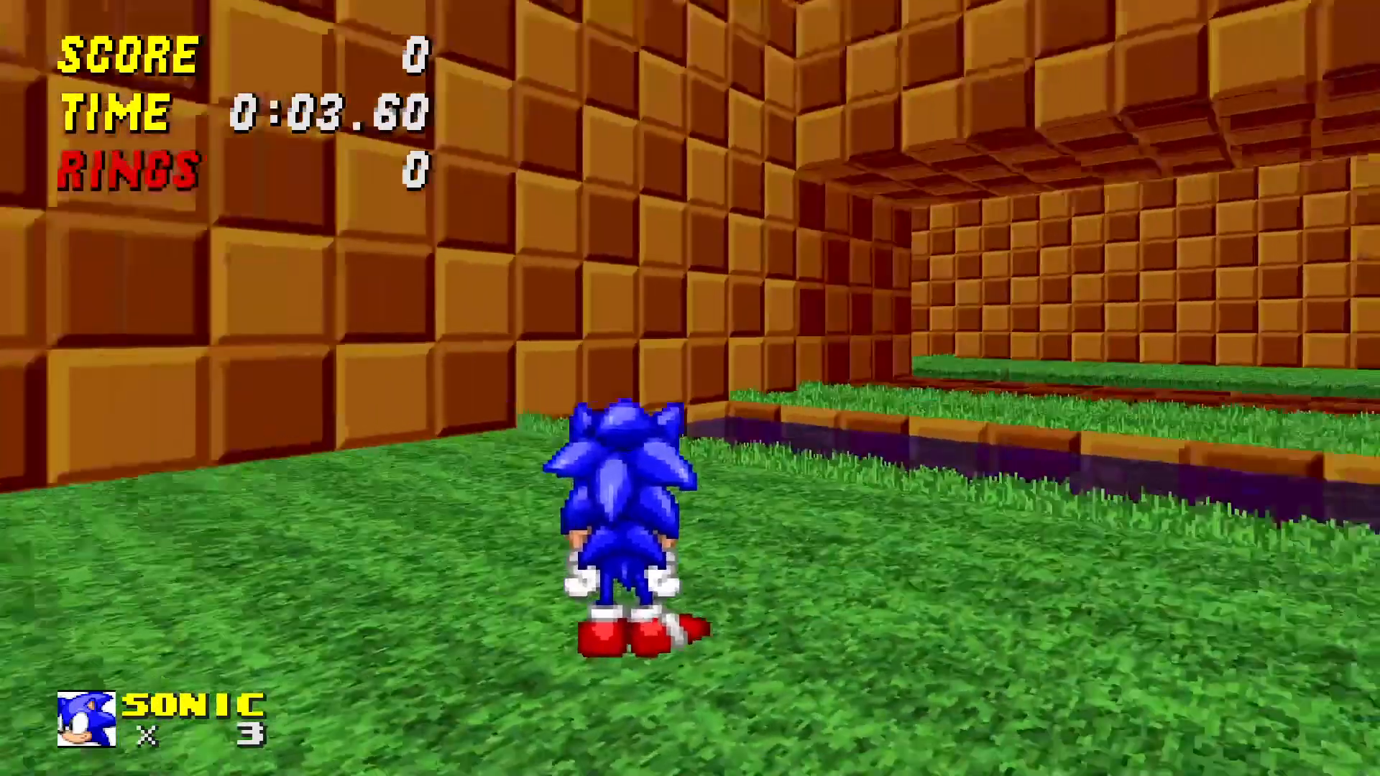
{"action": "key", "text": "w"}
{"action": "key", "text": "space"}
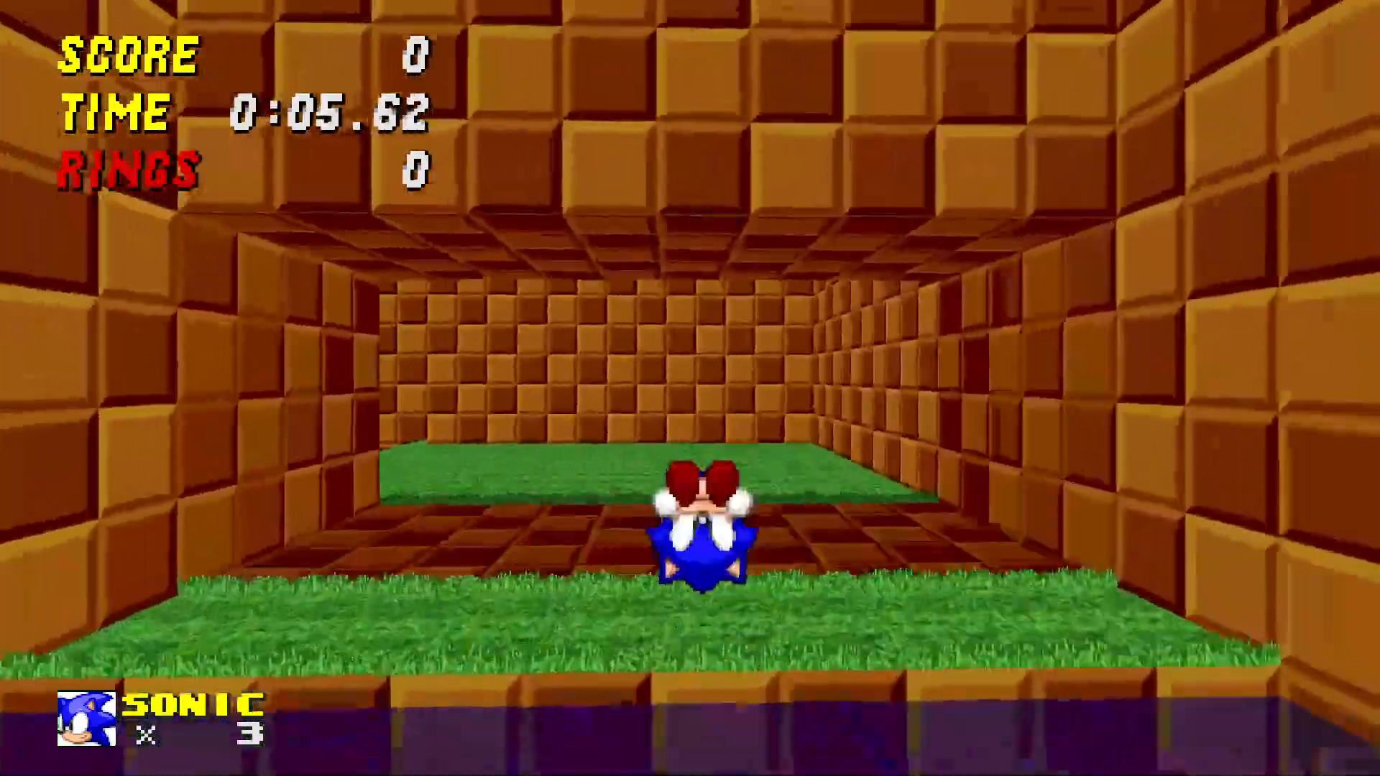
{"action": "key", "text": "space"}
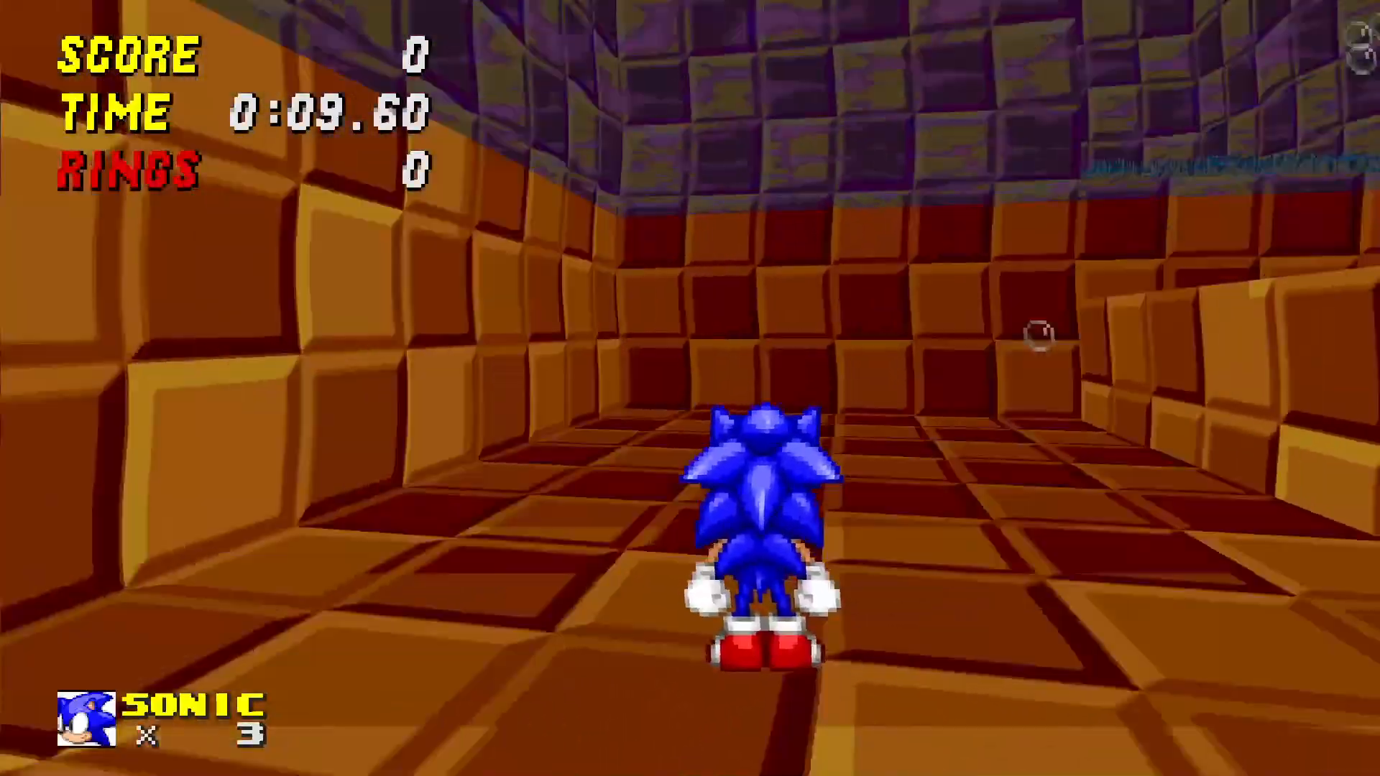
{"action": "key", "text": "w"}
{"action": "key", "text": "space"}
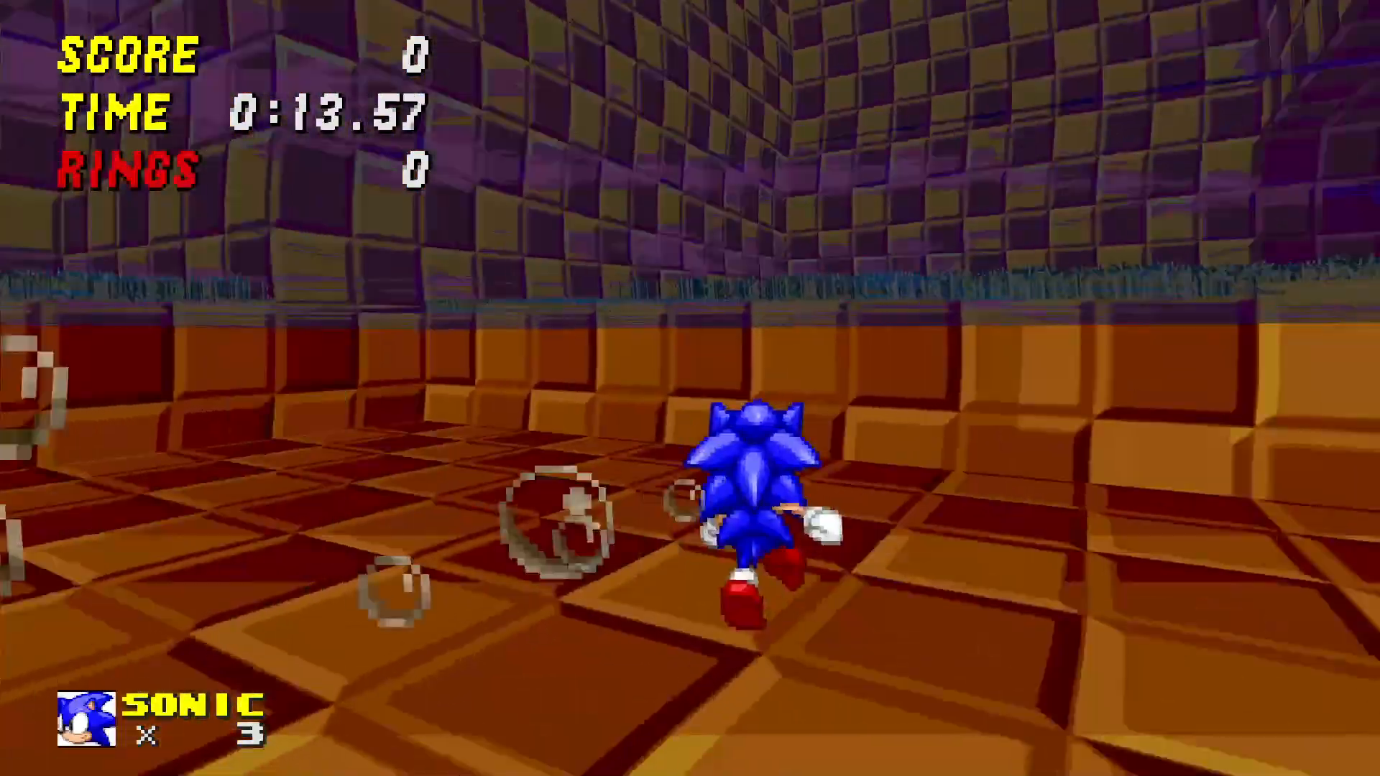
{"action": "key", "text": "d"}
{"action": "key", "text": "space"}
{"action": "key", "text": "w"}
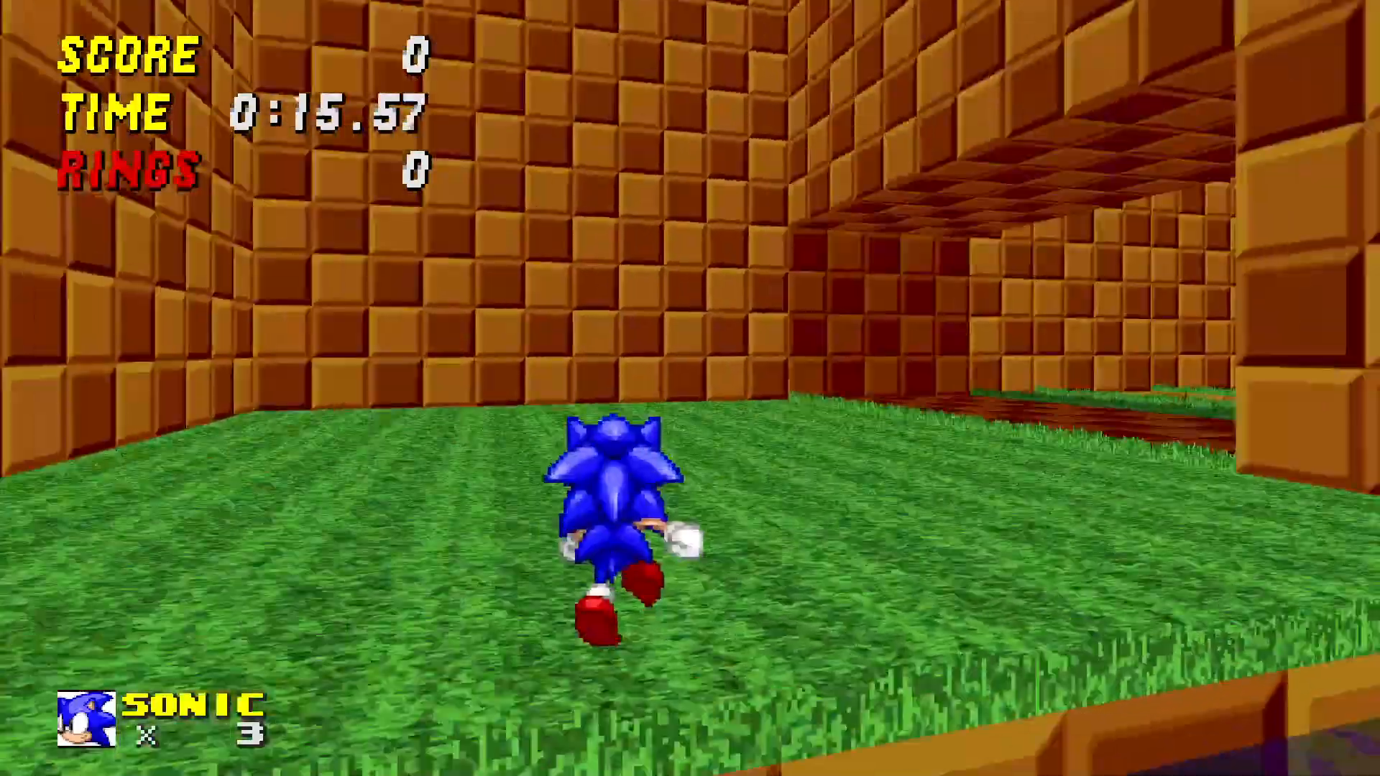
{"action": "key", "text": "w"}
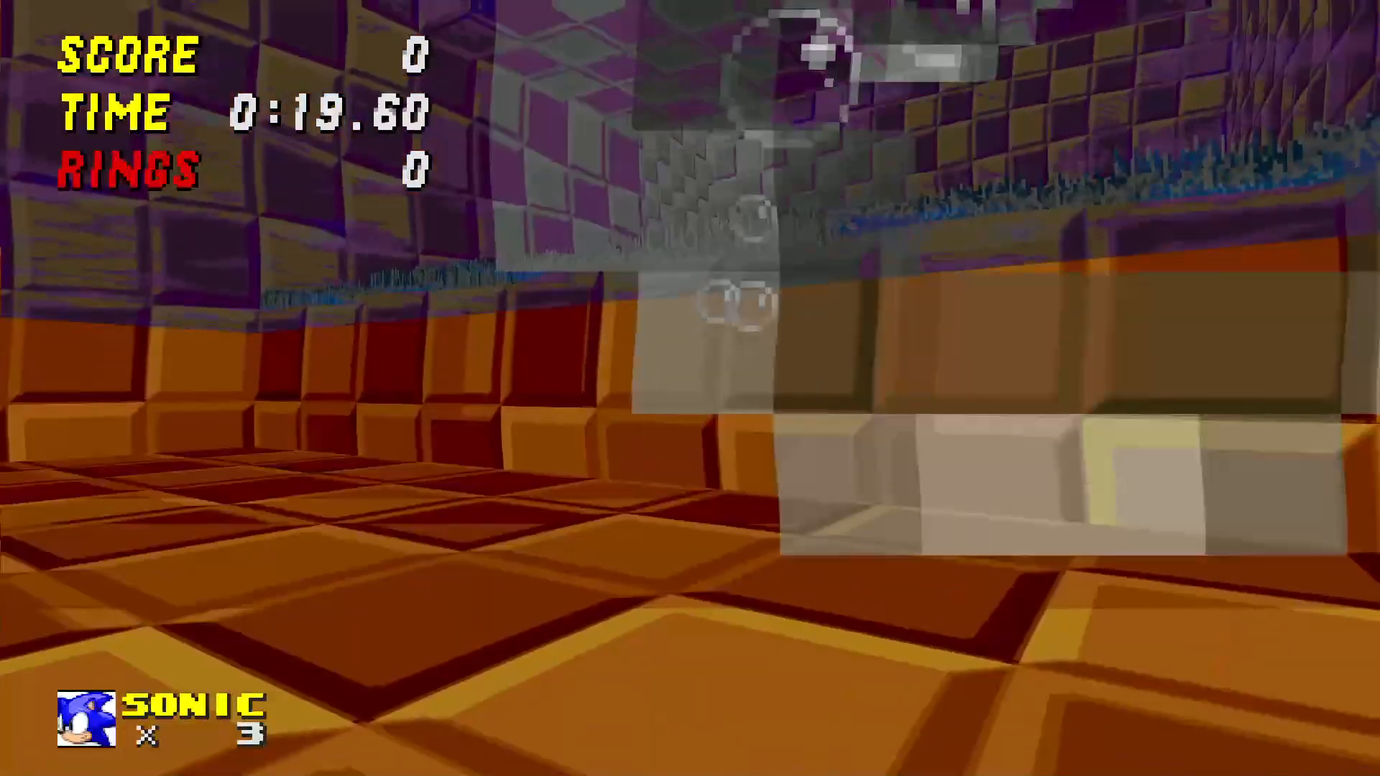
{"action": "key", "text": "w"}
{"action": "key", "text": "space"}
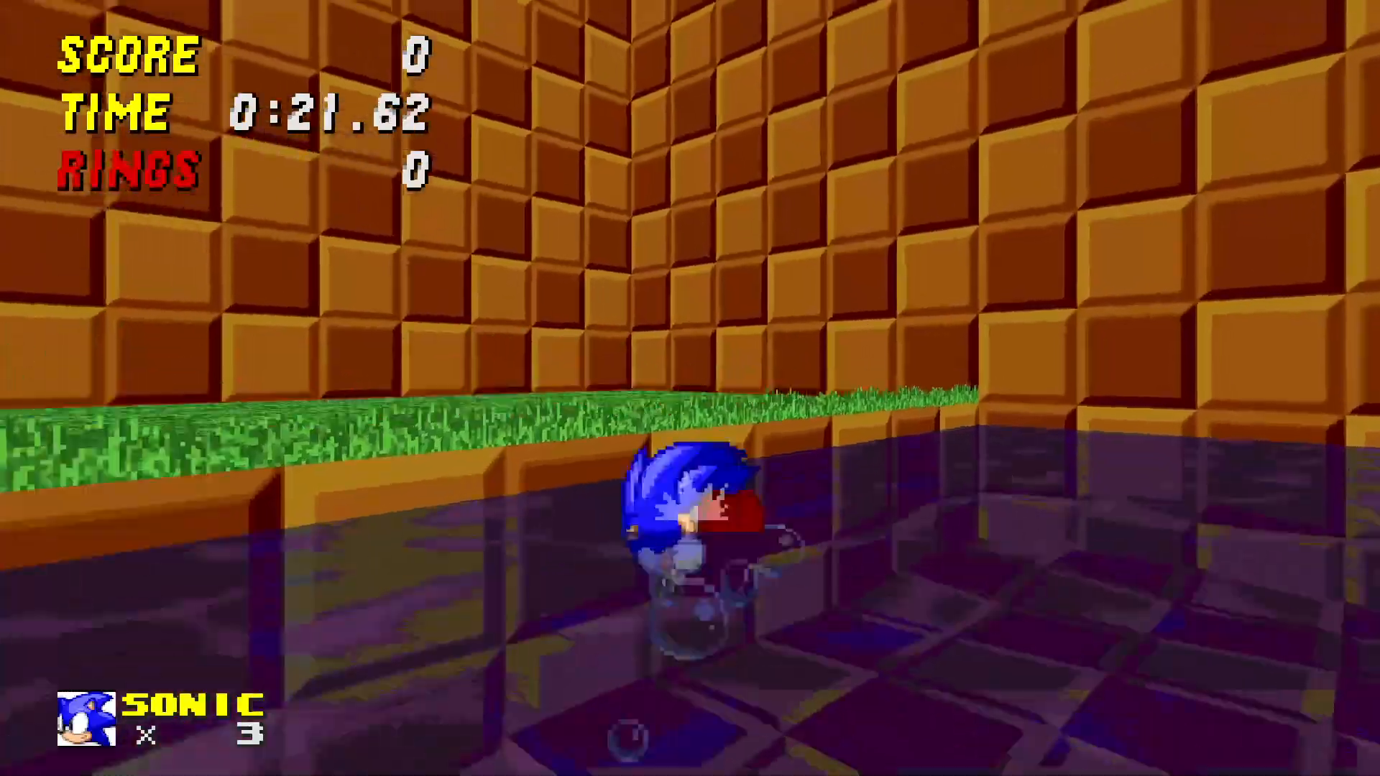
- Run over the grass beside the deep pit, jump across to the grass alcove, and end the playtest
{"action": "key", "text": "a"}
{"action": "key", "text": "w"}
{"action": "key", "text": "space"}
{"action": "key", "text": "w"}
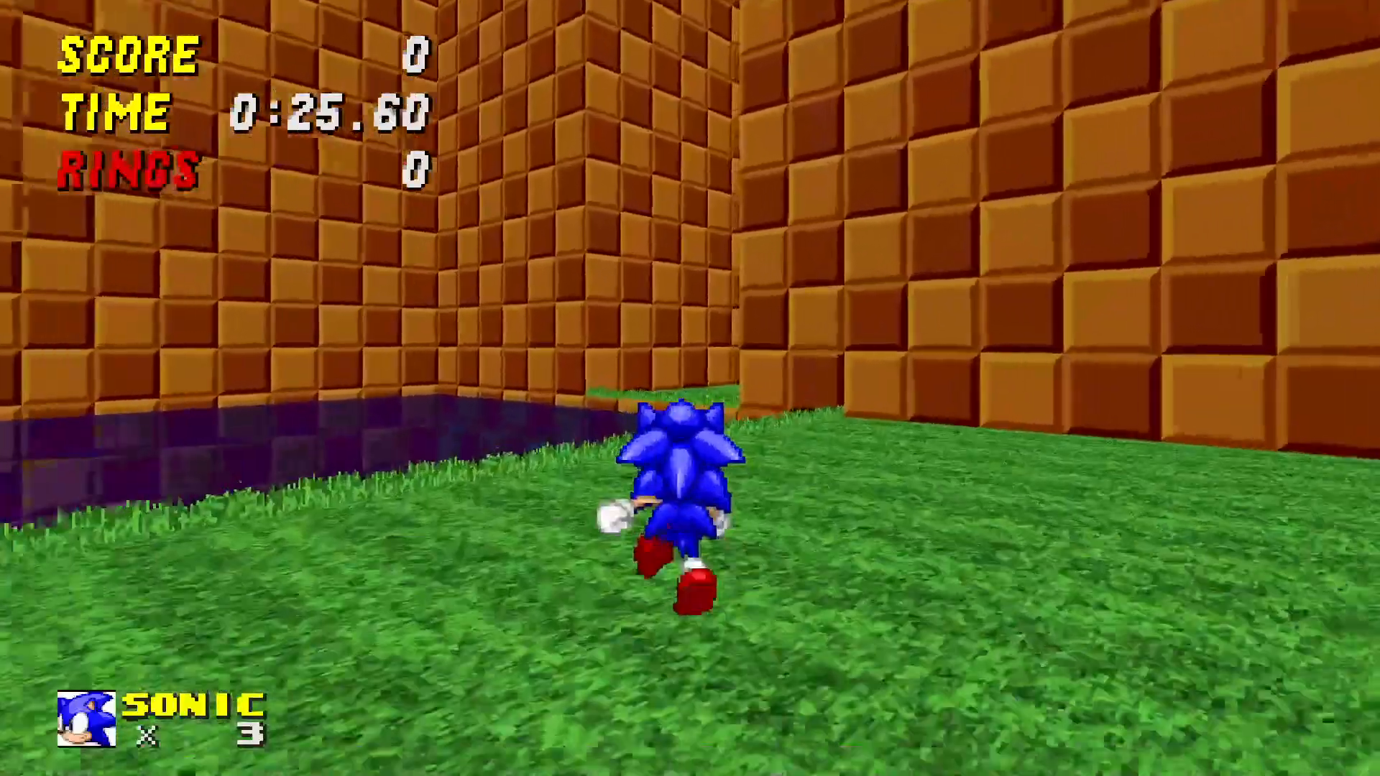
{"action": "key", "text": "a"}
{"action": "key", "text": "a"}
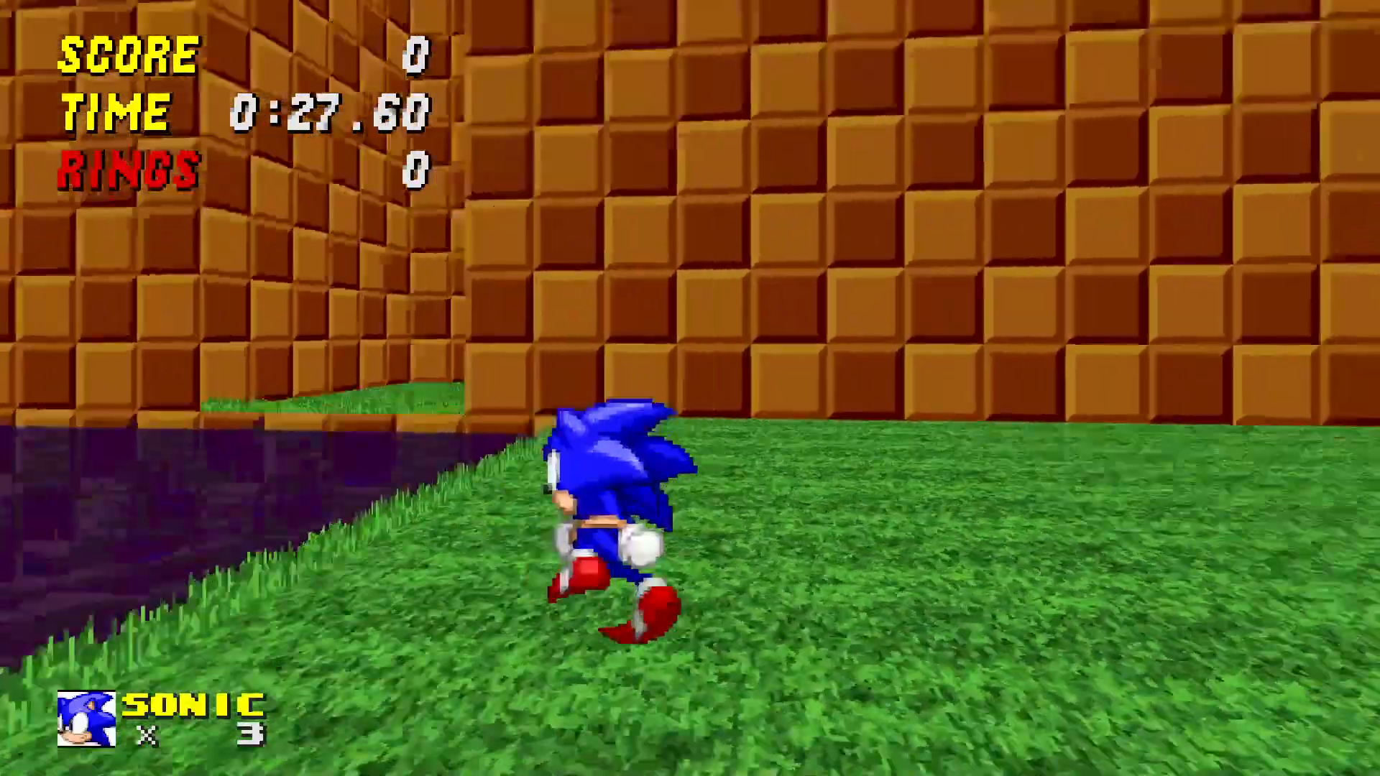
{"action": "key", "text": "w"}
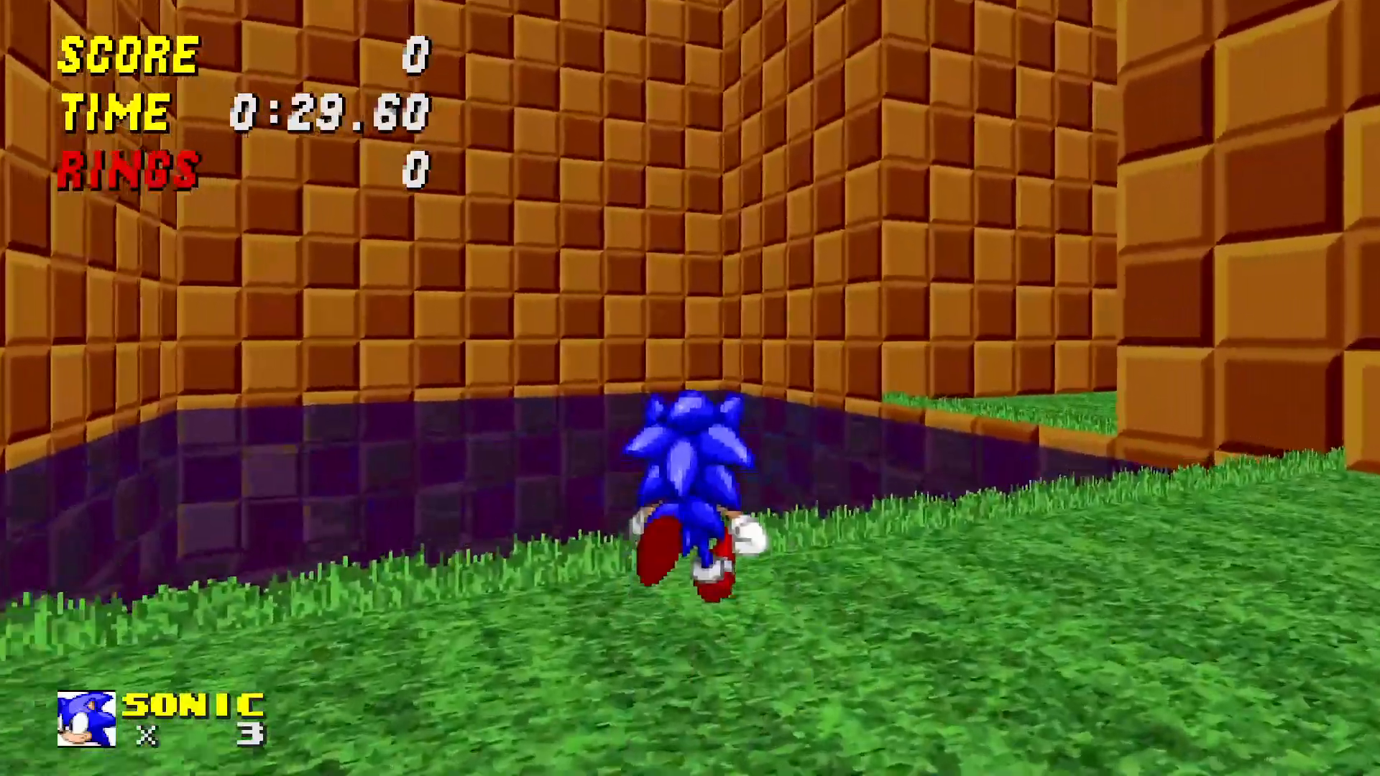
{"action": "key", "text": "w"}
{"action": "key", "text": "space"}
{"action": "key", "text": "w"}
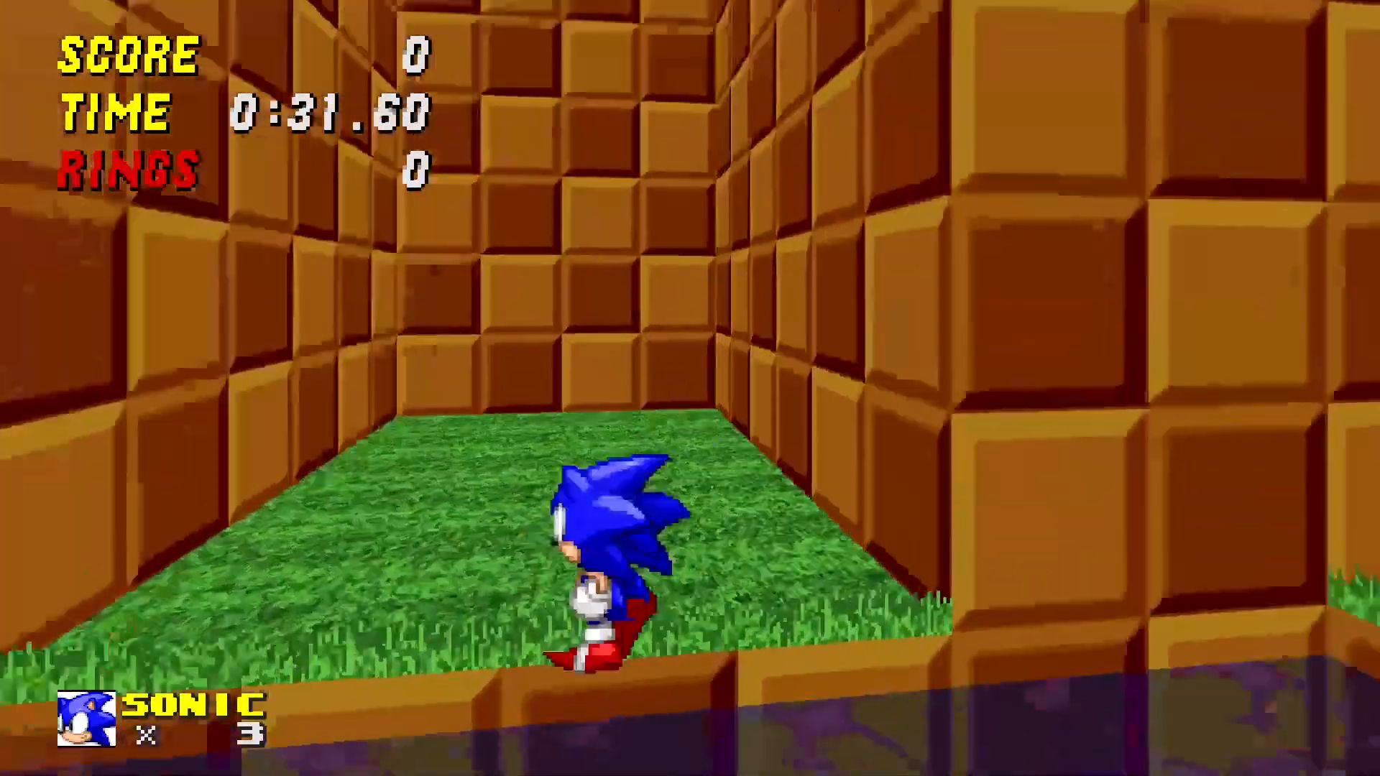
{"action": "key", "text": "d"}
{"action": "key", "text": "Escape"}
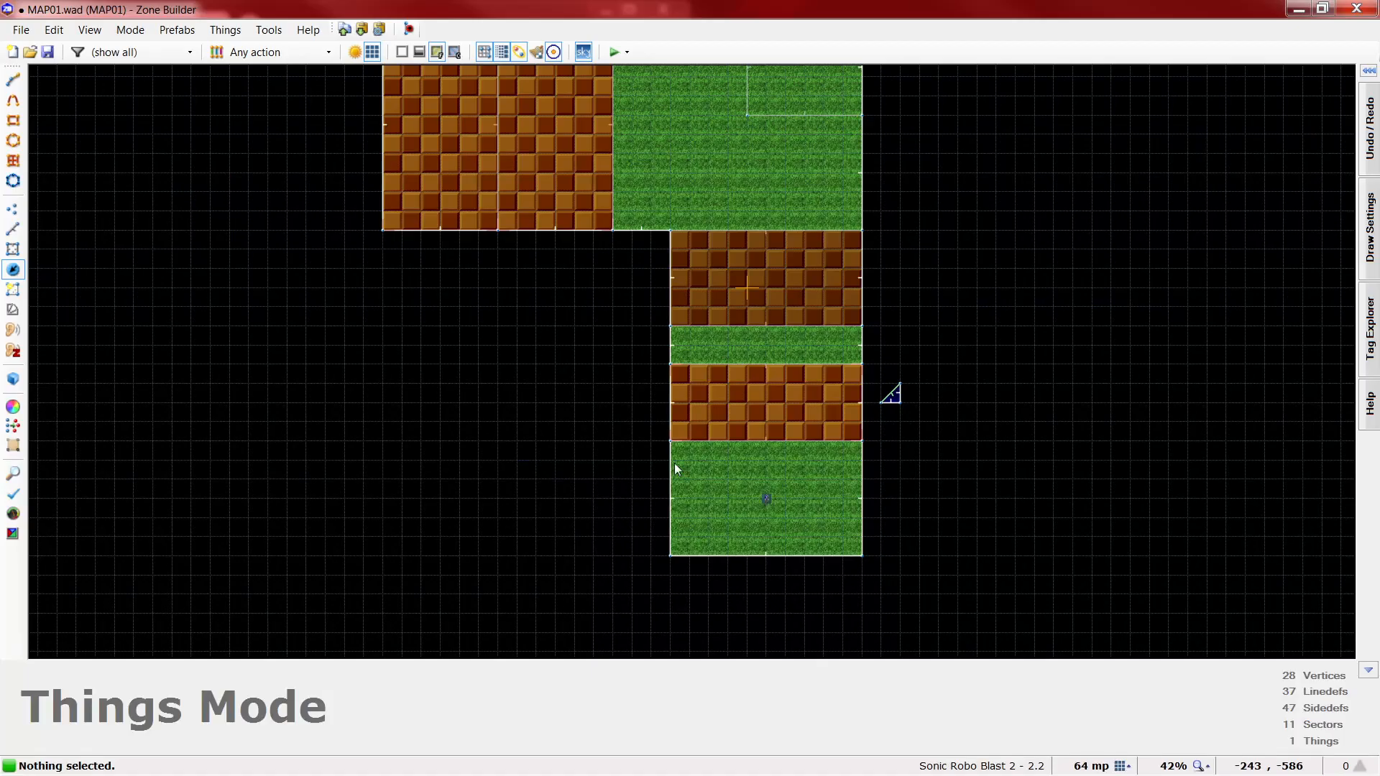
- Draw a triangular control sector with 64-unit legs outside the map, just south of the existing water control sector
{"action": "scroll", "coordinate": [583, 552], "scroll_direction": "down", "scroll_amount": 1}
{"action": "scroll", "coordinate": [863, 484], "scroll_direction": "up", "scroll_amount": 1}
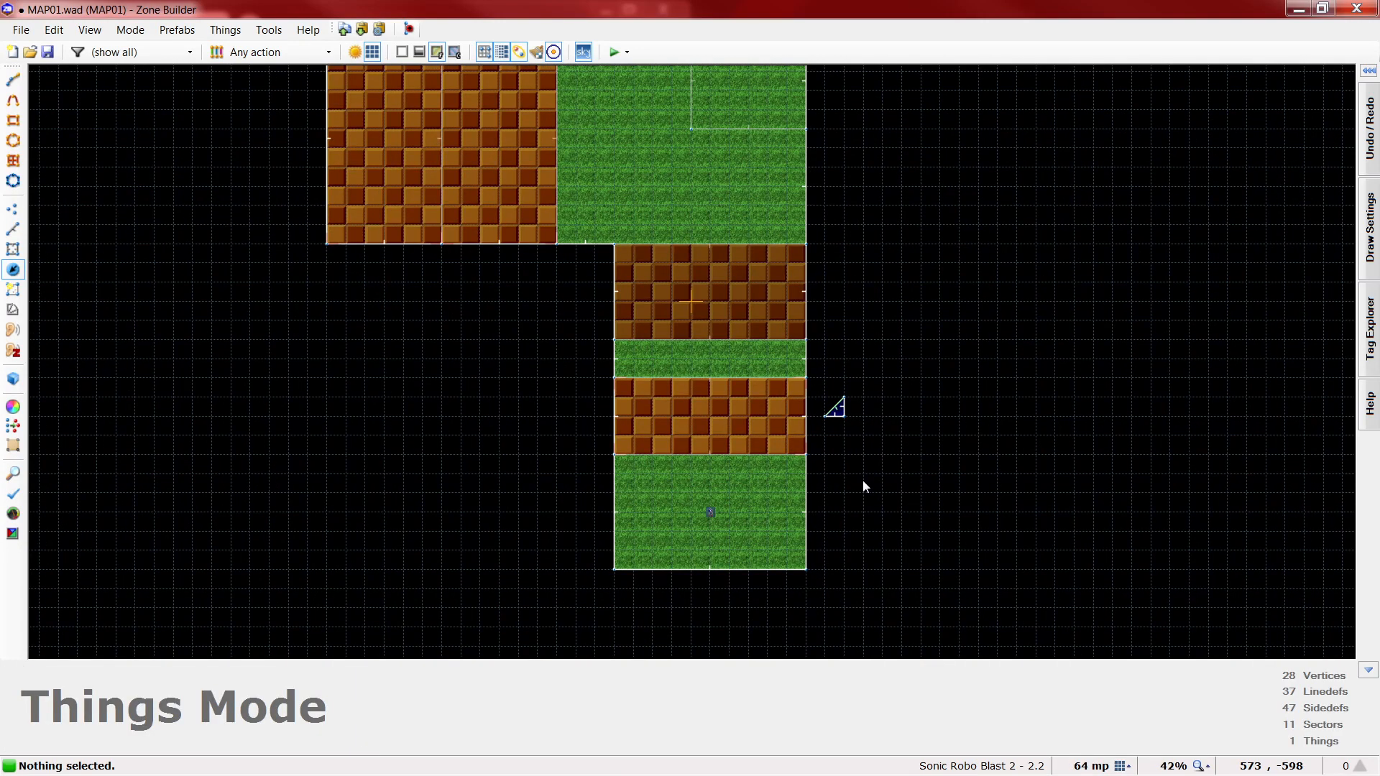
{"action": "scroll", "coordinate": [862, 480], "scroll_direction": "up", "scroll_amount": 2}
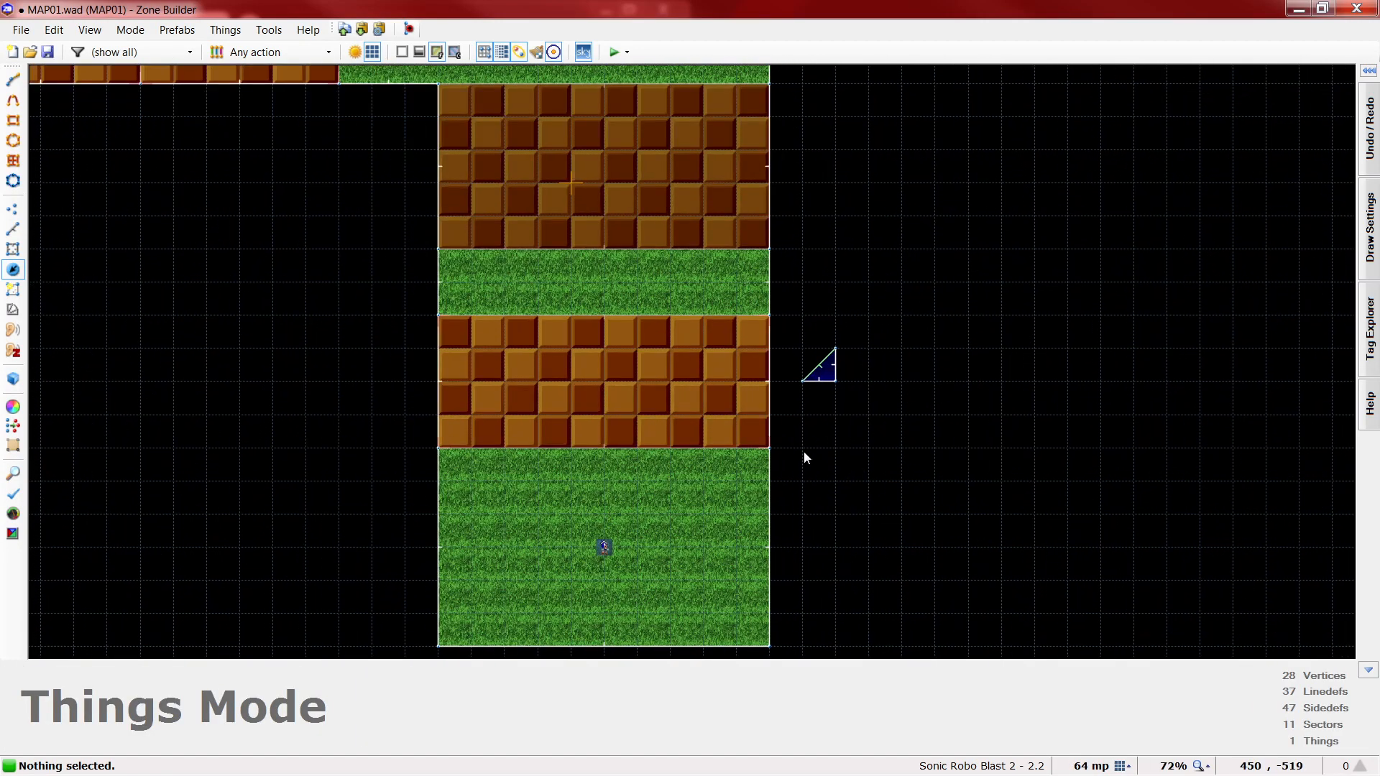
{"action": "key", "text": "Insert"}
{"action": "key", "text": "Delete"}
{"action": "key", "text": "d"}
{"action": "left_click", "coordinate": [811, 446]}
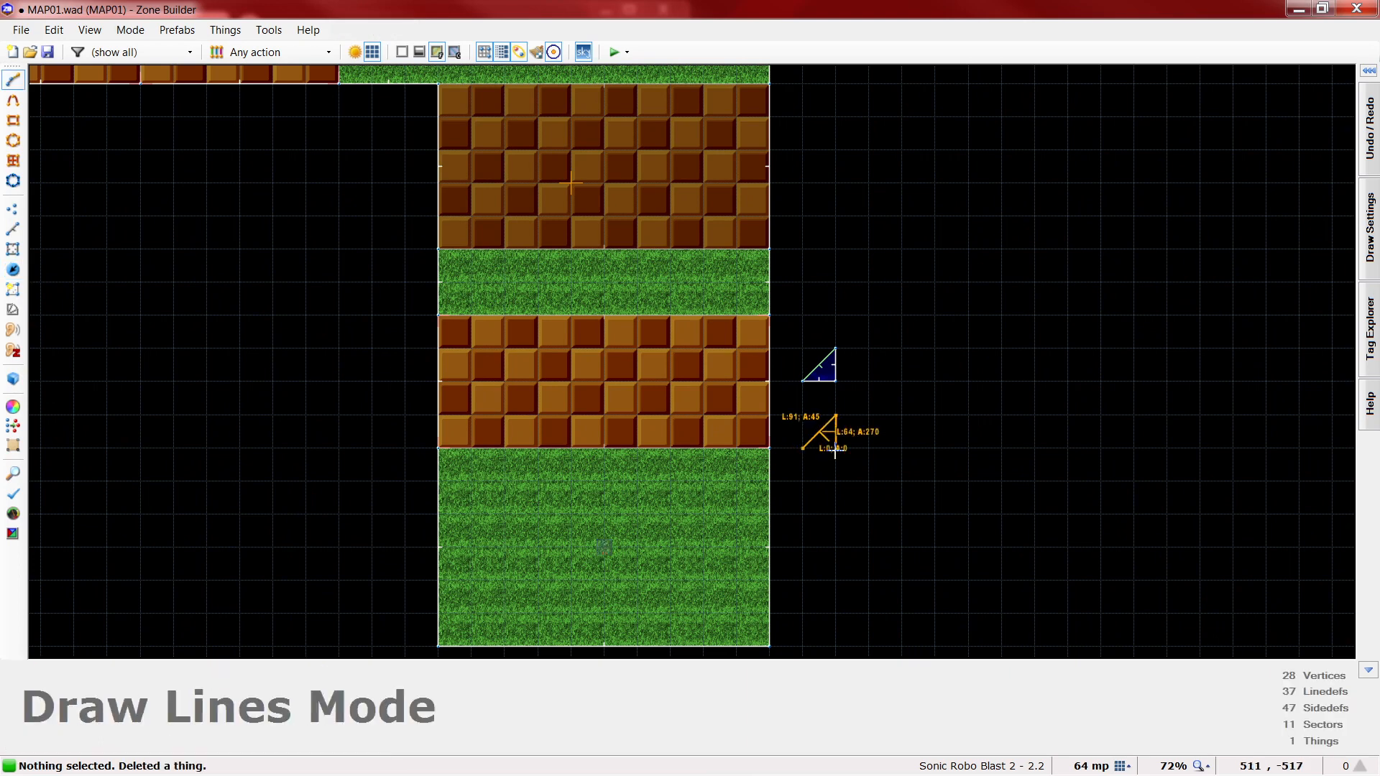
{"action": "left_click", "coordinate": [812, 446]}
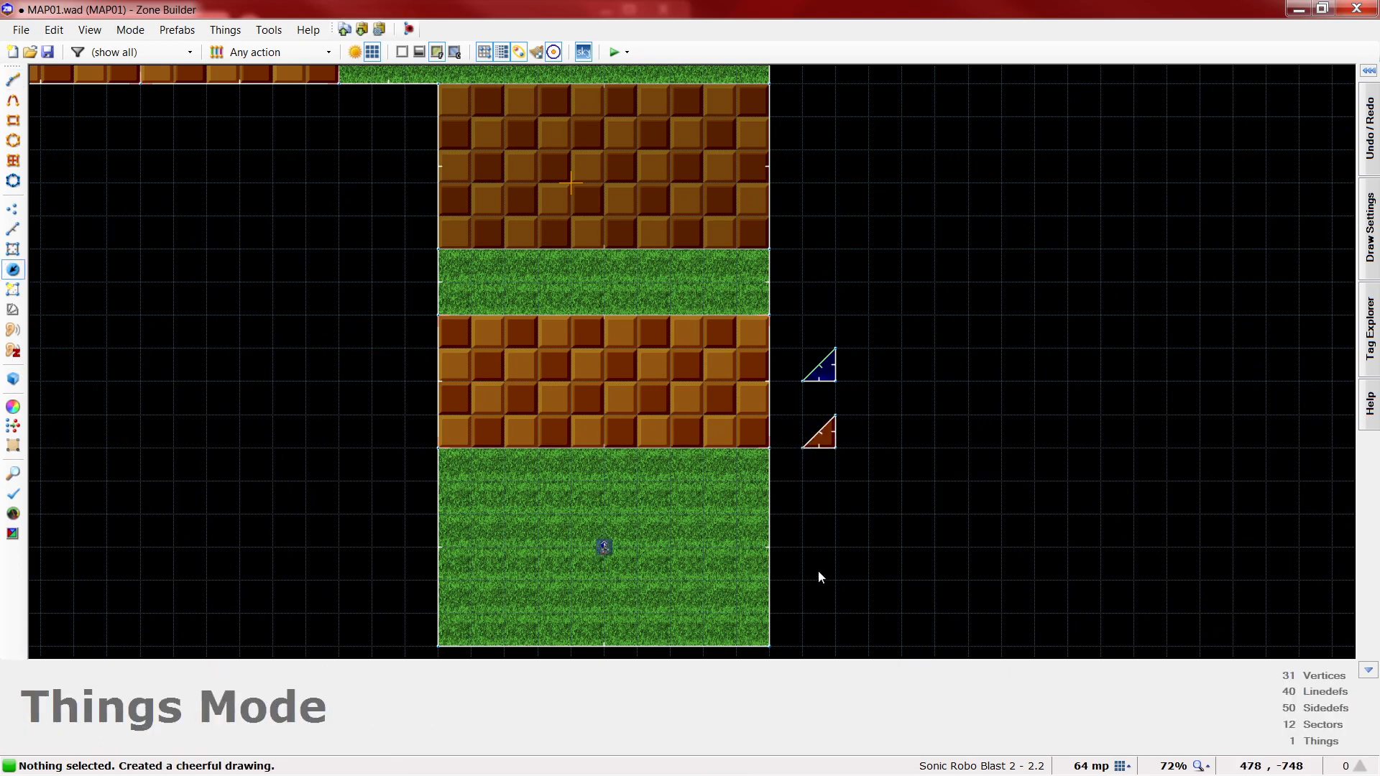
- Assign the action (606) Colormap to the diagonal linedef of the new triangular control sector
{"action": "key", "text": "l"}
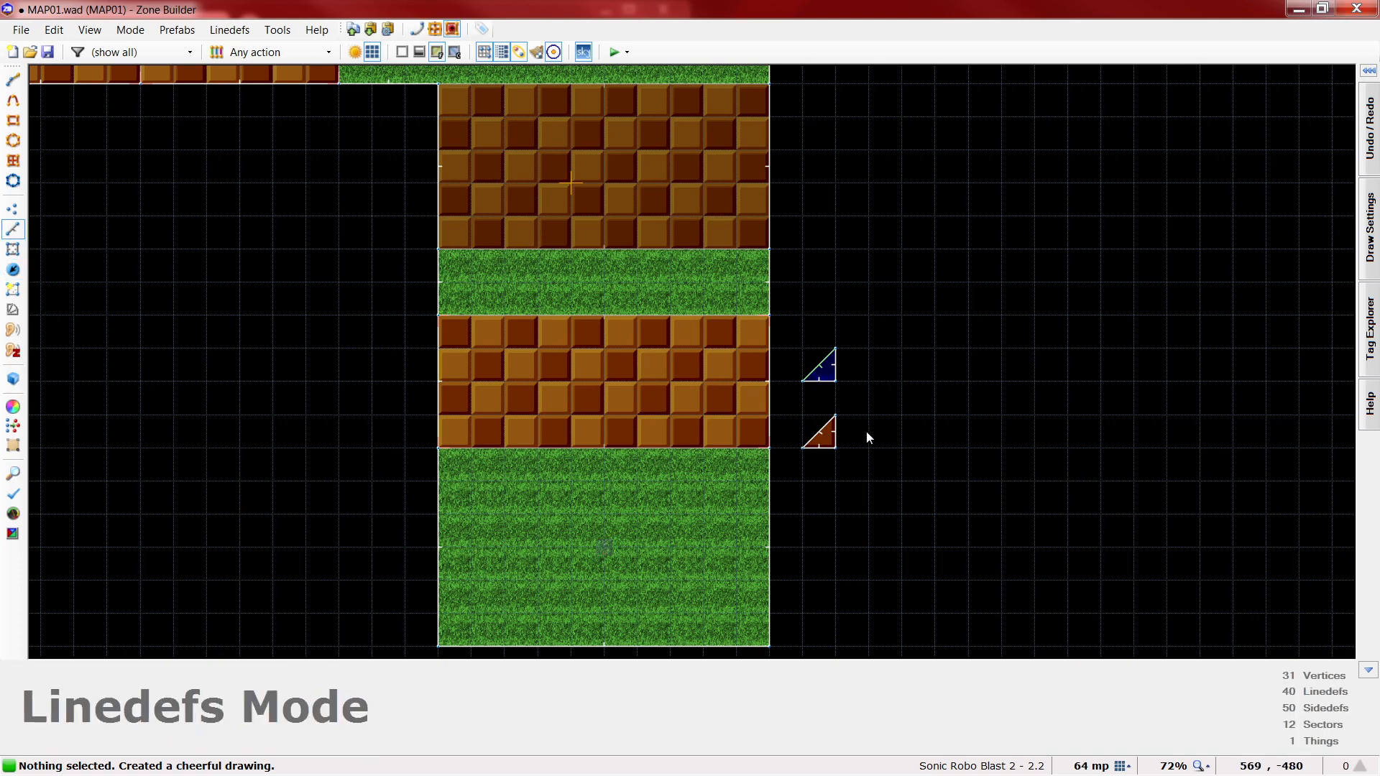
{"action": "right_click", "coordinate": [826, 429]}
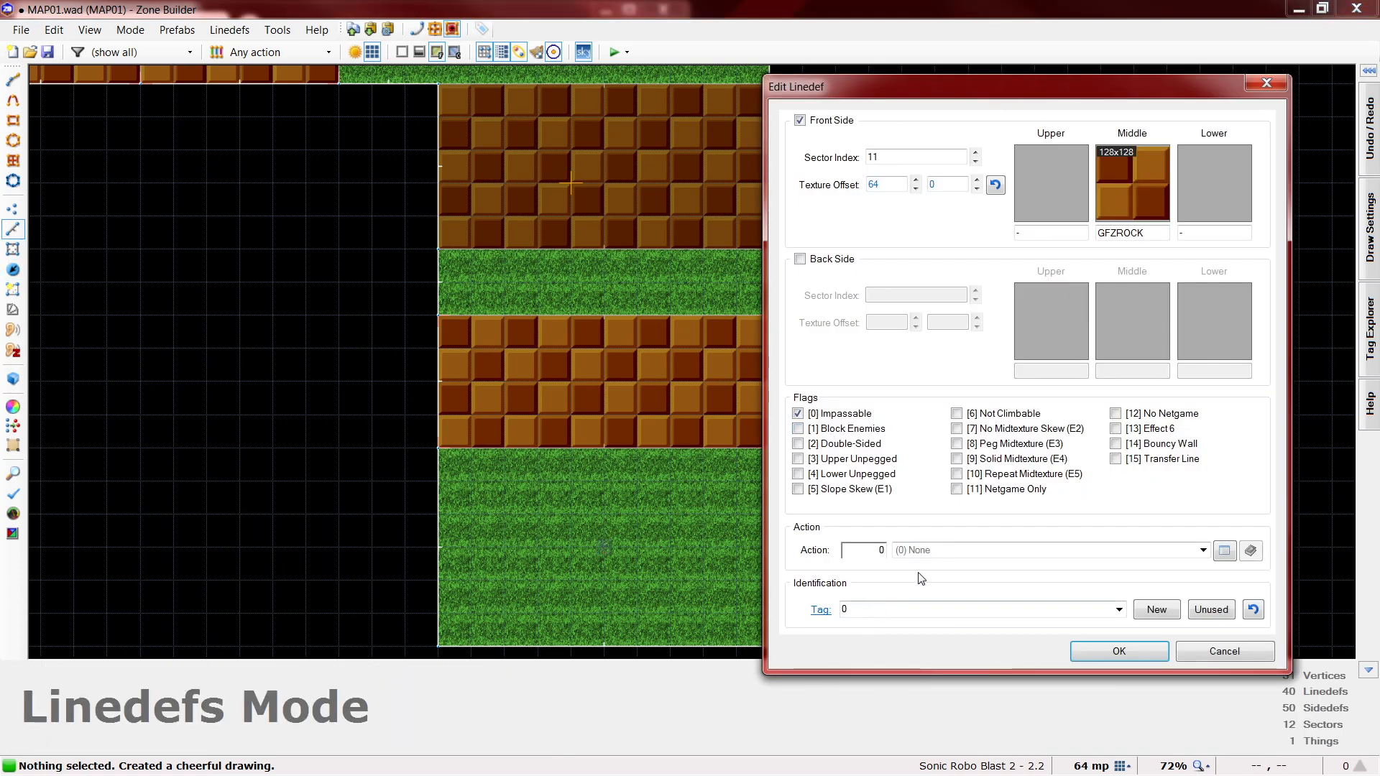
{"action": "left_click", "coordinate": [1225, 551]}
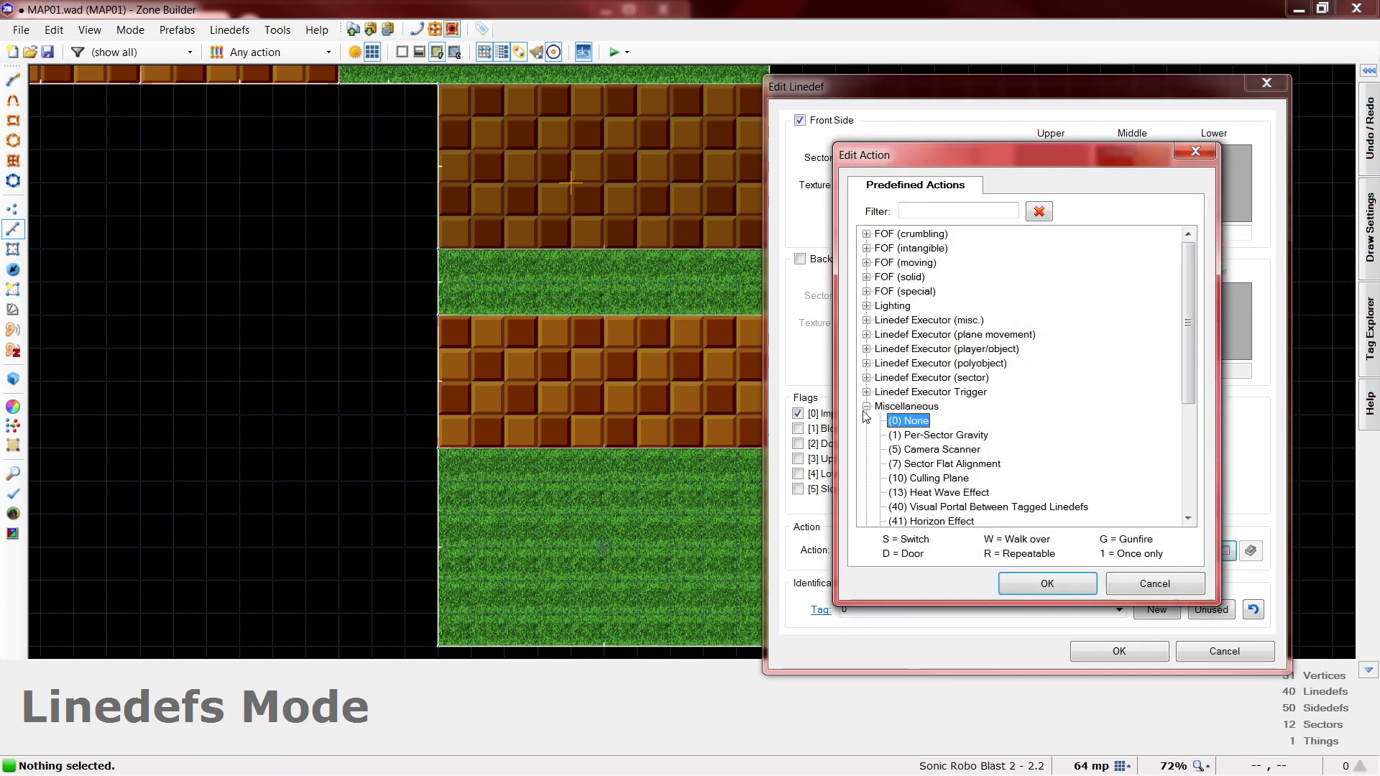
{"action": "scroll", "coordinate": [891, 416], "scroll_direction": "down", "scroll_amount": 2}
{"action": "scroll", "coordinate": [882, 405], "scroll_direction": "up", "scroll_amount": 2}
{"action": "left_click", "coordinate": [867, 306]}
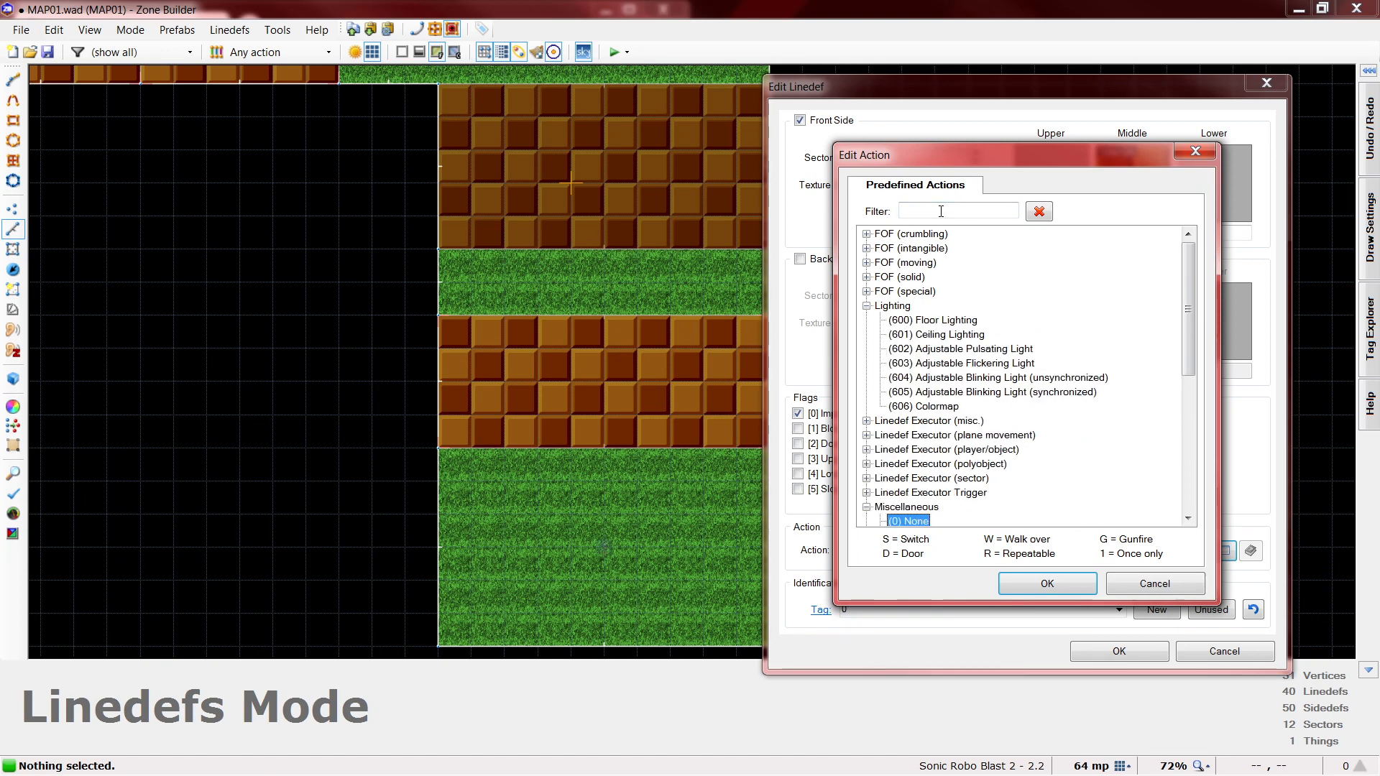
{"action": "left_click", "coordinate": [921, 408]}
{"action": "left_click", "coordinate": [1048, 579]}
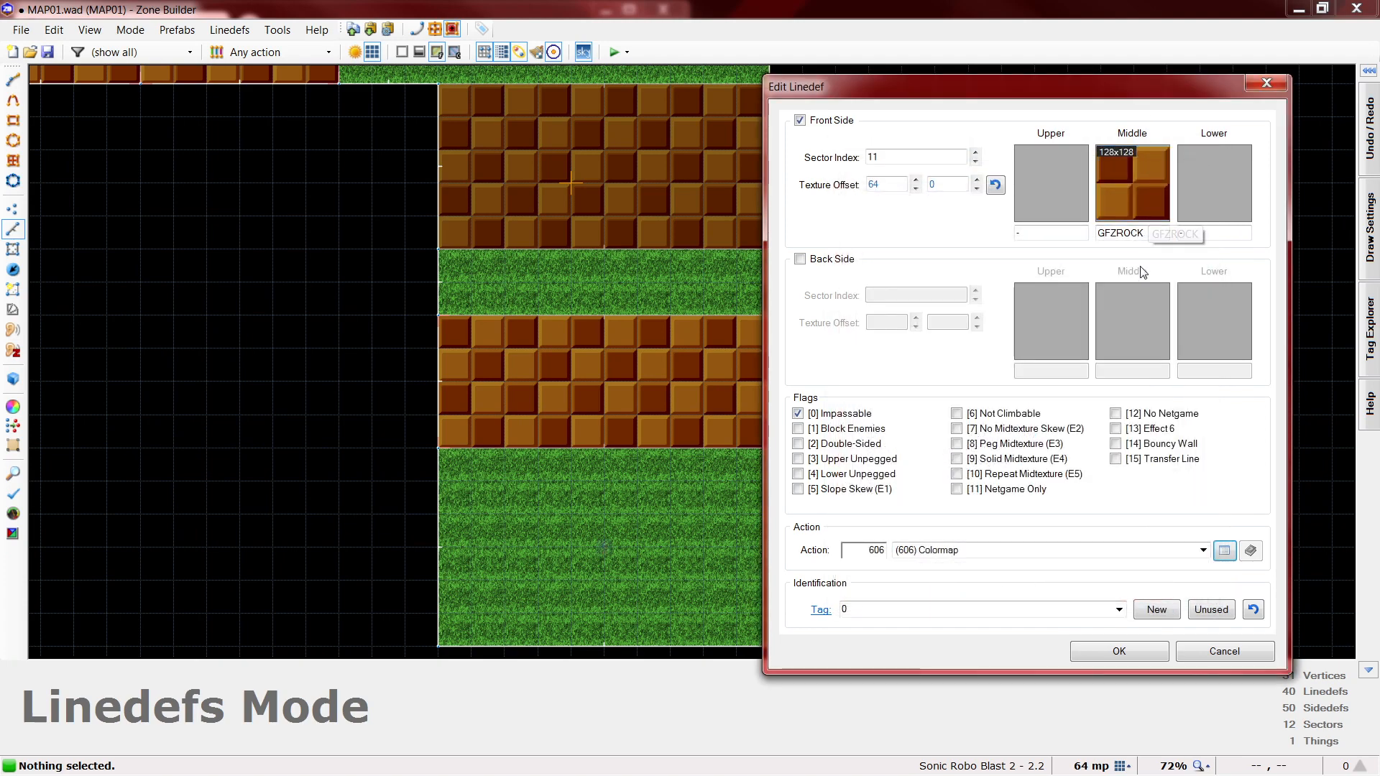
- Set the Colormap linedef's horizontal texture offset to 0 and its tag to 5
{"action": "double_click", "coordinate": [896, 184]}
{"action": "type", "text": "0"}
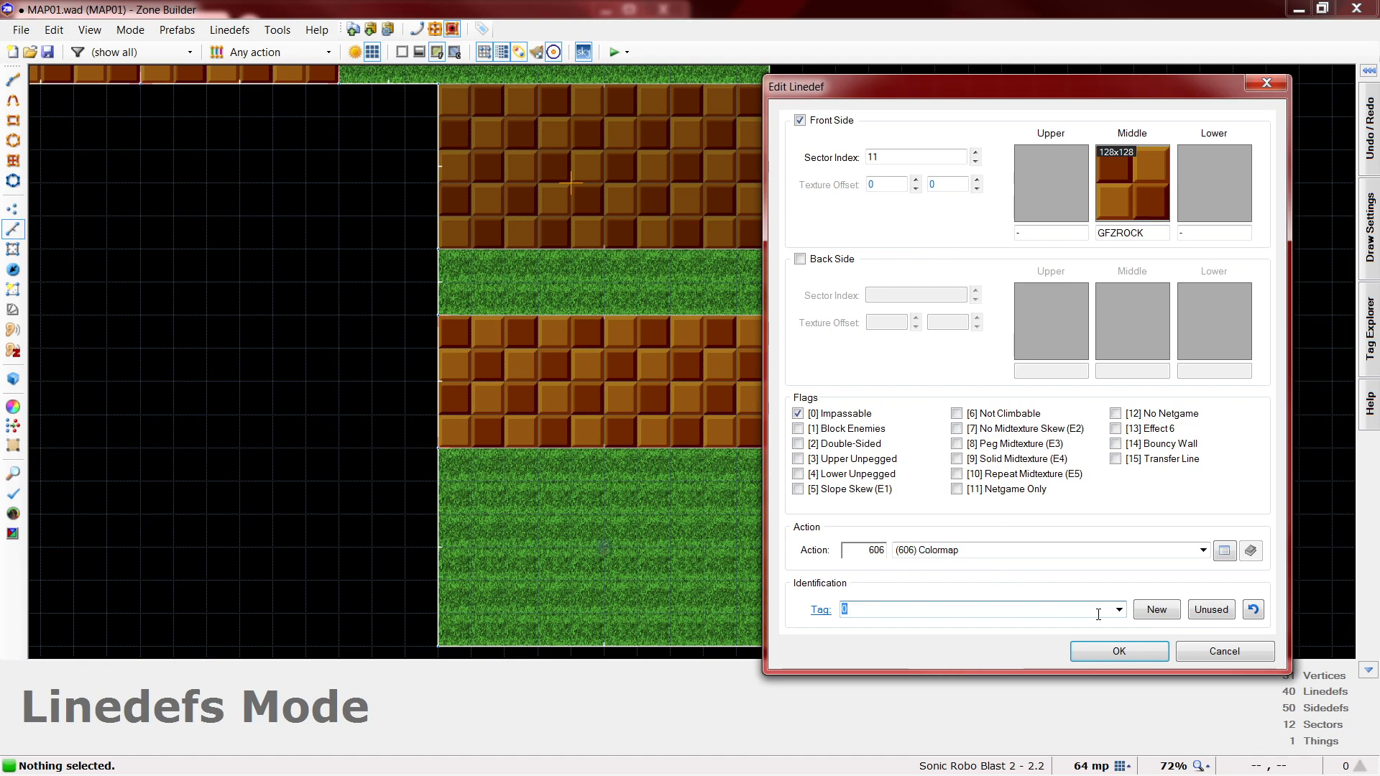
{"action": "left_click", "coordinate": [1140, 651]}
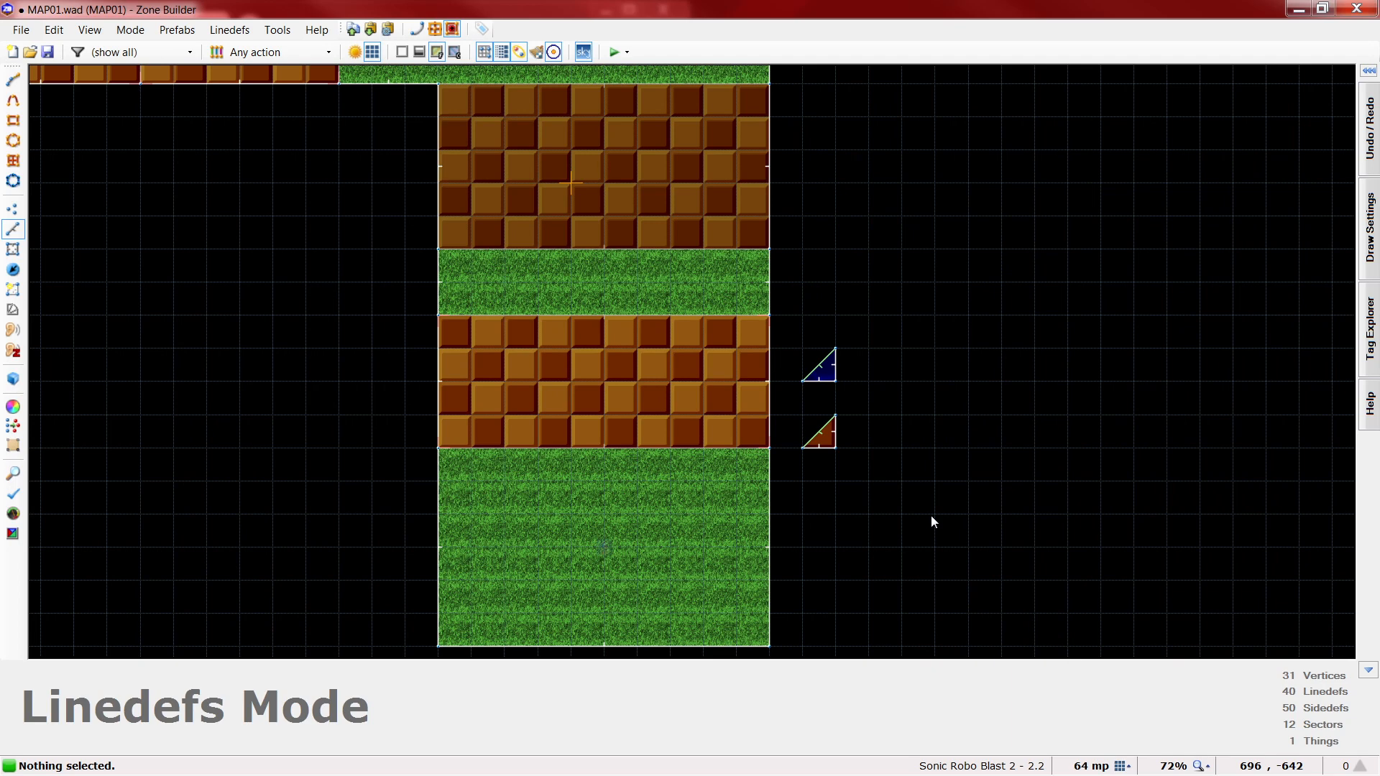
- Try to tag the new triangular rock-floored control sector with 5
{"action": "key", "text": "s"}
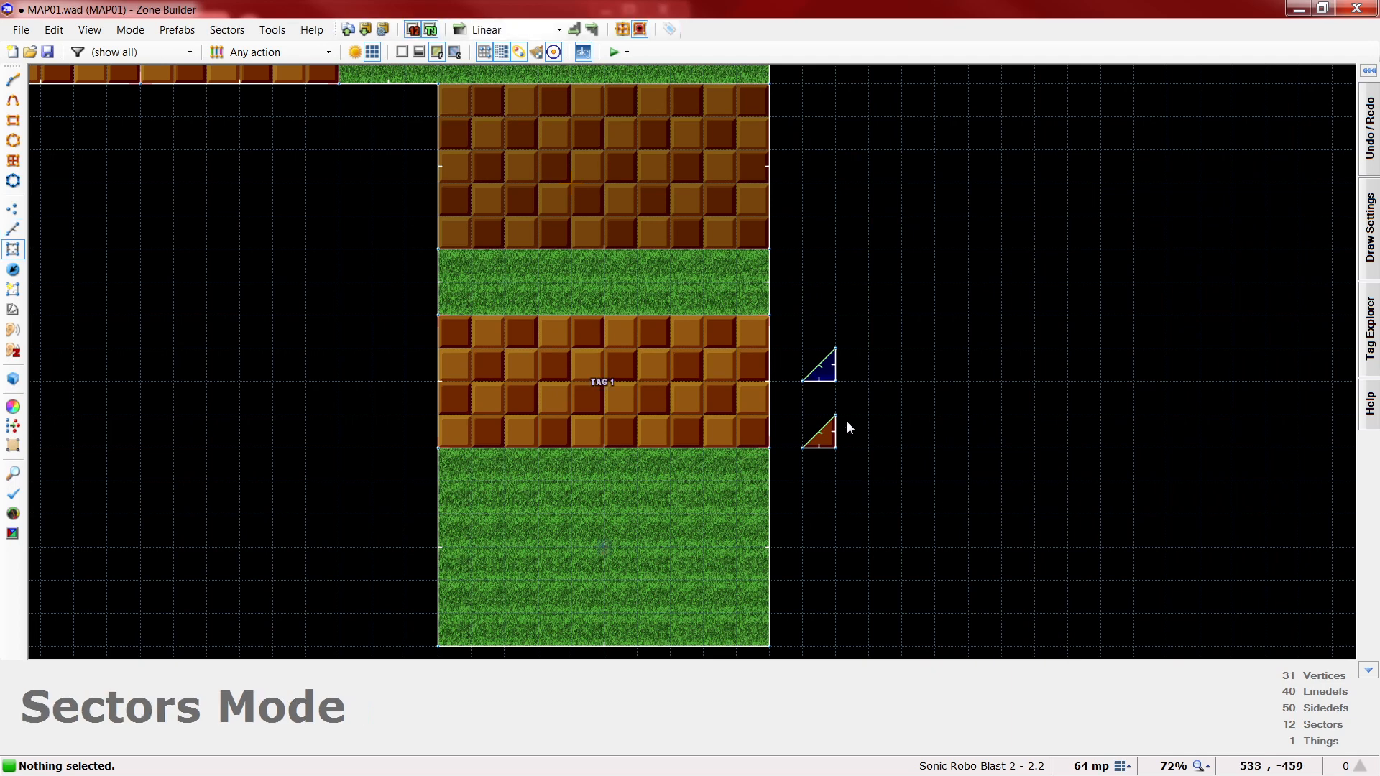
{"action": "right_click", "coordinate": [822, 430]}
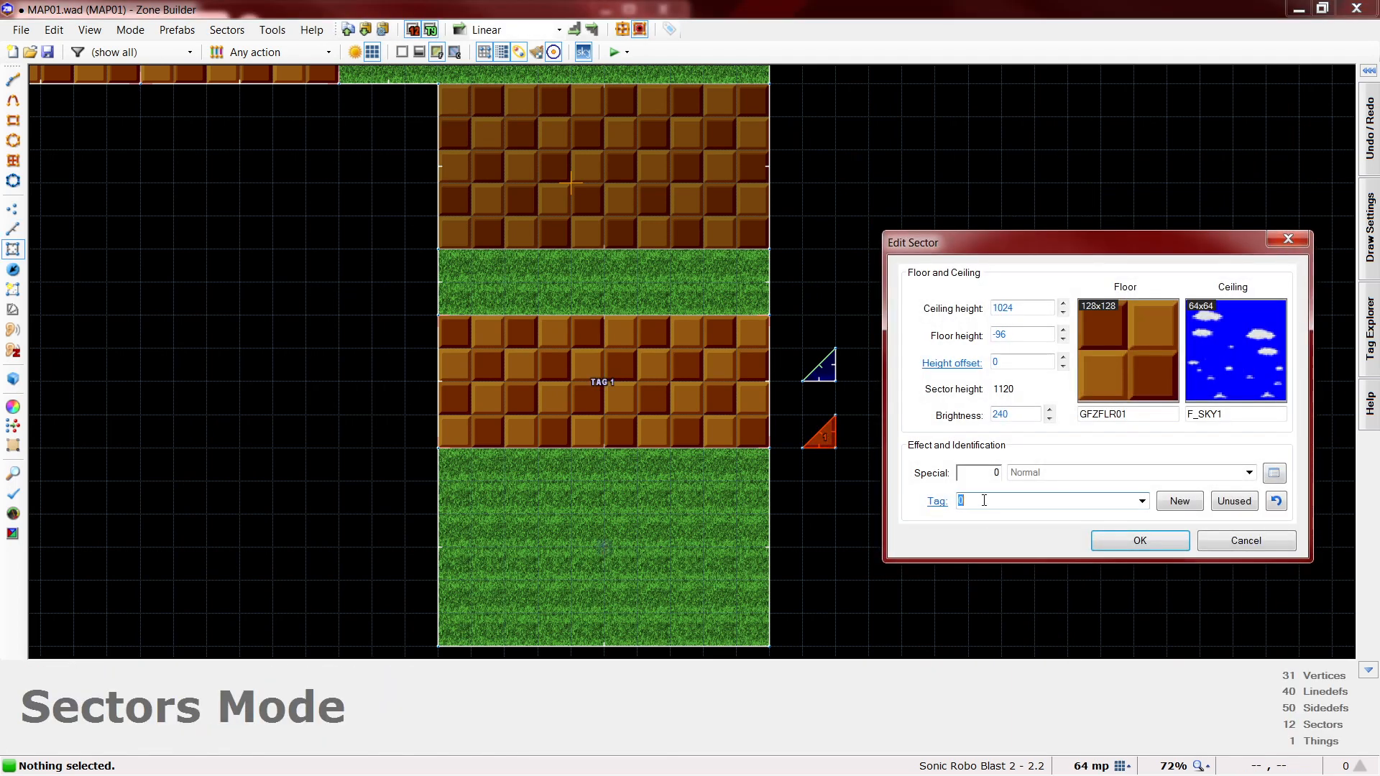
{"action": "key", "text": "Escape"}
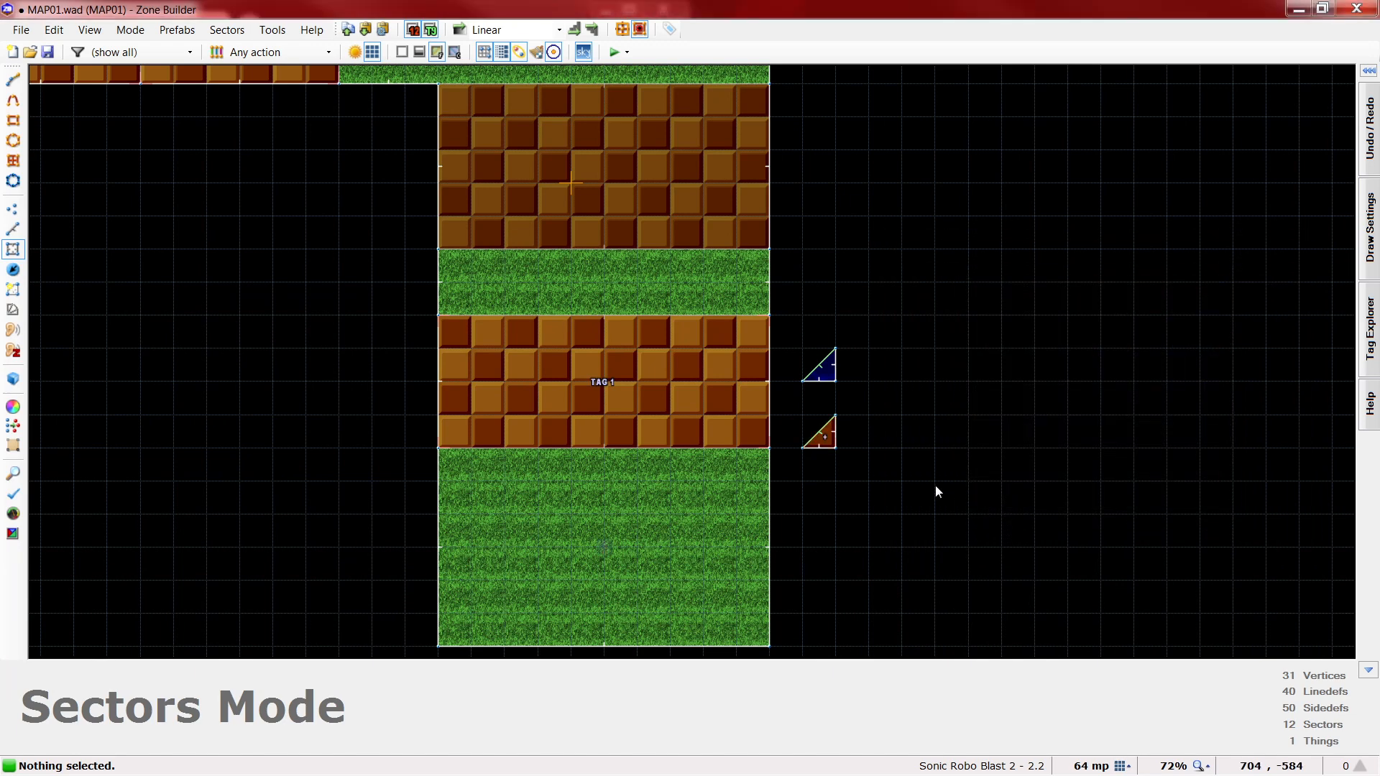
{"action": "right_click", "coordinate": [838, 375]}
{"action": "key", "text": "Escape"}
- Set the tag of the blue FWATER1 control sector to 5, matching the Colormap linedef
{"action": "right_click", "coordinate": [826, 373]}
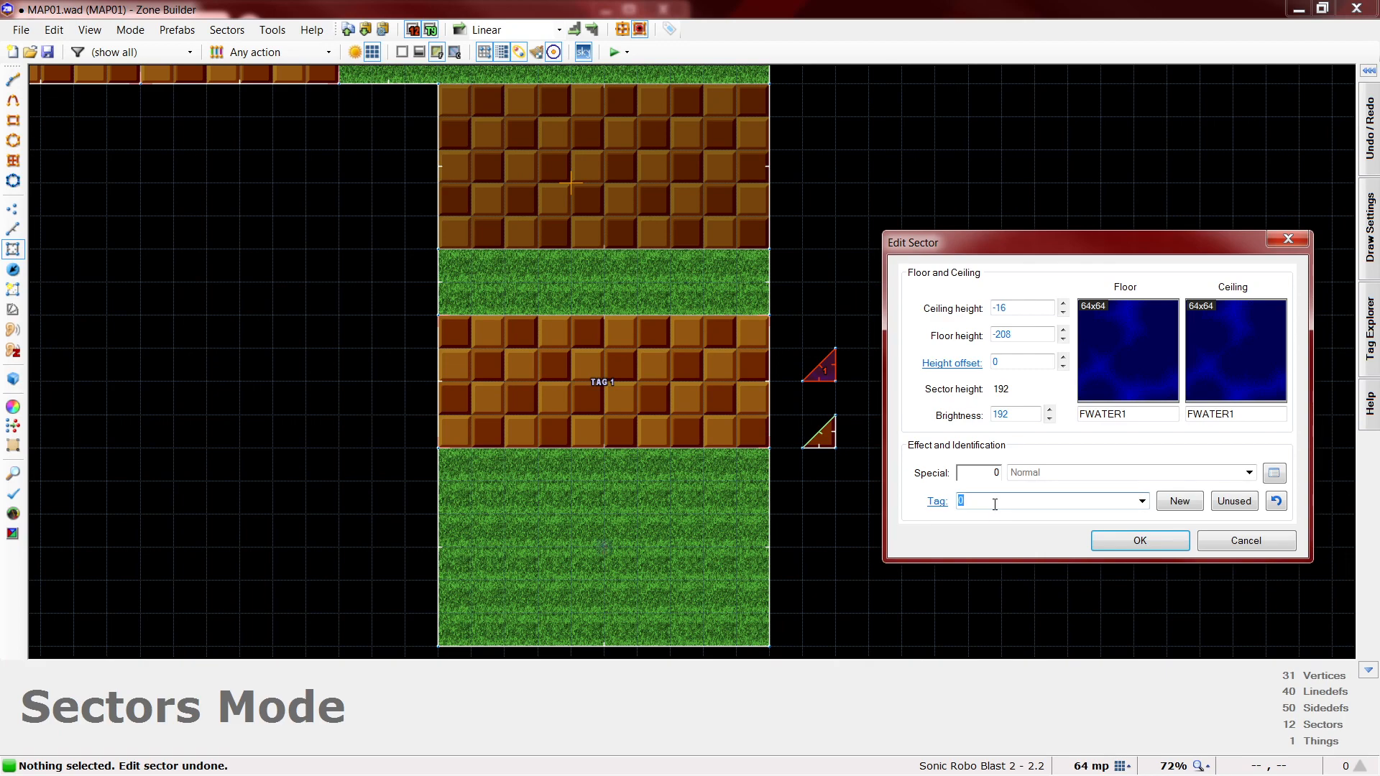
{"action": "key", "text": "Escape"}
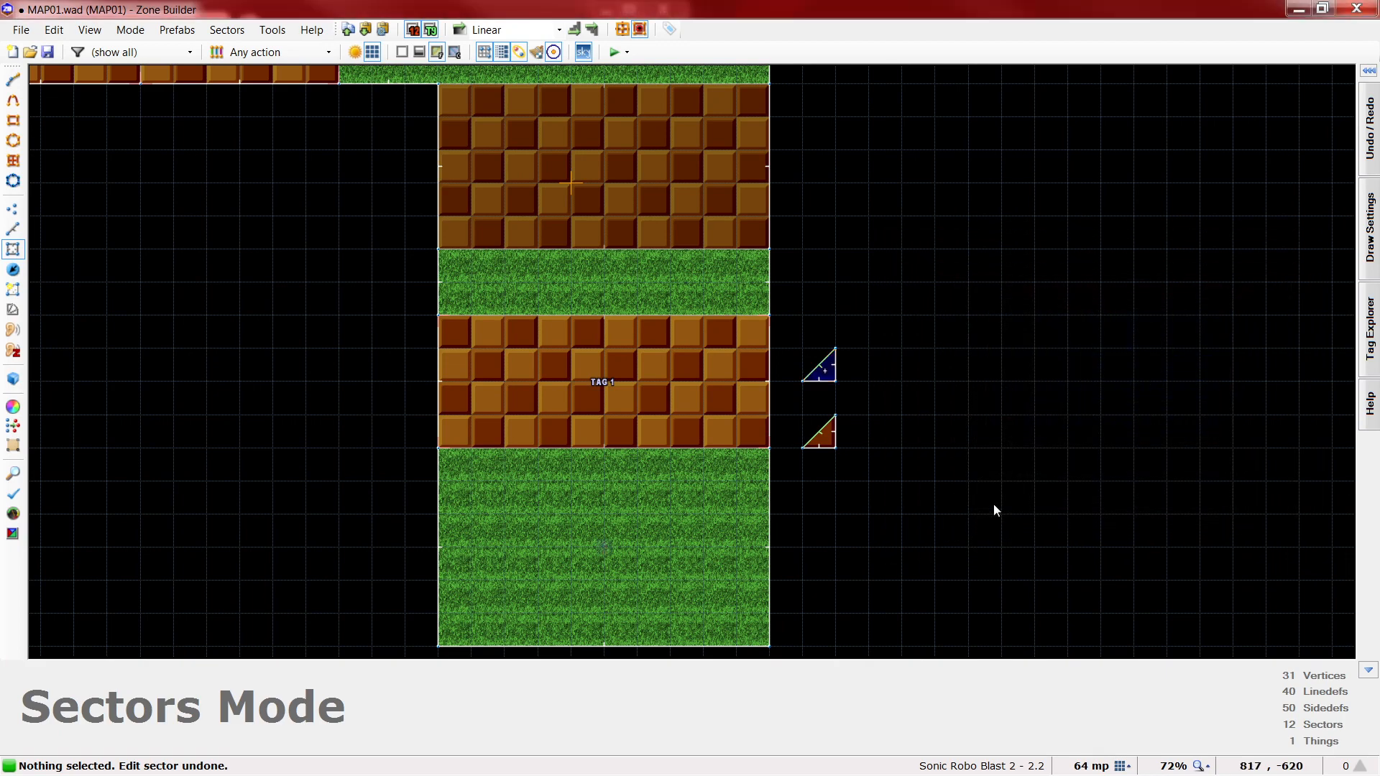
- Place the SRB2 Wiki beside the editor and read the Linedef type 606 setup, special info and common colormap values
{"action": "key", "text": "super+Right"}
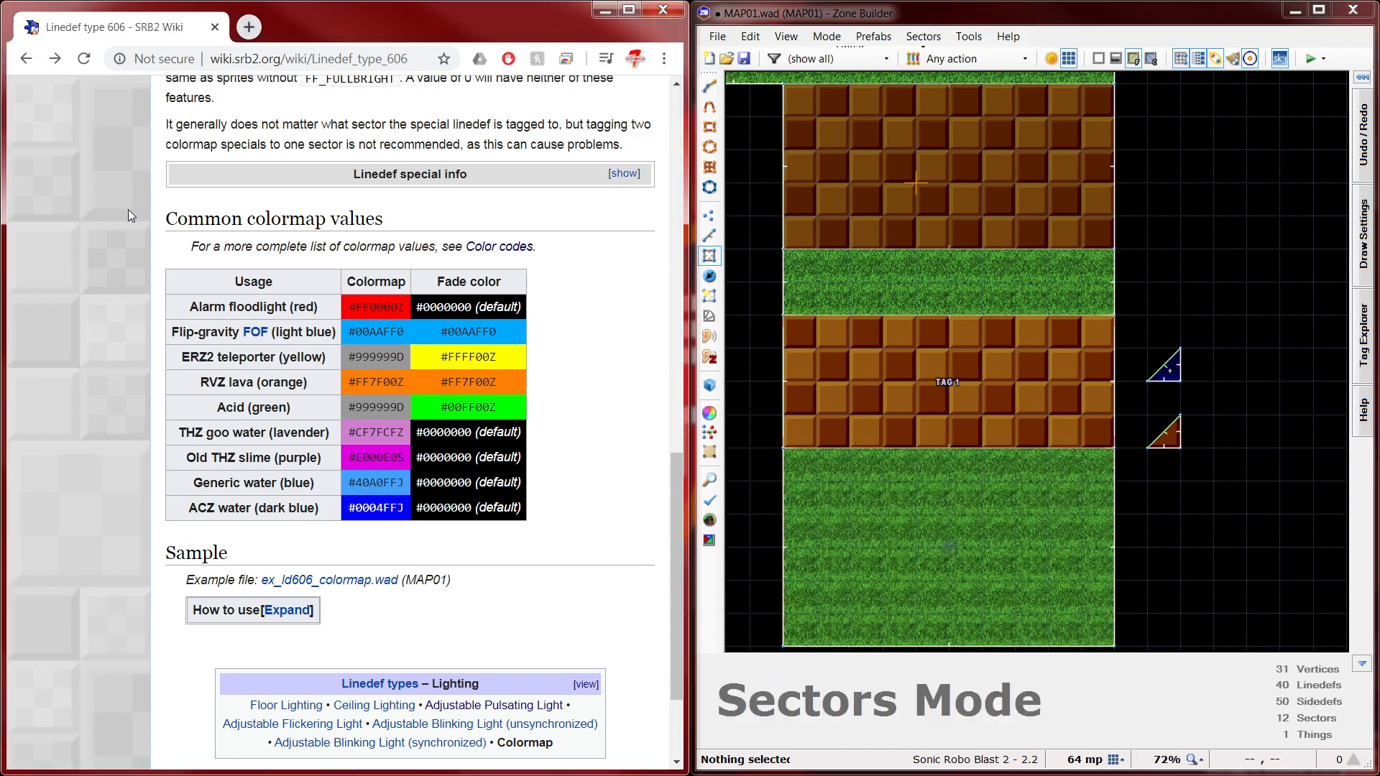
{"action": "scroll", "coordinate": [128, 209], "scroll_direction": "up", "scroll_amount": 15}
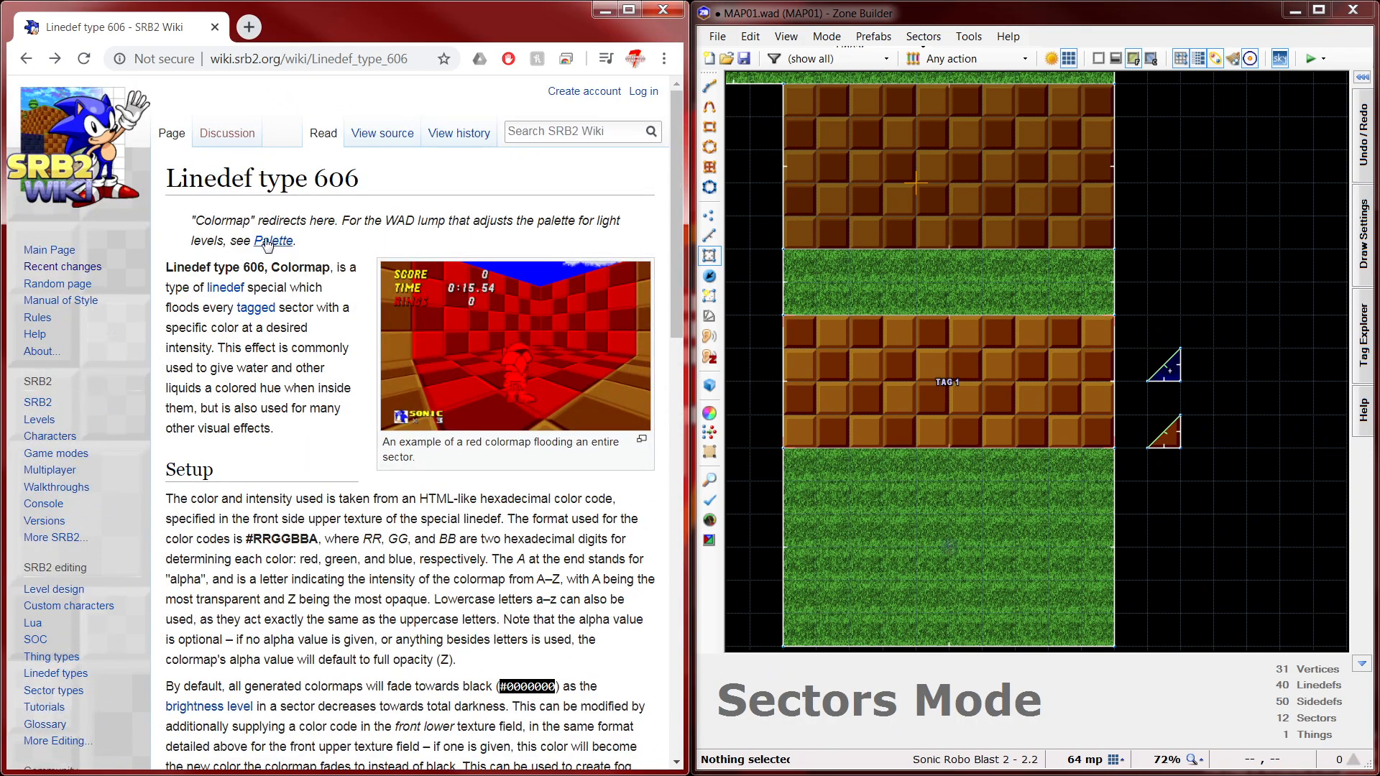
{"action": "double_click", "coordinate": [223, 220]}
{"action": "left_click", "coordinate": [286, 228]}
{"action": "scroll", "coordinate": [358, 251], "scroll_direction": "down", "scroll_amount": 3}
{"action": "scroll", "coordinate": [358, 252], "scroll_direction": "down", "scroll_amount": 9}
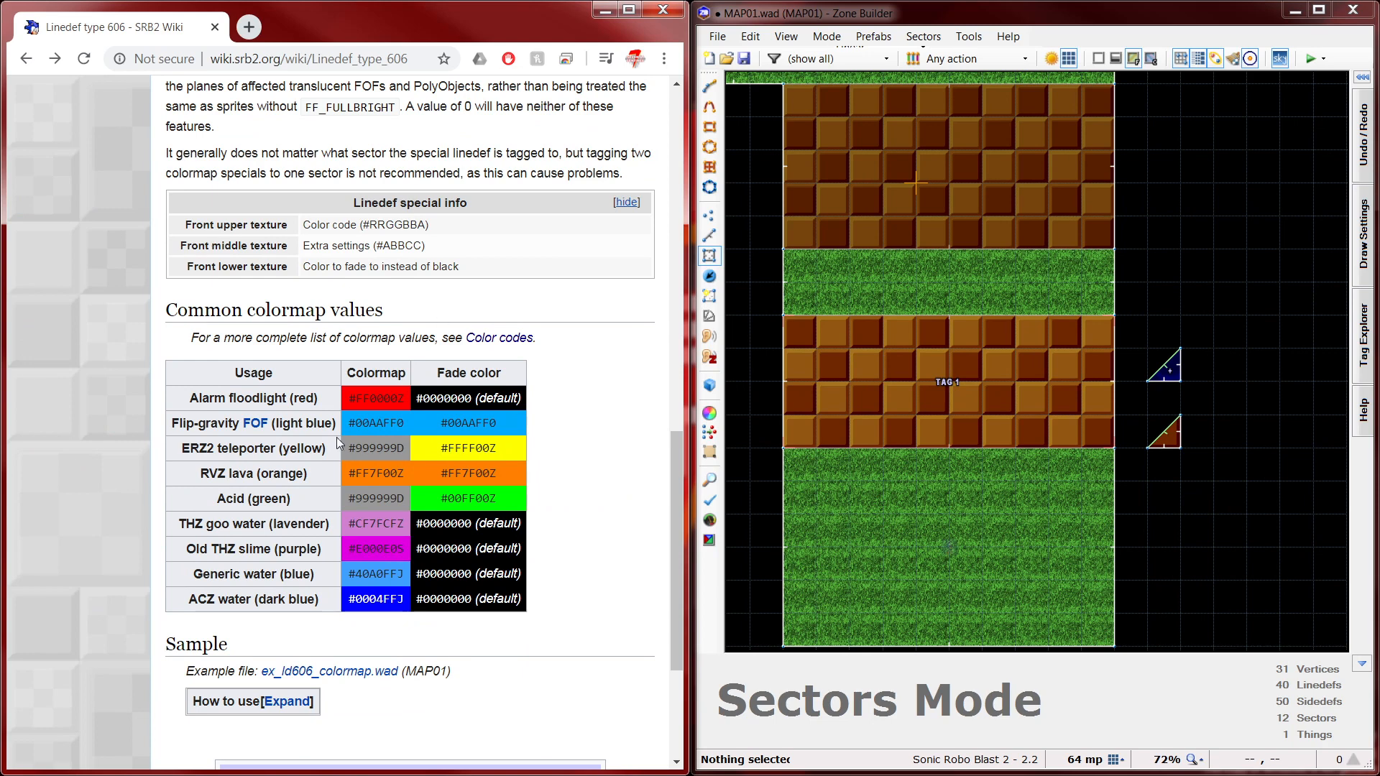
{"action": "left_click_drag", "start_coordinate": [459, 267], "coordinate": [95, 201]}
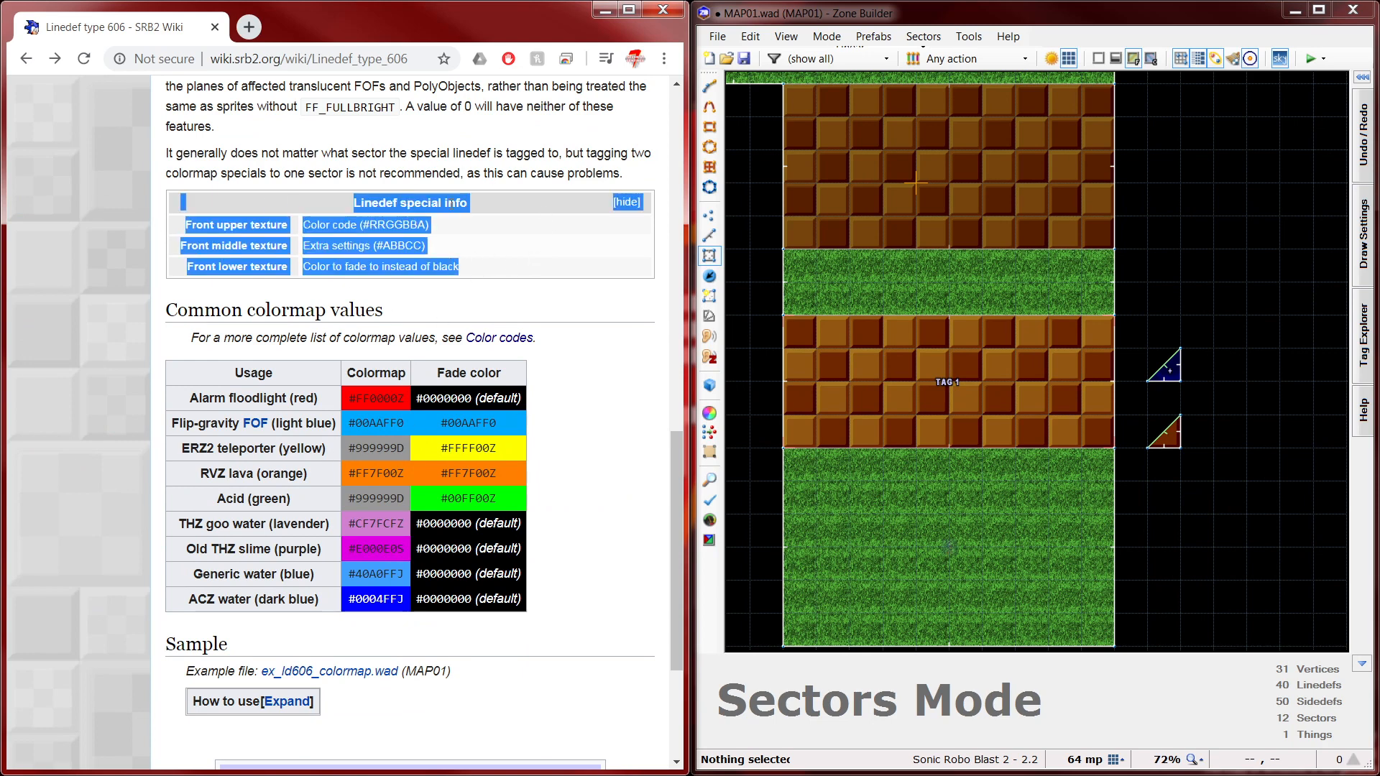
{"action": "left_click", "coordinate": [521, 225]}
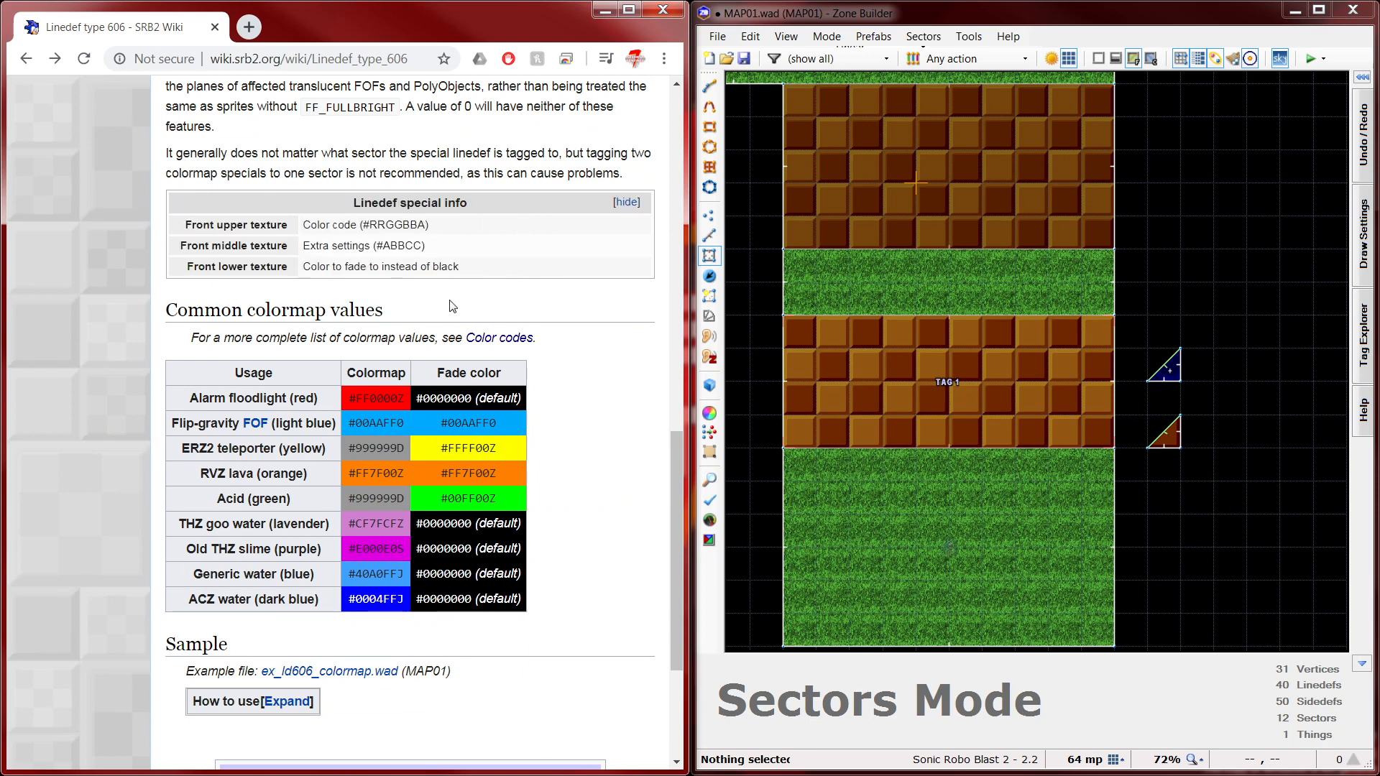
{"action": "scroll", "coordinate": [453, 307], "scroll_direction": "down", "scroll_amount": 1}
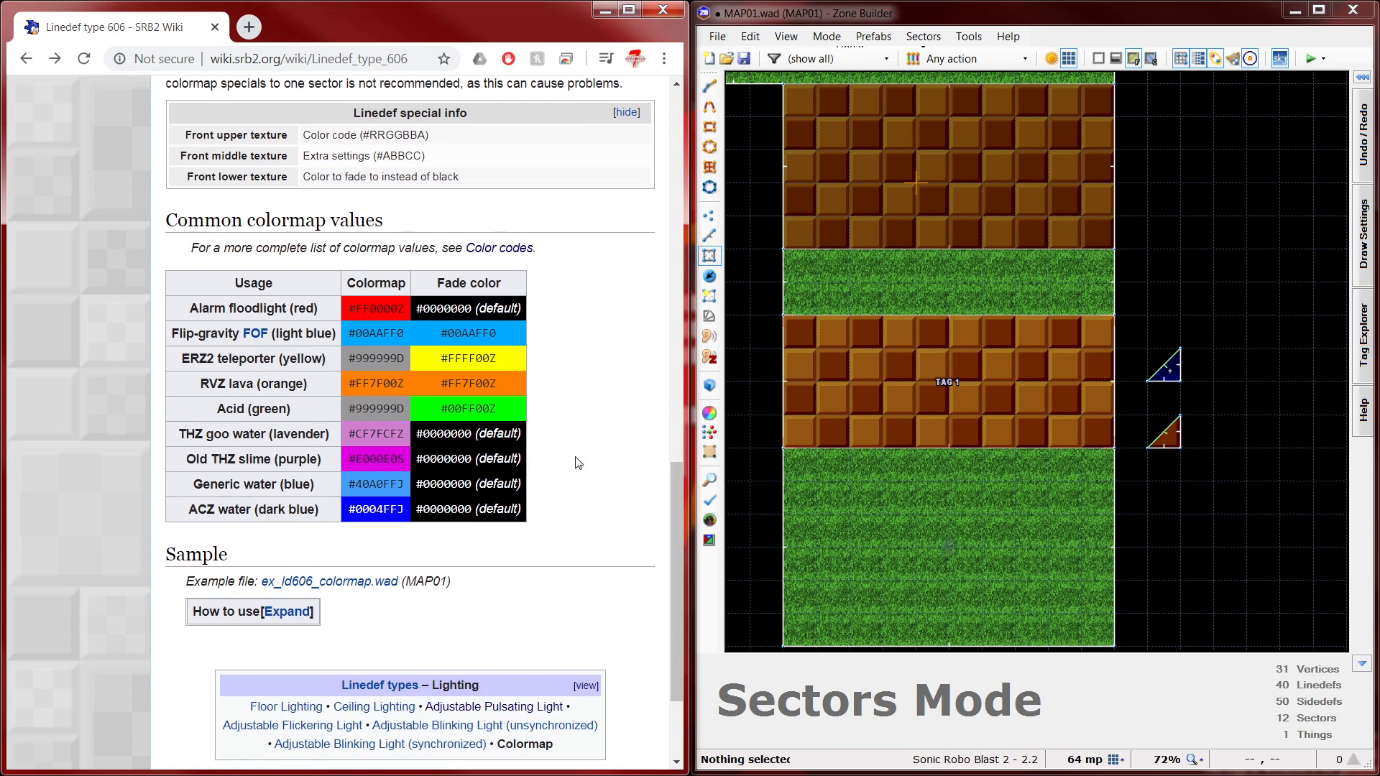
- Copy the wiki's generic water colormap code #40A0FFJ into the Colormap linedef's front upper texture
{"action": "left_click_drag", "start_coordinate": [407, 486], "coordinate": [349, 490]}
{"action": "right_click", "coordinate": [370, 486]}
{"action": "left_click", "coordinate": [403, 501]}
{"action": "left_click", "coordinate": [570, 489]}
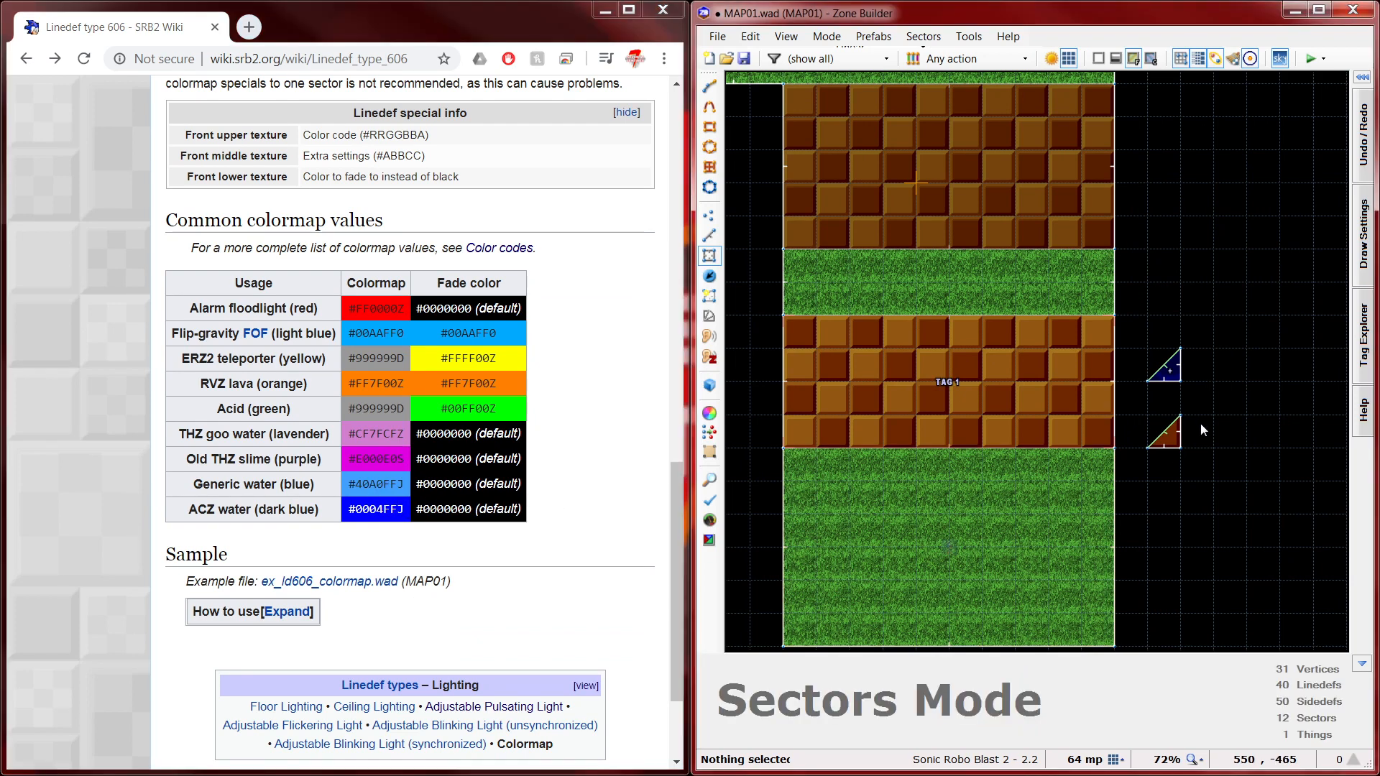
{"action": "key", "text": "l"}
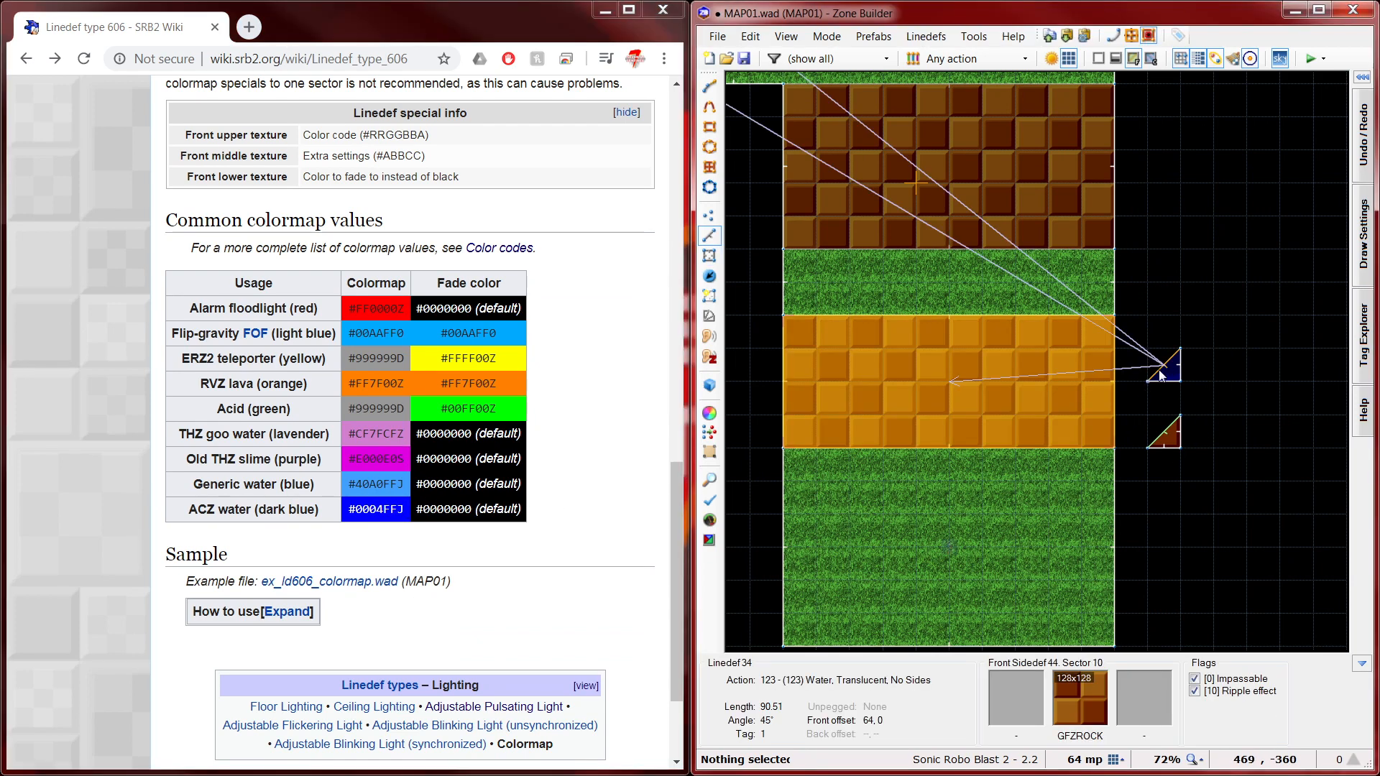
{"action": "right_click", "coordinate": [1168, 438]}
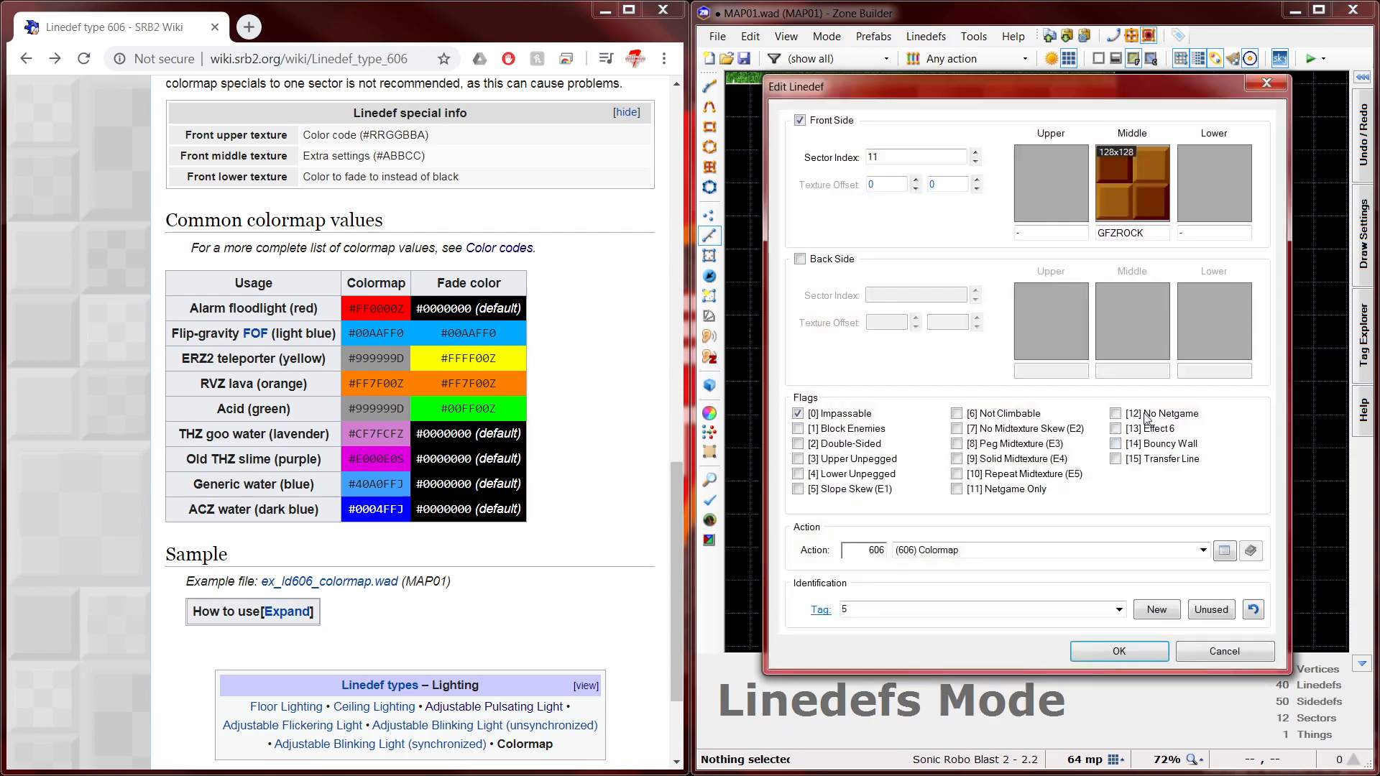
{"action": "left_click", "coordinate": [1067, 232]}
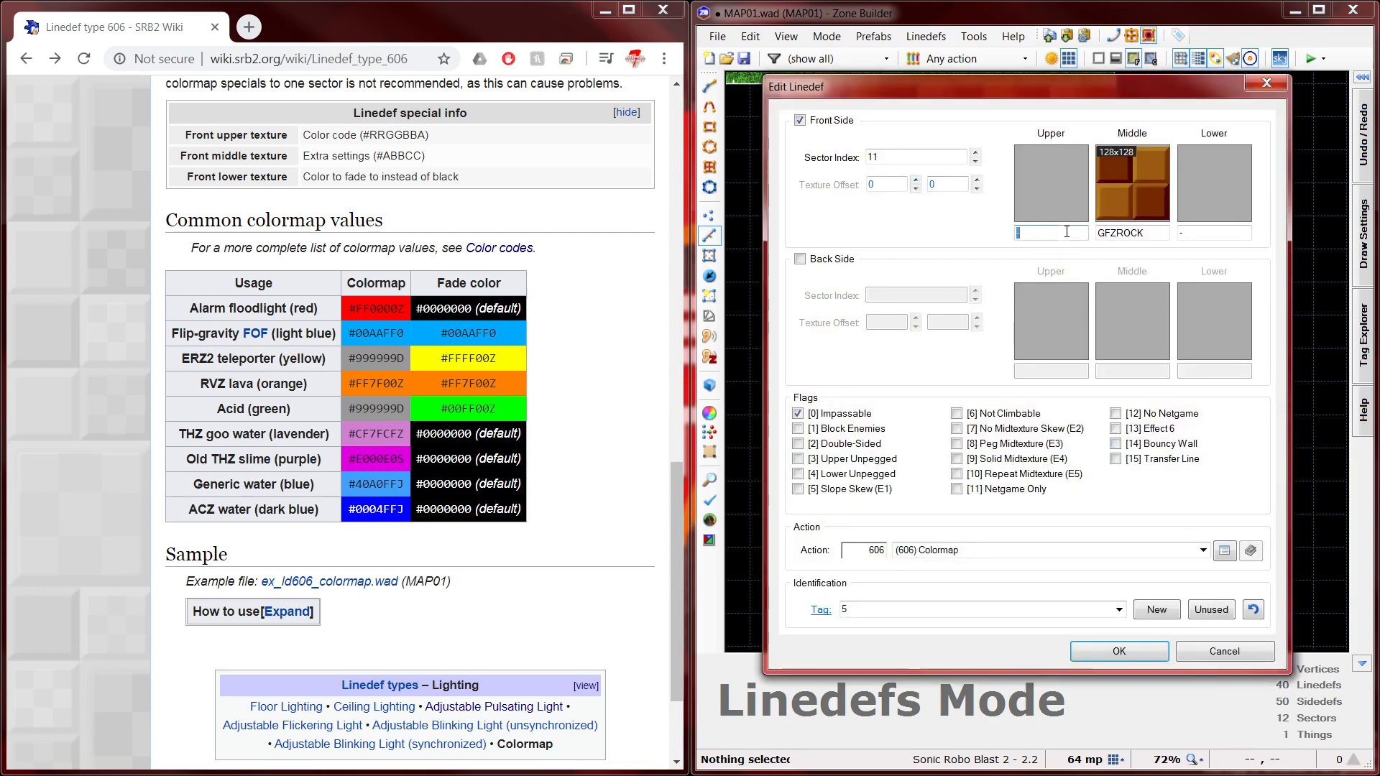
{"action": "key", "text": "ctrl+v"}
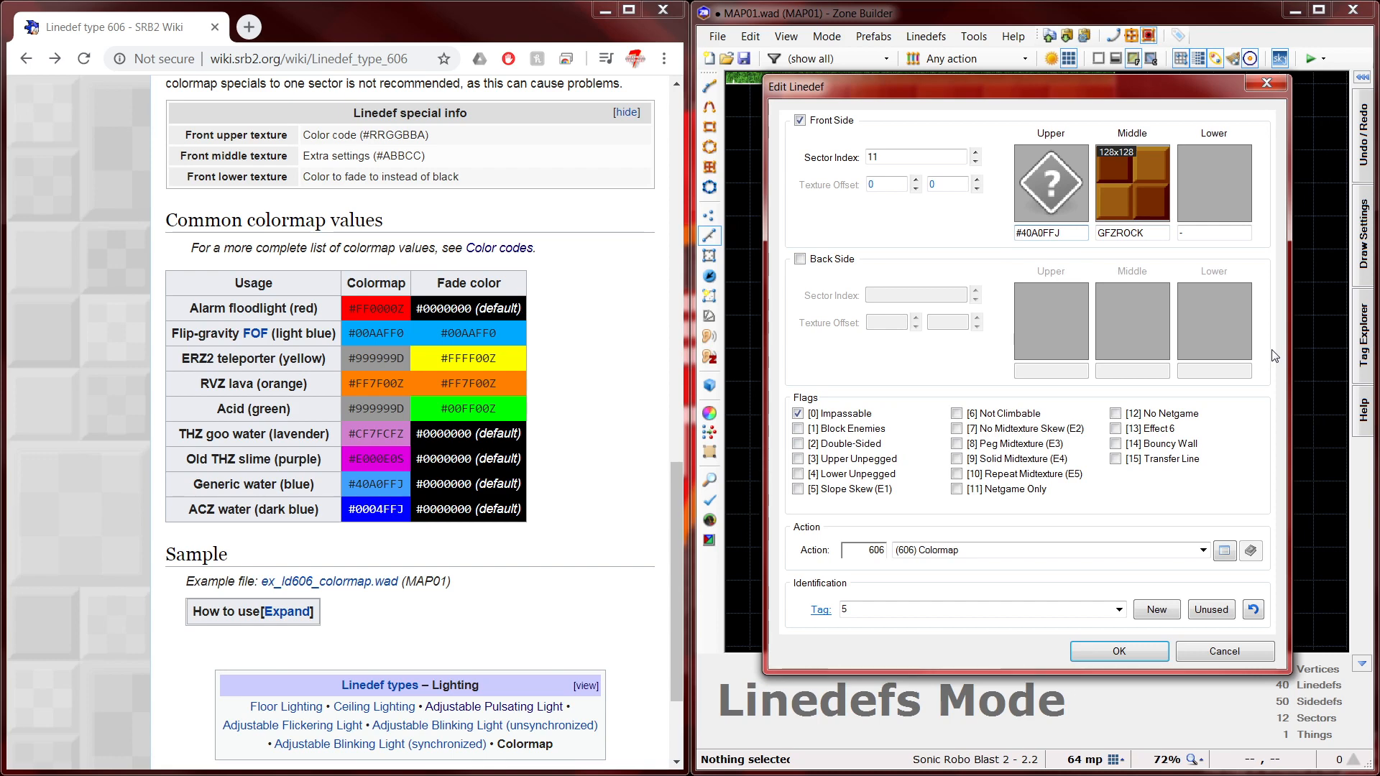
- Examine the red, green, blue and alpha parts of the color code #40A0FFJ, comparing it with the wiki table
{"action": "key", "text": "shift+Right"}
{"action": "key", "text": "shift+Right"}
{"action": "key", "text": "Right"}
{"action": "key", "text": "shift+Right"}
{"action": "key", "text": "shift+Right"}
{"action": "key", "text": "Right"}
{"action": "key", "text": "shift+Right"}
{"action": "left_click_drag", "start_coordinate": [398, 483], "coordinate": [419, 491]}
{"action": "left_click", "coordinate": [440, 551]}
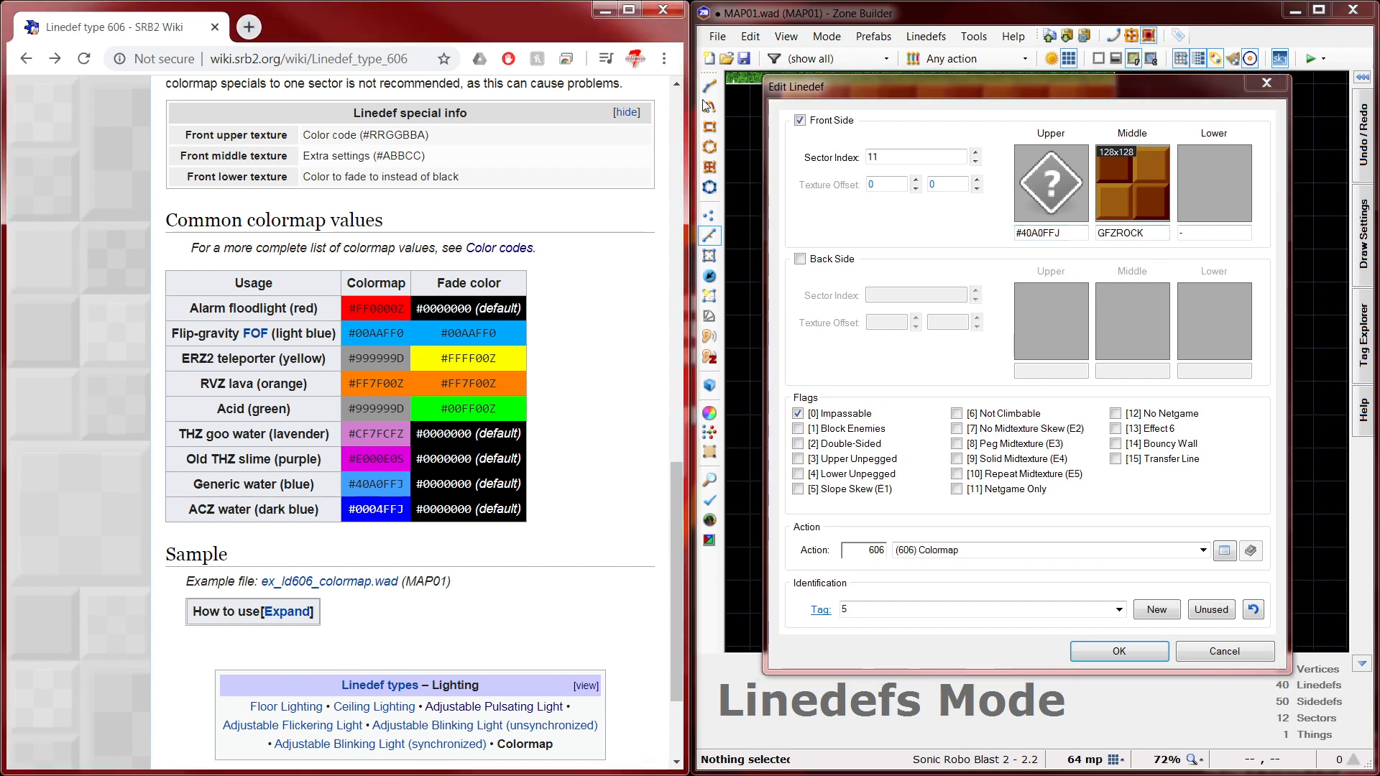
- Apply the Colormap linedef's settings and maximize the Zone Builder window
{"action": "left_click", "coordinate": [1116, 650]}
{"action": "key", "text": "super+Up"}
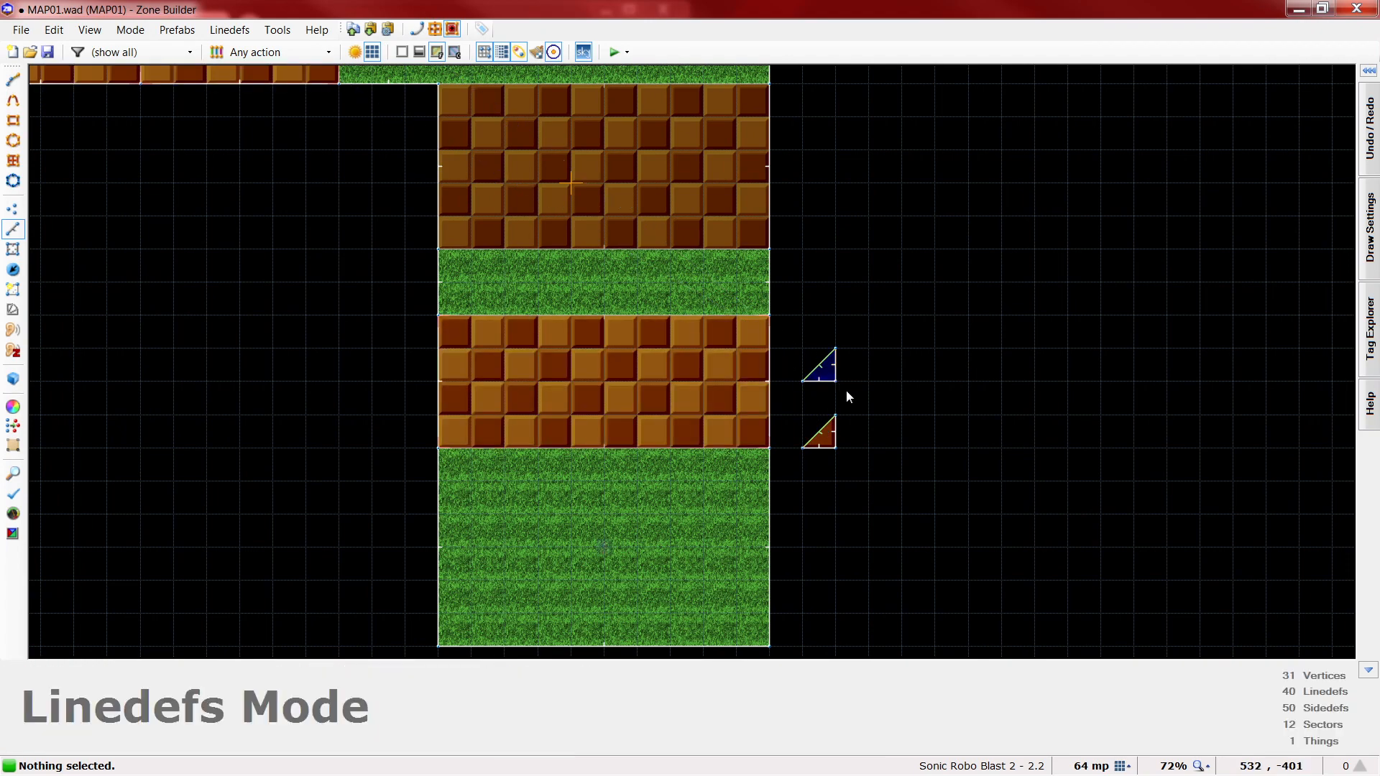
- Inspect the underwater areas of both water pits in the 3D view with highlighting off, and return to the 2D Linedefs mode
{"action": "scroll", "coordinate": [880, 533], "scroll_direction": "down", "scroll_amount": 1}
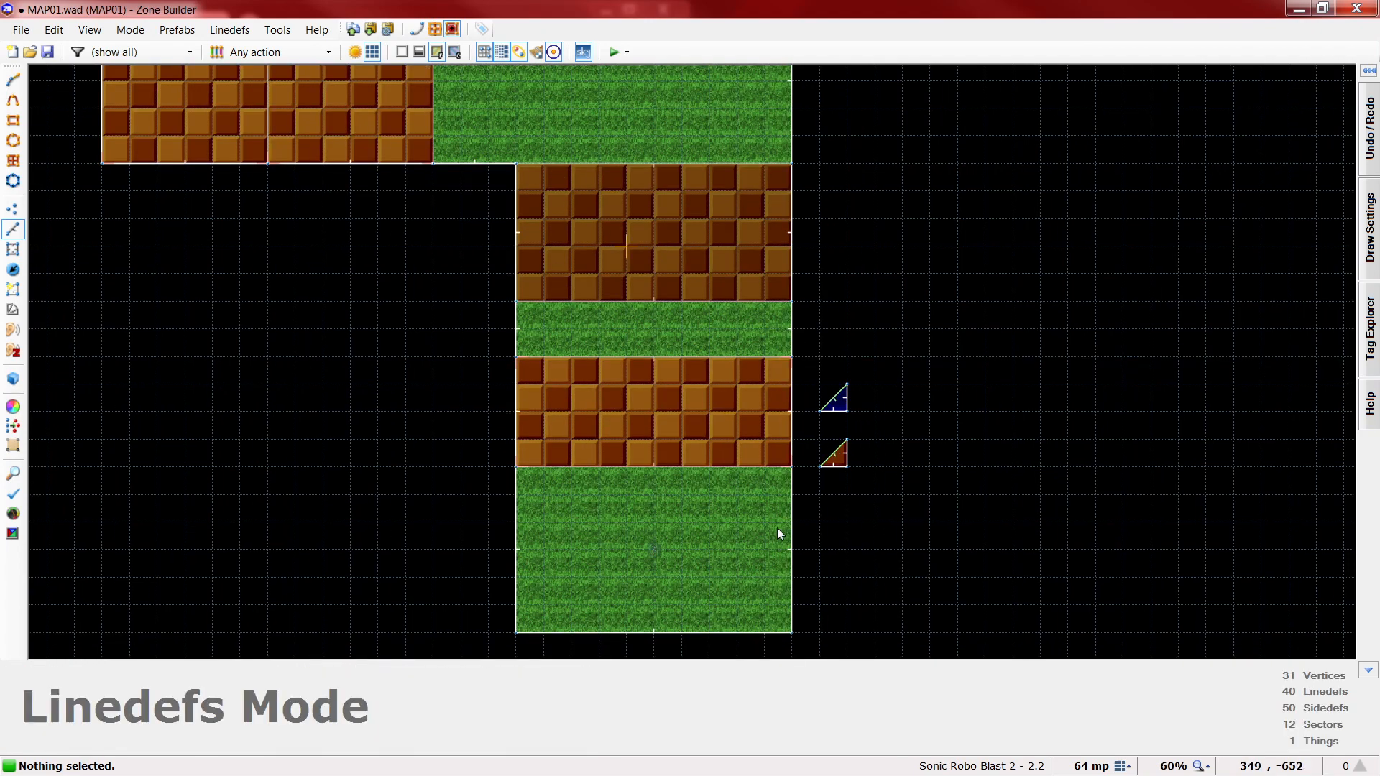
{"action": "key", "text": "w"}
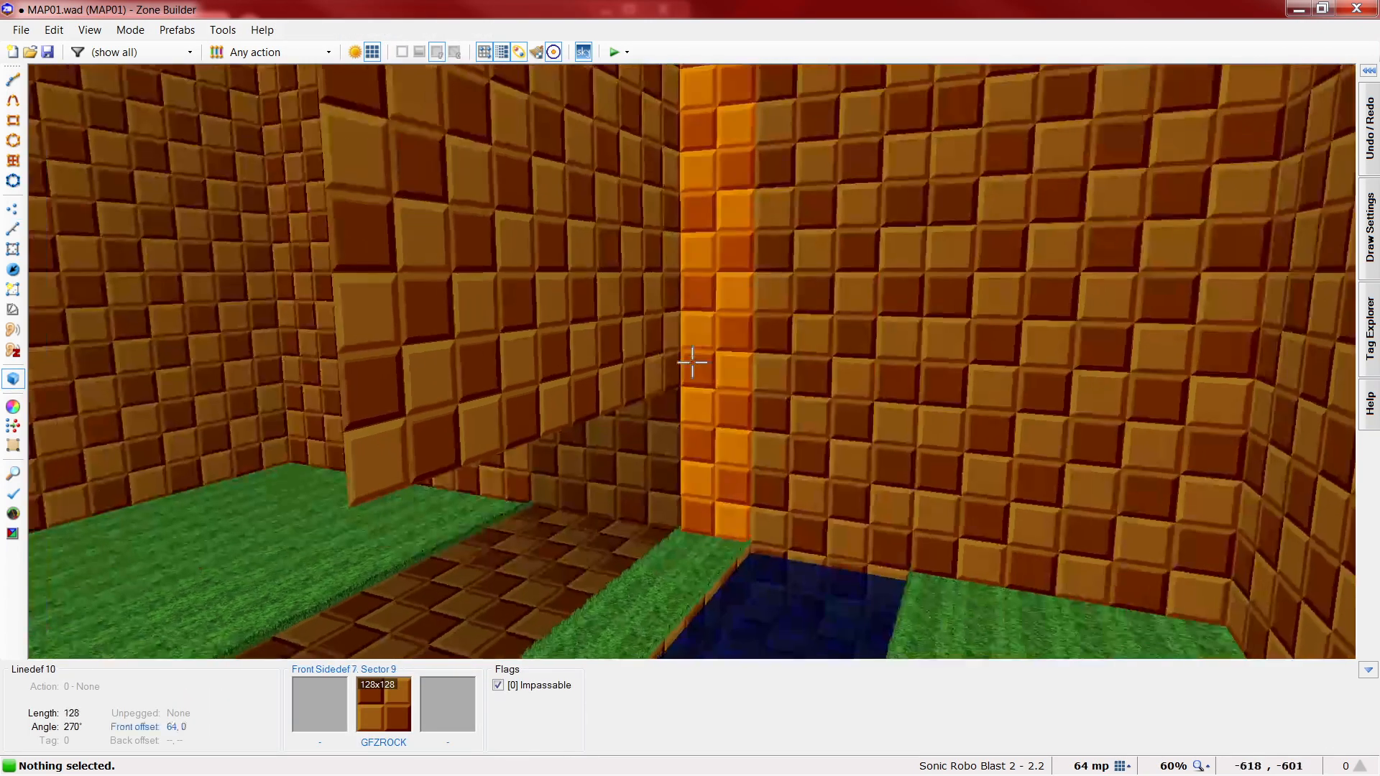
{"action": "key", "text": "h"}
{"action": "key", "text": "d"}
{"action": "key", "text": "e"}
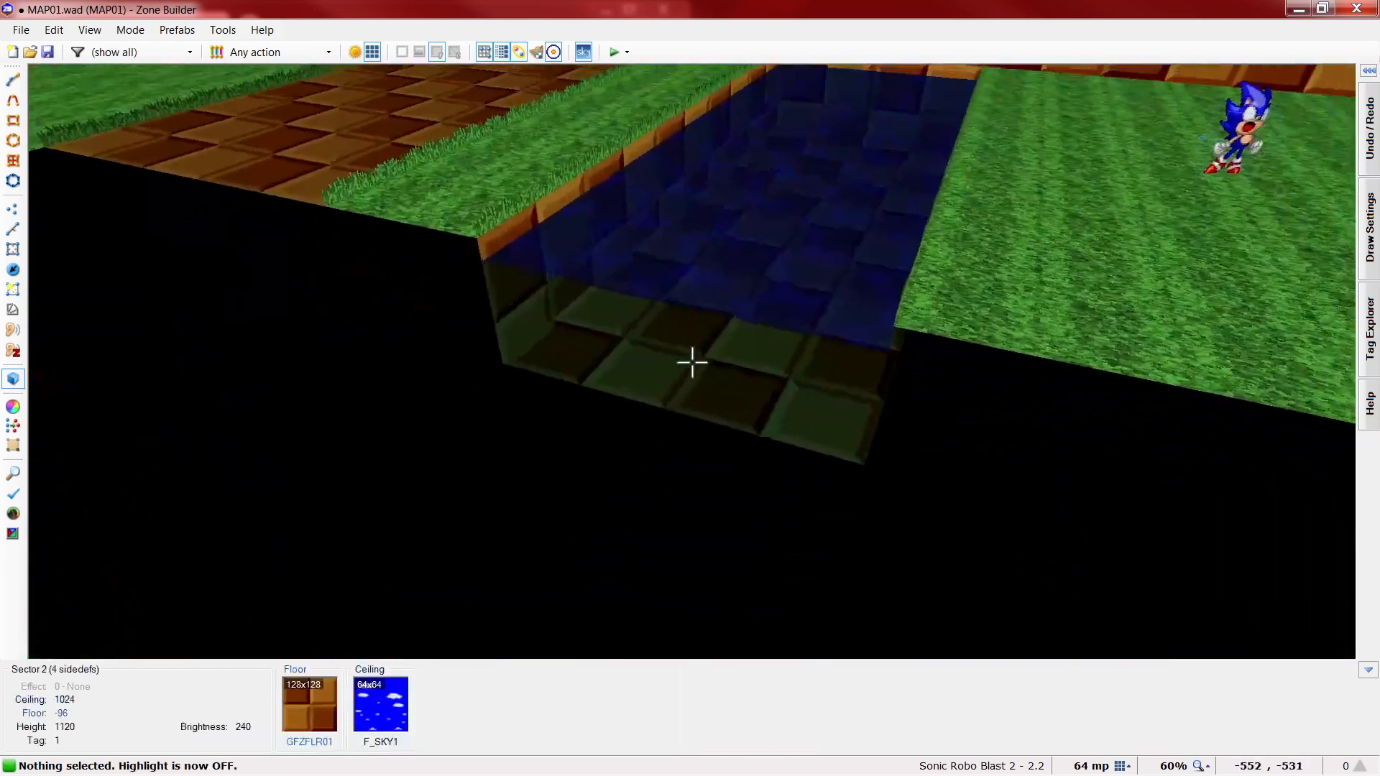
{"action": "key", "text": "d"}
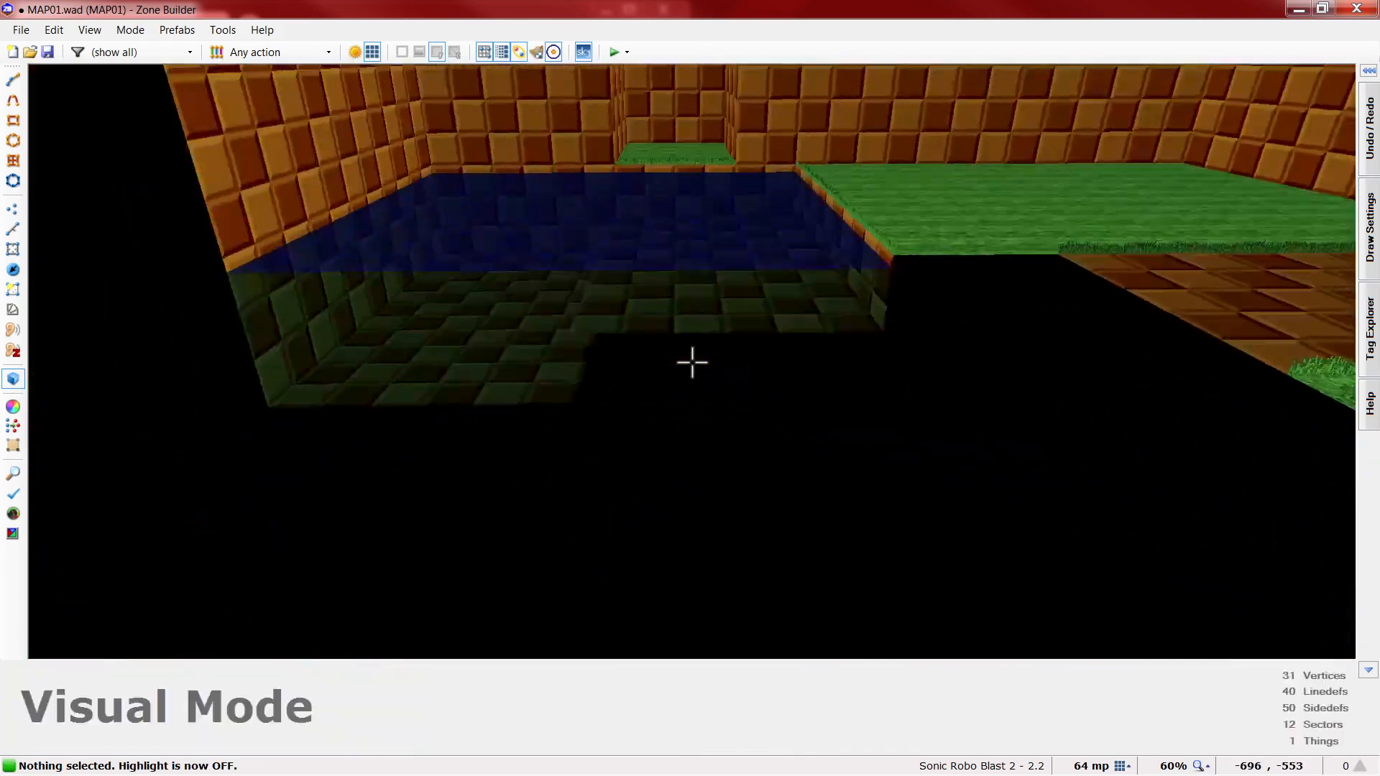
{"action": "key", "text": "d"}
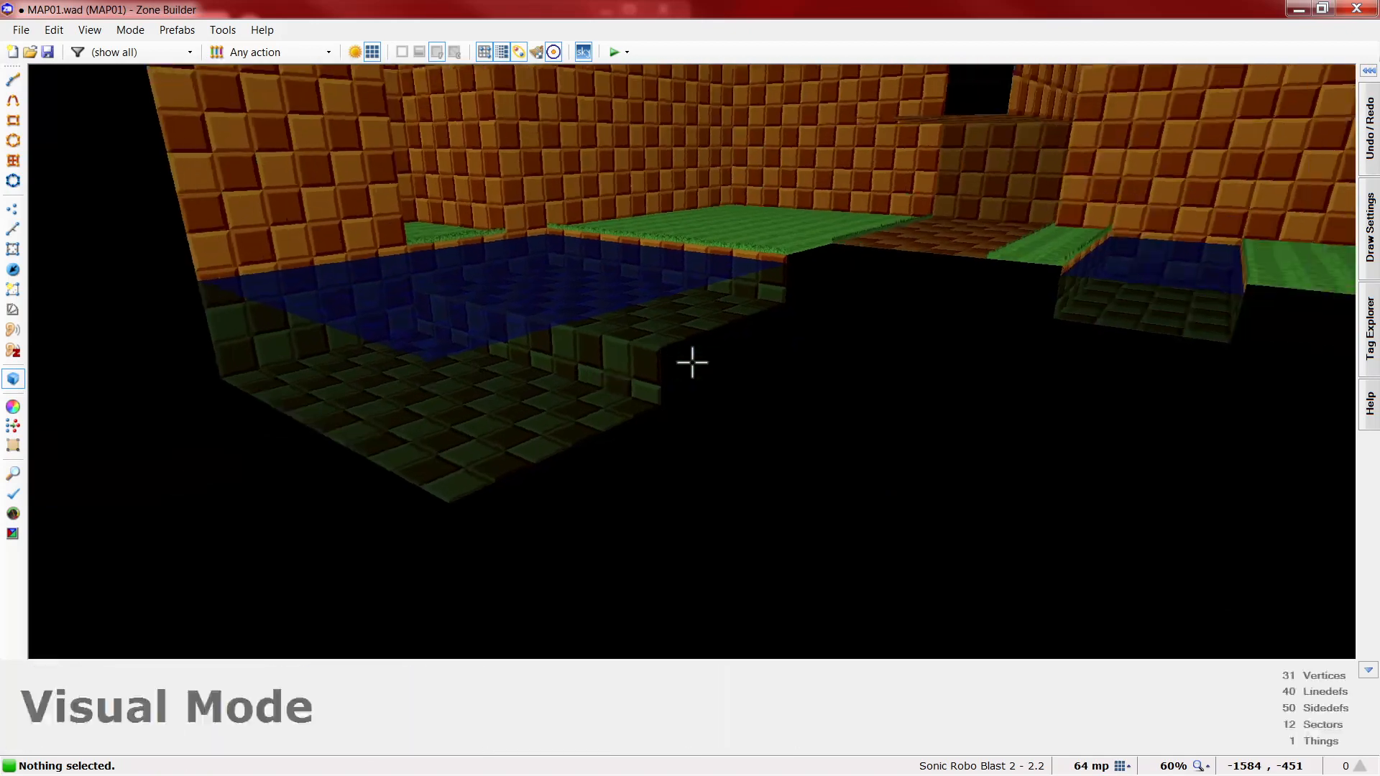
{"action": "key", "text": "l"}
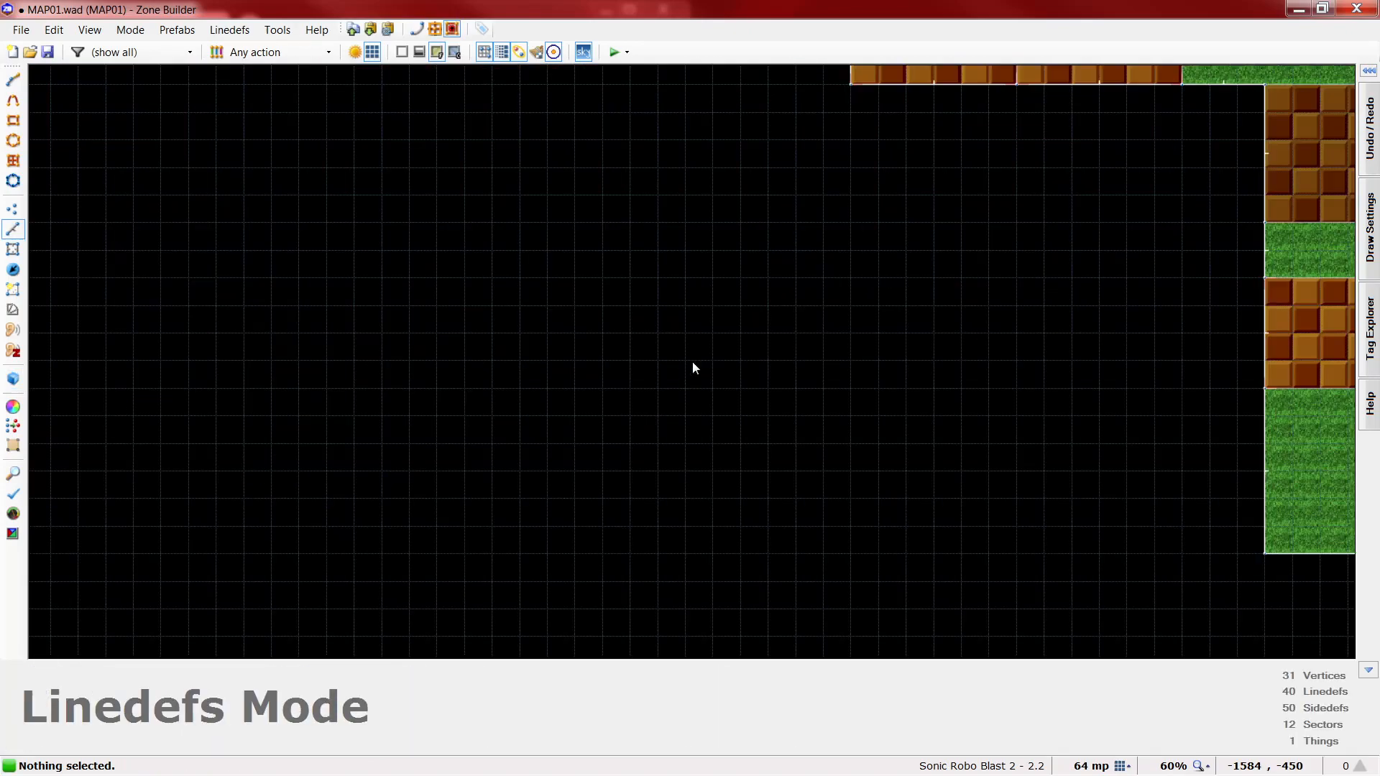
- Start a playtest of the map and run Sonic past the first water pit and into the large one
{"action": "scroll", "coordinate": [611, 438], "scroll_direction": "down", "scroll_amount": 4}
{"action": "key", "text": "F9"}
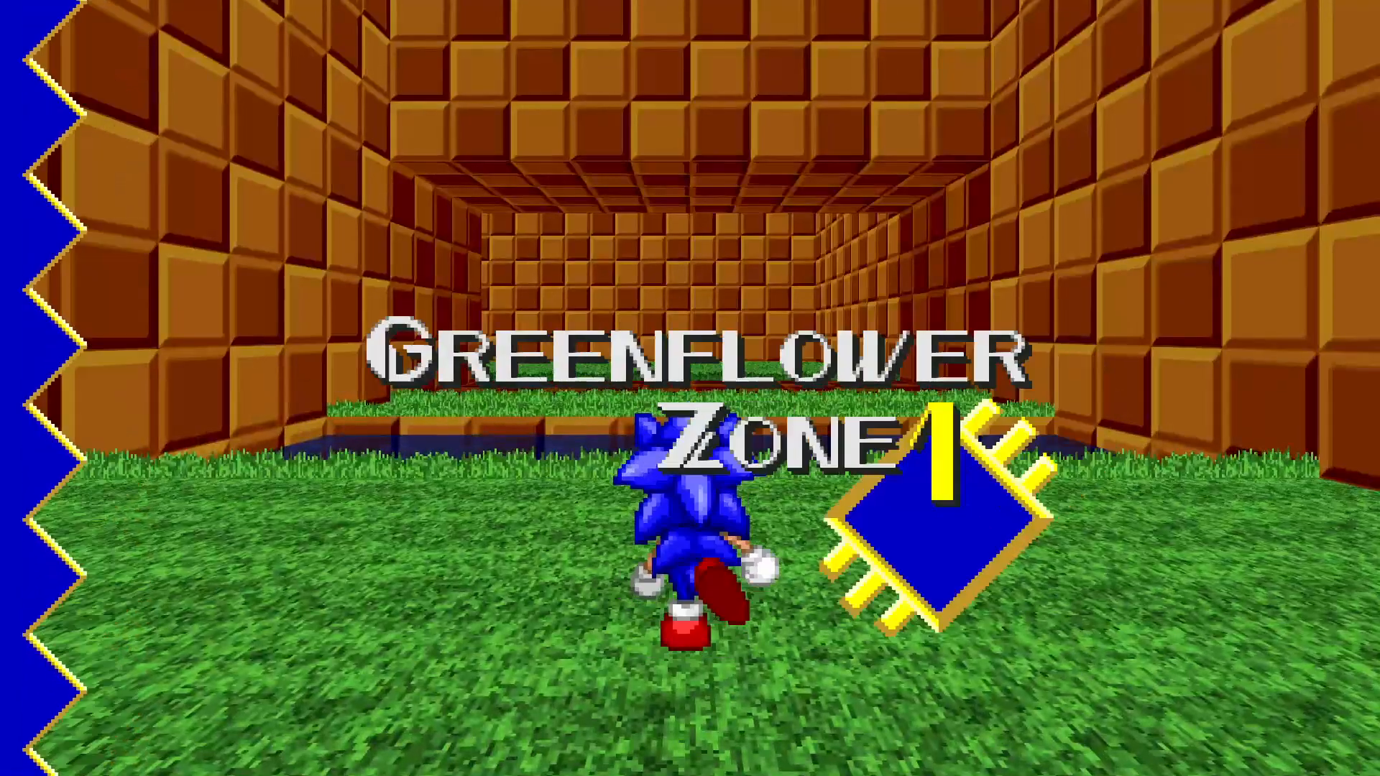
{"action": "key", "text": "w"}
{"action": "key", "text": "space"}
{"action": "key", "text": "space"}
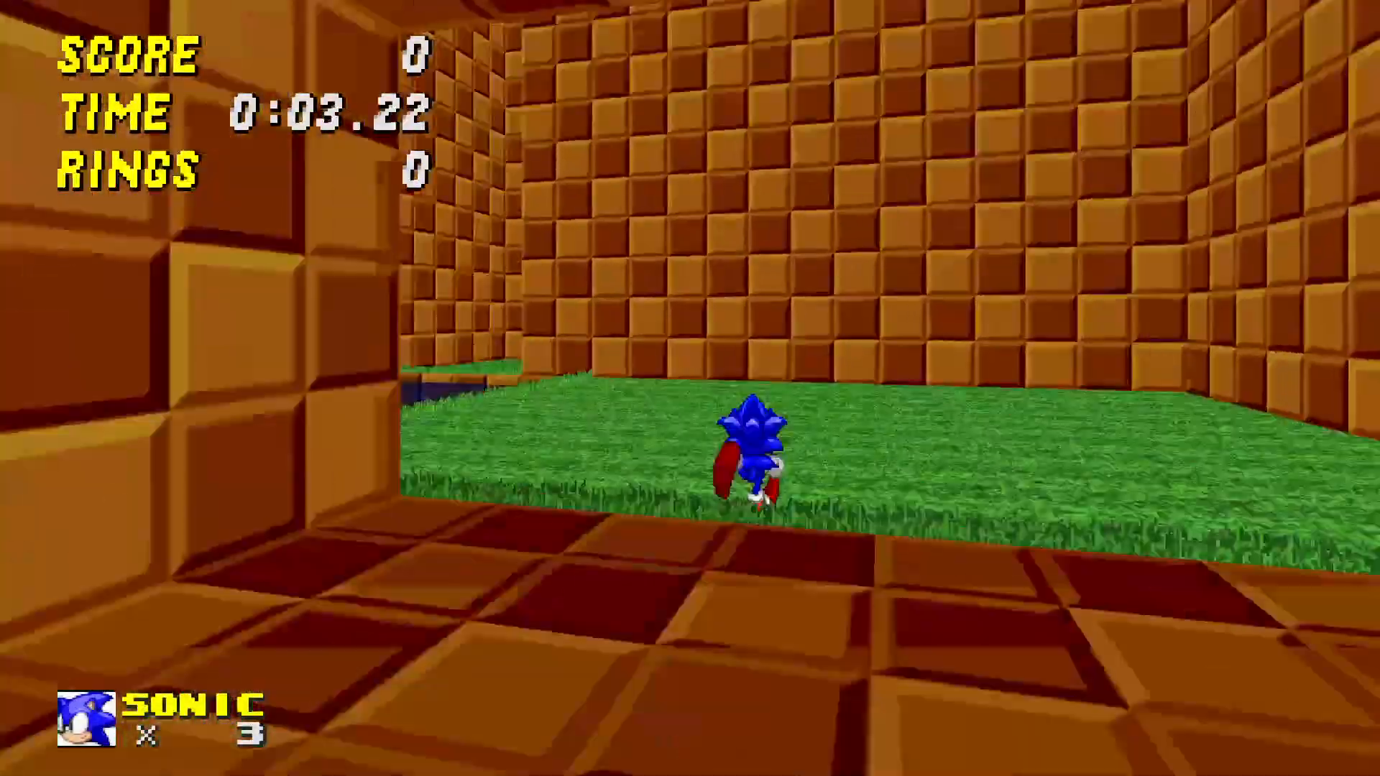
{"action": "key", "text": "w"}
{"action": "key", "text": "d"}
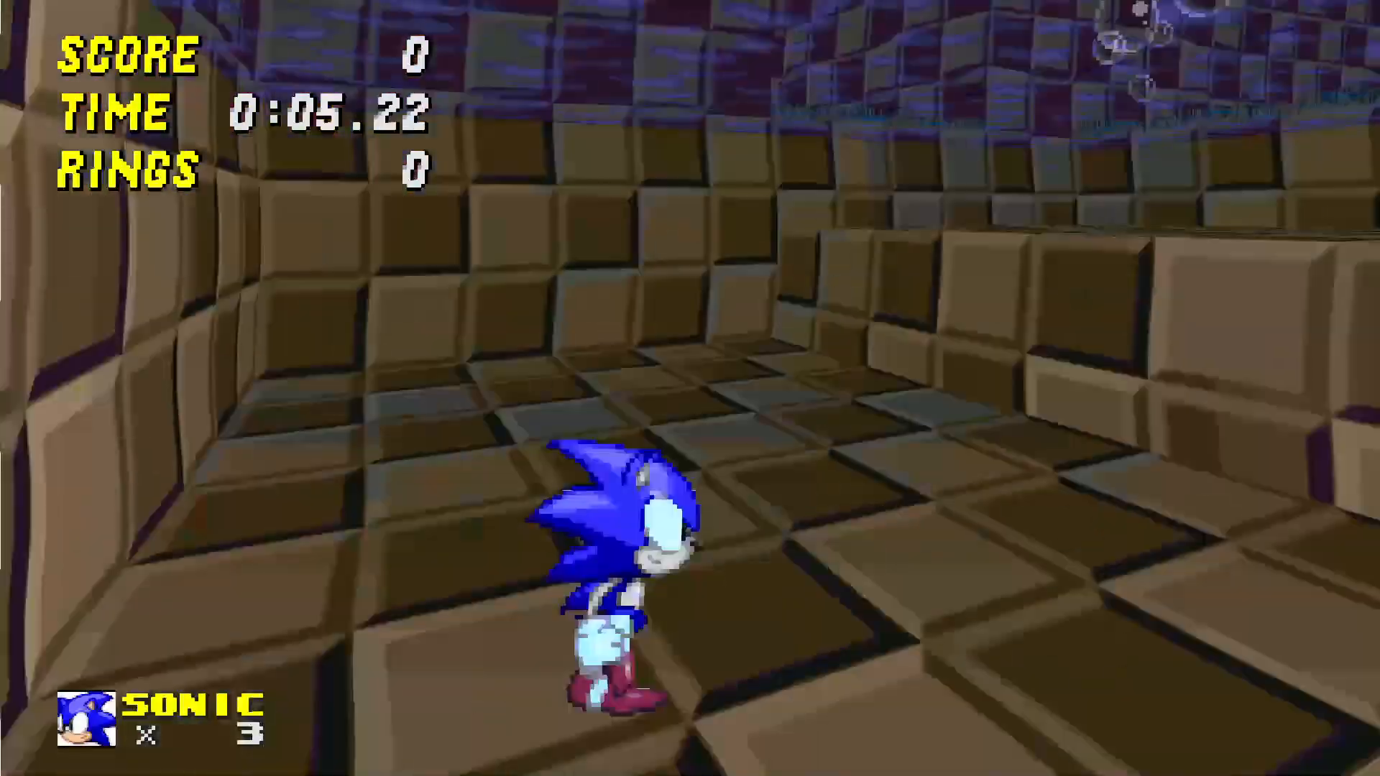
- Examine the colormap tint underwater by moving Sonic around the large pit, and return to the map editor
{"action": "key", "text": "w"}
{"action": "key", "text": "a"}
{"action": "key", "text": "w"}
{"action": "key", "text": "d"}
{"action": "key", "text": "space"}
{"action": "key", "text": "w"}
{"action": "key", "text": "space"}
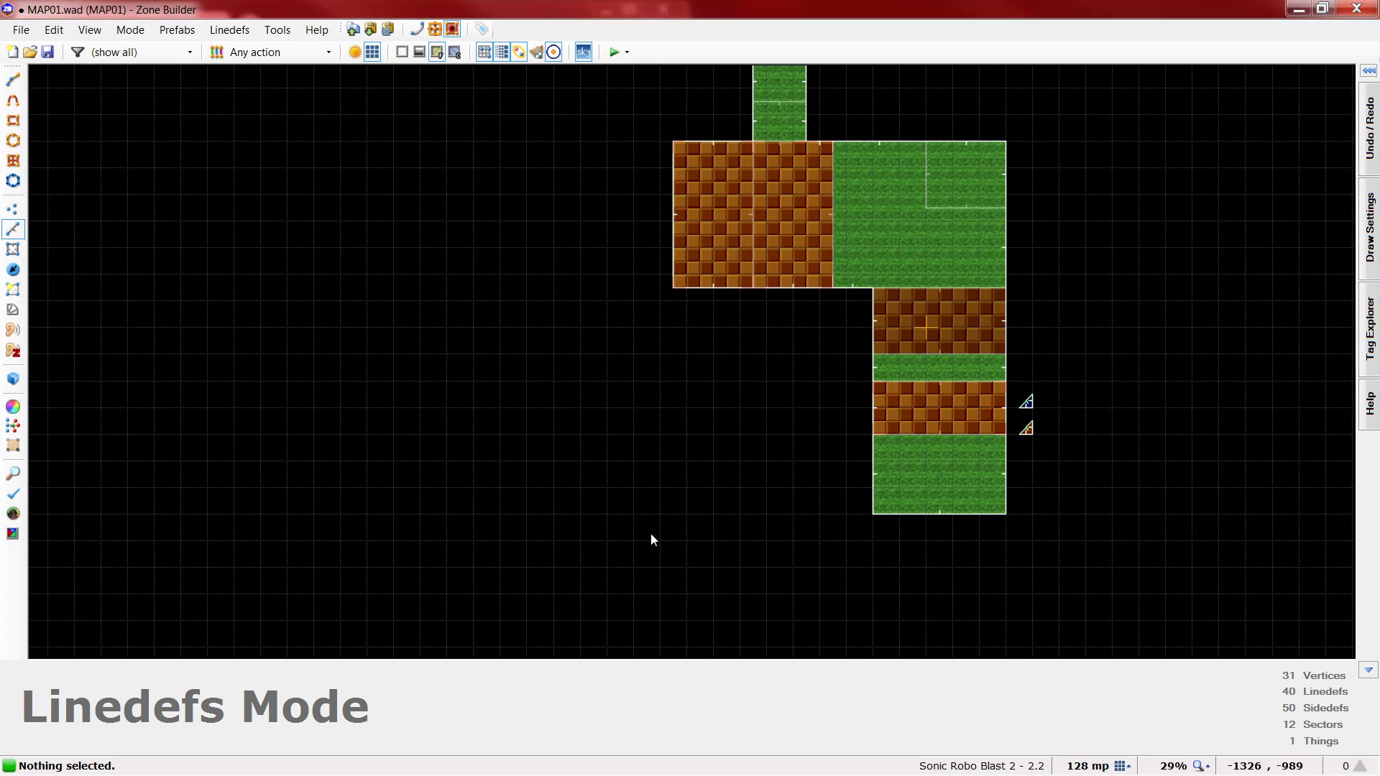
{"action": "scroll", "coordinate": [1006, 383], "scroll_direction": "up", "scroll_amount": 2}
{"action": "scroll", "coordinate": [899, 454], "scroll_direction": "down", "scroll_amount": 1}
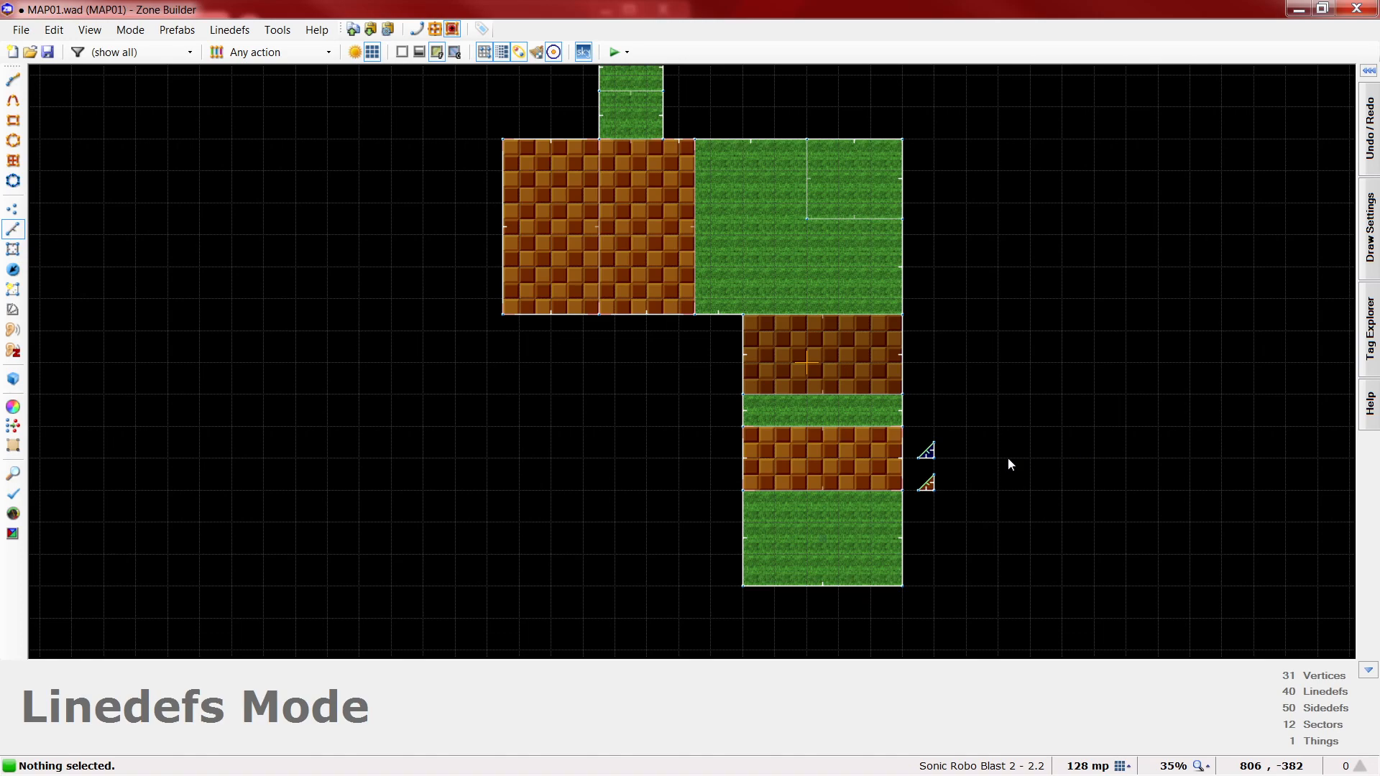
{"action": "scroll", "coordinate": [952, 431], "scroll_direction": "up", "scroll_amount": 3}
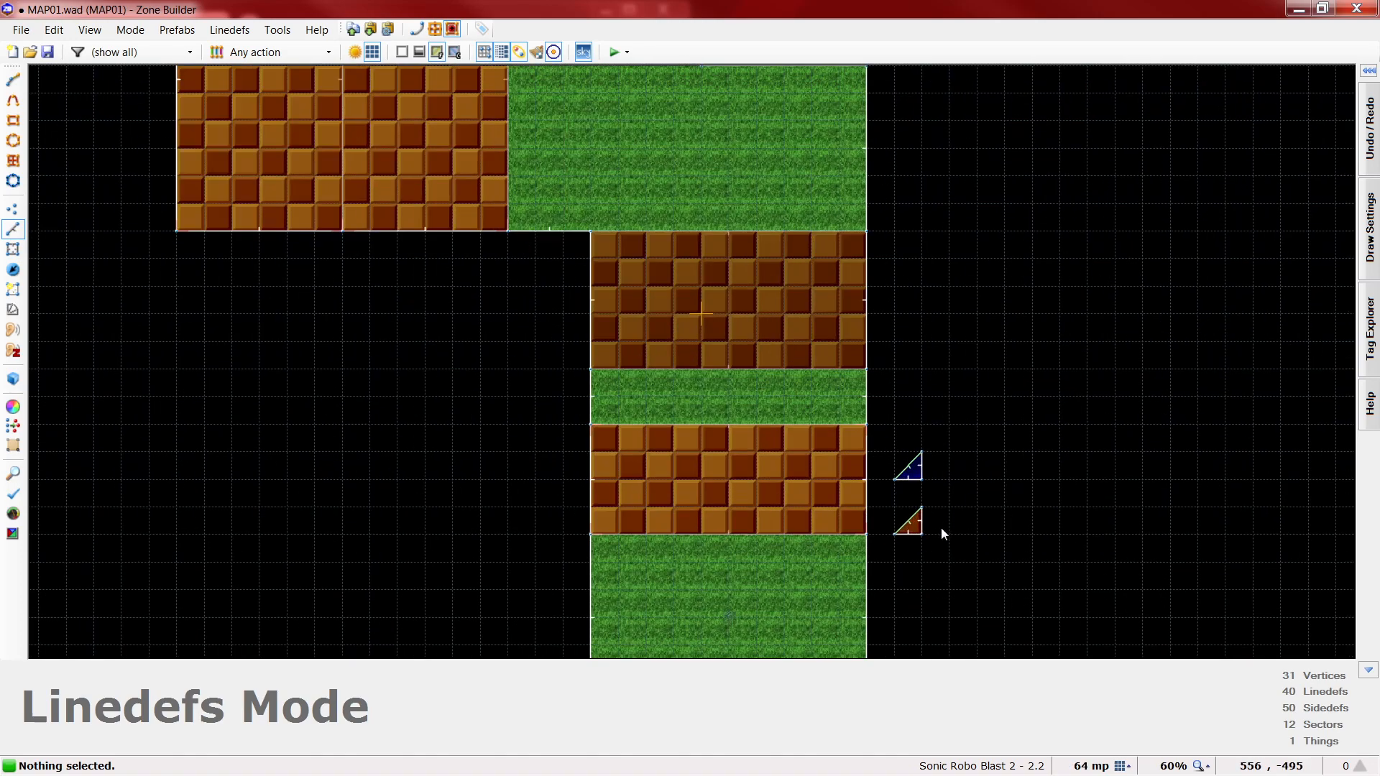
{"action": "scroll", "coordinate": [907, 468], "scroll_direction": "down", "scroll_amount": 2}
{"action": "scroll", "coordinate": [588, 120], "scroll_direction": "up", "scroll_amount": 1}
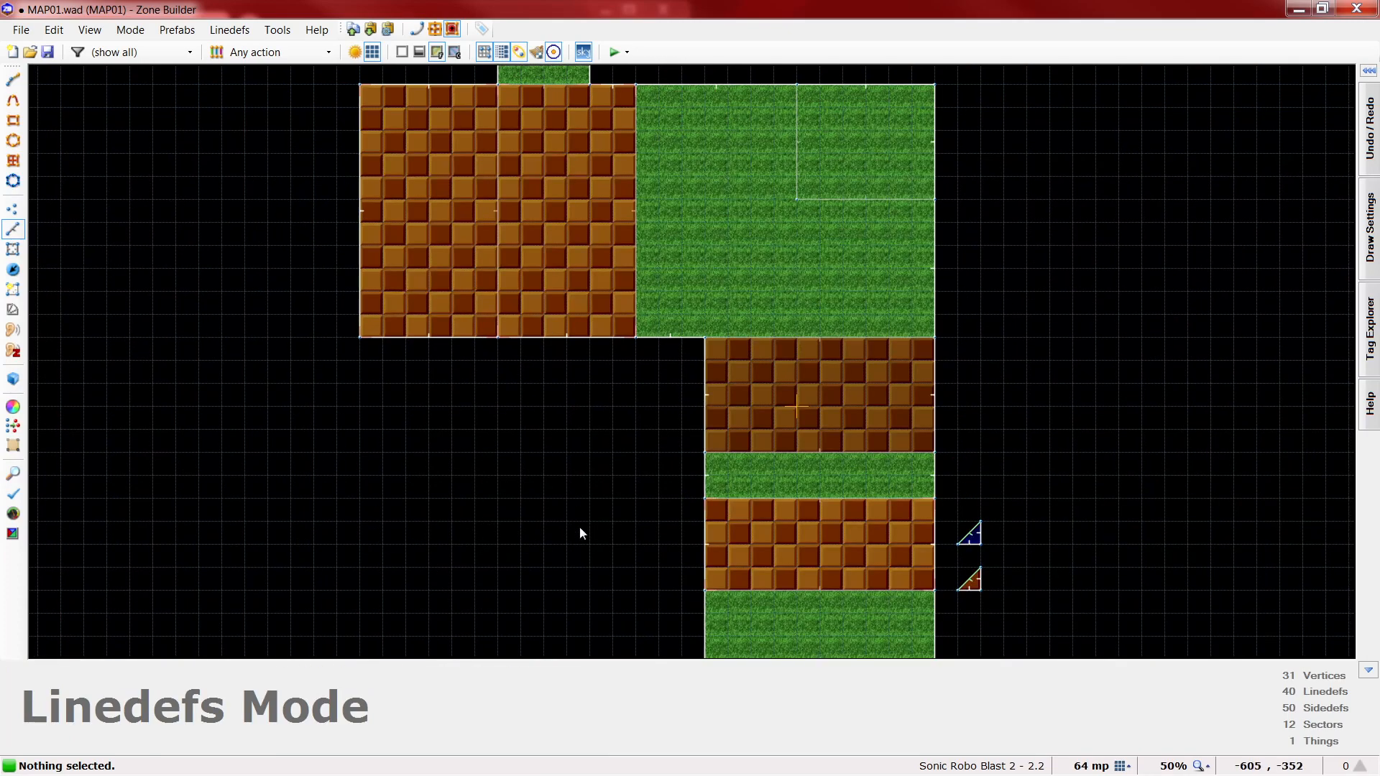
{"action": "scroll", "coordinate": [573, 494], "scroll_direction": "down", "scroll_amount": 1}
{"action": "scroll", "coordinate": [593, 147], "scroll_direction": "up", "scroll_amount": 1}
{"action": "scroll", "coordinate": [589, 171], "scroll_direction": "up", "scroll_amount": 1}
{"action": "scroll", "coordinate": [780, 466], "scroll_direction": "down", "scroll_amount": 1}
{"action": "scroll", "coordinate": [542, 216], "scroll_direction": "up", "scroll_amount": 1}
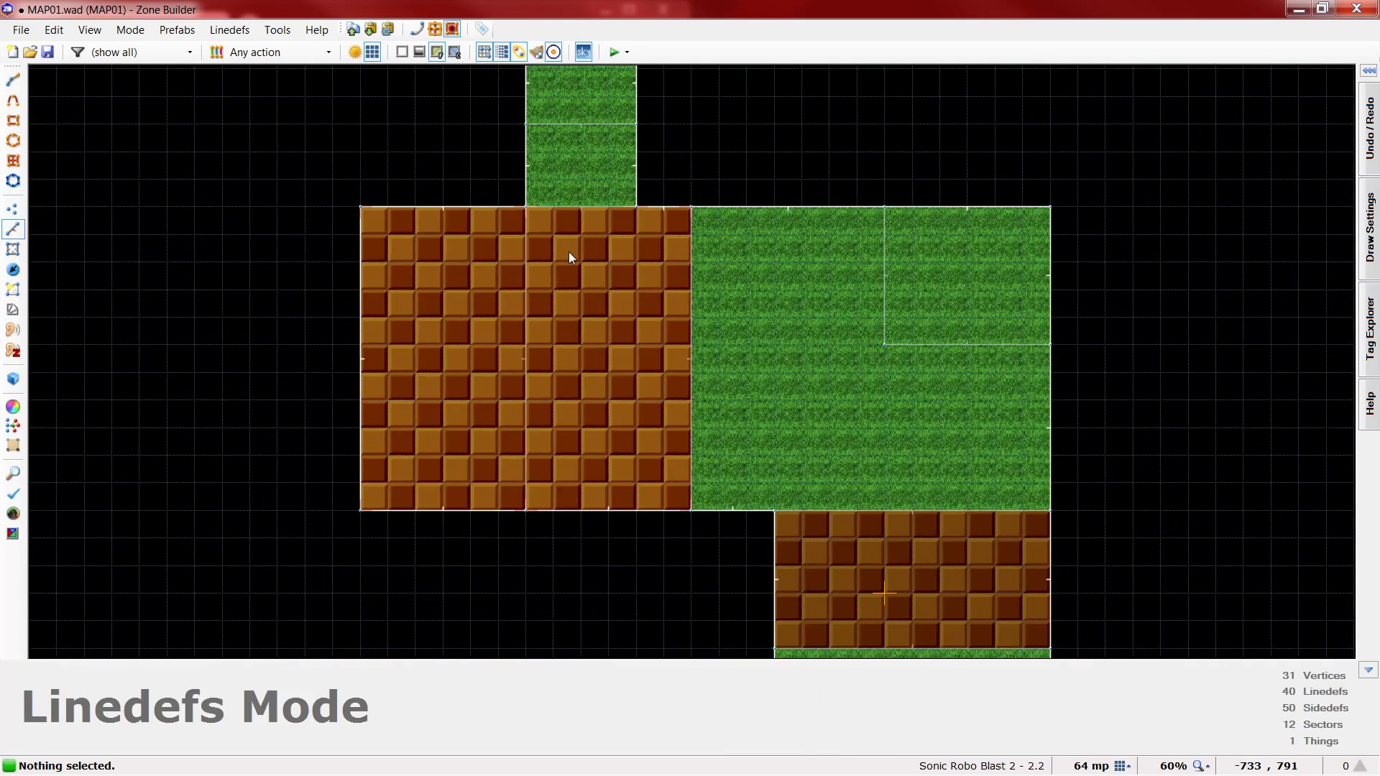
- Draw a four-sided sector in the large water pit and straighten its slanted side to form a 256 by 256 square
{"action": "key", "text": "d"}
{"action": "left_click", "coordinate": [581, 234]}
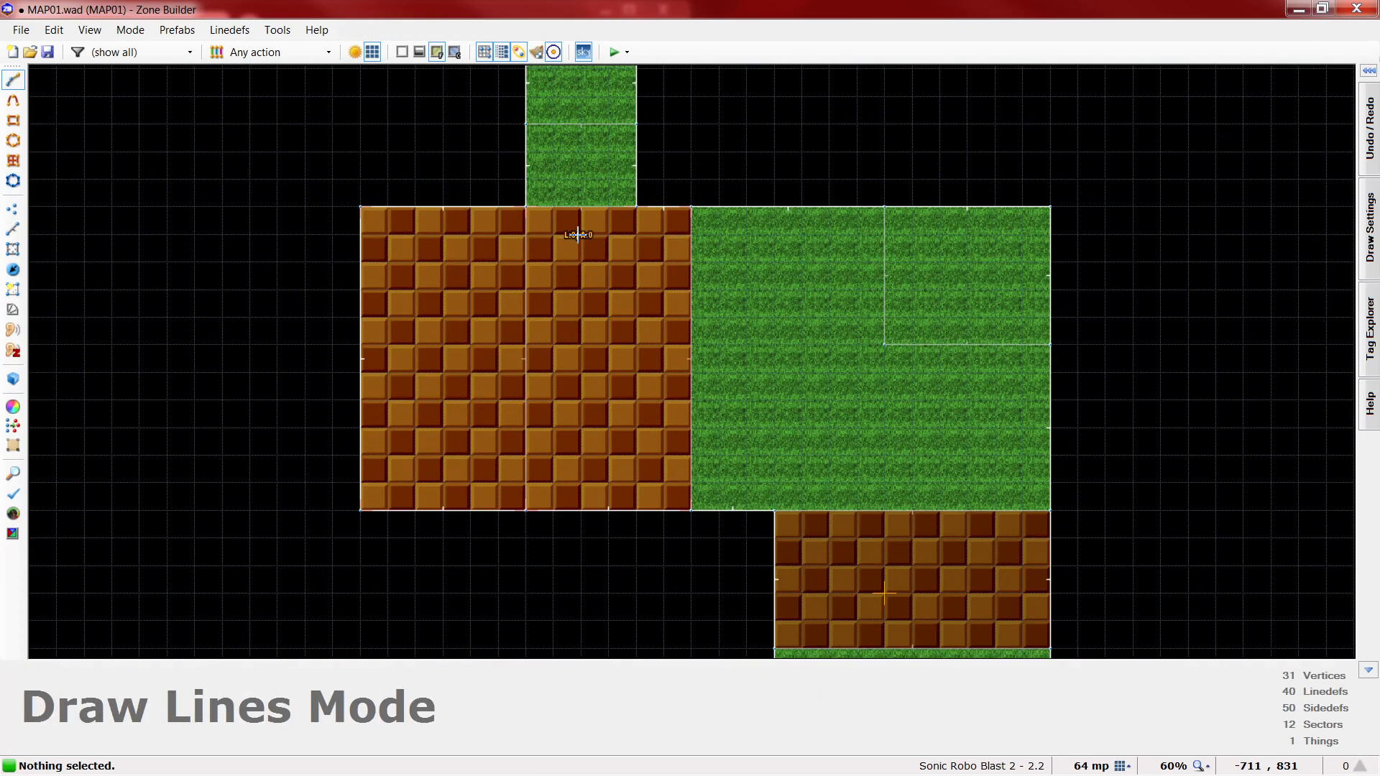
{"action": "left_click", "coordinate": [663, 234]}
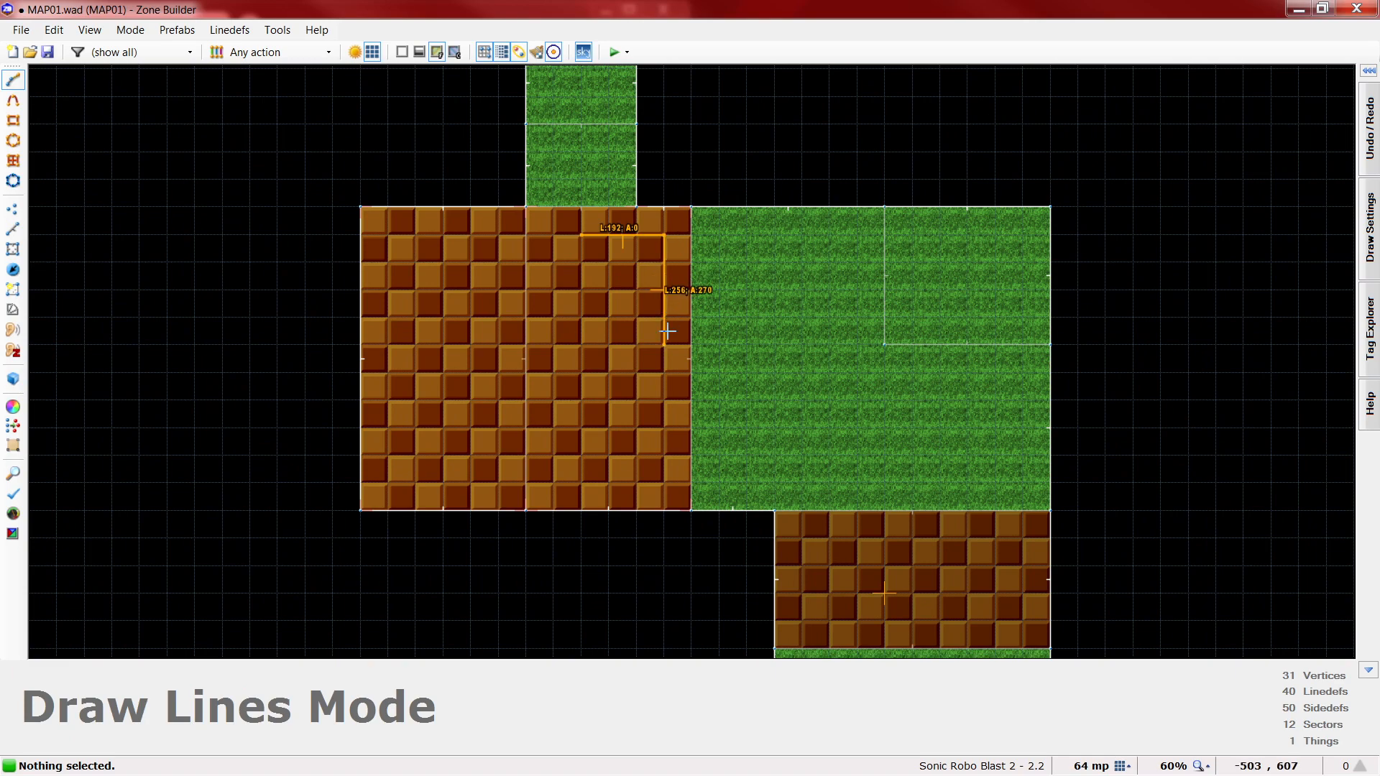
{"action": "left_click", "coordinate": [664, 345]}
{"action": "left_click", "coordinate": [553, 344]}
{"action": "left_click", "coordinate": [581, 235]}
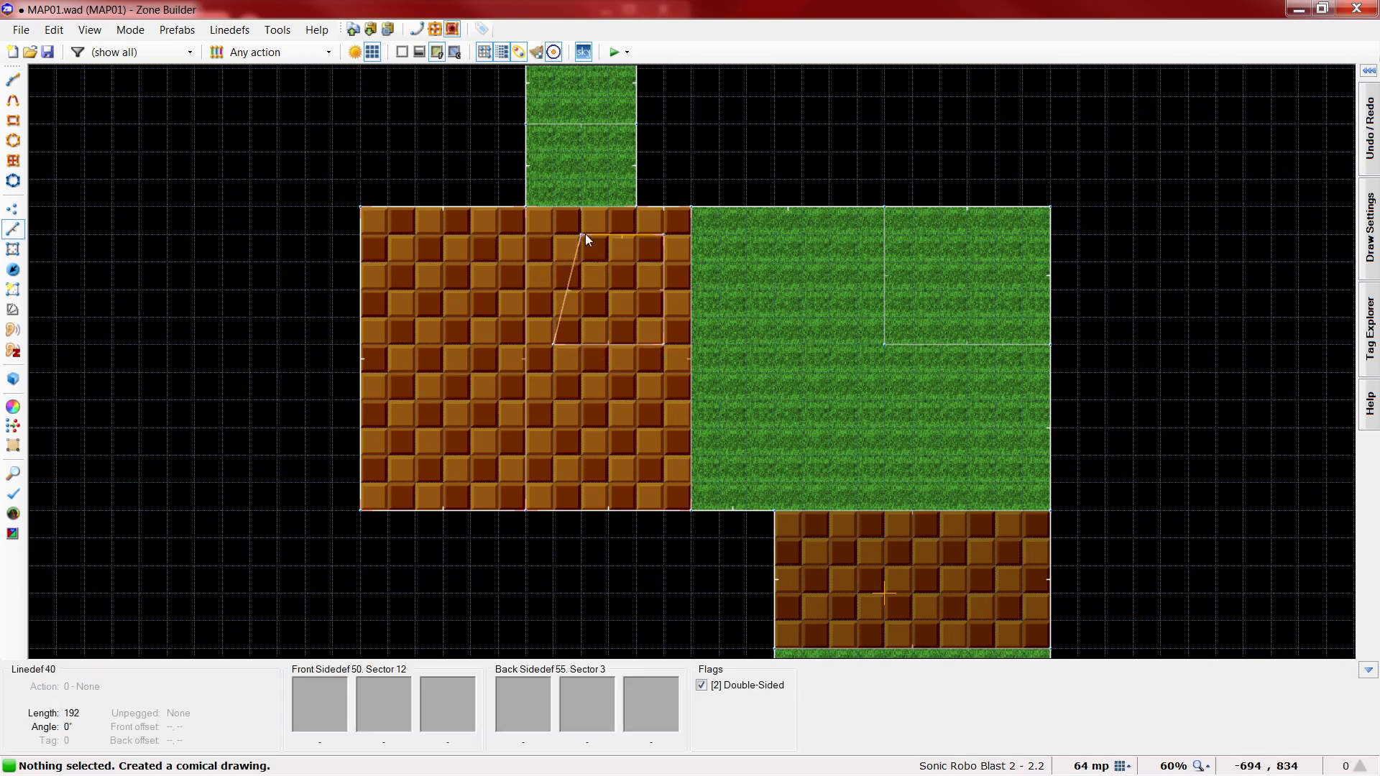
{"action": "key", "text": "v"}
{"action": "left_click_drag", "start_coordinate": [583, 234], "coordinate": [558, 235]}
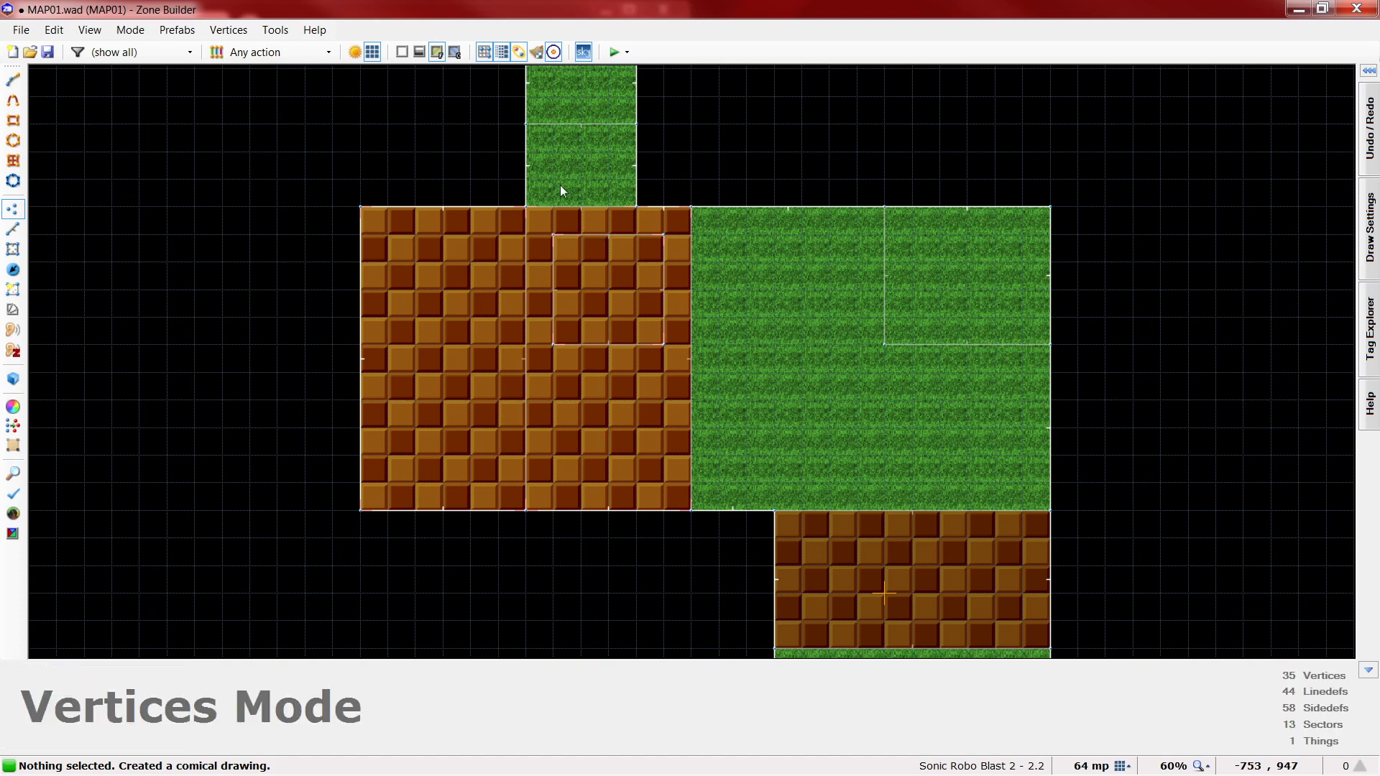
- Raise both grass floors of the alcove beyond the large water pit to a height of 128 in the 3D view
{"action": "scroll", "coordinate": [562, 155], "scroll_direction": "down", "scroll_amount": 1}
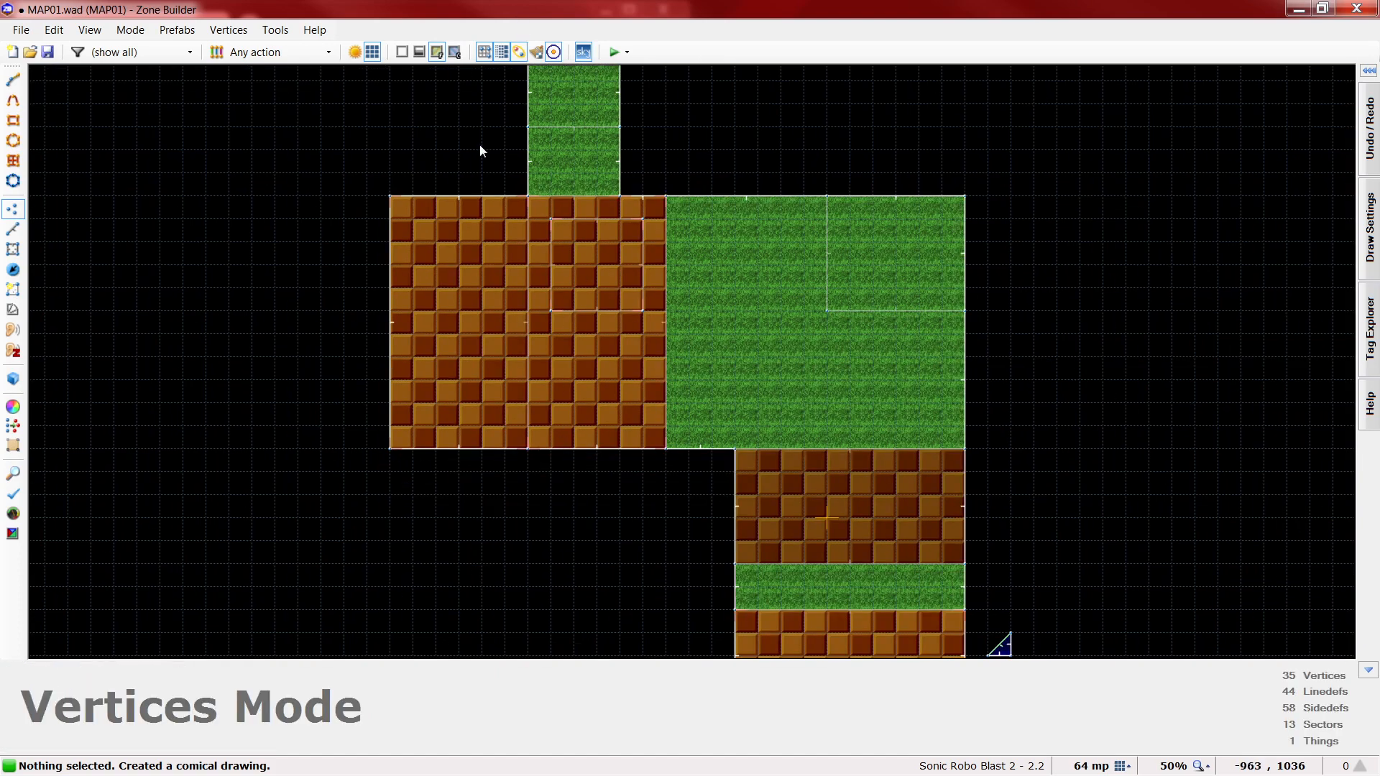
{"action": "scroll", "coordinate": [480, 150], "scroll_direction": "down", "scroll_amount": 1}
{"action": "scroll", "coordinate": [549, 353], "scroll_direction": "down", "scroll_amount": 2}
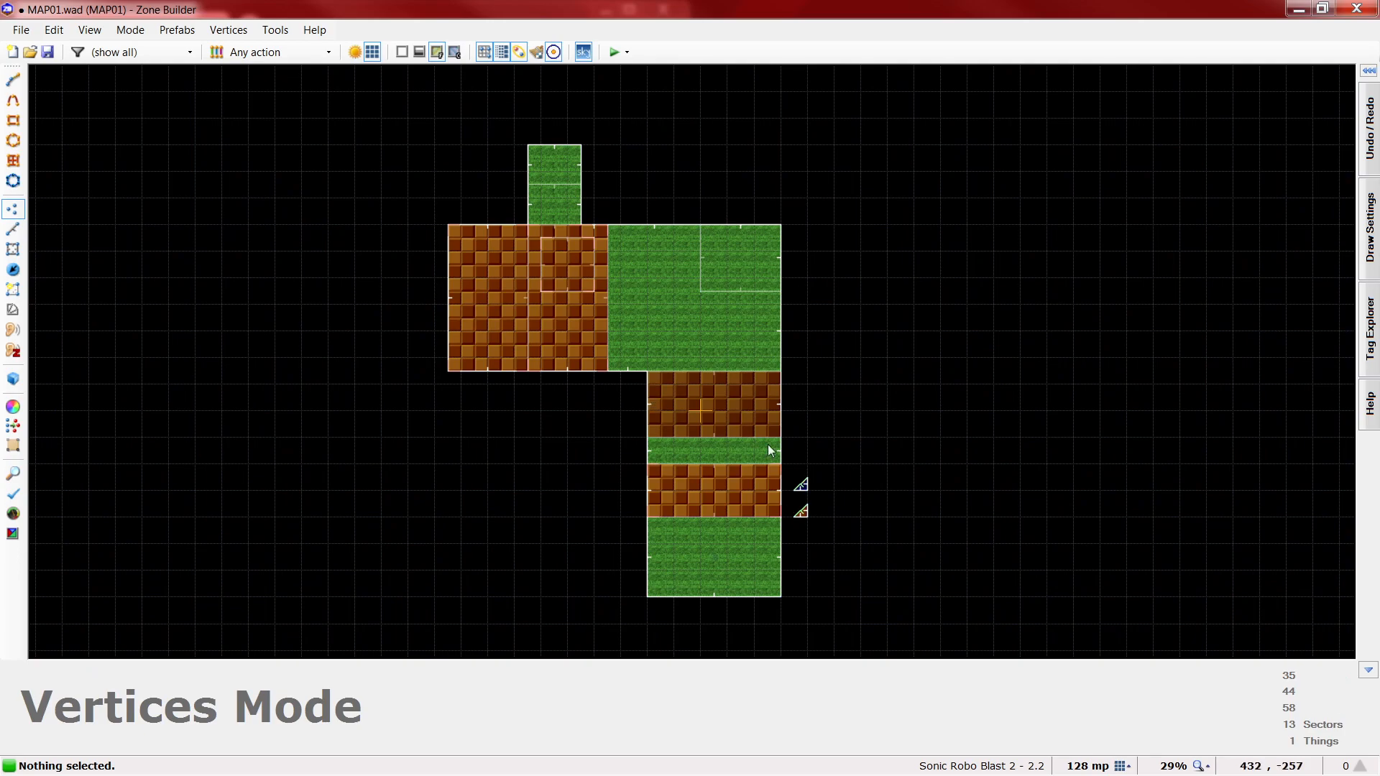
{"action": "scroll", "coordinate": [544, 178], "scroll_direction": "up", "scroll_amount": 2}
{"action": "key", "text": "w"}
{"action": "key", "text": "d"}
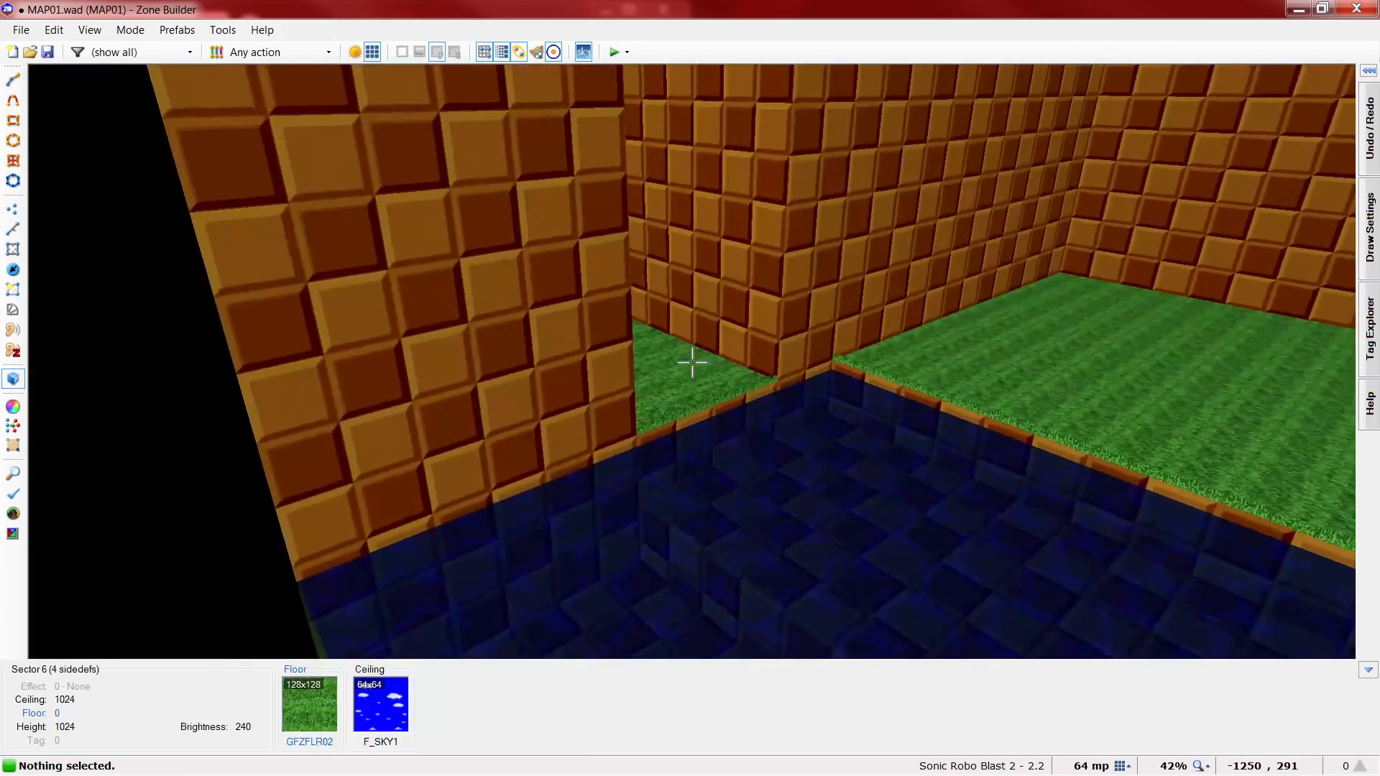
{"action": "key", "text": "h"}
{"action": "key", "text": "w"}
{"action": "left_click", "coordinate": [692, 361]}
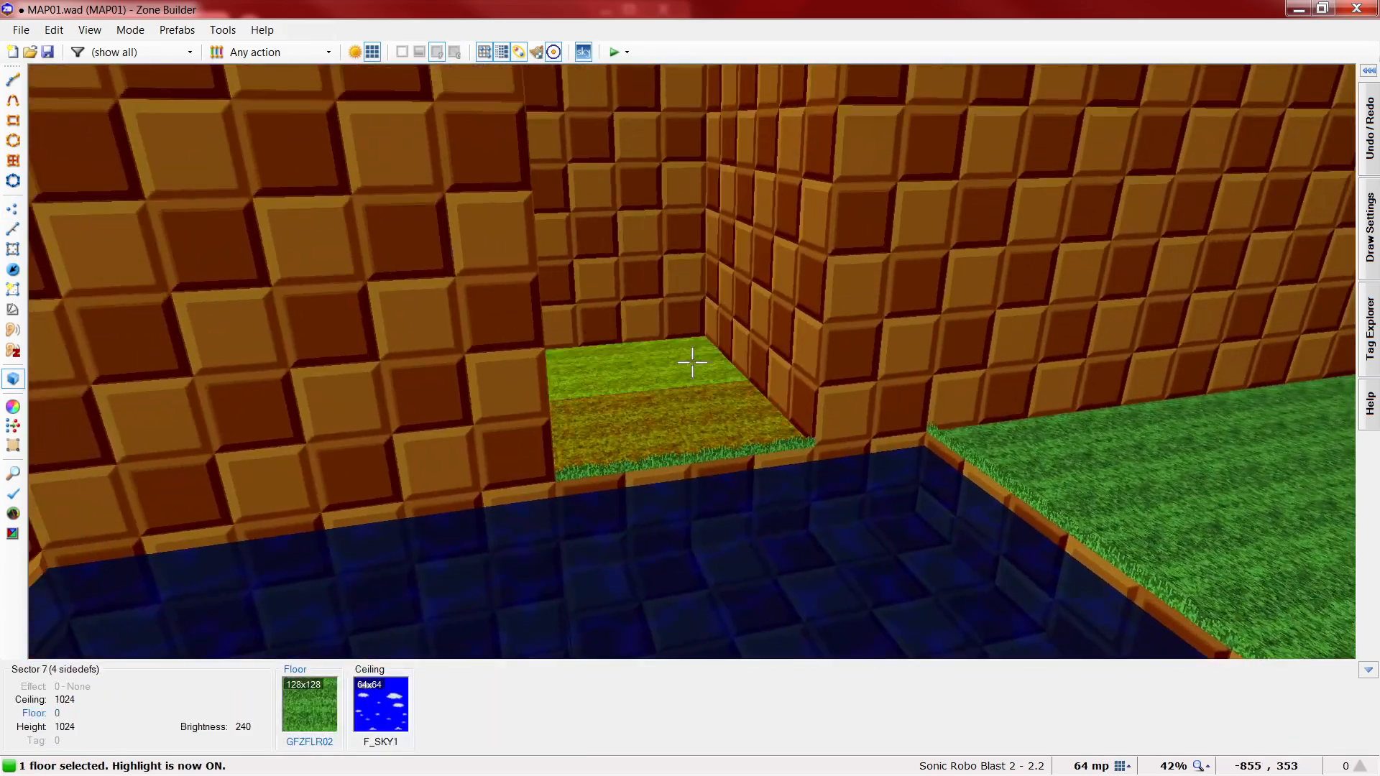
{"action": "left_click", "coordinate": [692, 361]}
{"action": "scroll", "coordinate": [693, 362], "scroll_direction": "up", "scroll_amount": 7}
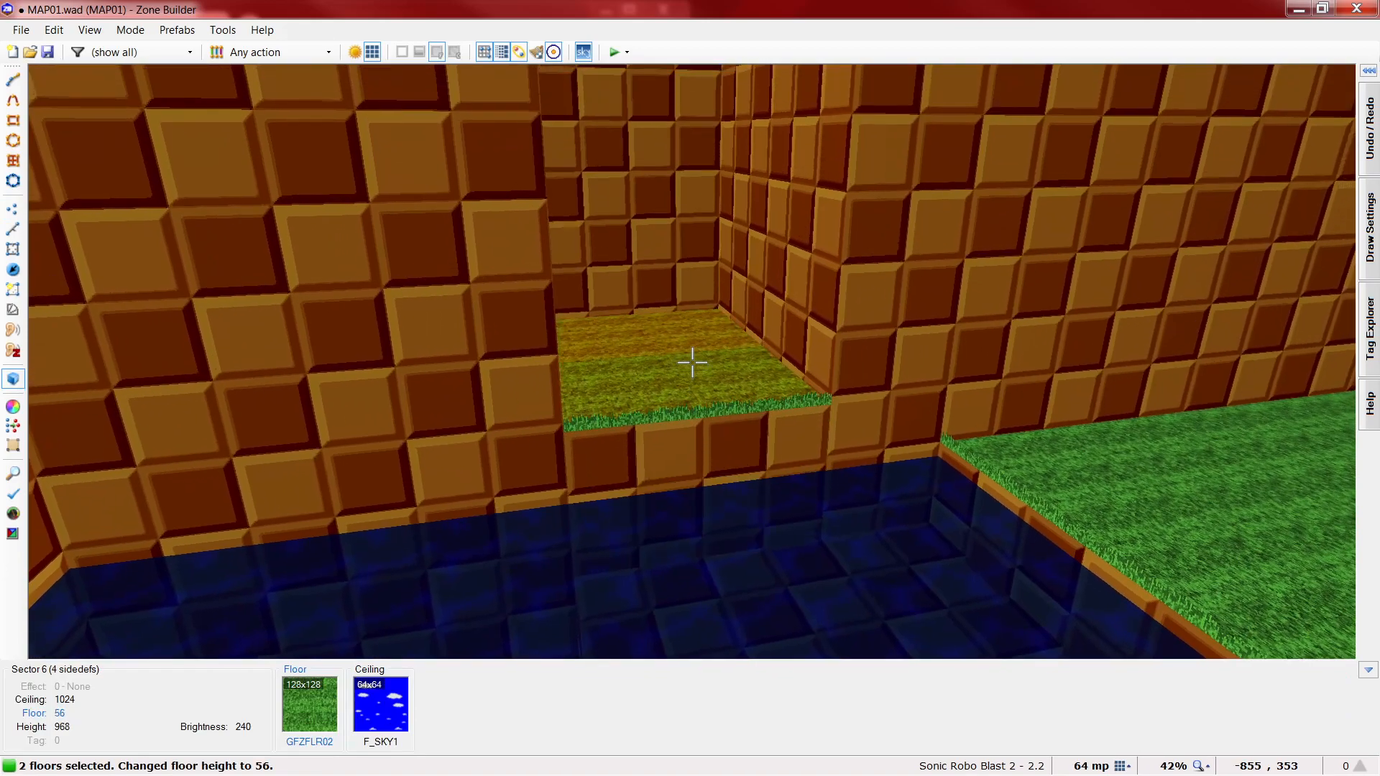
{"action": "scroll", "coordinate": [692, 361], "scroll_direction": "up", "scroll_amount": 9}
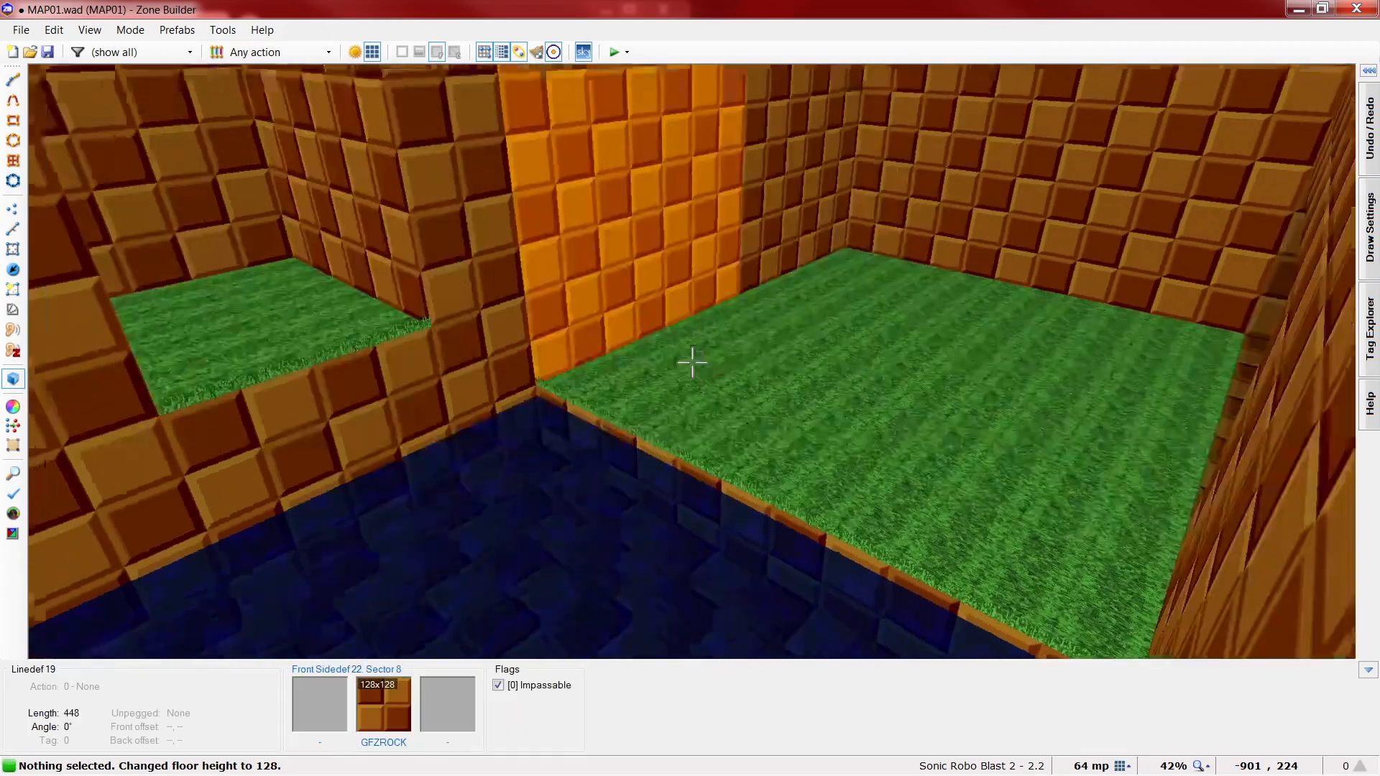
{"action": "key", "text": "q"}
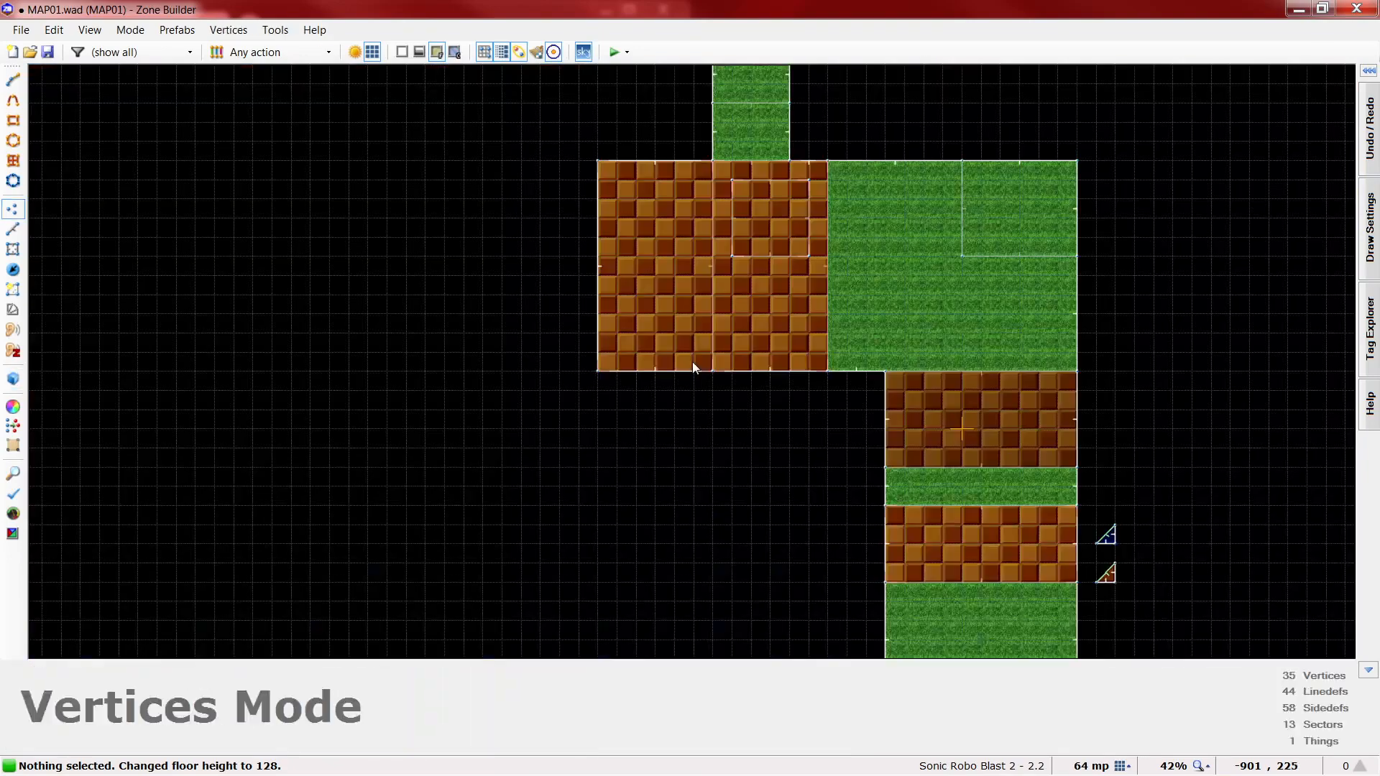
- Assign the new tag 2 to the square sector inside the large water pit
{"action": "scroll", "coordinate": [829, 255], "scroll_direction": "down", "scroll_amount": 2}
{"action": "scroll", "coordinate": [669, 269], "scroll_direction": "up", "scroll_amount": 2}
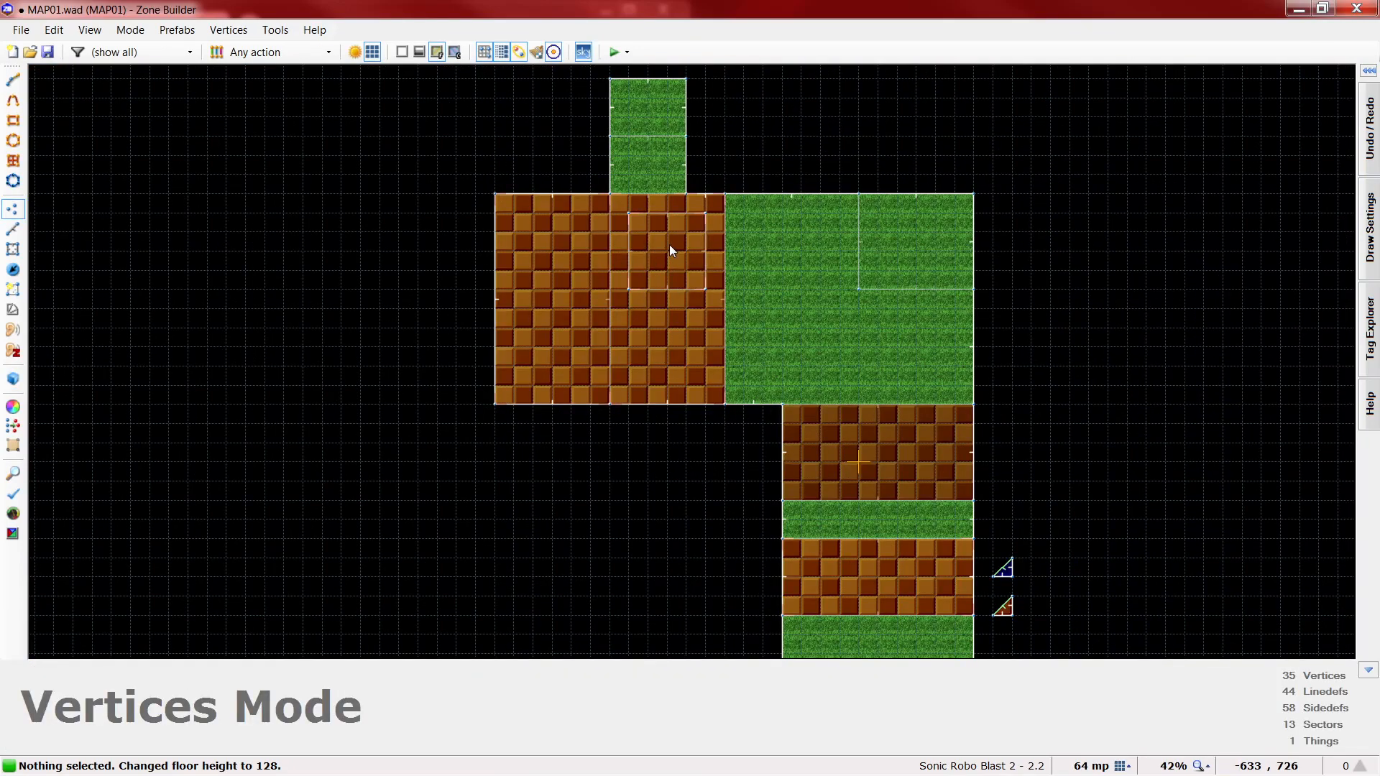
{"action": "key", "text": "s"}
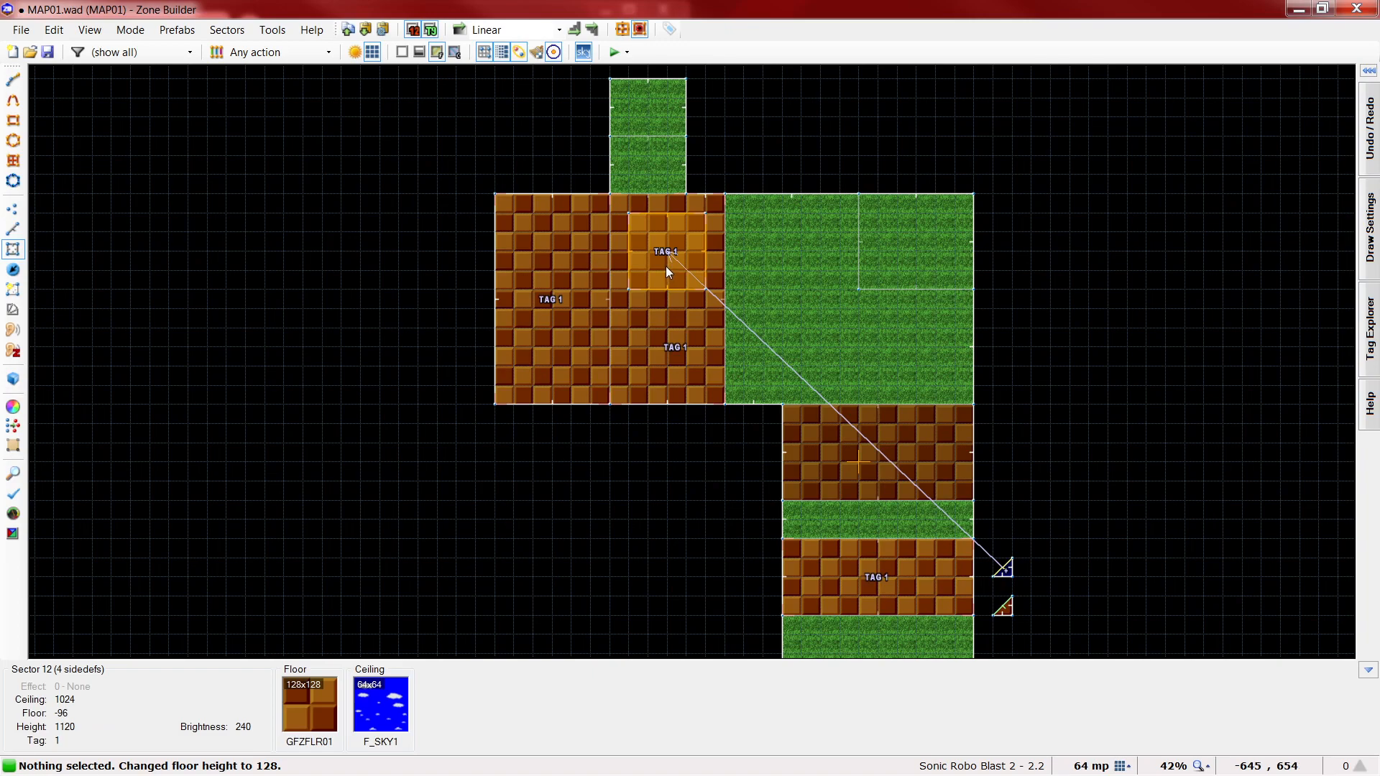
{"action": "right_click", "coordinate": [667, 267]}
{"action": "left_click", "coordinate": [1177, 503]}
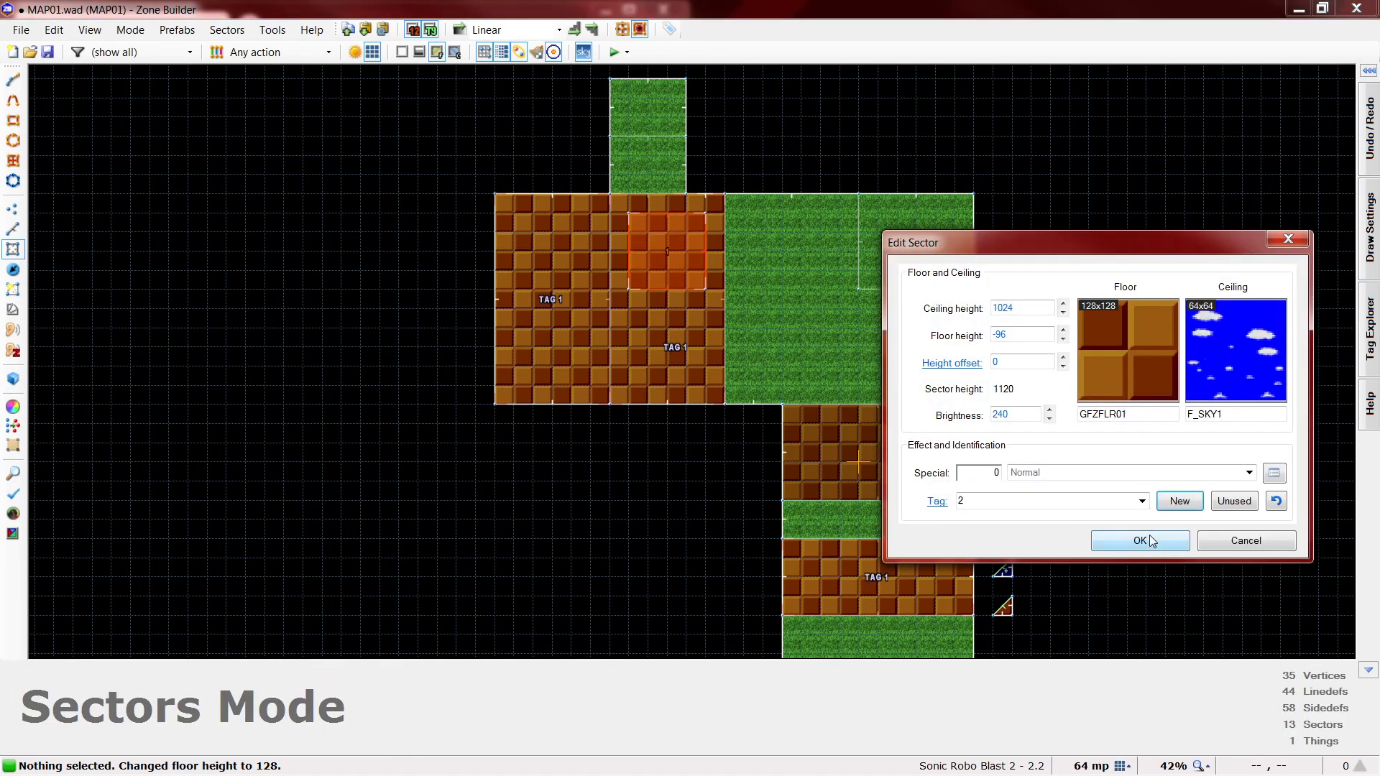
{"action": "left_click", "coordinate": [1150, 541]}
- Inspect the water over the retagged square in the 3D view and return to the 2D view
{"action": "scroll", "coordinate": [634, 281], "scroll_direction": "down", "scroll_amount": 1}
{"action": "key", "text": "q"}
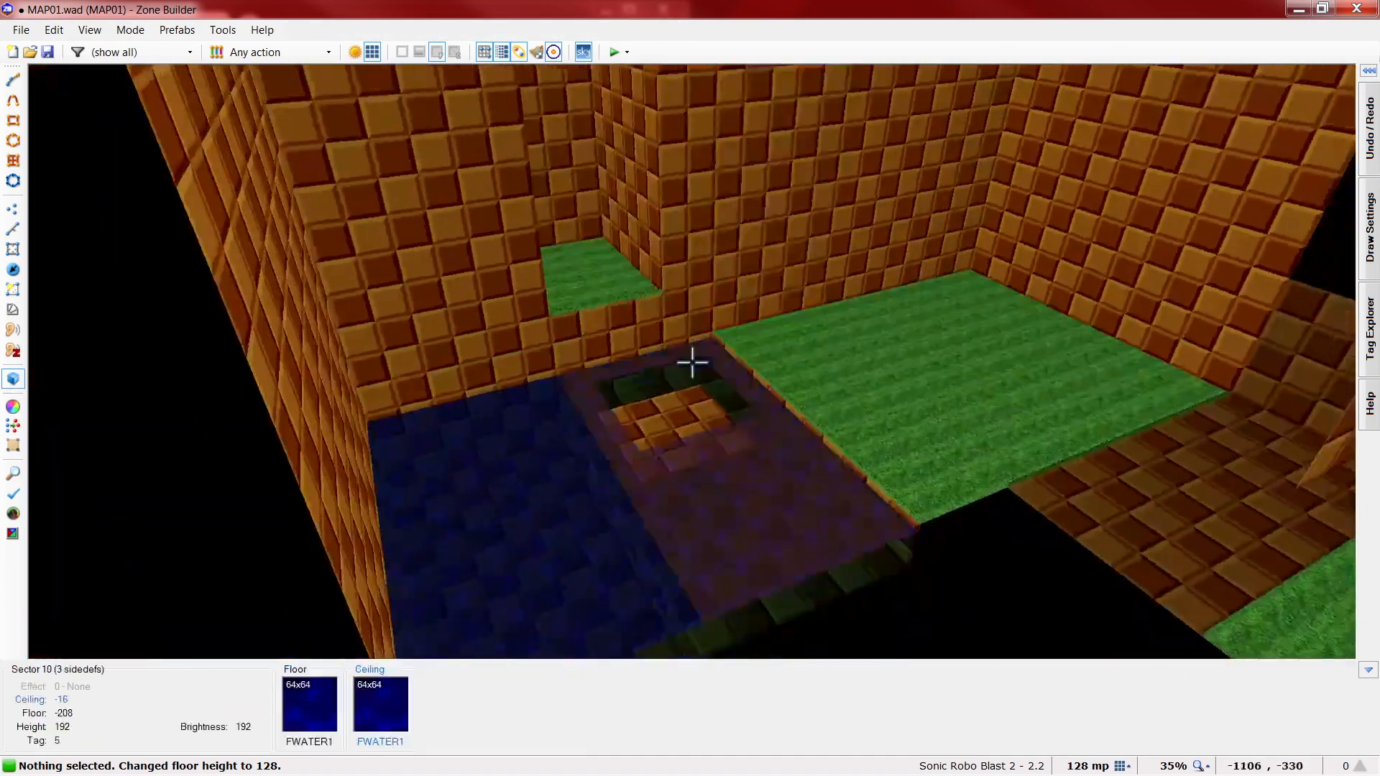
{"action": "key", "text": "e"}
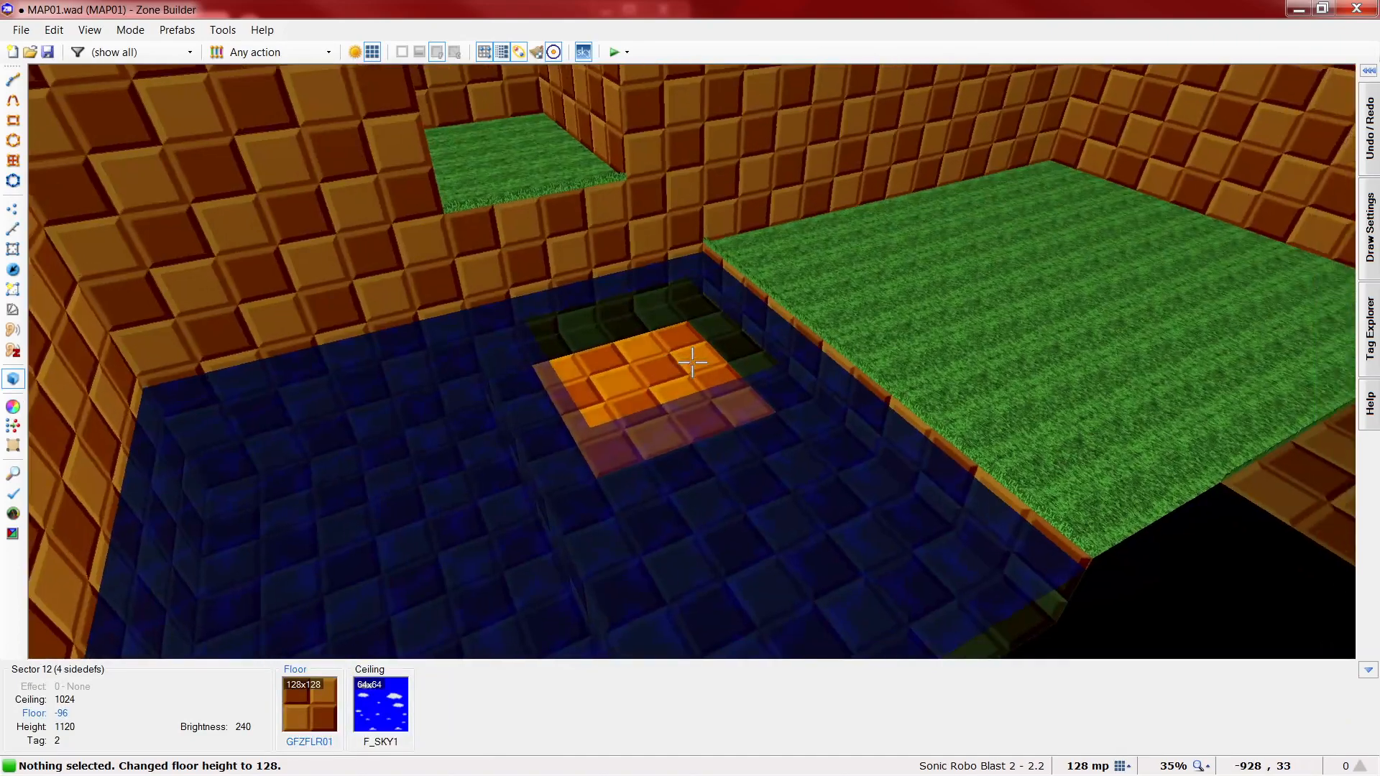
{"action": "key", "text": "q"}
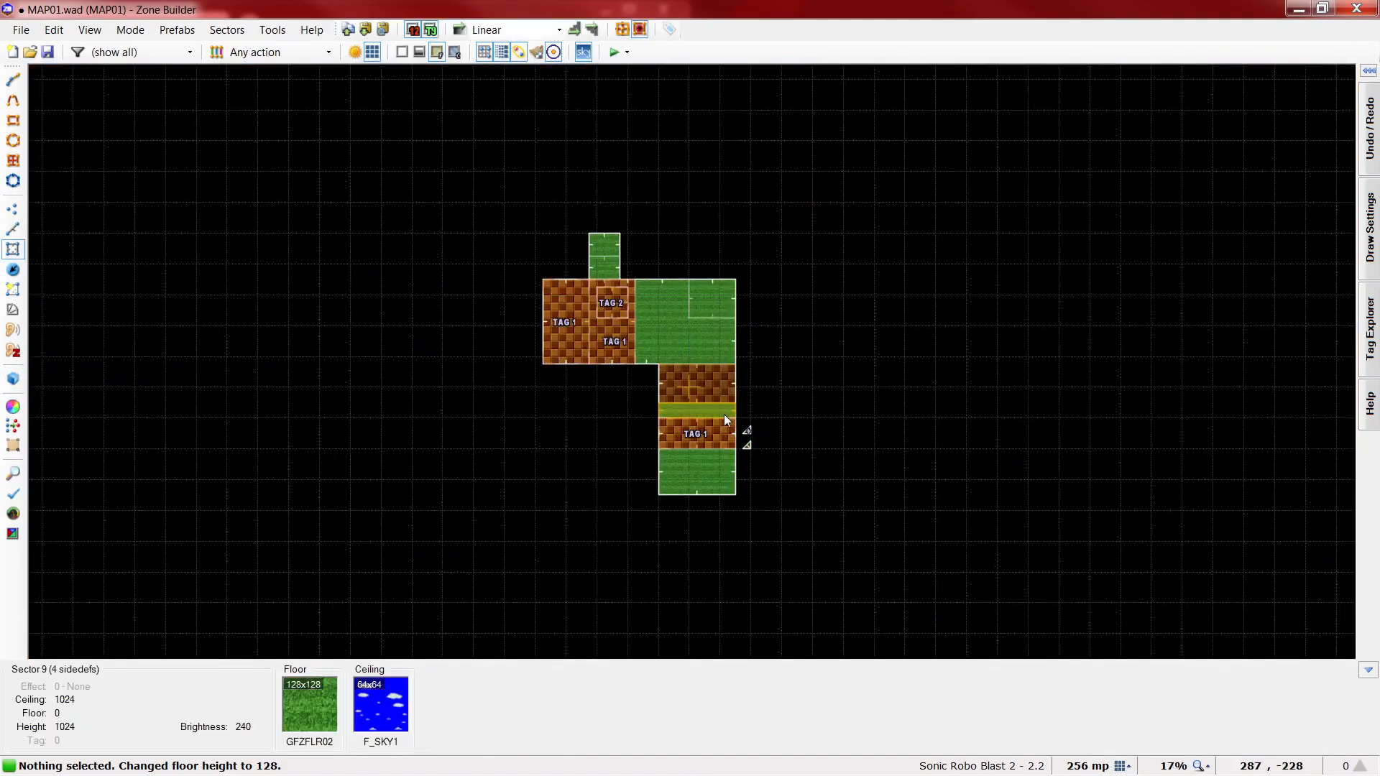
- Give another linedef of the water control sector action 123 (Water, Translucent, No Sides) with the square sector's tag 2
{"action": "key", "text": "l"}
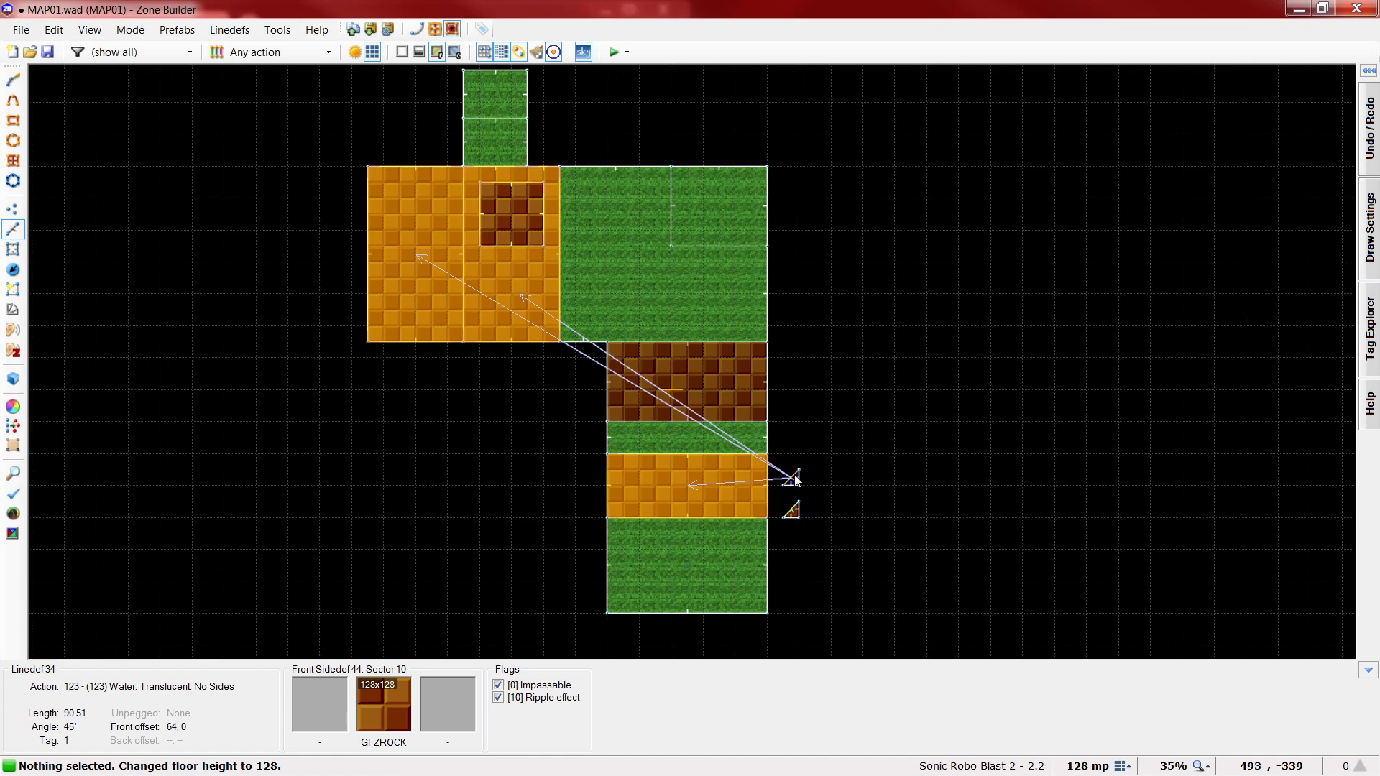
{"action": "right_click", "coordinate": [804, 476]}
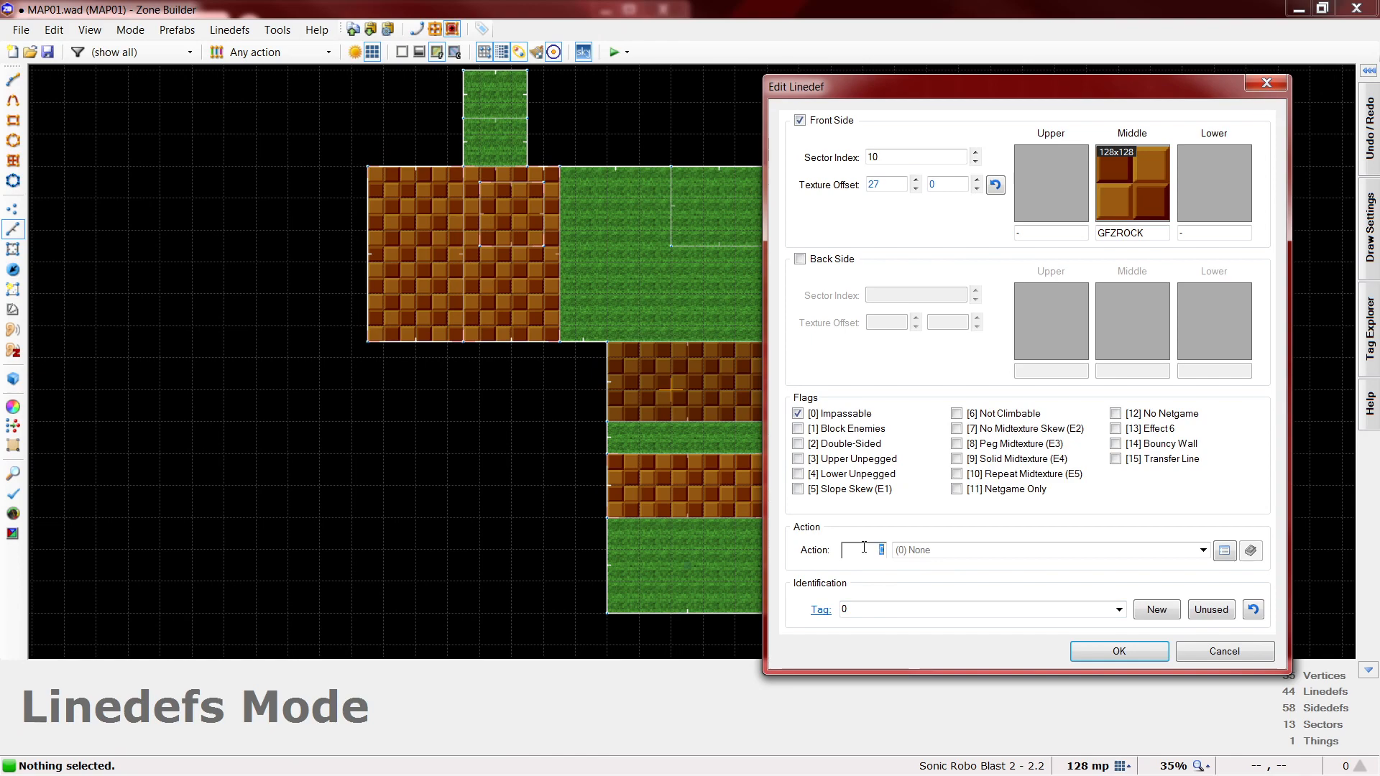
{"action": "type", "text": "123"}
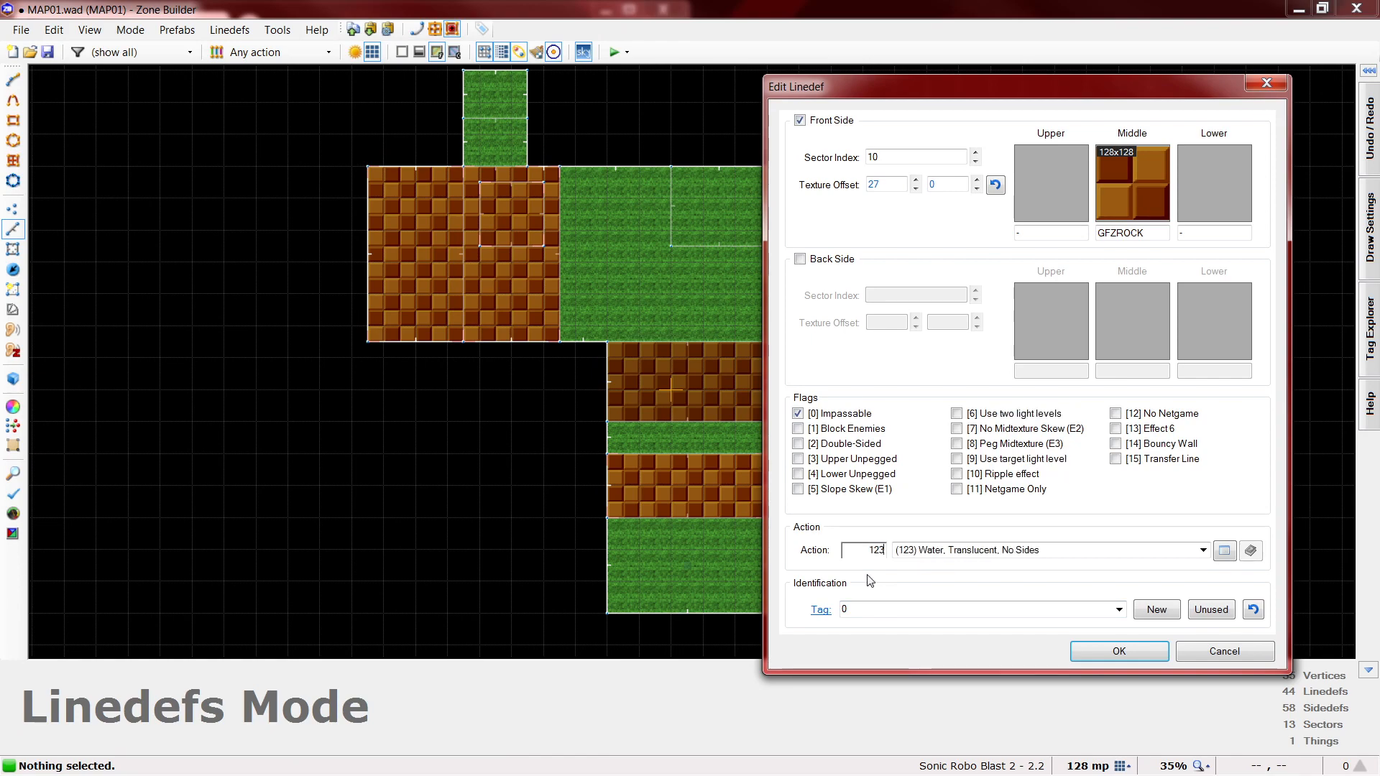
{"action": "left_click", "coordinate": [913, 610]}
{"action": "key", "text": "Return"}
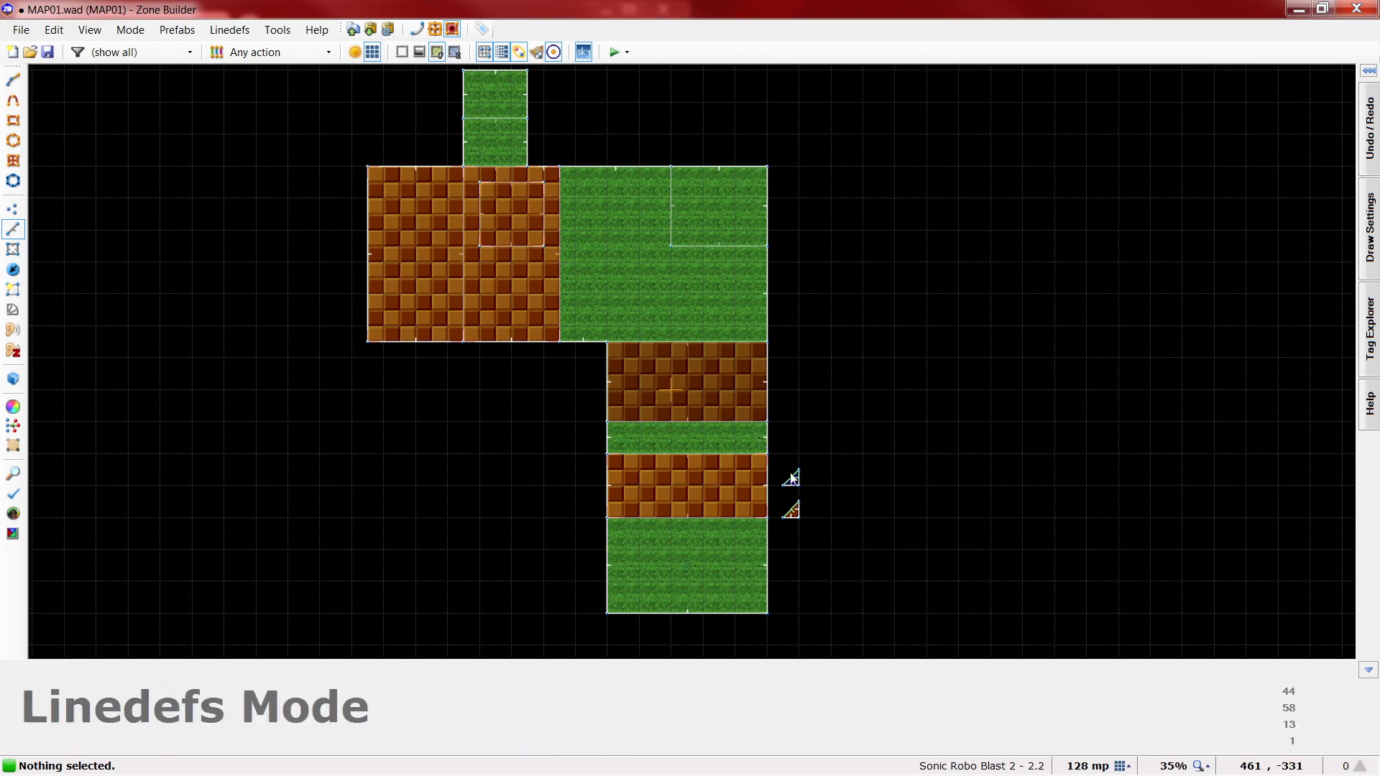
- Try raising the shared water surface to 8 in the 3D view, set it back to -16, and return to 2D
{"action": "key", "text": "w"}
{"action": "key", "text": "d"}
{"action": "key", "text": "d"}
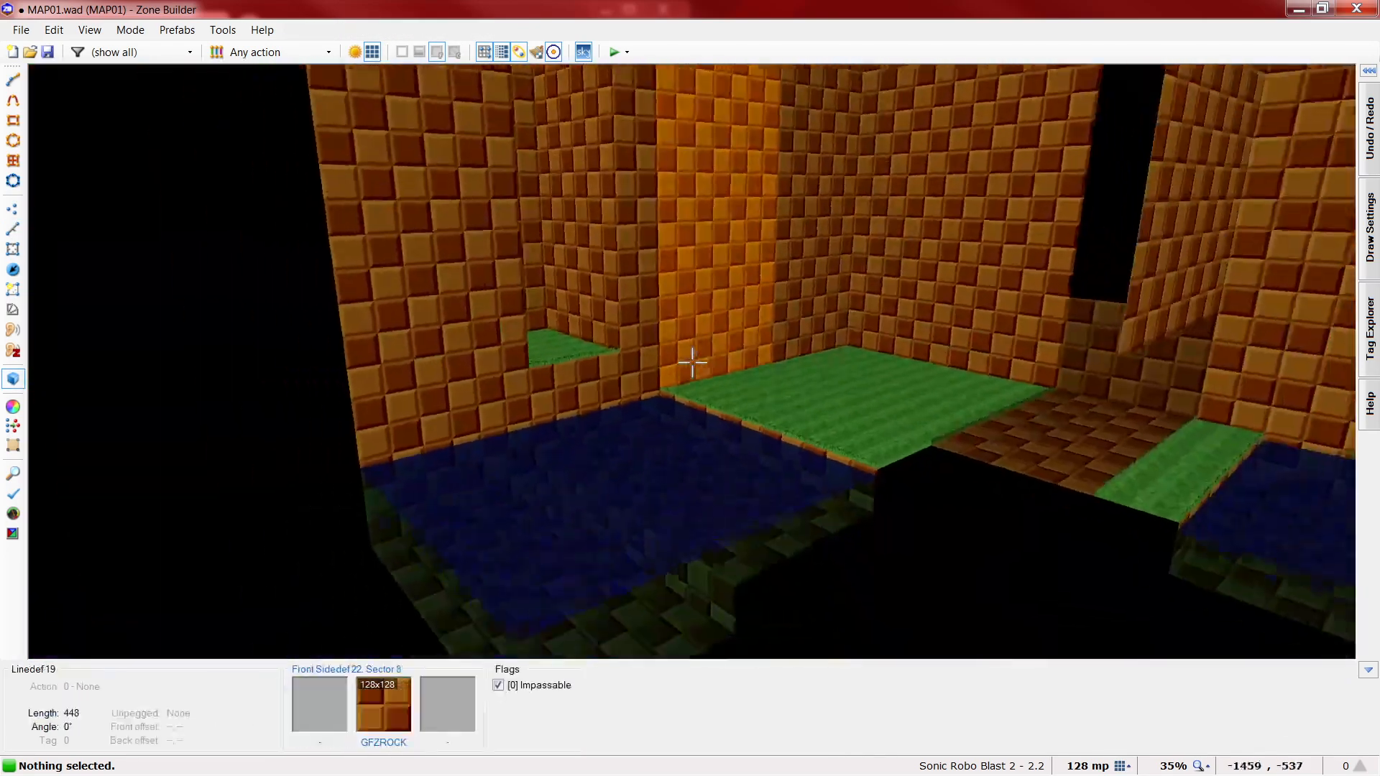
{"action": "key", "text": "s"}
{"action": "scroll", "coordinate": [692, 363], "scroll_direction": "up", "scroll_amount": 5}
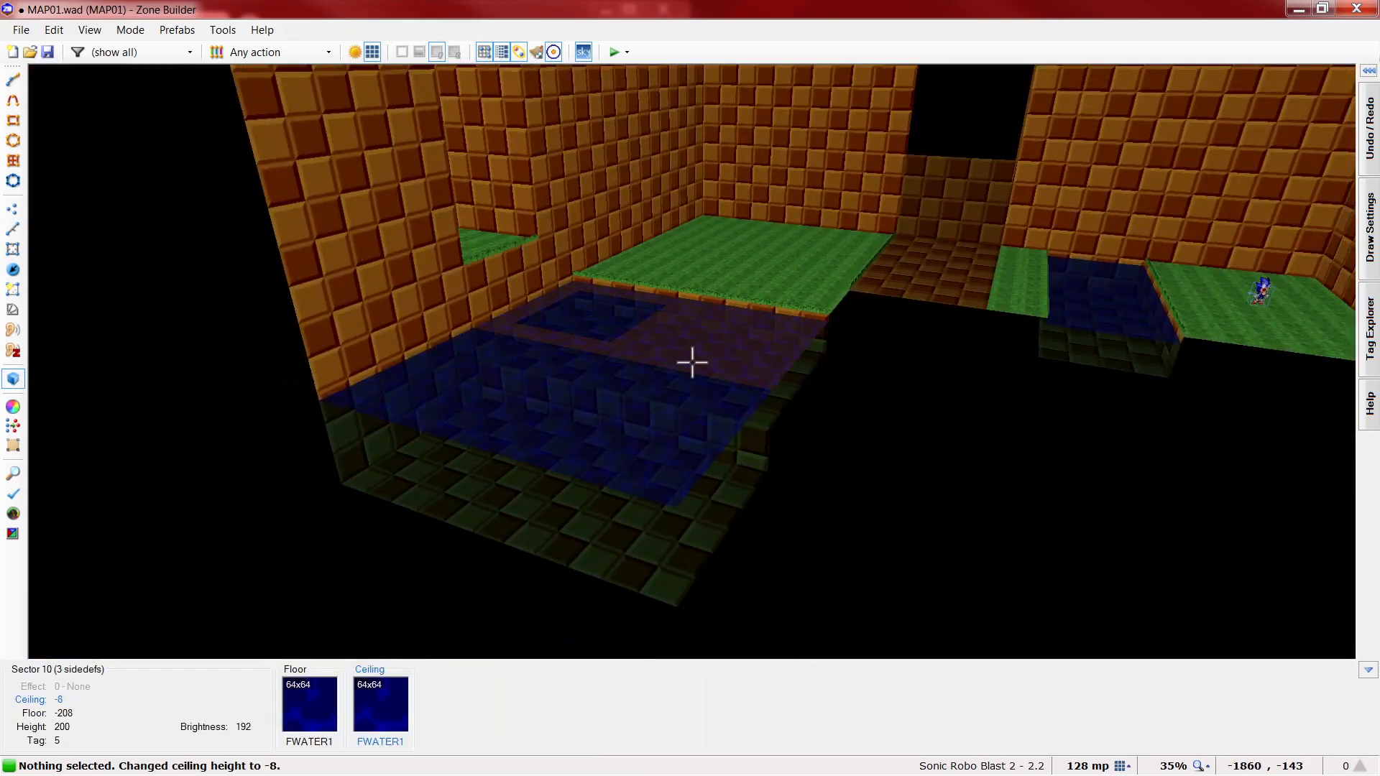
{"action": "scroll", "coordinate": [692, 362], "scroll_direction": "down", "scroll_amount": 5}
{"action": "scroll", "coordinate": [692, 363], "scroll_direction": "up", "scroll_amount": 4}
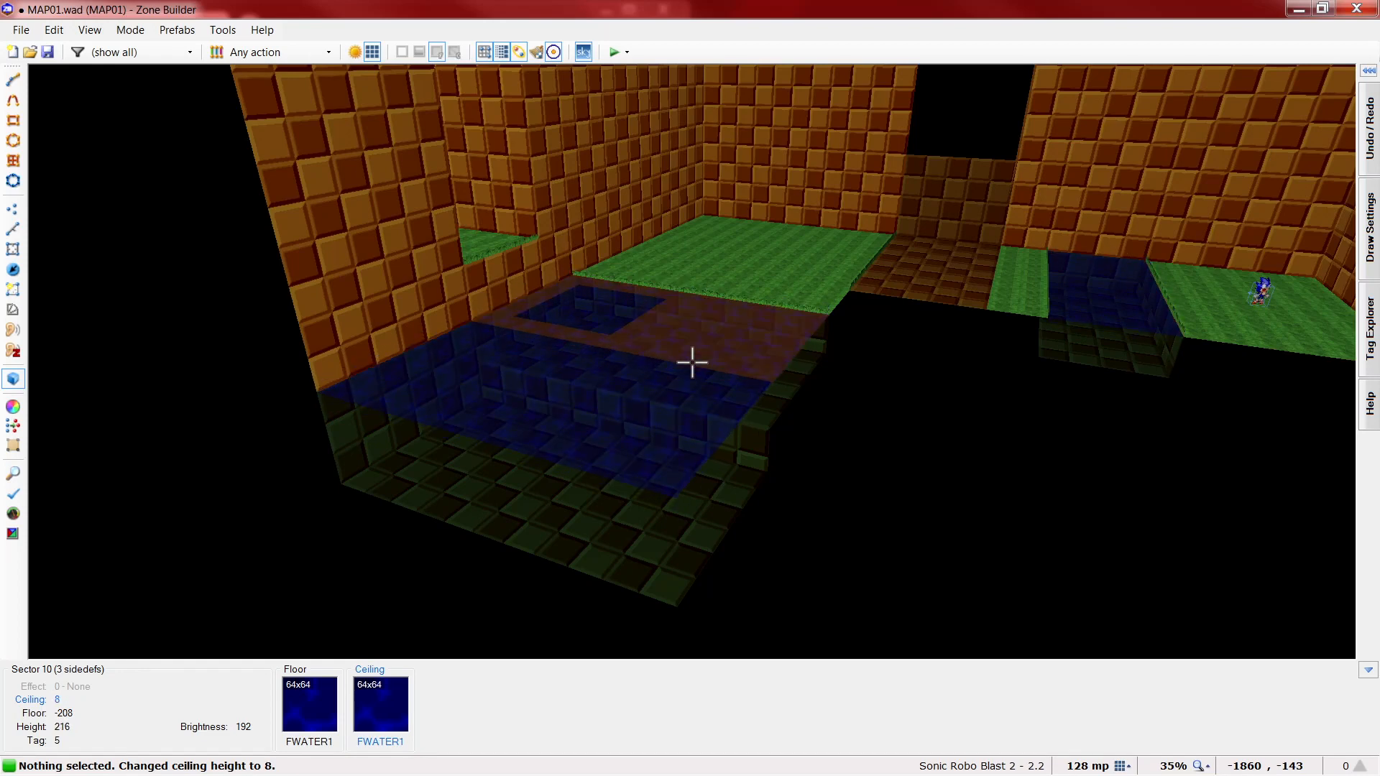
{"action": "scroll", "coordinate": [692, 363], "scroll_direction": "down", "scroll_amount": 4}
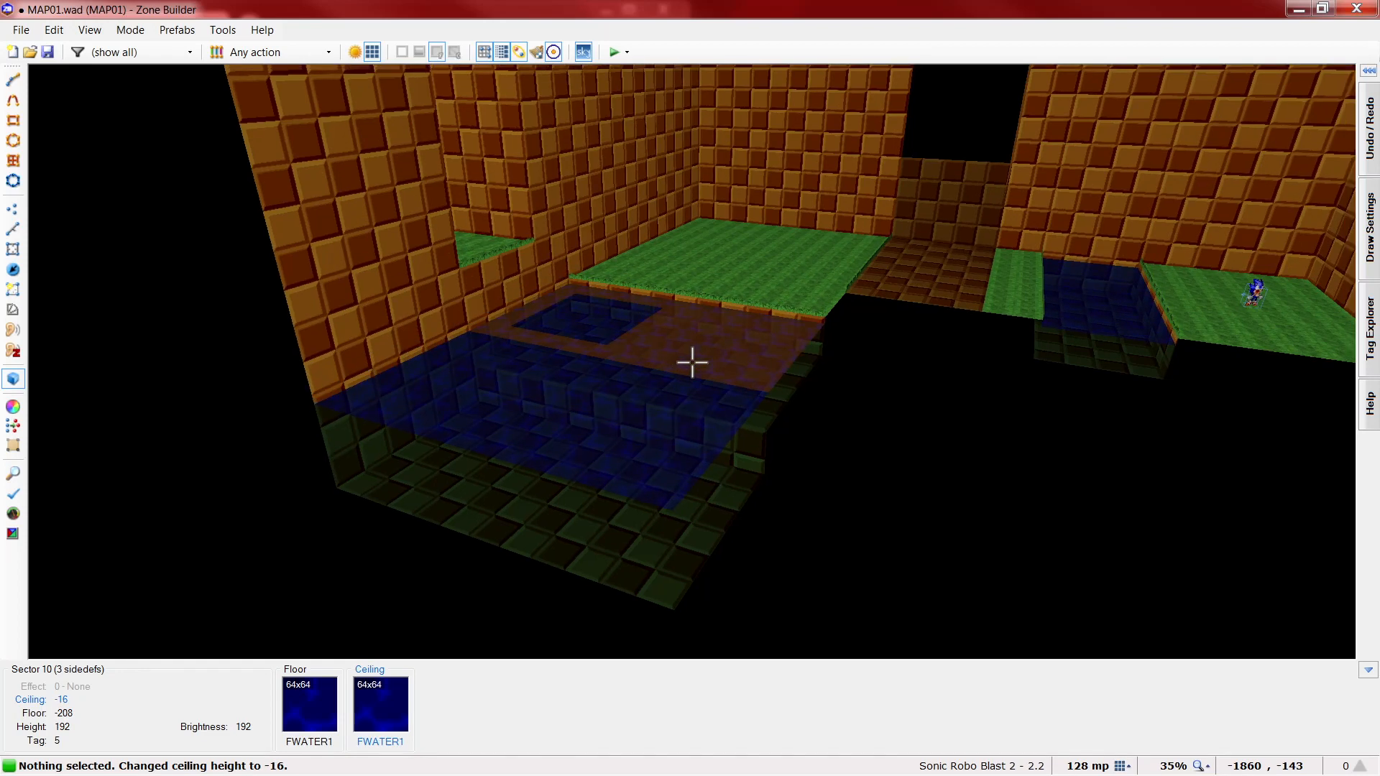
{"action": "key", "text": "f"}
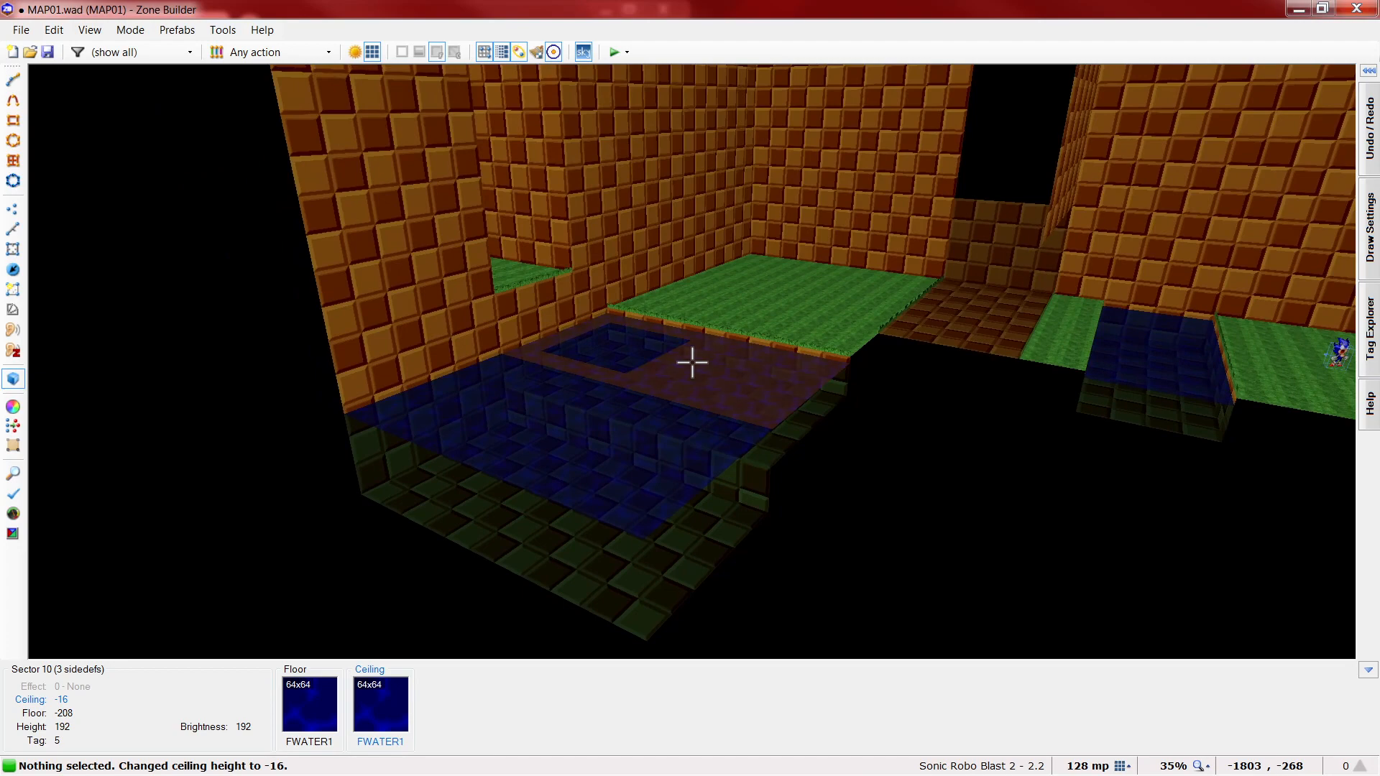
{"action": "key", "text": "w"}
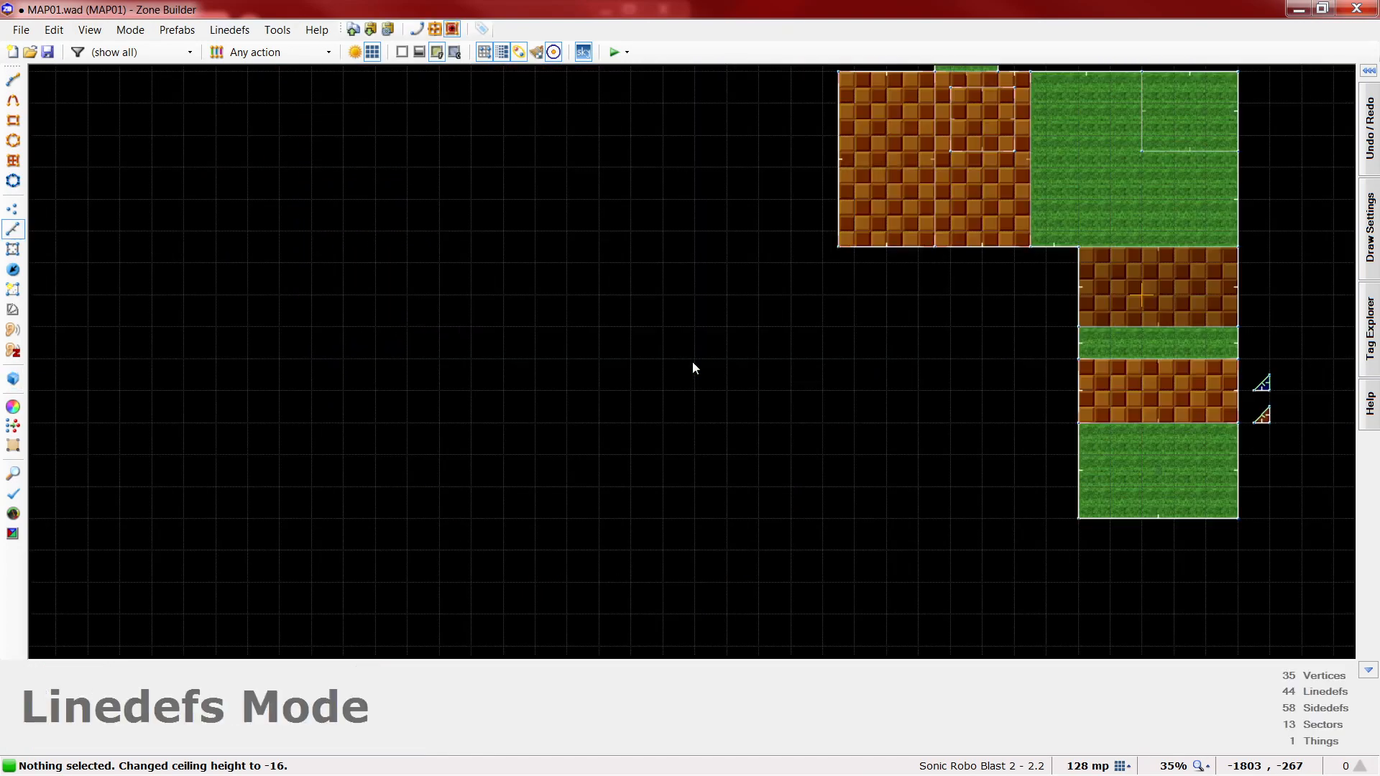
- Draw a small triangular control sector with 64-unit legs just above the water control sector, beside the lower corridor
{"action": "scroll", "coordinate": [692, 361], "scroll_direction": "down", "scroll_amount": 2}
{"action": "scroll", "coordinate": [1150, 334], "scroll_direction": "up", "scroll_amount": 3}
{"action": "scroll", "coordinate": [782, 483], "scroll_direction": "down", "scroll_amount": 1}
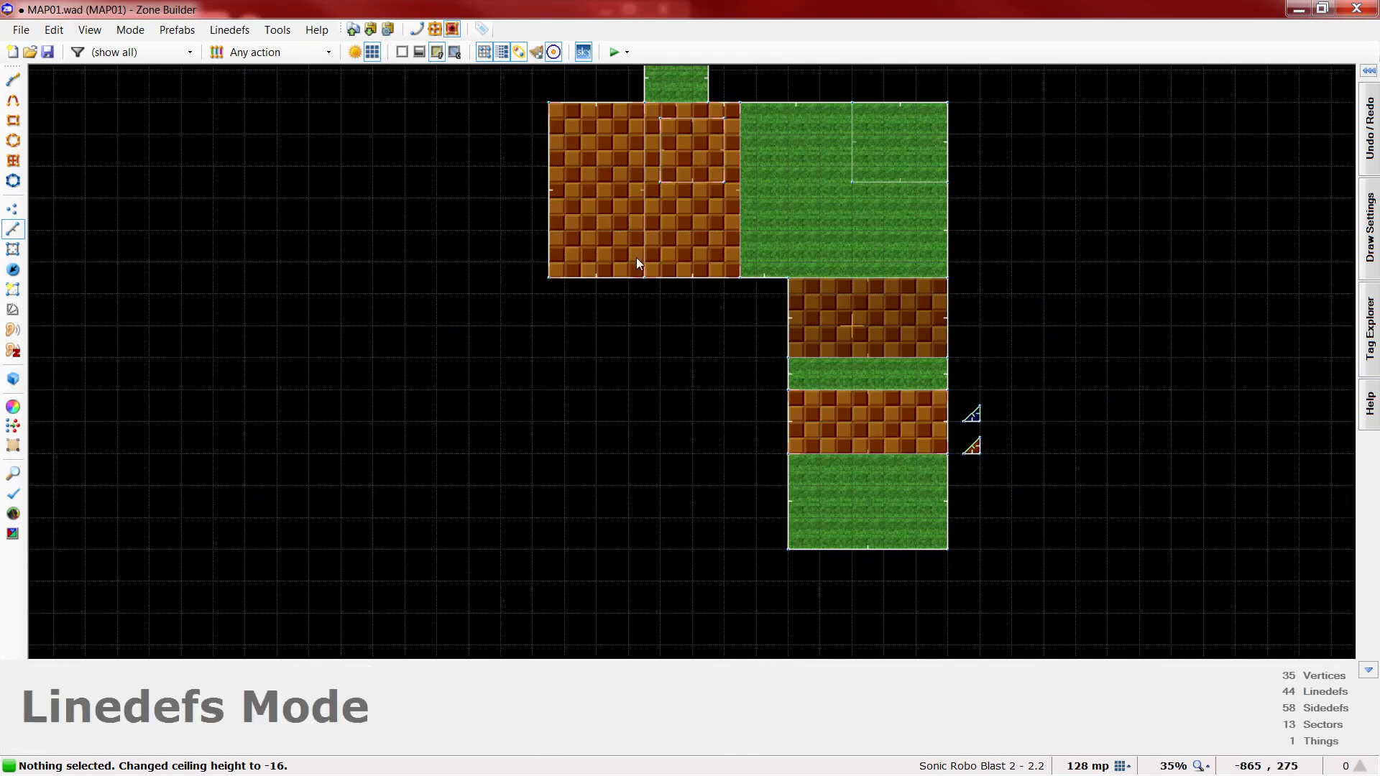
{"action": "key", "text": "s"}
{"action": "scroll", "coordinate": [1022, 316], "scroll_direction": "up", "scroll_amount": 1}
{"action": "scroll", "coordinate": [1015, 334], "scroll_direction": "up", "scroll_amount": 2}
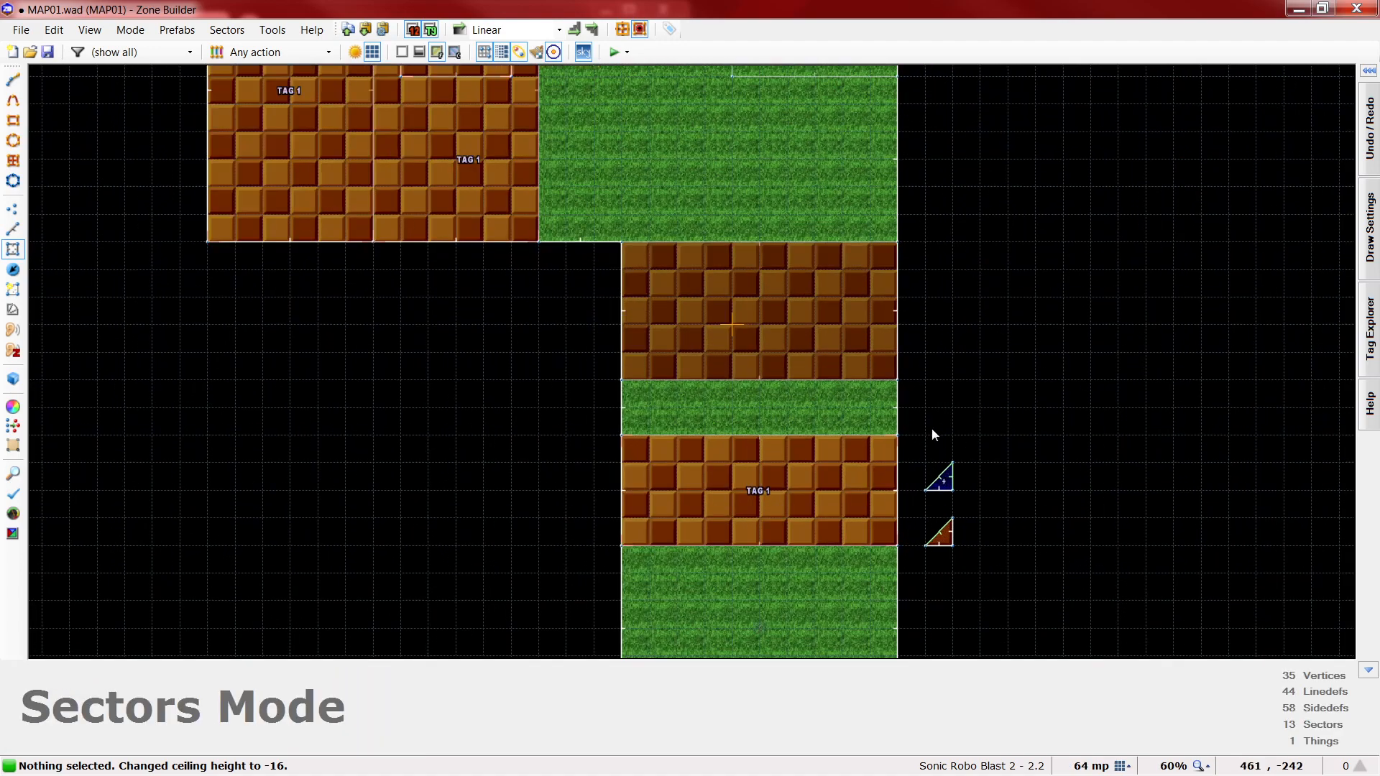
{"action": "right_click", "coordinate": [931, 432]}
{"action": "left_click", "coordinate": [952, 409]}
{"action": "left_click", "coordinate": [959, 436]}
{"action": "left_click", "coordinate": [936, 432]}
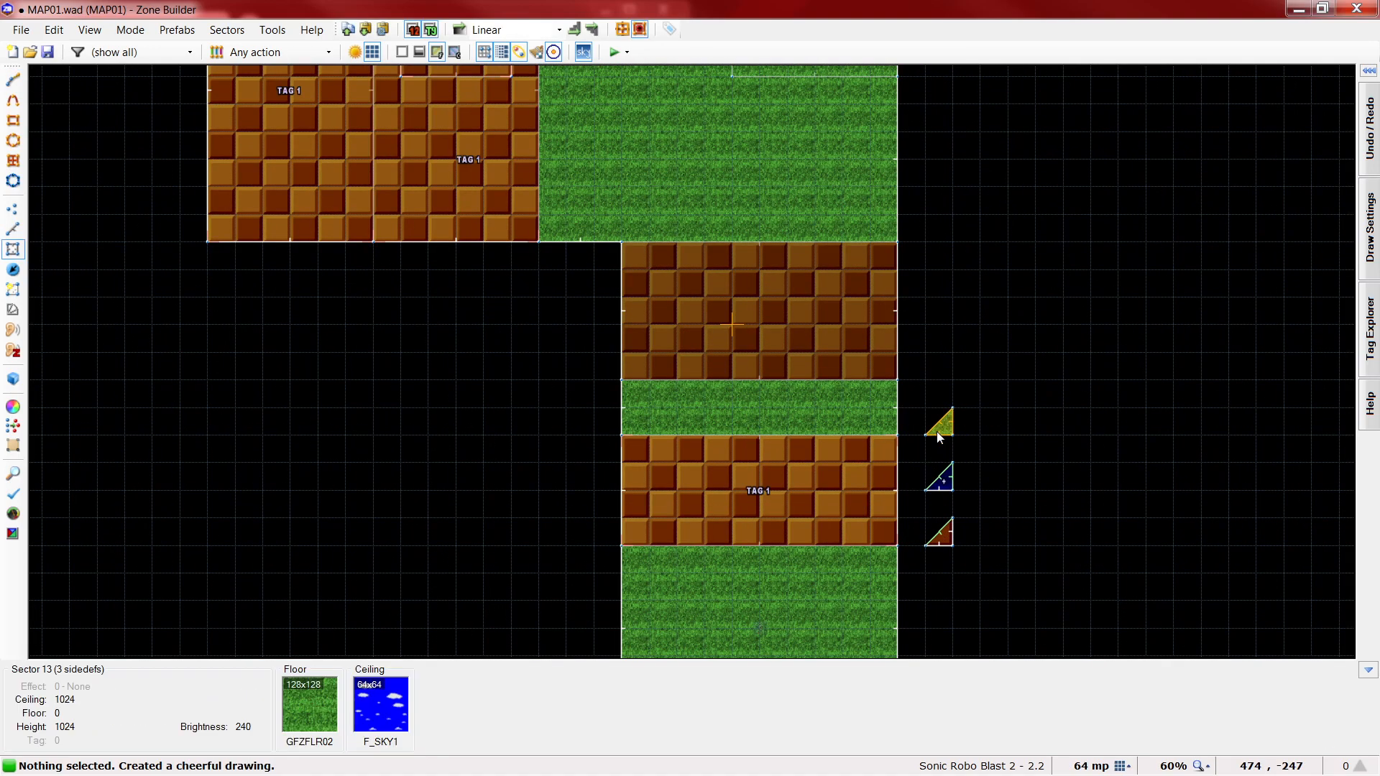
- Give the new triangle's diagonal linedef action 100 (Solid, Opaque) with tag 2
{"action": "key", "text": "l"}
{"action": "right_click", "coordinate": [942, 420]}
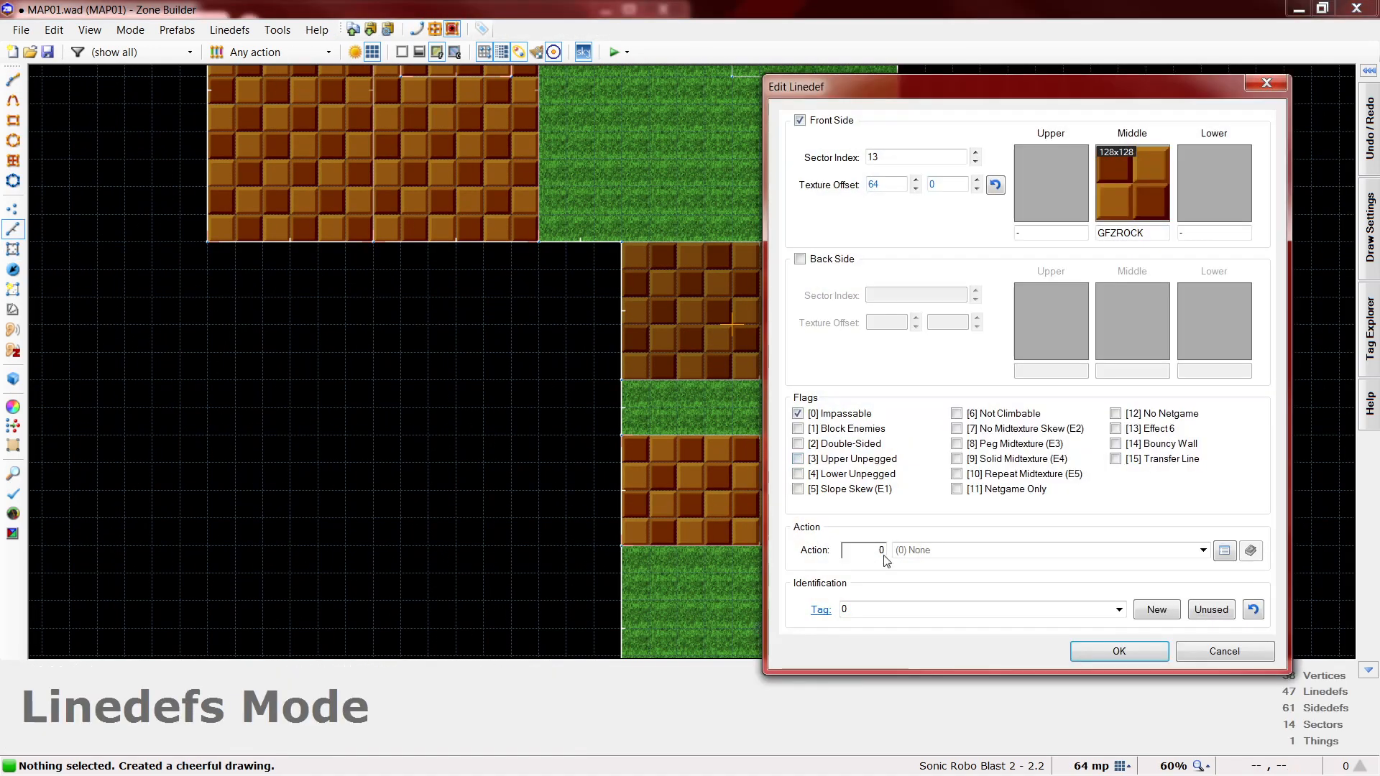
{"action": "left_click", "coordinate": [866, 551]}
{"action": "type", "text": "100"}
{"action": "left_click", "coordinate": [1225, 551]}
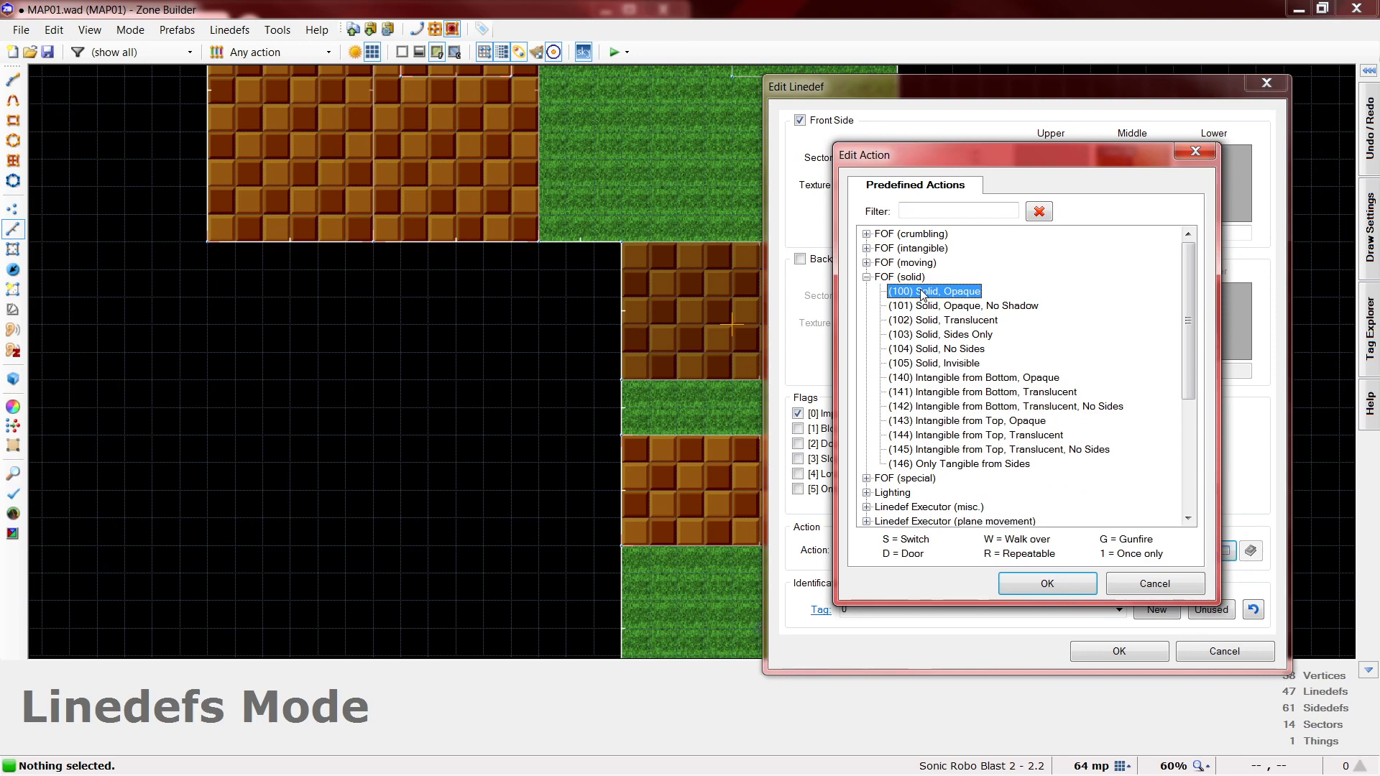
{"action": "left_click", "coordinate": [1060, 580]}
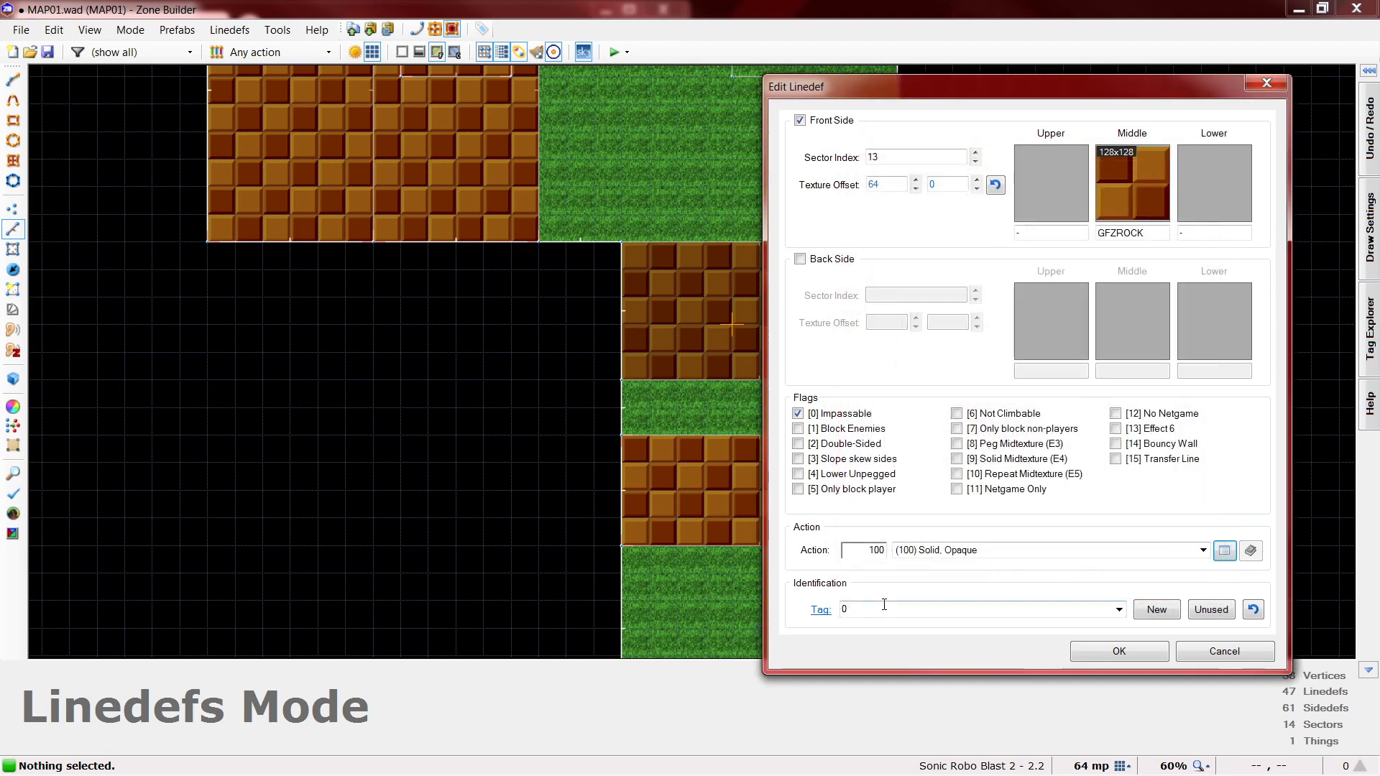
{"action": "double_click", "coordinate": [895, 604]}
{"action": "type", "text": "2"}
{"action": "left_click", "coordinate": [1140, 653]}
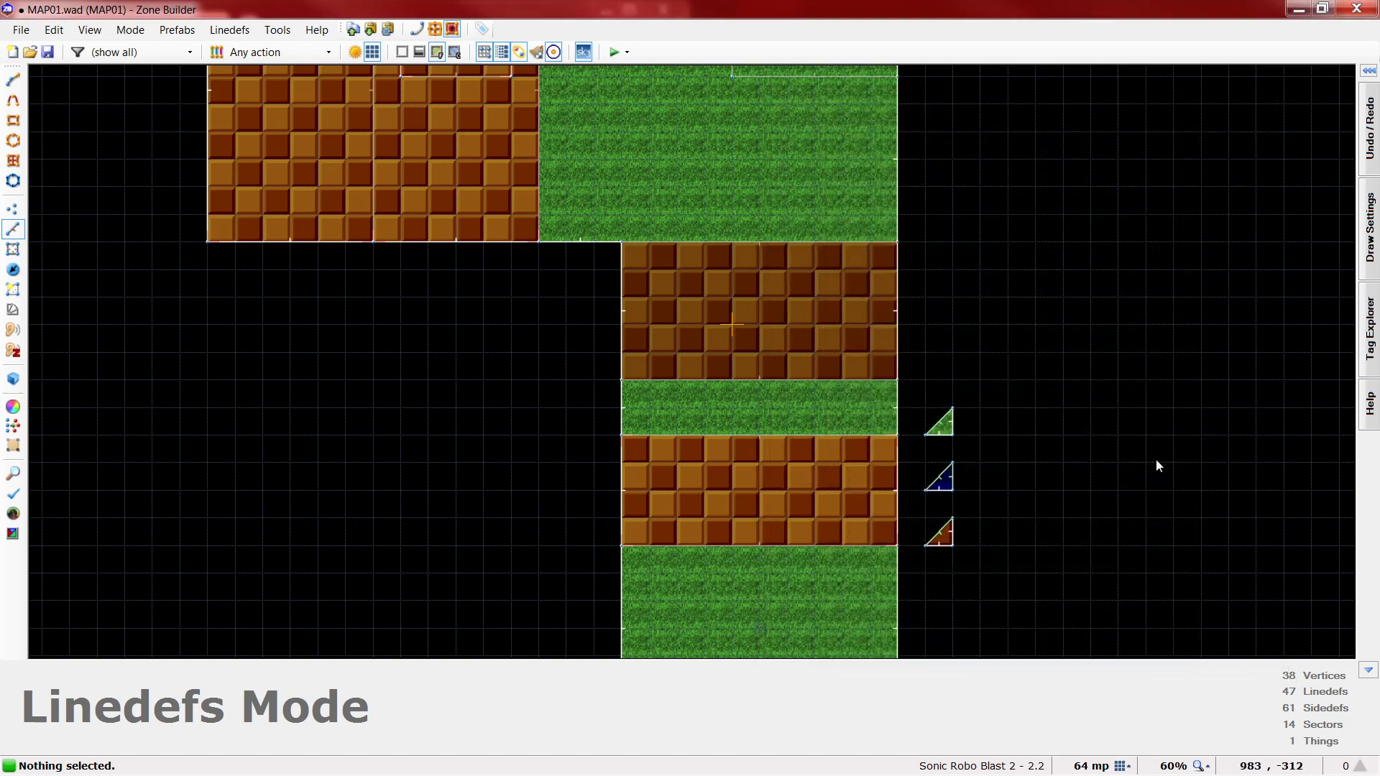
- Set both the floor and ceiling textures of the new control sector to GFZFLR01
{"action": "key", "text": "s"}
{"action": "right_click", "coordinate": [940, 423]}
{"action": "double_click", "coordinate": [1146, 419]}
{"action": "left_click", "coordinate": [1146, 419]}
{"action": "key", "text": "BackSpace"}
{"action": "type", "text": "1"}
{"action": "key", "text": "Tab"}
{"action": "type", "text": "GFZFLR"}
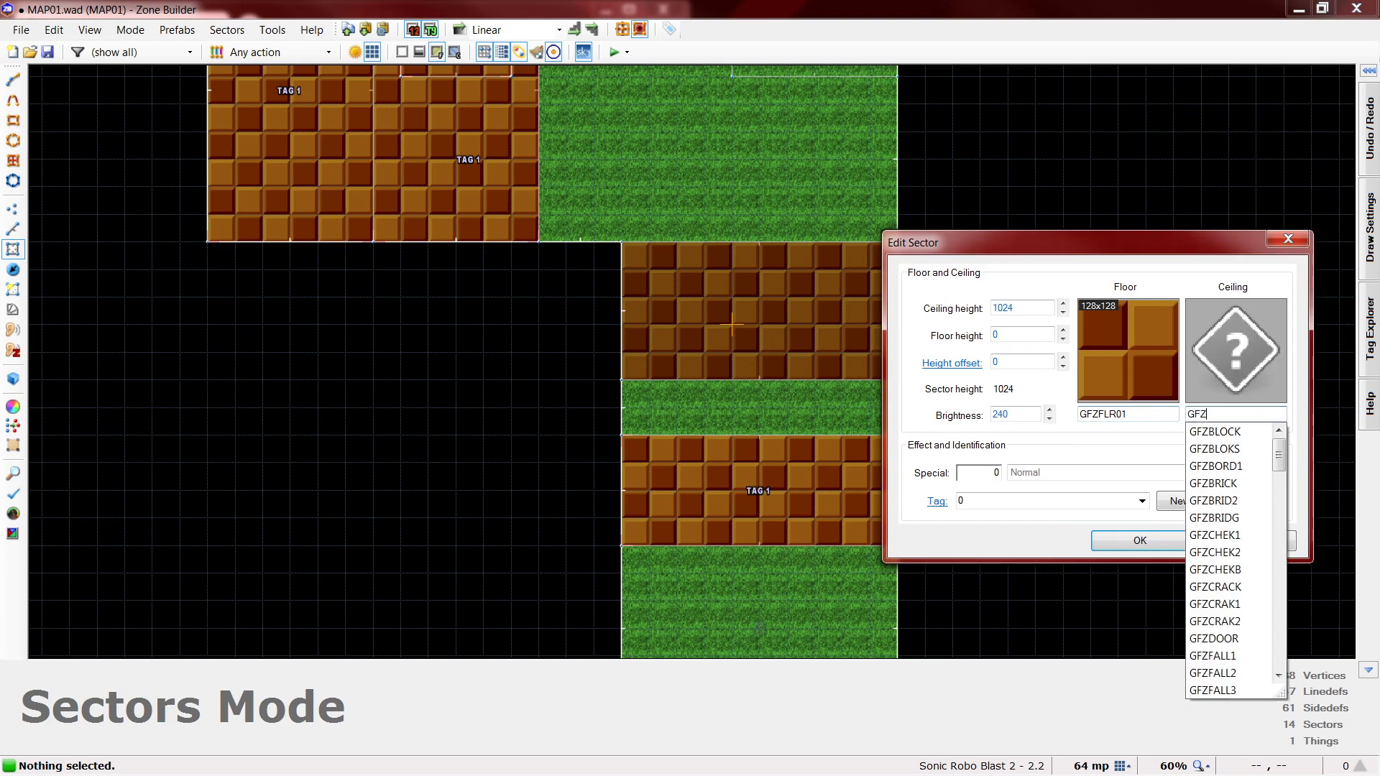
{"action": "type", "text": "01"}
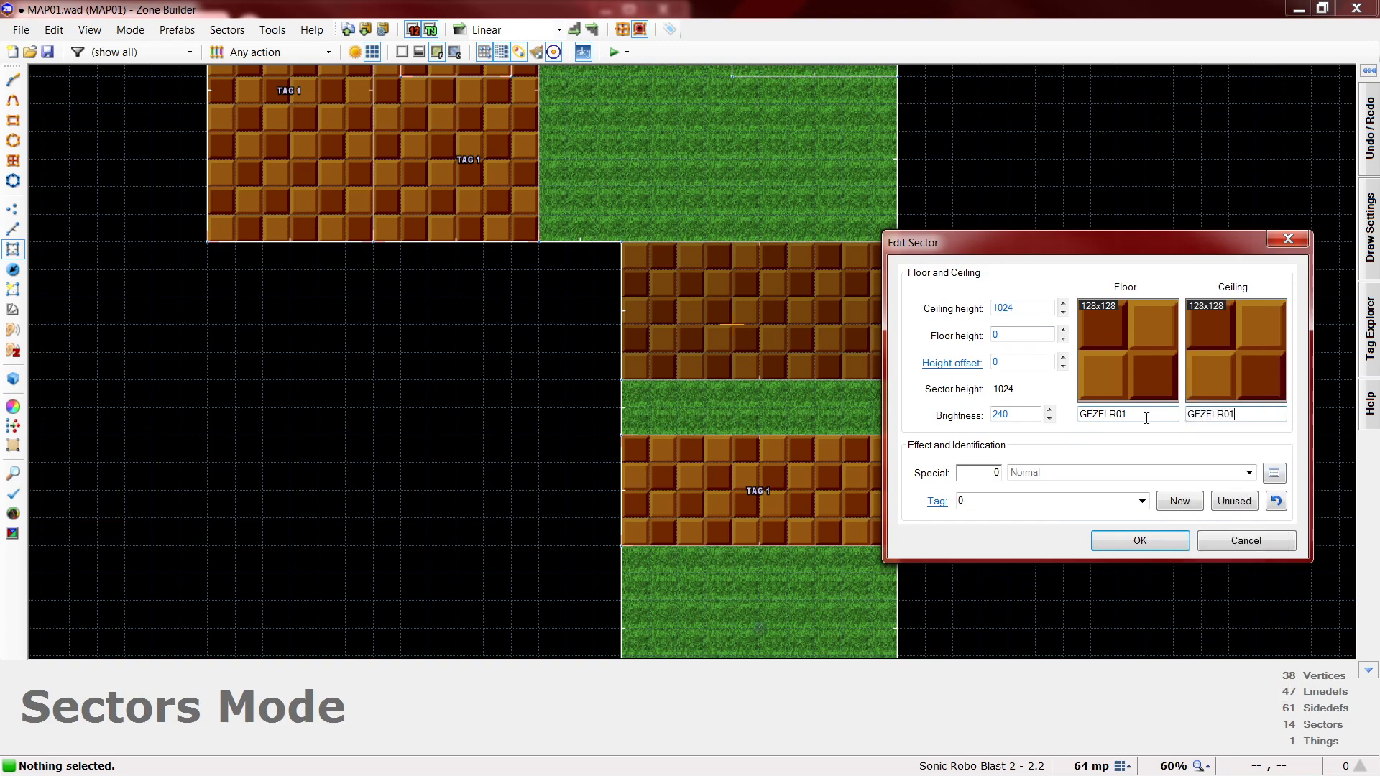
- Set the new control sector's brightness to 192 and its ceiling height to 64
{"action": "double_click", "coordinate": [1030, 413]}
{"action": "scroll", "coordinate": [1030, 413], "scroll_direction": "down", "scroll_amount": 2}
{"action": "double_click", "coordinate": [1023, 335]}
{"action": "double_click", "coordinate": [1025, 307]}
{"action": "type", "text": "64"}
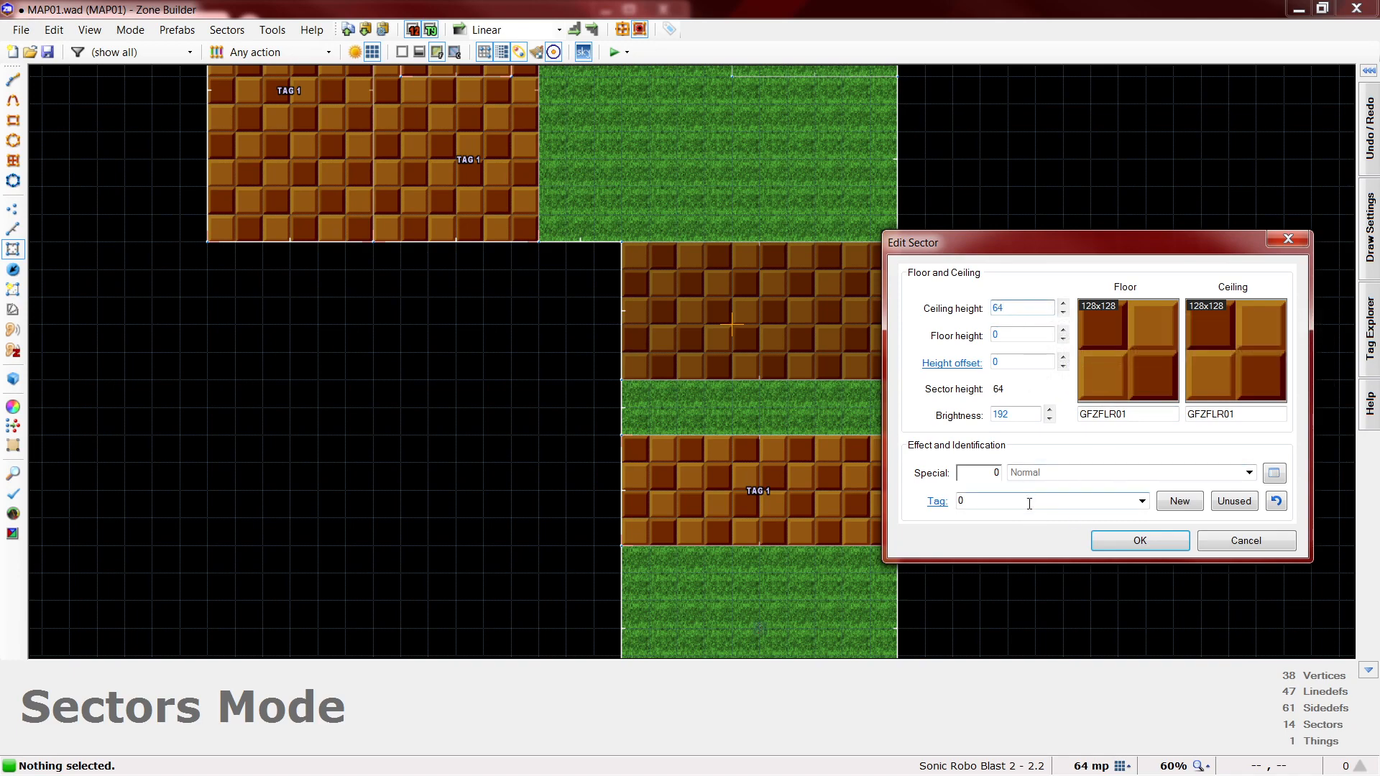
{"action": "left_click", "coordinate": [1140, 540]}
{"action": "scroll", "coordinate": [902, 632], "scroll_direction": "down", "scroll_amount": 1}
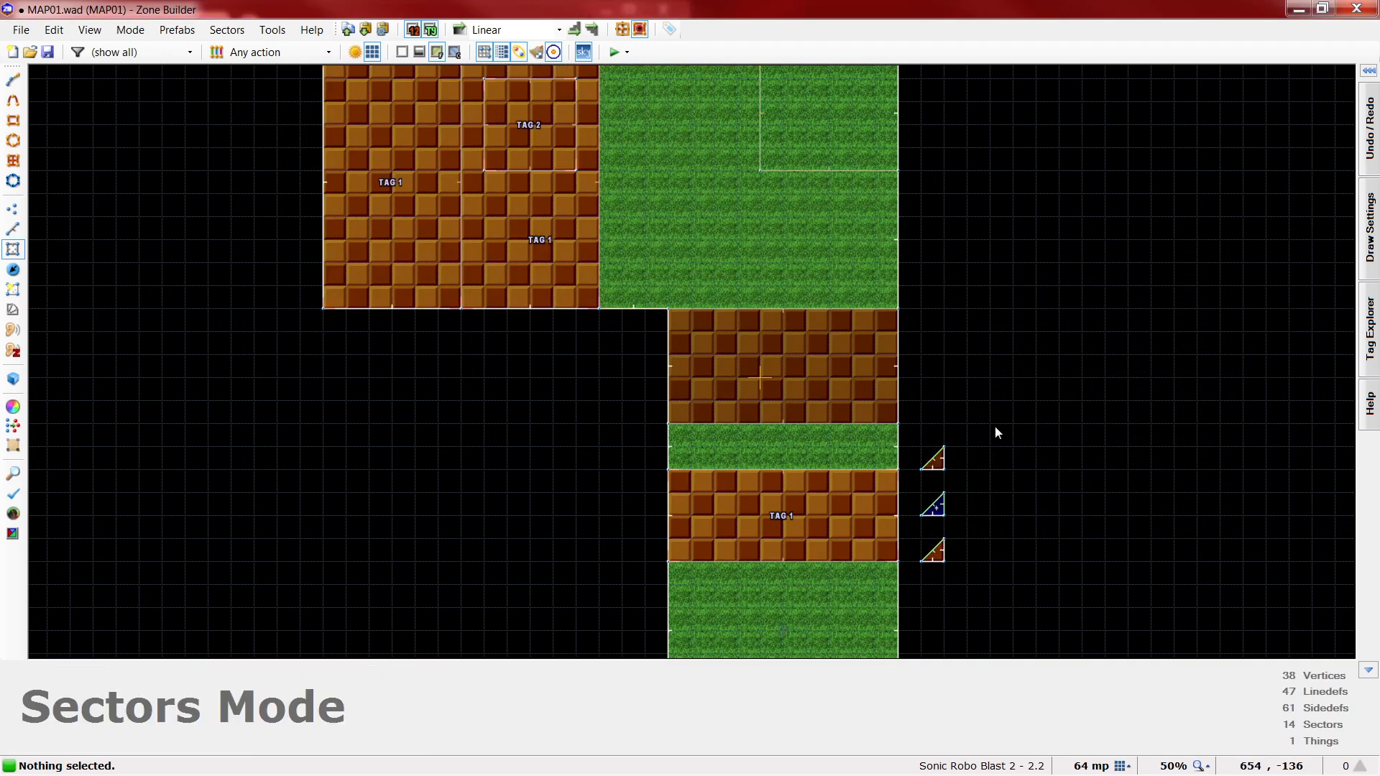
- Check the link from the control linedef to its tagged square and inspect the solid platform above and below water in 3D
{"action": "key", "text": "l"}
{"action": "scroll", "coordinate": [1028, 539], "scroll_direction": "down", "scroll_amount": 1}
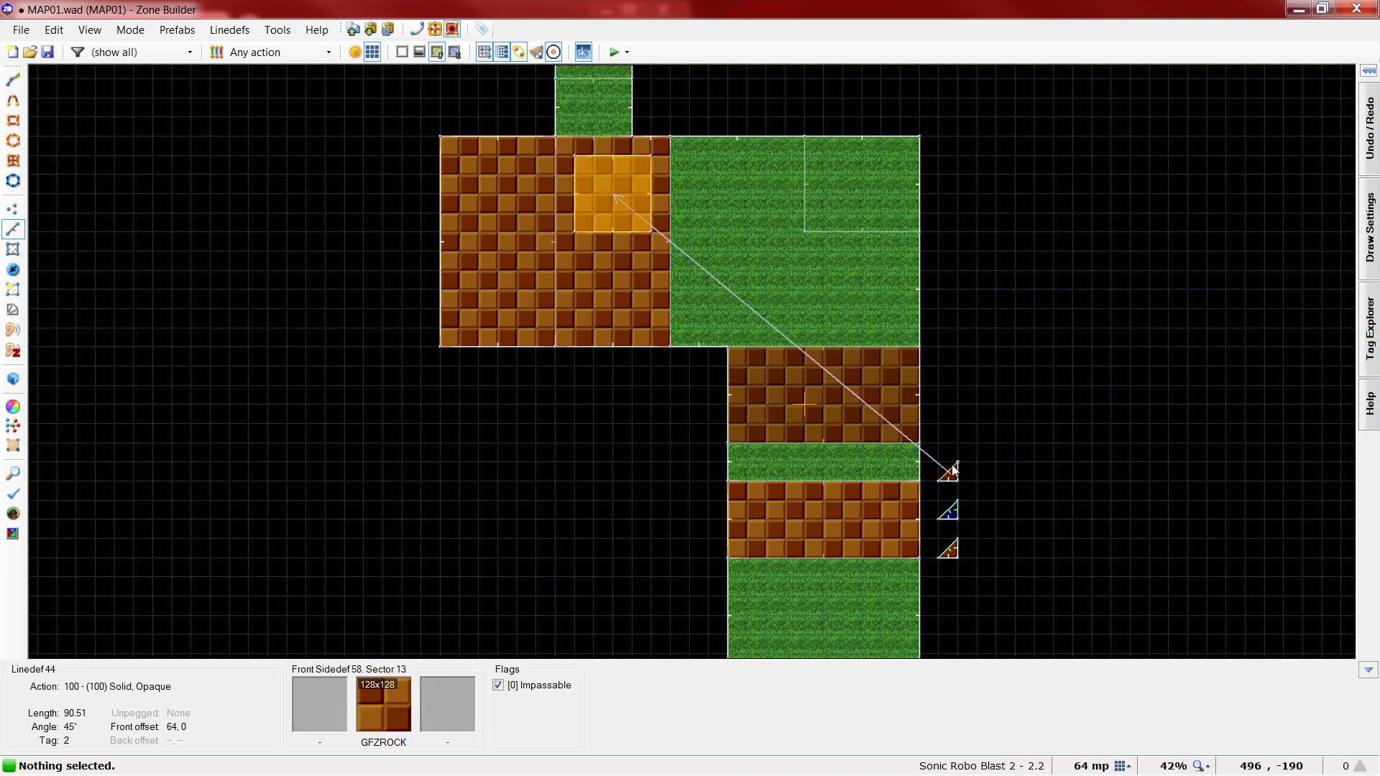
{"action": "key", "text": "q"}
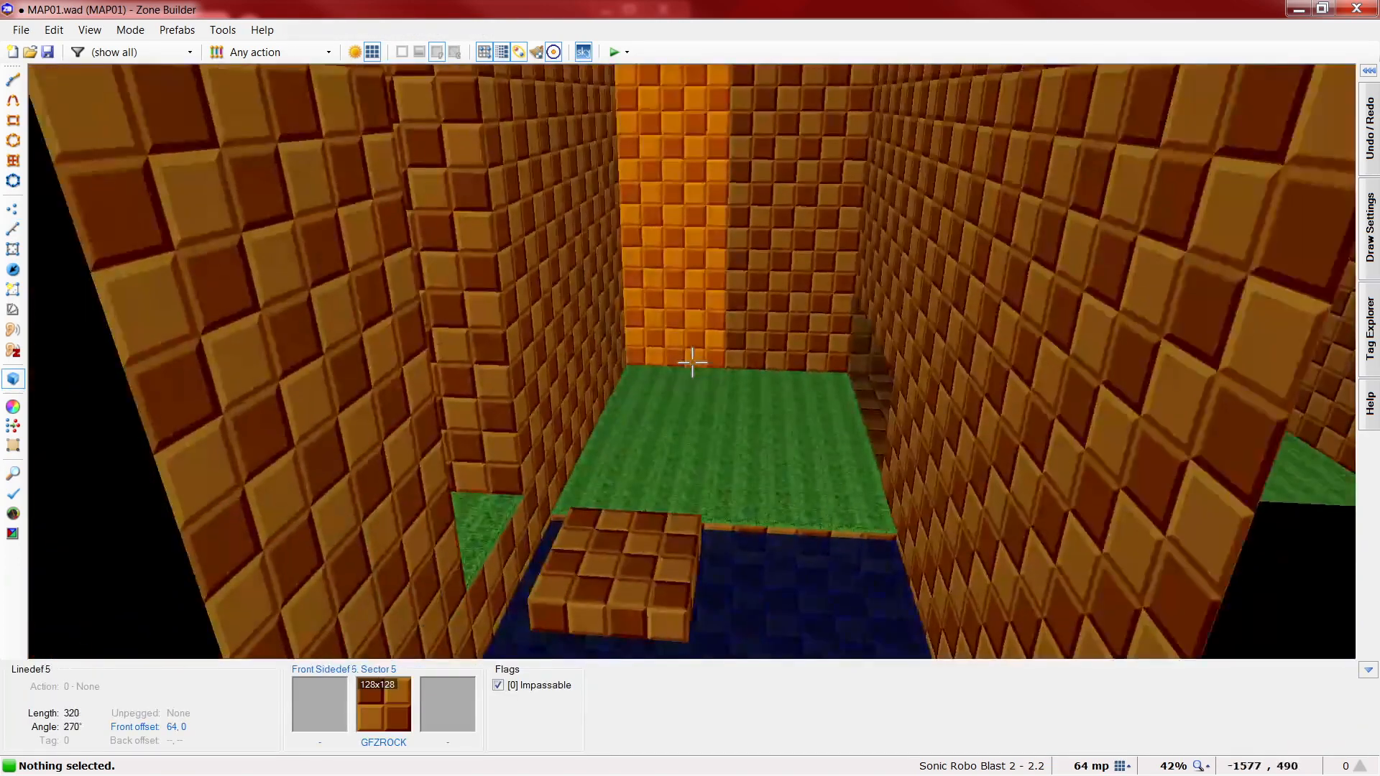
{"action": "key", "text": "h"}
{"action": "key", "text": "e"}
{"action": "key", "text": "f"}
{"action": "key", "text": "s"}
{"action": "key", "text": "e"}
{"action": "key", "text": "s"}
{"action": "key", "text": "e"}
{"action": "key", "text": "d"}
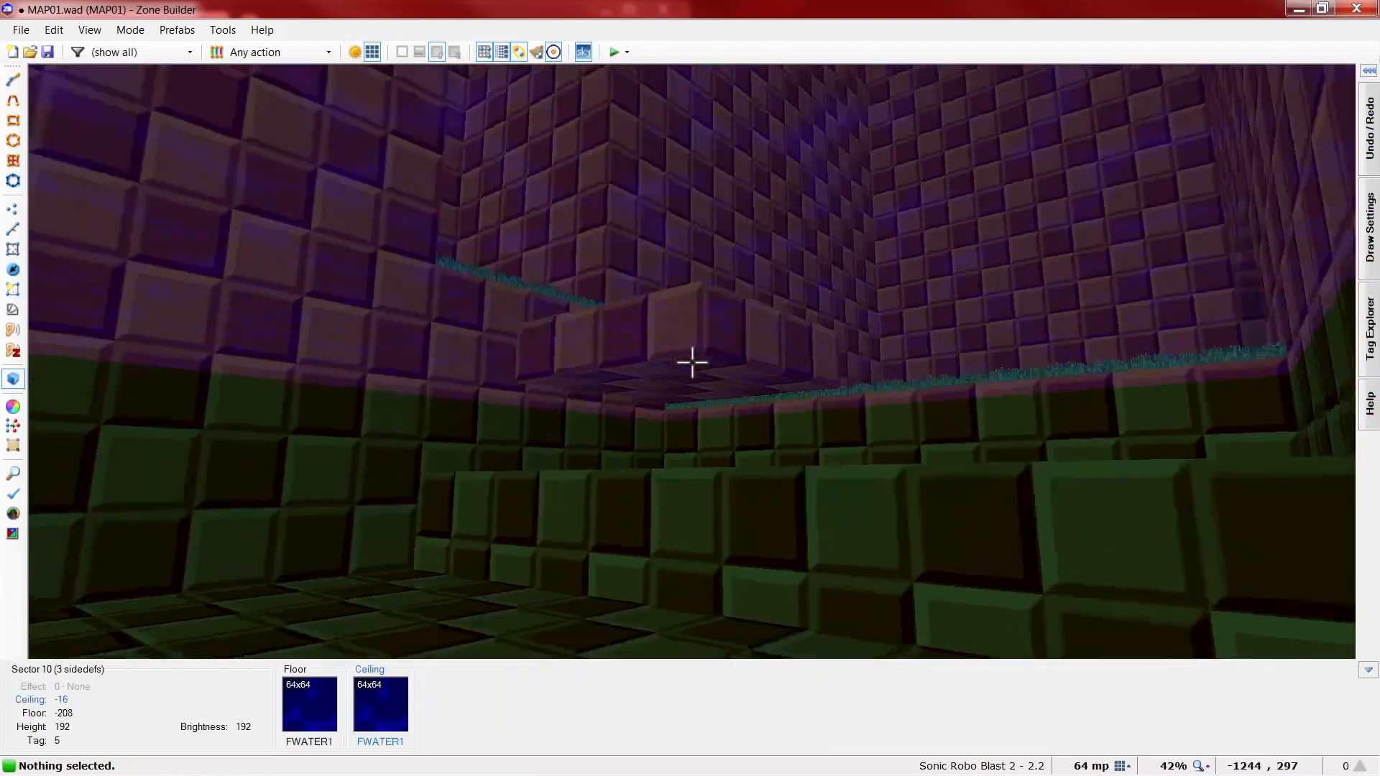
{"action": "key", "text": "f"}
{"action": "key", "text": "e"}
{"action": "key", "text": "e"}
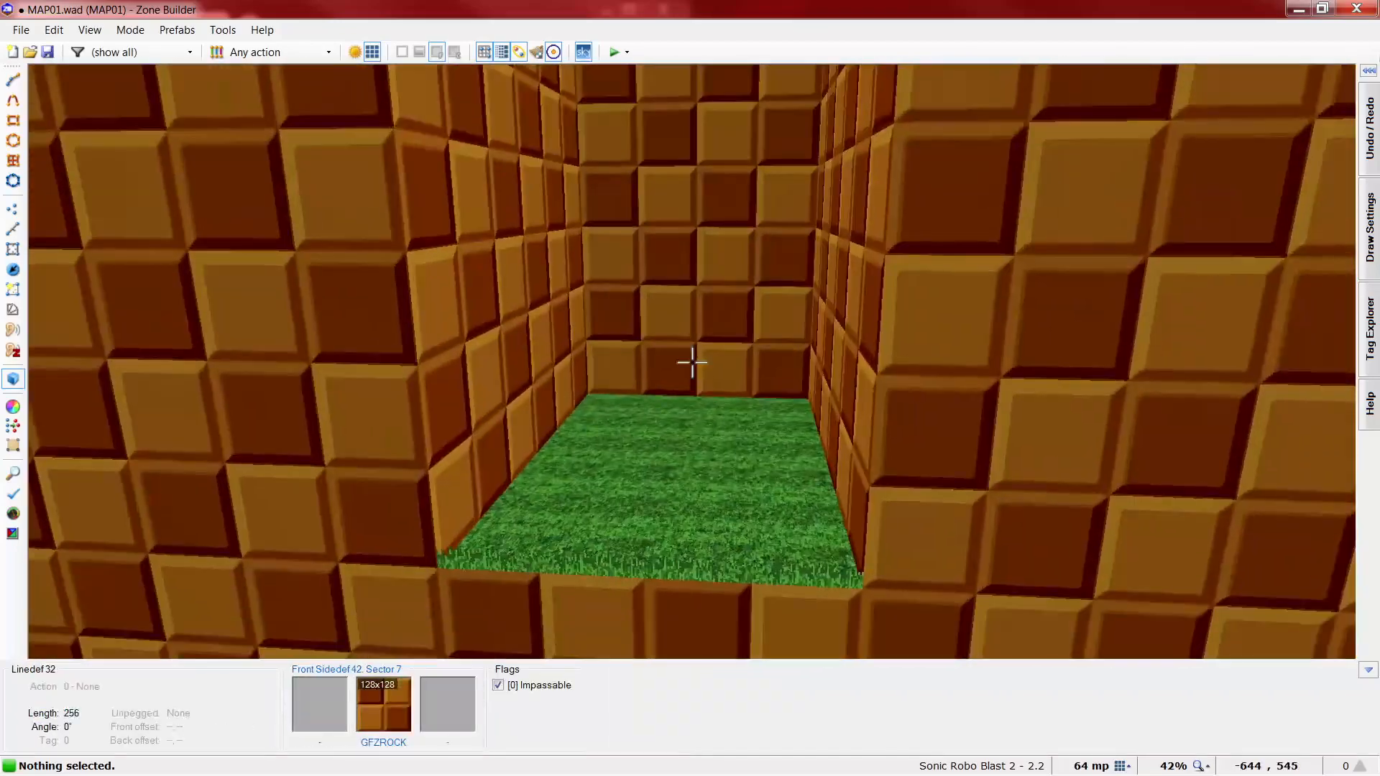
{"action": "key", "text": "d"}
{"action": "key", "text": "q"}
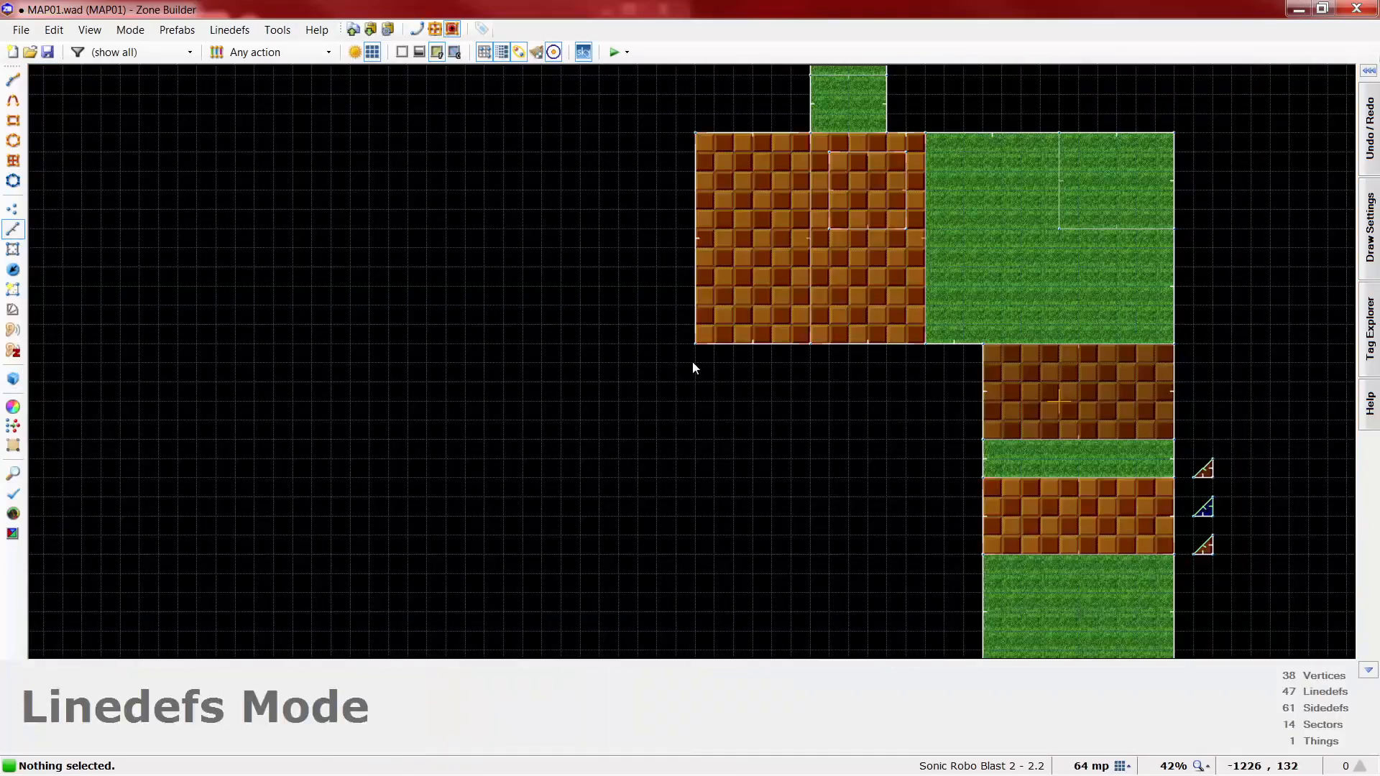
- Insert a new thing at -704, 1088, midway along the line dividing the two grass sectors north of the water pit
{"action": "scroll", "coordinate": [634, 322], "scroll_direction": "down", "scroll_amount": 2}
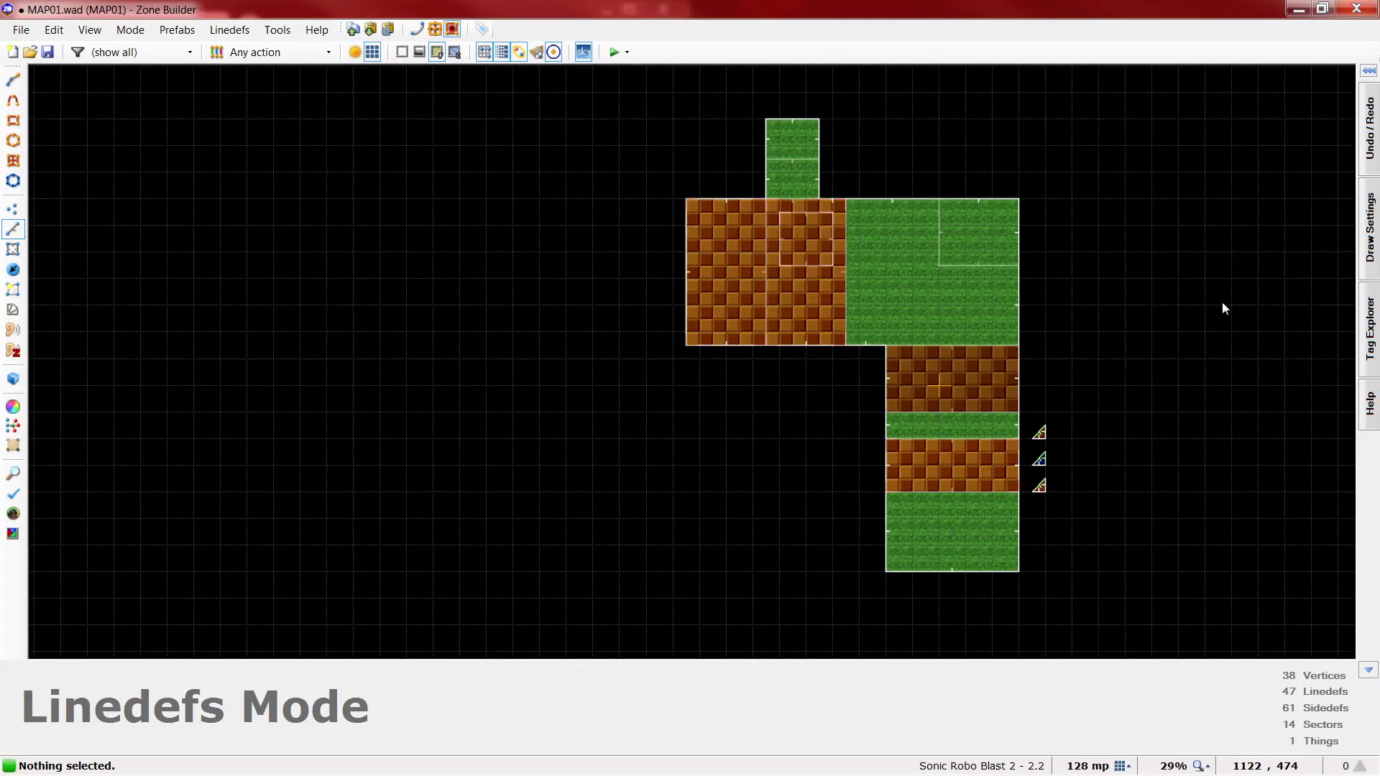
{"action": "scroll", "coordinate": [1128, 281], "scroll_direction": "up", "scroll_amount": 1}
{"action": "scroll", "coordinate": [764, 542], "scroll_direction": "down", "scroll_amount": 1}
{"action": "scroll", "coordinate": [973, 295], "scroll_direction": "up", "scroll_amount": 1}
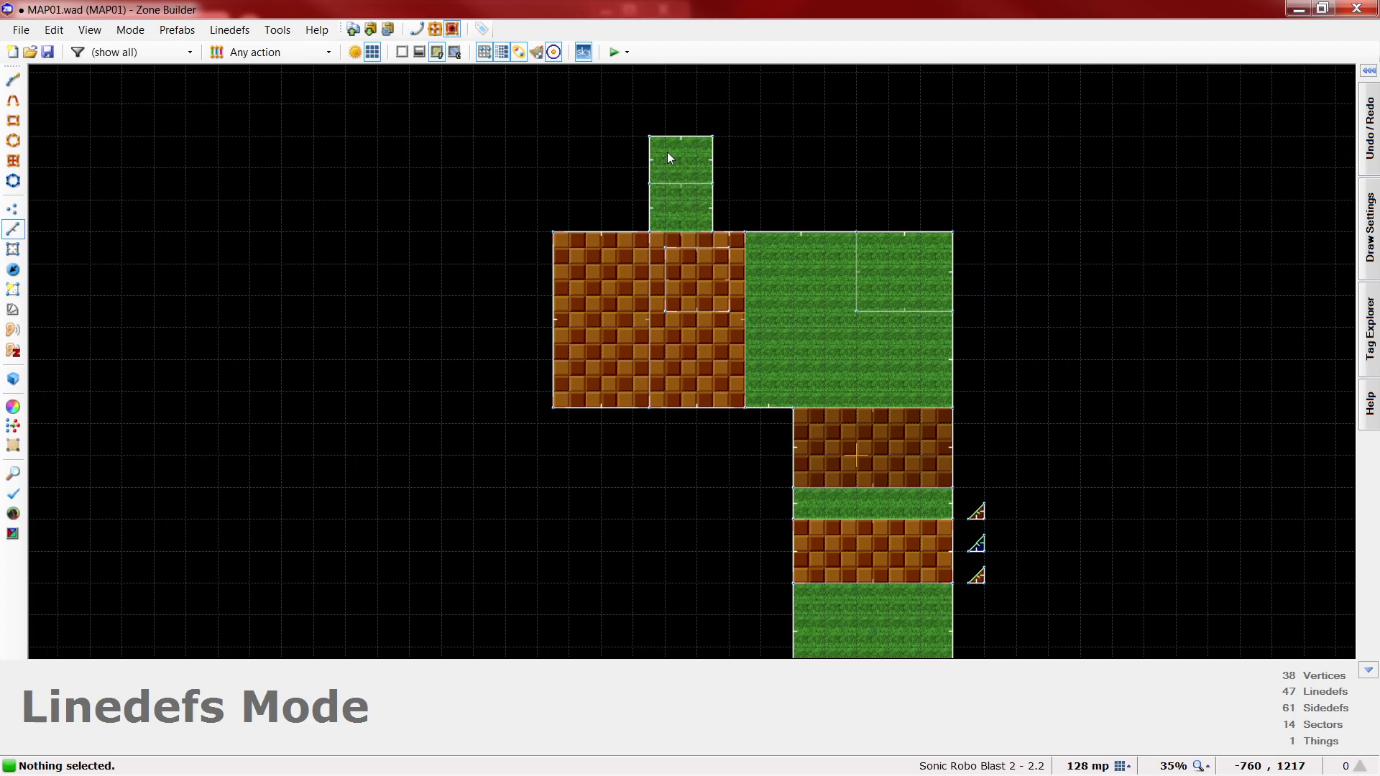
{"action": "scroll", "coordinate": [663, 145], "scroll_direction": "up", "scroll_amount": 1}
{"action": "scroll", "coordinate": [624, 409], "scroll_direction": "up", "scroll_amount": 4}
{"action": "key", "text": "t"}
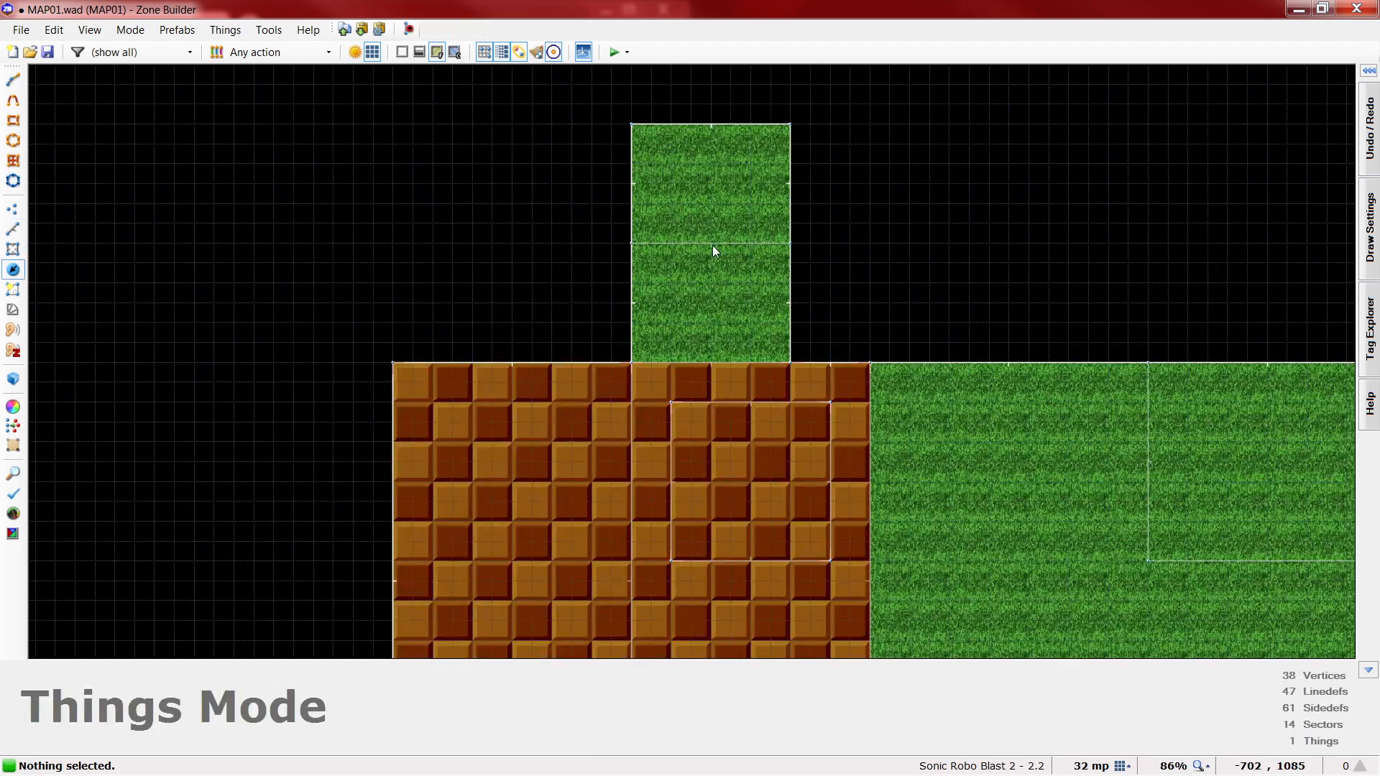
{"action": "scroll", "coordinate": [713, 245], "scroll_direction": "up", "scroll_amount": 1}
{"action": "scroll", "coordinate": [666, 452], "scroll_direction": "down", "scroll_amount": 1}
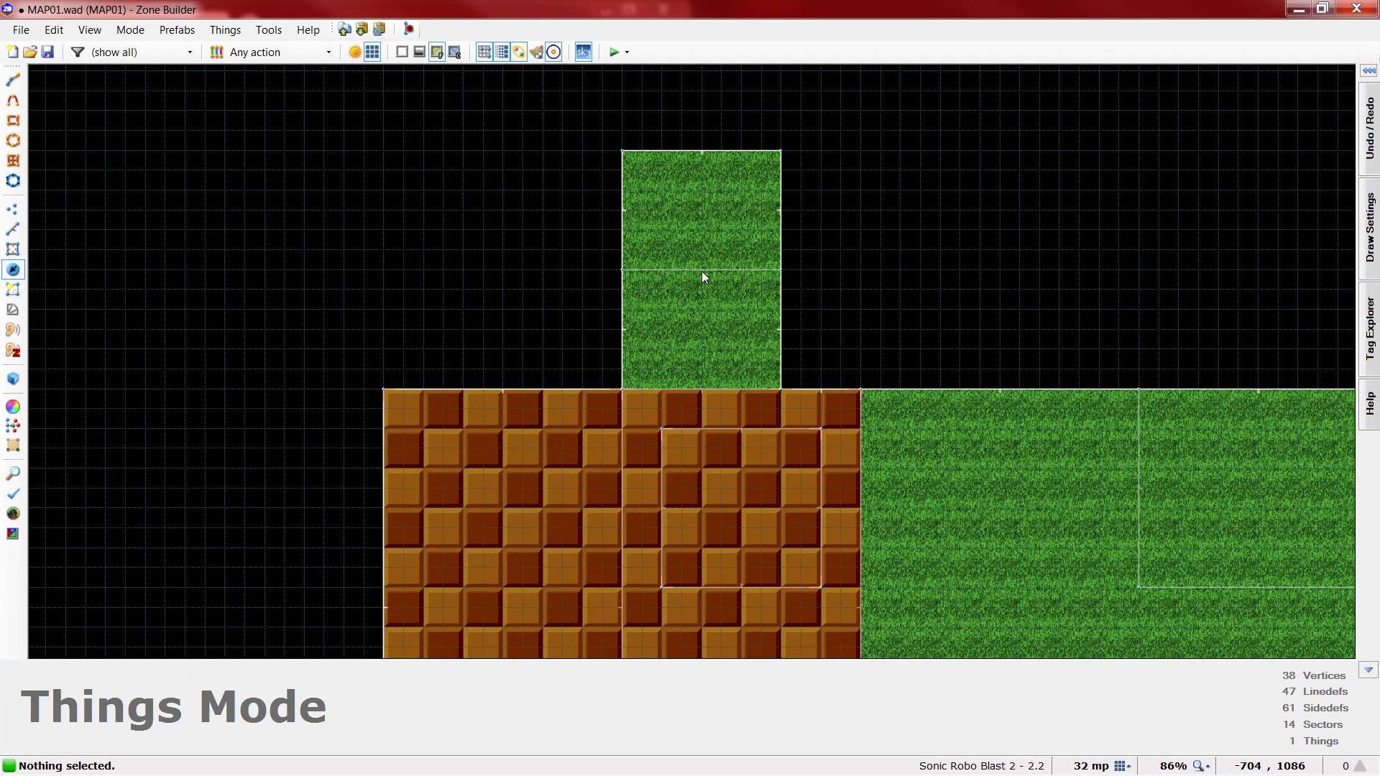
{"action": "scroll", "coordinate": [702, 270], "scroll_direction": "up", "scroll_amount": 4}
{"action": "key", "text": "Insert"}
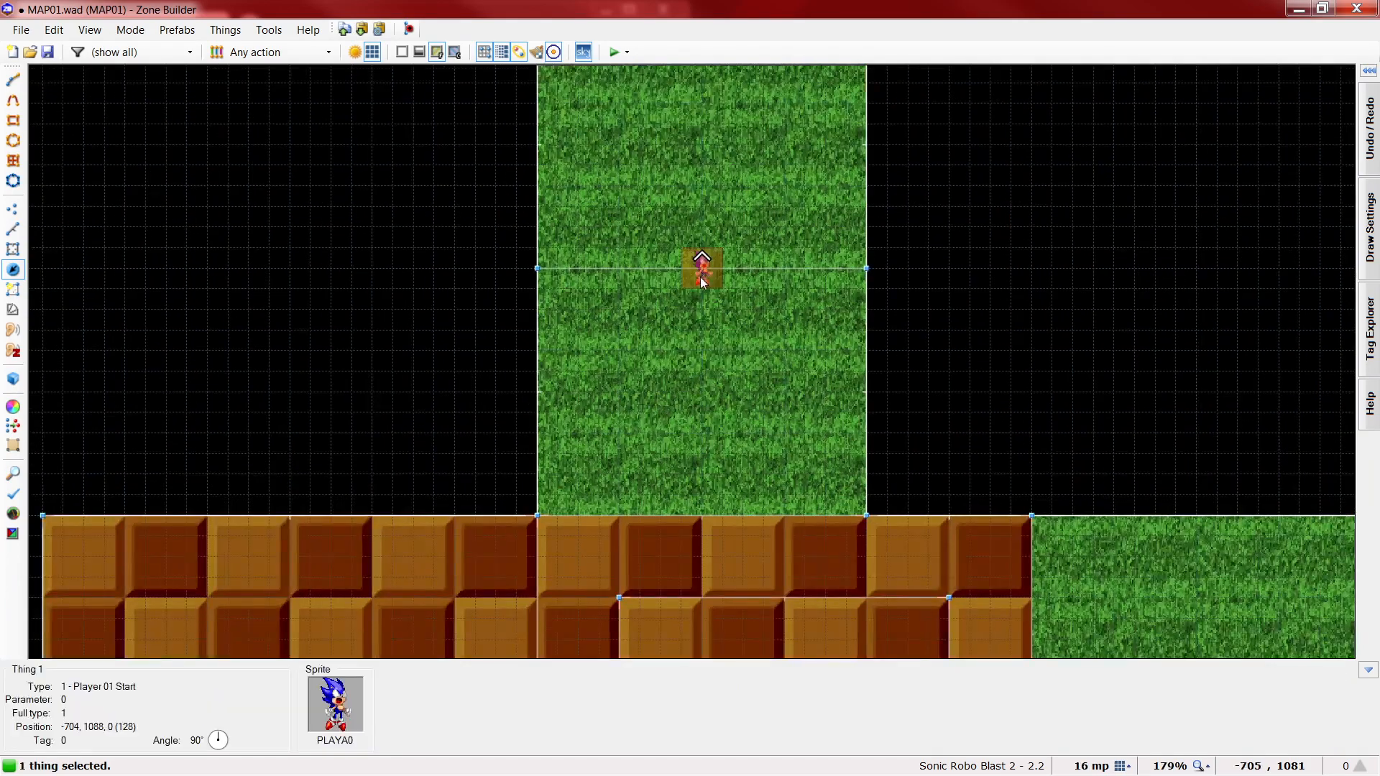
- Change the new thing in the northern grass area to a Signpost and set its angle to 270
{"action": "scroll", "coordinate": [703, 281], "scroll_direction": "down", "scroll_amount": 7}
{"action": "double_click", "coordinate": [702, 279]}
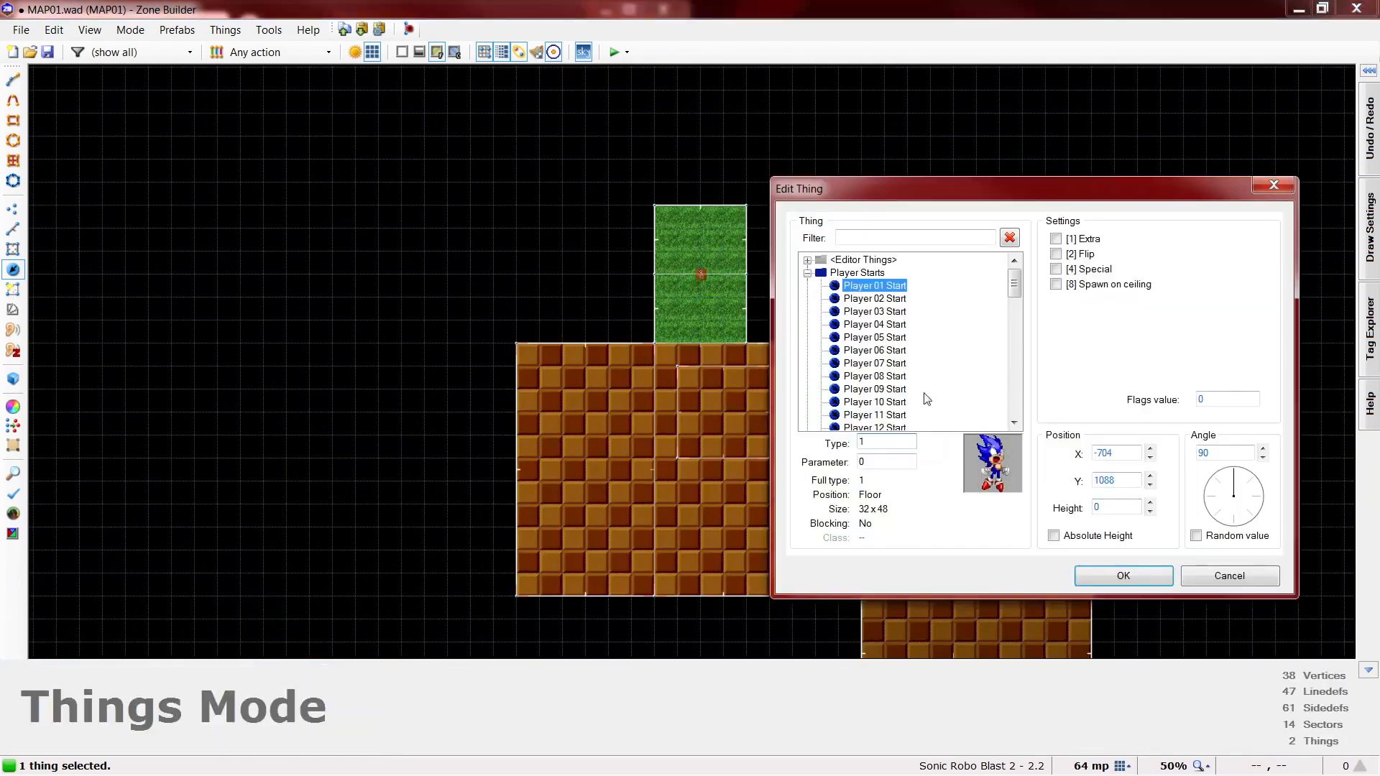
{"action": "left_click", "coordinate": [1233, 526]}
{"action": "left_click", "coordinate": [808, 273]}
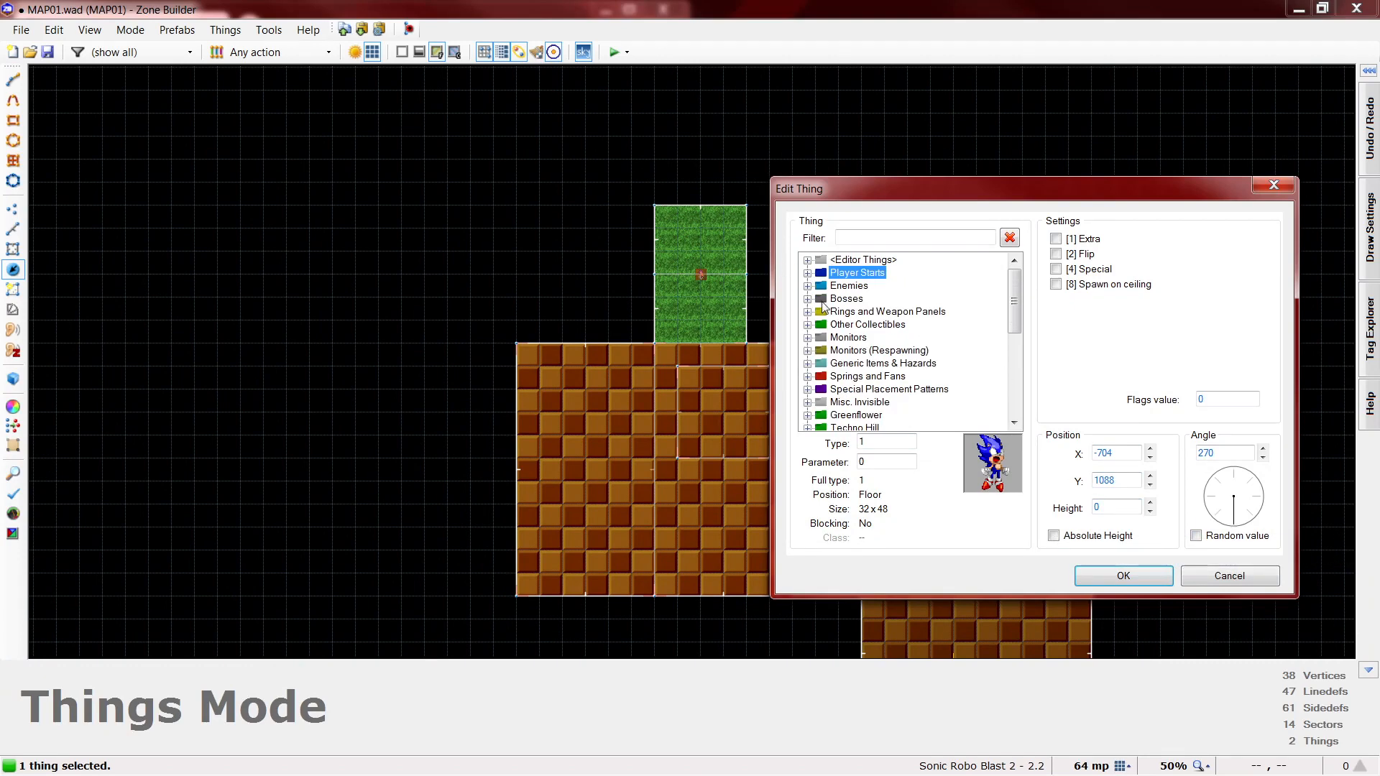
{"action": "left_click", "coordinate": [878, 237]}
{"action": "type", "text": "sign"}
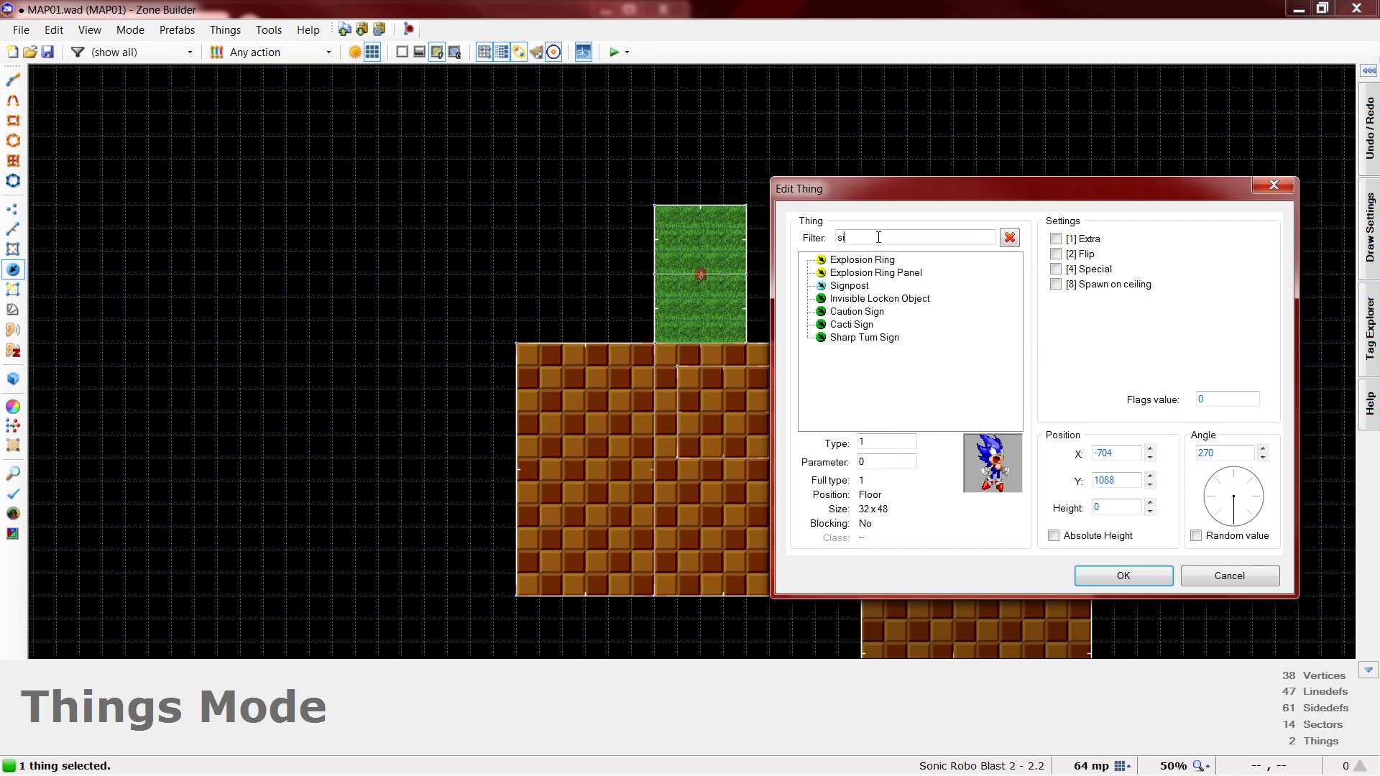
{"action": "left_click", "coordinate": [850, 261]}
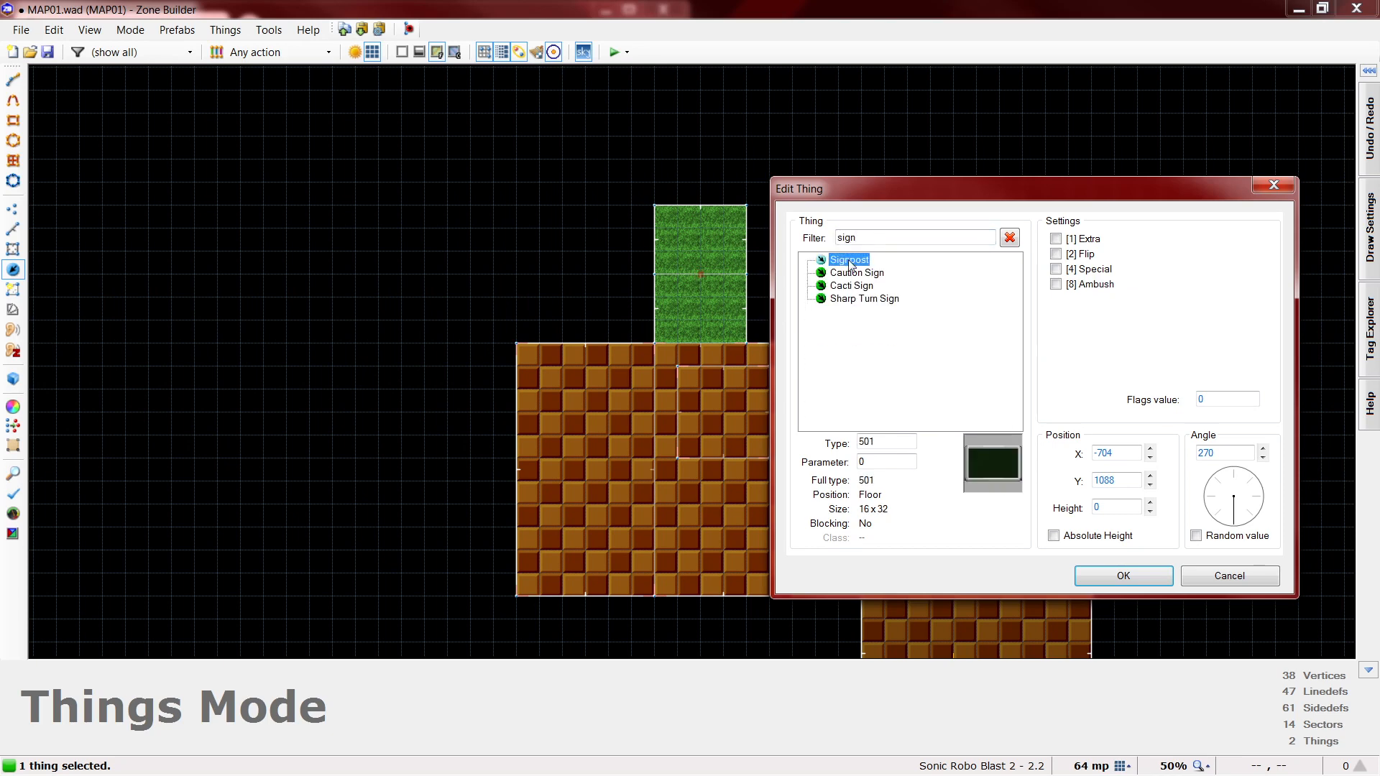
{"action": "left_click", "coordinate": [1123, 576]}
{"action": "scroll", "coordinate": [710, 271], "scroll_direction": "up", "scroll_amount": 3}
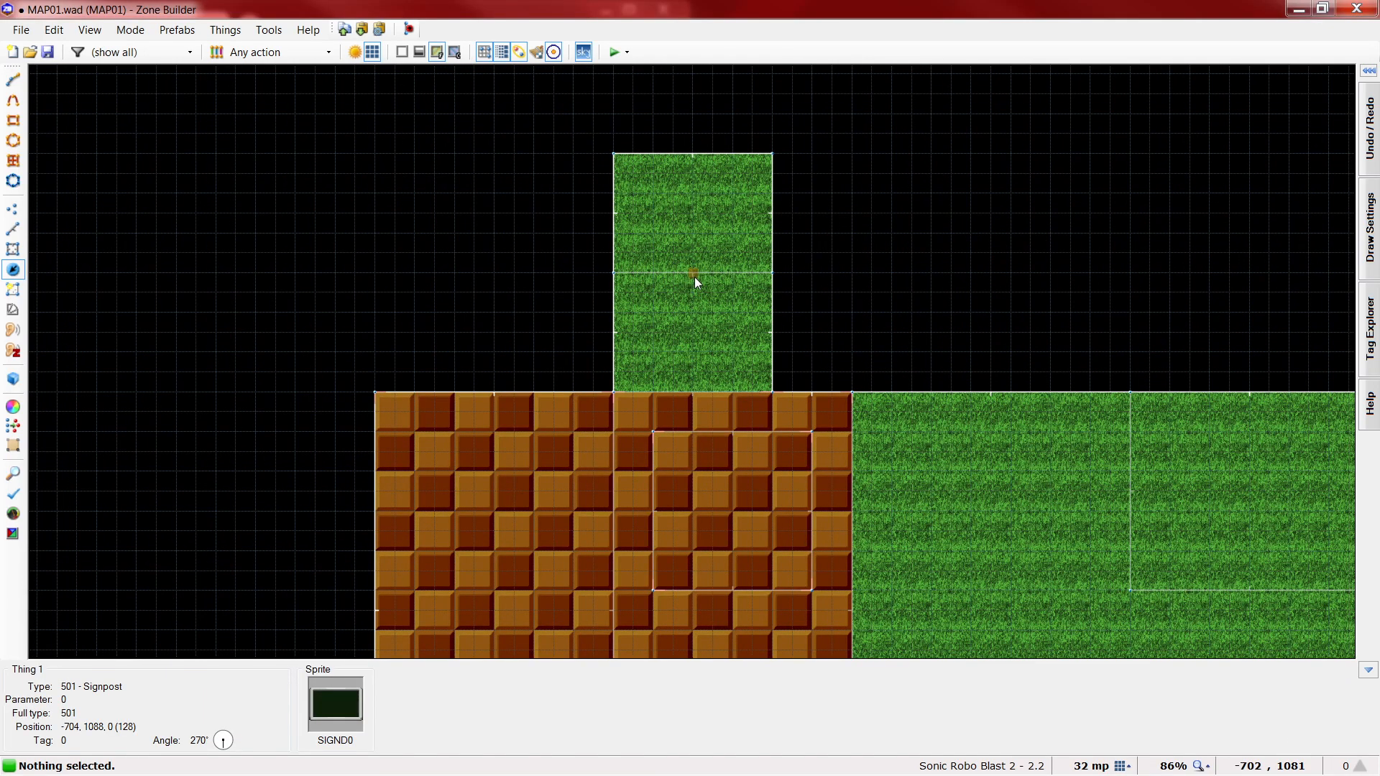
{"action": "scroll", "coordinate": [694, 278], "scroll_direction": "up", "scroll_amount": 5}
{"action": "scroll", "coordinate": [507, 302], "scroll_direction": "up", "scroll_amount": 1}
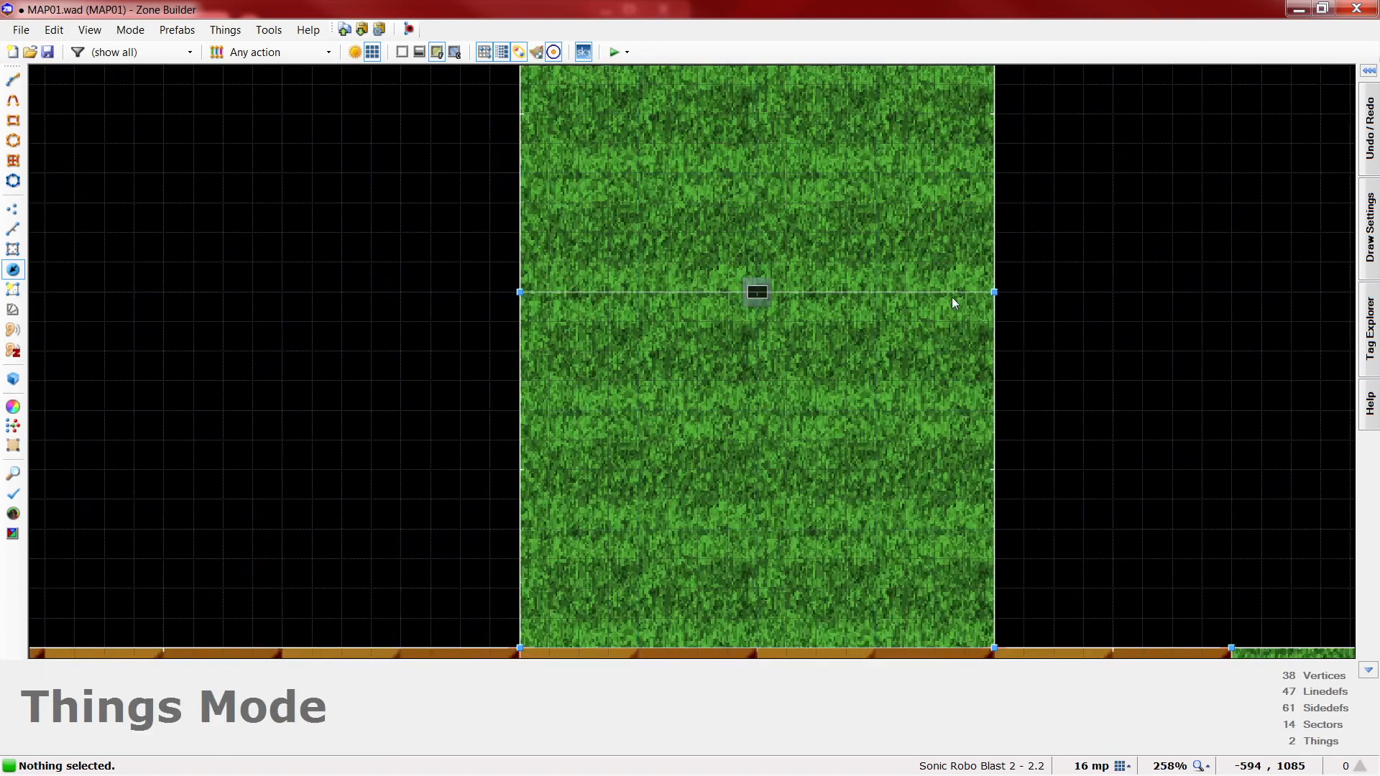
- Open the northernmost grass sector's properties and browse its available sector specials
{"action": "scroll", "coordinate": [496, 348], "scroll_direction": "down", "scroll_amount": 4}
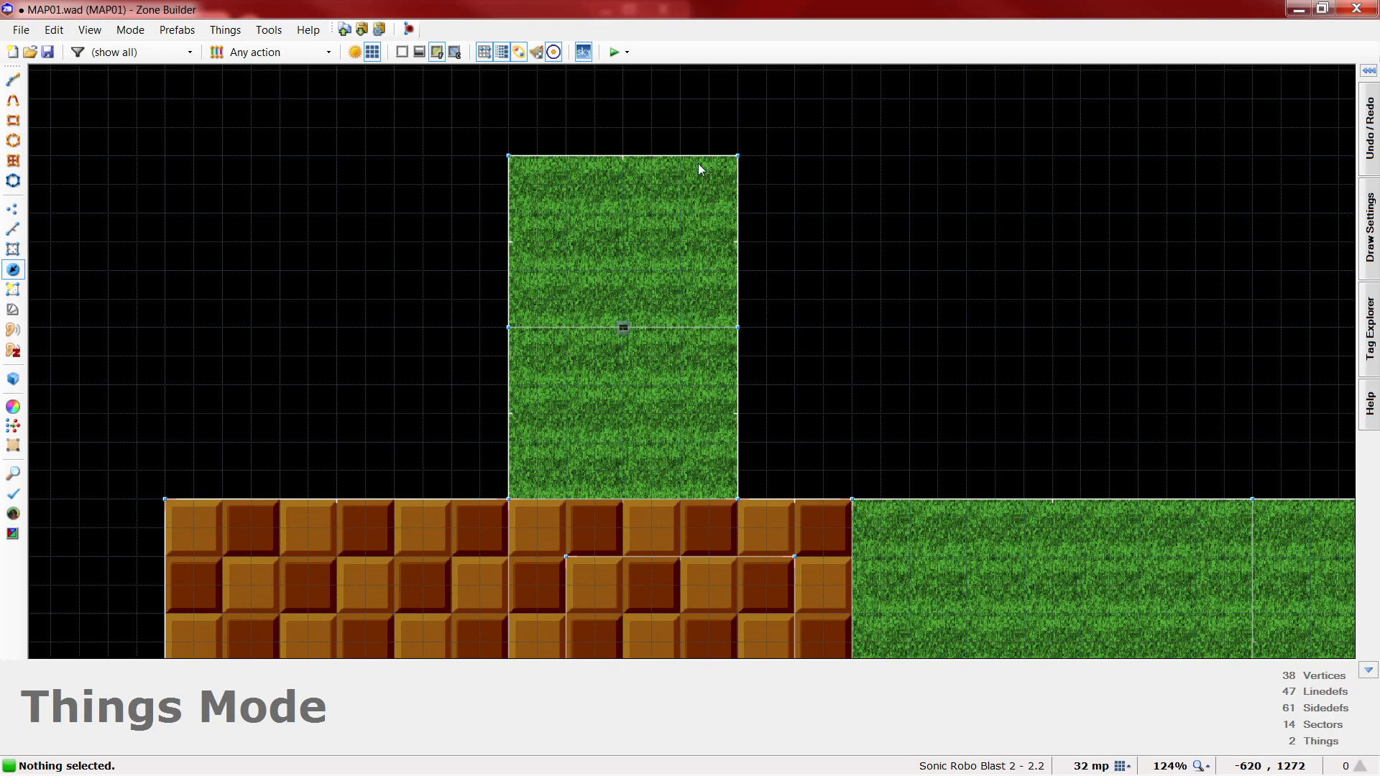
{"action": "scroll", "coordinate": [532, 521], "scroll_direction": "down", "scroll_amount": 2}
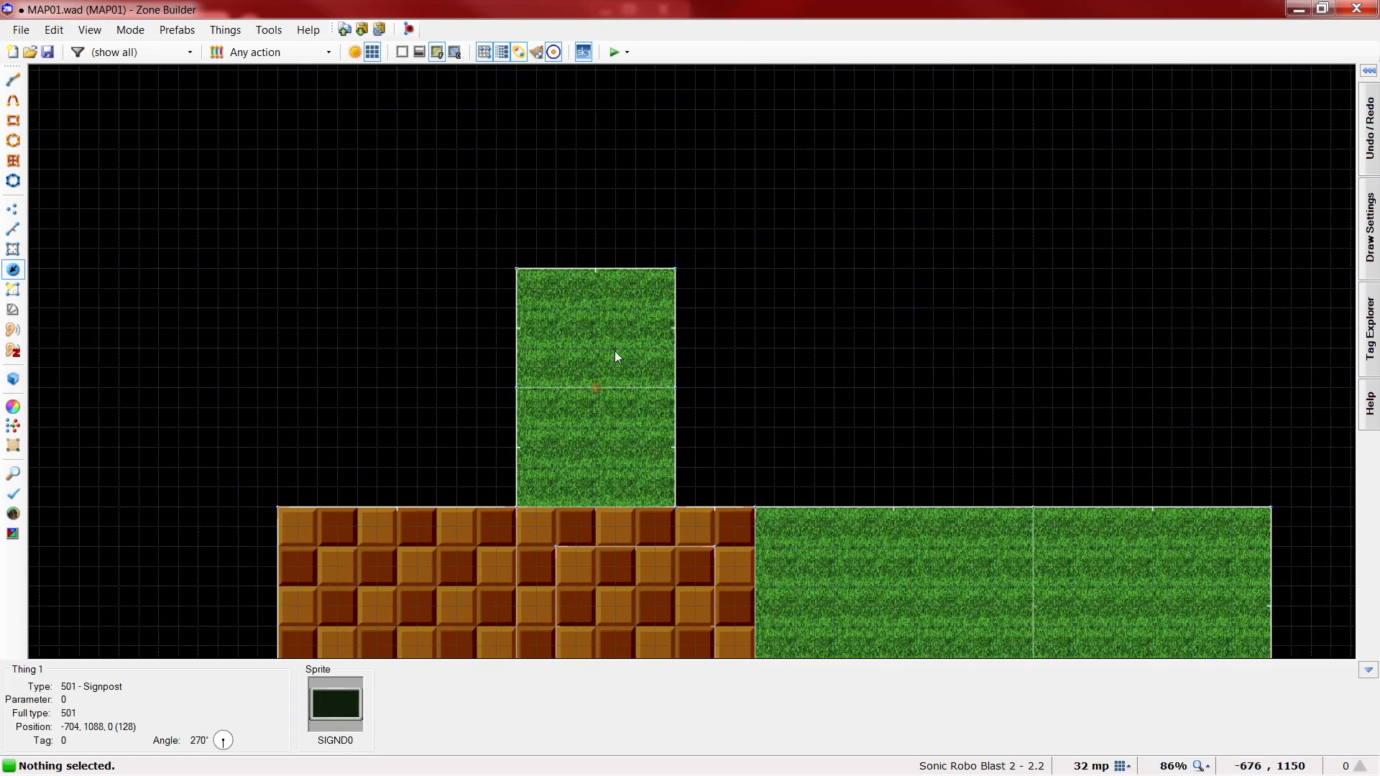
{"action": "scroll", "coordinate": [610, 338], "scroll_direction": "down", "scroll_amount": 1}
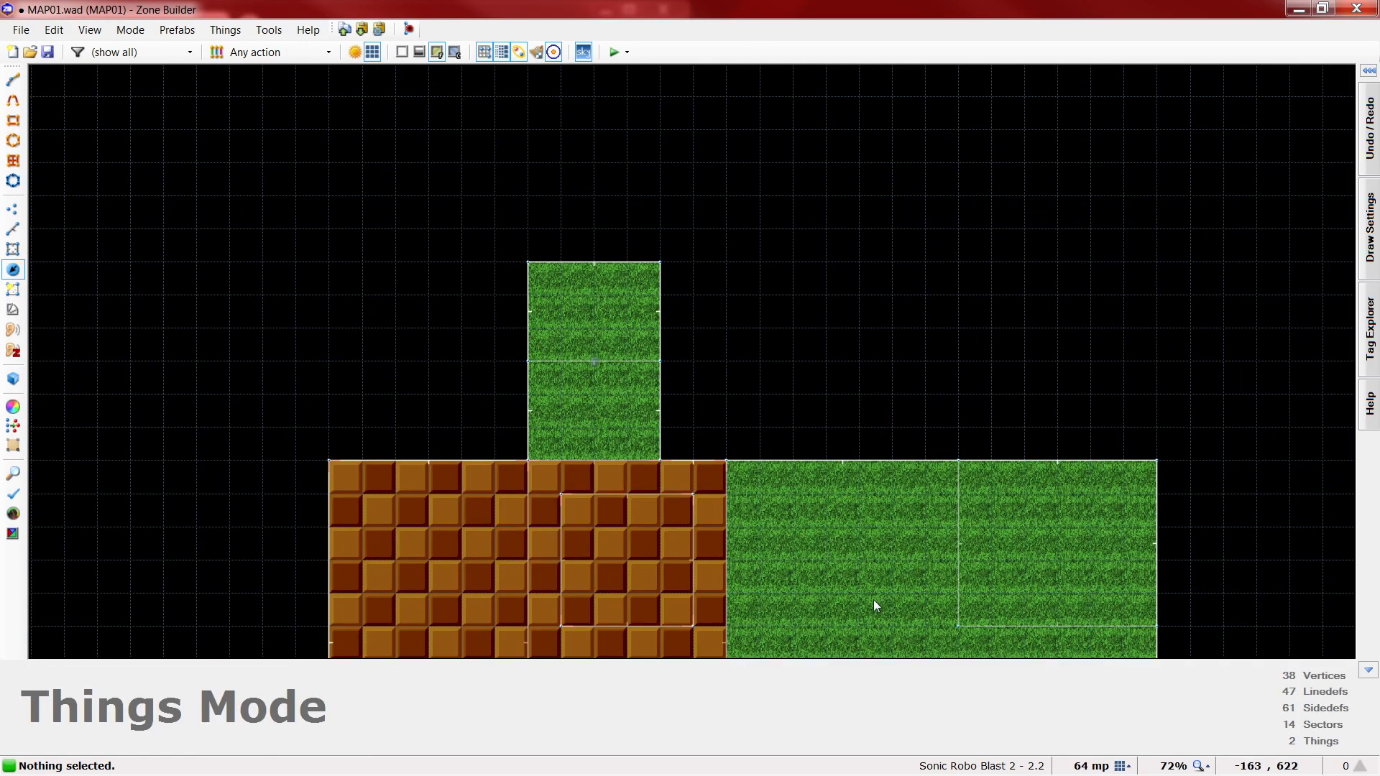
{"action": "key", "text": "s"}
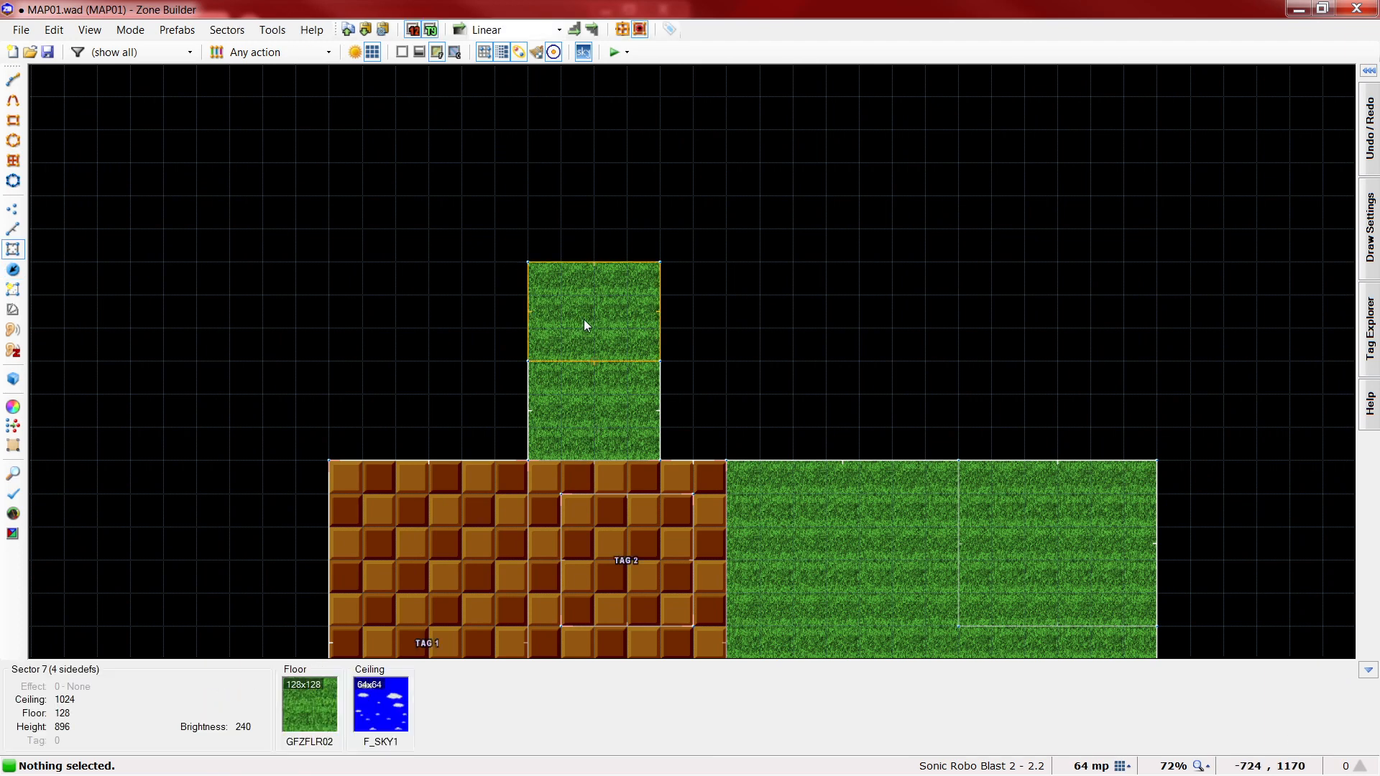
{"action": "right_click", "coordinate": [584, 324]}
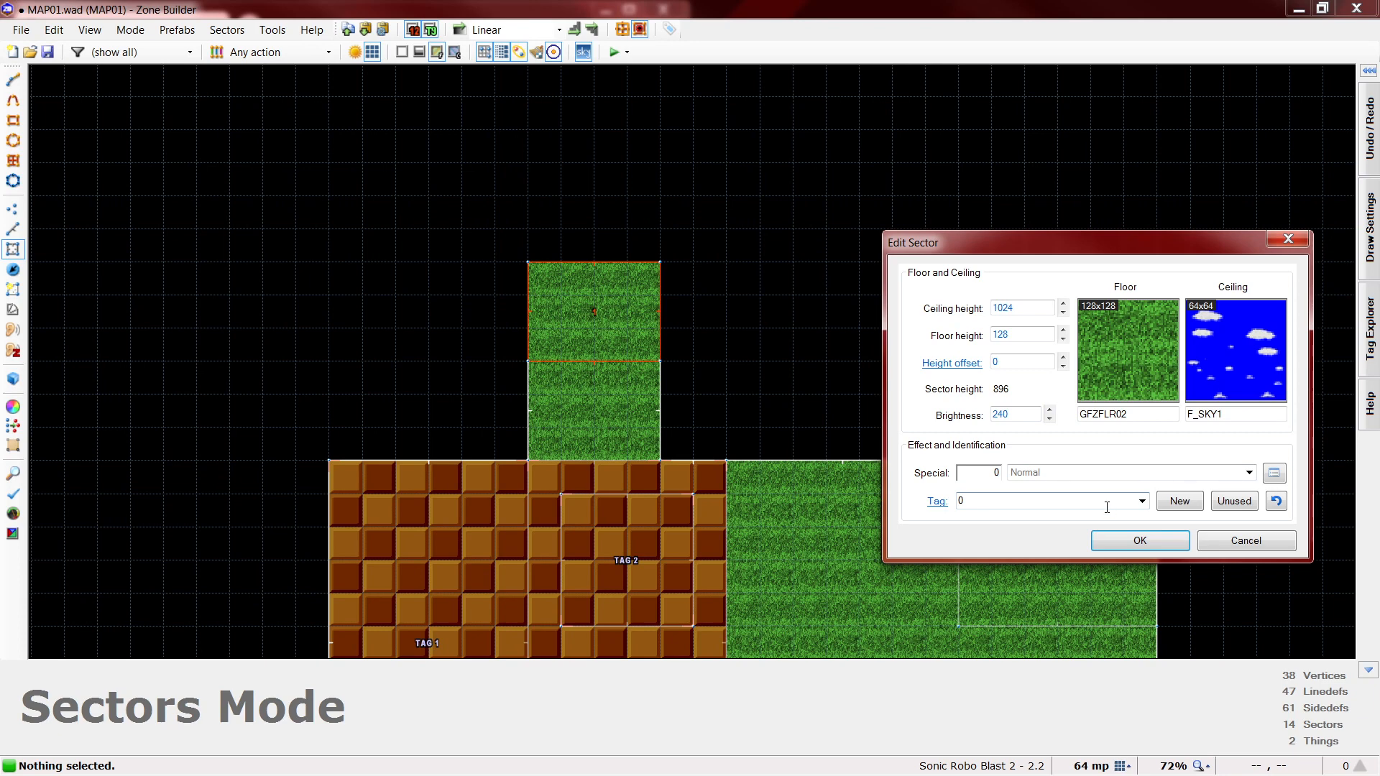
{"action": "left_click", "coordinate": [984, 472]}
{"action": "left_click", "coordinate": [1250, 472]}
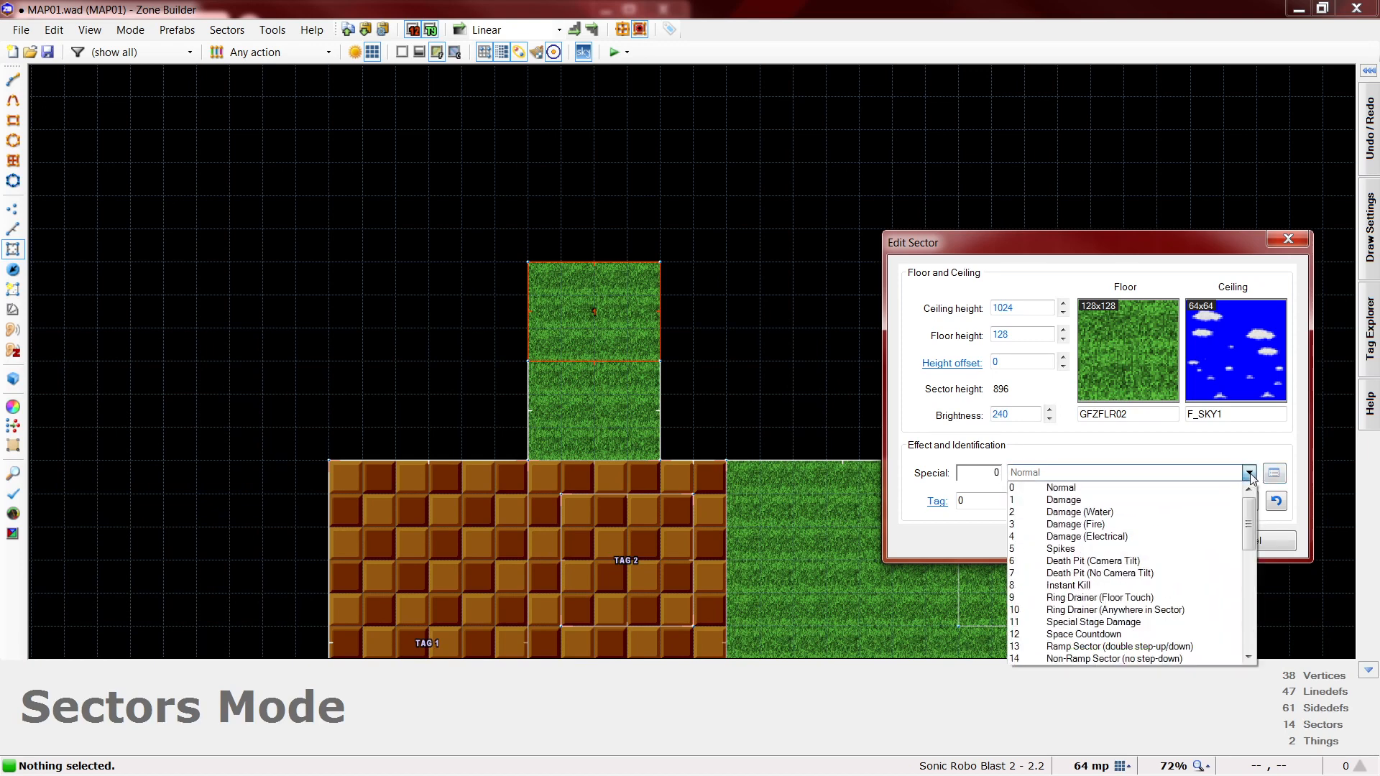
{"action": "scroll", "coordinate": [1250, 483], "scroll_direction": "down", "scroll_amount": 2}
{"action": "scroll", "coordinate": [1250, 483], "scroll_direction": "up", "scroll_amount": 2}
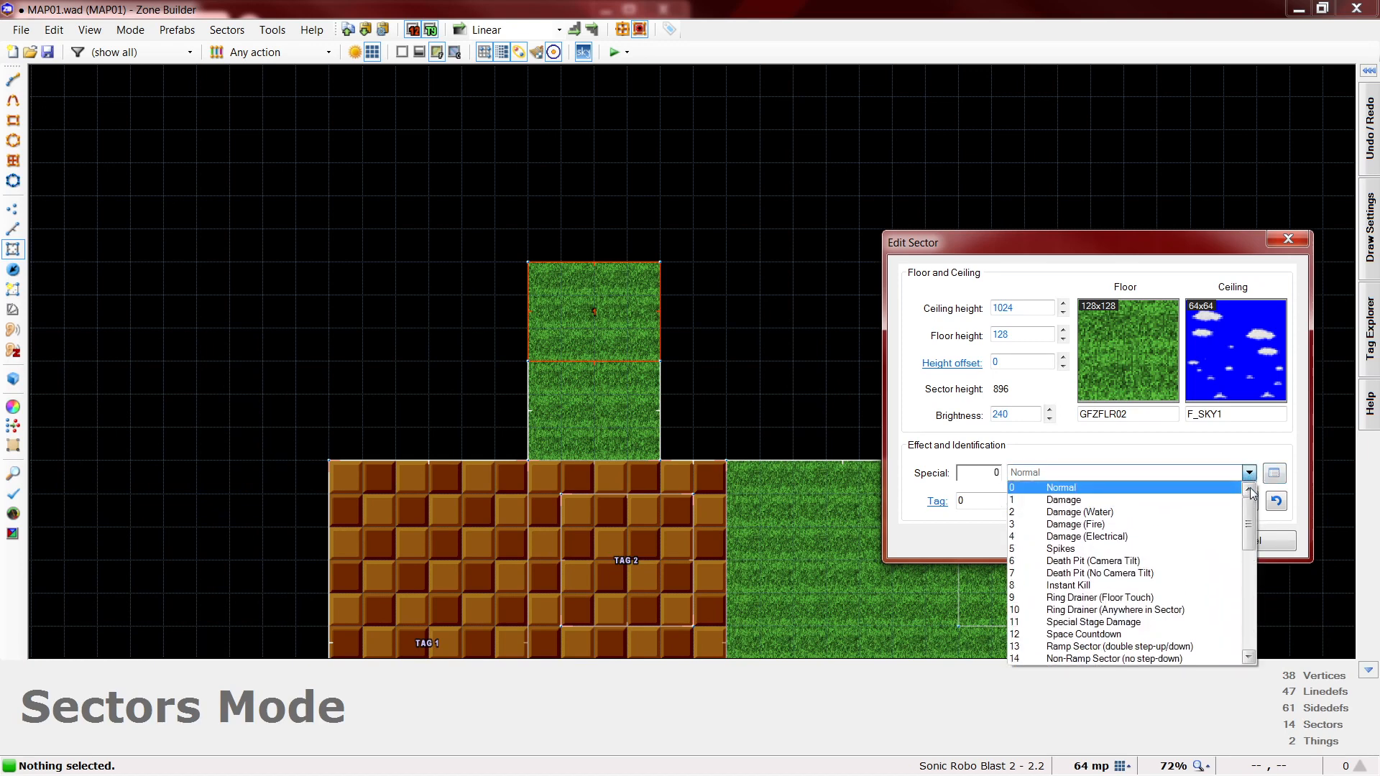
- Assign the Exit/Special Stage Pit/Return Flag effect (8192) to the northernmost grass sector
{"action": "left_click", "coordinate": [1275, 473]}
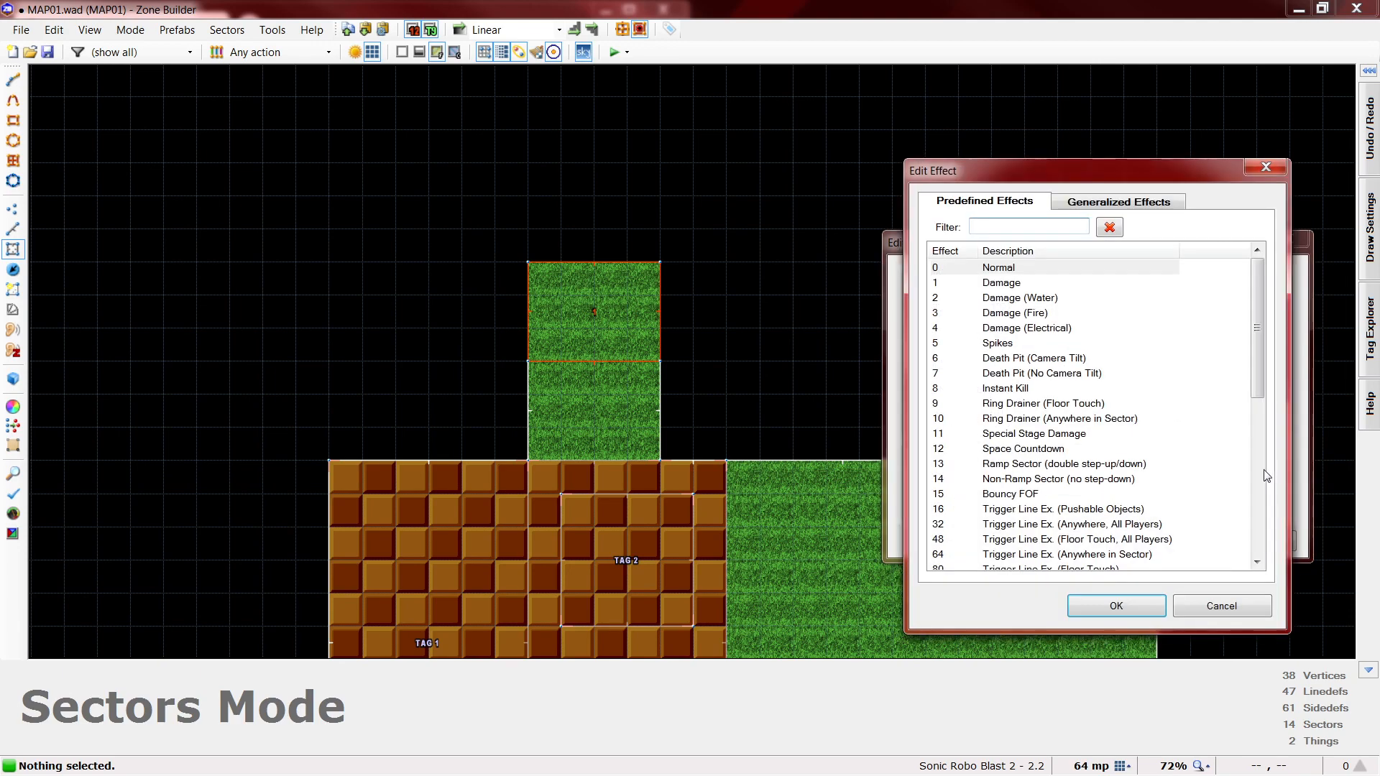
{"action": "left_click", "coordinate": [1051, 225]}
{"action": "type", "text": "exit"}
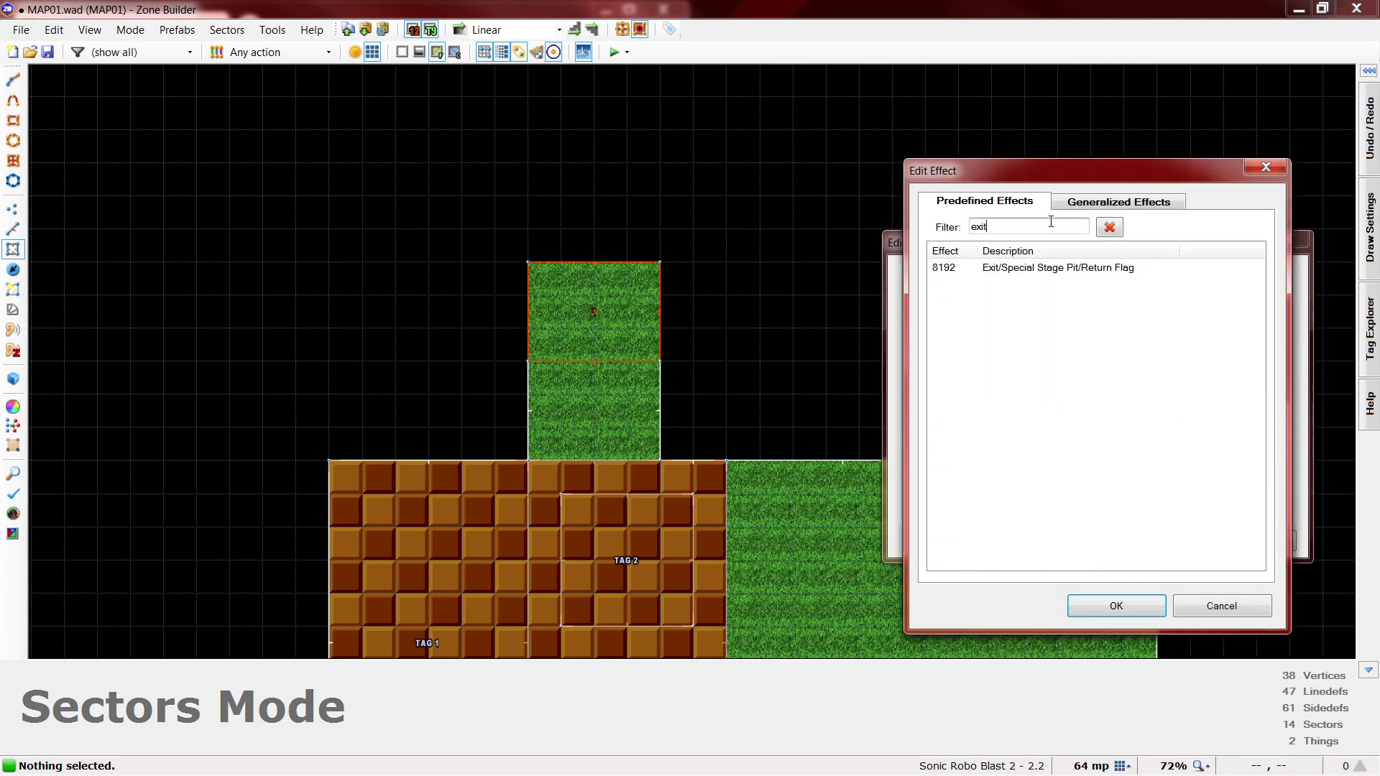
{"action": "left_click", "coordinate": [1041, 272]}
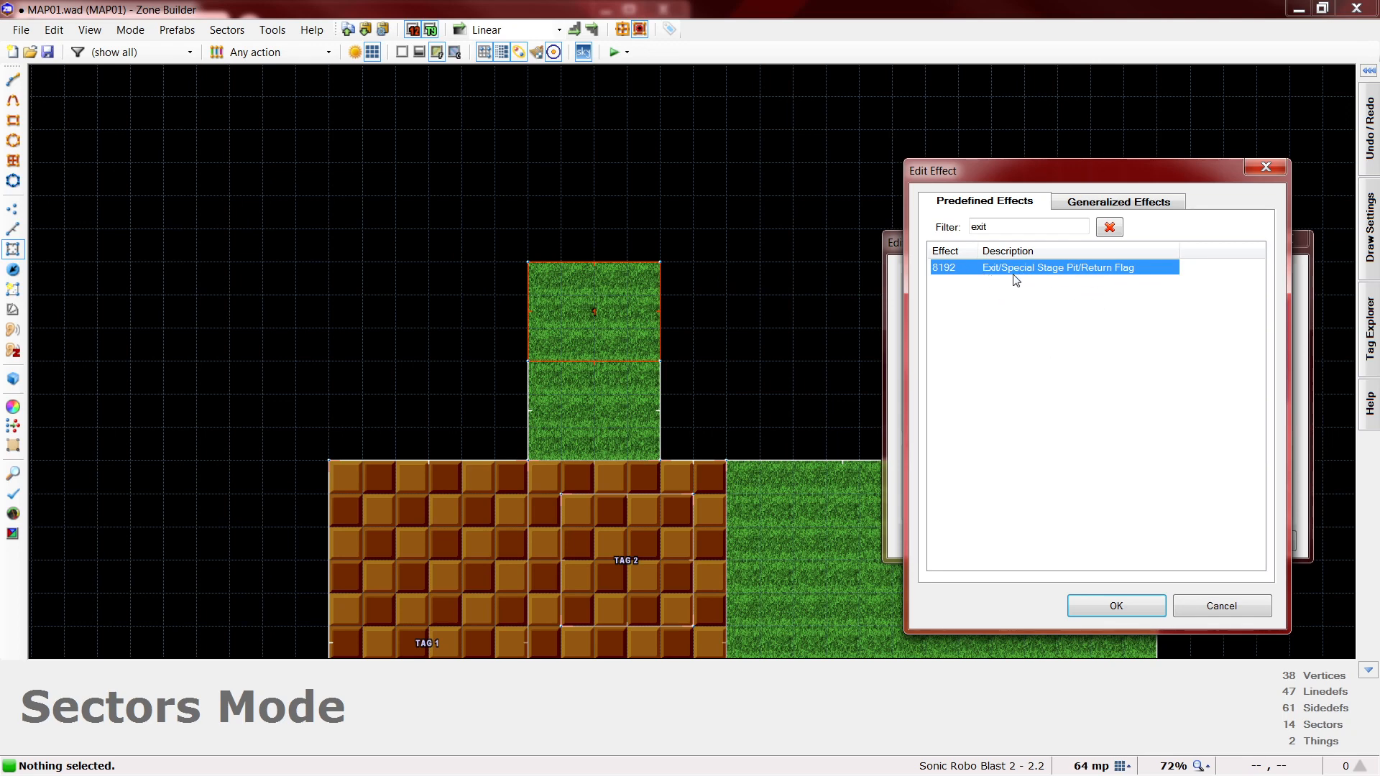
{"action": "double_click", "coordinate": [985, 269]}
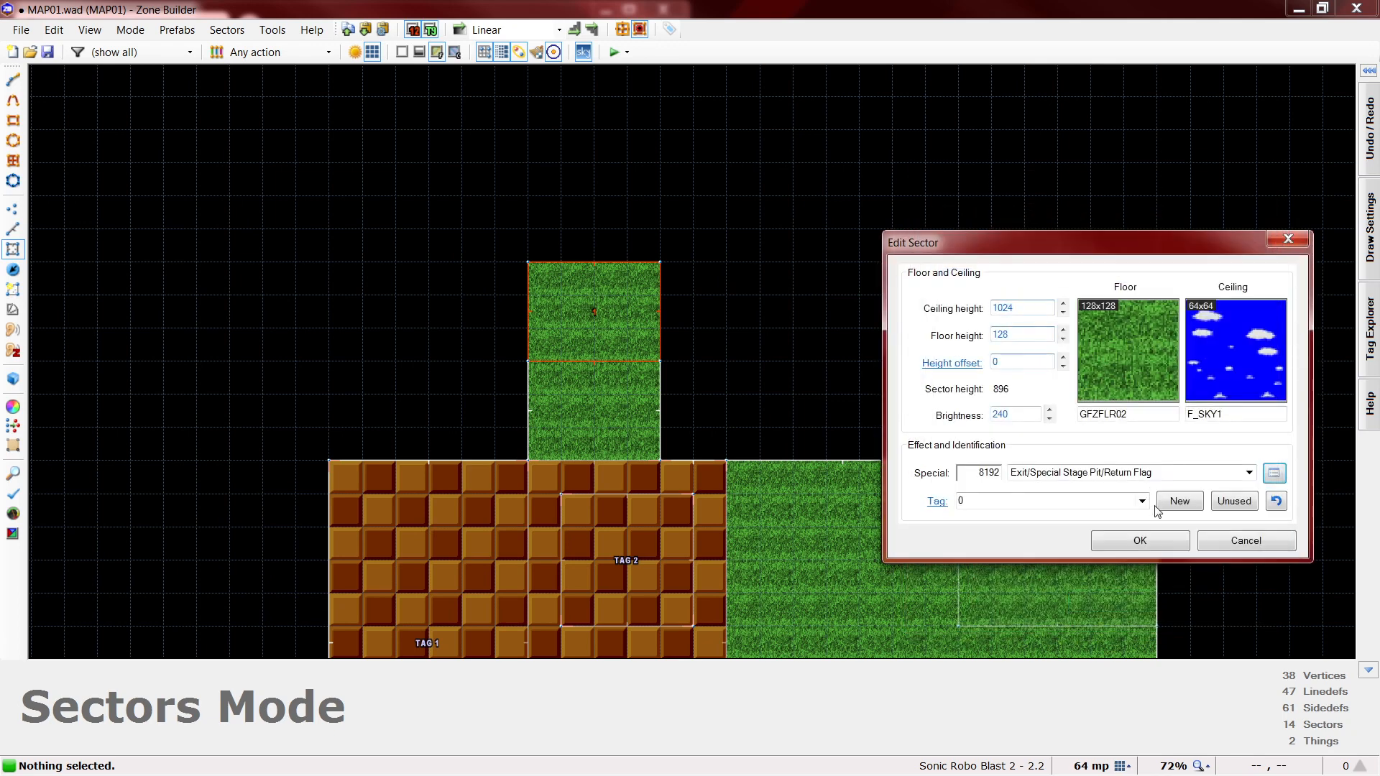
{"action": "left_click", "coordinate": [1139, 540]}
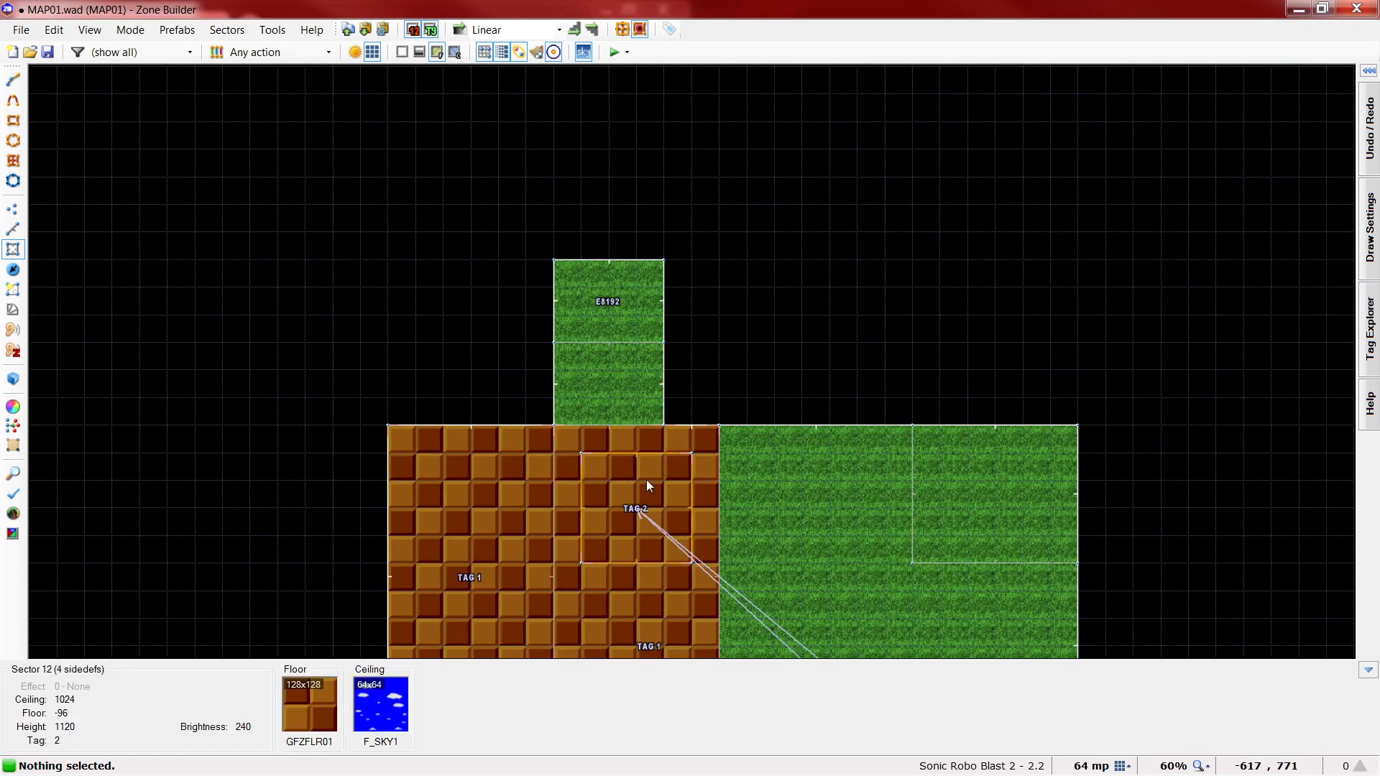
- Examine the exit alcove and the neighbouring grass room in the 3D view
{"action": "key", "text": "h"}
{"action": "key", "text": "q"}
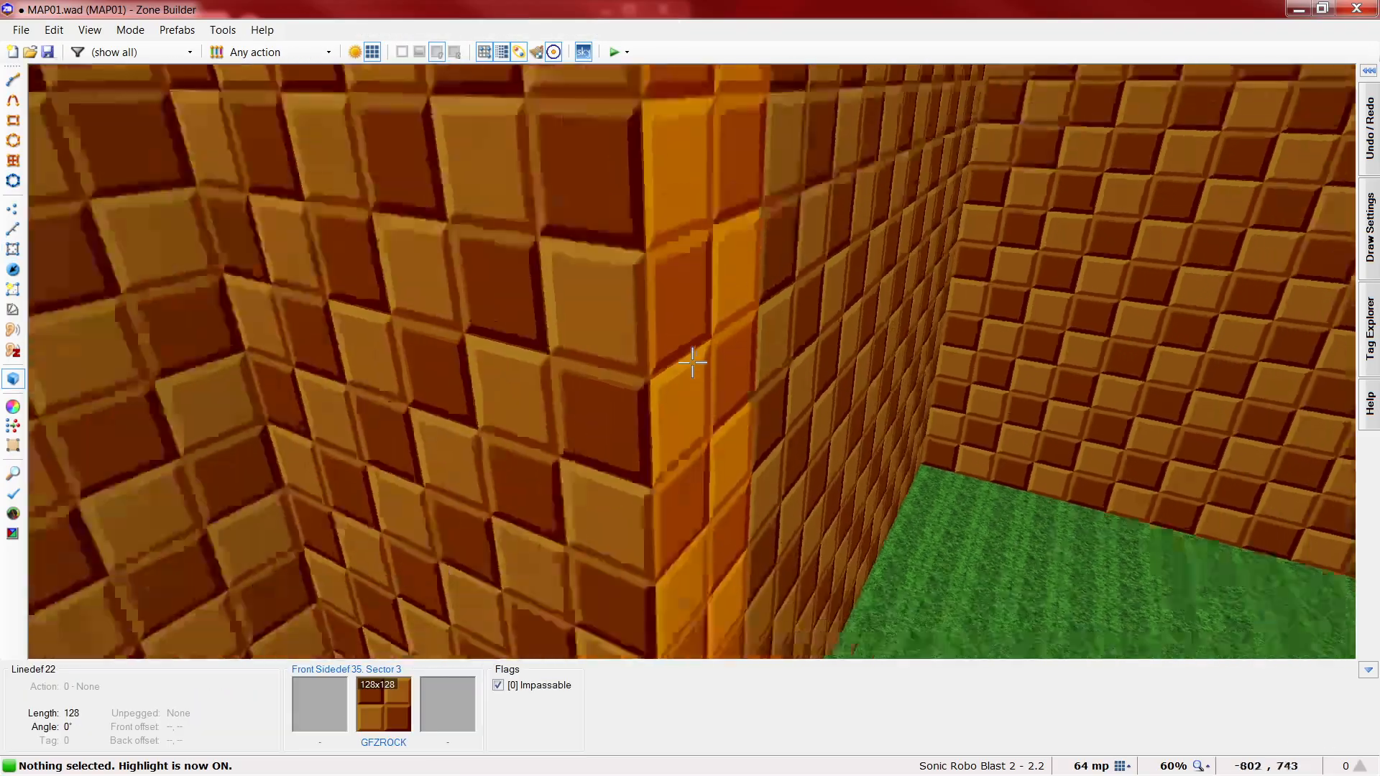
{"action": "key", "text": "f"}
{"action": "key", "text": "e"}
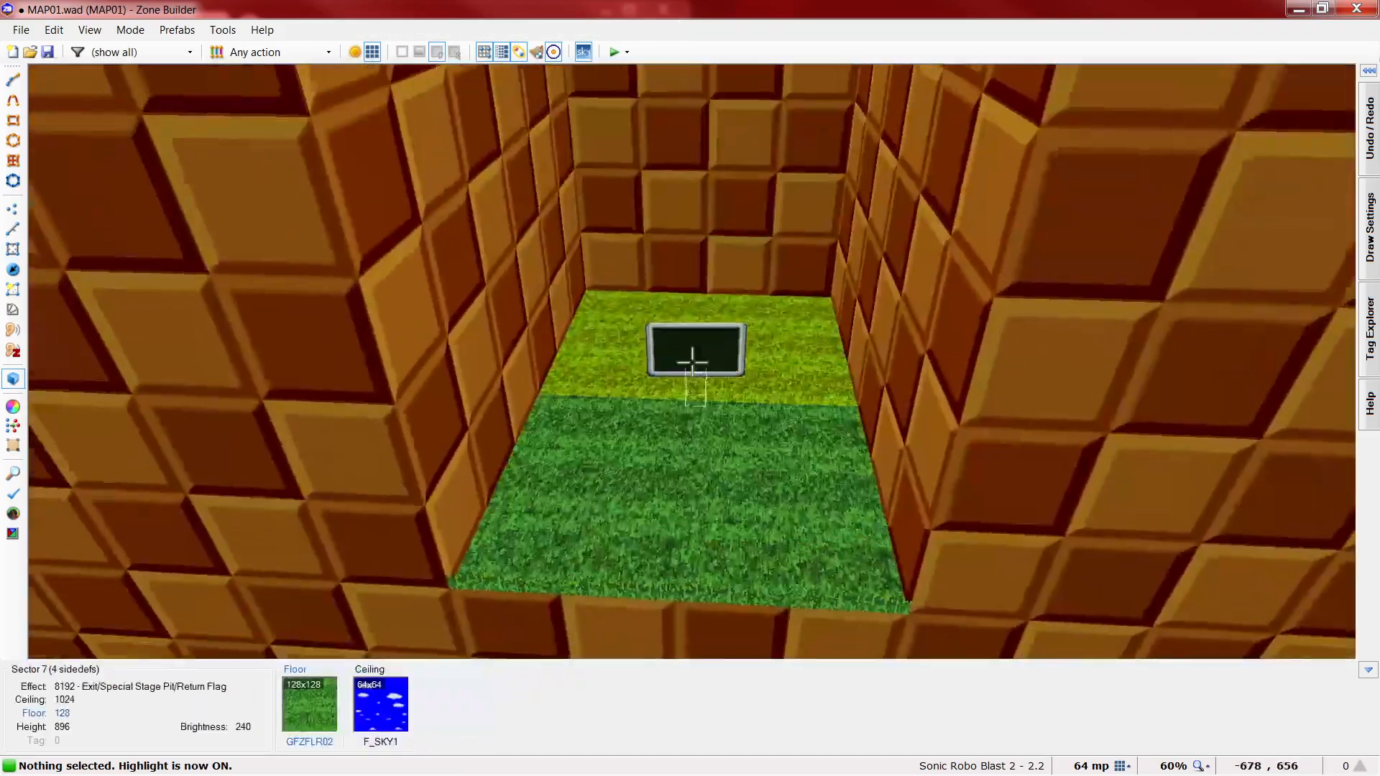
{"action": "key", "text": "d"}
{"action": "key", "text": "f"}
{"action": "key", "text": "e"}
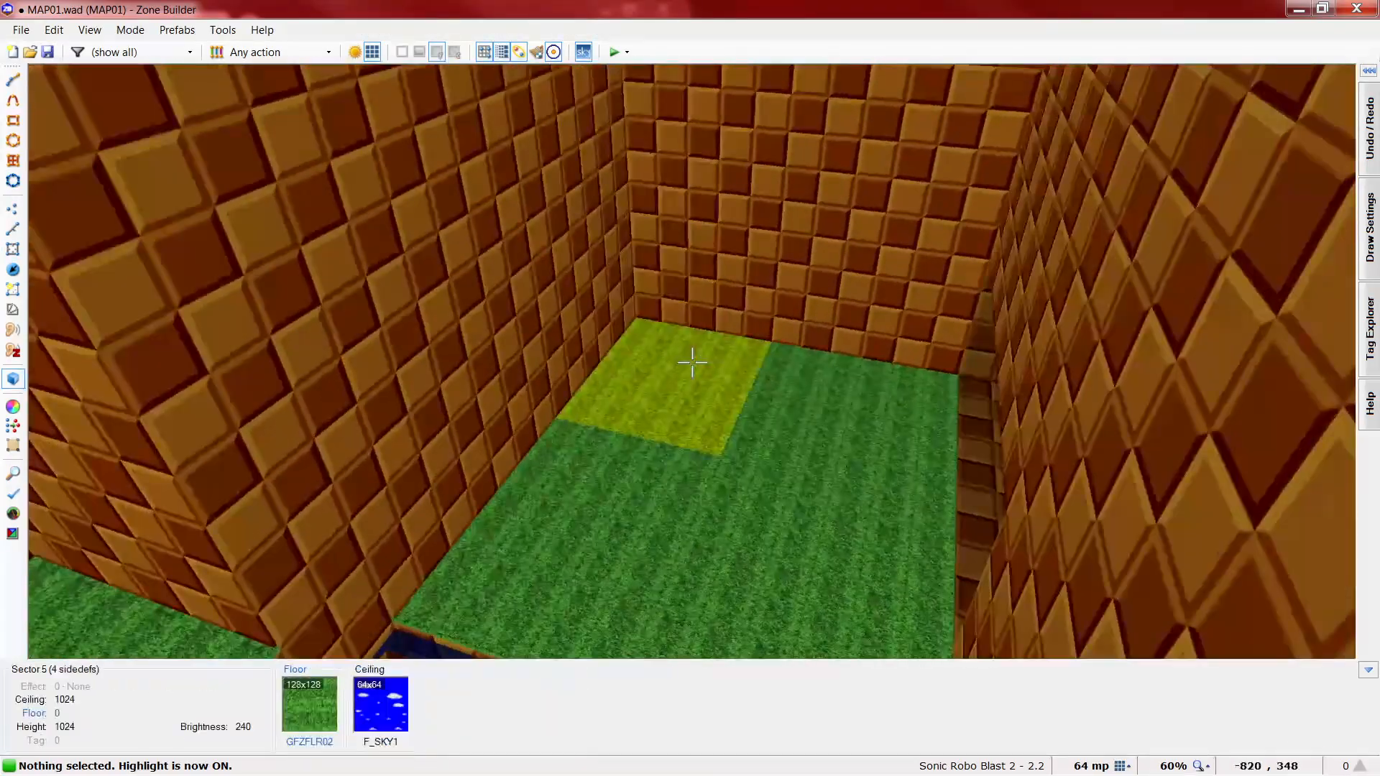
{"action": "key", "text": "q"}
- Place a Star Post at 96, 32 on the shaded brick floor of the corridor, with an angle of 90
{"action": "scroll", "coordinate": [942, 378], "scroll_direction": "down", "scroll_amount": 2}
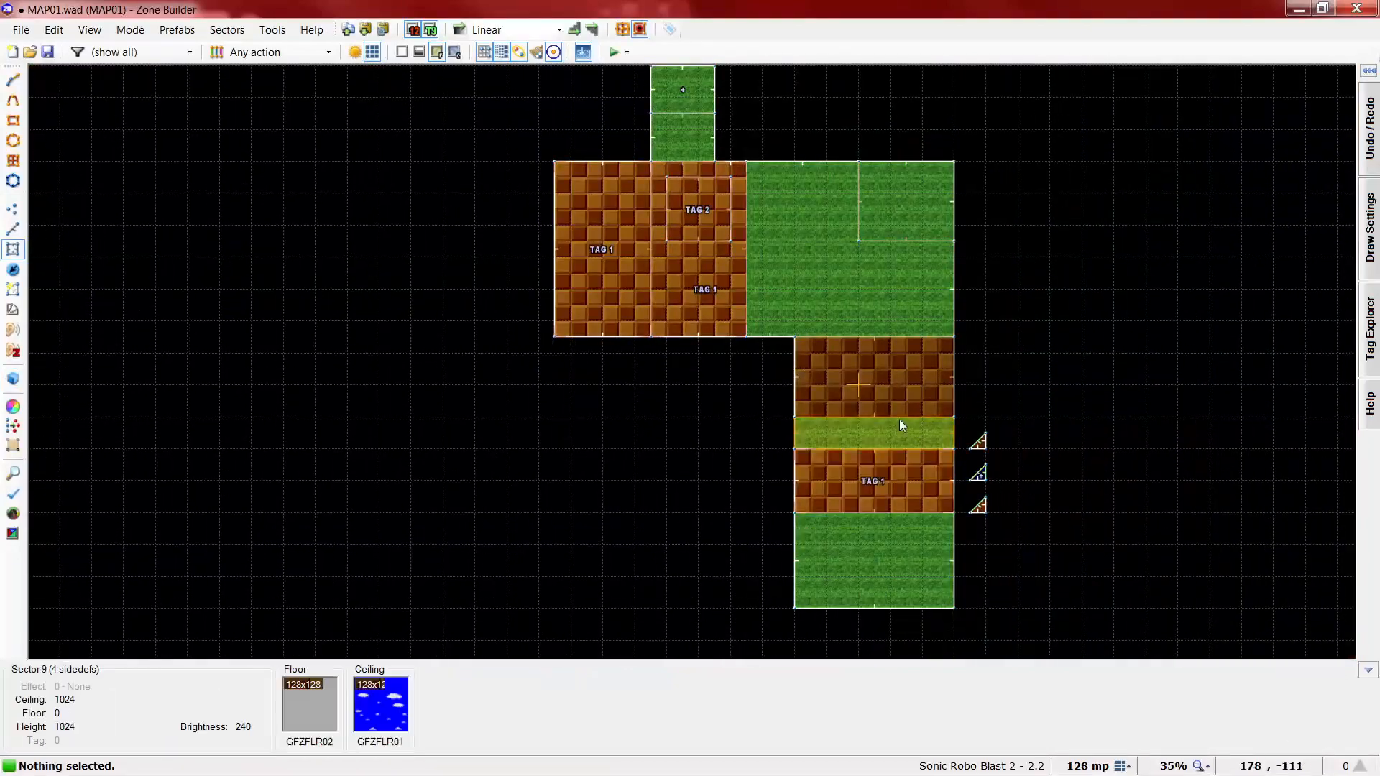
{"action": "scroll", "coordinate": [956, 334], "scroll_direction": "up", "scroll_amount": 1}
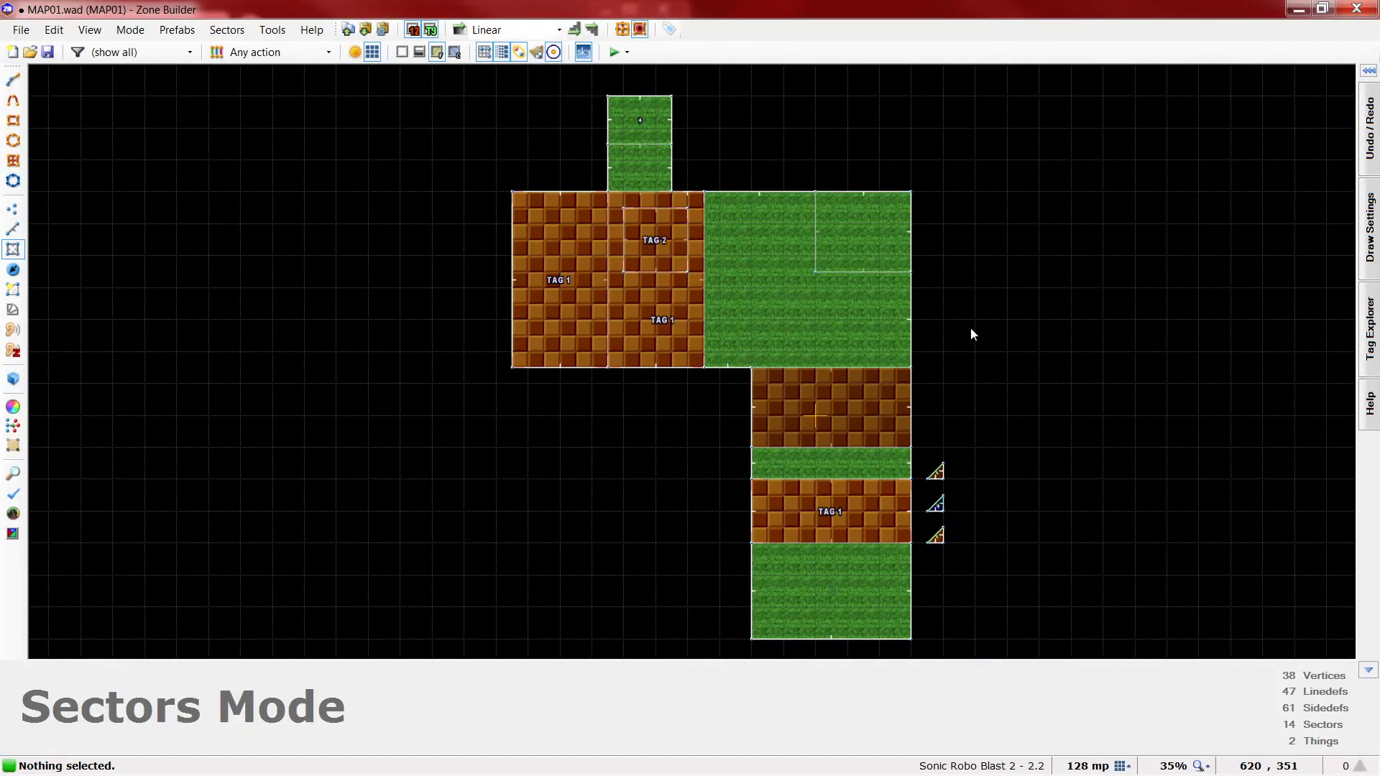
{"action": "key", "text": "t"}
{"action": "scroll", "coordinate": [838, 439], "scroll_direction": "up", "scroll_amount": 4}
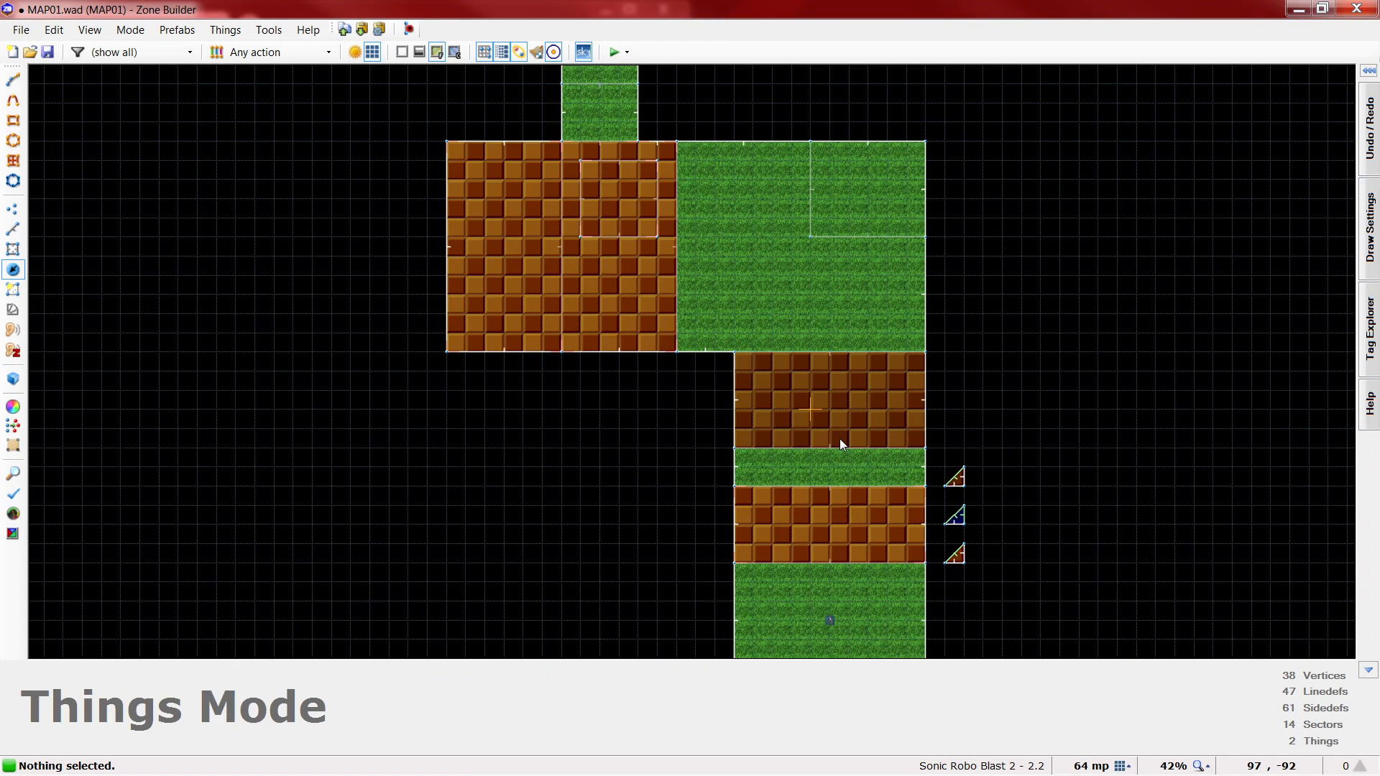
{"action": "scroll", "coordinate": [841, 406], "scroll_direction": "up", "scroll_amount": 3}
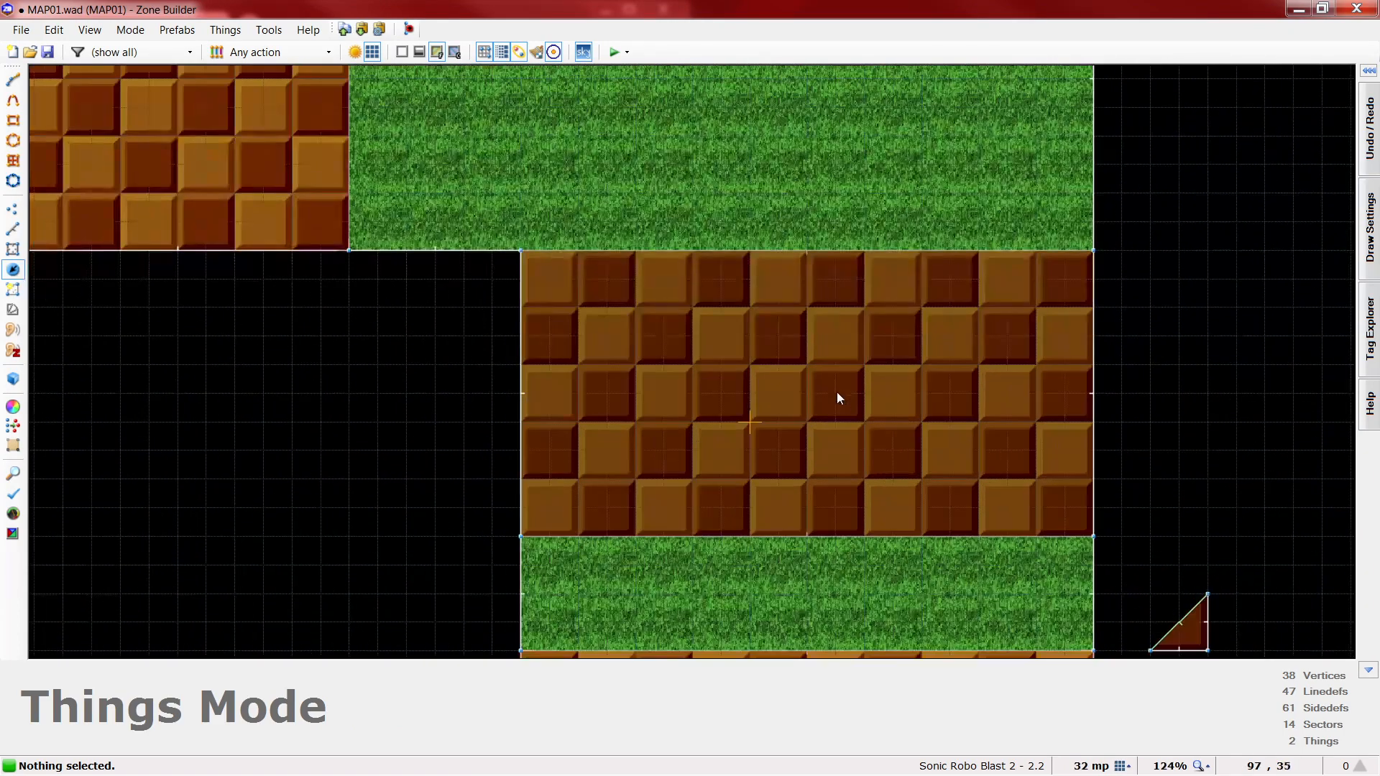
{"action": "left_click", "coordinate": [838, 394]}
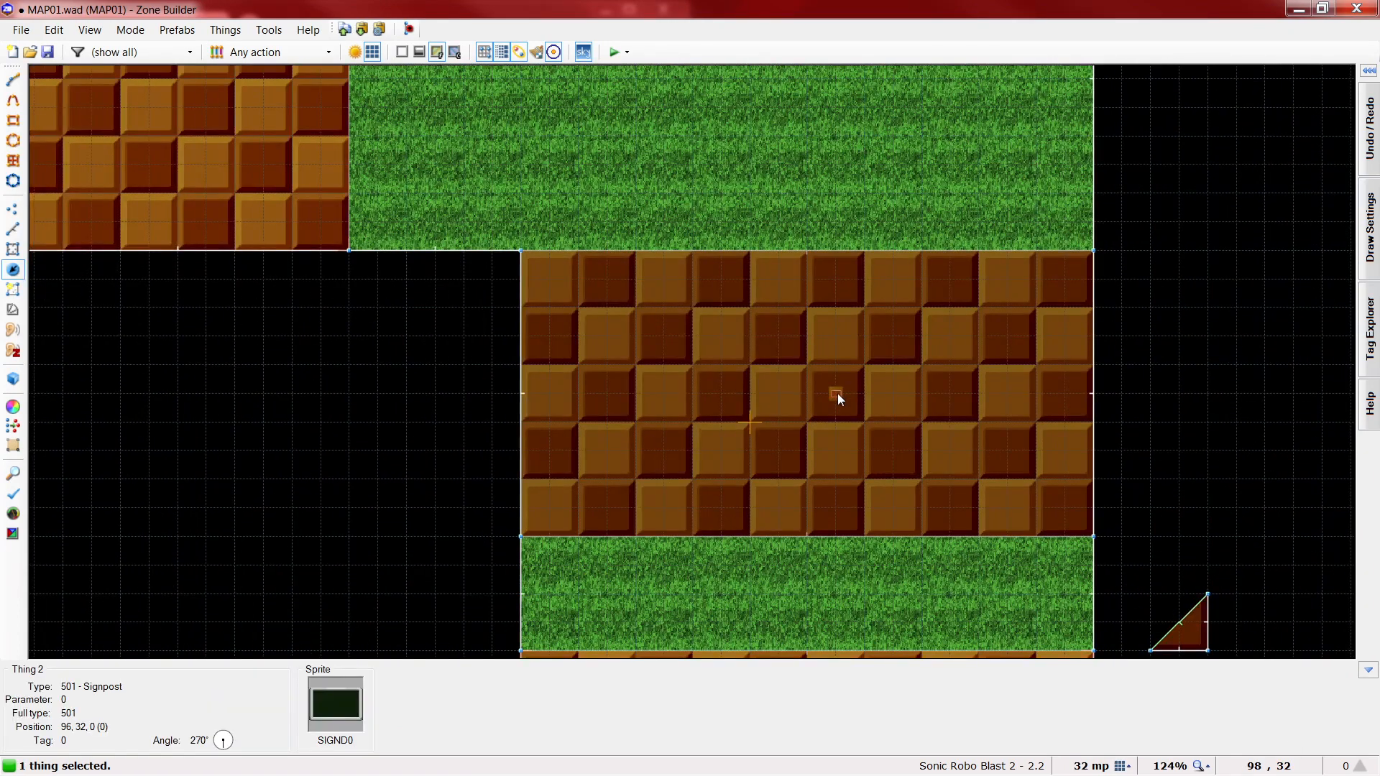
{"action": "right_click", "coordinate": [838, 393]}
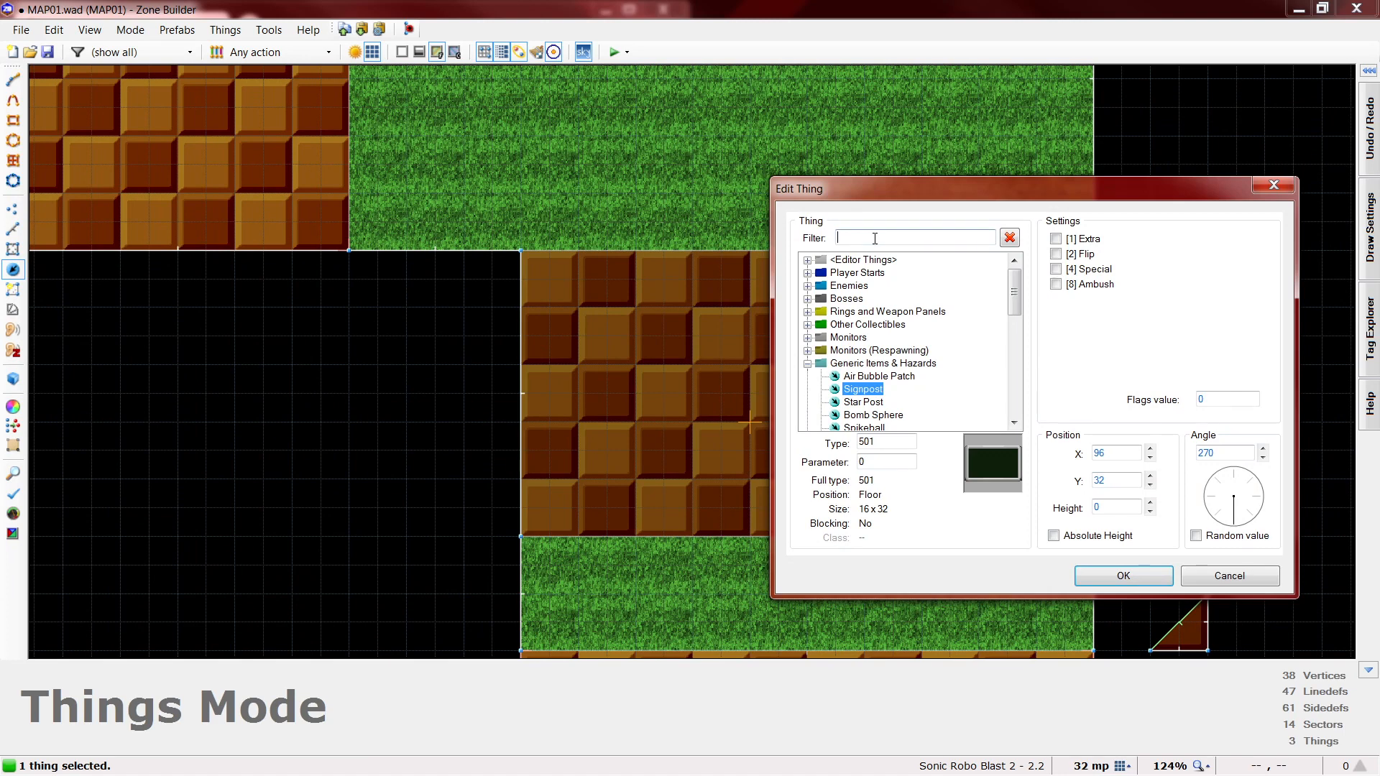
{"action": "type", "text": "star p"}
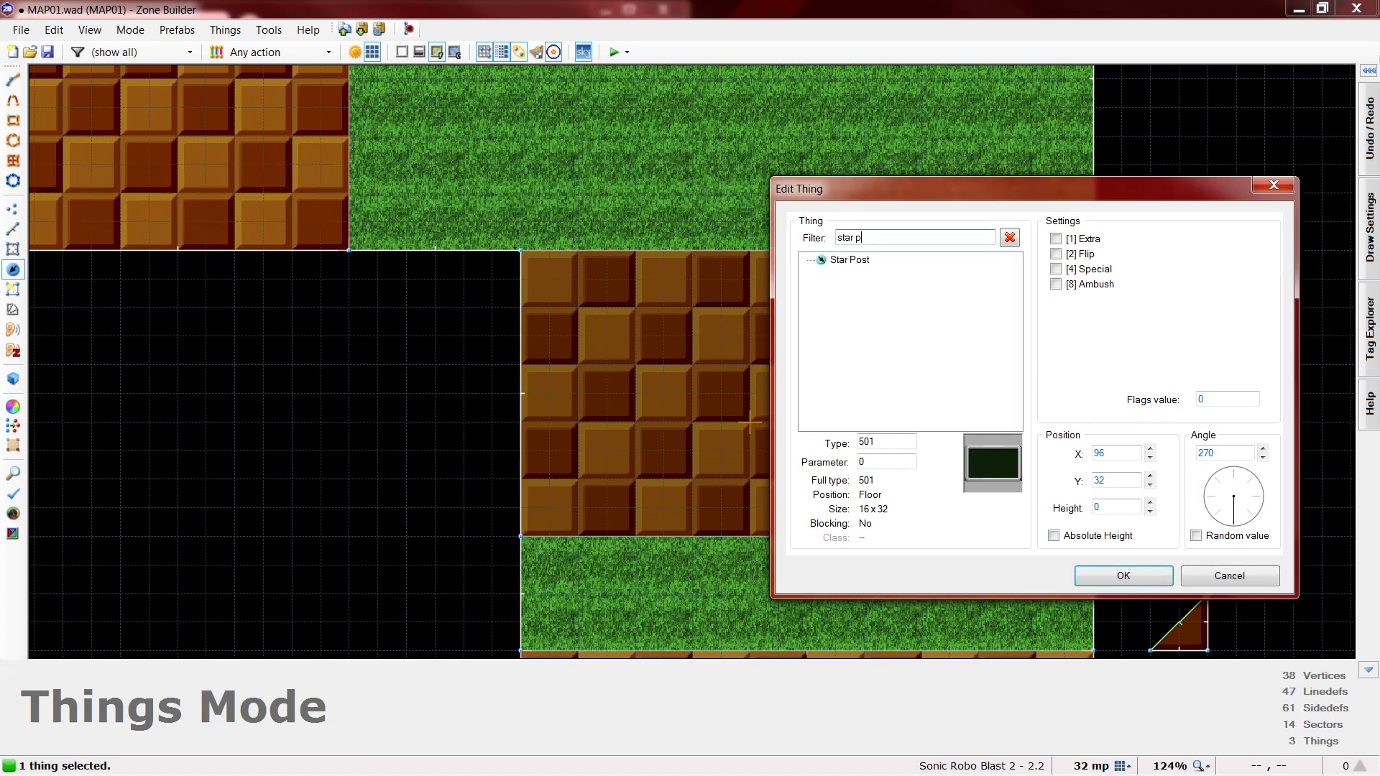
{"action": "left_click", "coordinate": [853, 264]}
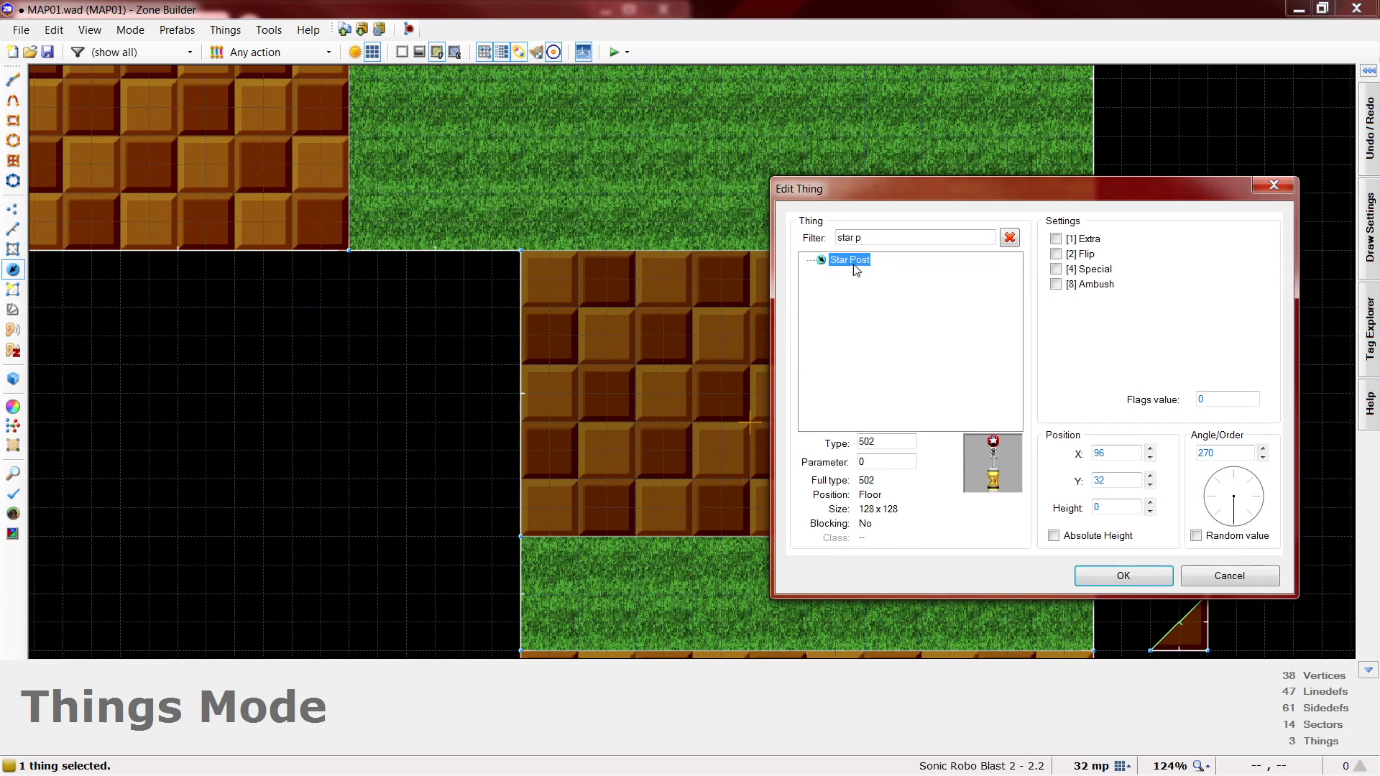
{"action": "left_click", "coordinate": [1230, 481]}
{"action": "left_click", "coordinate": [1158, 578]}
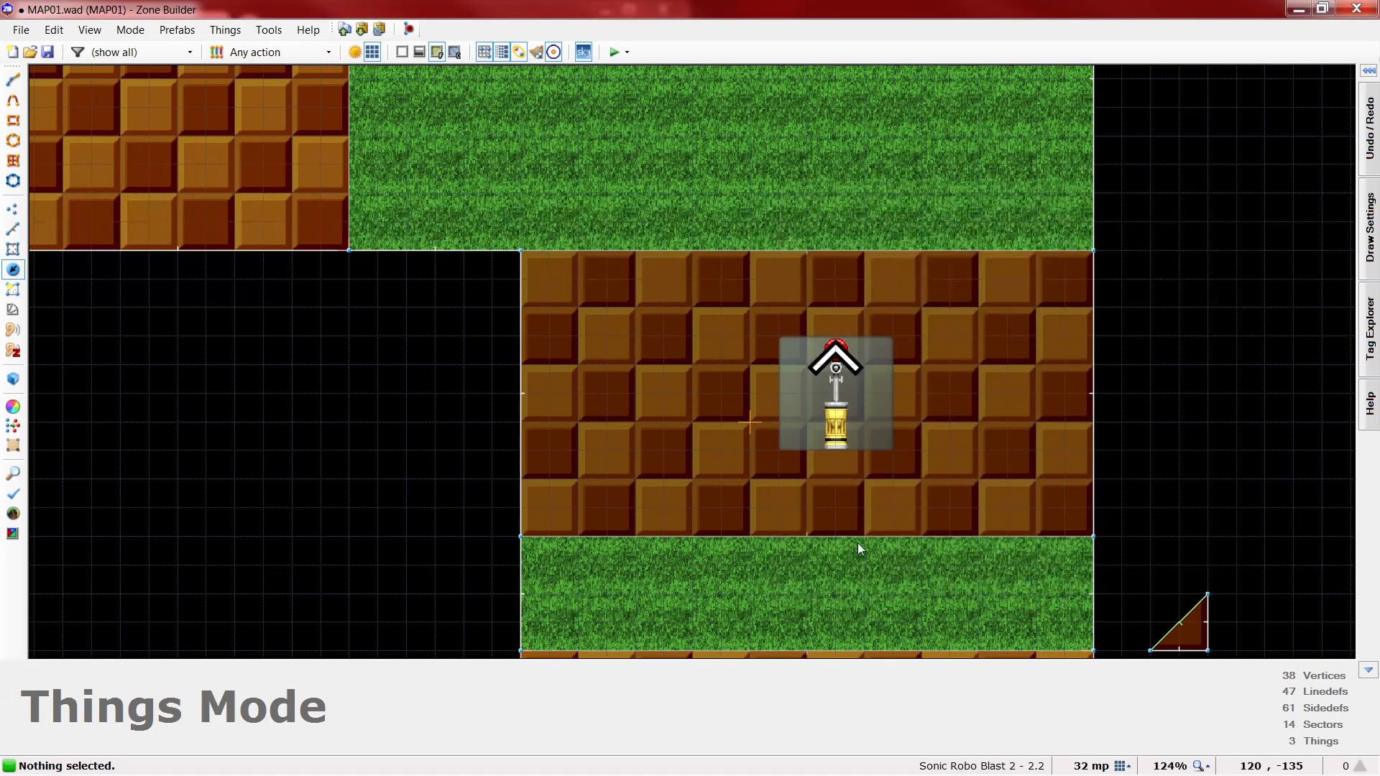
- Duplicate the star post into the western part of the large grass room at -320, 576
{"action": "scroll", "coordinate": [858, 544], "scroll_direction": "down", "scroll_amount": 5}
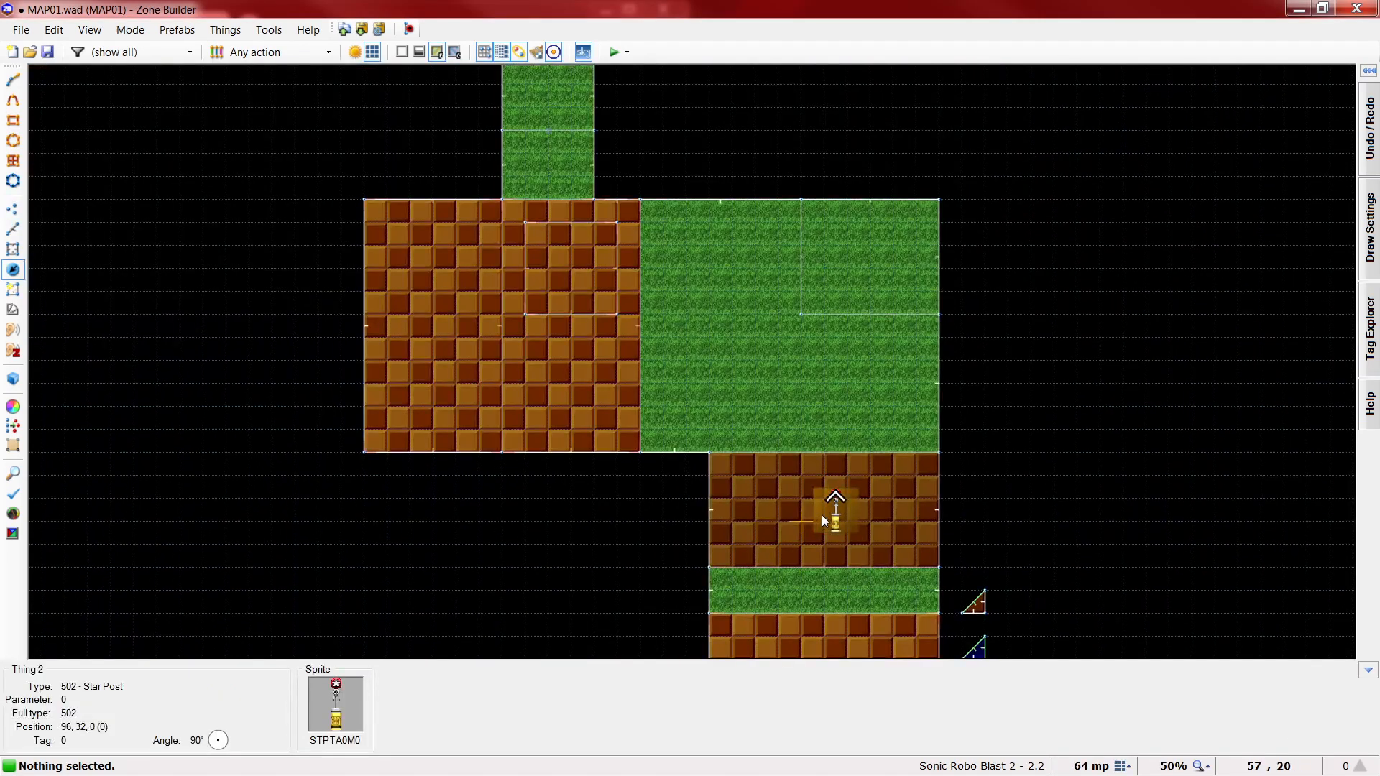
{"action": "left_click_drag", "start_coordinate": [843, 507], "coordinate": [669, 296]}
{"action": "right_click_drag", "start_coordinate": [671, 312], "coordinate": [673, 315], "text": "alt"}
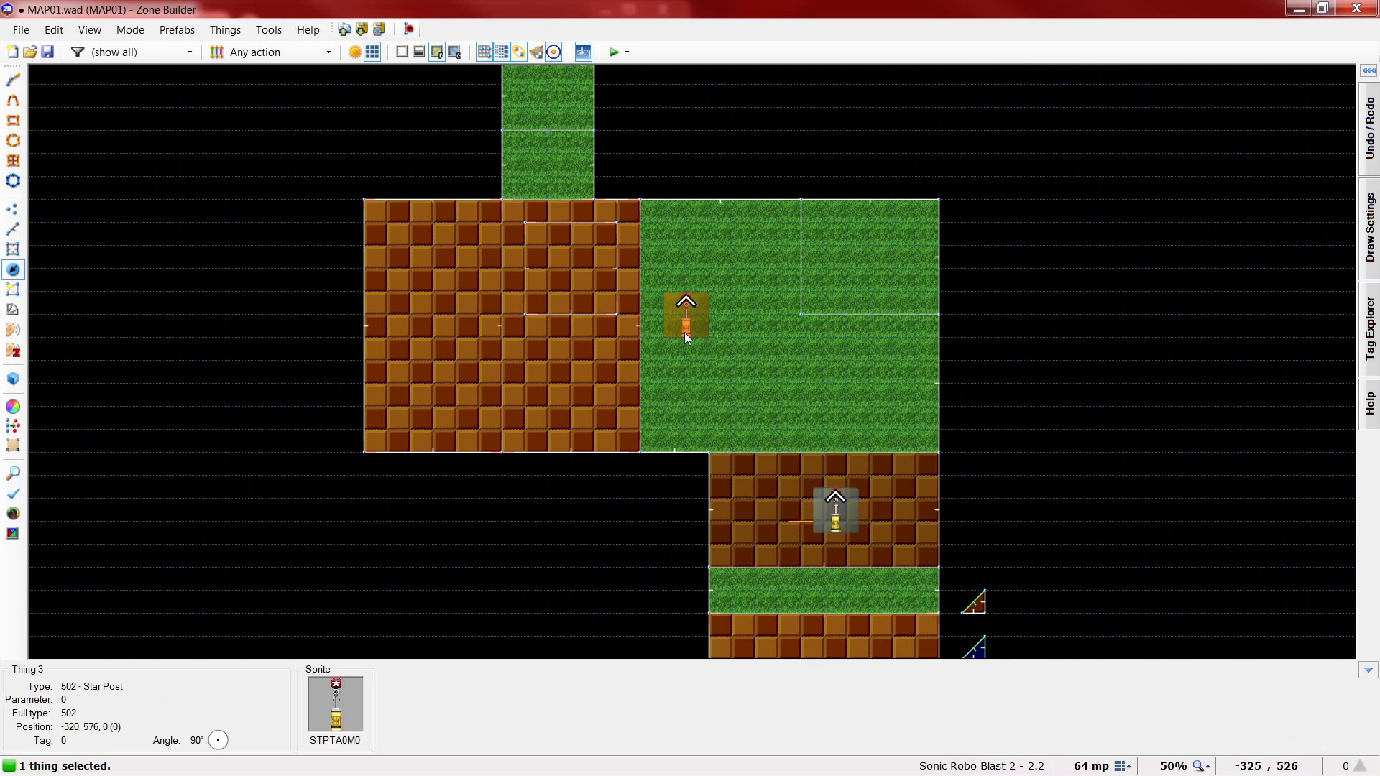
- Set the angle of the star post in the grass room to 450
{"action": "right_click", "coordinate": [687, 322]}
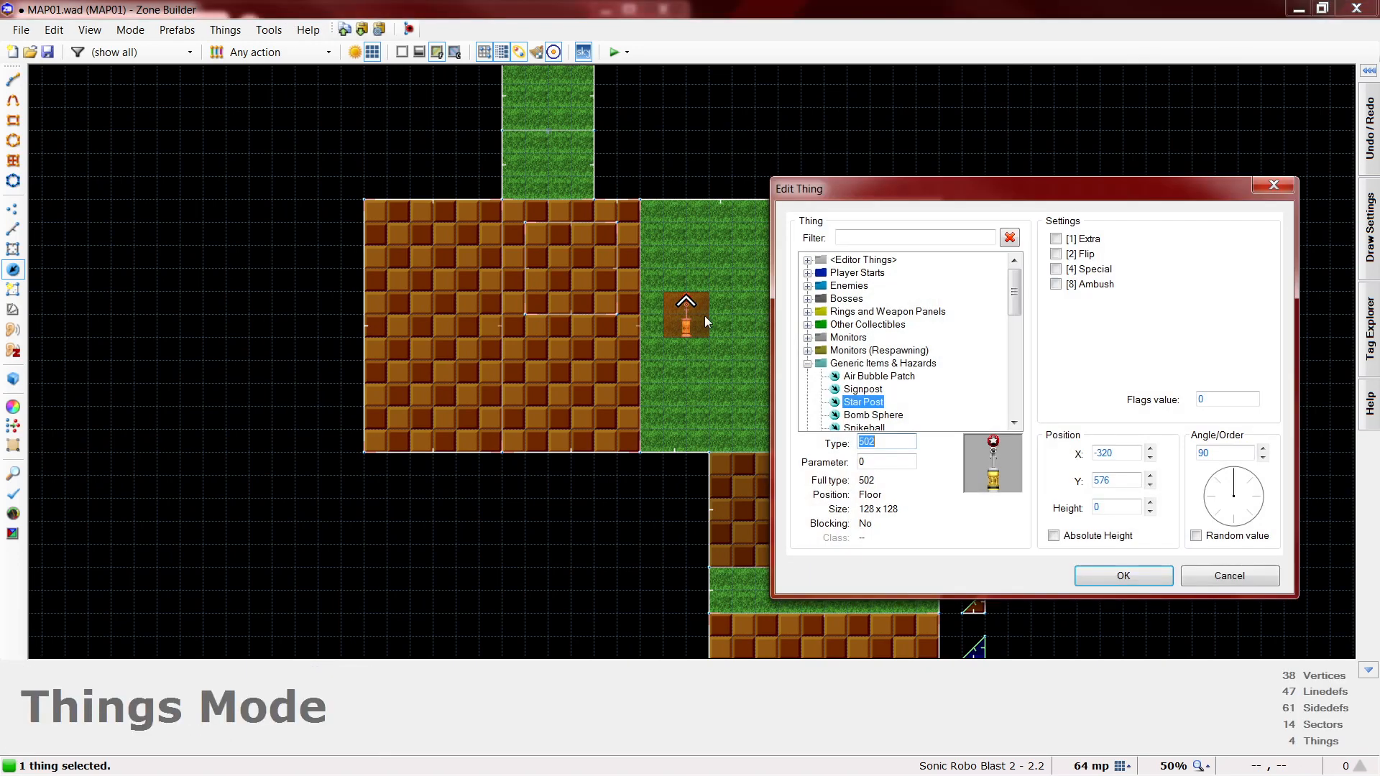
{"action": "left_click", "coordinate": [1217, 500]}
{"action": "double_click", "coordinate": [1229, 453]}
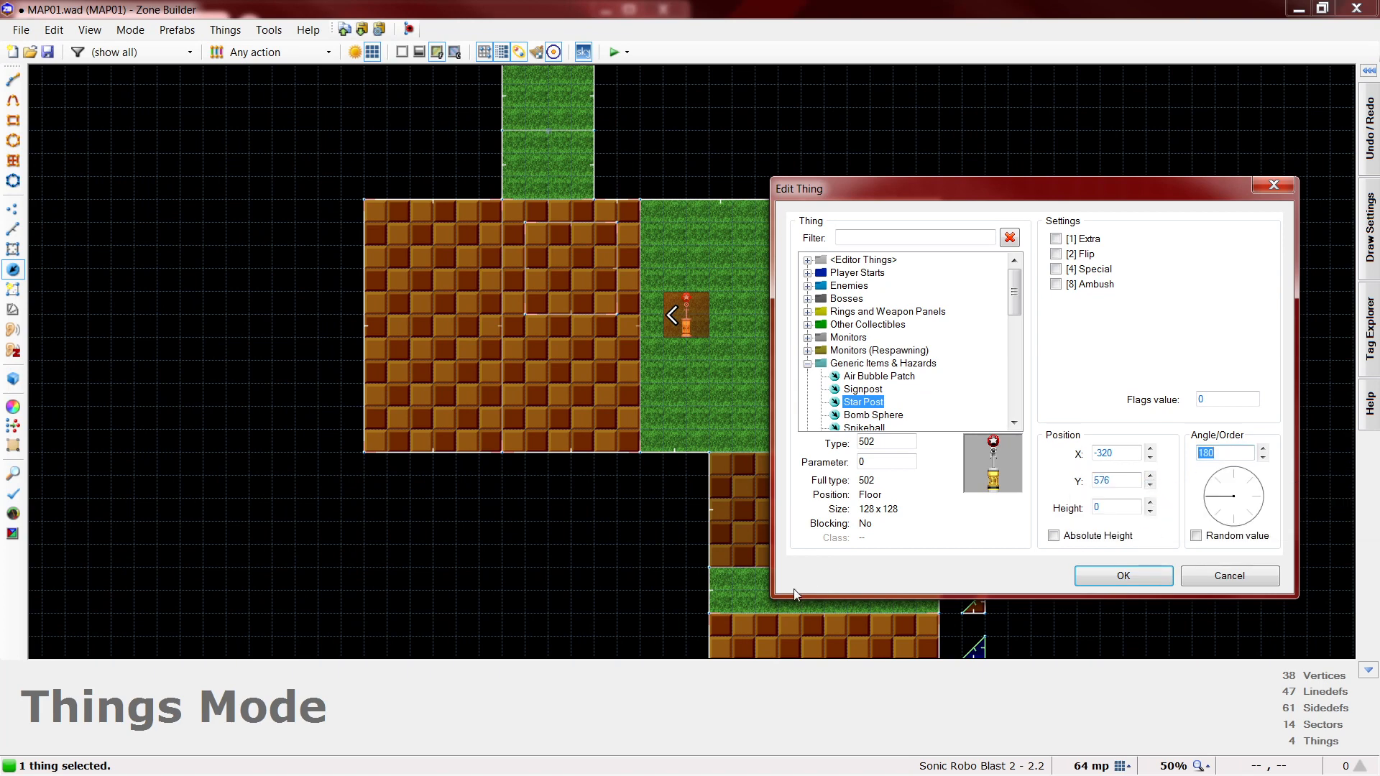
{"action": "type", "text": "-"}
{"action": "type", "text": "+360"}
{"action": "left_click", "coordinate": [1120, 575]}
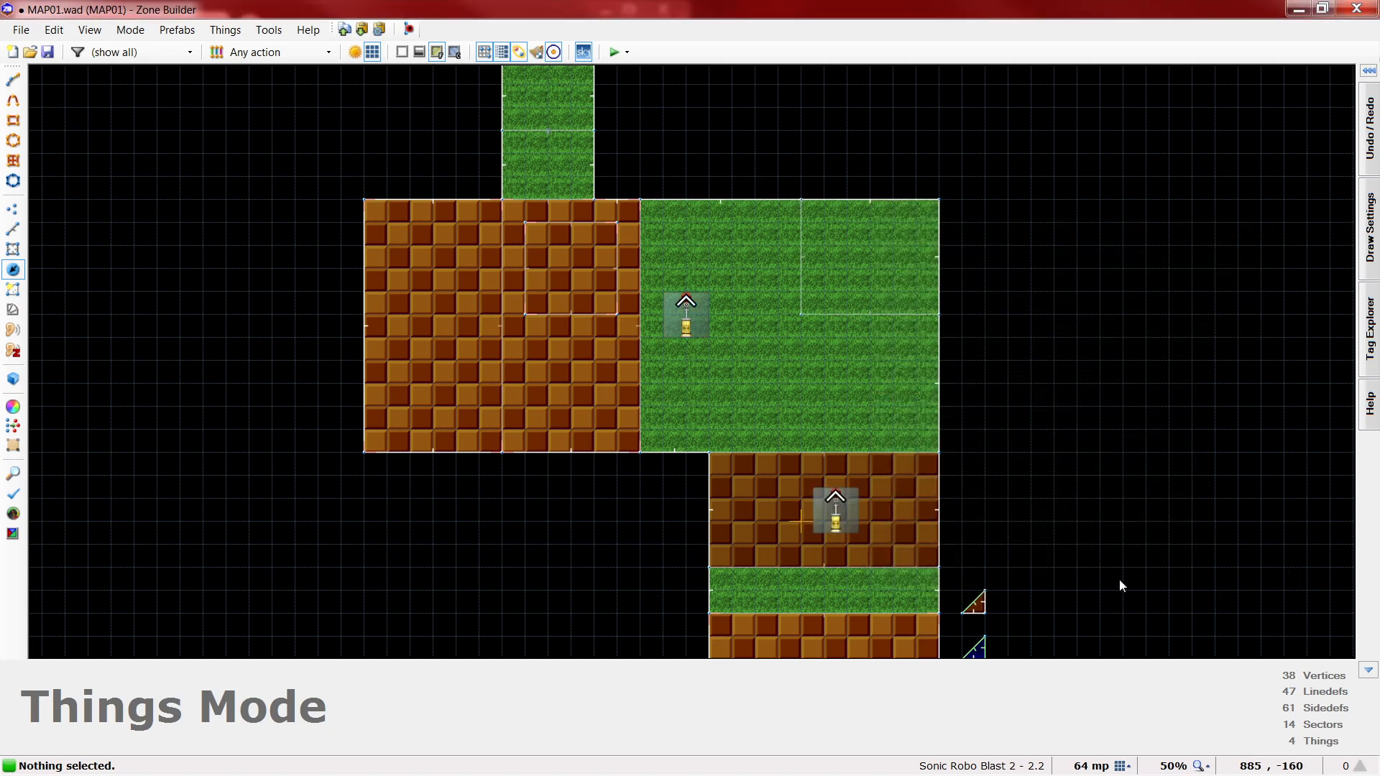
- Change the angle/order value of the grass room's star post so that it faces west, toward the brick area
{"action": "double_click", "coordinate": [687, 321]}
{"action": "double_click", "coordinate": [1245, 455]}
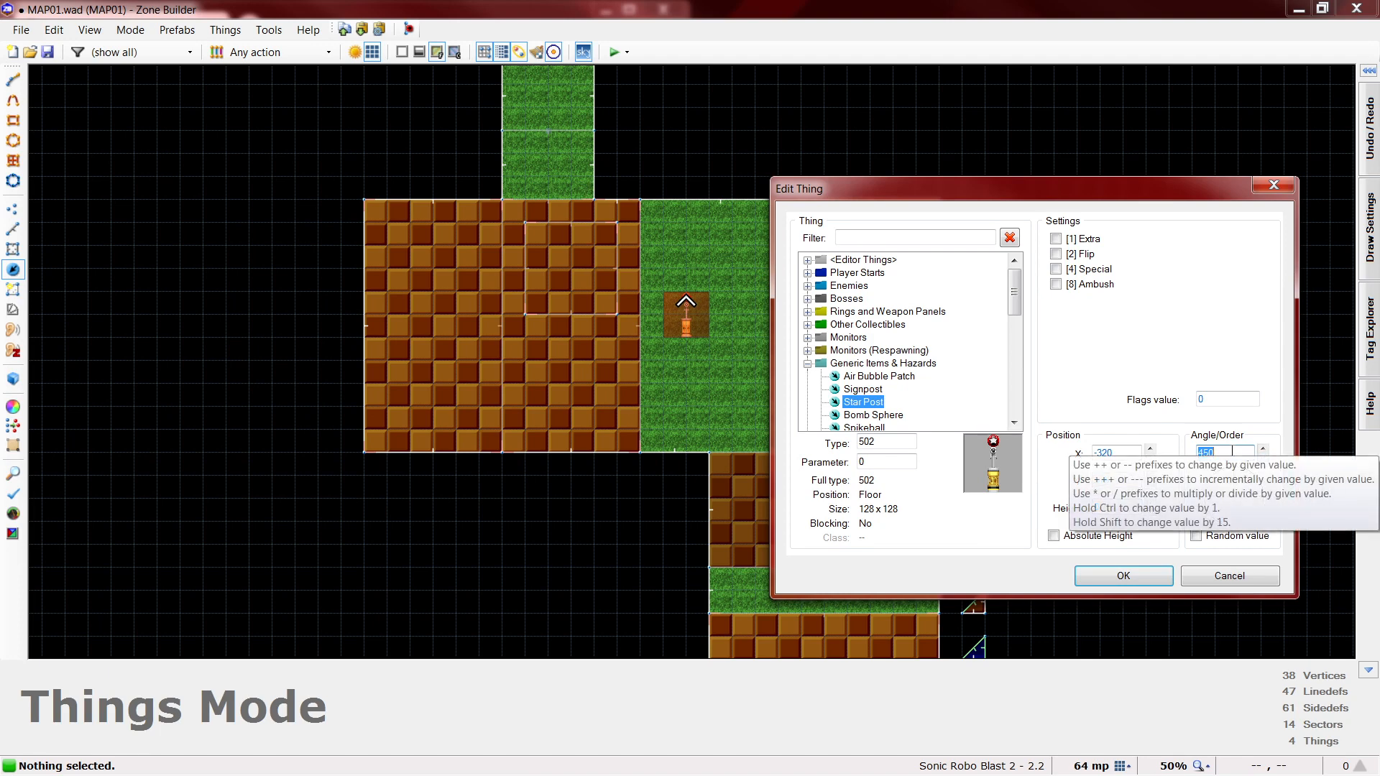
{"action": "type", "text": "415"}
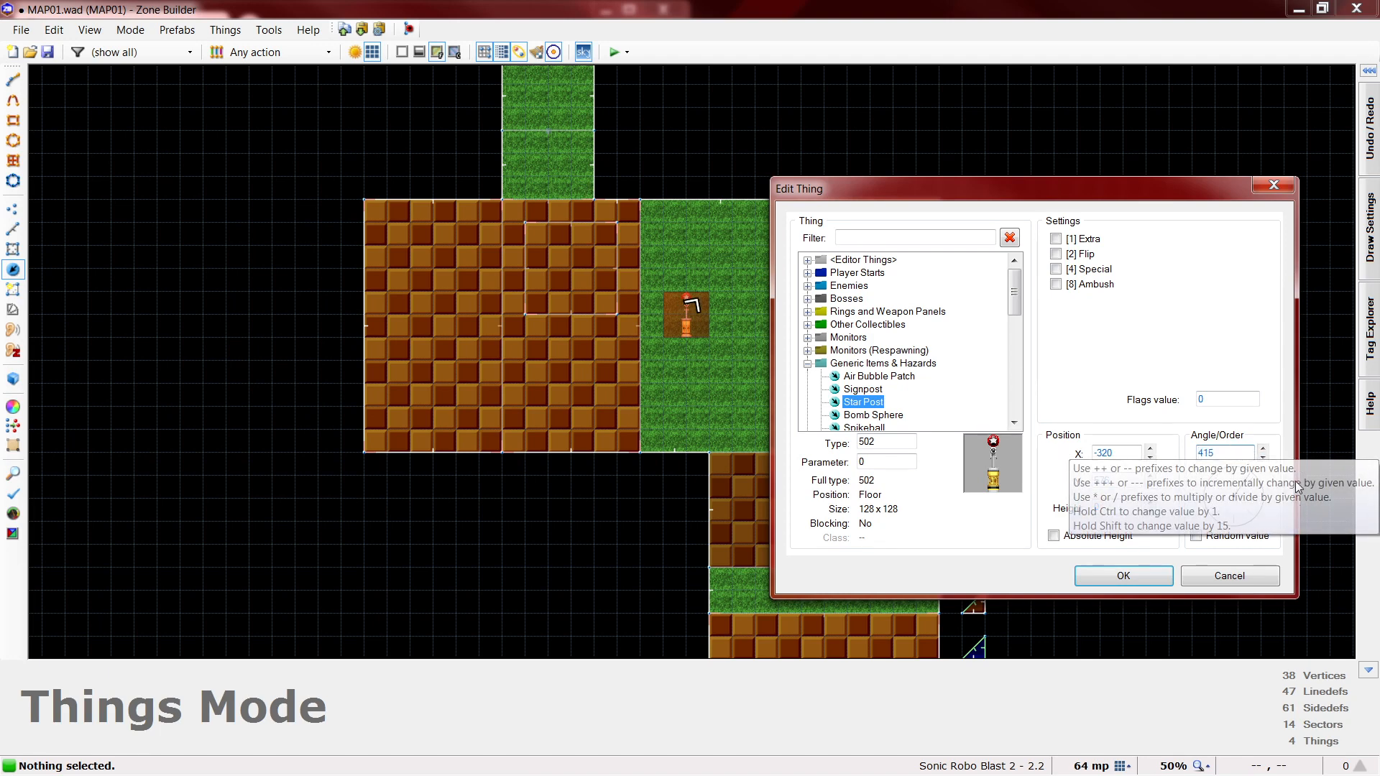
{"action": "scroll", "coordinate": [1298, 457], "scroll_direction": "down", "scroll_amount": 8}
{"action": "scroll", "coordinate": [1299, 457], "scroll_direction": "up", "scroll_amount": 20}
{"action": "scroll", "coordinate": [1299, 456], "scroll_direction": "down", "scroll_amount": 20}
{"action": "scroll", "coordinate": [1298, 456], "scroll_direction": "down", "scroll_amount": 20}
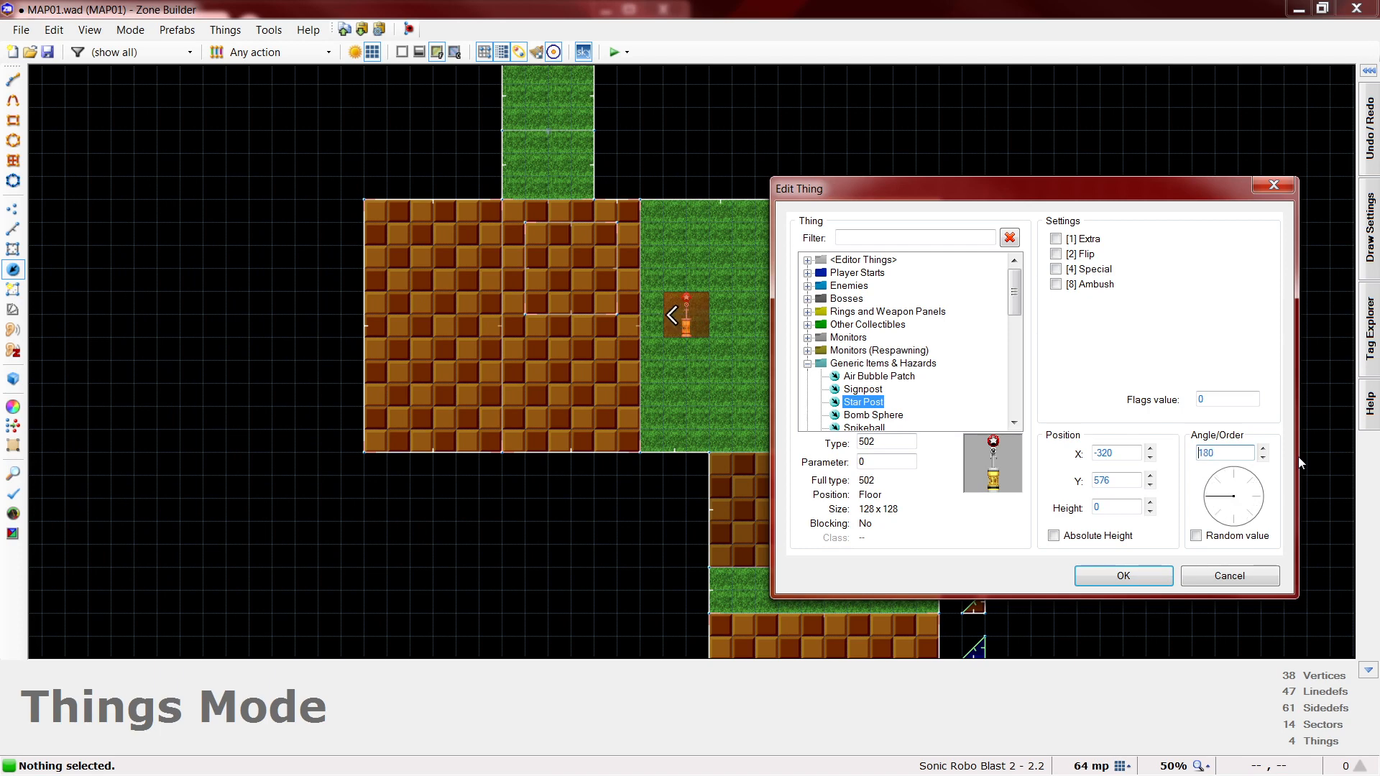
{"action": "scroll", "coordinate": [1298, 456], "scroll_direction": "up", "scroll_amount": 20}
{"action": "scroll", "coordinate": [1298, 456], "scroll_direction": "up", "scroll_amount": 20}
{"action": "left_click", "coordinate": [1123, 575]}
- Move the west-facing star post farther north within the grass room and clear the selection
{"action": "scroll", "coordinate": [1013, 316], "scroll_direction": "down", "scroll_amount": 1}
{"action": "scroll", "coordinate": [925, 446], "scroll_direction": "up", "scroll_amount": 4}
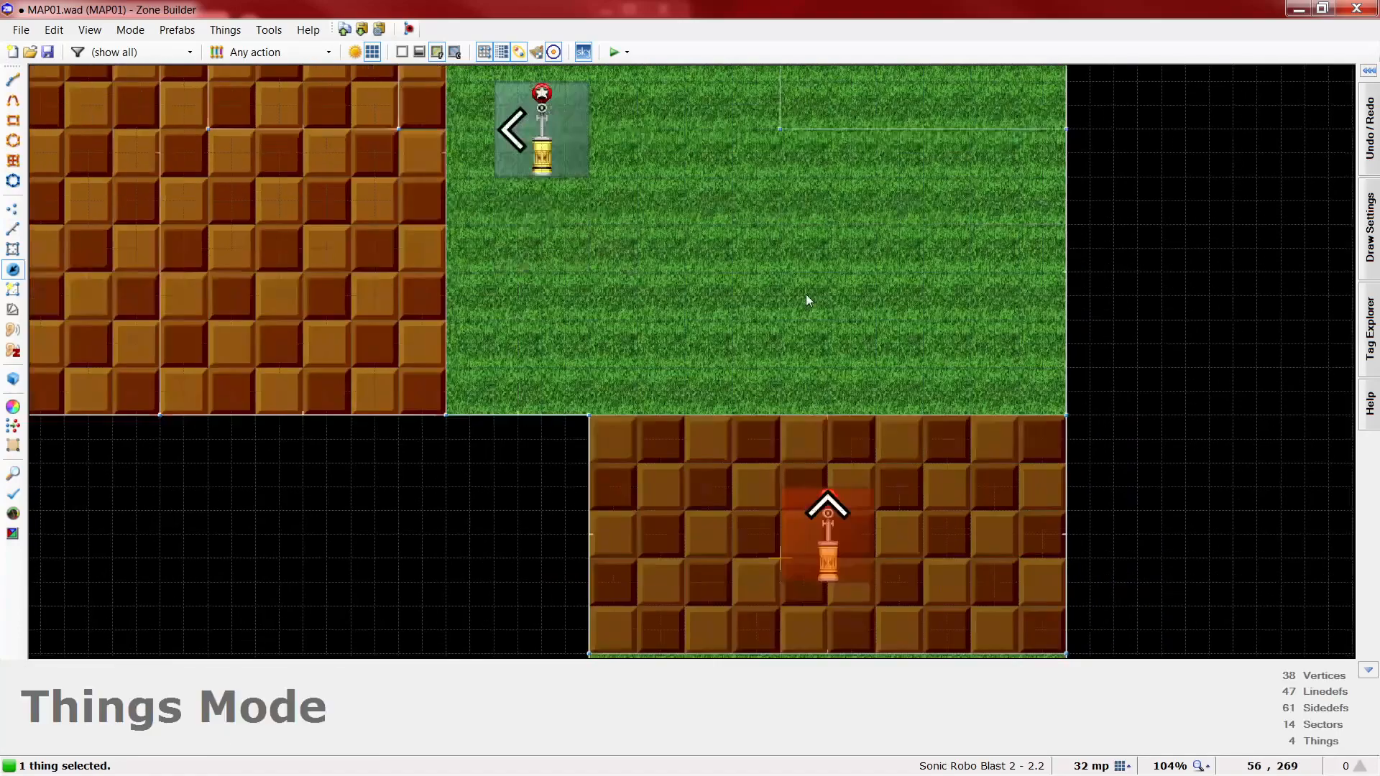
{"action": "middle_click_drag", "start_coordinate": [805, 295], "coordinate": [827, 589]}
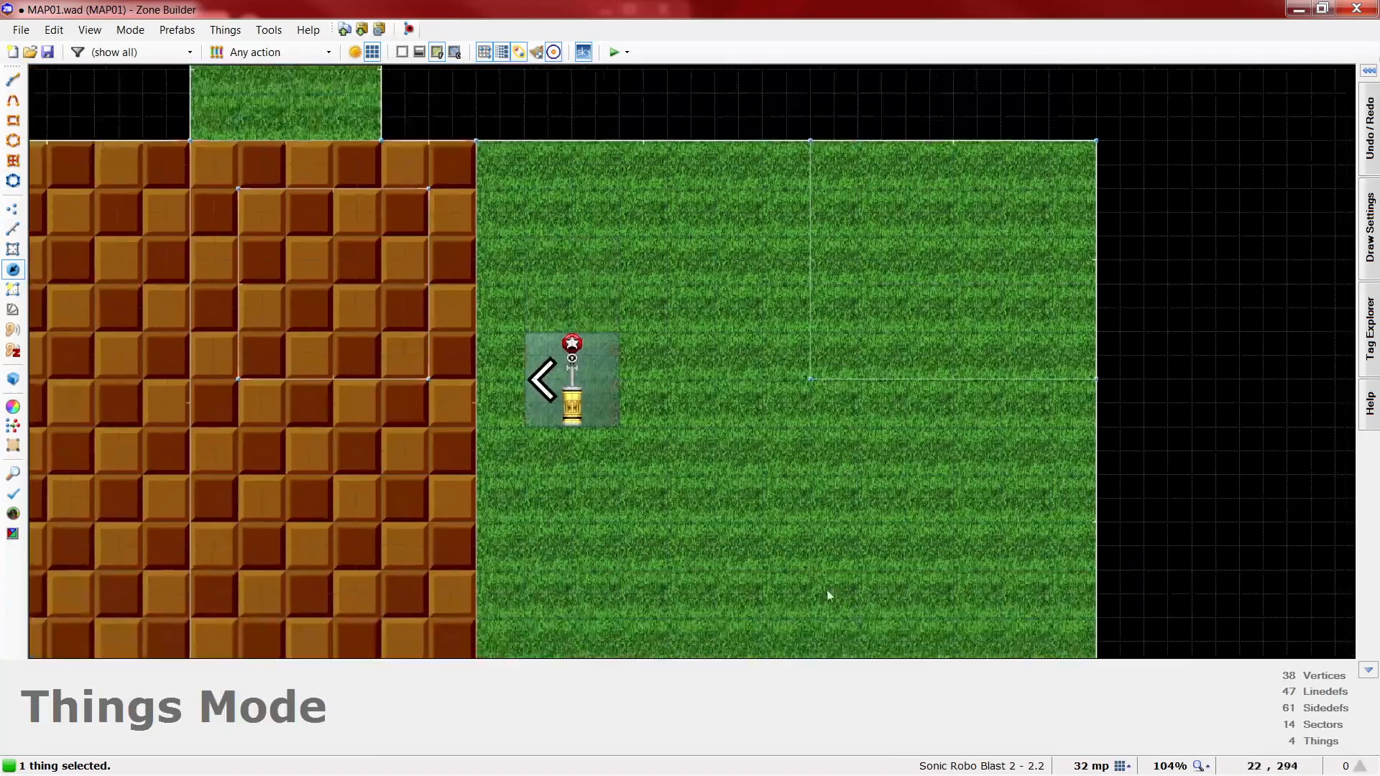
{"action": "right_click_drag", "start_coordinate": [585, 423], "coordinate": [584, 314]}
{"action": "scroll", "coordinate": [701, 217], "scroll_direction": "down", "scroll_amount": 5}
{"action": "left_click", "coordinate": [1030, 266]}
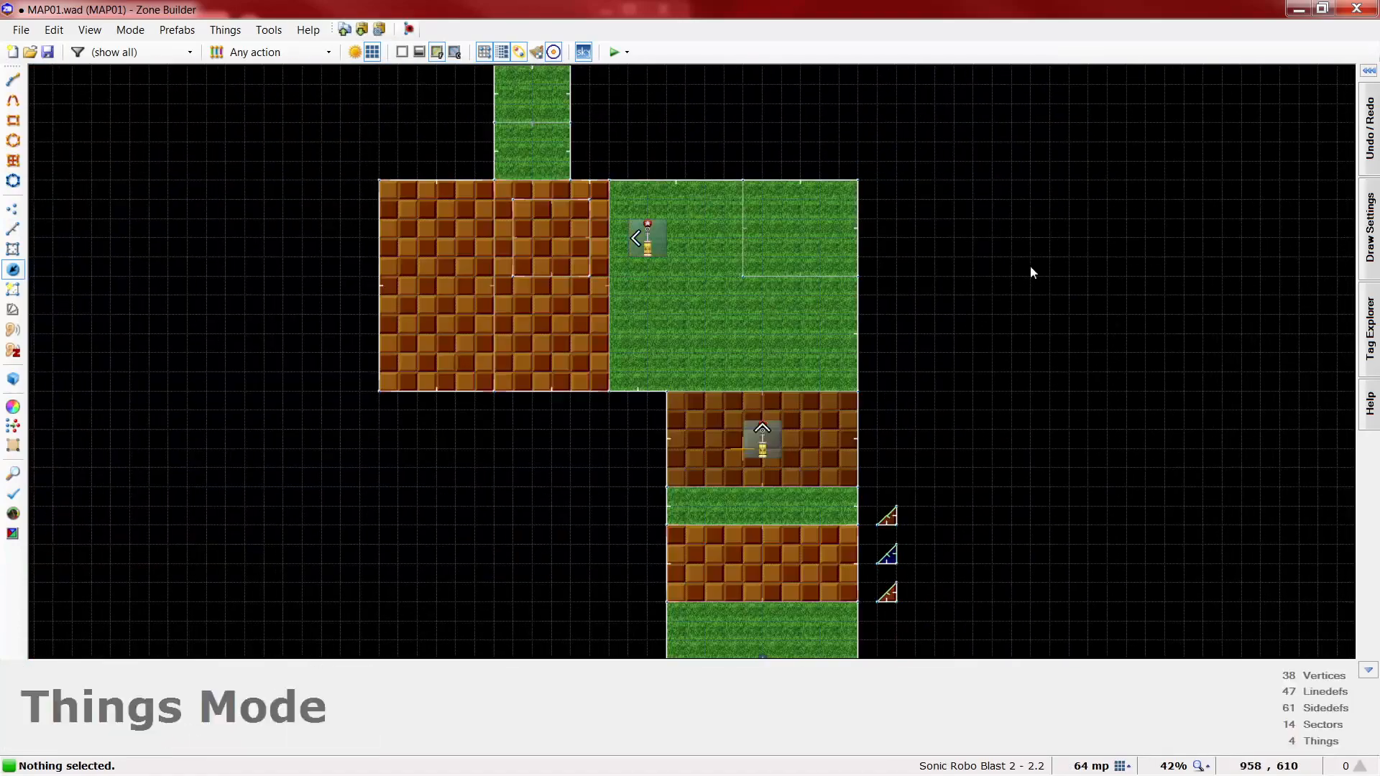
- Test the map in Sonic Robo Blast 2, crossing the water gap and touching the corridor's star post
{"action": "scroll", "coordinate": [967, 374], "scroll_direction": "down", "scroll_amount": 1}
{"action": "key", "text": "F9"}
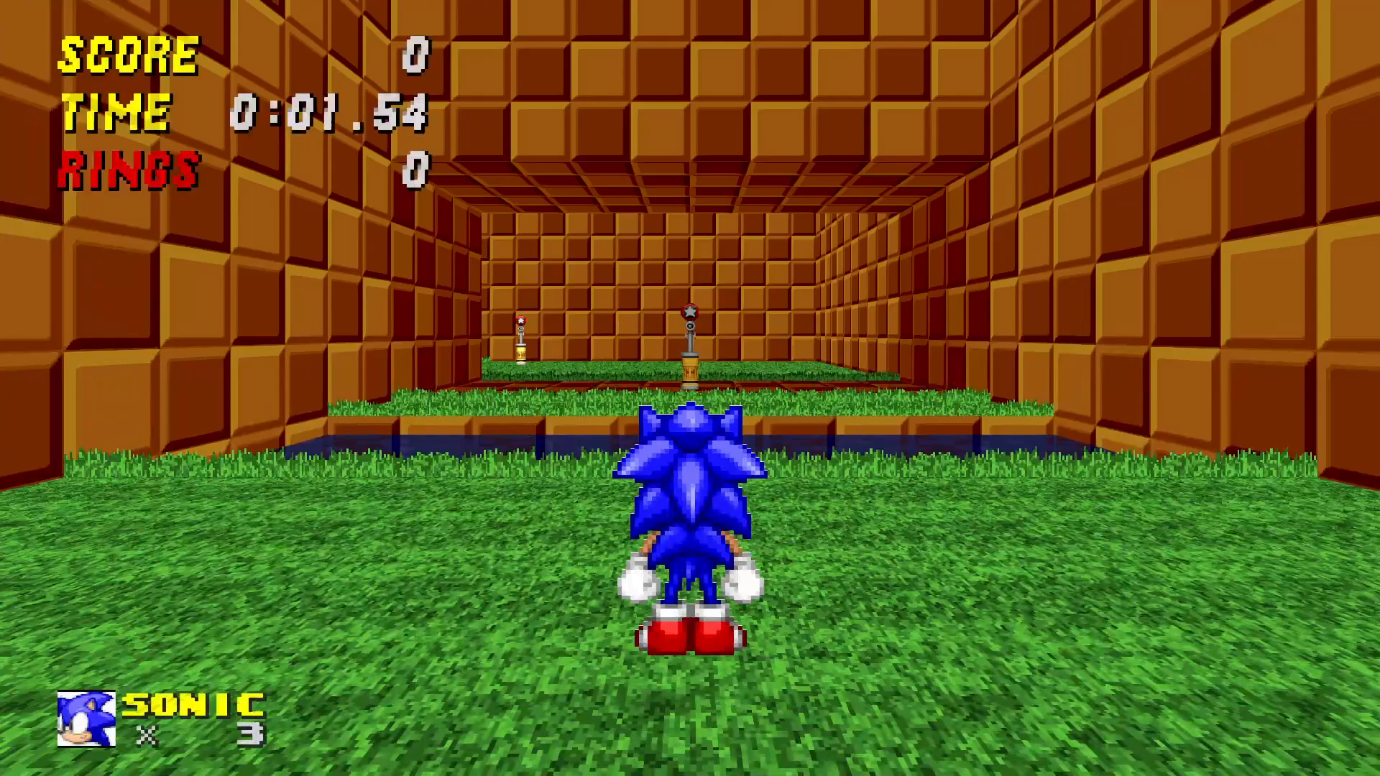
{"action": "key", "text": "w"}
{"action": "key", "text": "space"}
{"action": "key", "text": "s"}
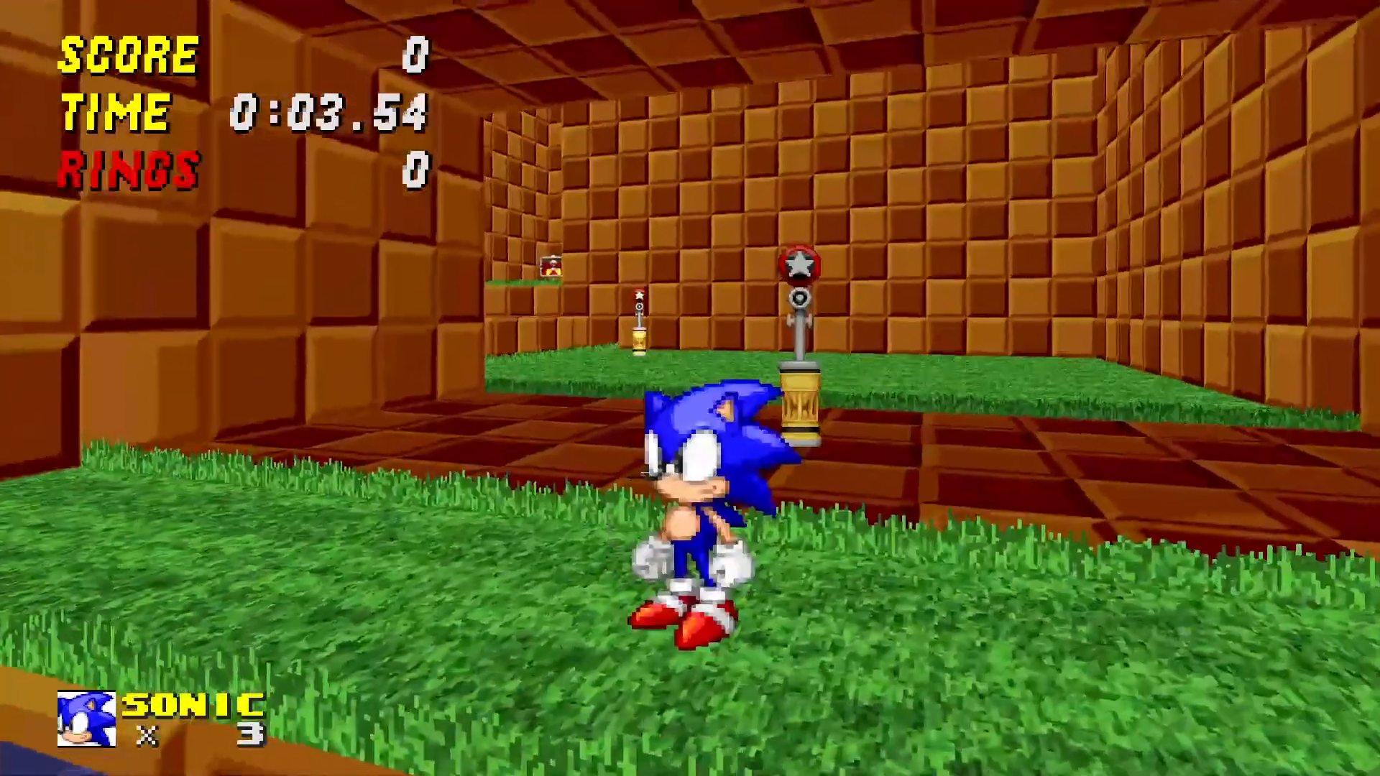
{"action": "key", "text": "w"}
{"action": "key", "text": "d"}
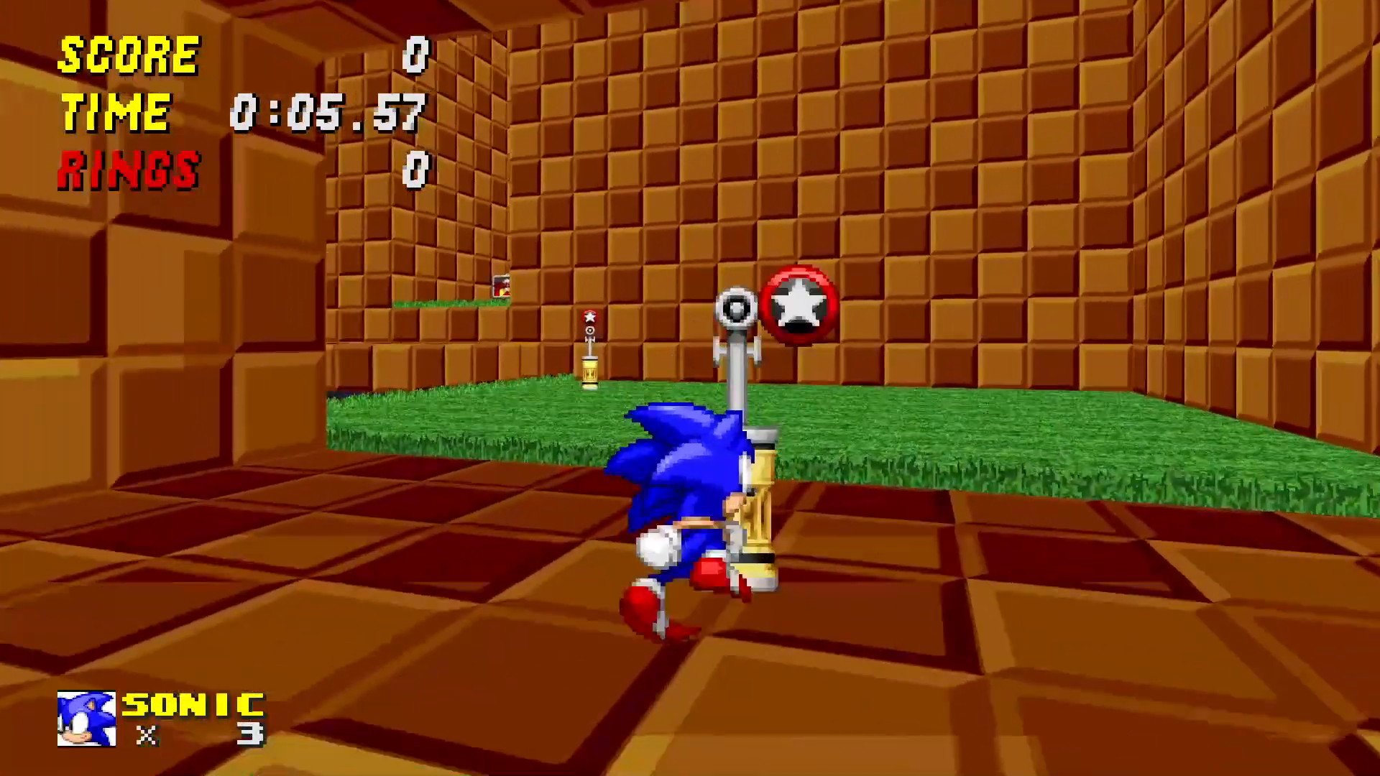
{"action": "key", "text": "a"}
{"action": "key", "text": "s"}
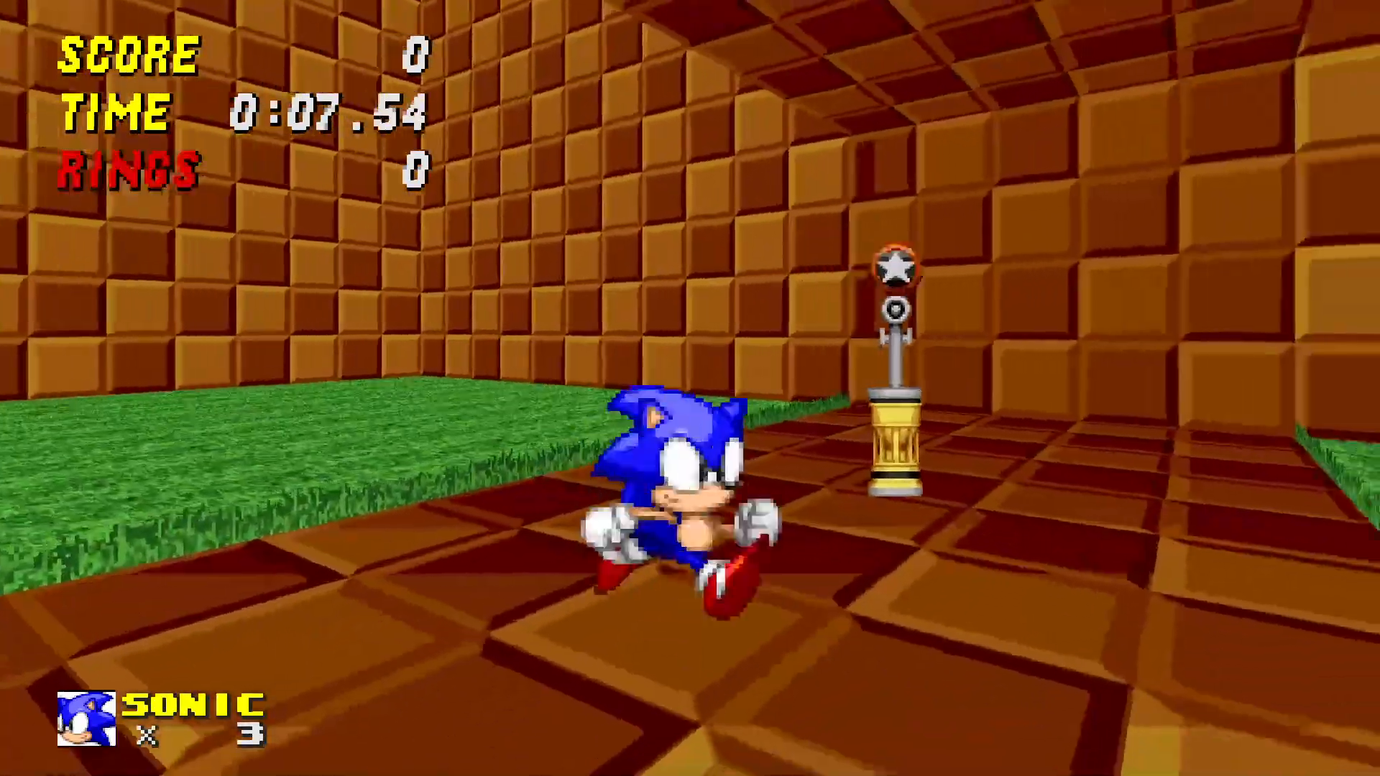
- Run to the star post in the grass room, touch it and jump onward to check the rest of the route
{"action": "key", "text": "w"}
{"action": "key", "text": "s"}
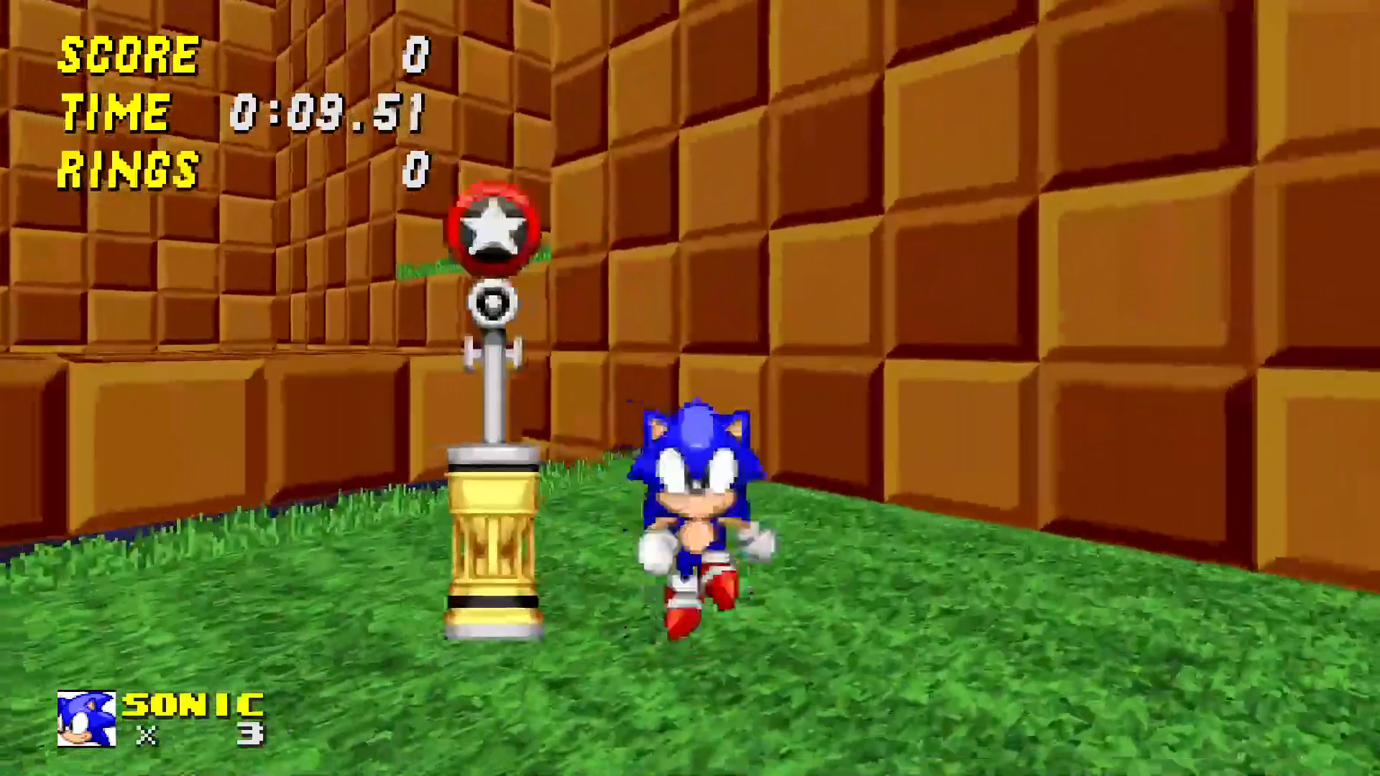
{"action": "key", "text": "d"}
{"action": "key", "text": "w"}
{"action": "key", "text": "a"}
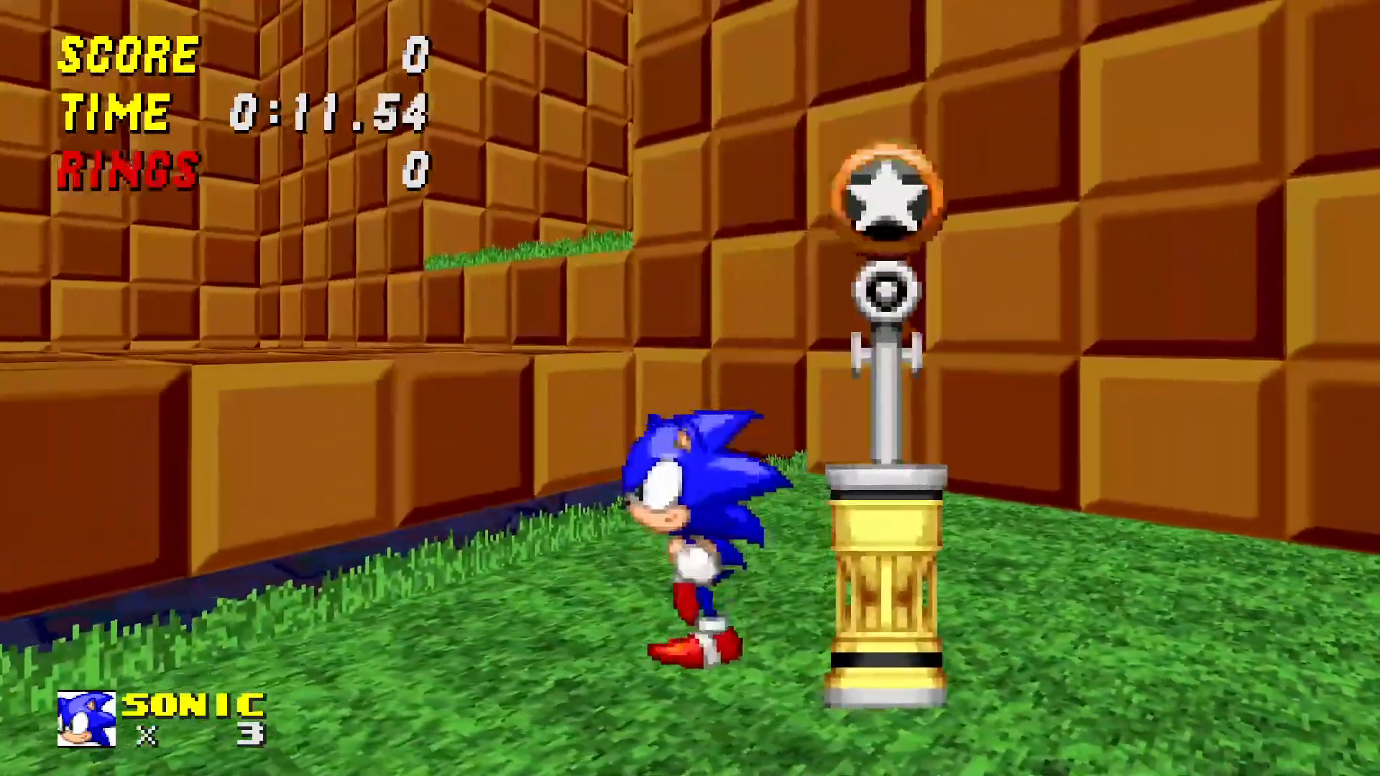
{"action": "key", "text": "space"}
{"action": "key", "text": "w"}
{"action": "key", "text": "space"}
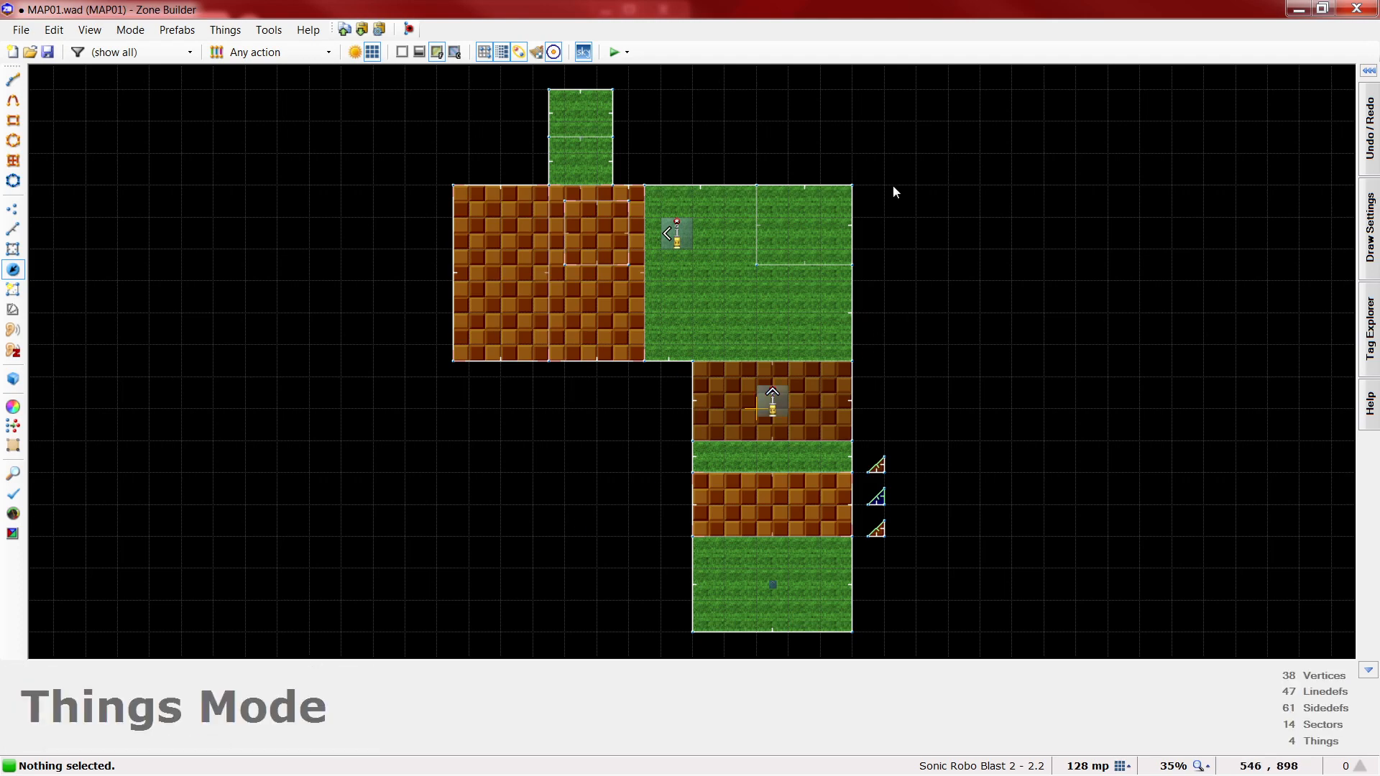
- Draw a 384 by 320 sector against the grass room's east wall, directly south of the existing northeast corner sector
{"action": "scroll", "coordinate": [890, 209], "scroll_direction": "up", "scroll_amount": 1}
{"action": "scroll", "coordinate": [881, 215], "scroll_direction": "up", "scroll_amount": 2}
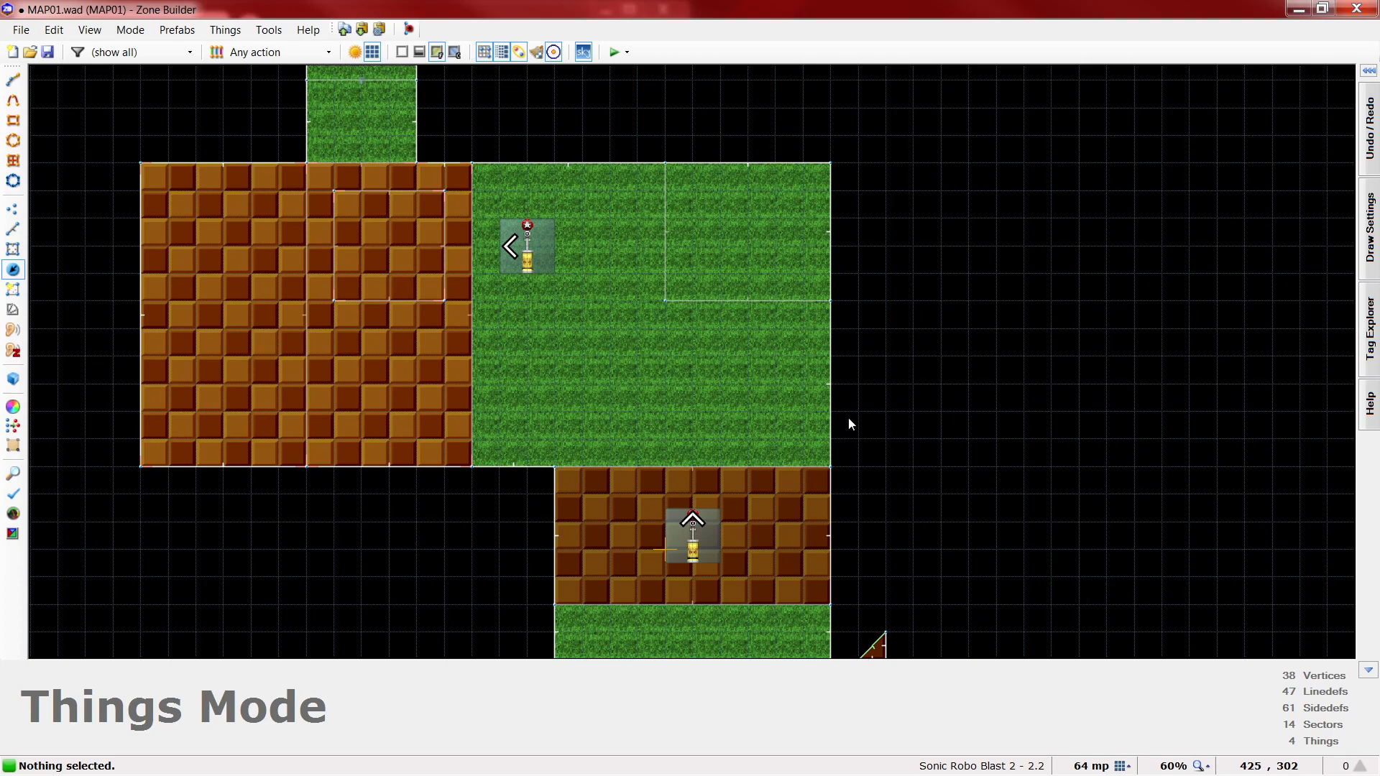
{"action": "key", "text": "space"}
{"action": "left_click", "coordinate": [665, 439]}
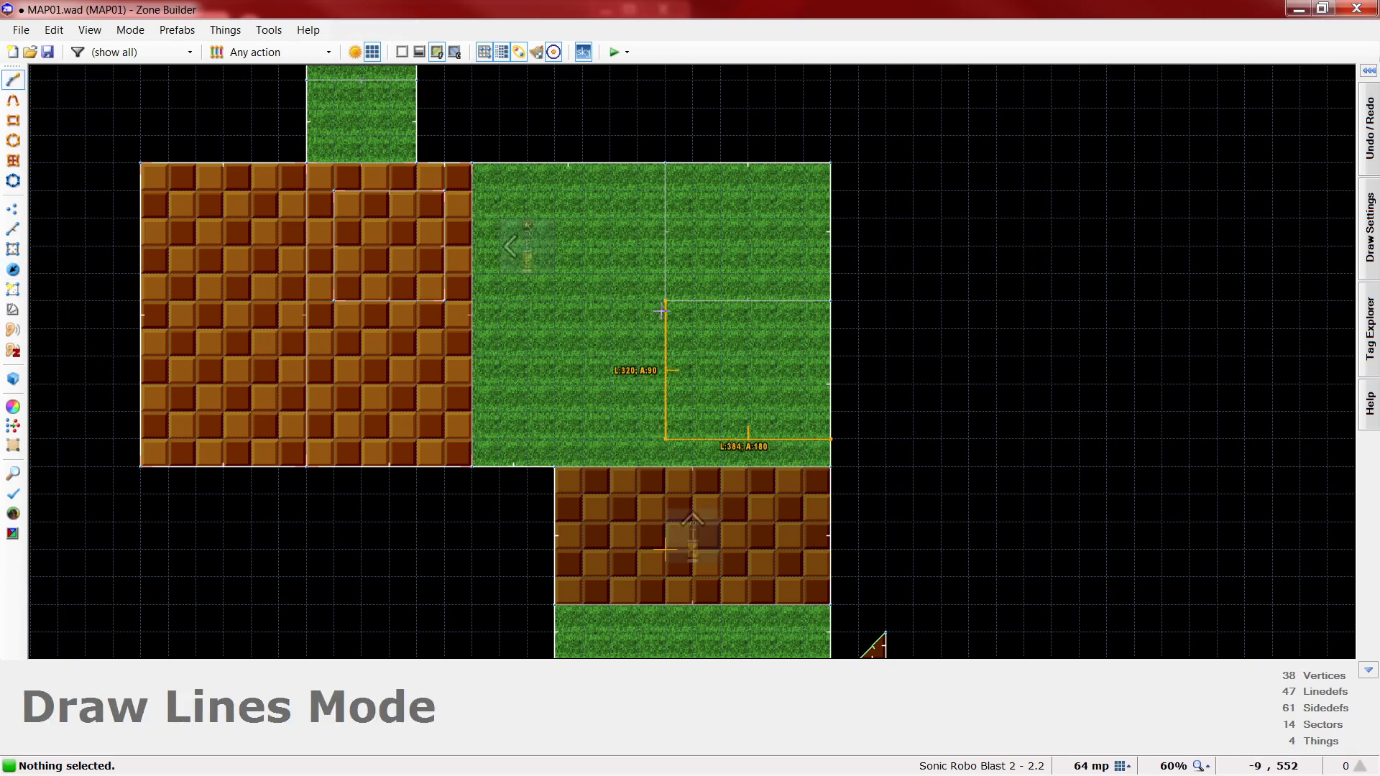
{"action": "right_click", "coordinate": [662, 302]}
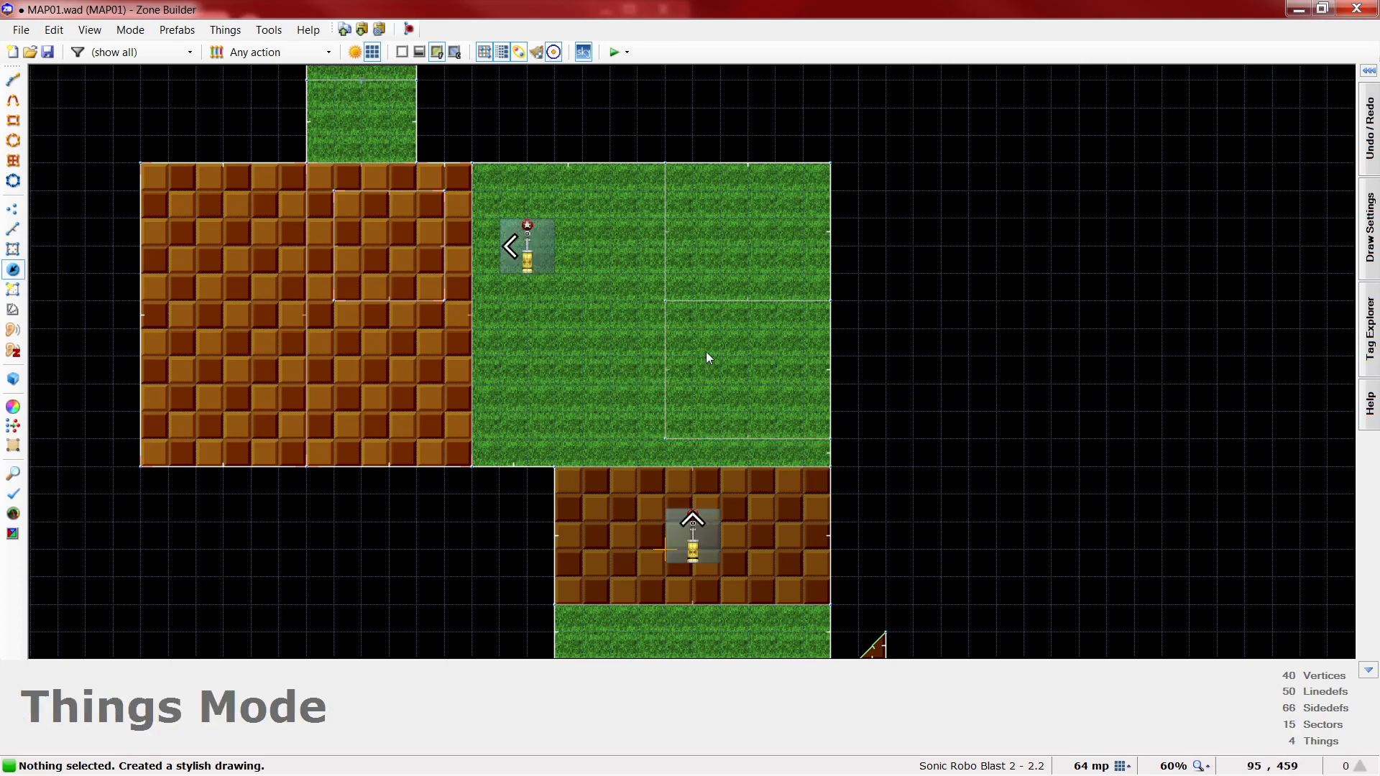
- Raise the floor height of the grass room's northeast corner sector to 256 in the 3D view
{"action": "key", "text": "w"}
{"action": "key", "text": "d"}
{"action": "key", "text": "e"}
{"action": "key", "text": "d"}
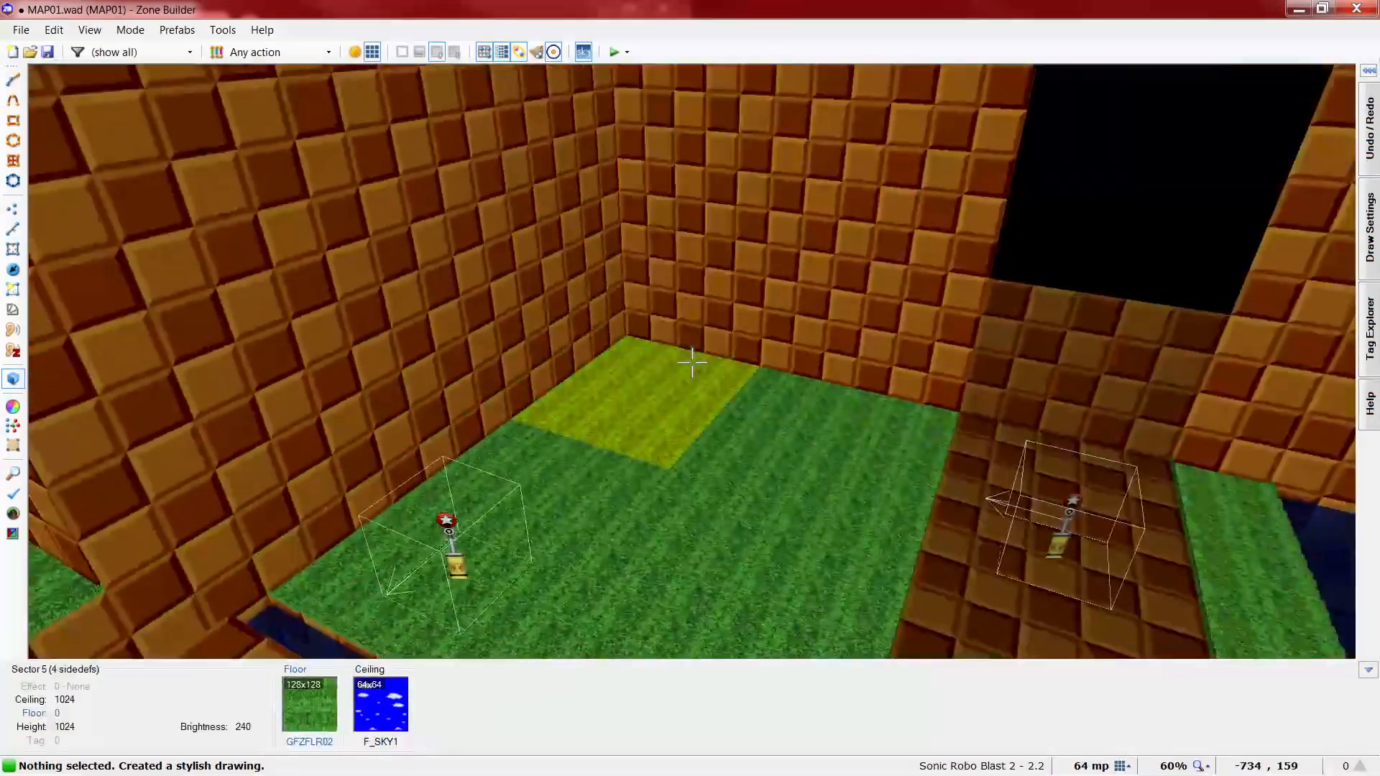
{"action": "right_click", "coordinate": [692, 363]}
{"action": "left_click", "coordinate": [1033, 341]}
{"action": "type", "text": "256"}
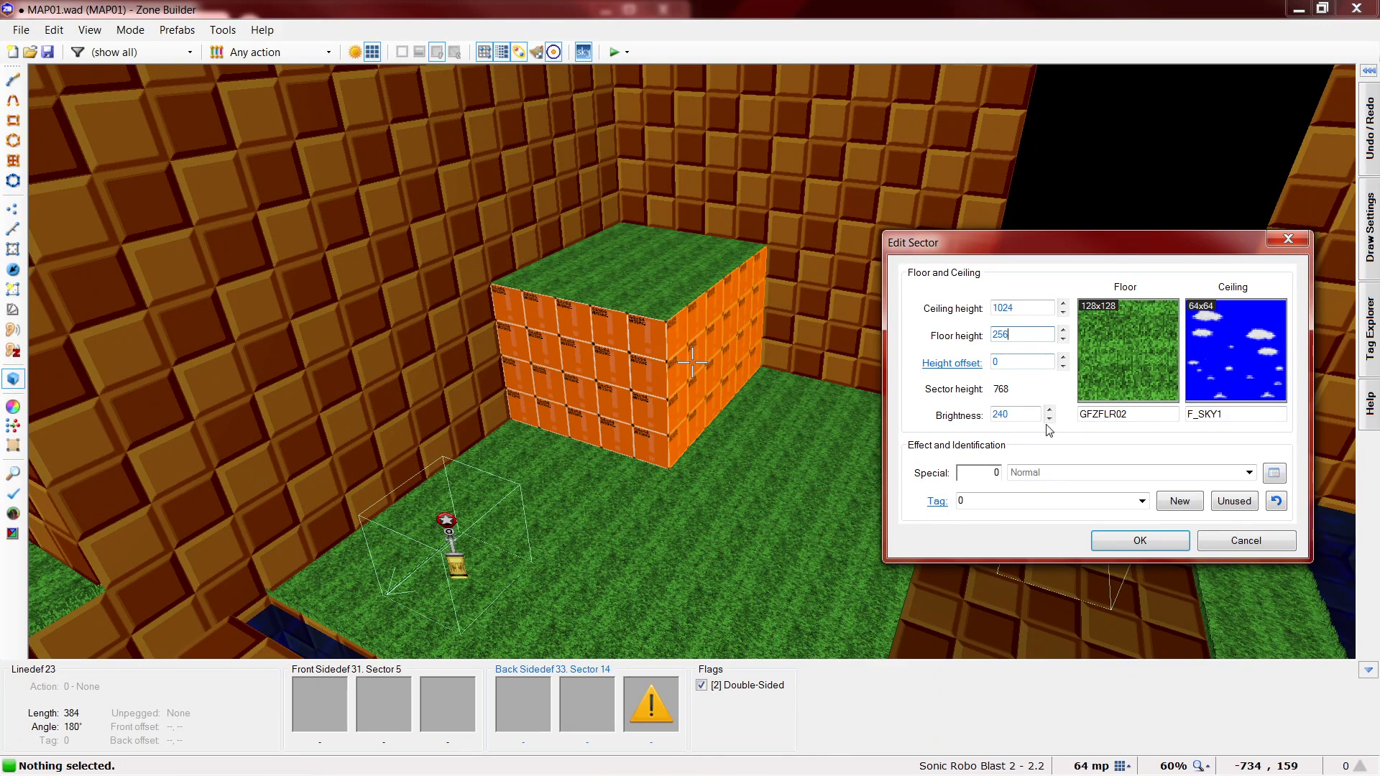
{"action": "key", "text": "Return"}
- Texture the raised platform's two exposed sides with GFZROCK lower and GFZGRASS middle textures on both sides, enable Peg Midtexture, and clear the selection
{"action": "left_click", "coordinate": [694, 367]}
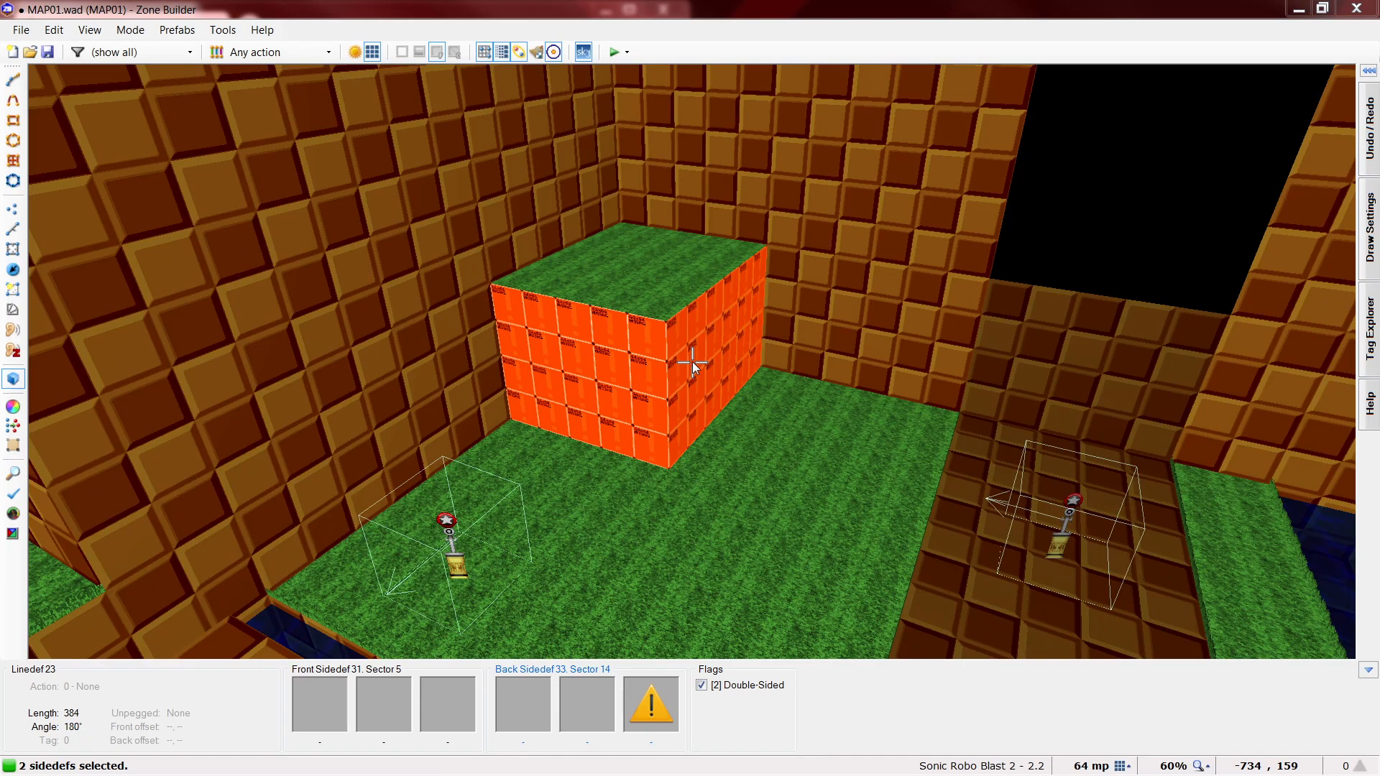
{"action": "right_click", "coordinate": [694, 367]}
{"action": "left_click", "coordinate": [1216, 322]}
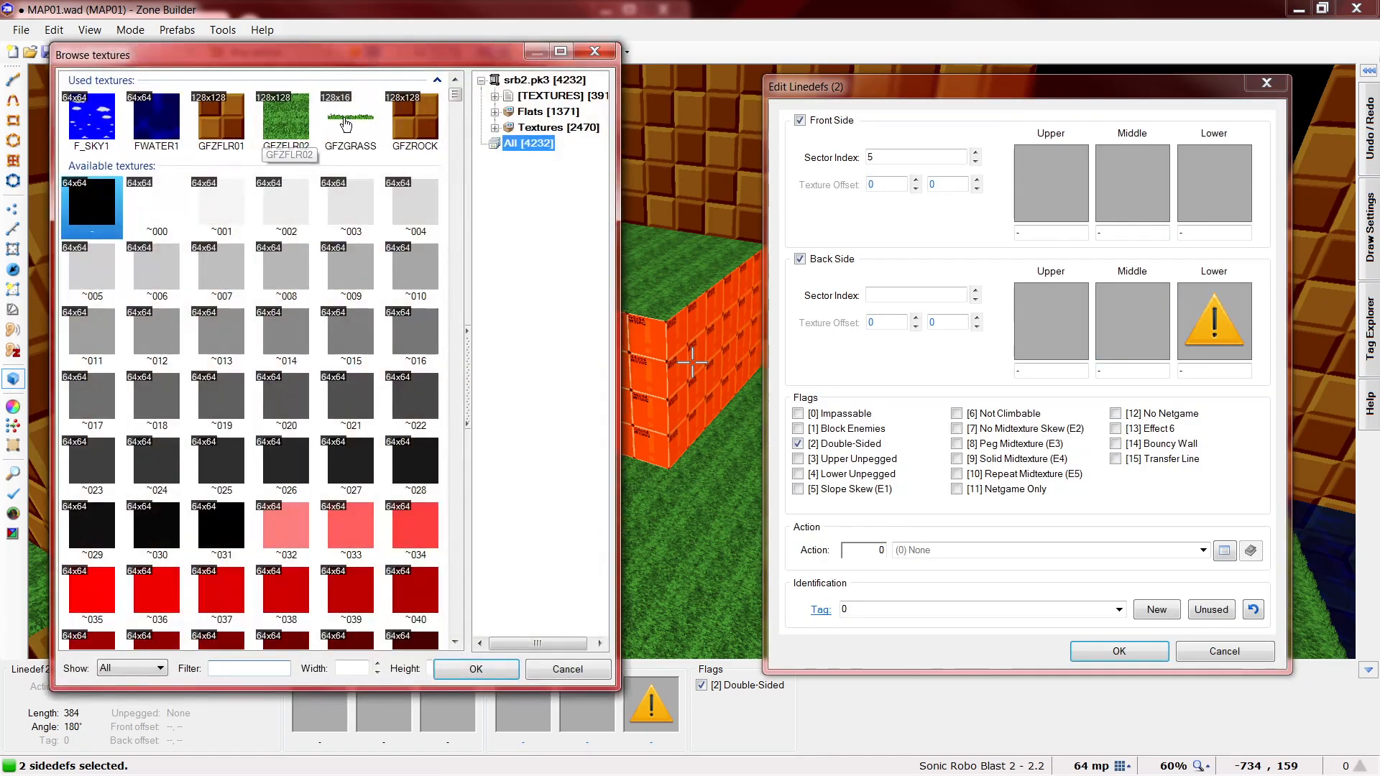
{"action": "double_click", "coordinate": [415, 118]}
{"action": "left_click", "coordinate": [1132, 183]}
{"action": "double_click", "coordinate": [332, 134]}
{"action": "left_click", "coordinate": [1157, 327]}
{"action": "double_click", "coordinate": [342, 122]}
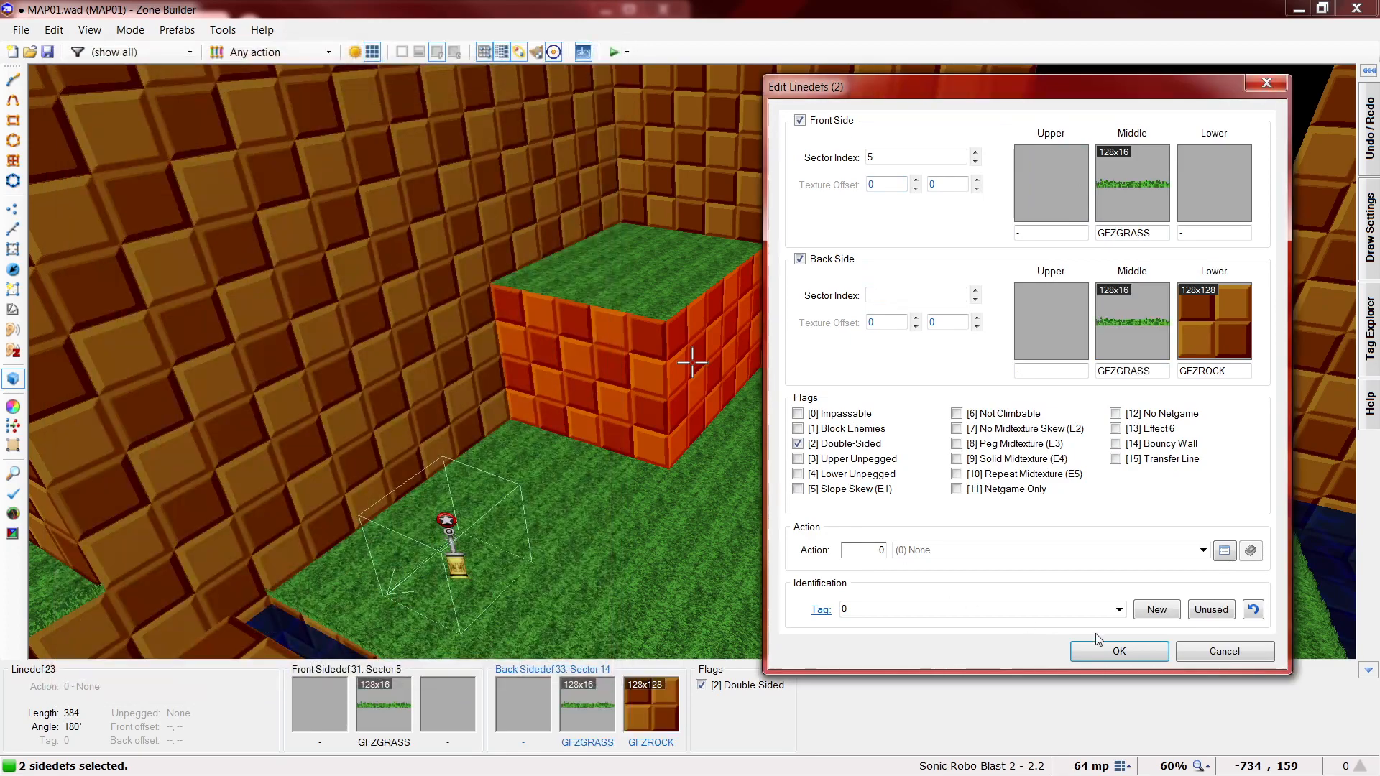
{"action": "left_click", "coordinate": [956, 443]}
{"action": "left_click", "coordinate": [1119, 651]}
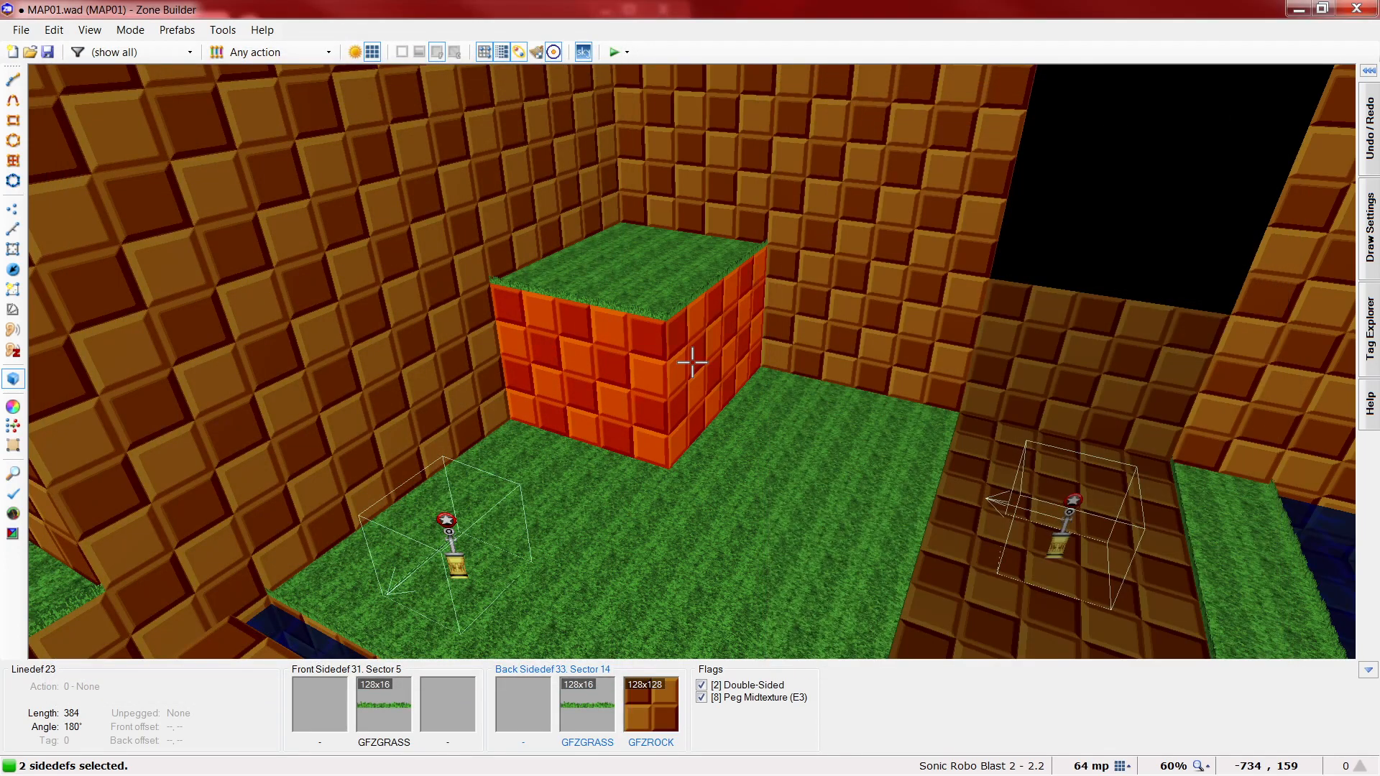
{"action": "key", "text": "c"}
- Shrink the raised corner platform to 256 by 256 by moving its south edge north and its west edge east
{"action": "key", "text": "d"}
{"action": "key", "text": "e"}
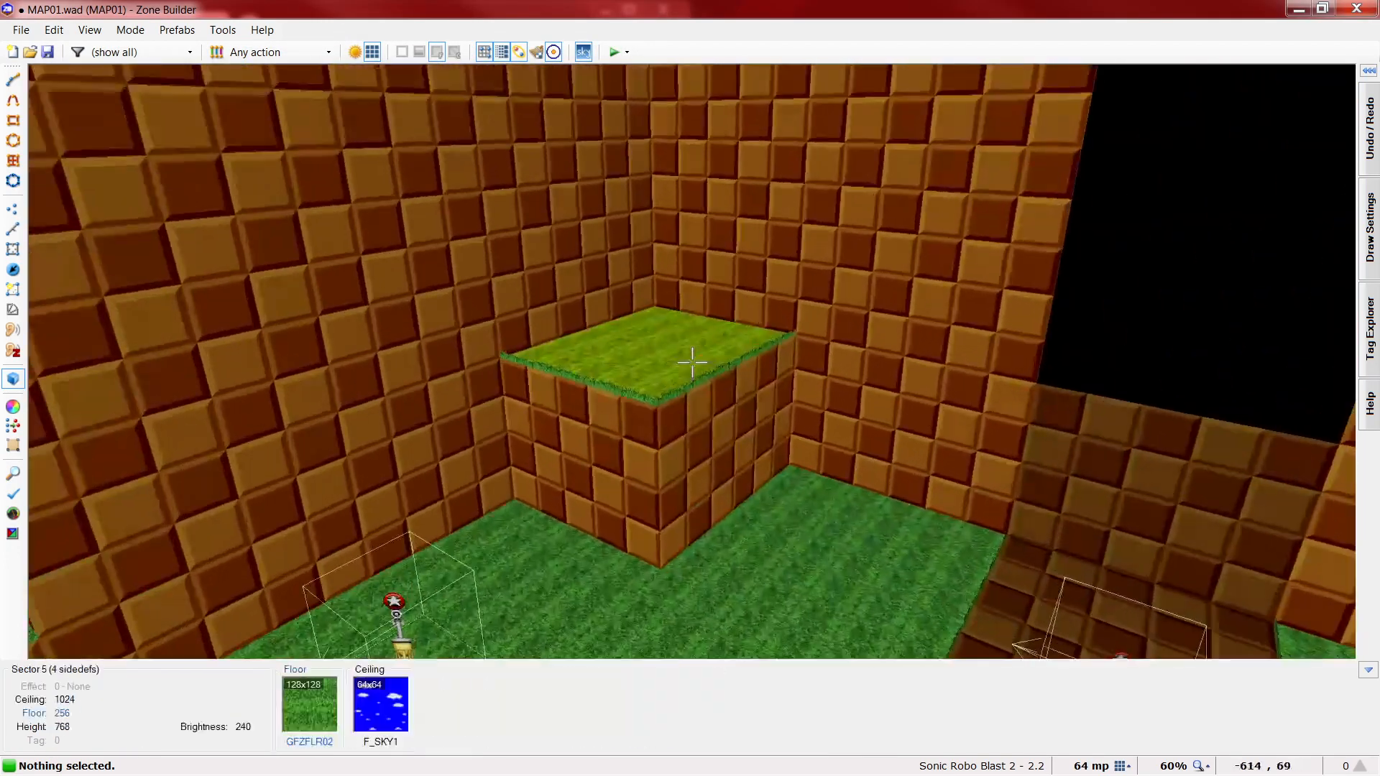
{"action": "key", "text": "w"}
{"action": "scroll", "coordinate": [693, 361], "scroll_direction": "down", "scroll_amount": 3}
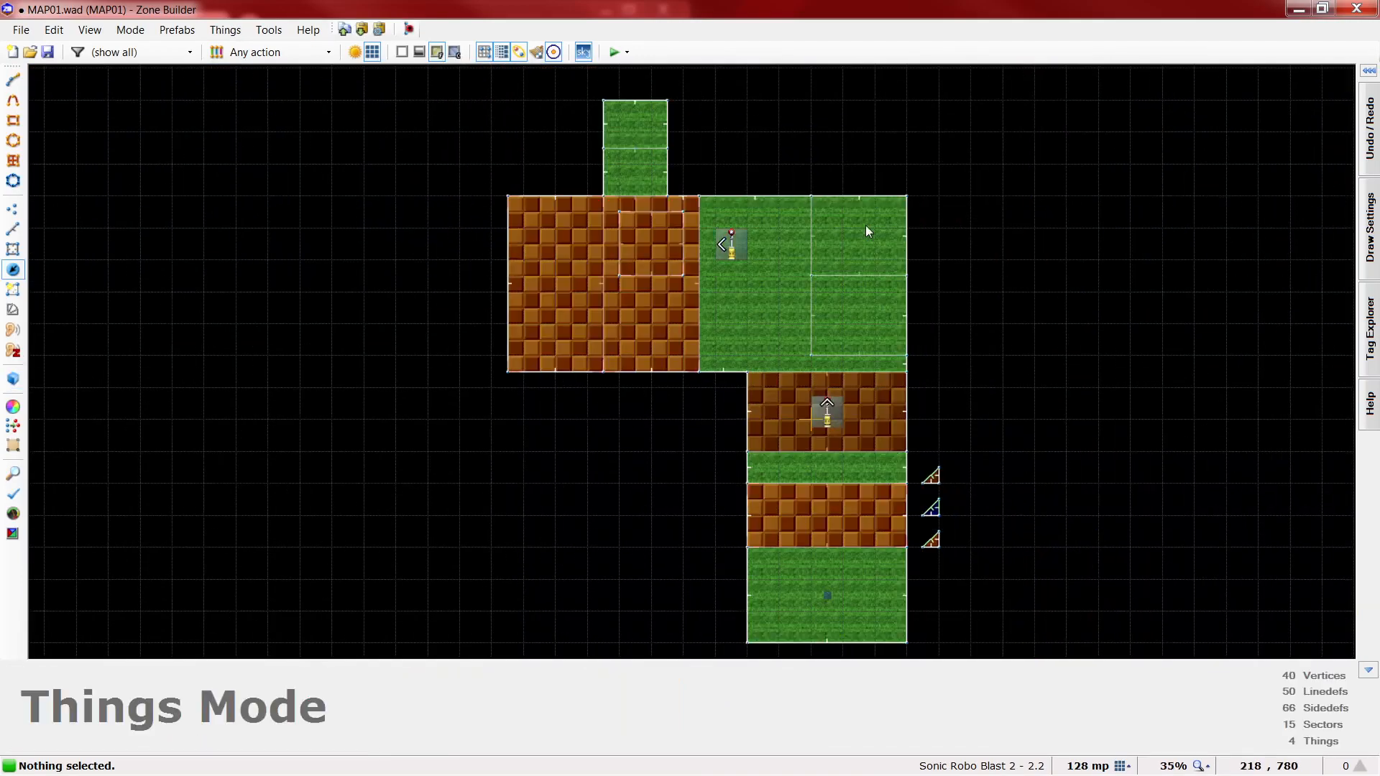
{"action": "scroll", "coordinate": [863, 208], "scroll_direction": "up", "scroll_amount": 5}
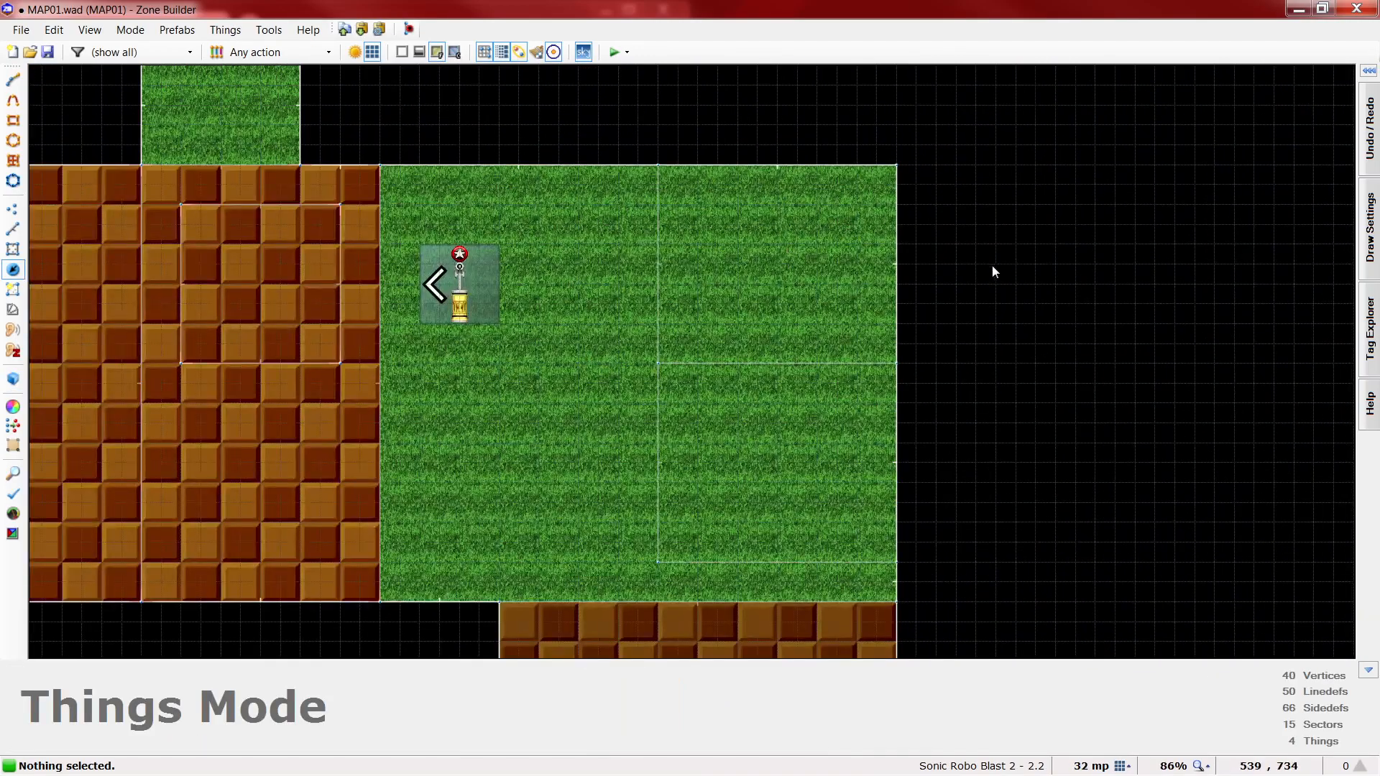
{"action": "key", "text": "l"}
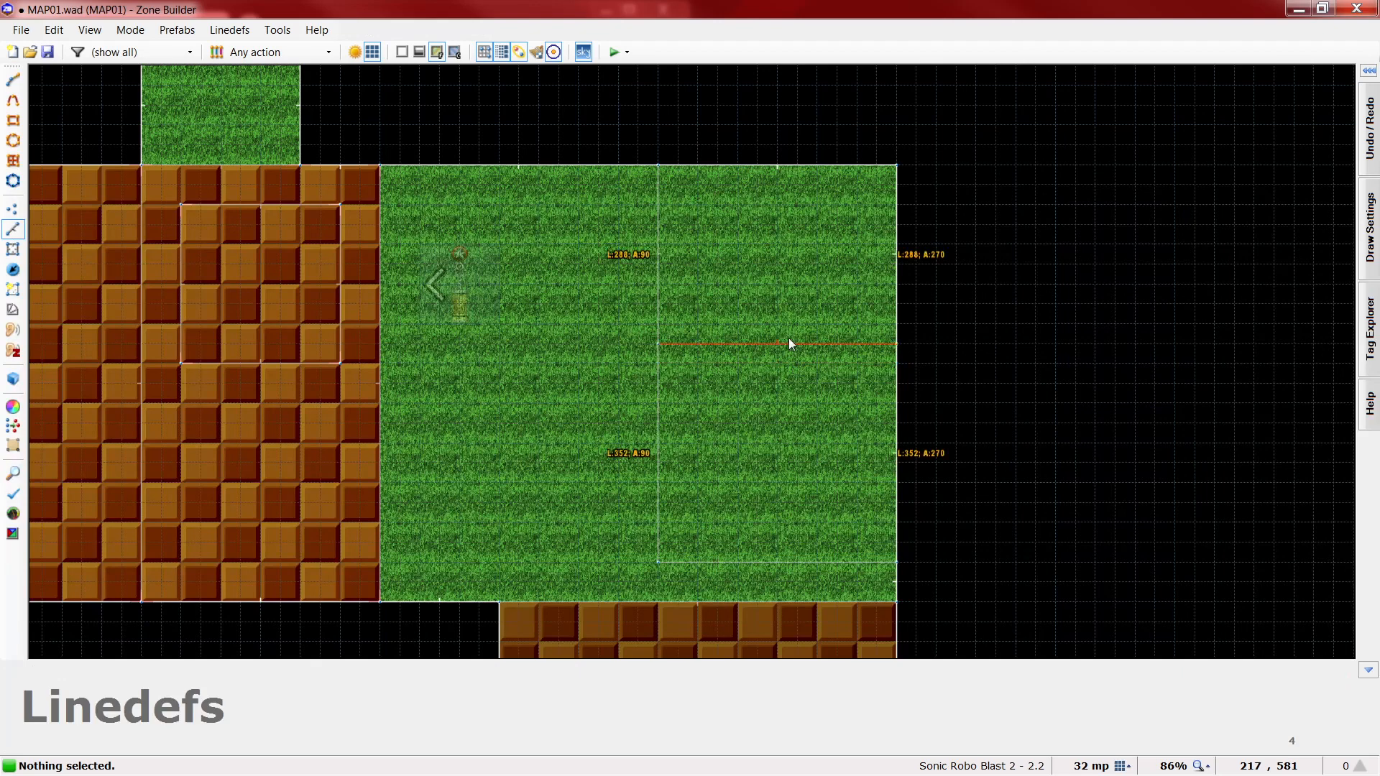
{"action": "right_click_drag", "start_coordinate": [786, 312], "coordinate": [795, 316]}
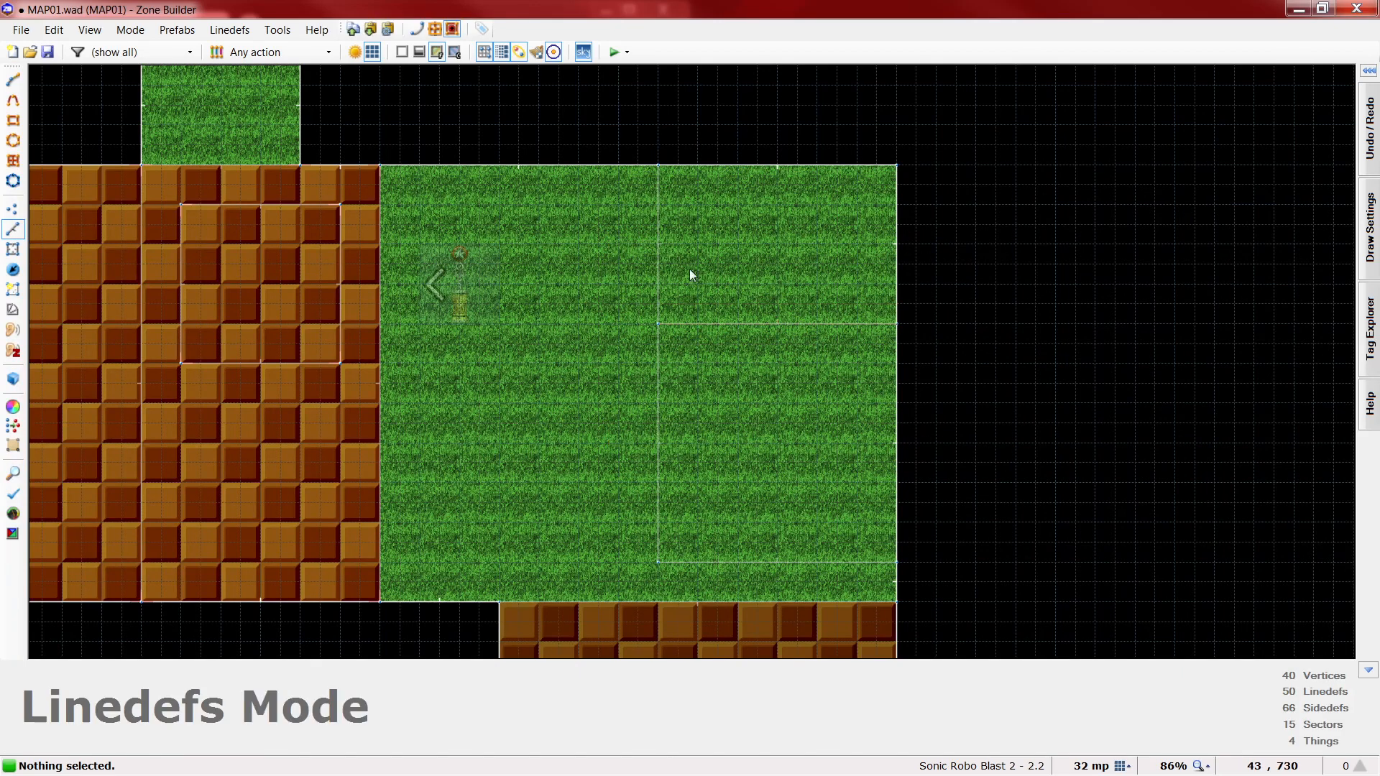
{"action": "right_click_drag", "start_coordinate": [658, 285], "coordinate": [723, 275]}
- Move the two southern vertices of the sector below the platform to make it 256 wide and 288 long
{"action": "key", "text": "v"}
{"action": "right_click_drag", "start_coordinate": [669, 543], "coordinate": [738, 497]}
{"action": "right_click_drag", "start_coordinate": [896, 560], "coordinate": [898, 505]}
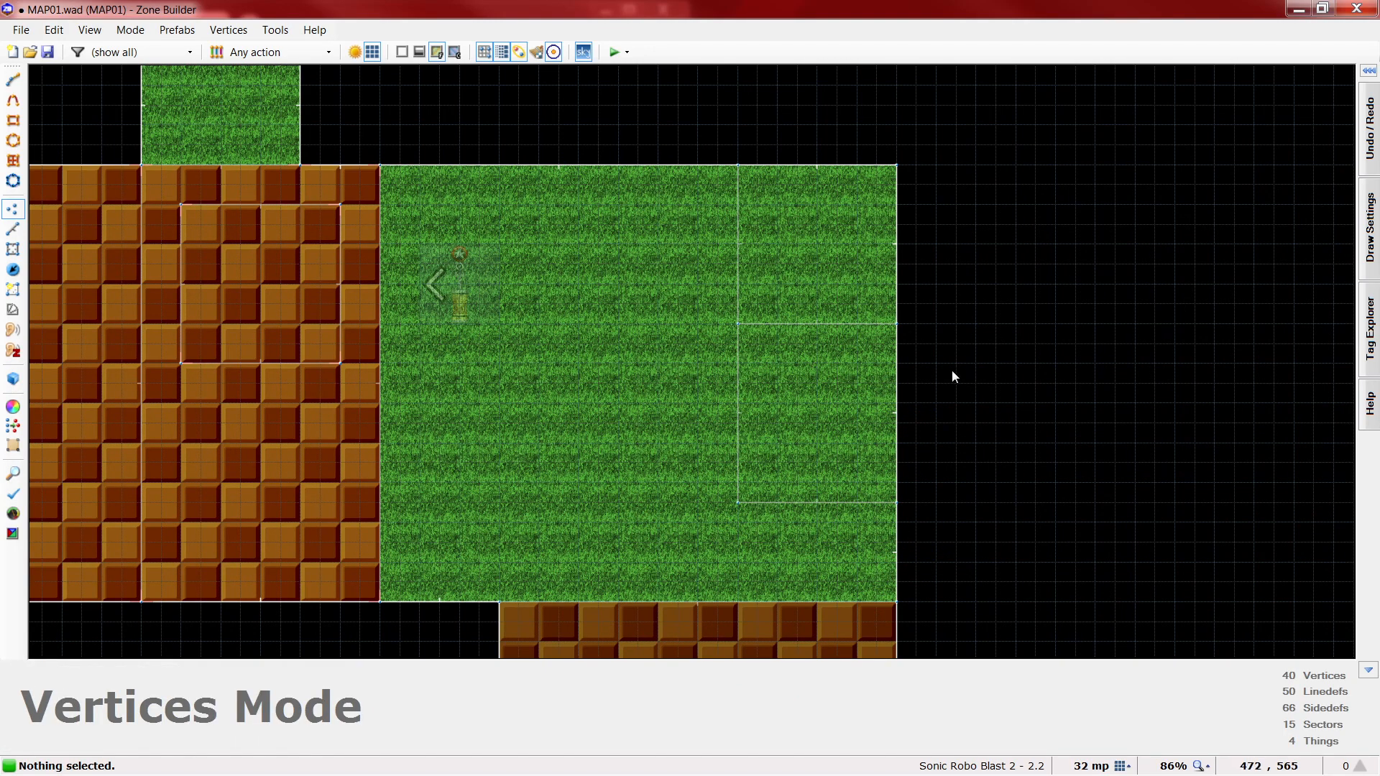
- Place an Extra Life monitor at the center of the raised platform and inspect the corner in the 3D view
{"action": "key", "text": "t"}
{"action": "right_click", "coordinate": [816, 244]}
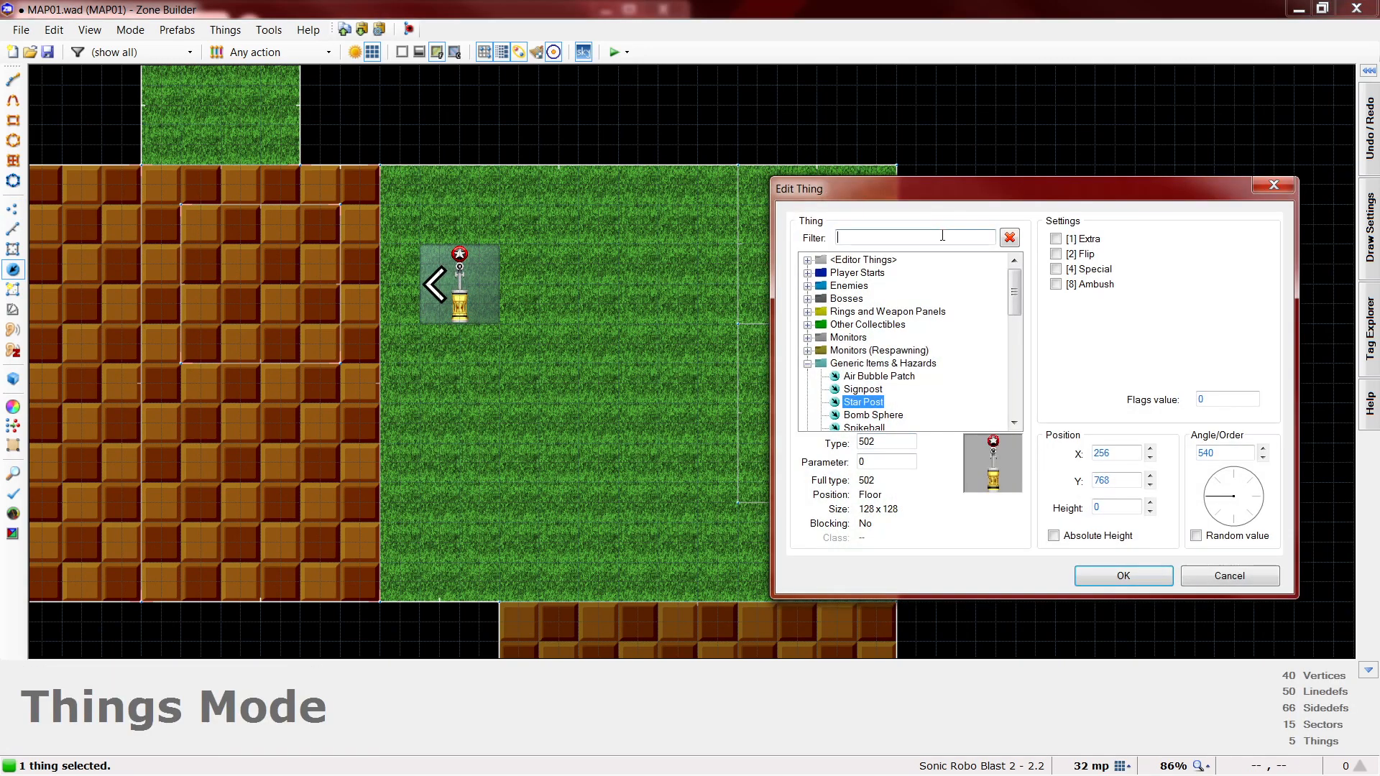
{"action": "type", "text": "extra"}
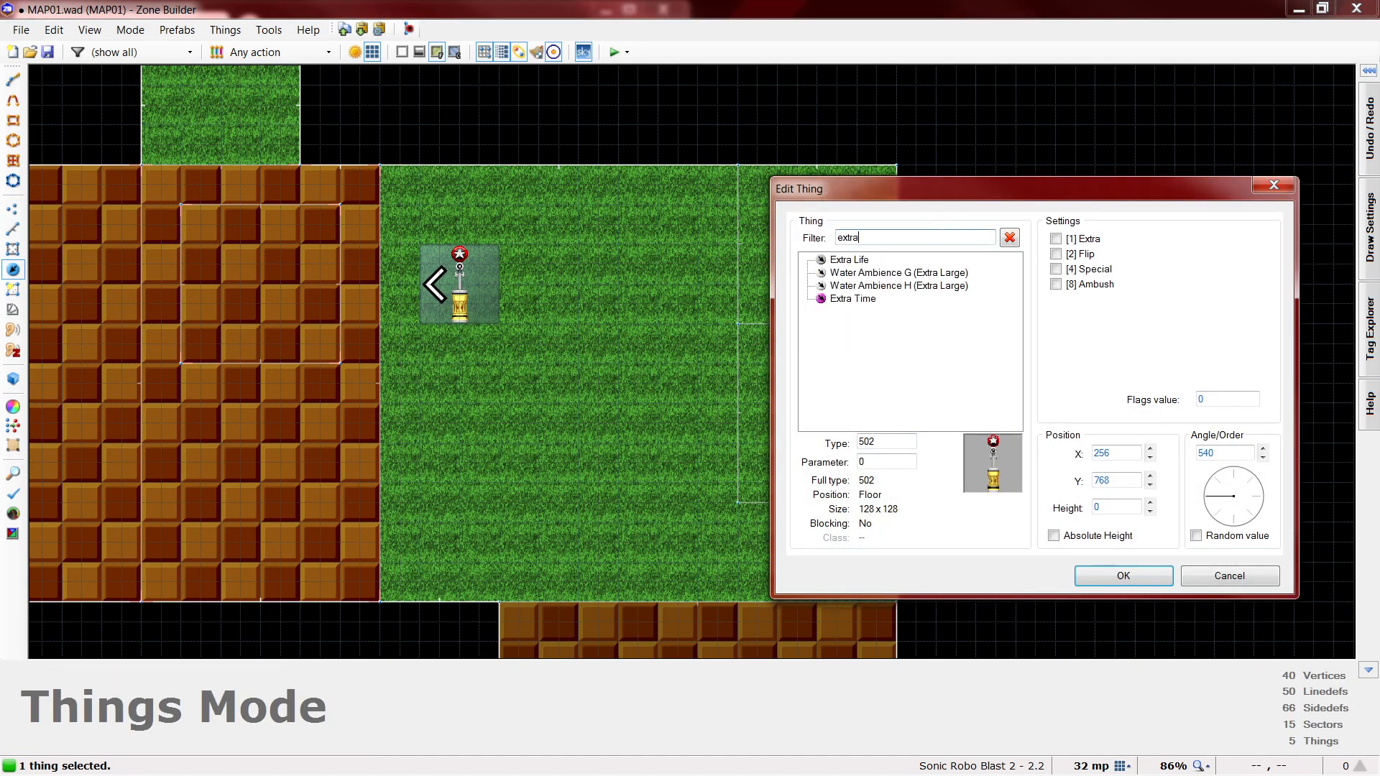
{"action": "left_click", "coordinate": [849, 260]}
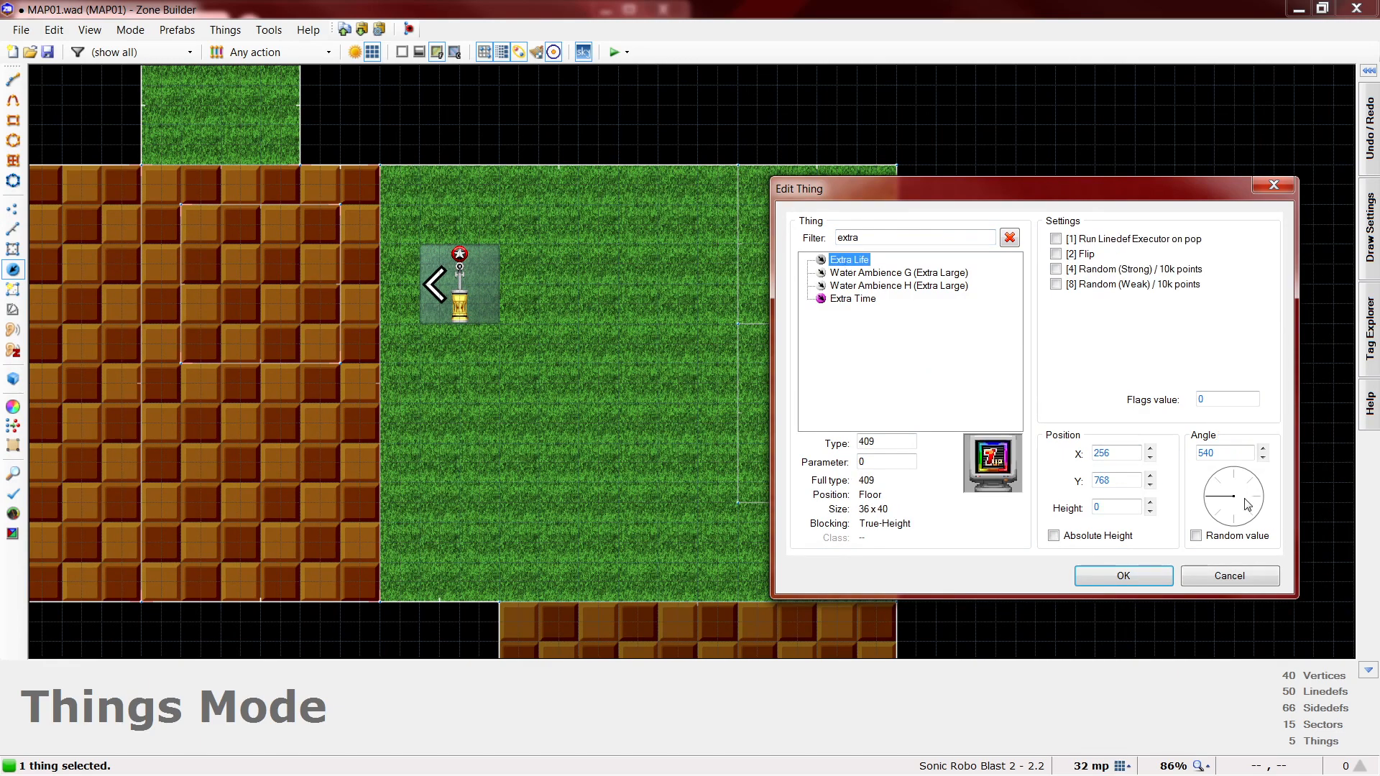
{"action": "left_click", "coordinate": [1139, 578]}
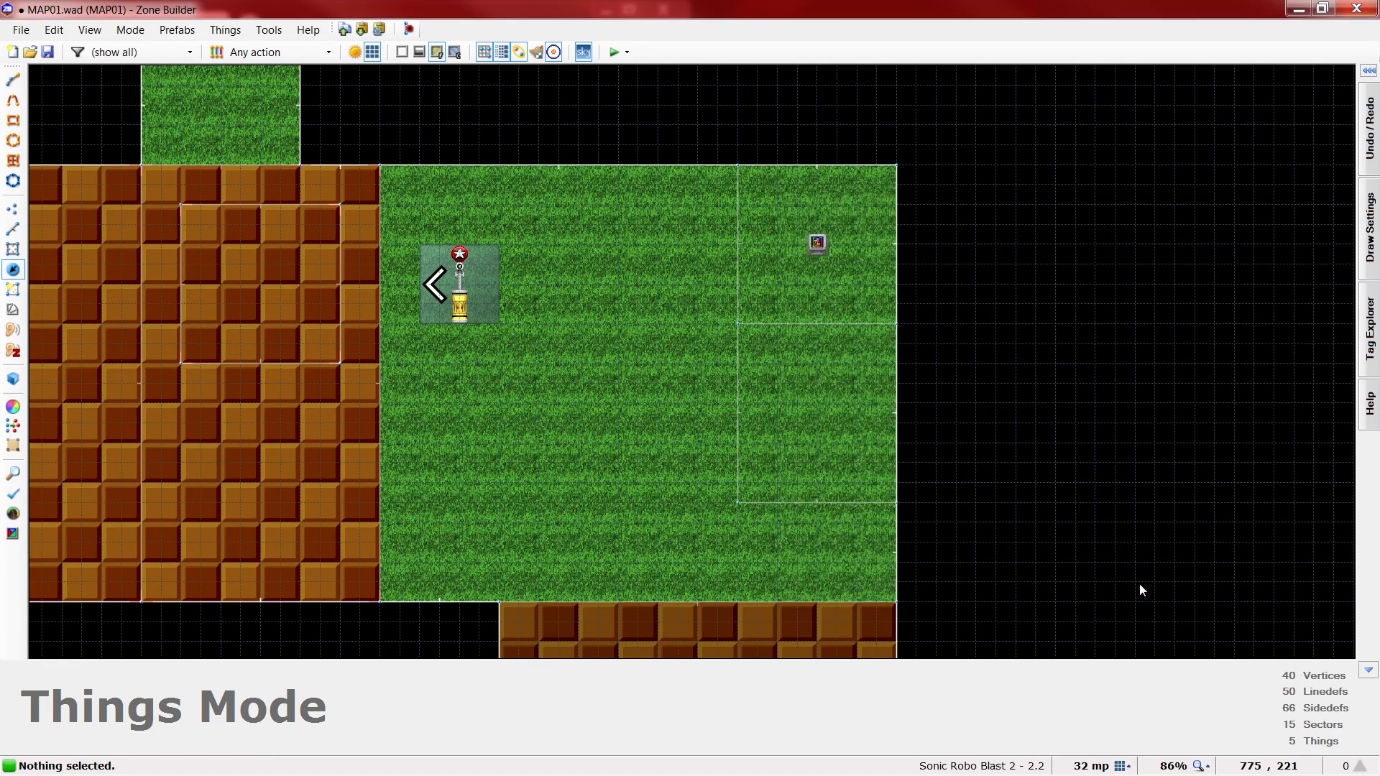
{"action": "key", "text": "q"}
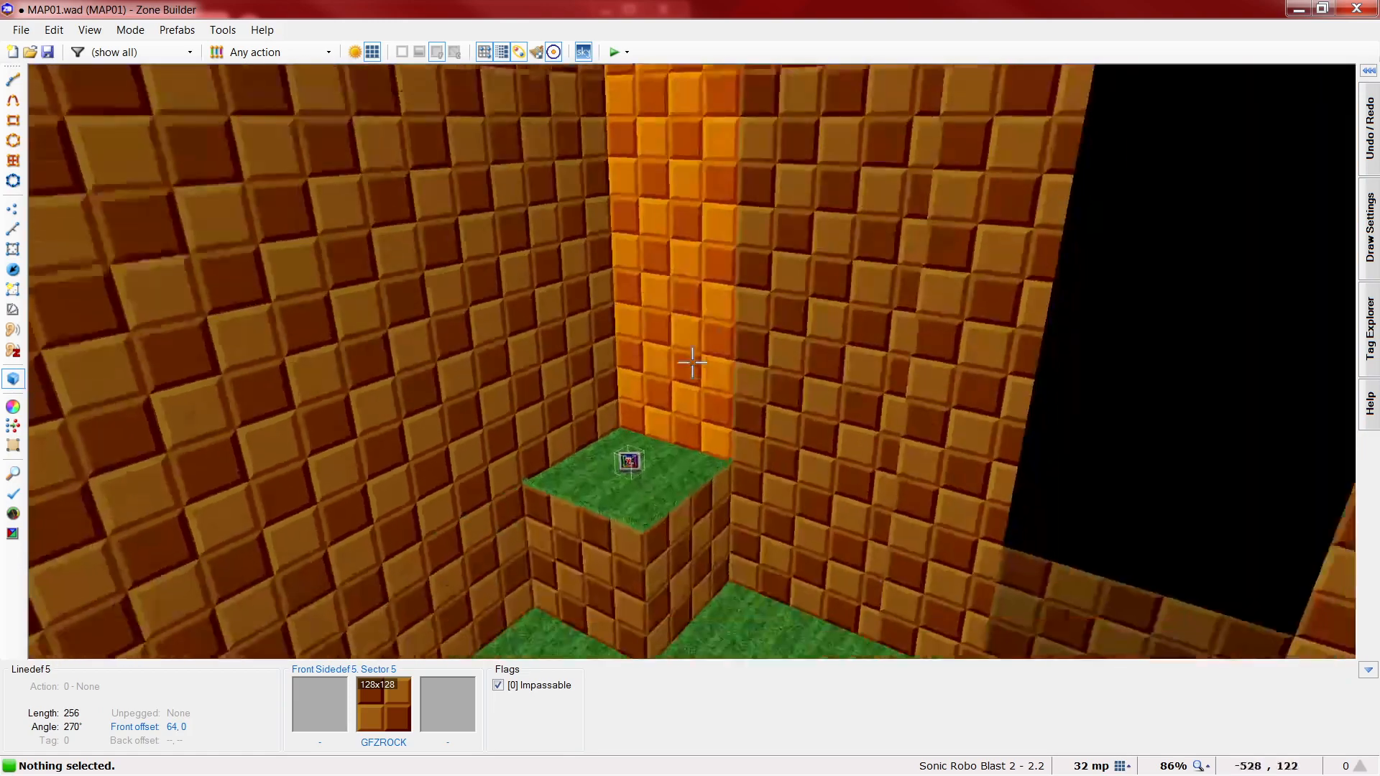
{"action": "key", "text": "d"}
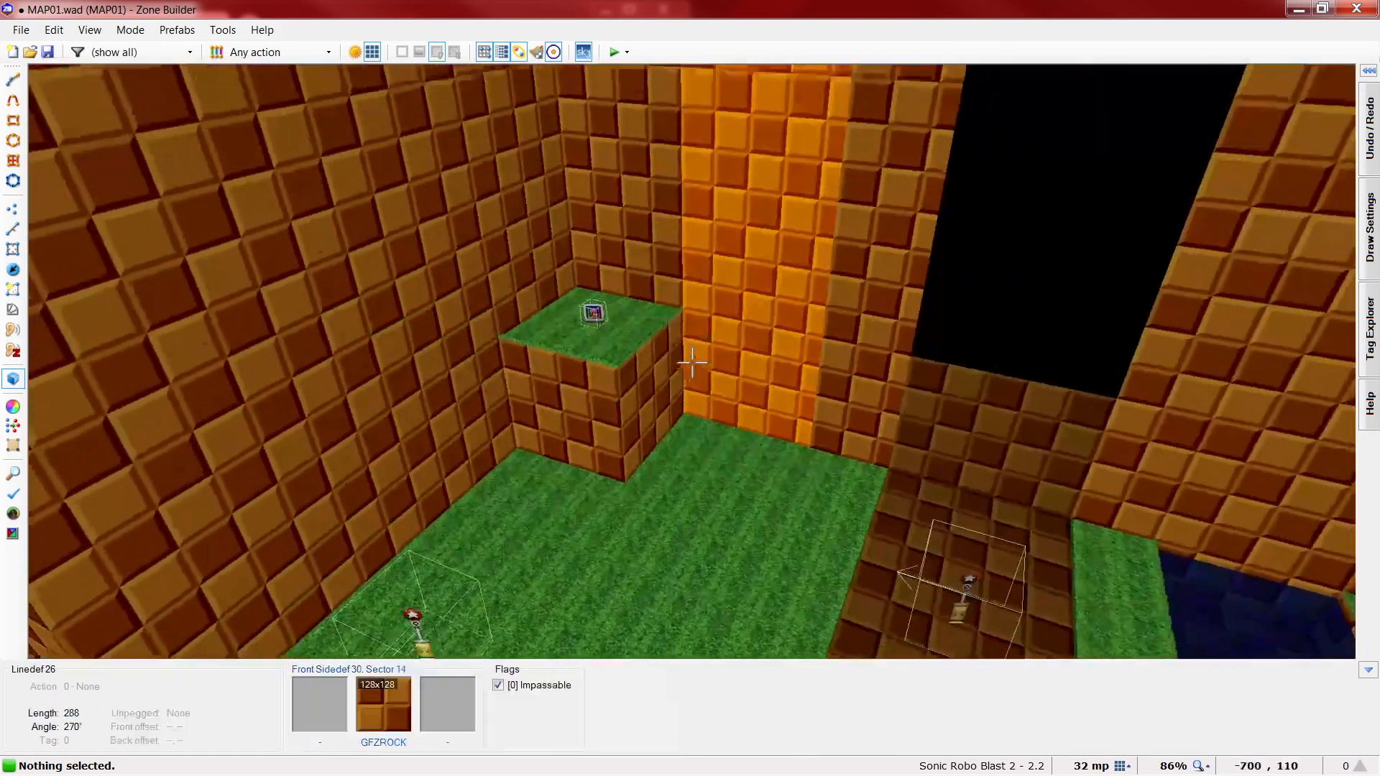
{"action": "key", "text": "e"}
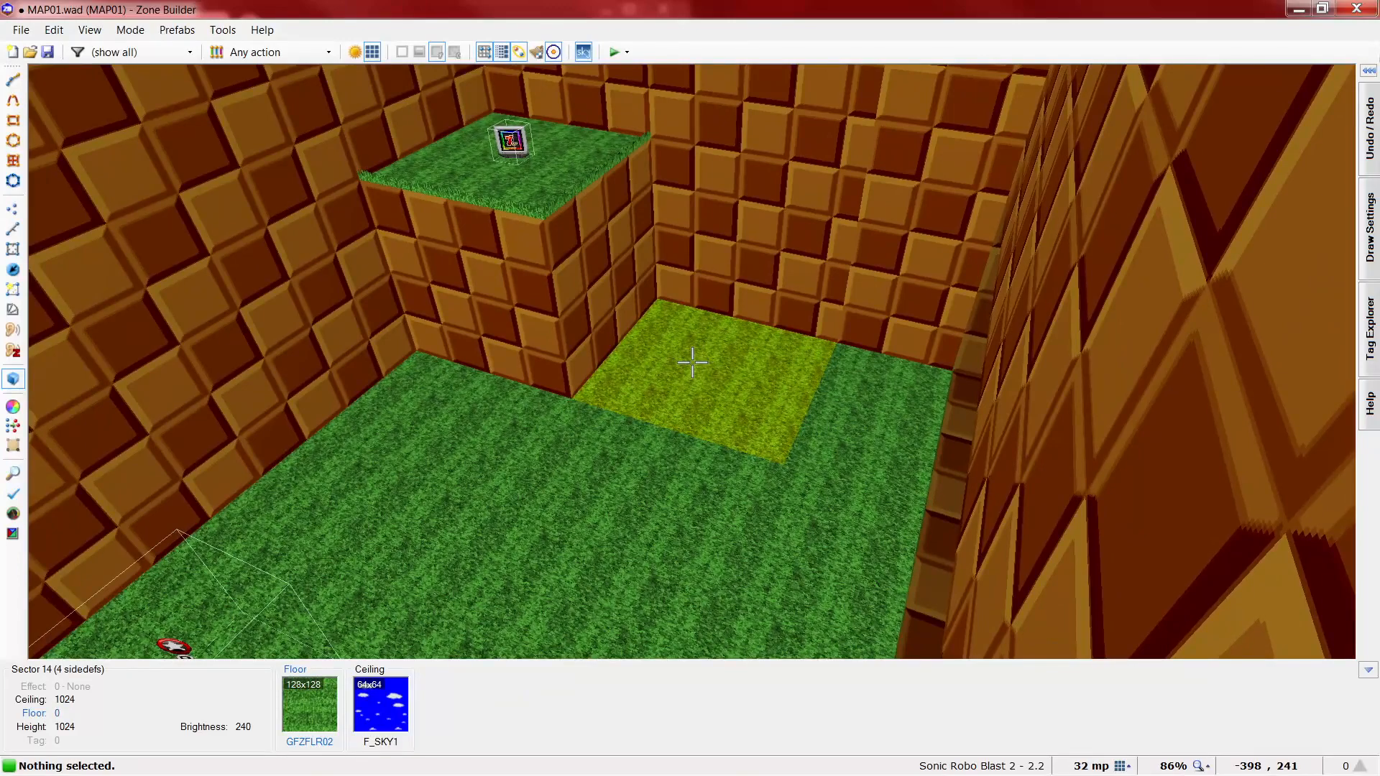
{"action": "key", "text": "w"}
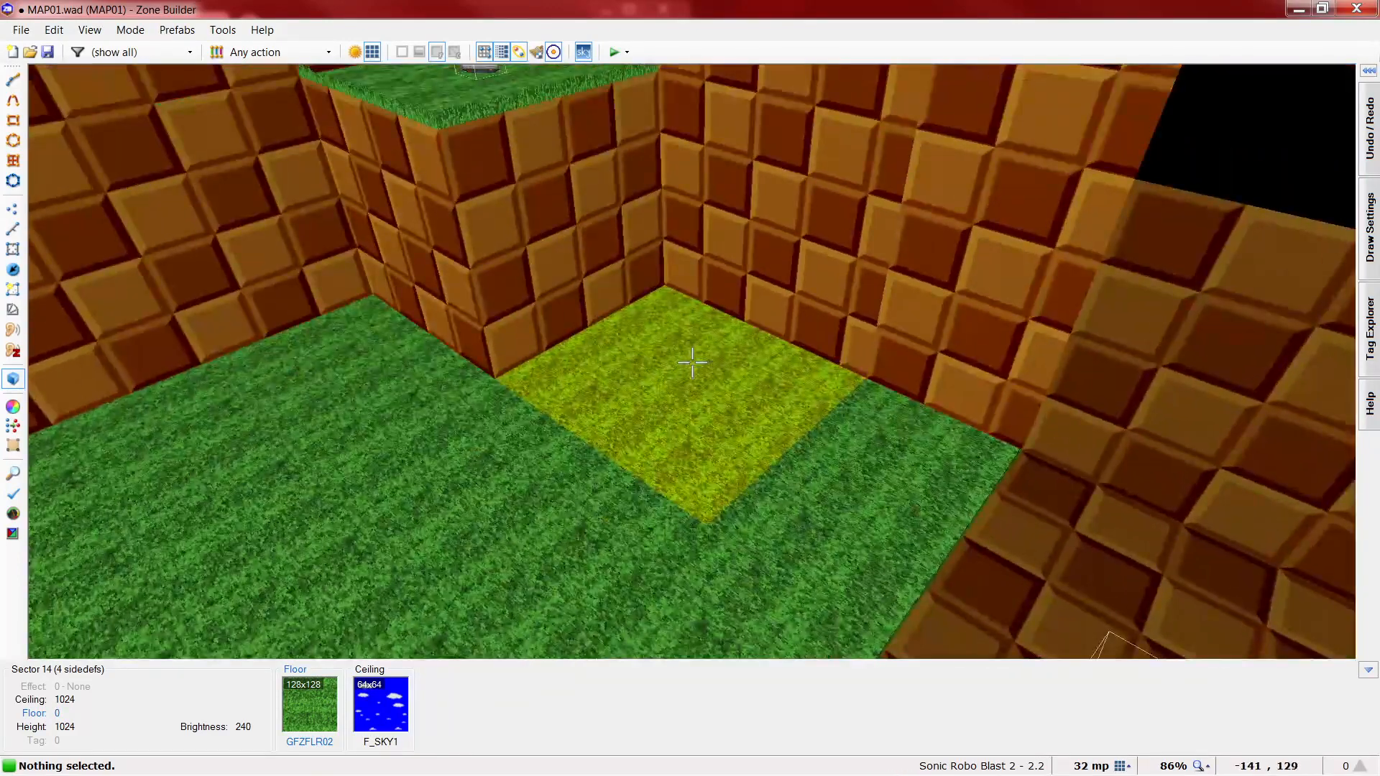
{"action": "key", "text": "q"}
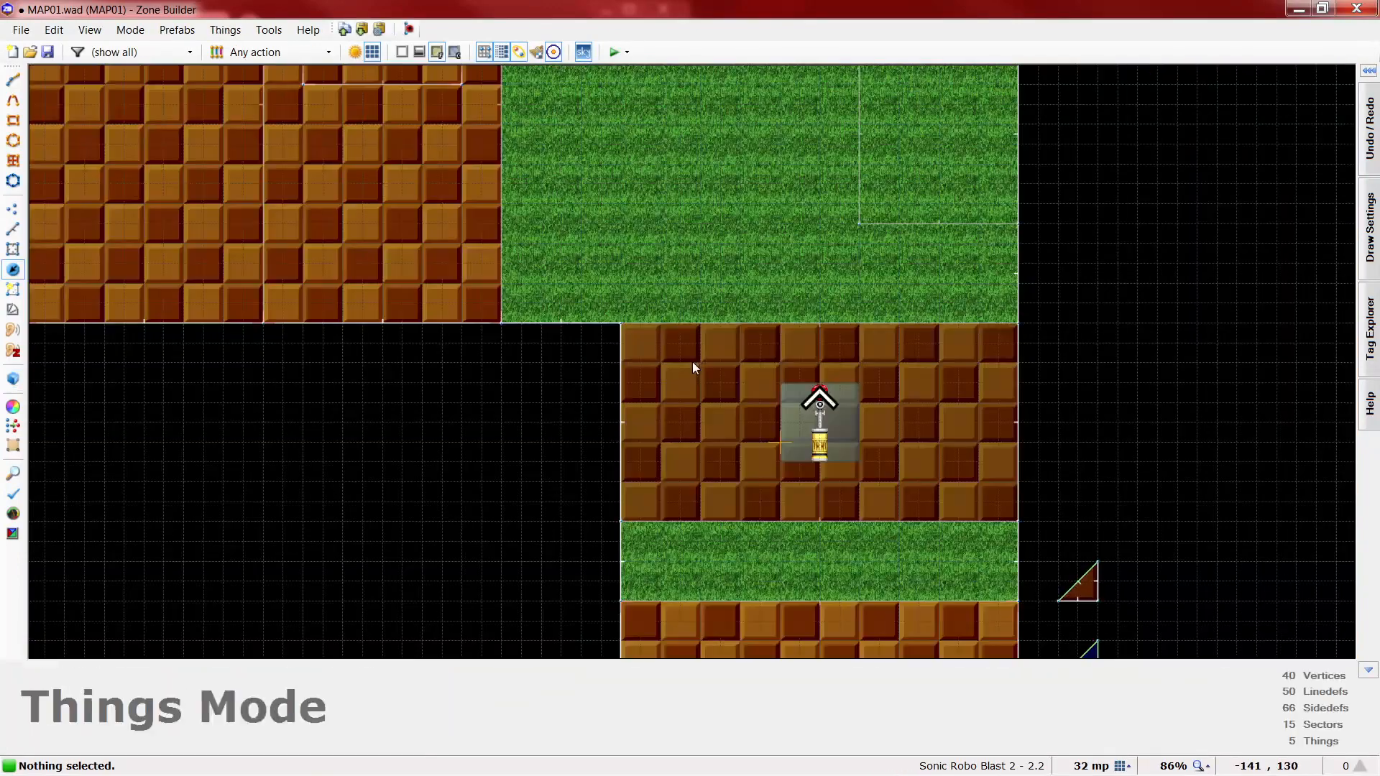
- Flip the south edge linedef of the sector below the platform, assign it action 700 Slope Frontside Floor, and return to the 3D view
{"action": "key", "text": "l"}
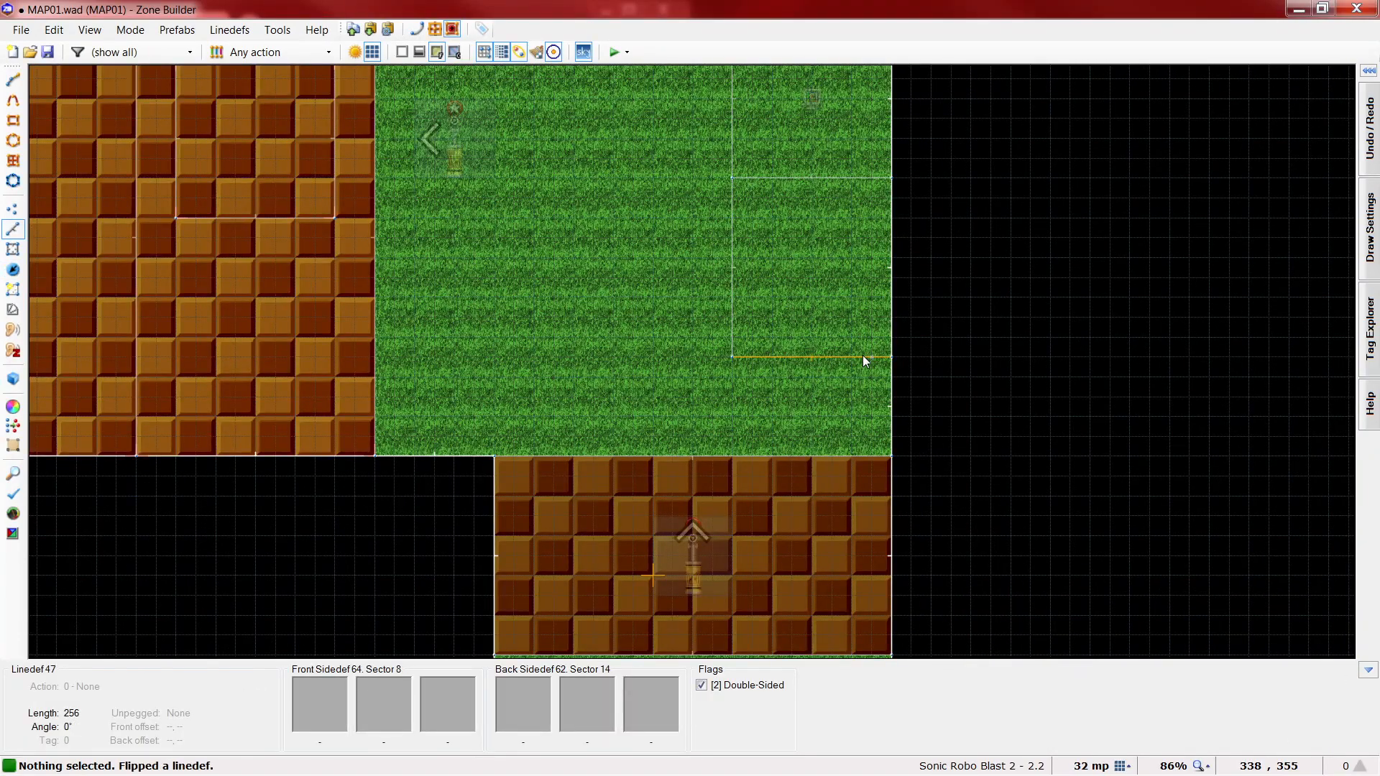
{"action": "right_click", "coordinate": [863, 355]}
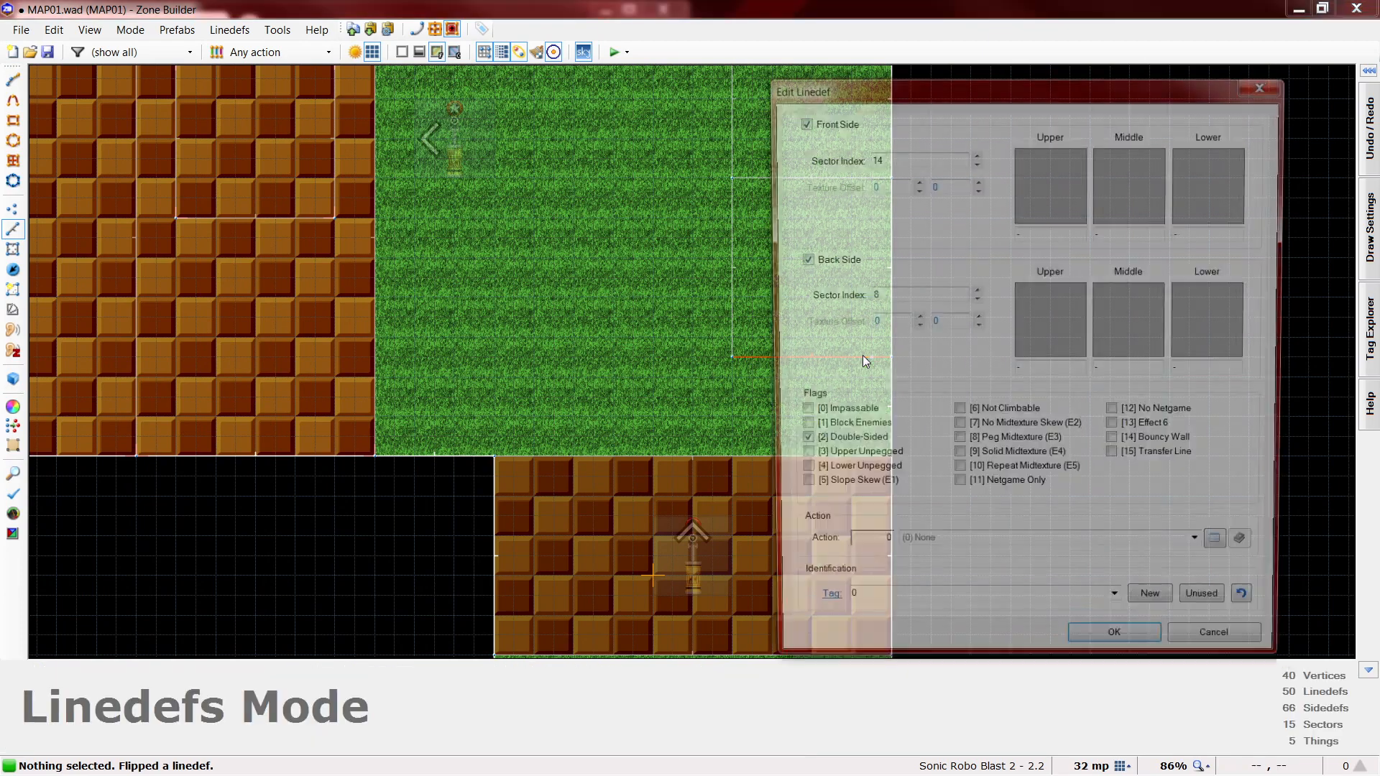
{"action": "left_click", "coordinate": [880, 552]}
{"action": "type", "text": "700"}
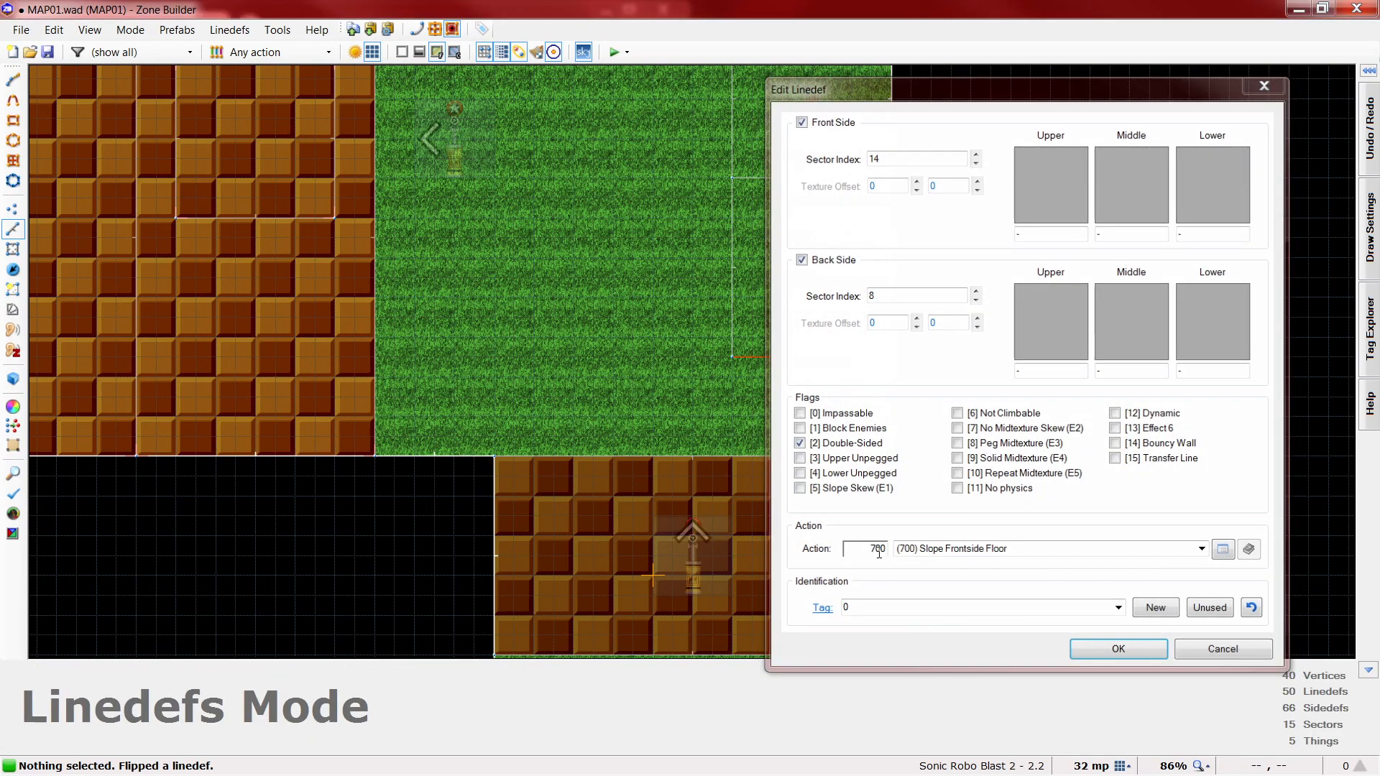
{"action": "key", "text": "Return"}
{"action": "key", "text": "q"}
{"action": "key", "text": "d"}
{"action": "key", "text": "d"}
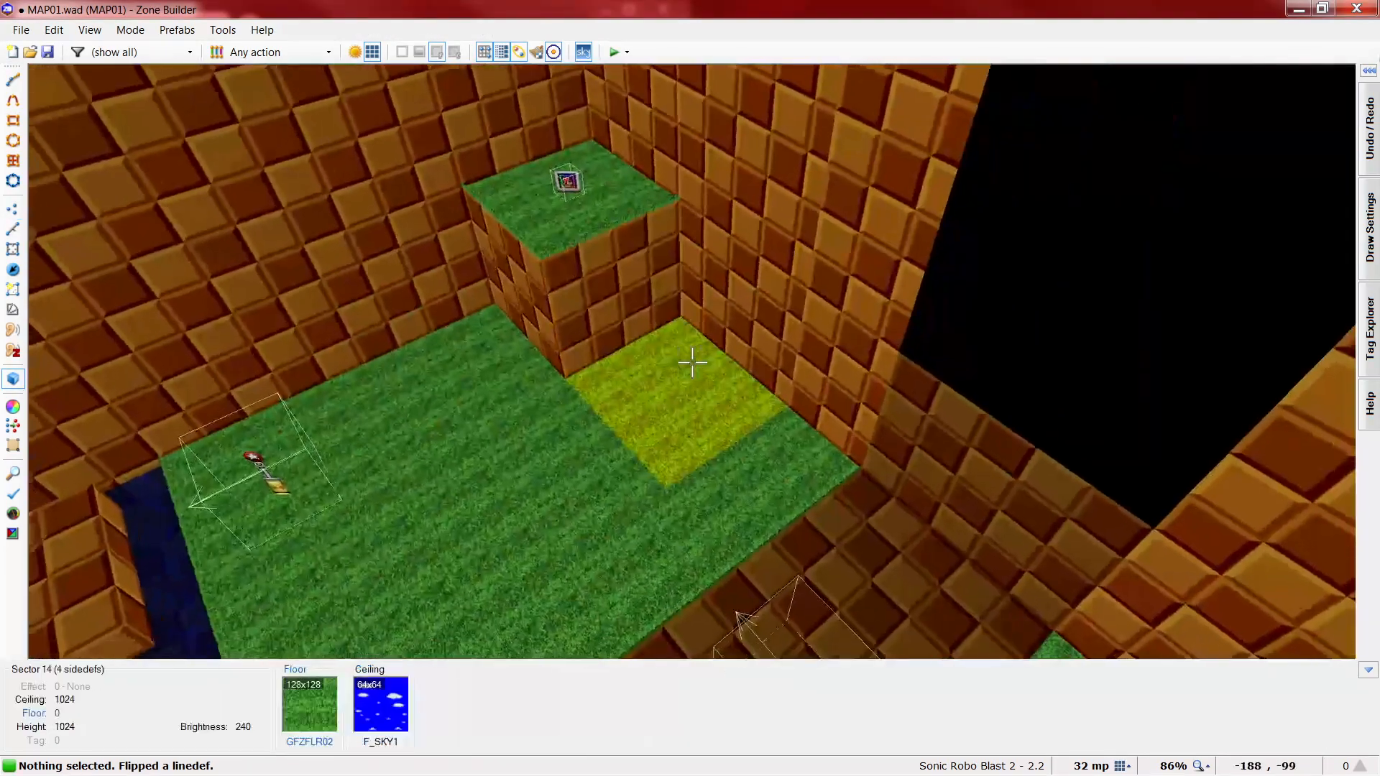
- Try raising the sloped sector's floor to 256 toward the platform's height, and undo the floor height changes
{"action": "scroll", "coordinate": [693, 363], "scroll_direction": "up", "scroll_amount": 20}
{"action": "scroll", "coordinate": [693, 363], "scroll_direction": "up", "scroll_amount": 11}
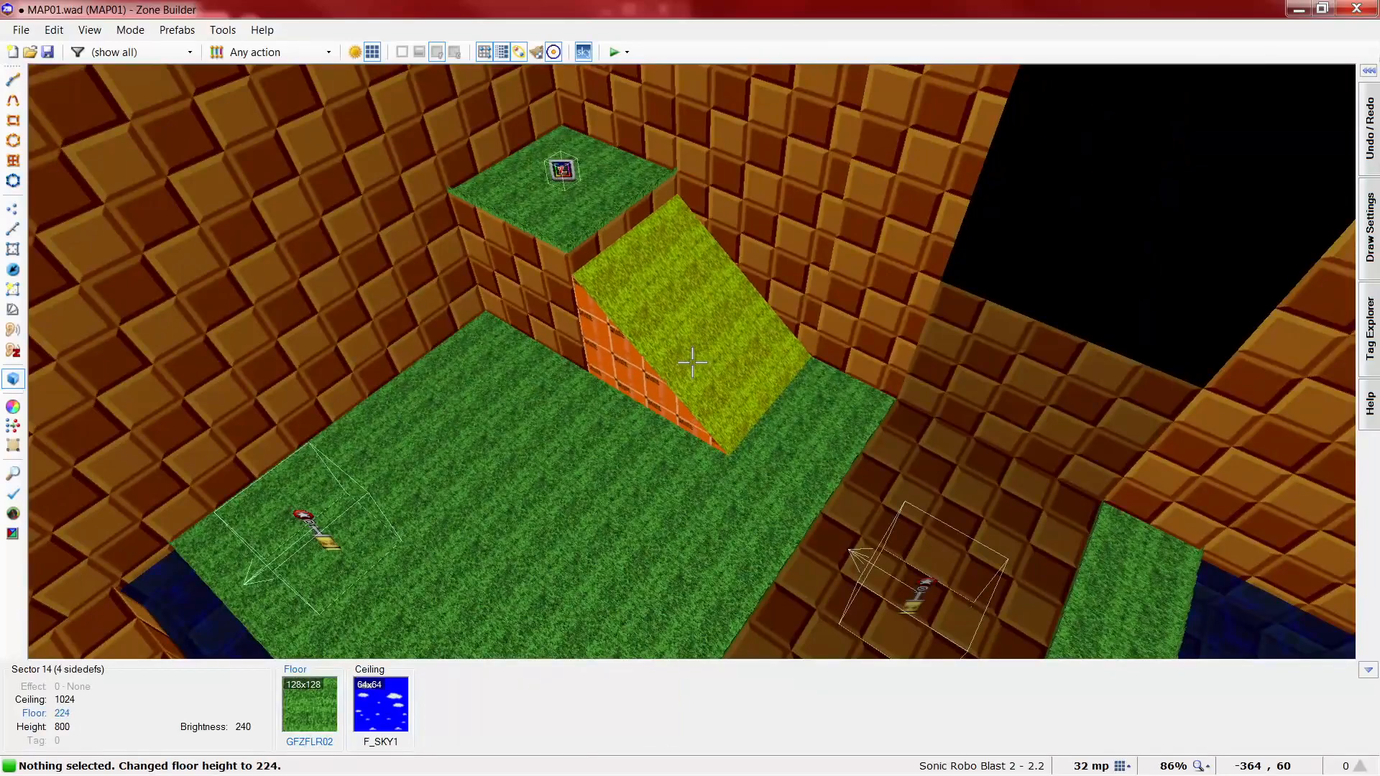
{"action": "key", "text": "e"}
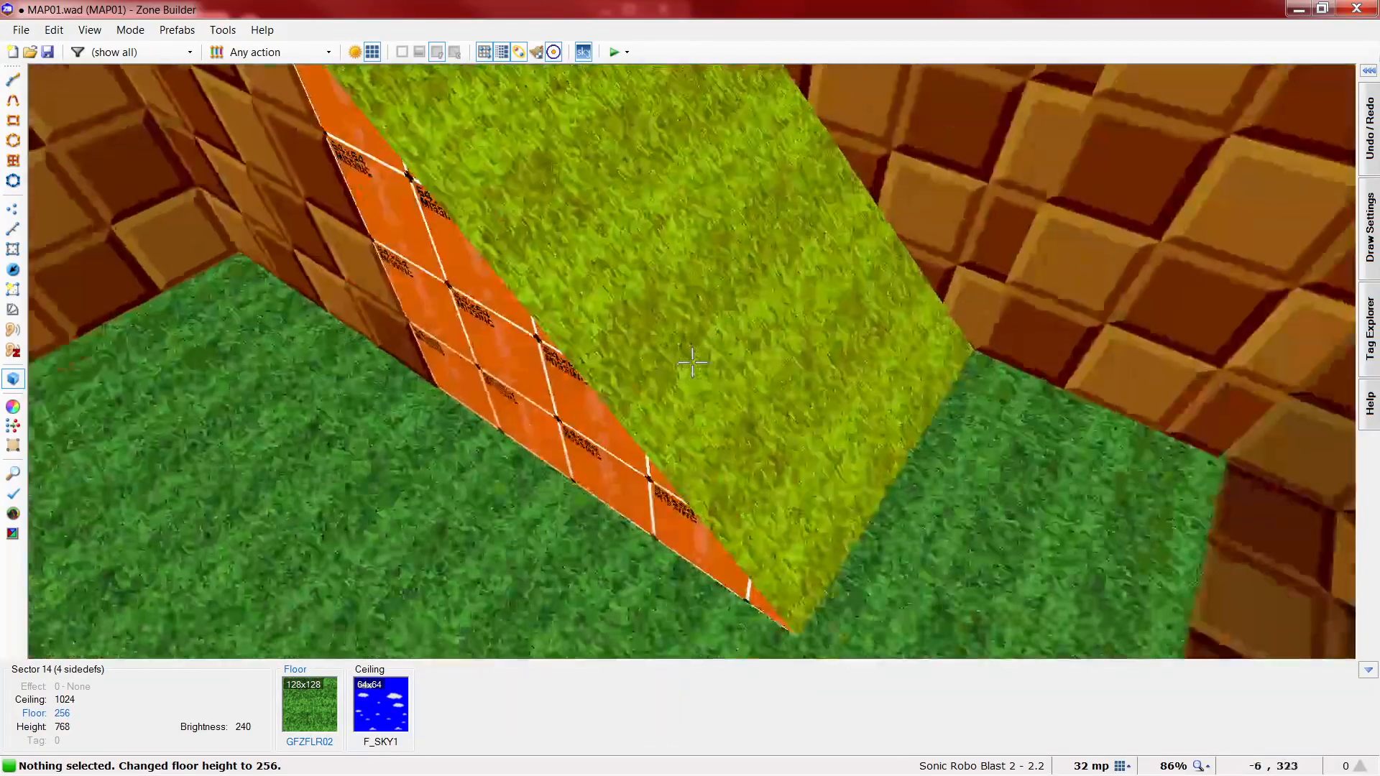
{"action": "key", "text": "d"}
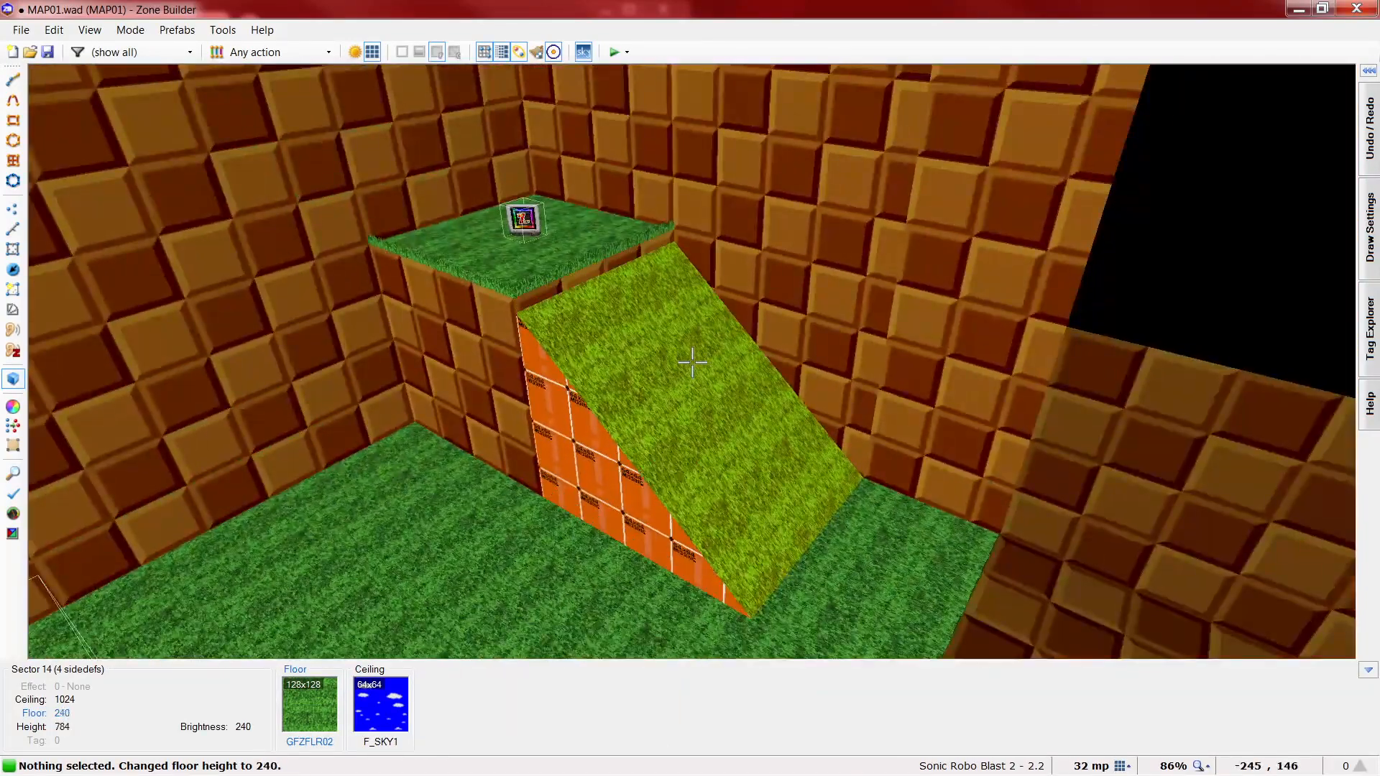
{"action": "key", "text": "ctrl+z"}
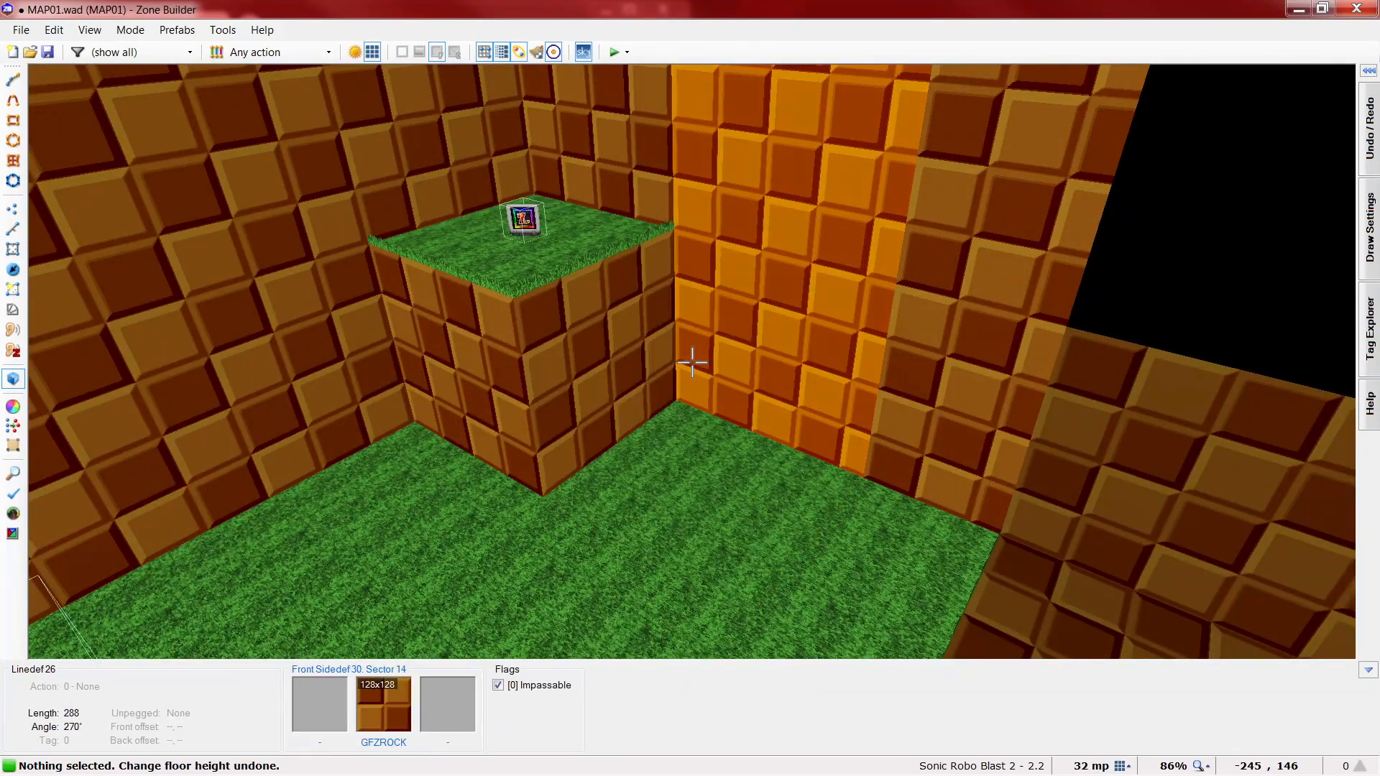
- Raise the floor of the sector below the Extra Life platform to 256, level with the platform
{"action": "scroll", "coordinate": [692, 363], "scroll_direction": "up", "scroll_amount": 12}
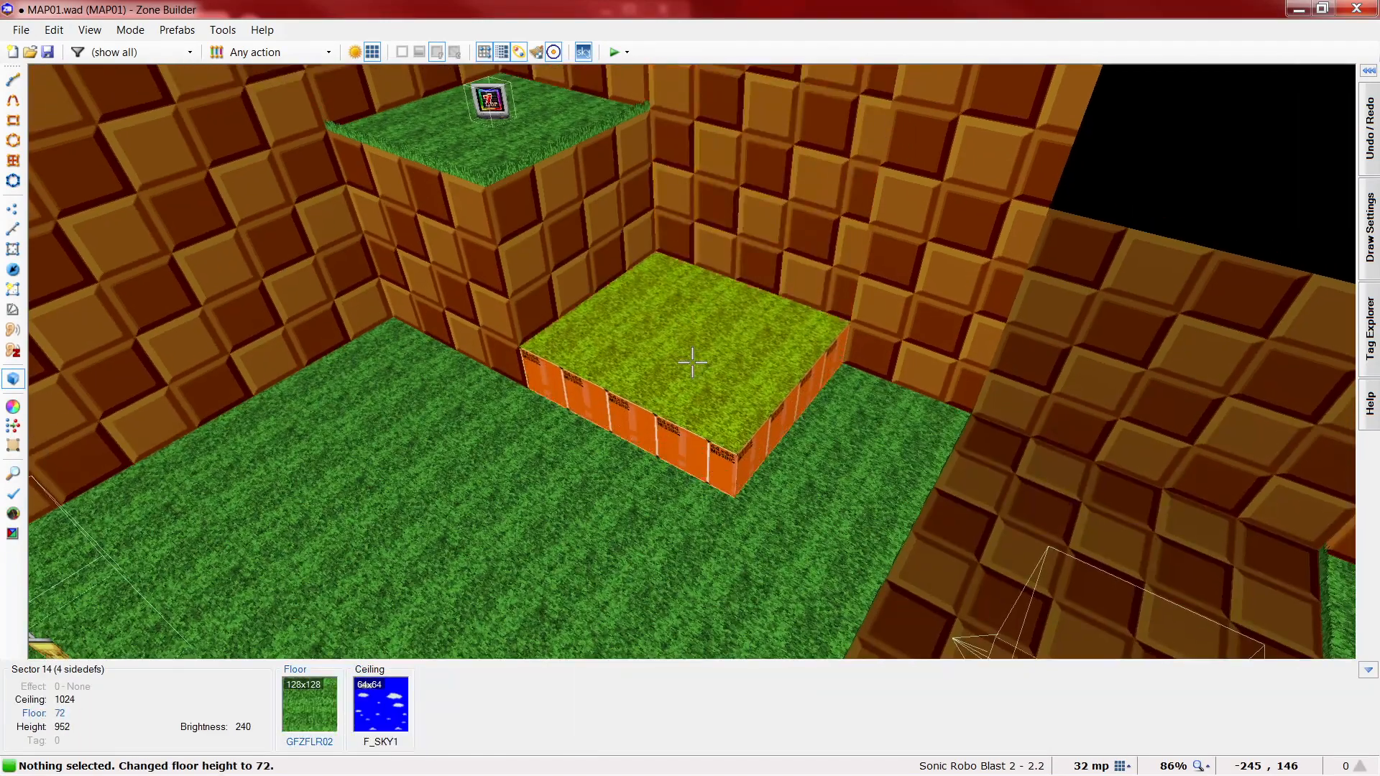
{"action": "scroll", "coordinate": [692, 363], "scroll_direction": "up", "scroll_amount": 4}
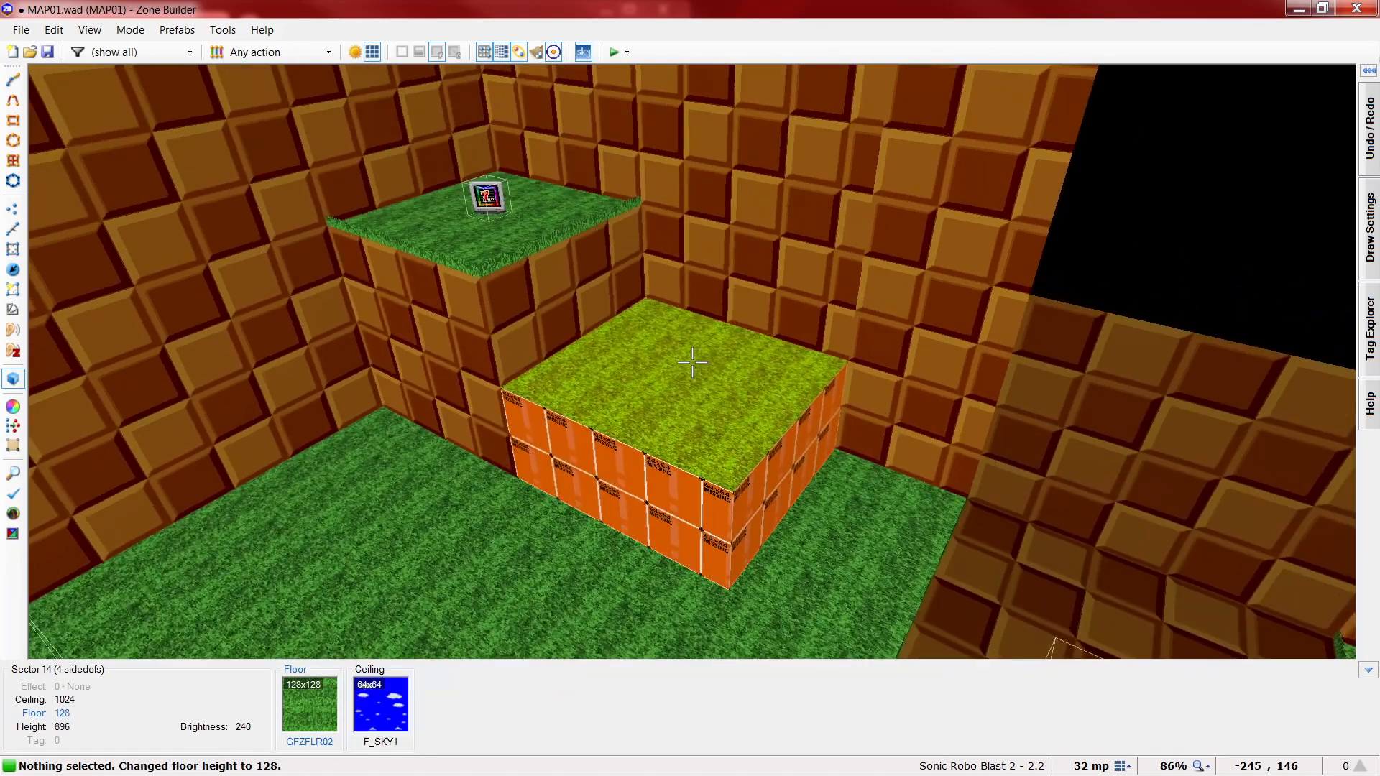
{"action": "scroll", "coordinate": [692, 363], "scroll_direction": "up", "scroll_amount": 13}
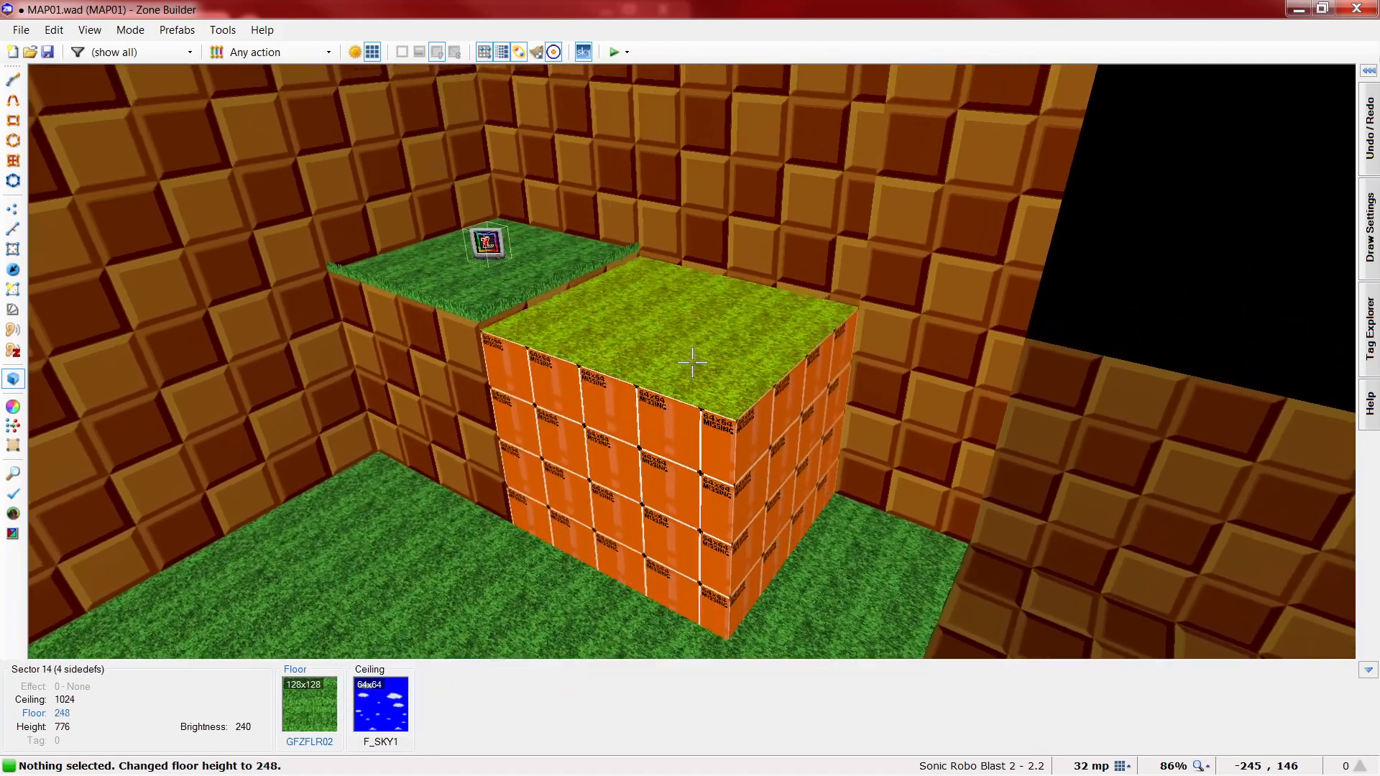
{"action": "key", "text": "e"}
{"action": "key", "text": "d"}
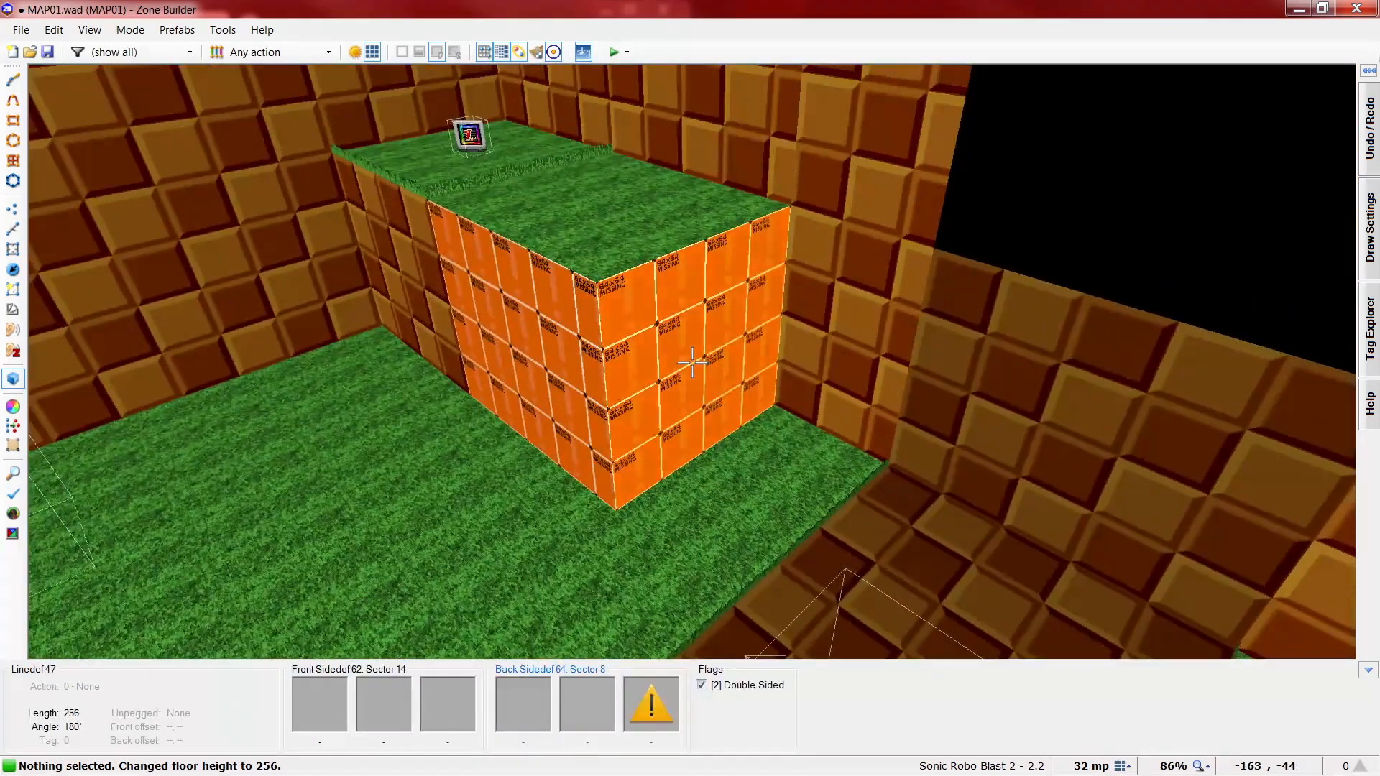
- Try toggling the slope on the raised block's surface, then undo the slope toggle
{"action": "key", "text": "s"}
{"action": "key", "text": "ctrl+z"}
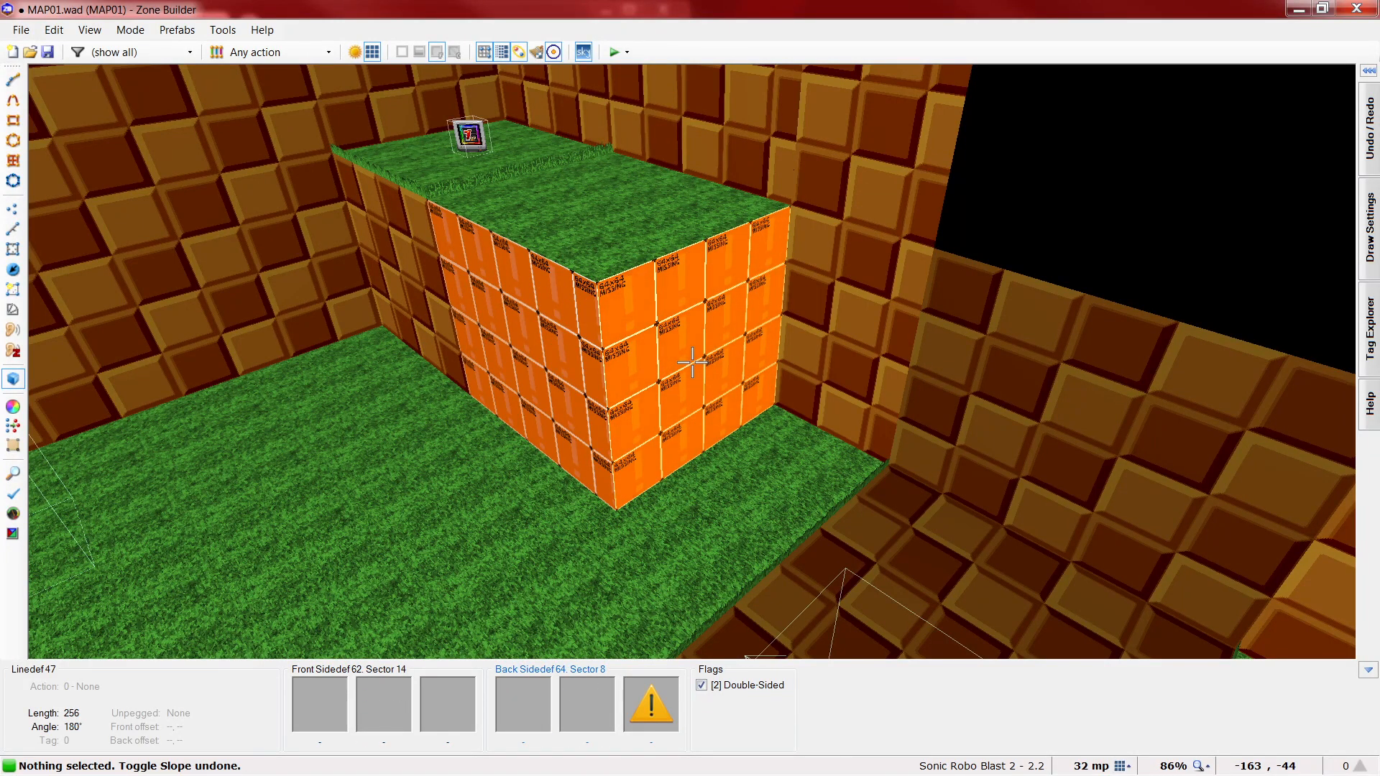
{"action": "key", "text": "alt+s"}
{"action": "key", "text": "d"}
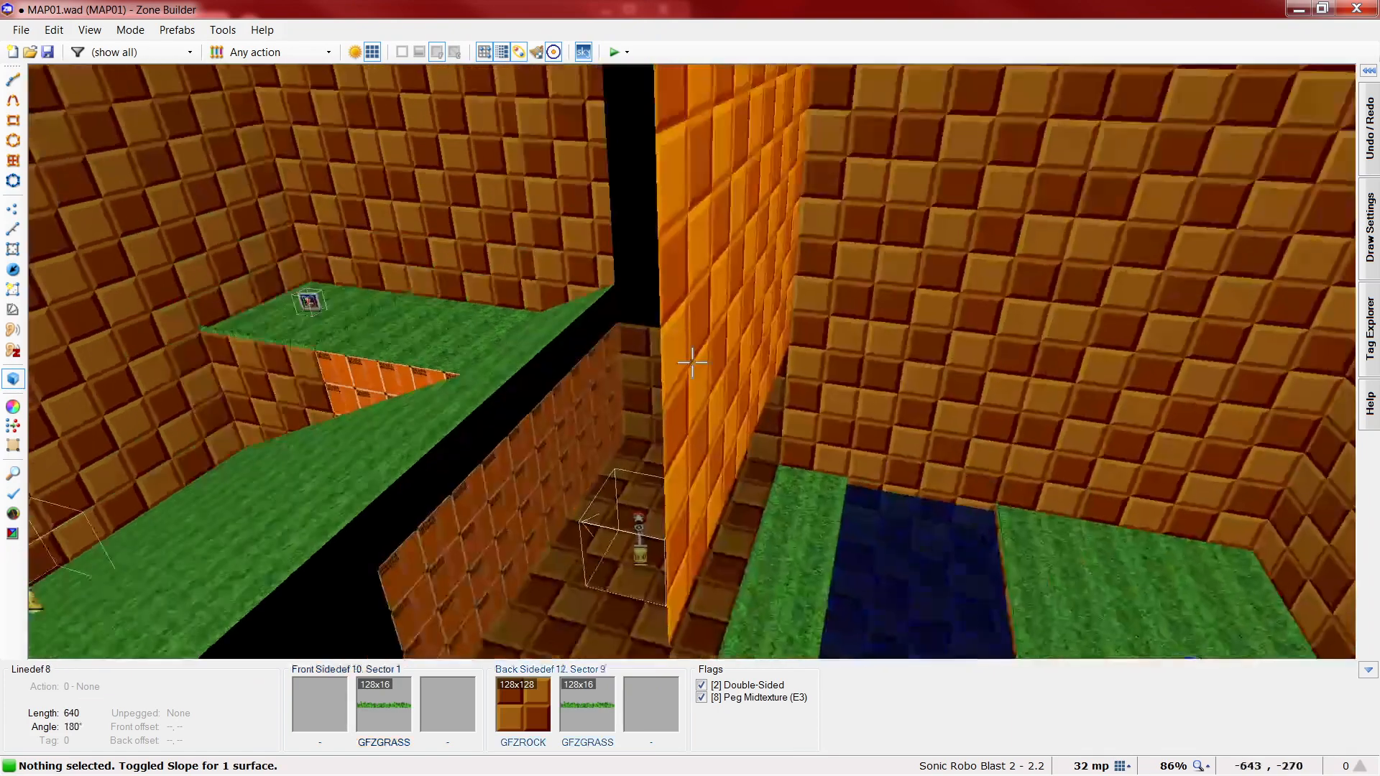
{"action": "key", "text": "Tab"}
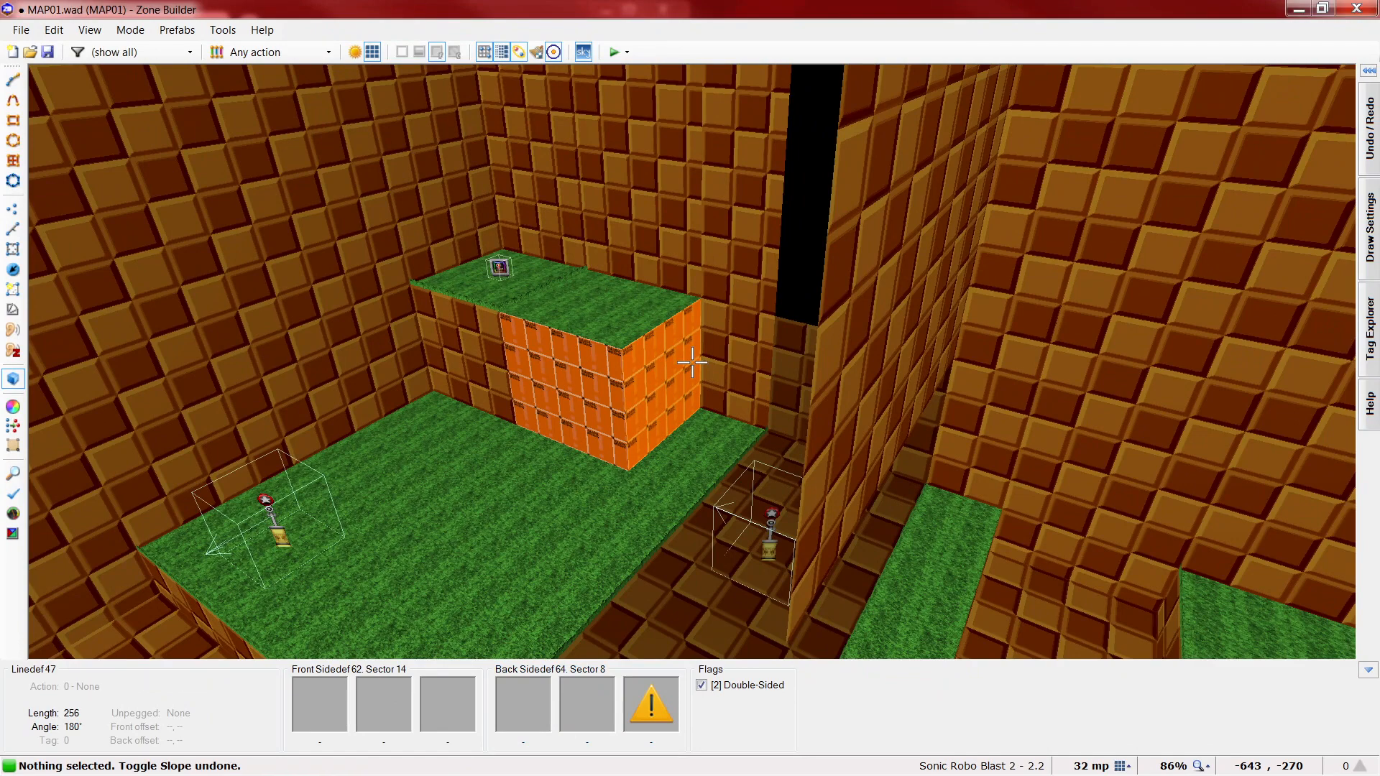
{"action": "key", "text": "Tab"}
{"action": "key", "text": "w"}
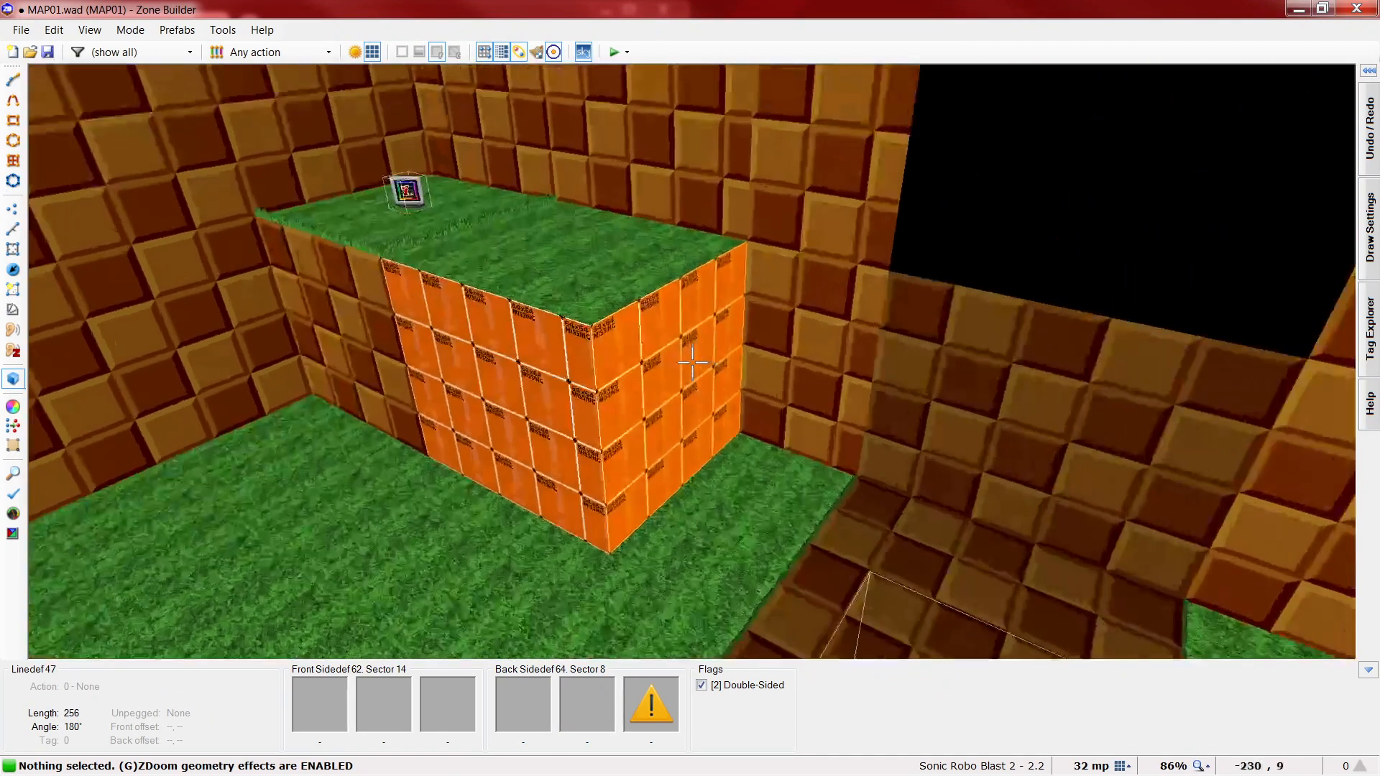
- Assign action 700 Slope Frontside Floor to the south edge linedef of the raised sector
{"action": "key", "text": "w"}
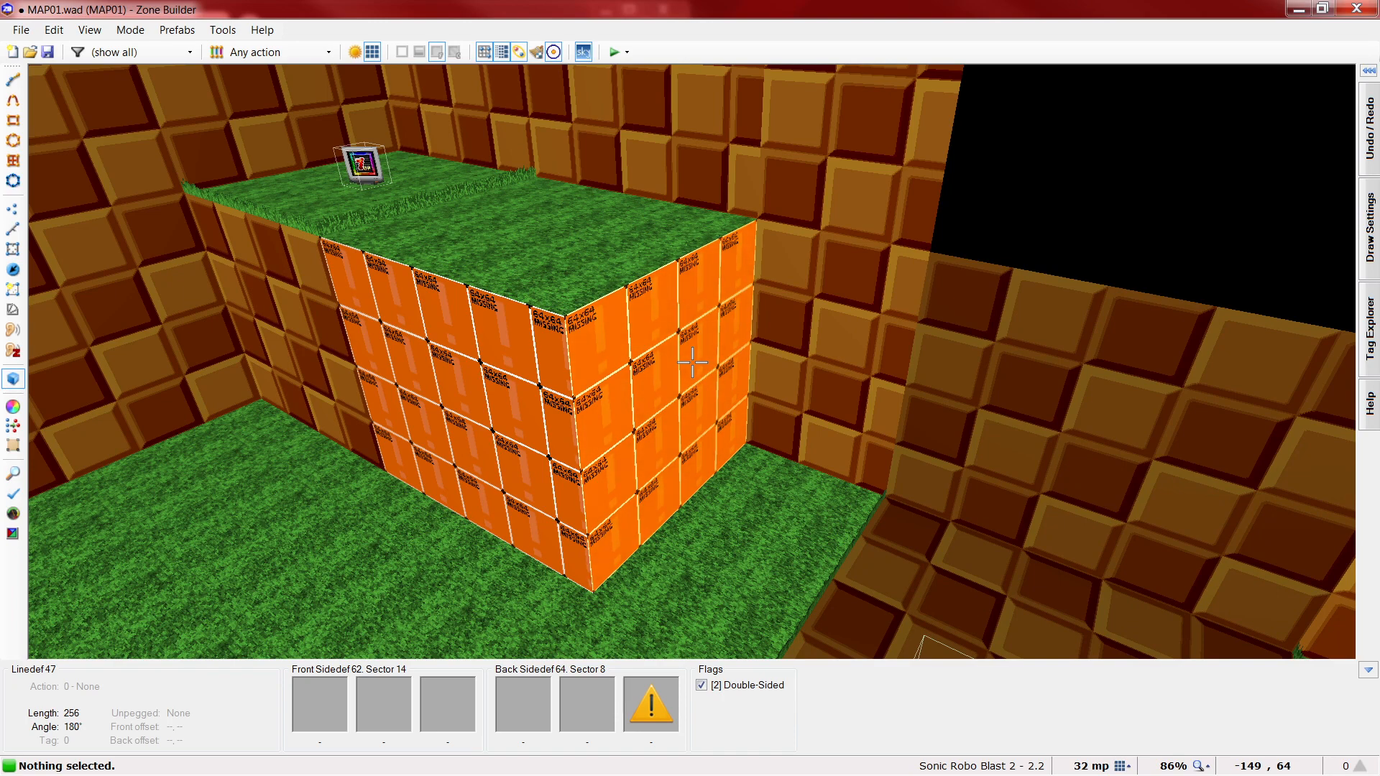
{"action": "key", "text": "w"}
{"action": "scroll", "coordinate": [695, 452], "scroll_direction": "down", "scroll_amount": 4}
{"action": "scroll", "coordinate": [813, 229], "scroll_direction": "up", "scroll_amount": 5}
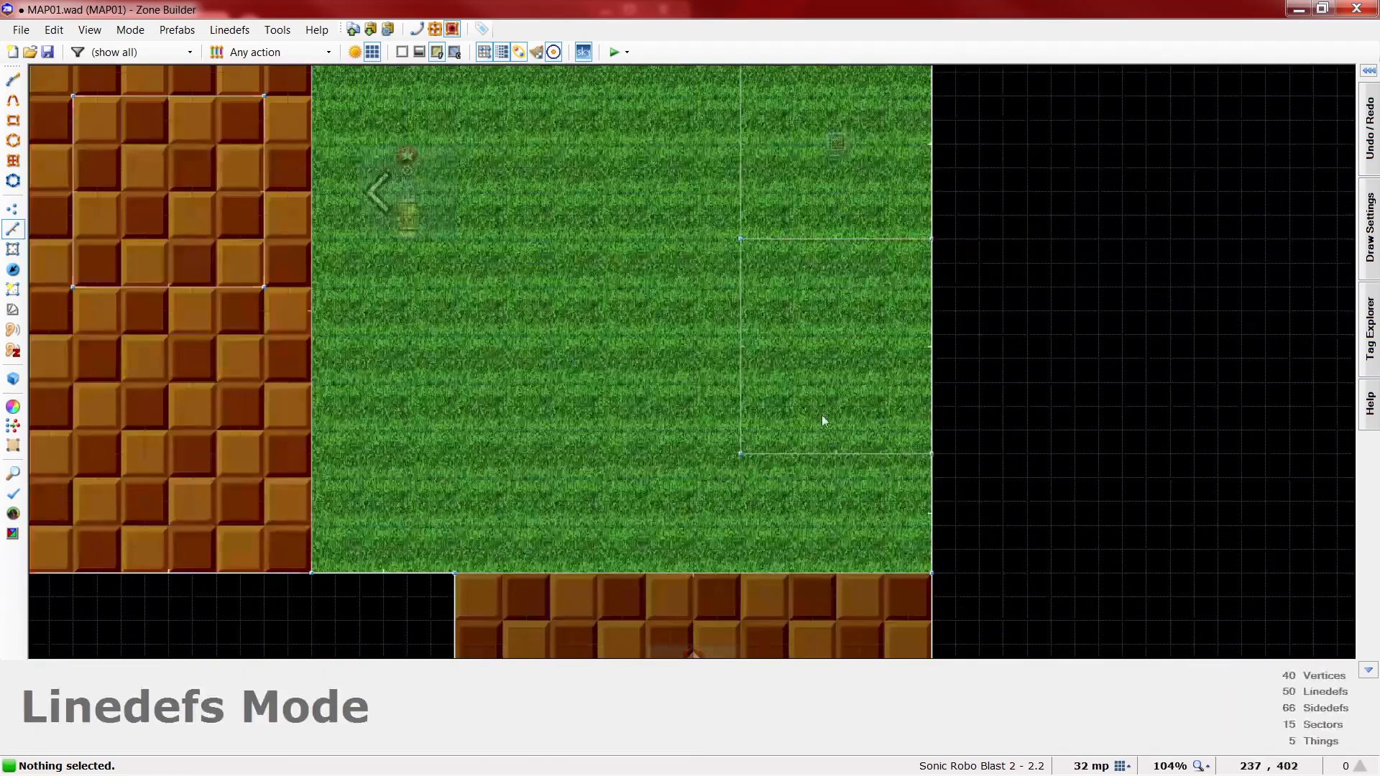
{"action": "scroll", "coordinate": [754, 404], "scroll_direction": "down", "scroll_amount": 1}
{"action": "key", "text": "w"}
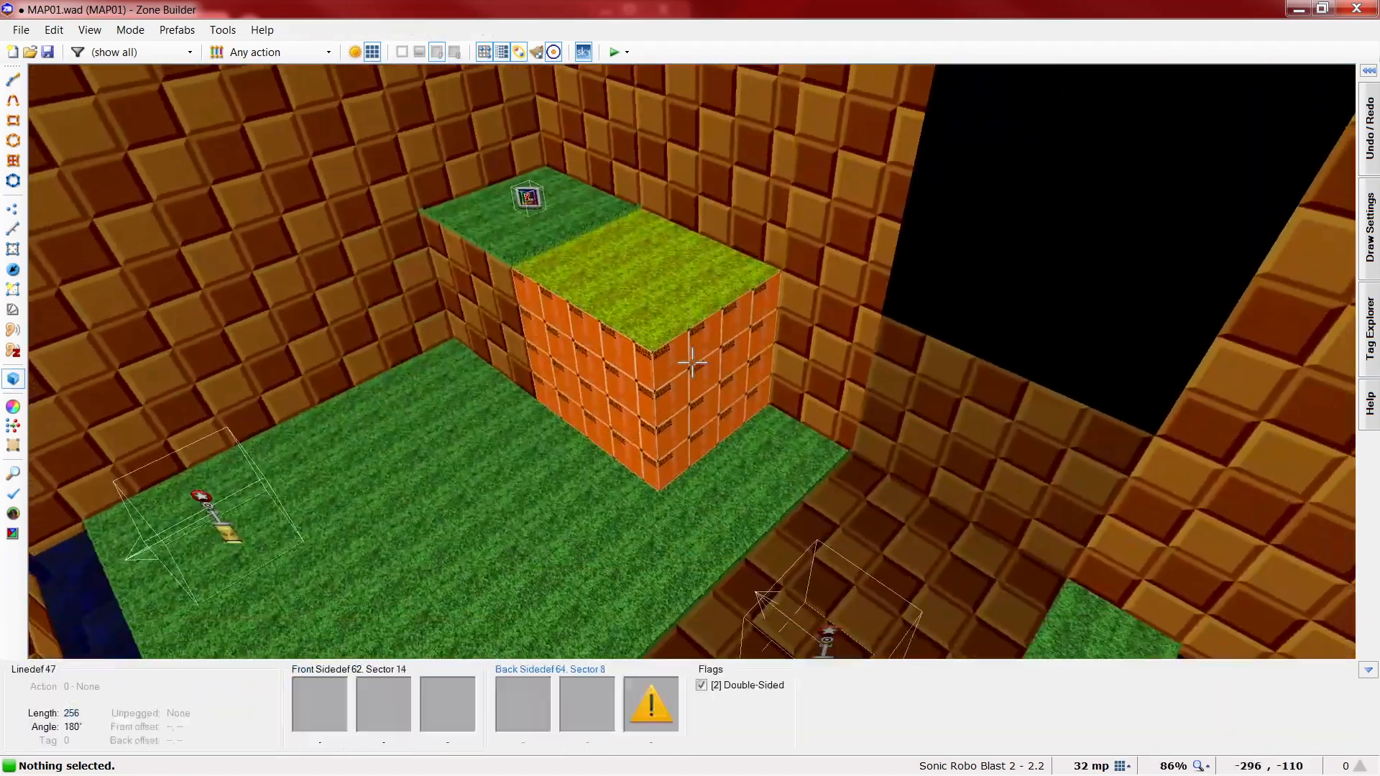
{"action": "right_click", "coordinate": [692, 363]}
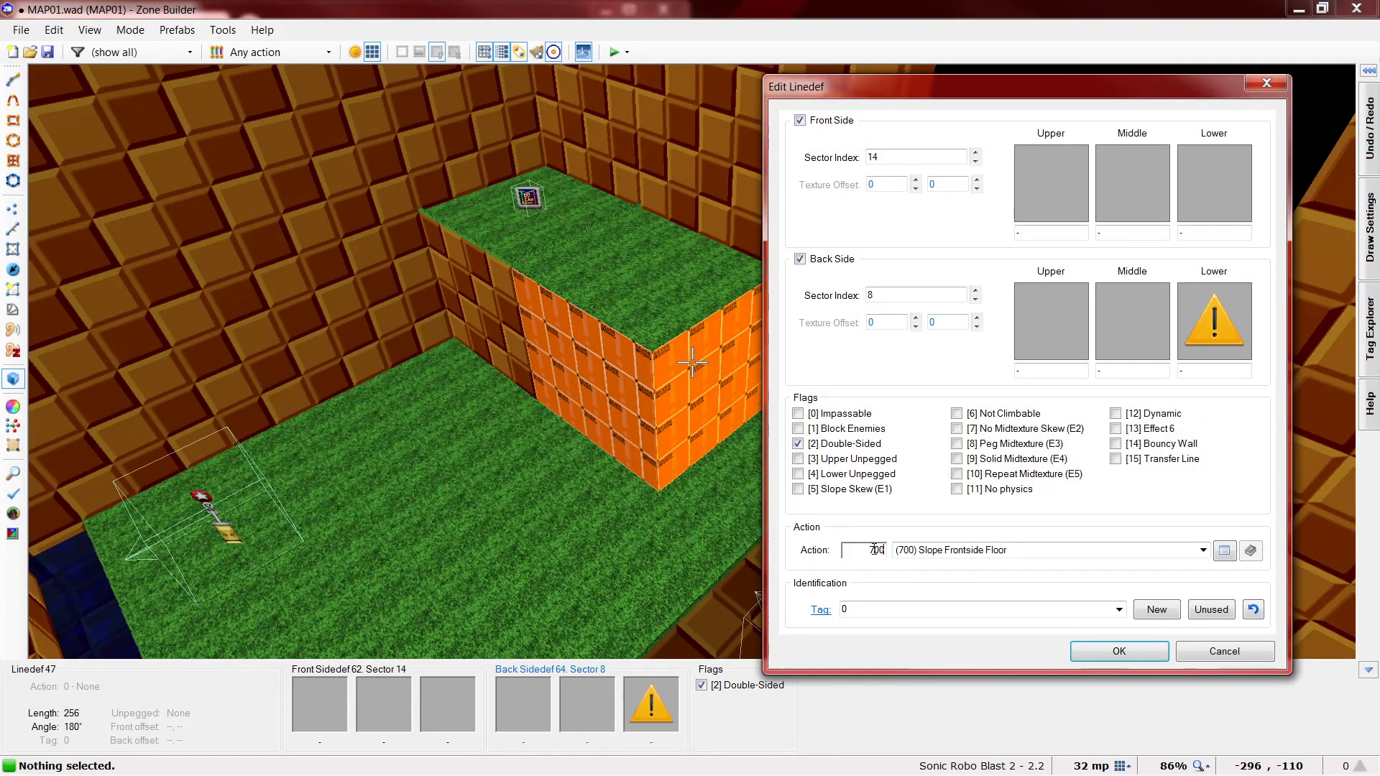
{"action": "left_click", "coordinate": [1225, 551]}
{"action": "left_click_drag", "start_coordinate": [1191, 323], "coordinate": [1192, 448]}
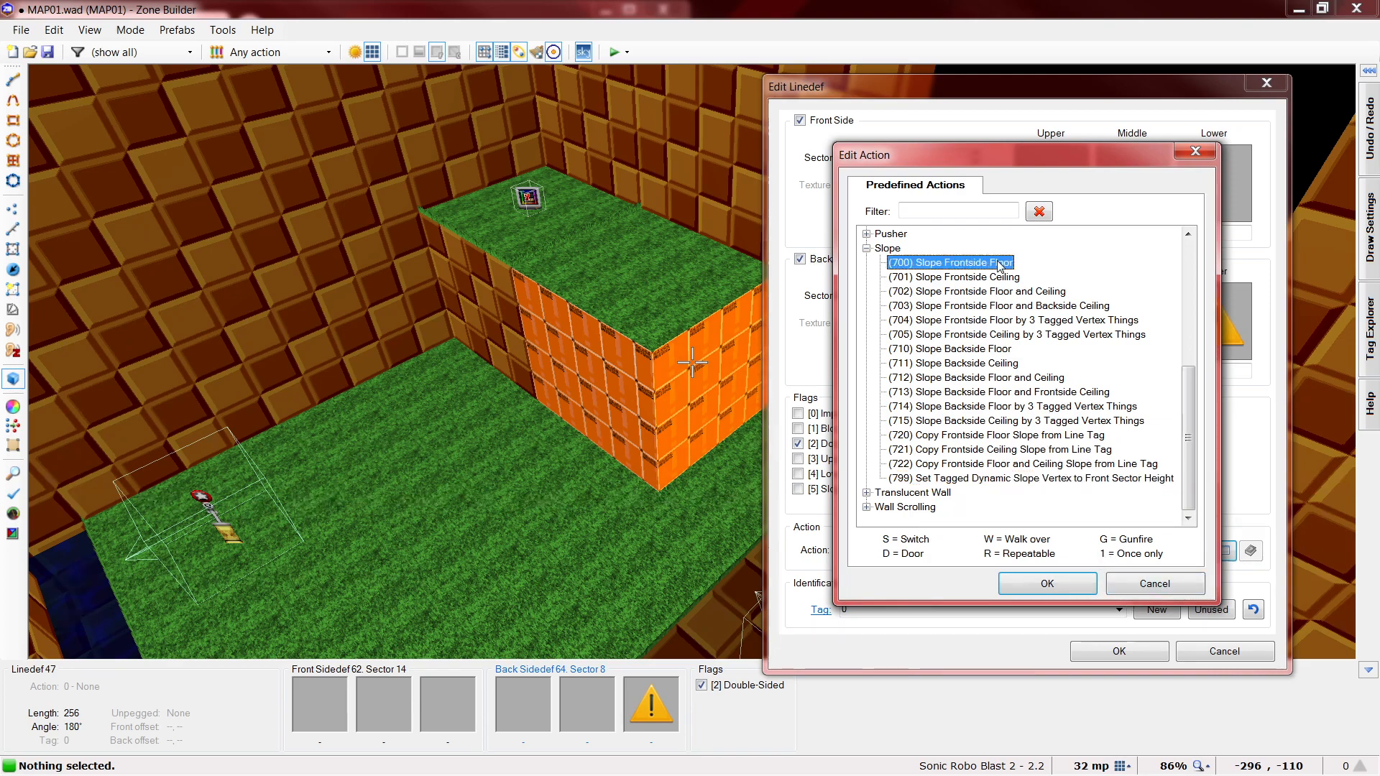
{"action": "left_click", "coordinate": [1081, 582]}
{"action": "left_click", "coordinate": [1096, 650]}
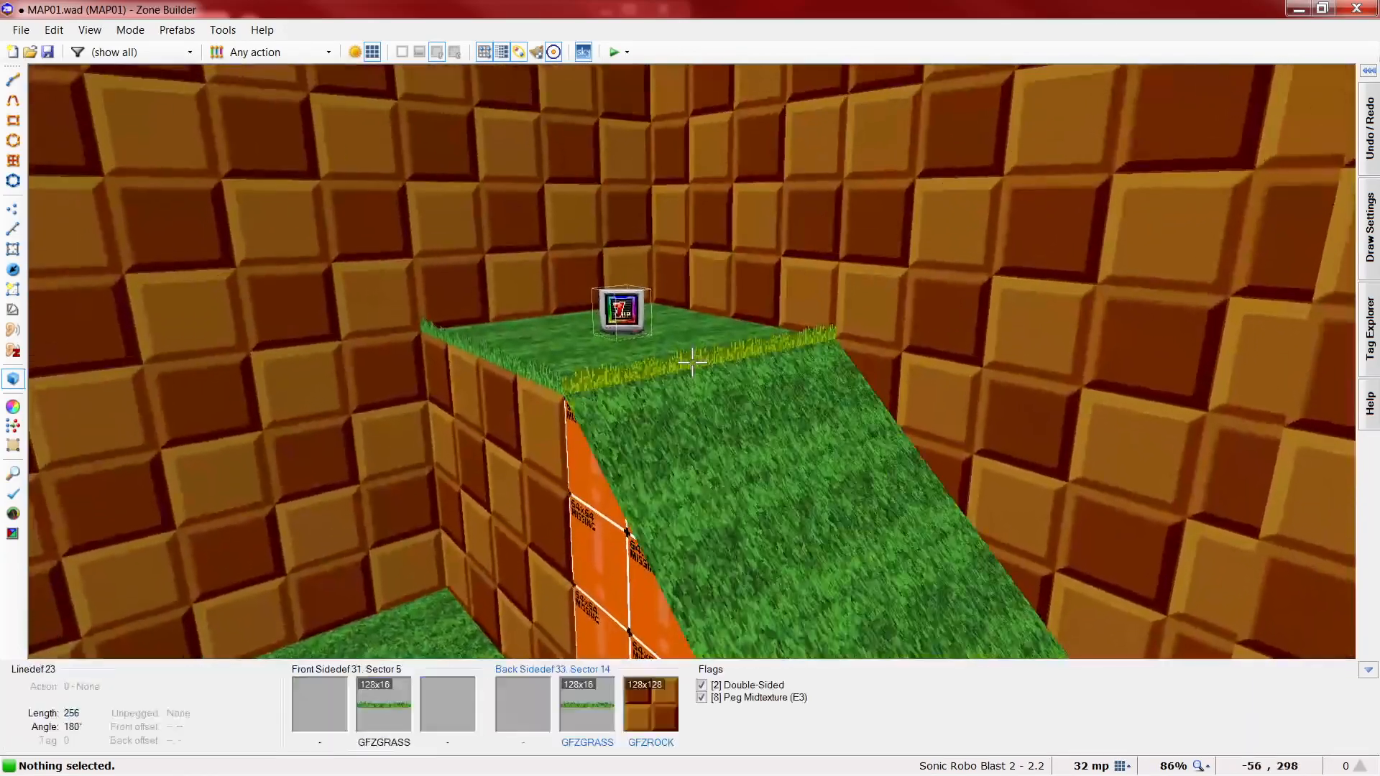
- Clear the grass and rock textures from the linedef between the platform and the slope, and disable its Peg Midtexture flag
{"action": "right_click", "coordinate": [692, 363]}
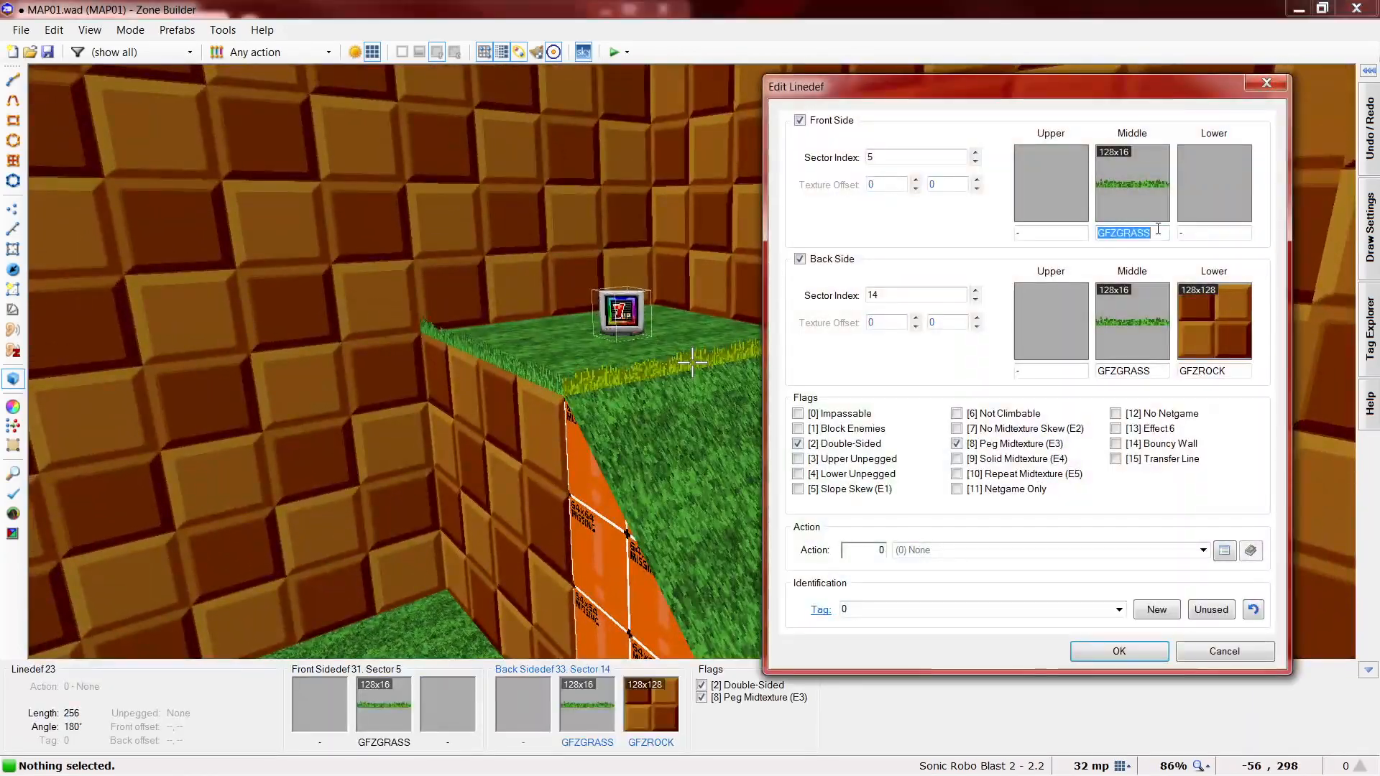
{"action": "type", "text": "-"}
{"action": "double_click", "coordinate": [1158, 370]}
{"action": "type", "text": "-"}
{"action": "double_click", "coordinate": [1241, 371]}
{"action": "type", "text": "-"}
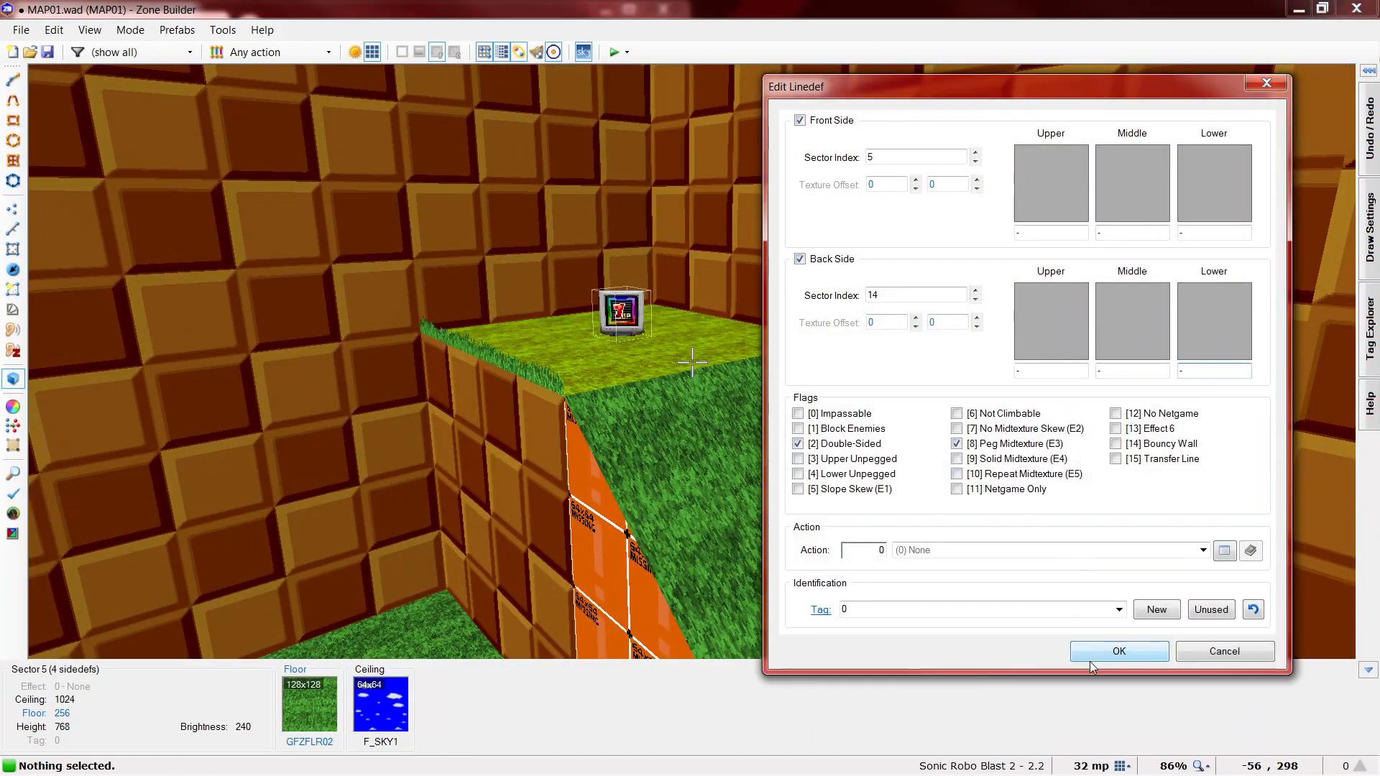
{"action": "left_click", "coordinate": [1026, 443]}
{"action": "left_click", "coordinate": [1120, 652]}
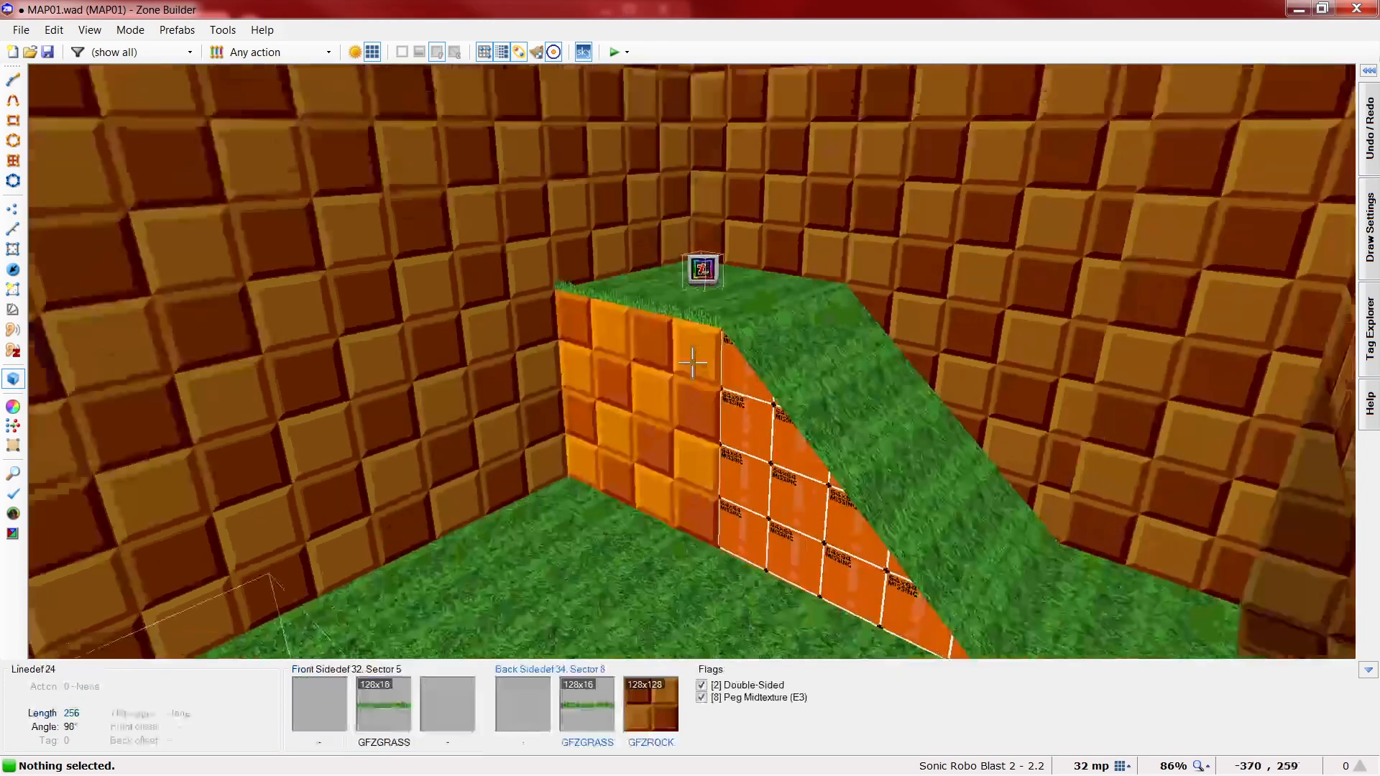
- Texture the slope's exposed side linedef with GFZROCK on the back lower part and GFZGRASS on both middle parts
{"action": "right_click", "coordinate": [755, 350]}
{"action": "left_click", "coordinate": [1194, 335]}
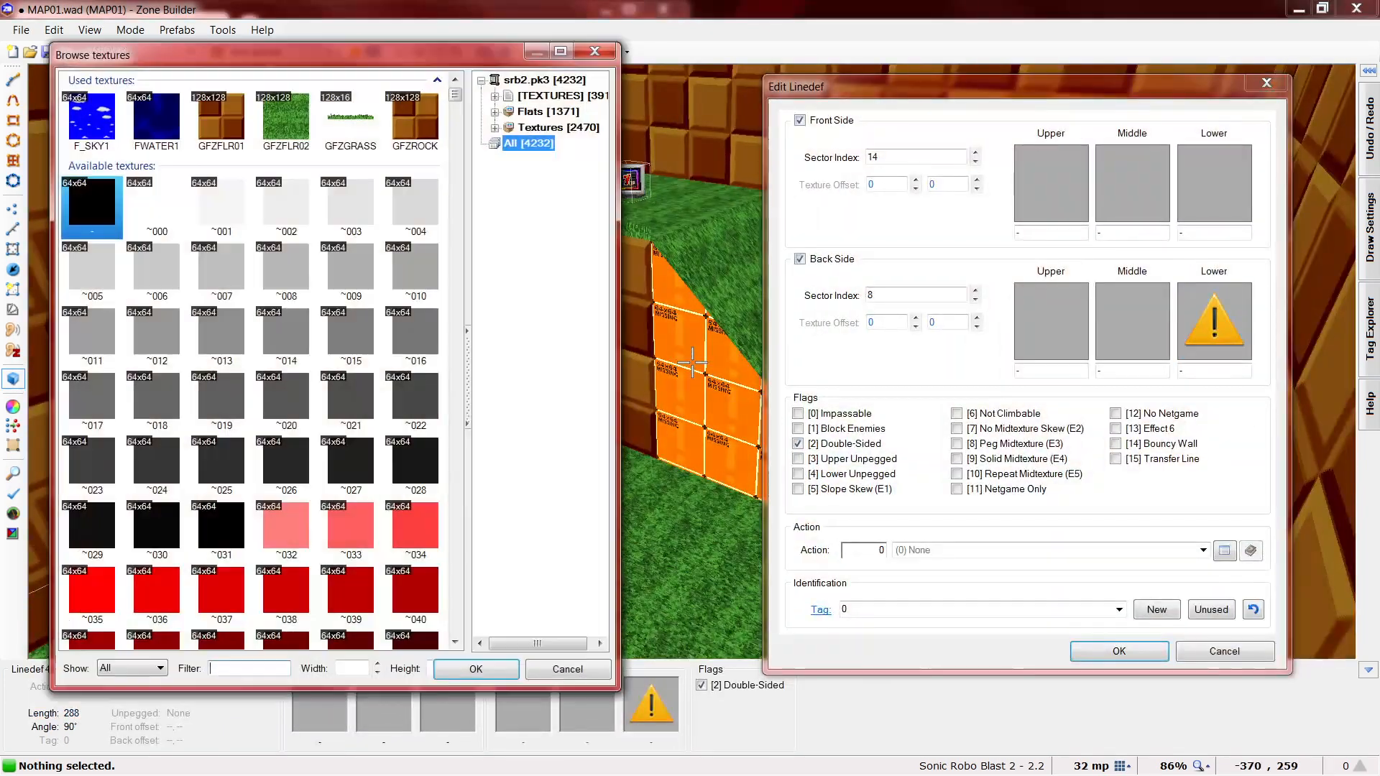
{"action": "double_click", "coordinate": [414, 121]}
{"action": "left_click", "coordinate": [1126, 182]}
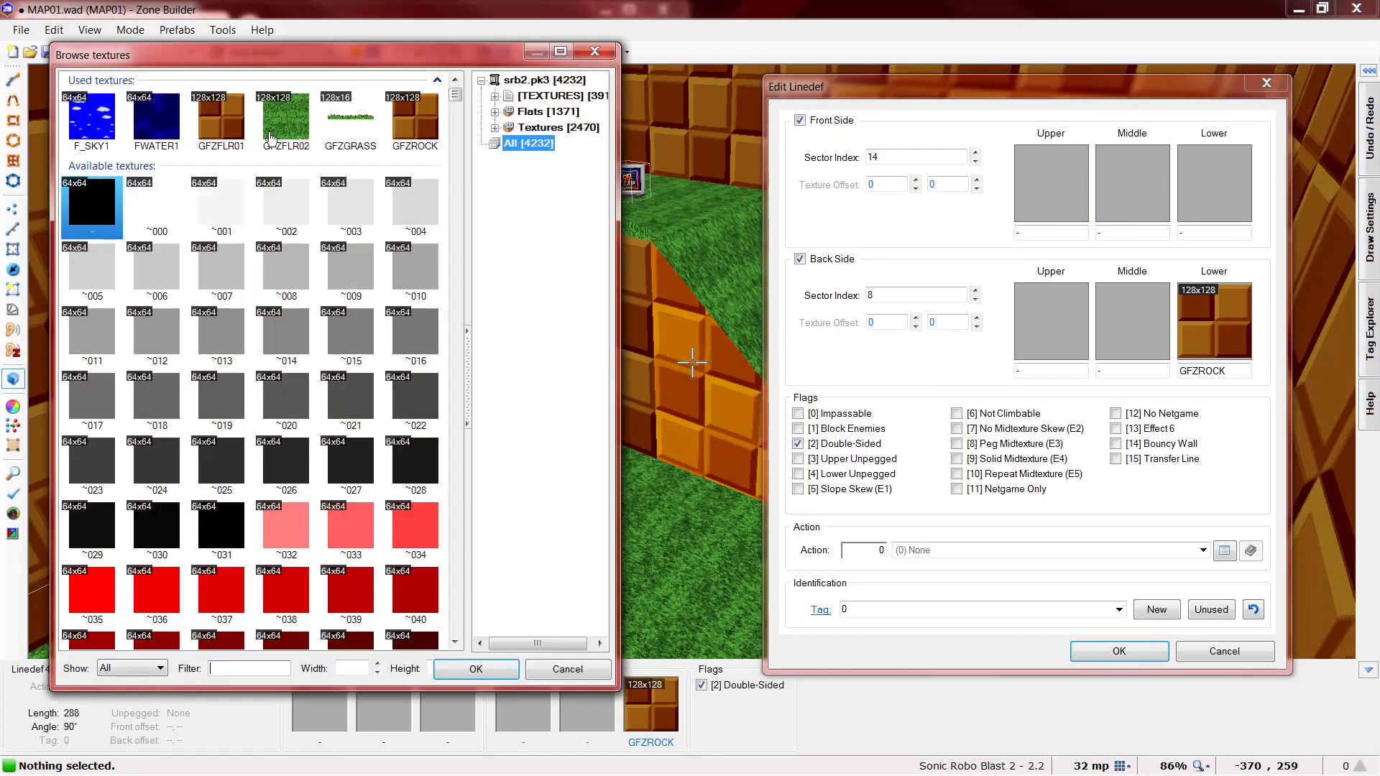
{"action": "double_click", "coordinate": [351, 119]}
{"action": "left_click", "coordinate": [1132, 320]}
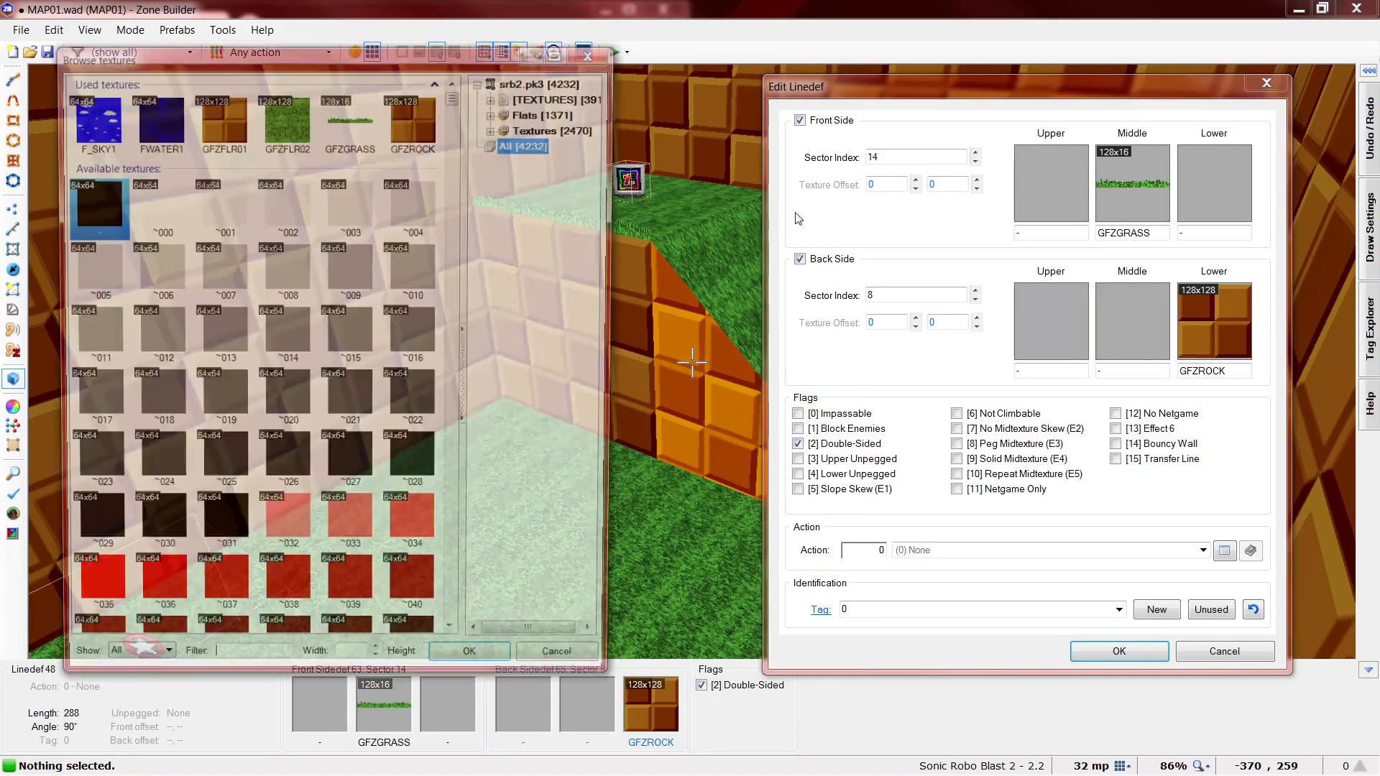
{"action": "double_click", "coordinate": [383, 131]}
- Enable the Peg Midtexture (E3) and Slope Skew (E1) flags on the slope's side linedef
{"action": "left_click_drag", "start_coordinate": [1133, 85], "coordinate": [423, 115]}
{"action": "left_click", "coordinate": [306, 470]}
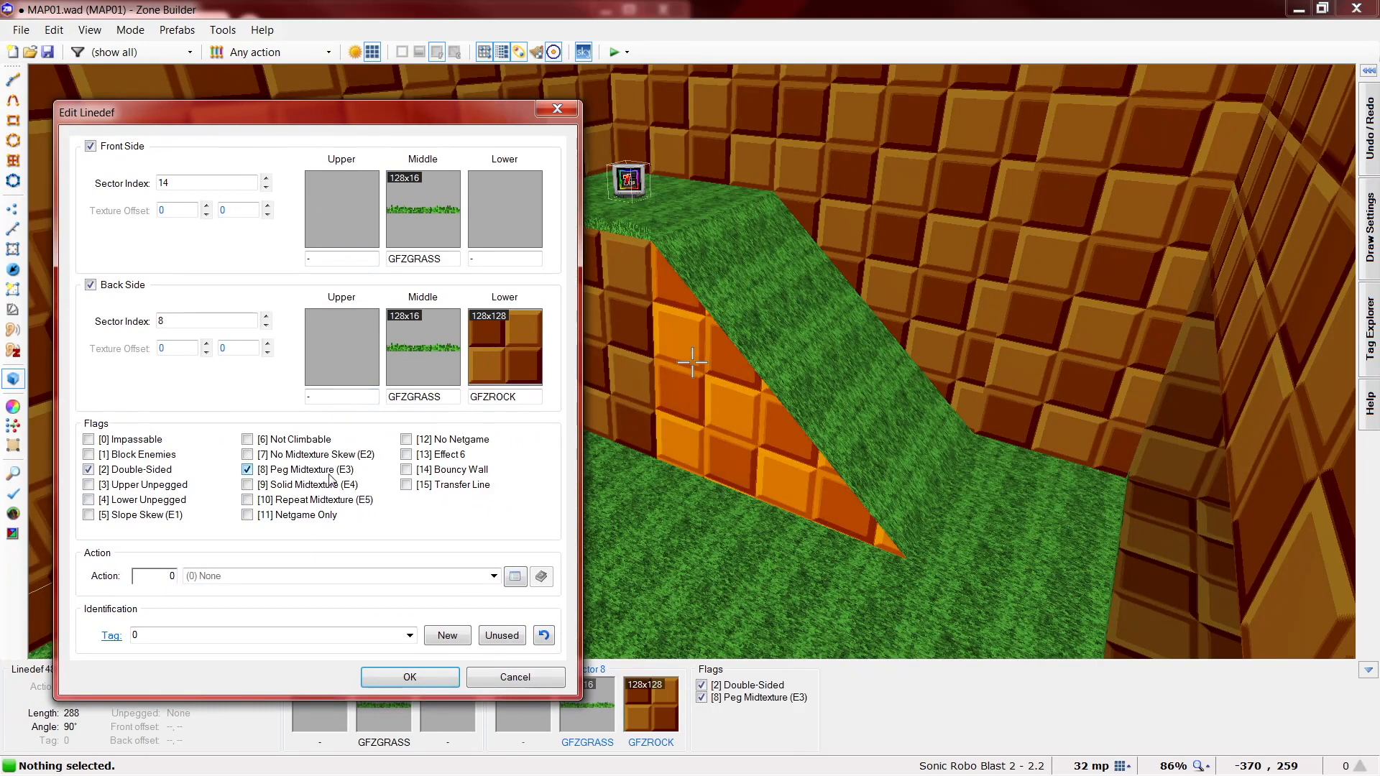
{"action": "left_click", "coordinate": [325, 471]}
{"action": "left_click", "coordinate": [165, 502]}
{"action": "left_click", "coordinate": [166, 501]}
{"action": "left_click", "coordinate": [334, 470]}
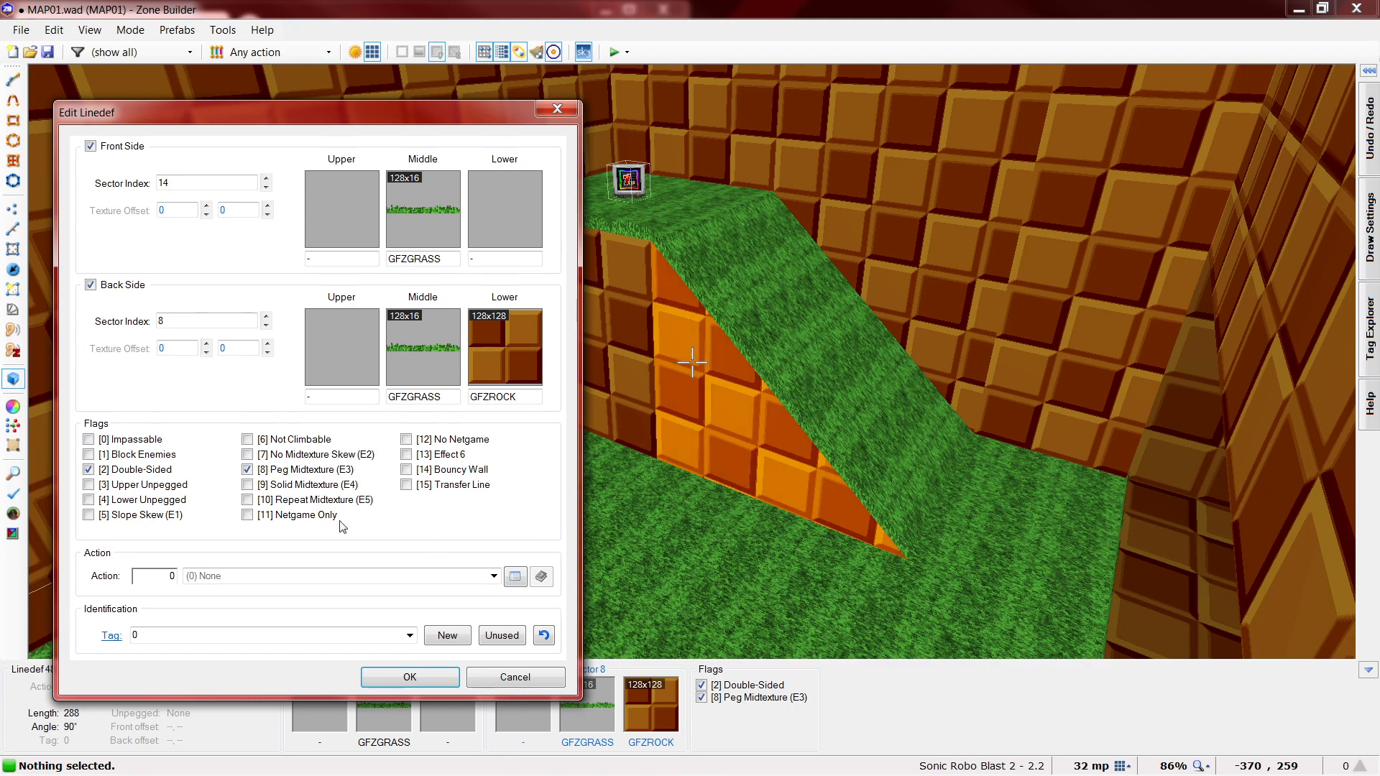
{"action": "left_click", "coordinate": [88, 515]}
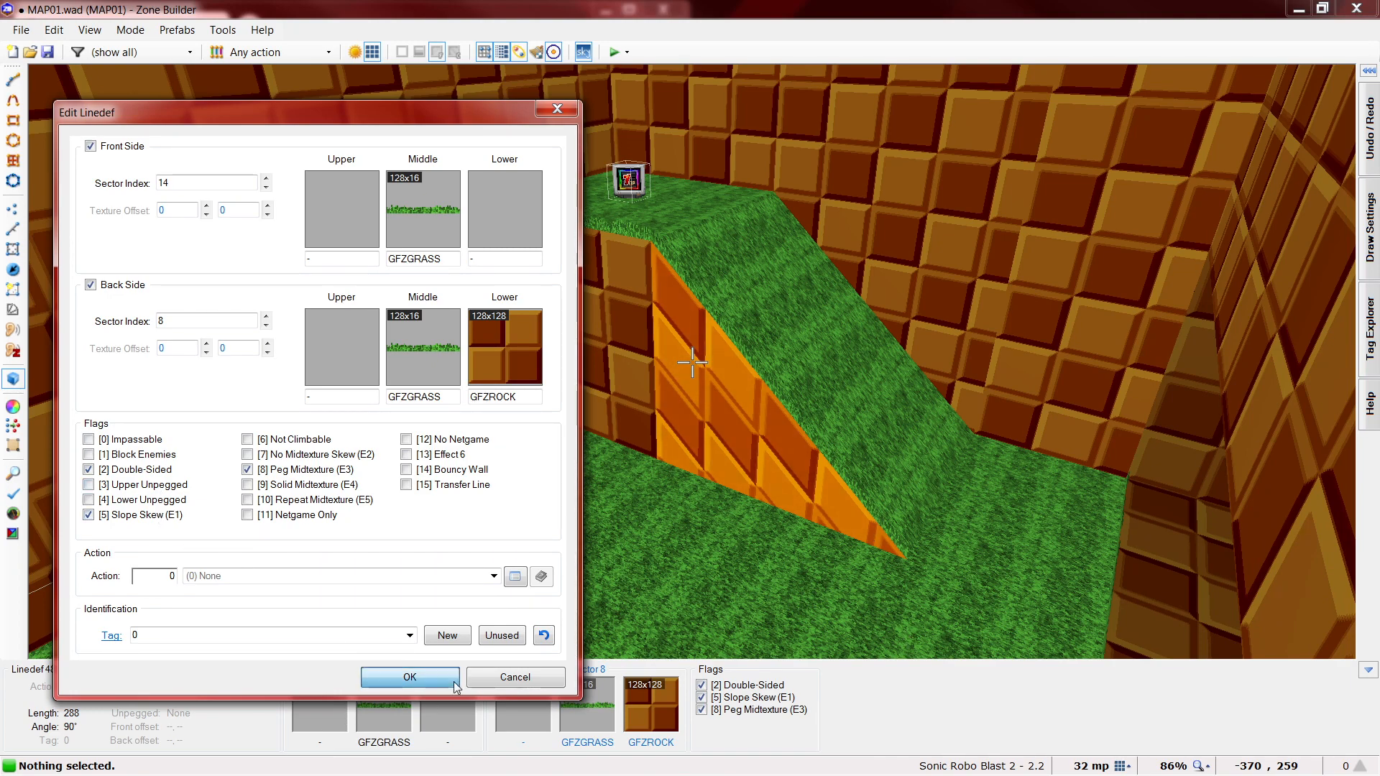
{"action": "left_click", "coordinate": [409, 677]}
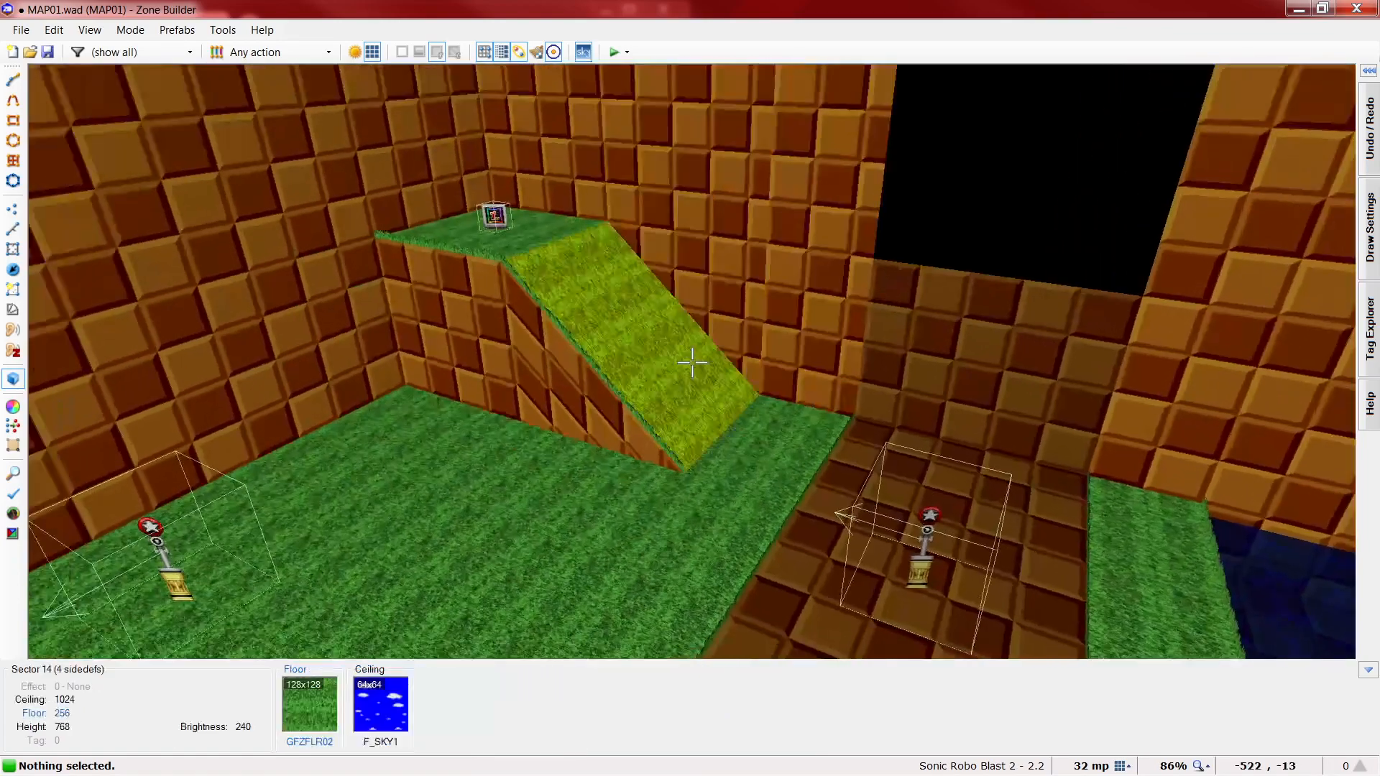
- Inspect the finished slope, launch the map in Sonic Robo Blast 2, and run Sonic across the water to the slope's base
{"action": "key", "text": "e"}
{"action": "key", "text": "f"}
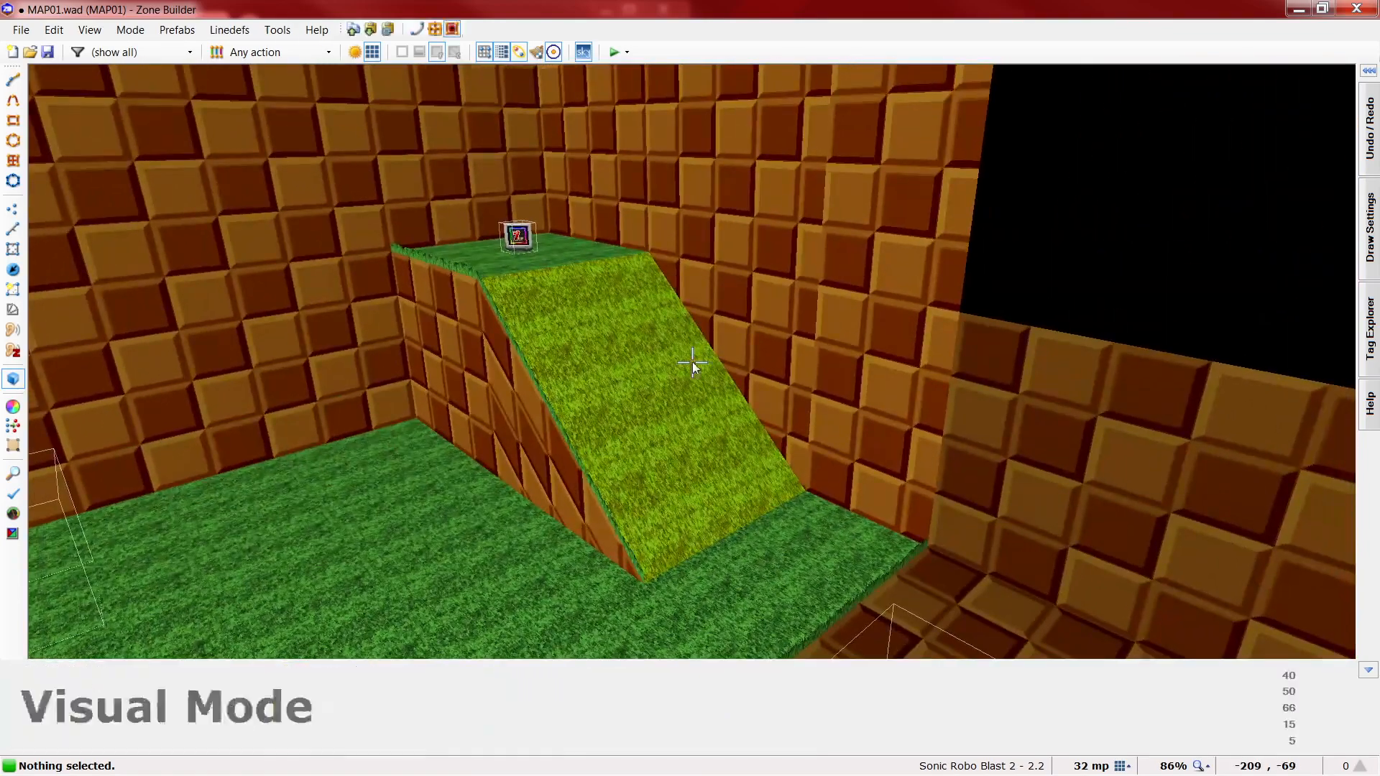
{"action": "key", "text": "q"}
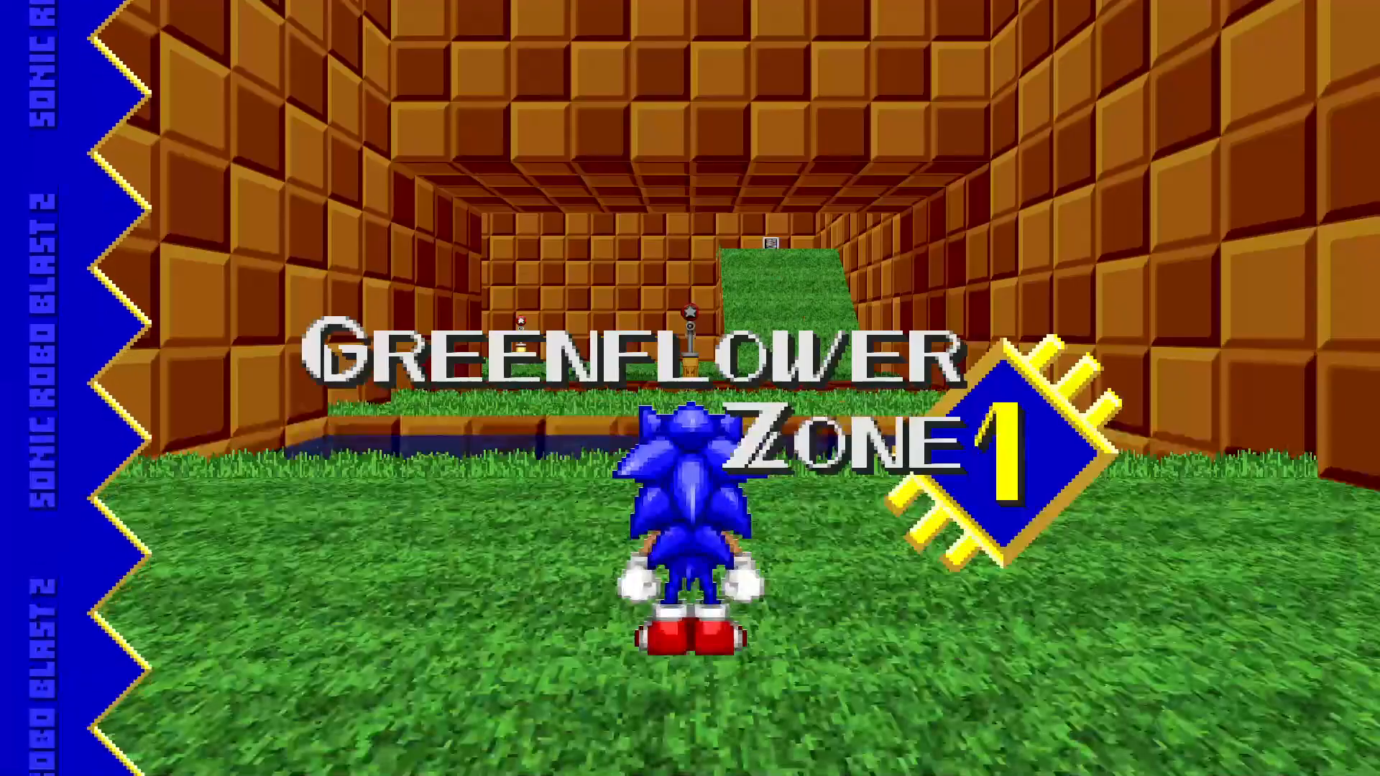
{"action": "key", "text": "w"}
{"action": "key", "text": "a"}
{"action": "key", "text": "space"}
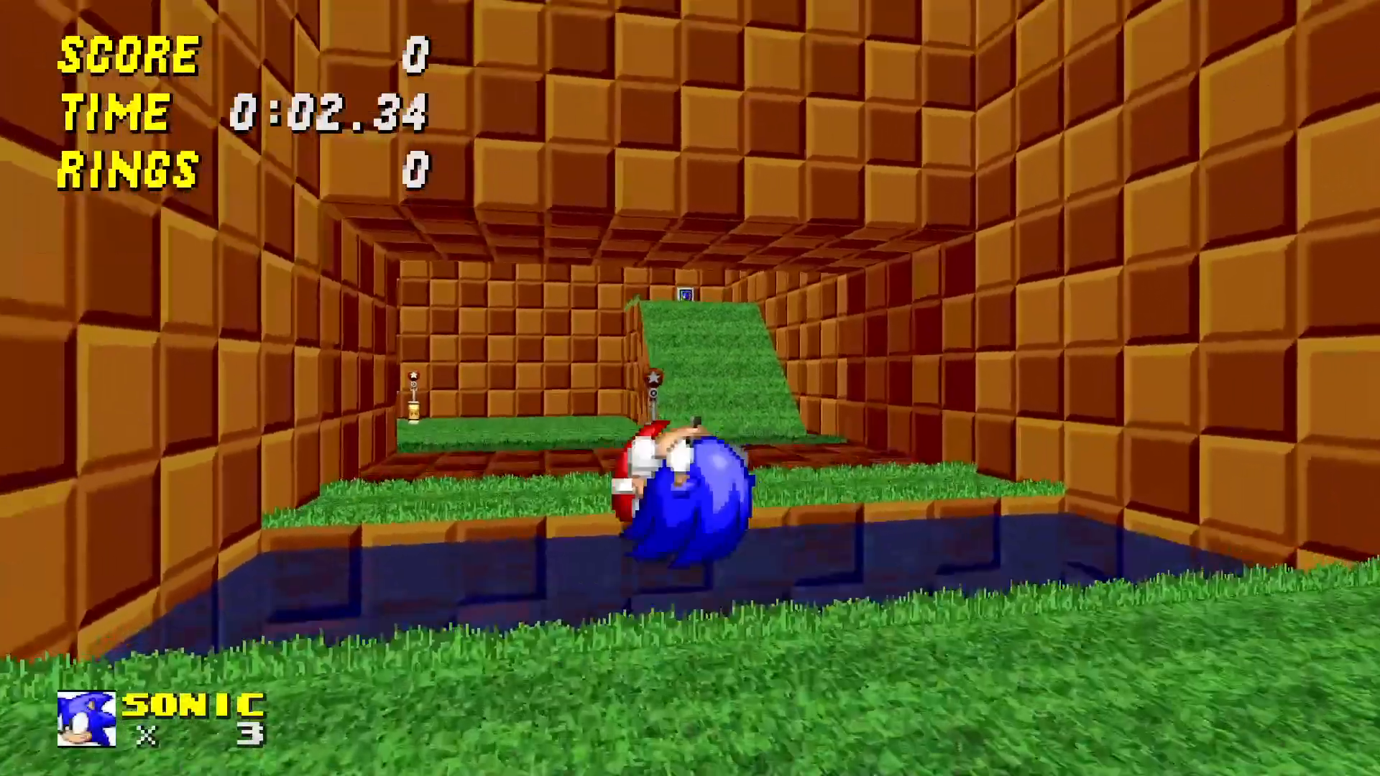
{"action": "key", "text": "d"}
{"action": "key", "text": "a"}
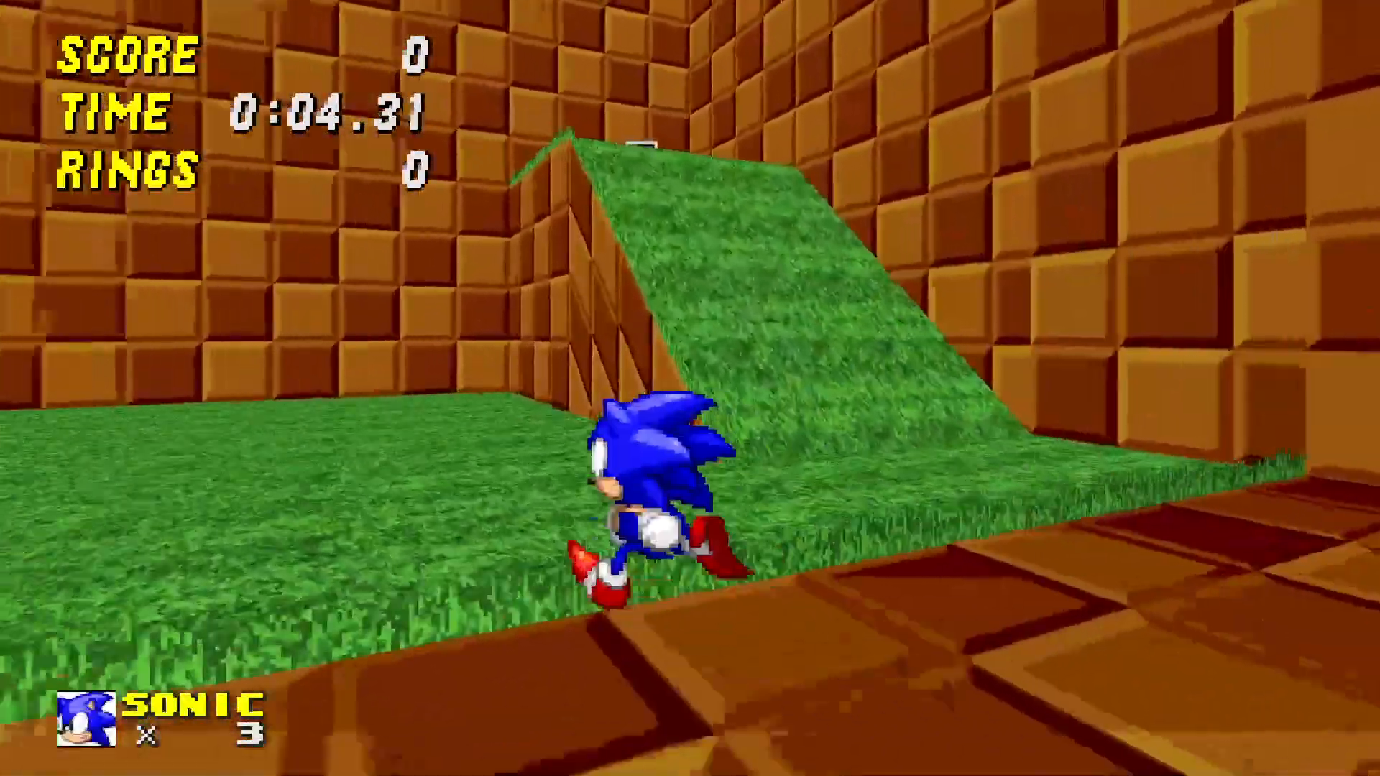
{"action": "key", "text": "d"}
{"action": "key", "text": "w"}
{"action": "key", "text": "d"}
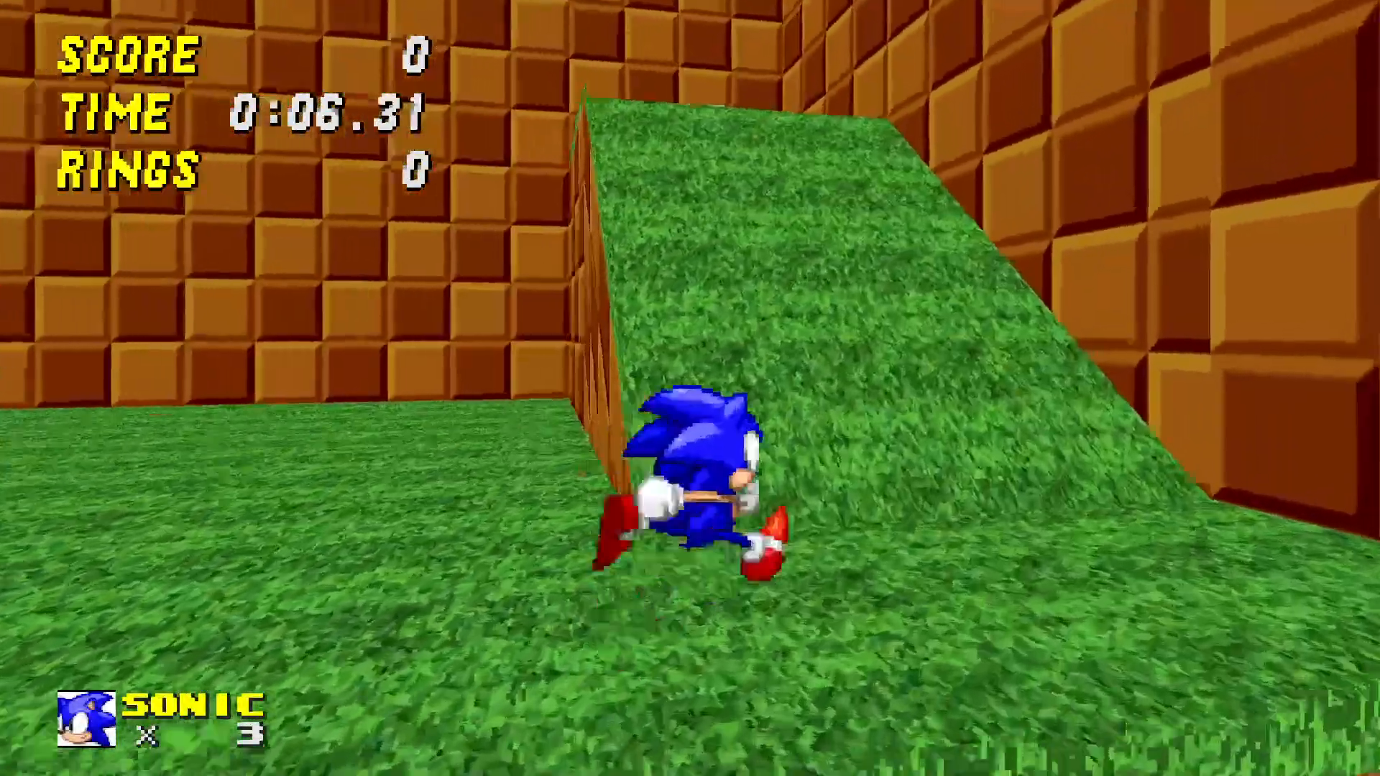
- Run Sonic up the slope and break the Extra Life monitor on the platform
{"action": "key", "text": "w"}
{"action": "key", "text": "space"}
{"action": "key", "text": "d"}
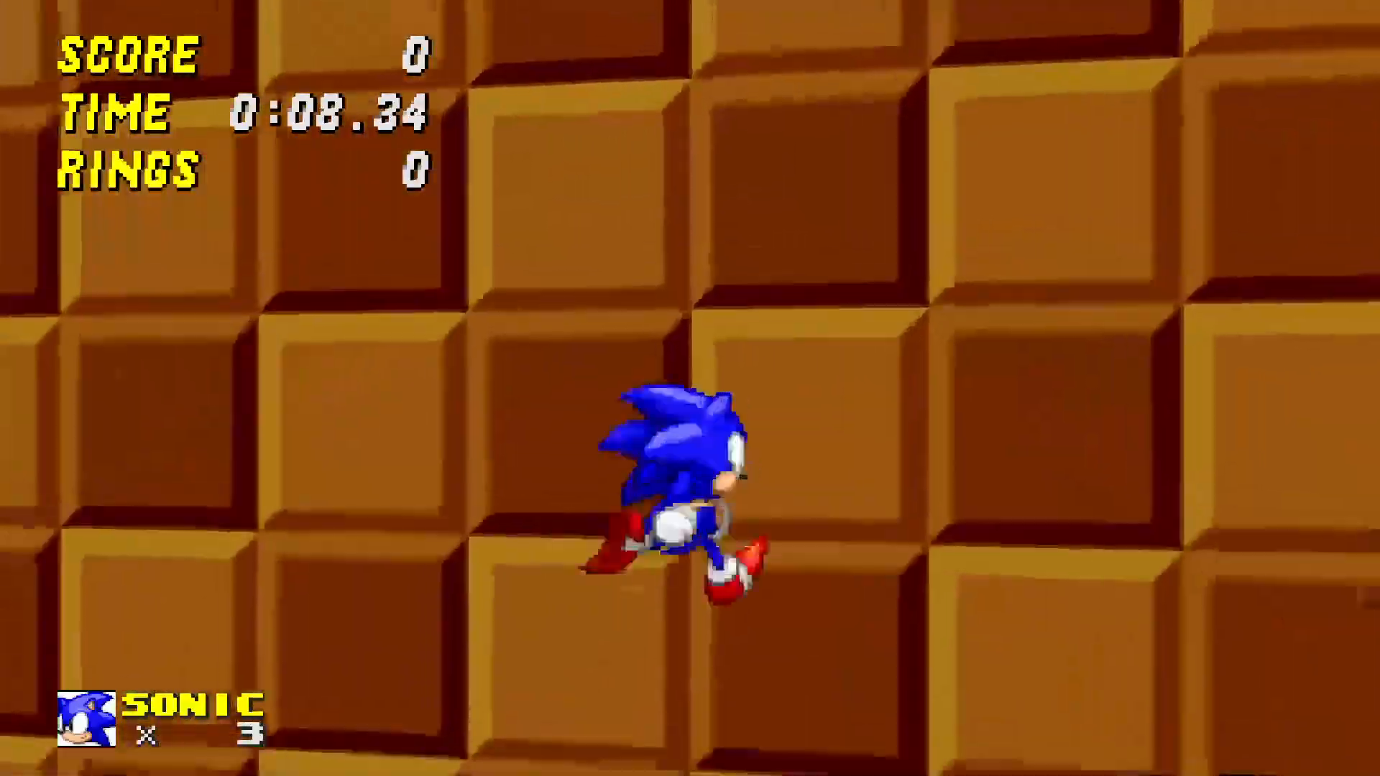
{"action": "key", "text": "d"}
{"action": "key", "text": "space"}
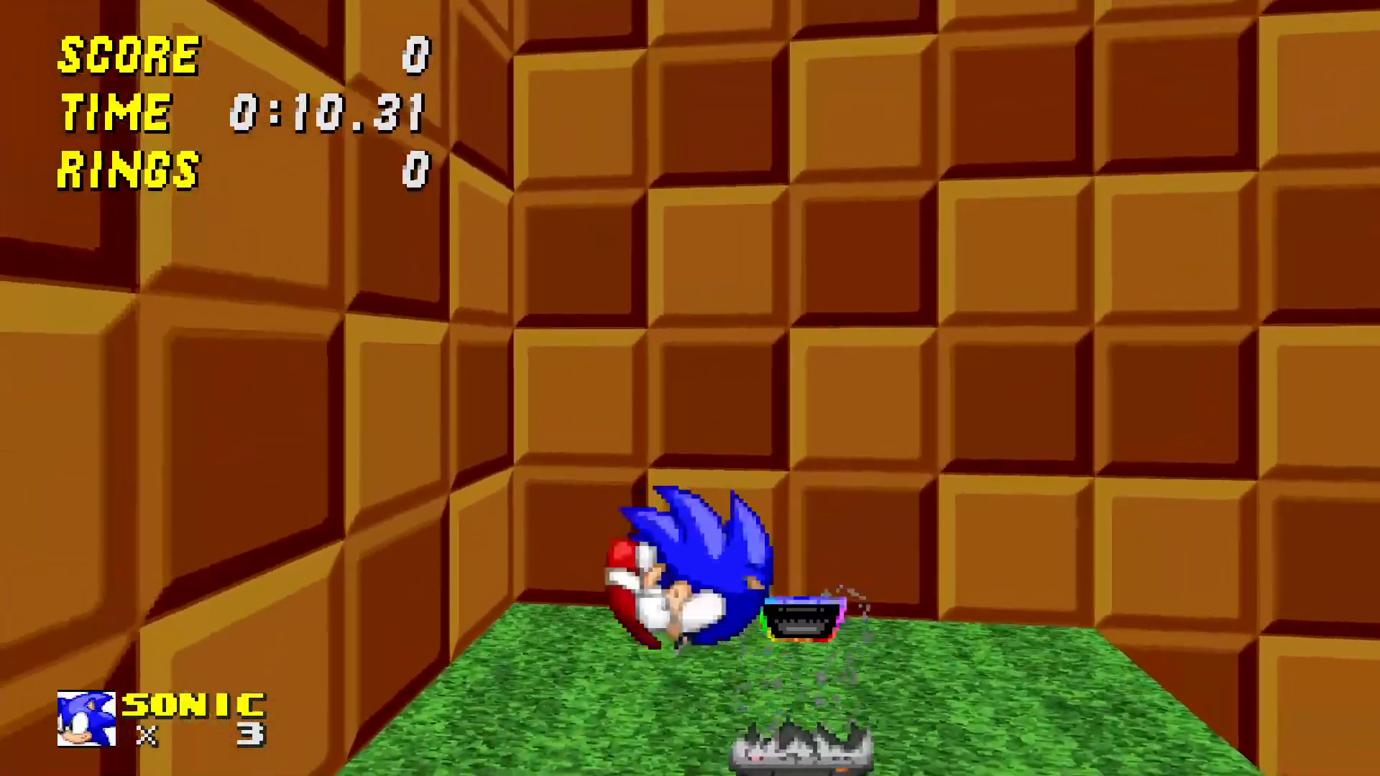
- Turn Sonic away from the broken monitor, leave the platform, and cross the water pool to the grassy area beyond
{"action": "key", "text": "s"}
{"action": "key", "text": "a"}
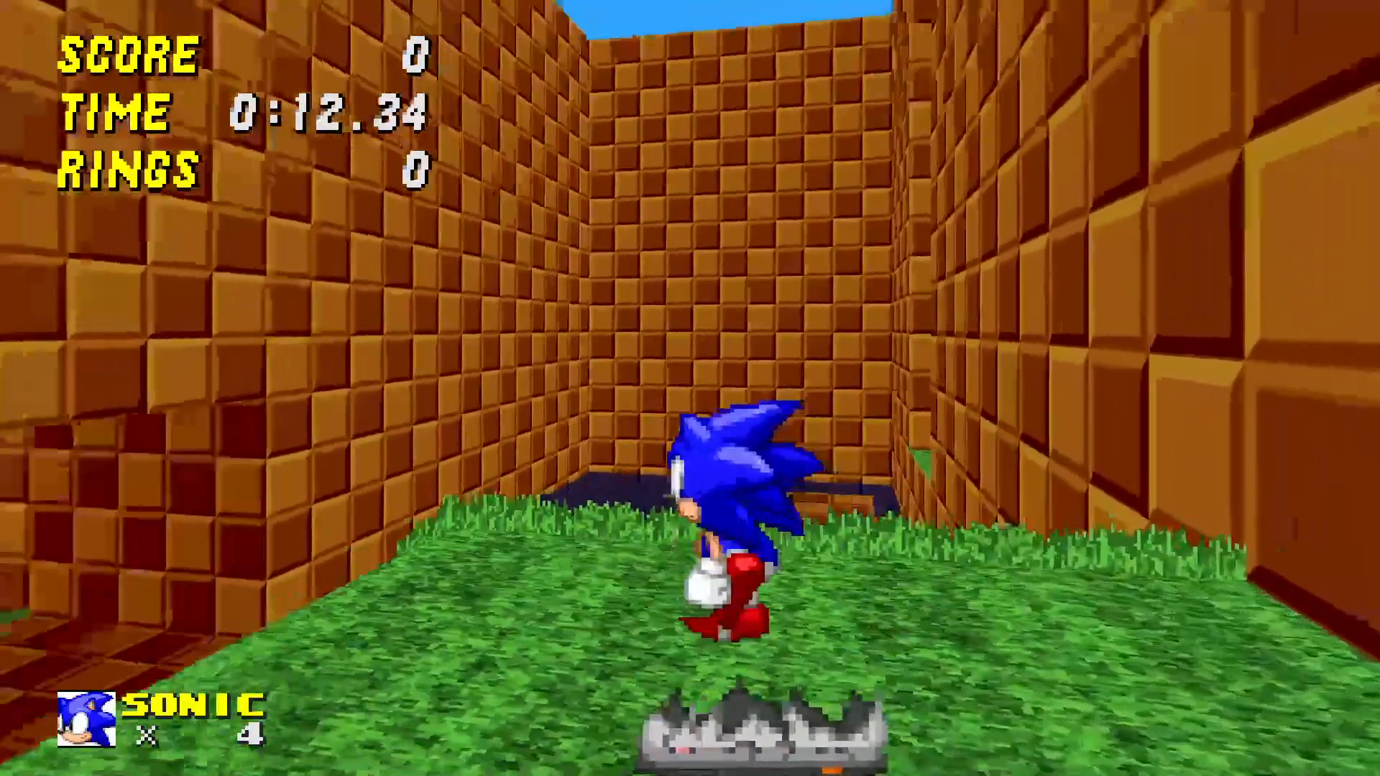
{"action": "key", "text": "w"}
{"action": "key", "text": "space"}
{"action": "key", "text": "s"}
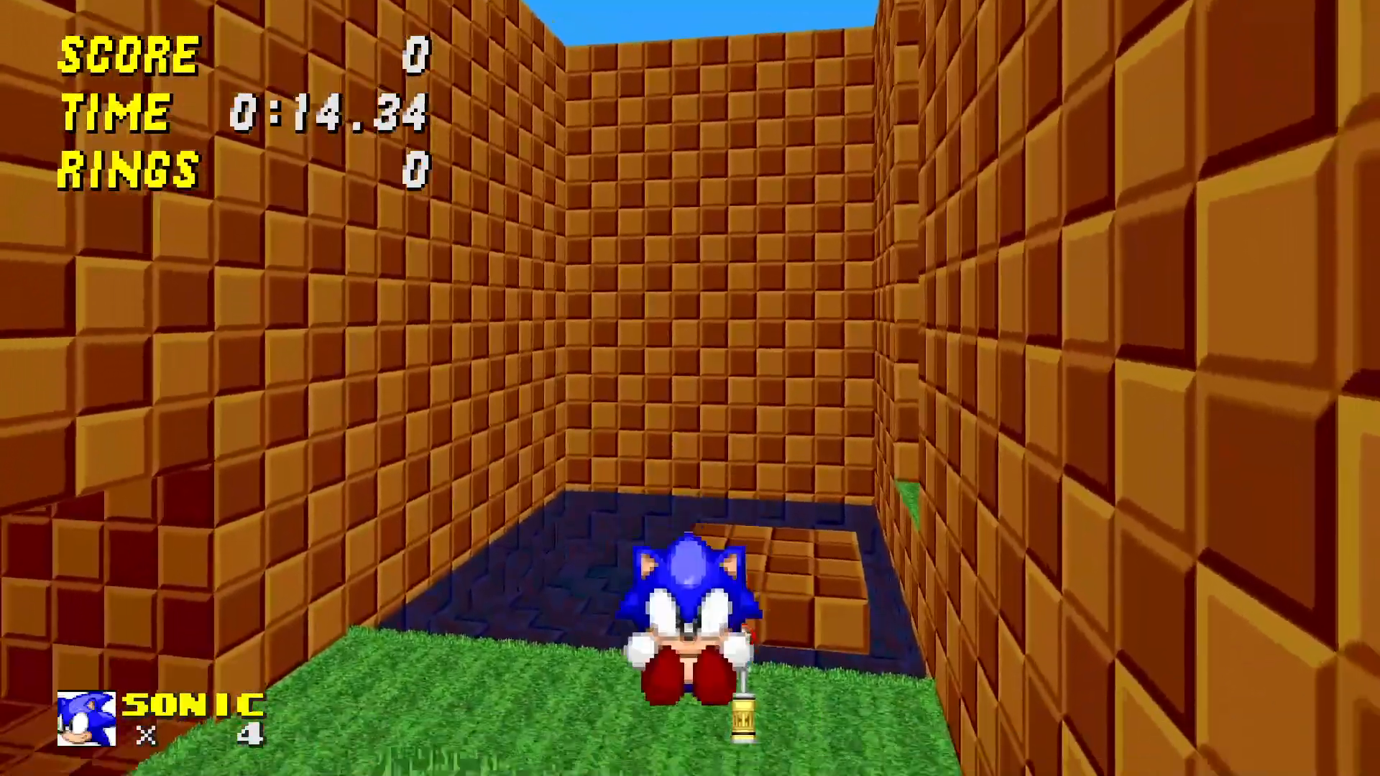
{"action": "key", "text": "a"}
{"action": "key", "text": "w"}
{"action": "key", "text": "space"}
{"action": "key", "text": "d"}
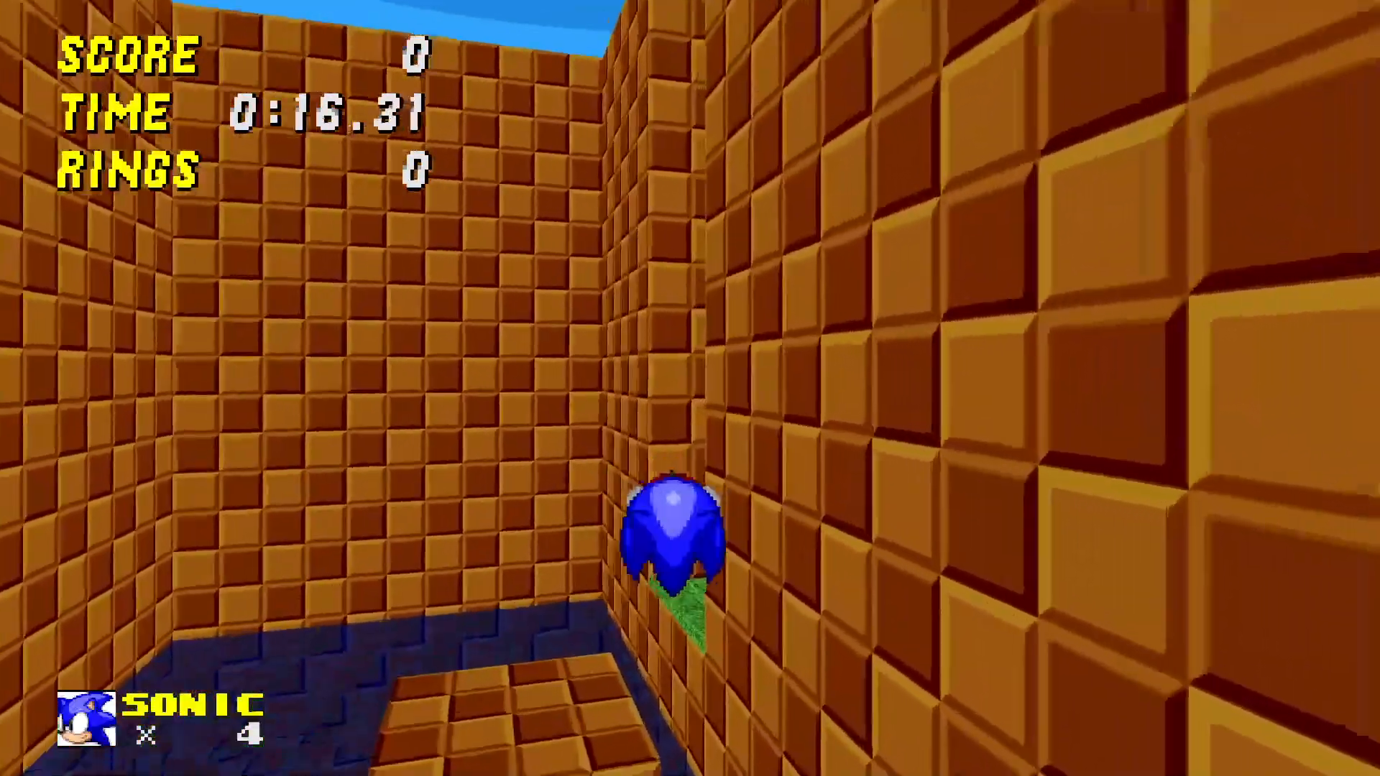
{"action": "key", "text": "d"}
{"action": "key", "text": "w"}
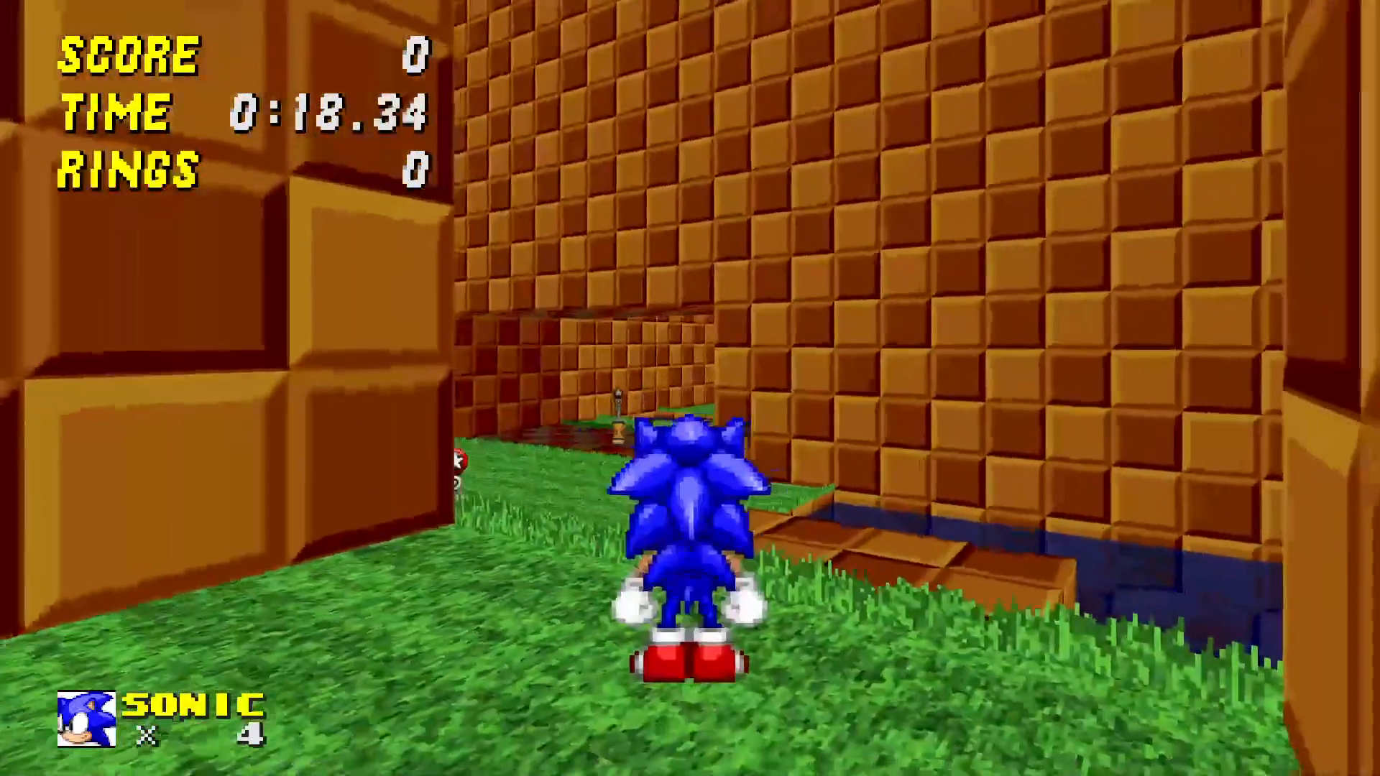
- Run Sonic forward across the grass toward the pool area and make him jump, ending the playtest
{"action": "key", "text": "w"}
{"action": "key", "text": "space"}
{"action": "key", "text": "space"}
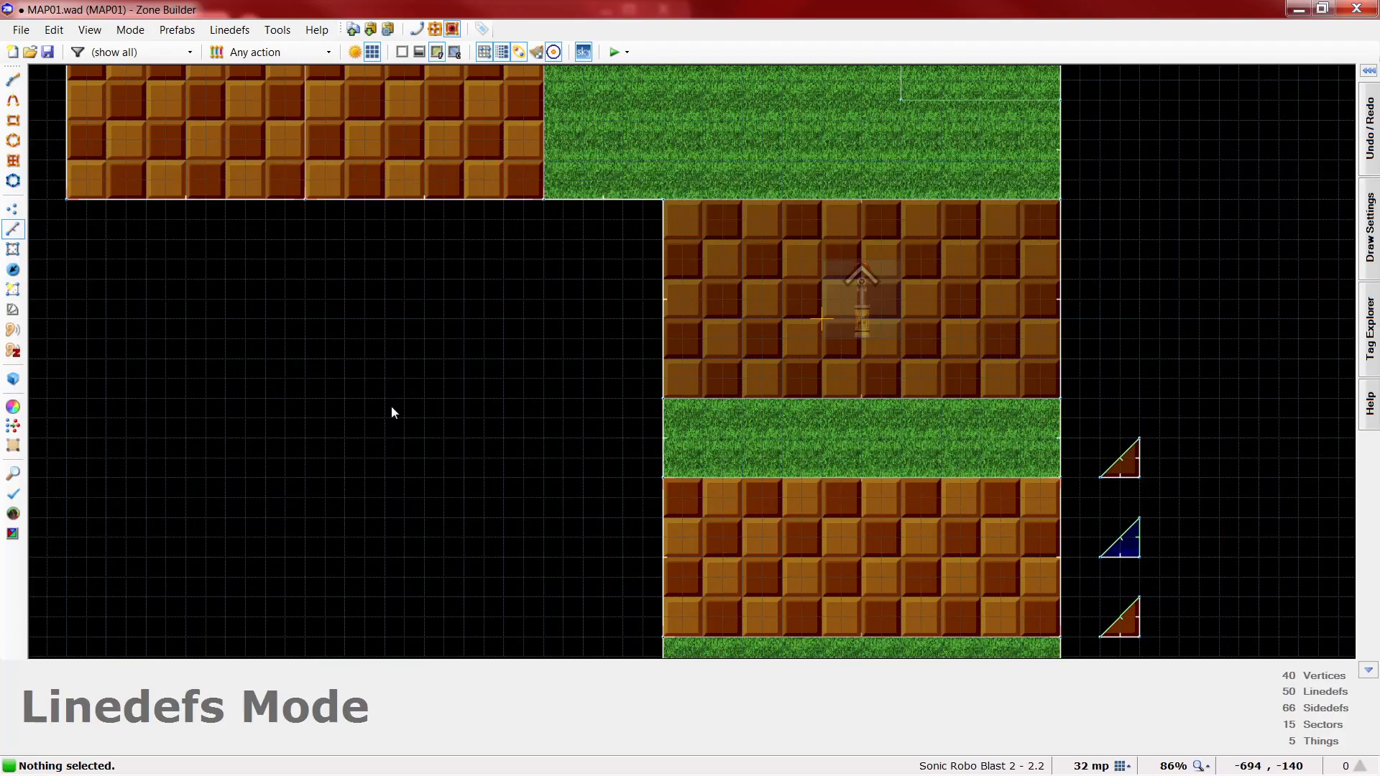
- Draw a border outline around the pool and exit room, running from the grass area's south edge to its north-east corner
{"action": "scroll", "coordinate": [484, 485], "scroll_direction": "down", "scroll_amount": 3}
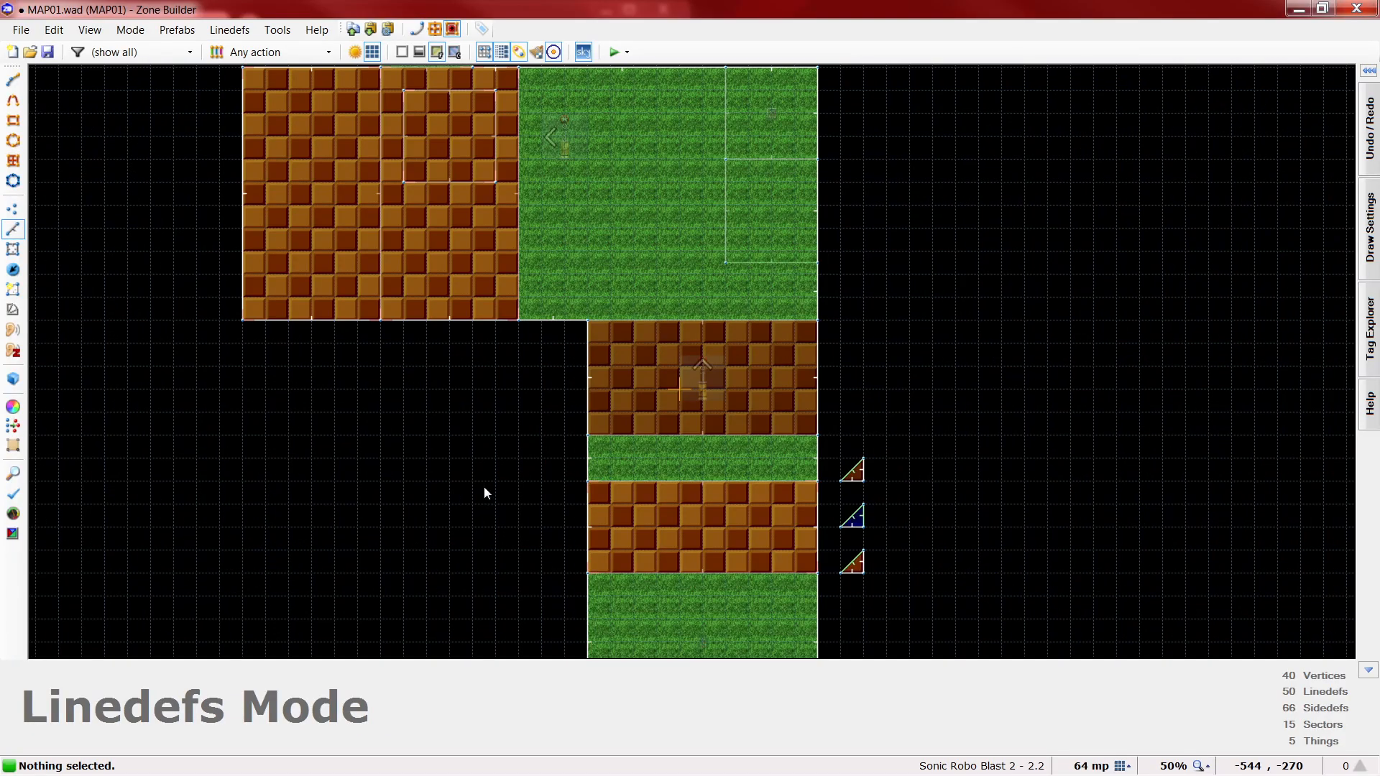
{"action": "scroll", "coordinate": [782, 421], "scroll_direction": "down", "scroll_amount": 3}
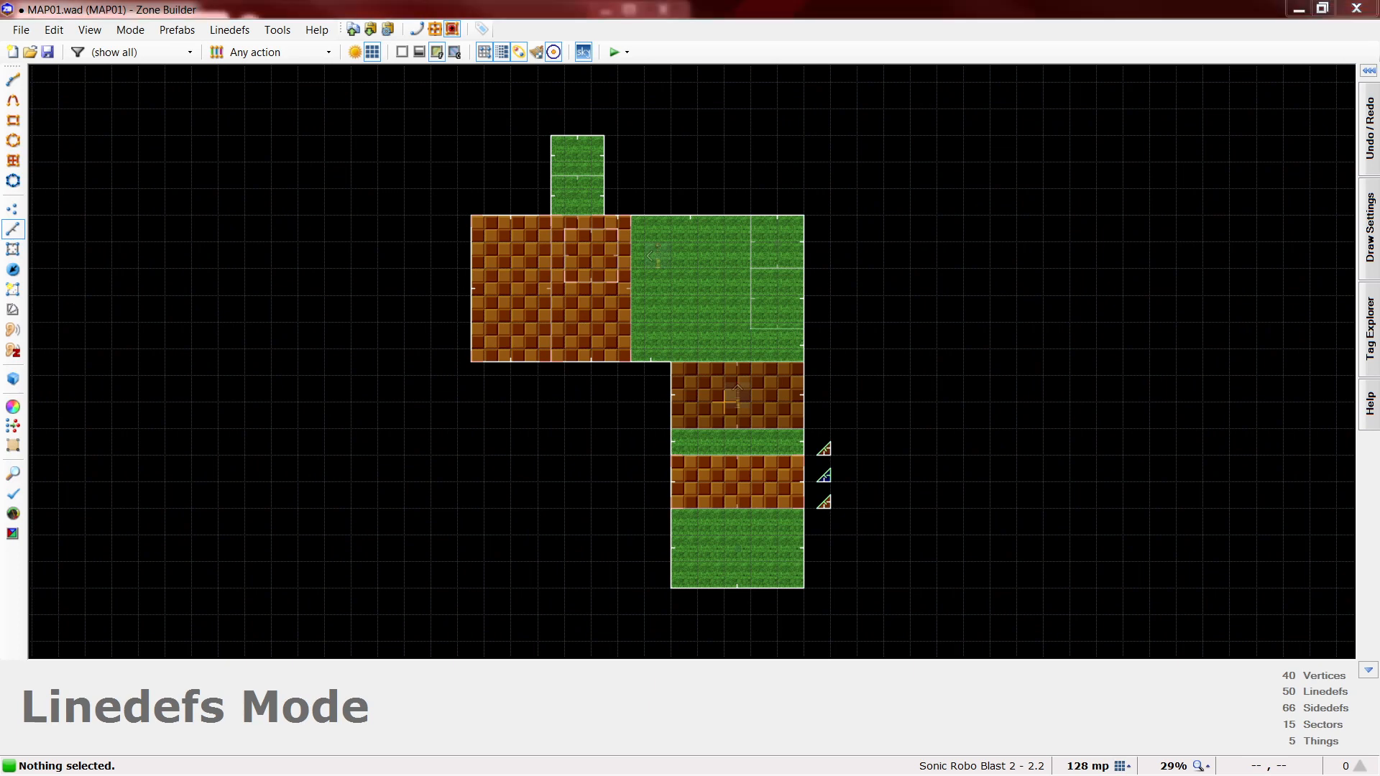
{"action": "left_click", "coordinate": [551, 544]}
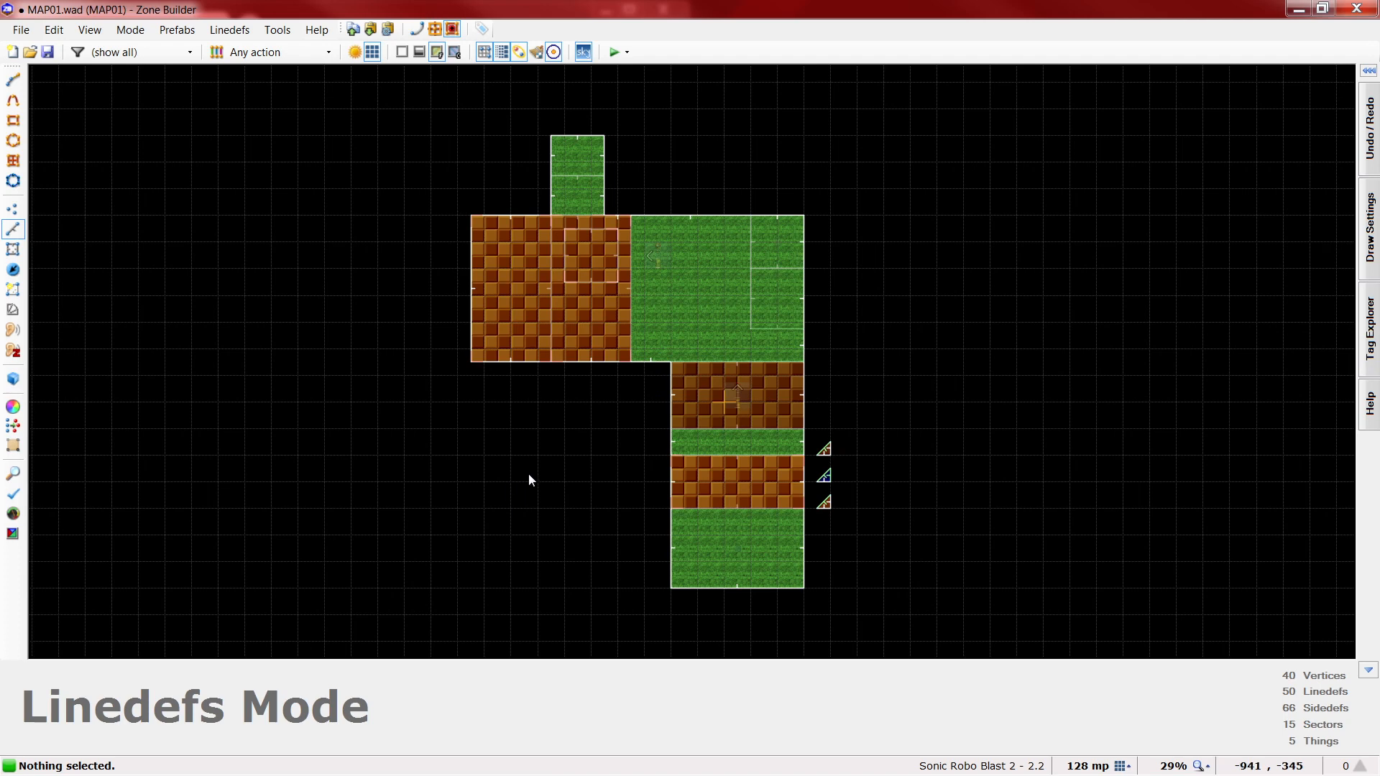
{"action": "key", "text": "d"}
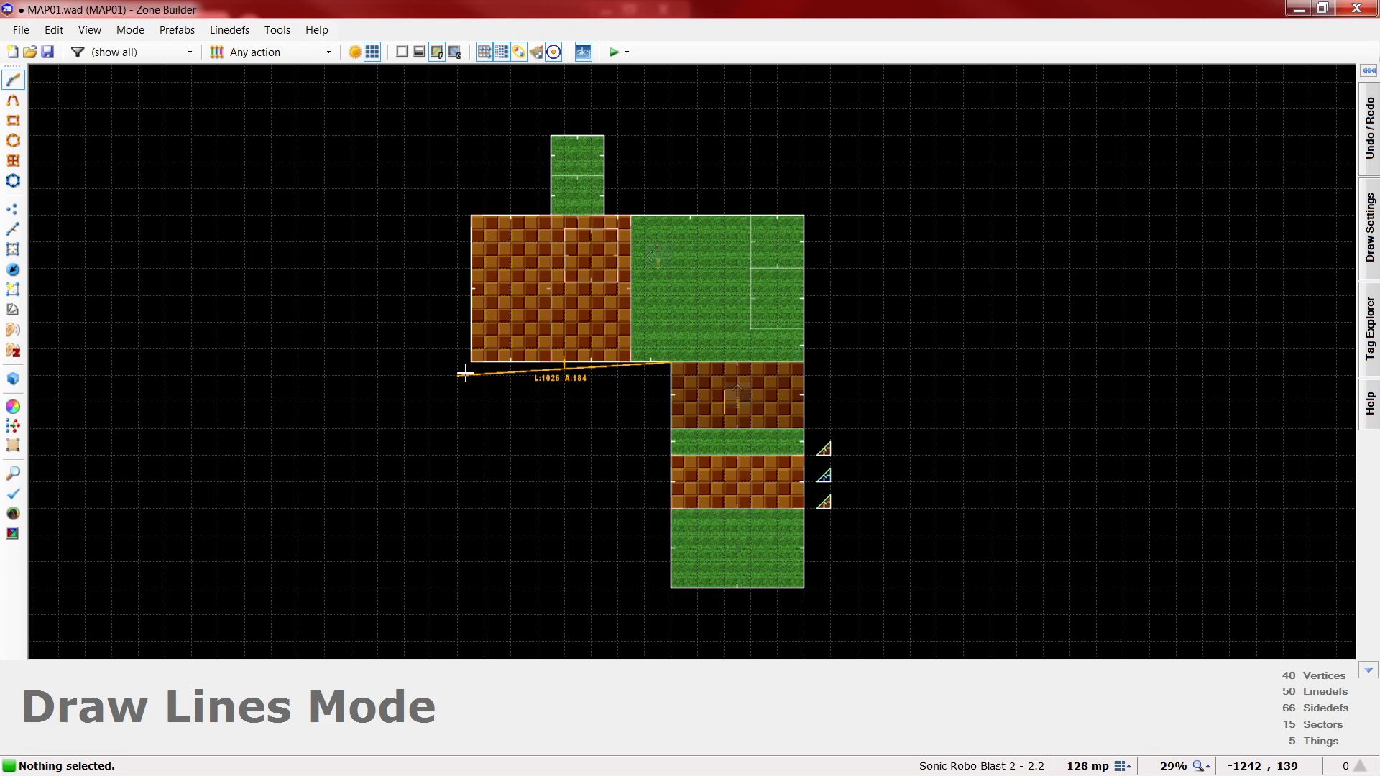
{"action": "middle_click_drag", "start_coordinate": [457, 337], "coordinate": [464, 466]}
{"action": "scroll", "coordinate": [458, 347], "scroll_direction": "up", "scroll_amount": 3}
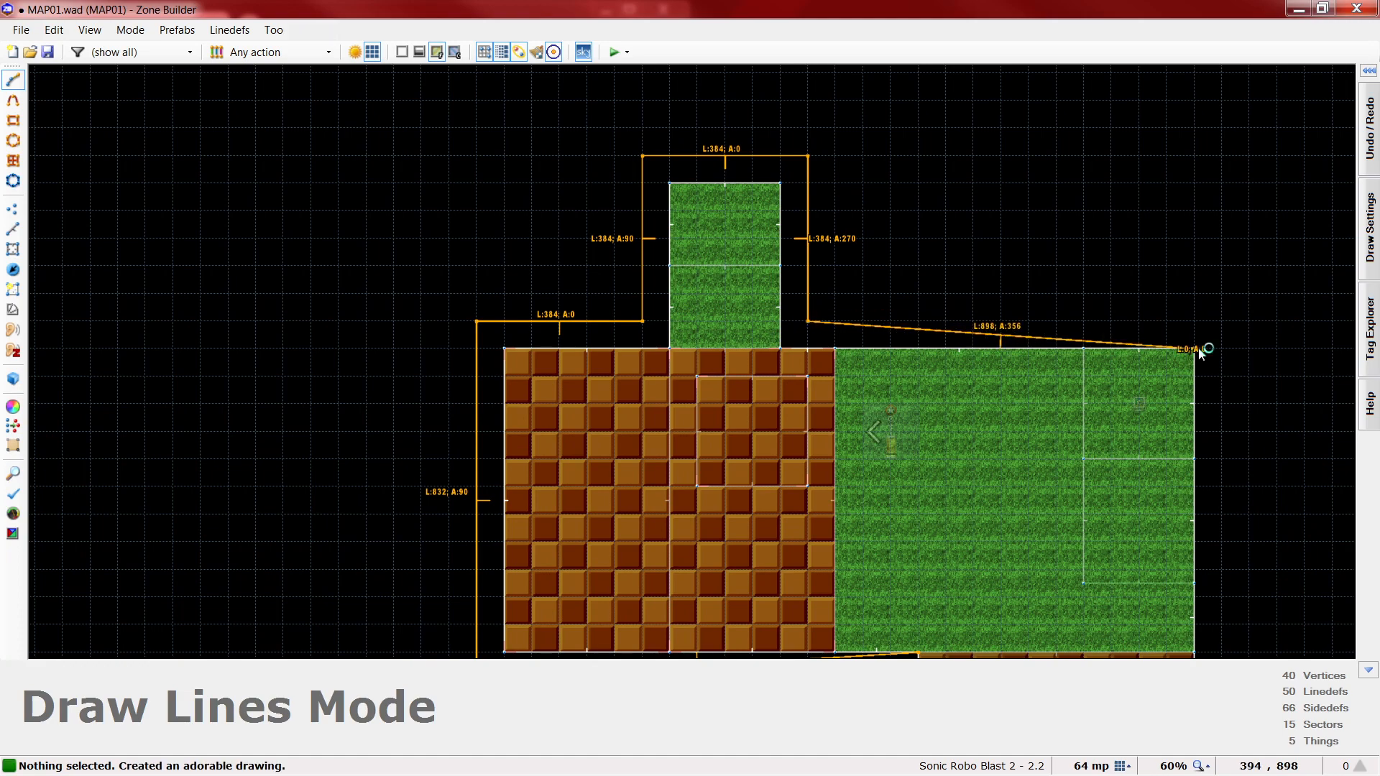
{"action": "left_click", "coordinate": [1197, 348]}
{"action": "scroll", "coordinate": [825, 161], "scroll_direction": "down", "scroll_amount": 2}
- Examine the new border sector and its untextured walls around the pool in the 3D view
{"action": "key", "text": "q"}
{"action": "key", "text": "s"}
{"action": "key", "text": "w"}
{"action": "key", "text": "d"}
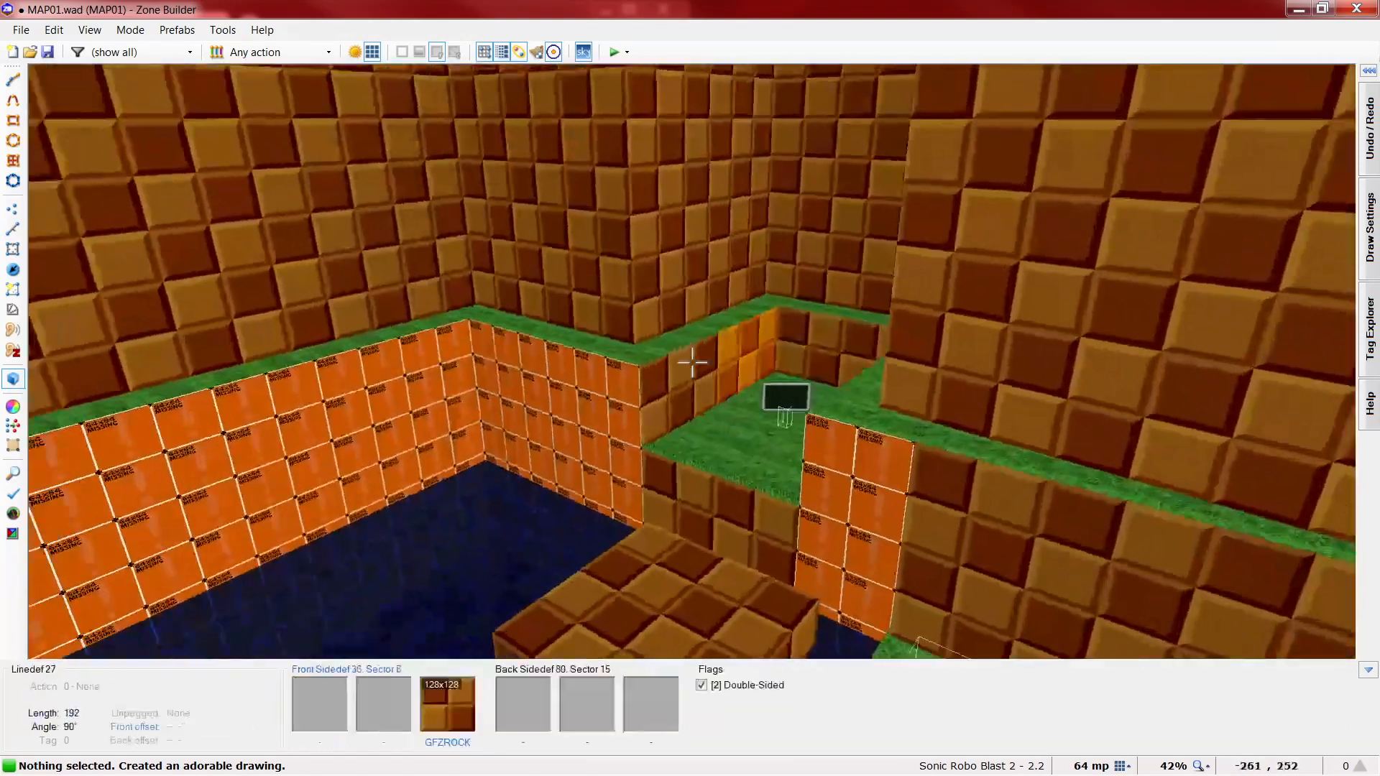
{"action": "key", "text": "s"}
{"action": "key", "text": "d"}
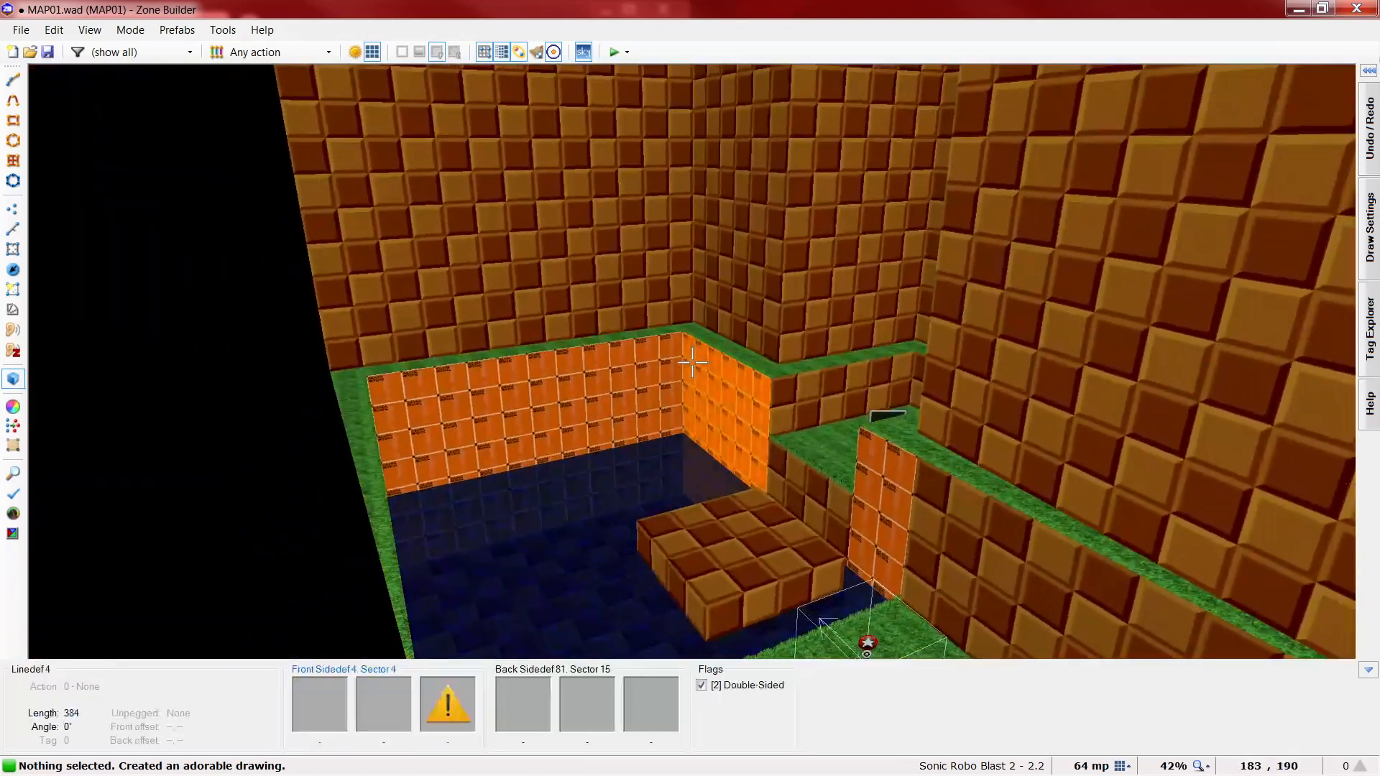
{"action": "key", "text": "w"}
{"action": "key", "text": "s"}
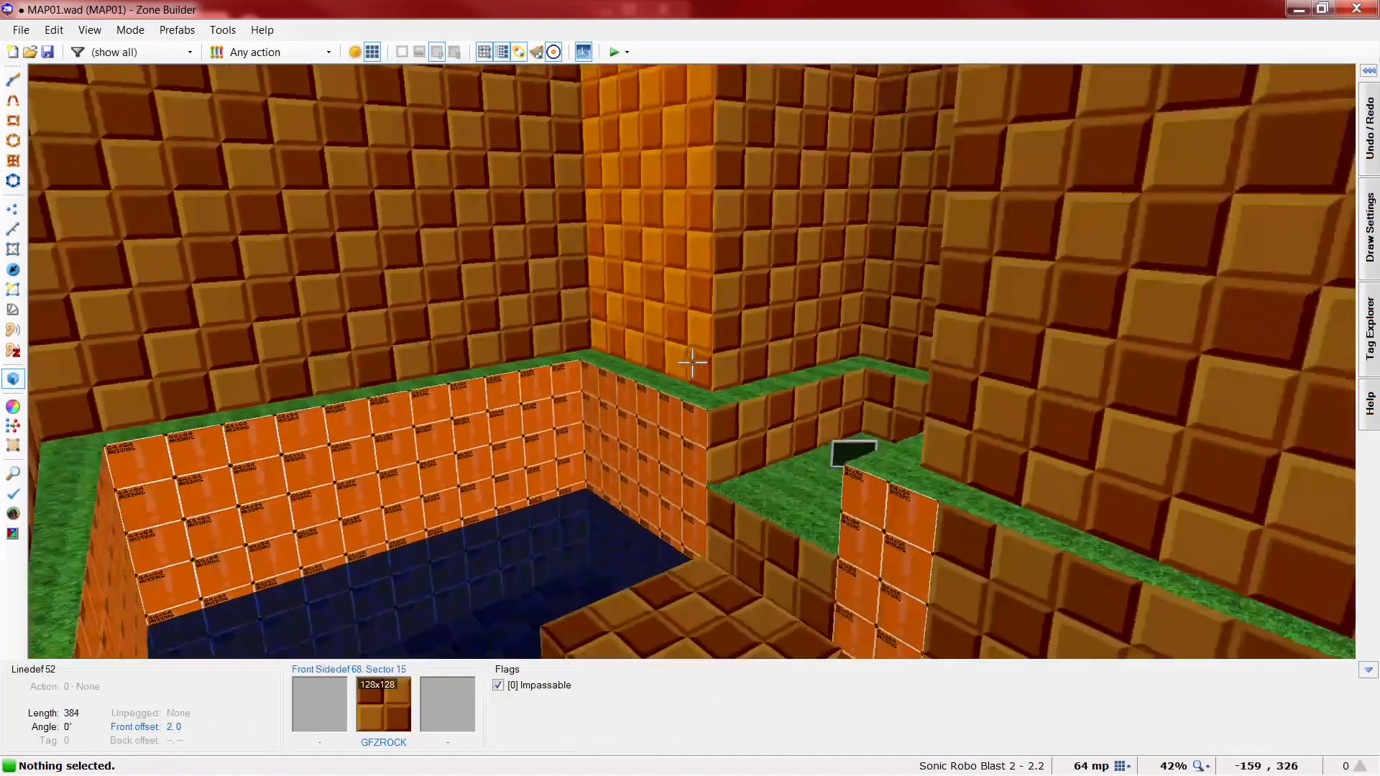
{"action": "key", "text": "s"}
{"action": "key", "text": "d"}
{"action": "key", "text": "w"}
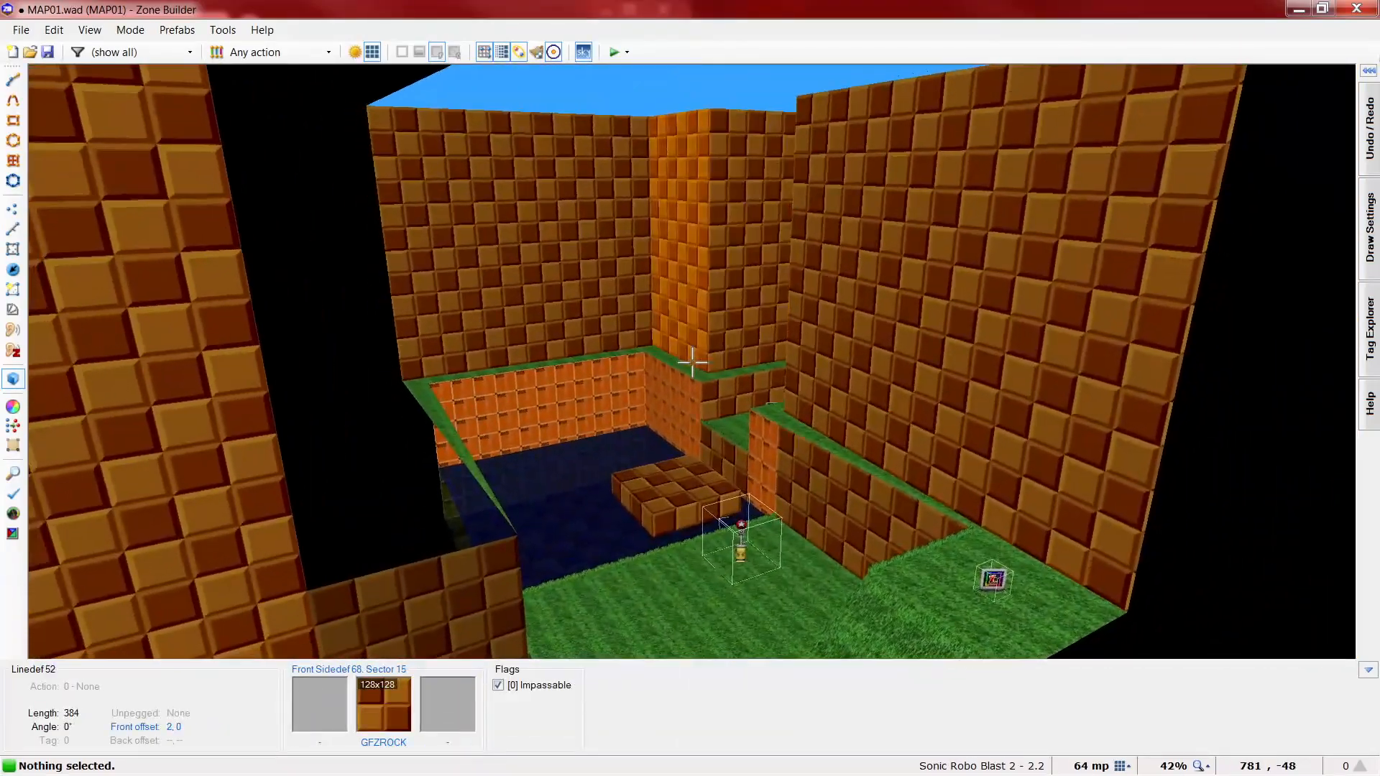
{"action": "key", "text": "w"}
{"action": "key", "text": "s"}
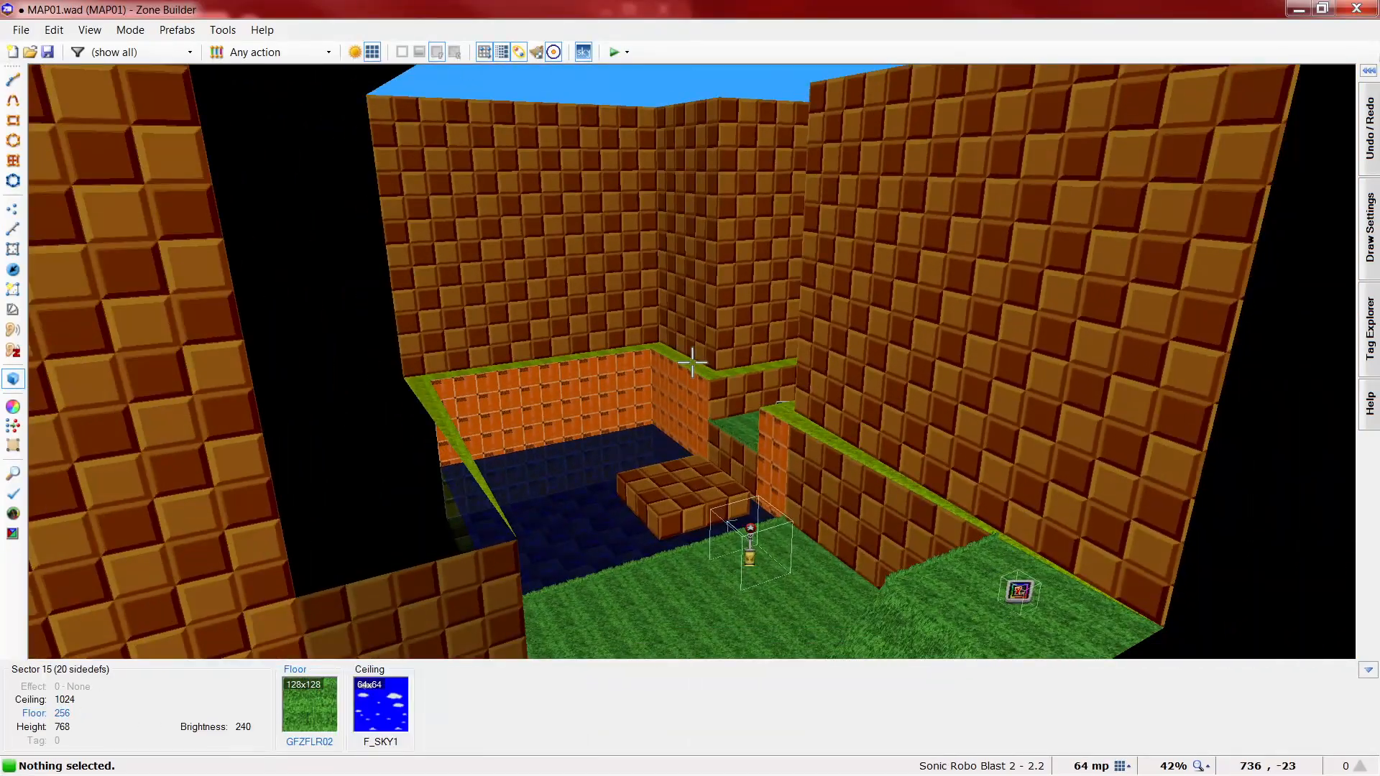
- Set both the floor height and the ceiling height of the border sector to 320
{"action": "right_click", "coordinate": [692, 361]}
{"action": "double_click", "coordinate": [1025, 330]}
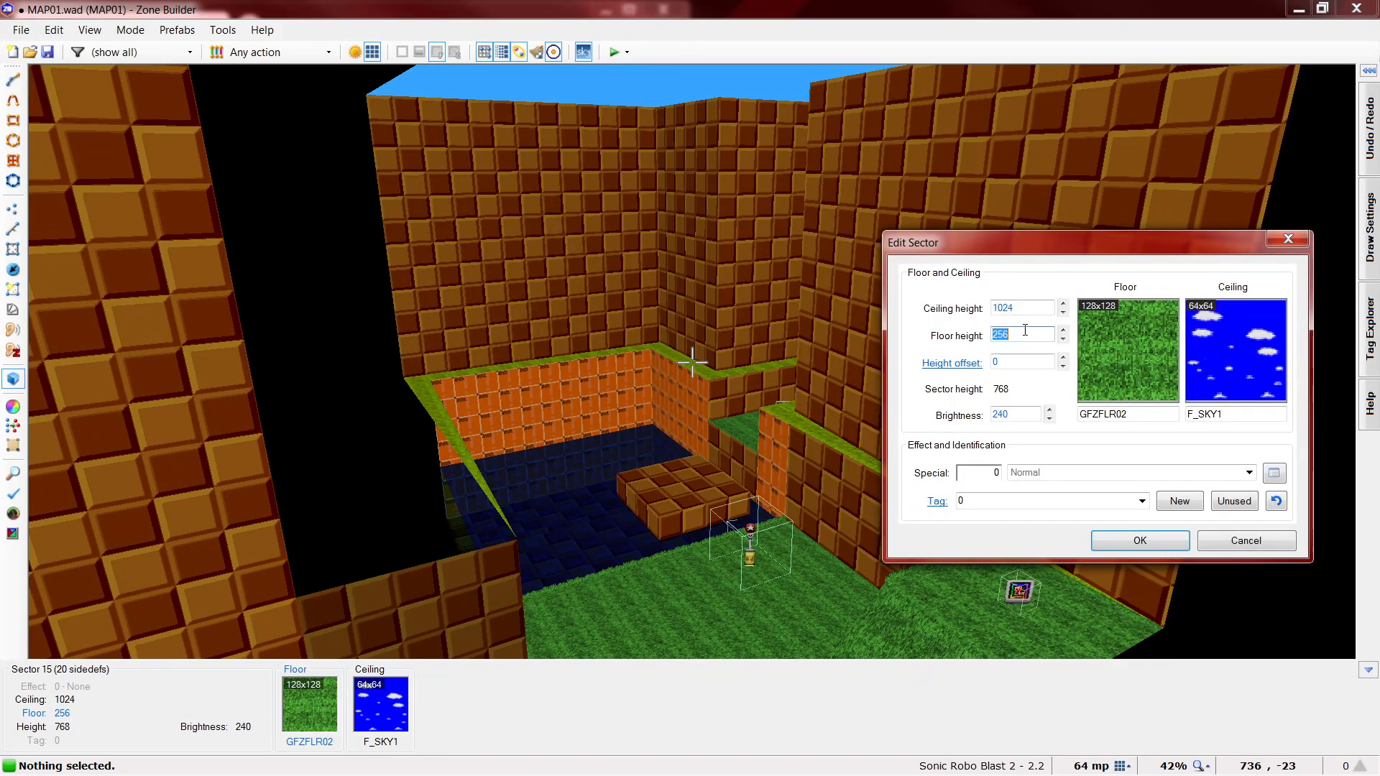
{"action": "type", "text": "320"}
{"action": "double_click", "coordinate": [1019, 307]}
{"action": "type", "text": "320"}
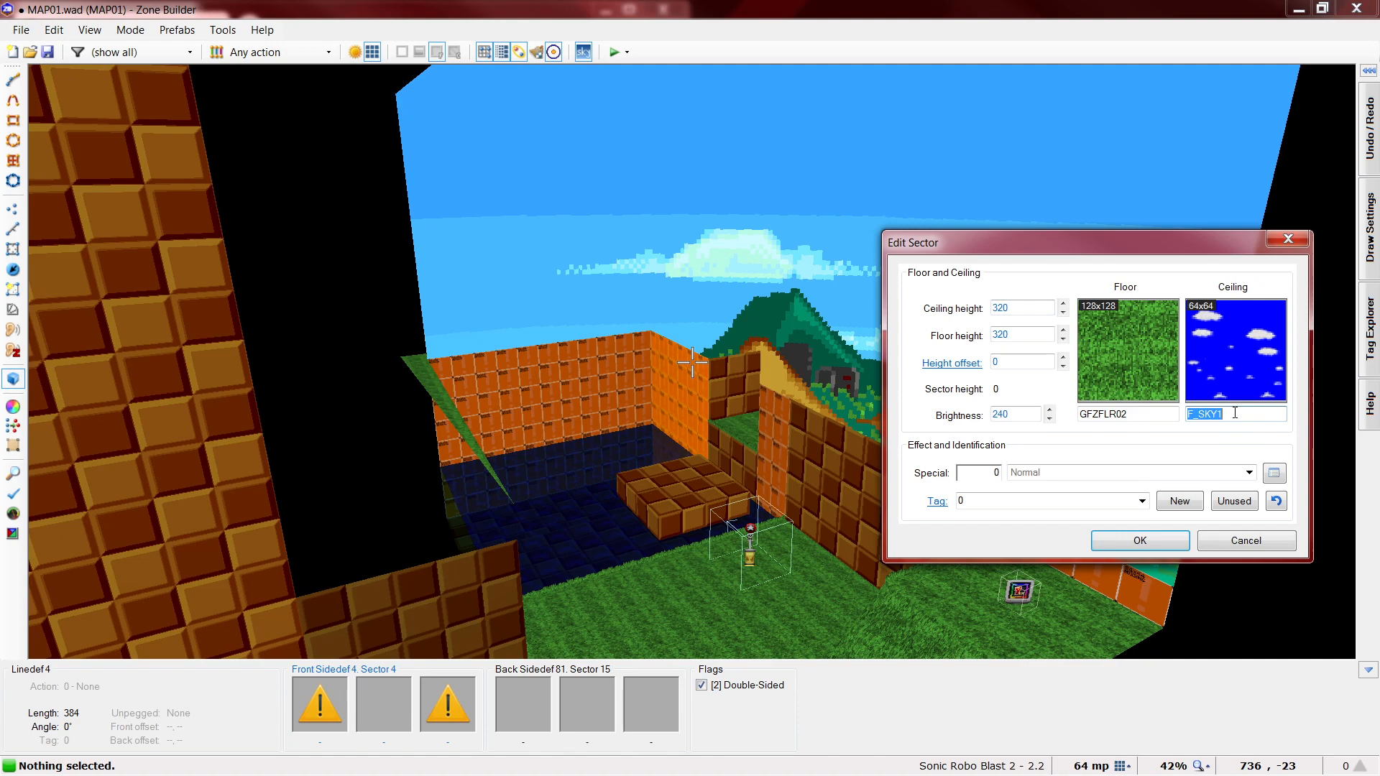
- Try SKY2 as the border sector's ceiling flat and restore F_SKY1
{"action": "left_click", "coordinate": [1232, 363]}
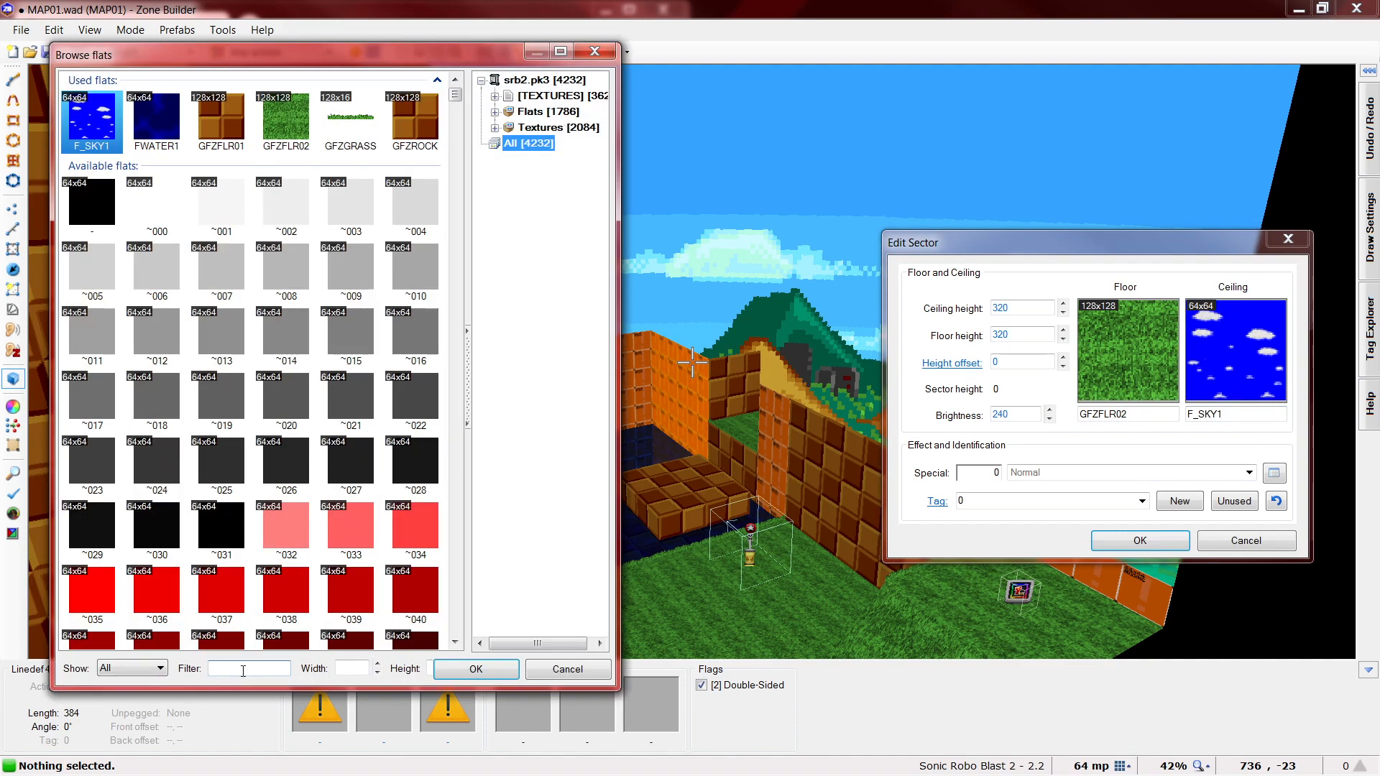
{"action": "type", "text": "SKY2"}
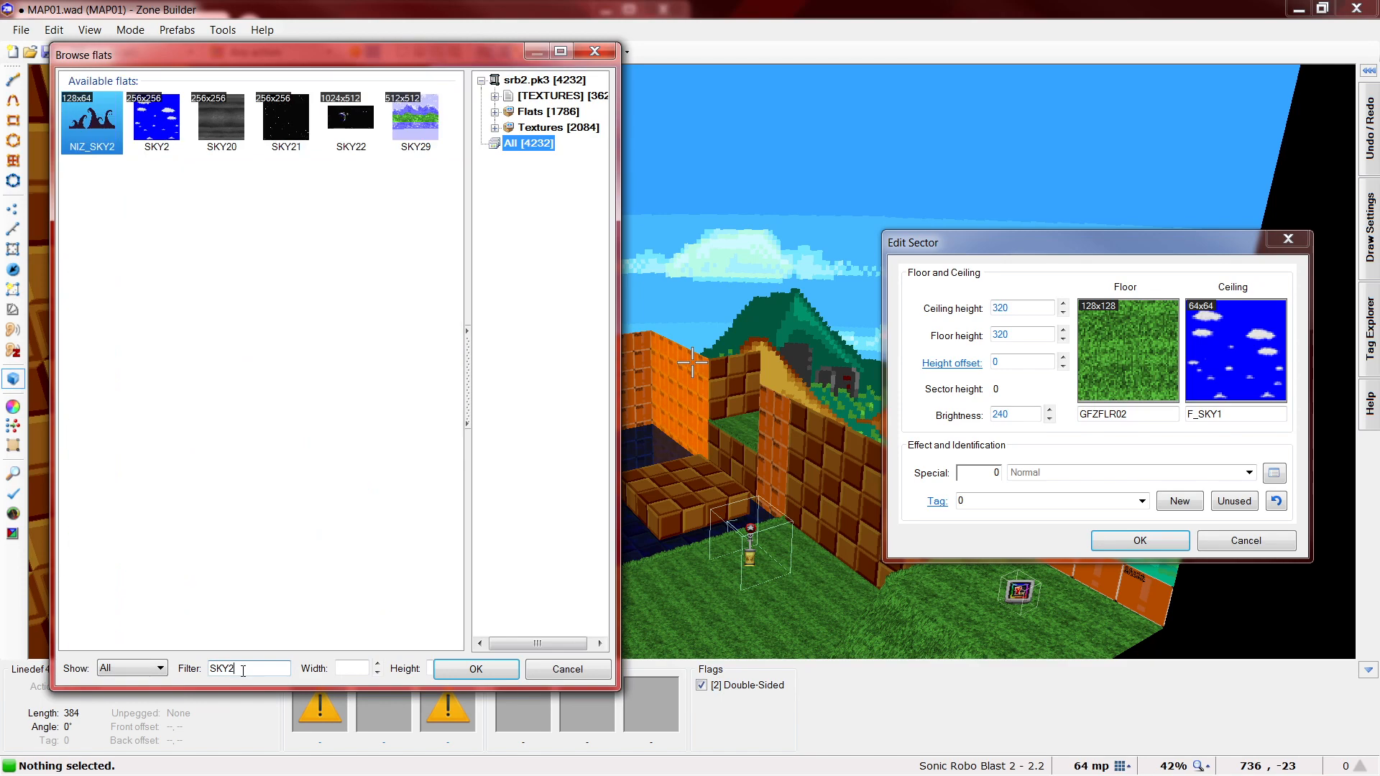
{"action": "double_click", "coordinate": [156, 119]}
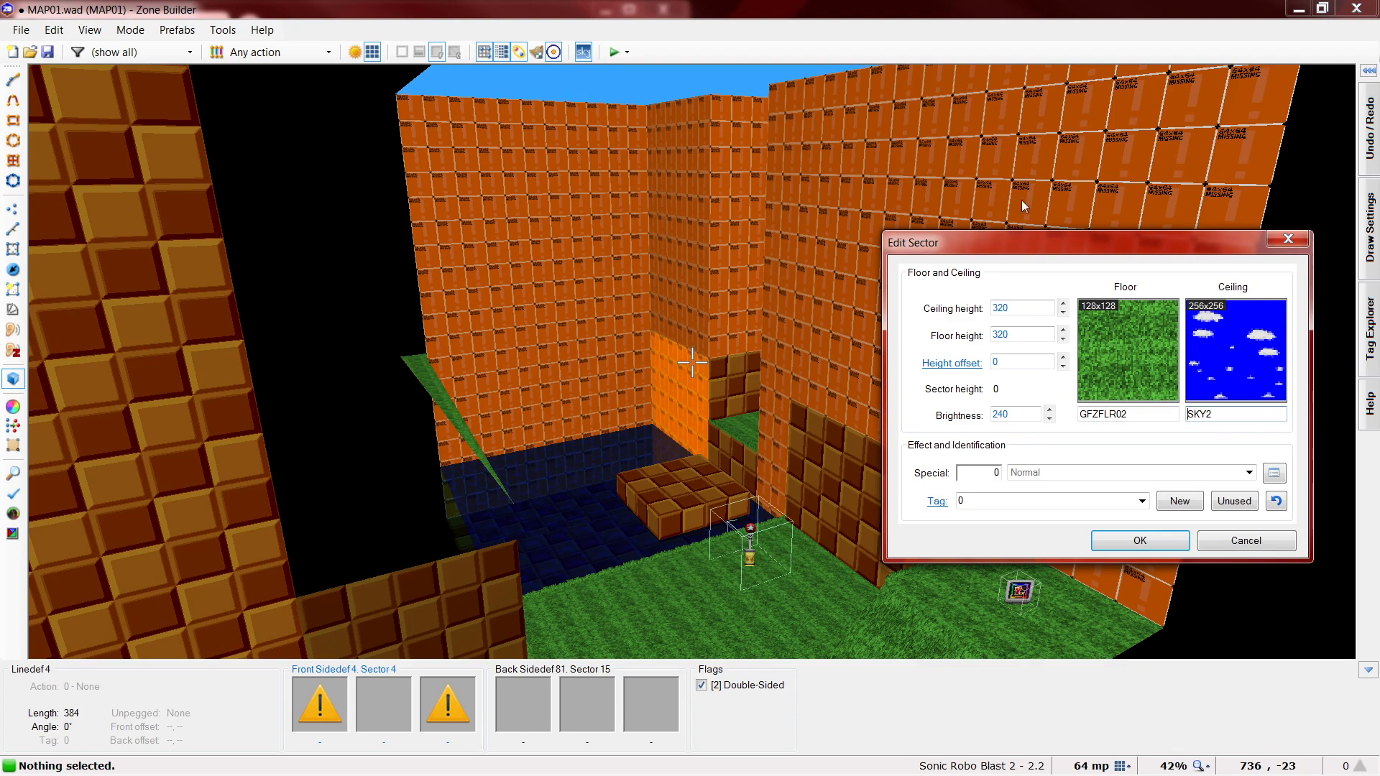
{"action": "left_click", "coordinate": [1246, 415]}
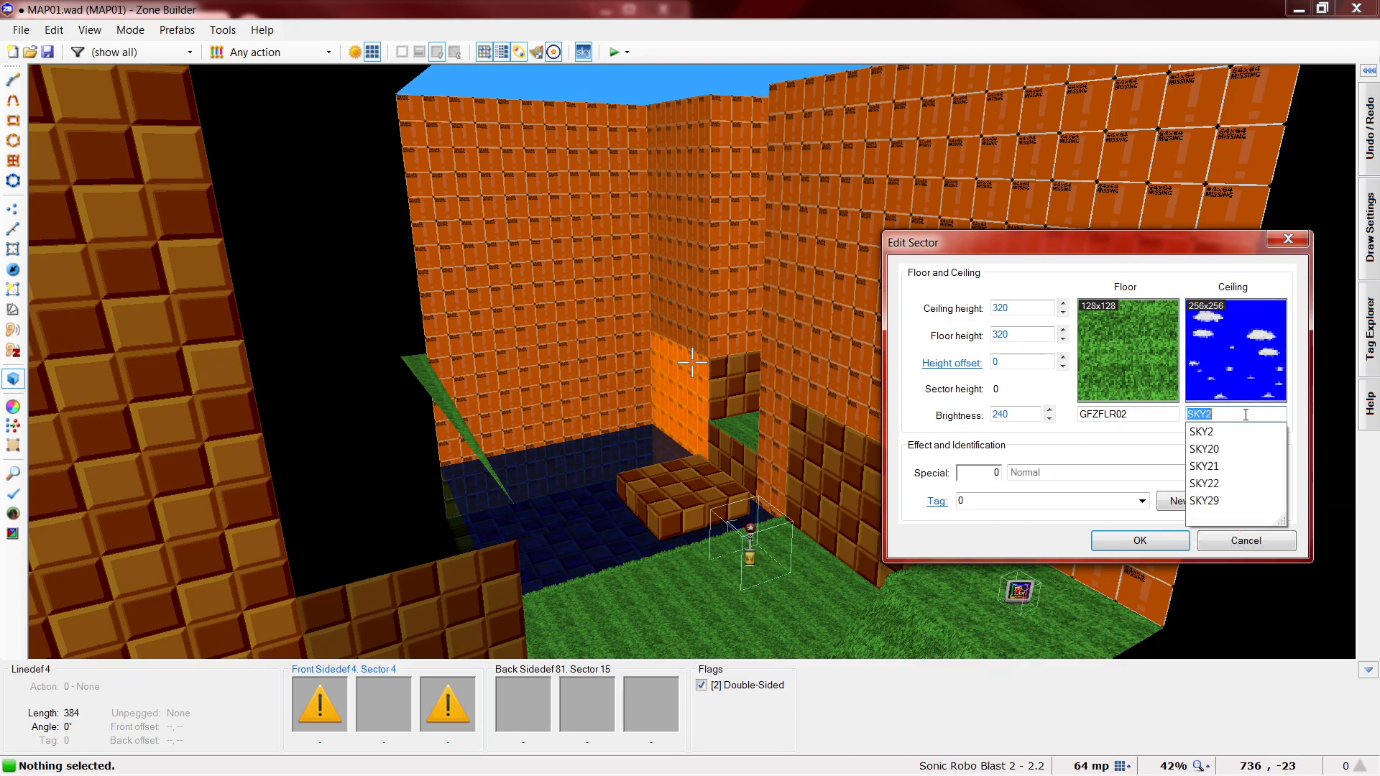
{"action": "type", "text": "F_SKY1"}
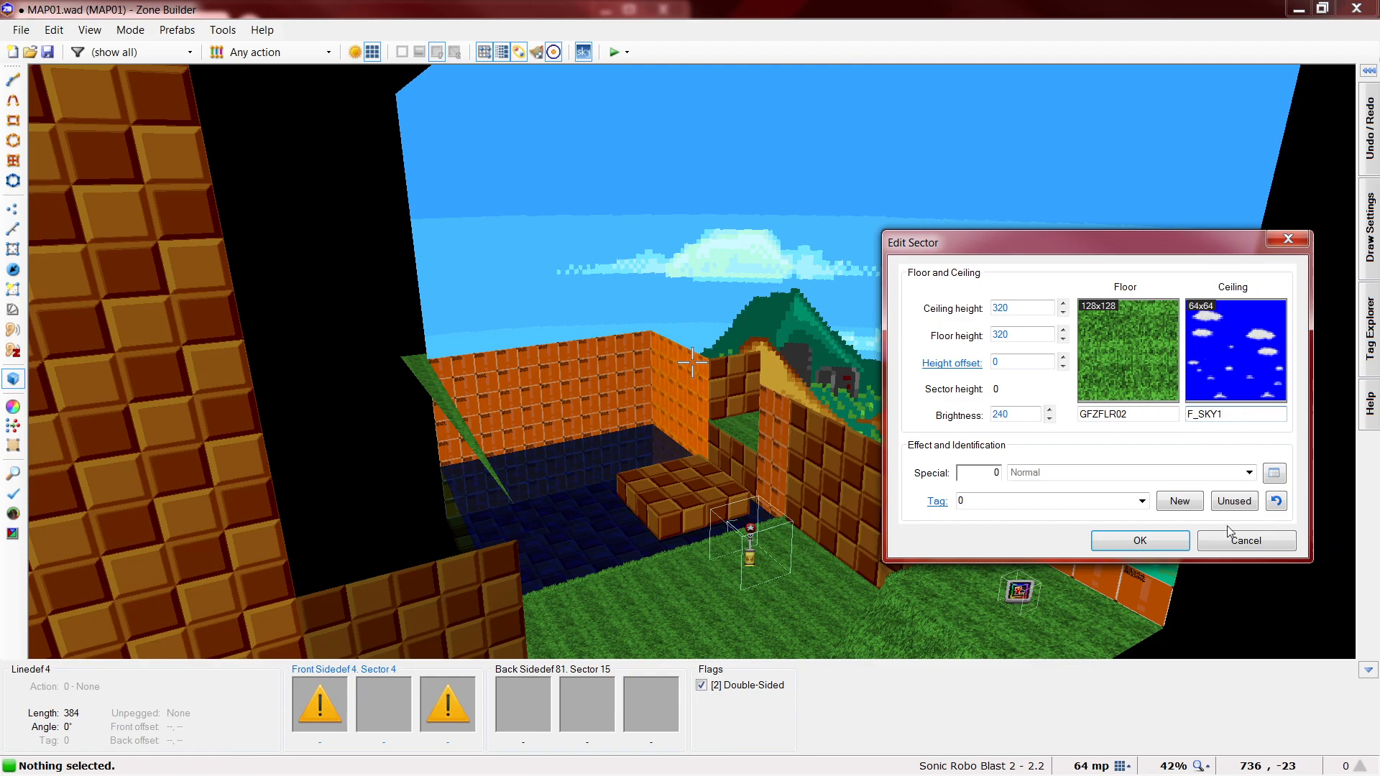
- Apply the border sector's settings and change its floor flat to GFZFLR01
{"action": "left_click", "coordinate": [1164, 541]}
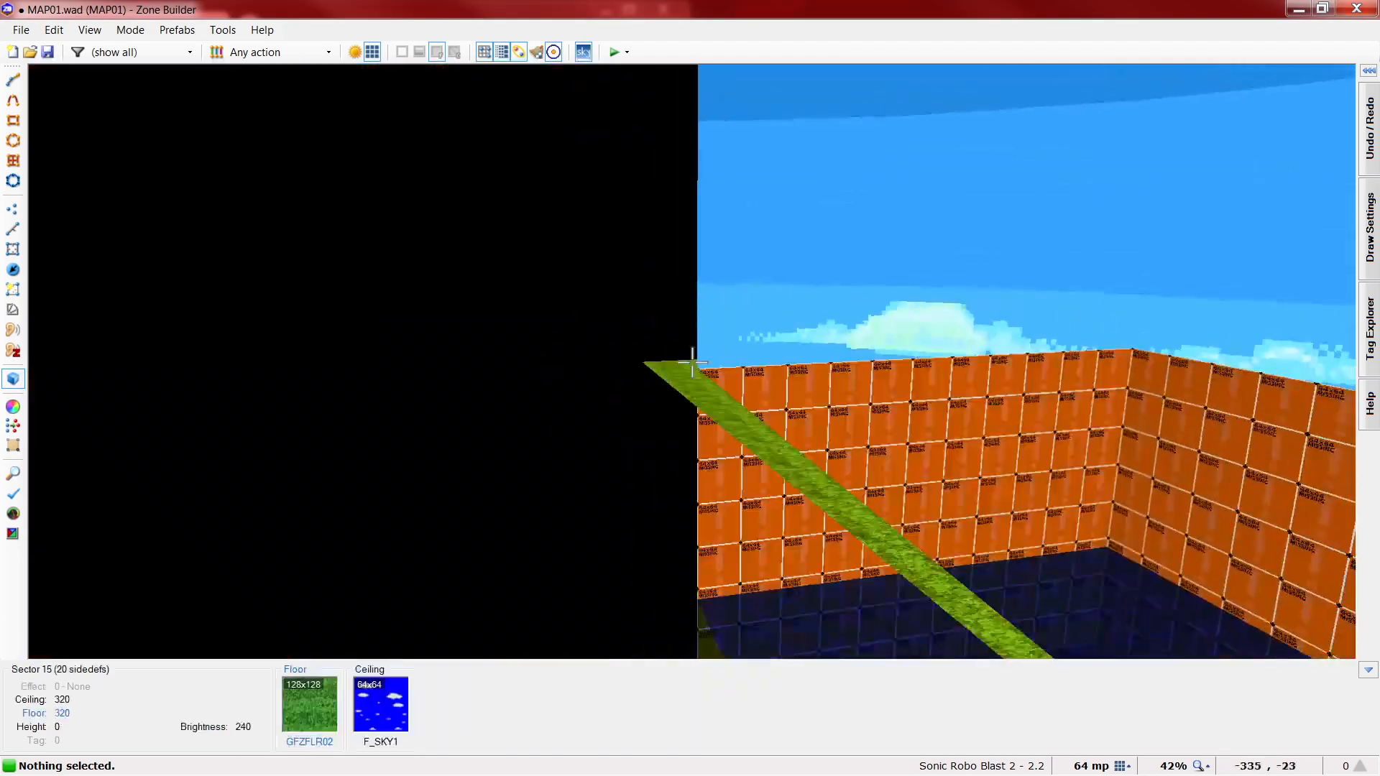
{"action": "right_click", "coordinate": [692, 363]}
{"action": "left_click", "coordinate": [1091, 370]}
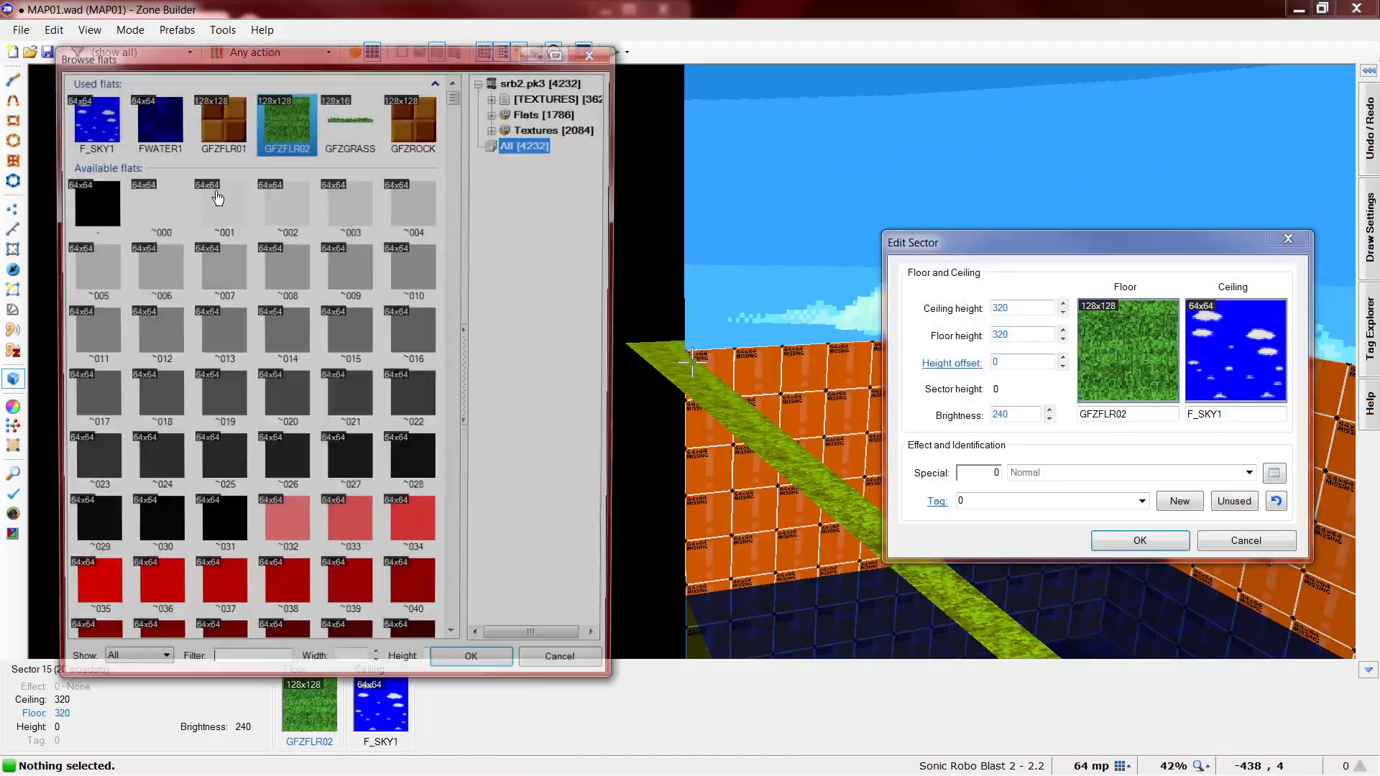
{"action": "left_click", "coordinate": [244, 120]}
{"action": "double_click", "coordinate": [244, 120]}
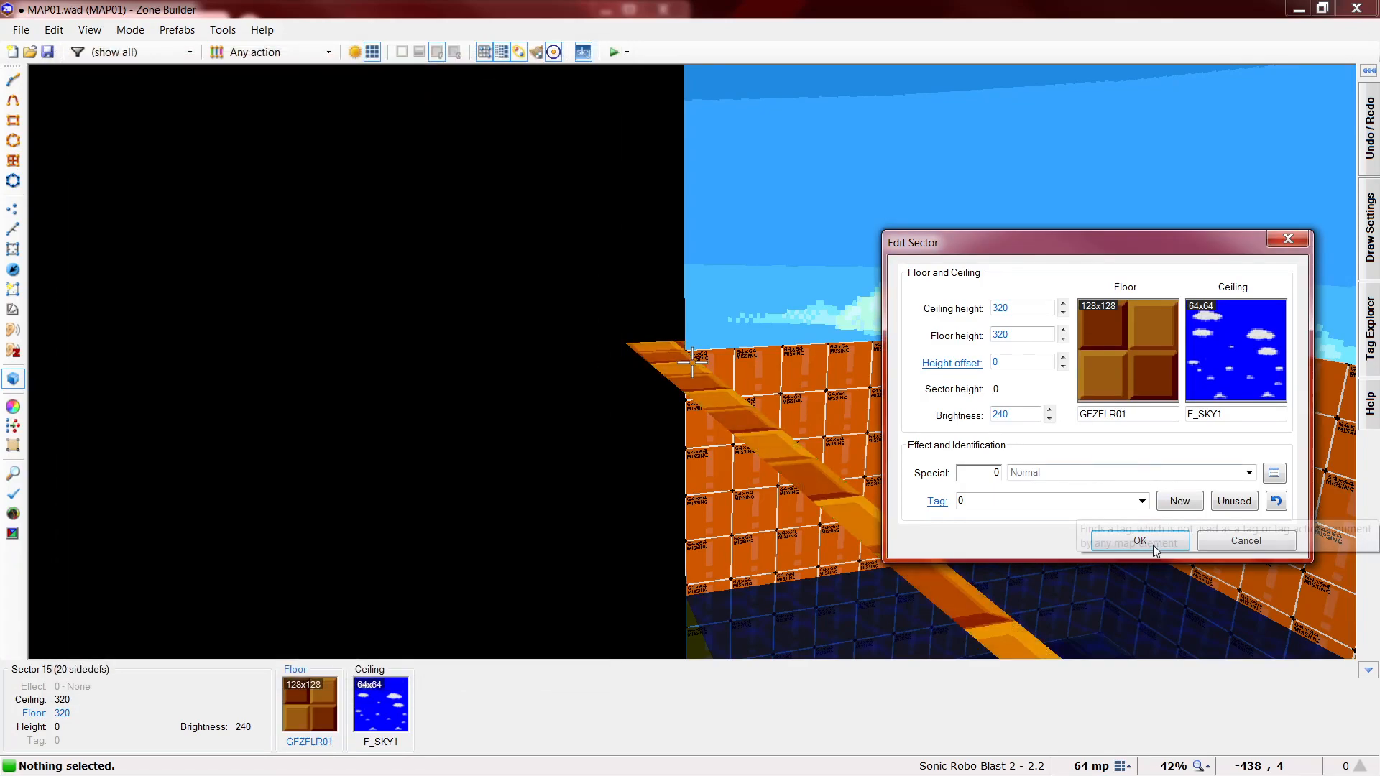
{"action": "left_click", "coordinate": [1151, 541]}
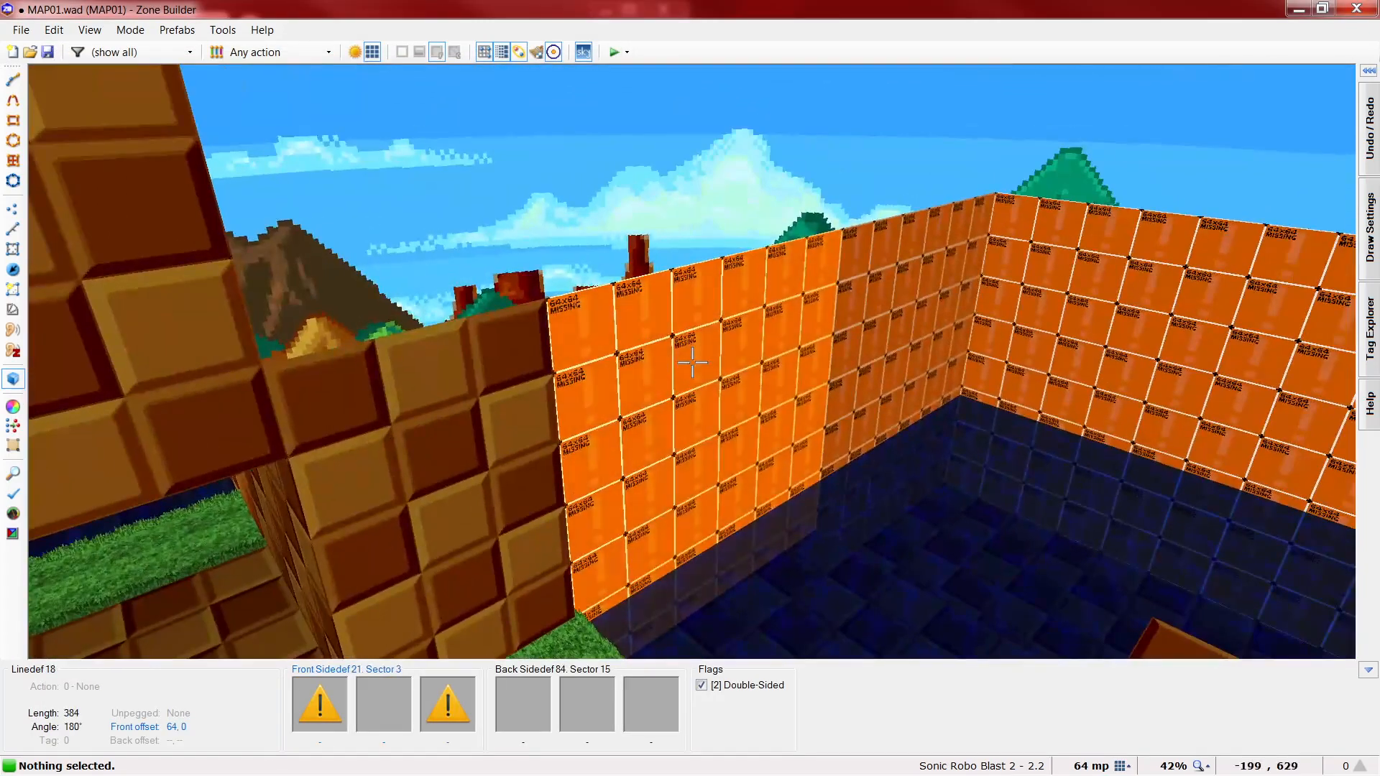
- Select the six untextured walls around the pool and platform and assign GFZROCK as their front lower texture
{"action": "left_click", "coordinate": [693, 363]}
{"action": "left_click", "coordinate": [692, 363]}
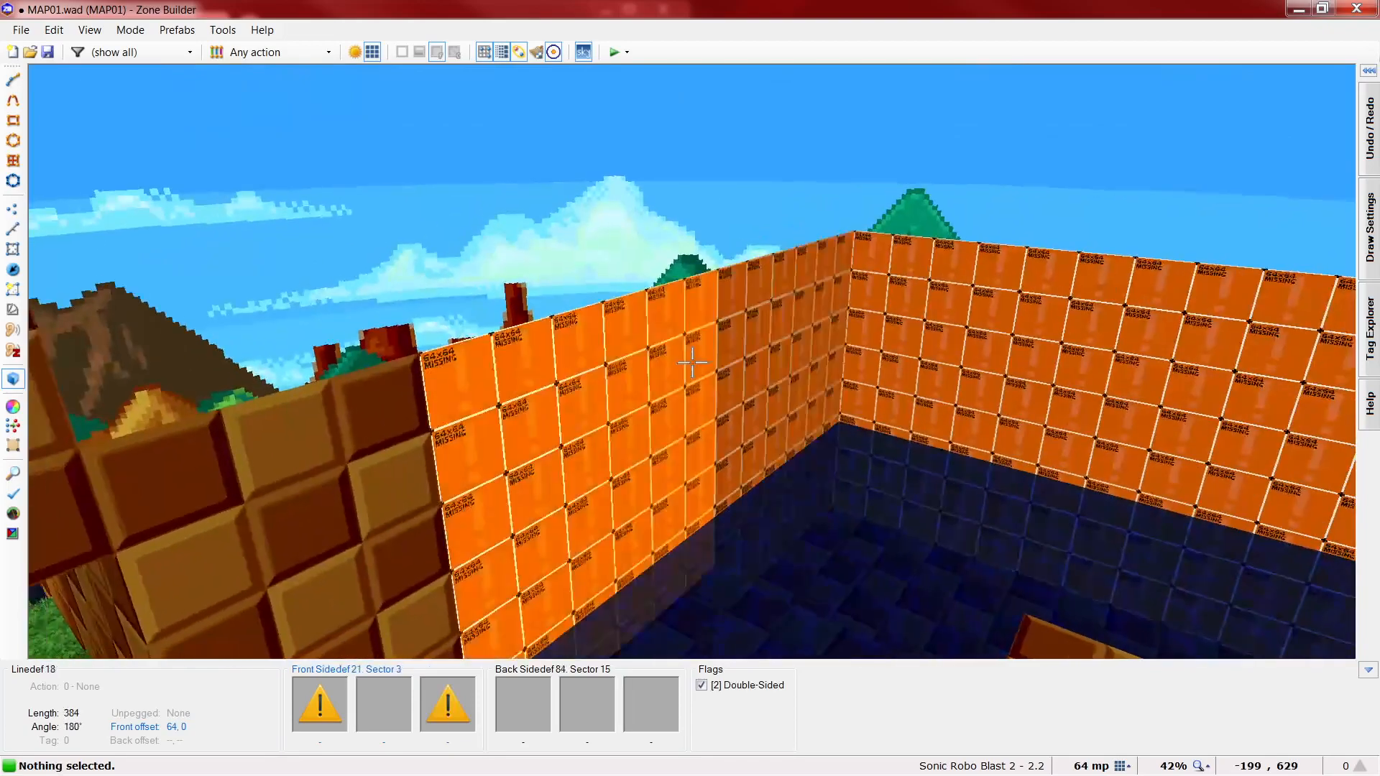
{"action": "left_click", "coordinate": [692, 363], "text": "shift"}
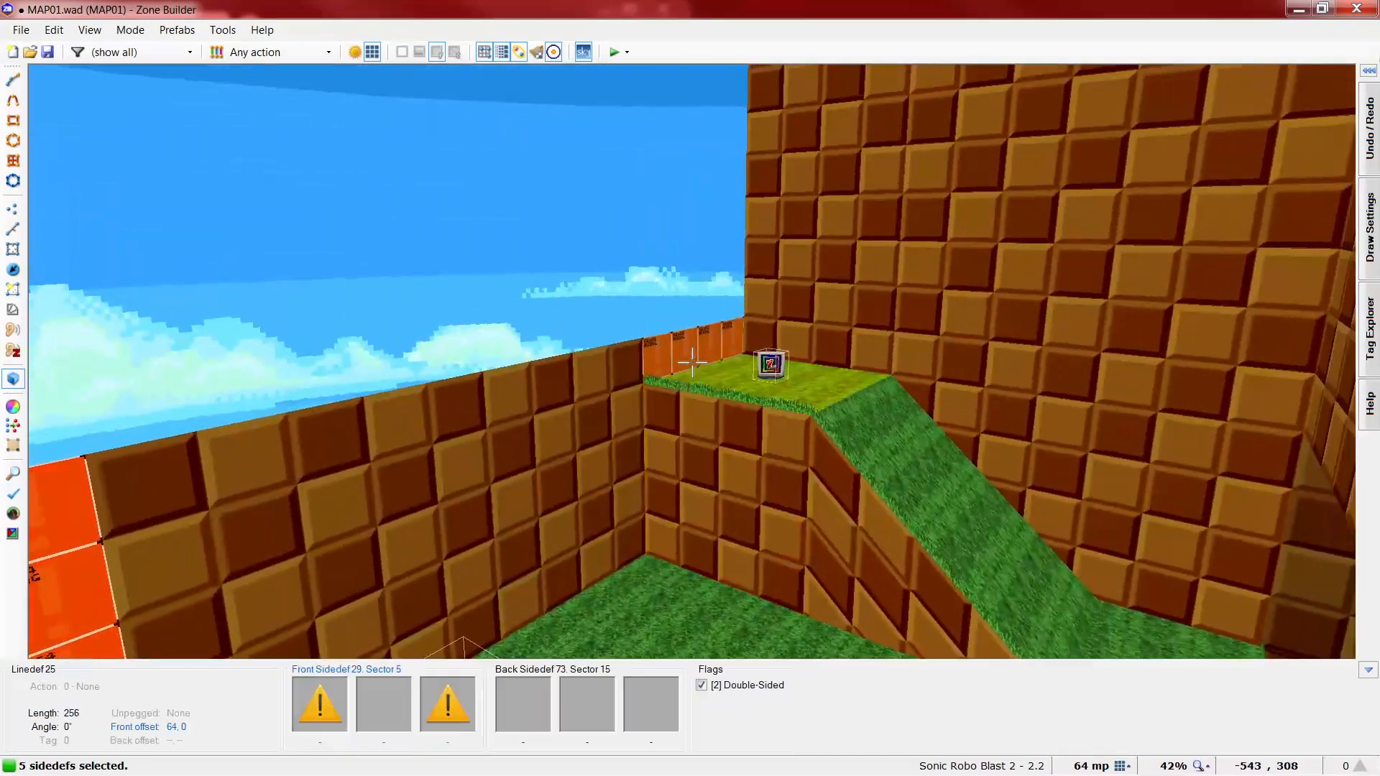
{"action": "left_click", "coordinate": [692, 363], "text": "shift"}
{"action": "right_click", "coordinate": [693, 363]}
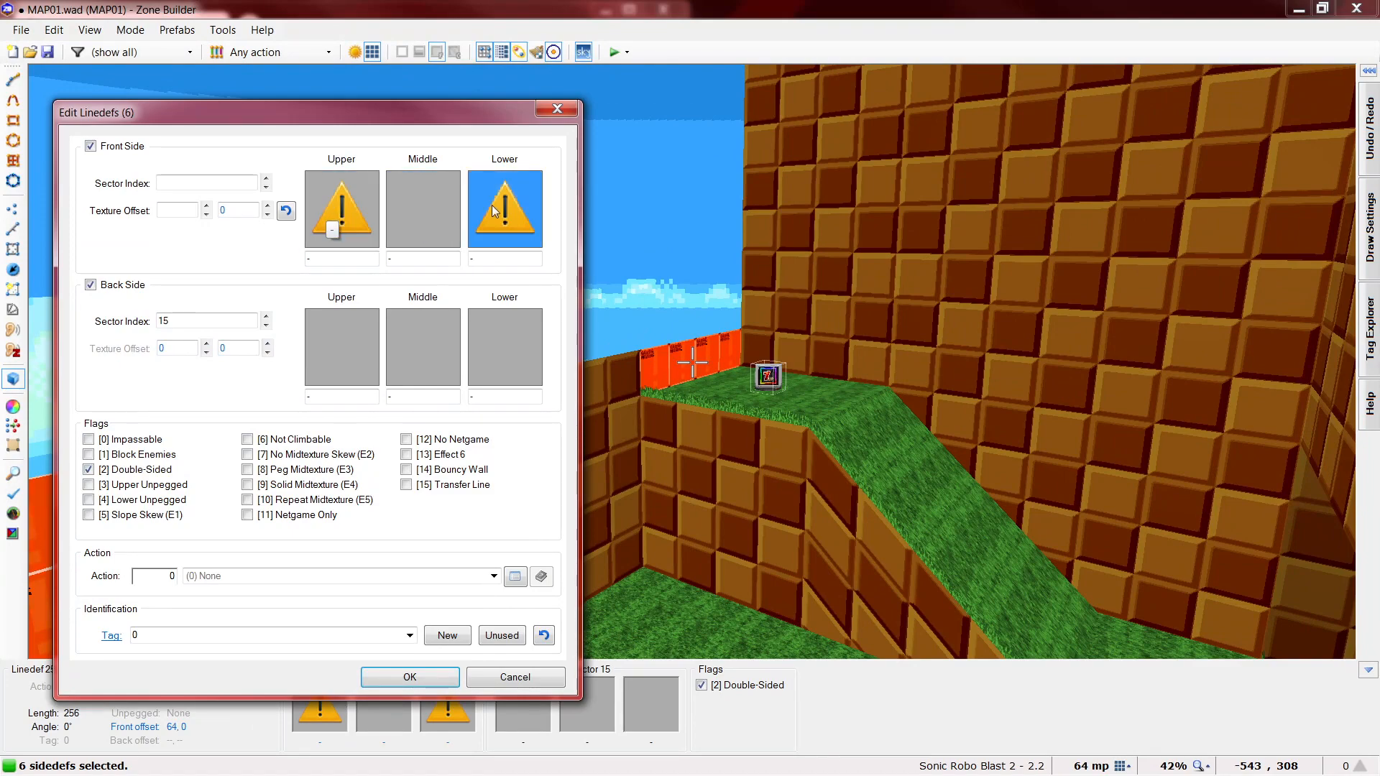
{"action": "left_click", "coordinate": [511, 227]}
{"action": "left_click", "coordinate": [421, 120]}
{"action": "left_click", "coordinate": [478, 668]}
{"action": "left_click", "coordinate": [409, 677]}
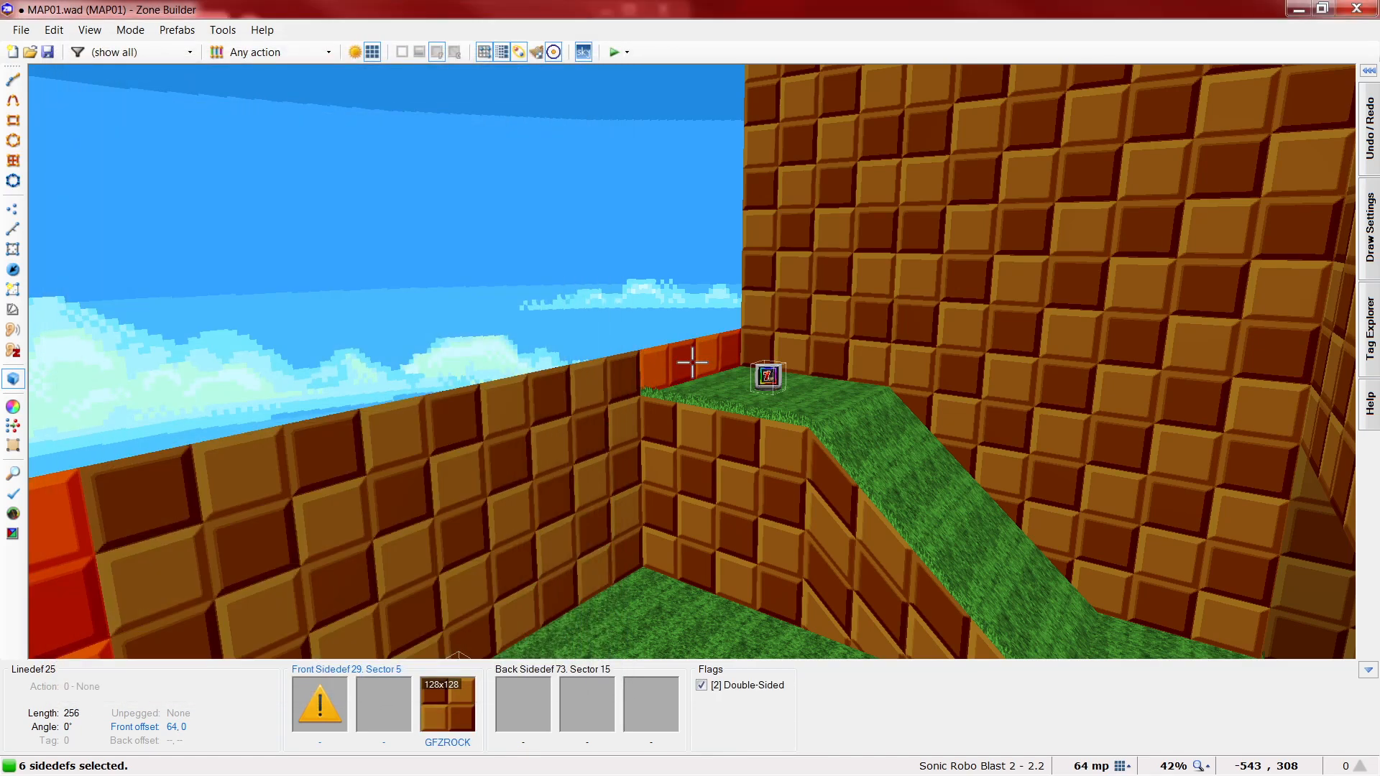
- Turn off highlighting and examine the lowered, textured walls and the open sky in the 3D view
{"action": "key", "text": "d"}
{"action": "key", "text": "e"}
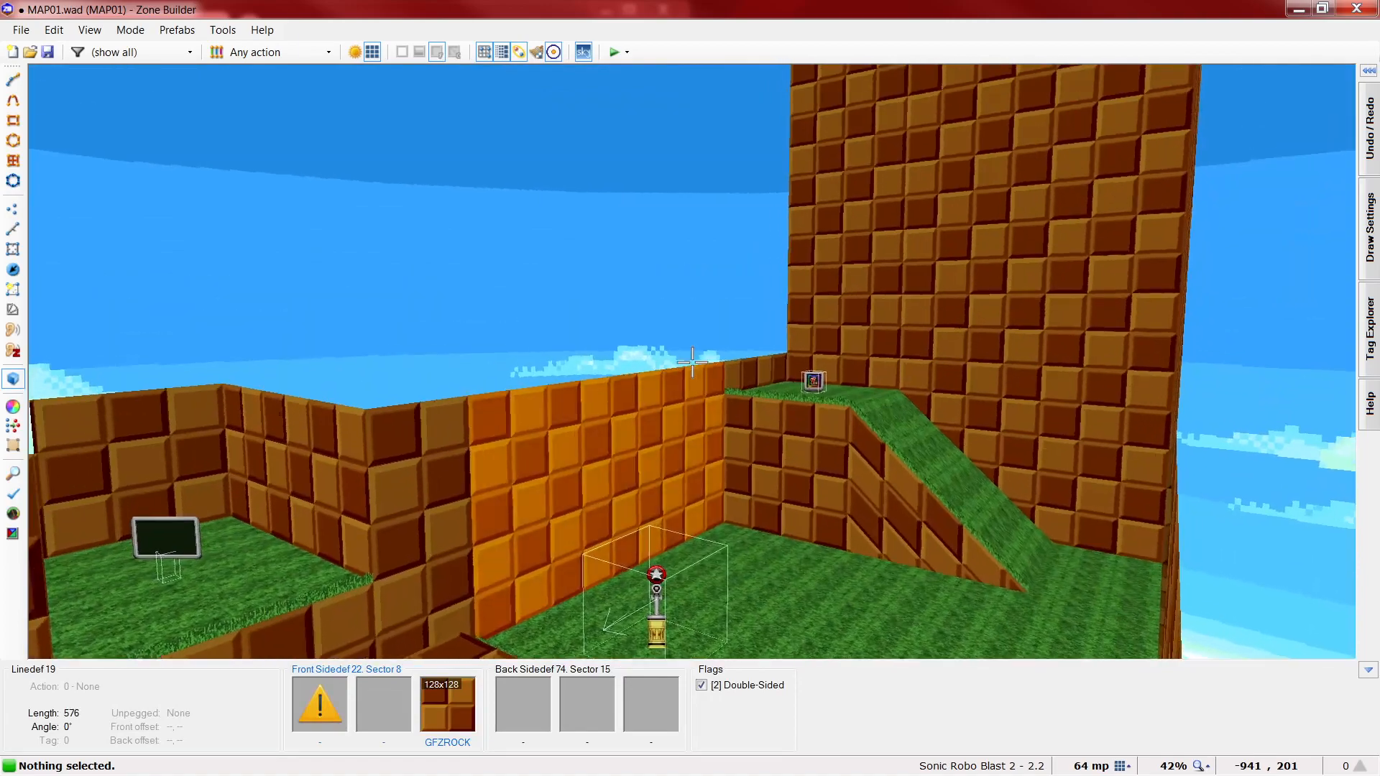
{"action": "key", "text": "h"}
{"action": "key", "text": "e"}
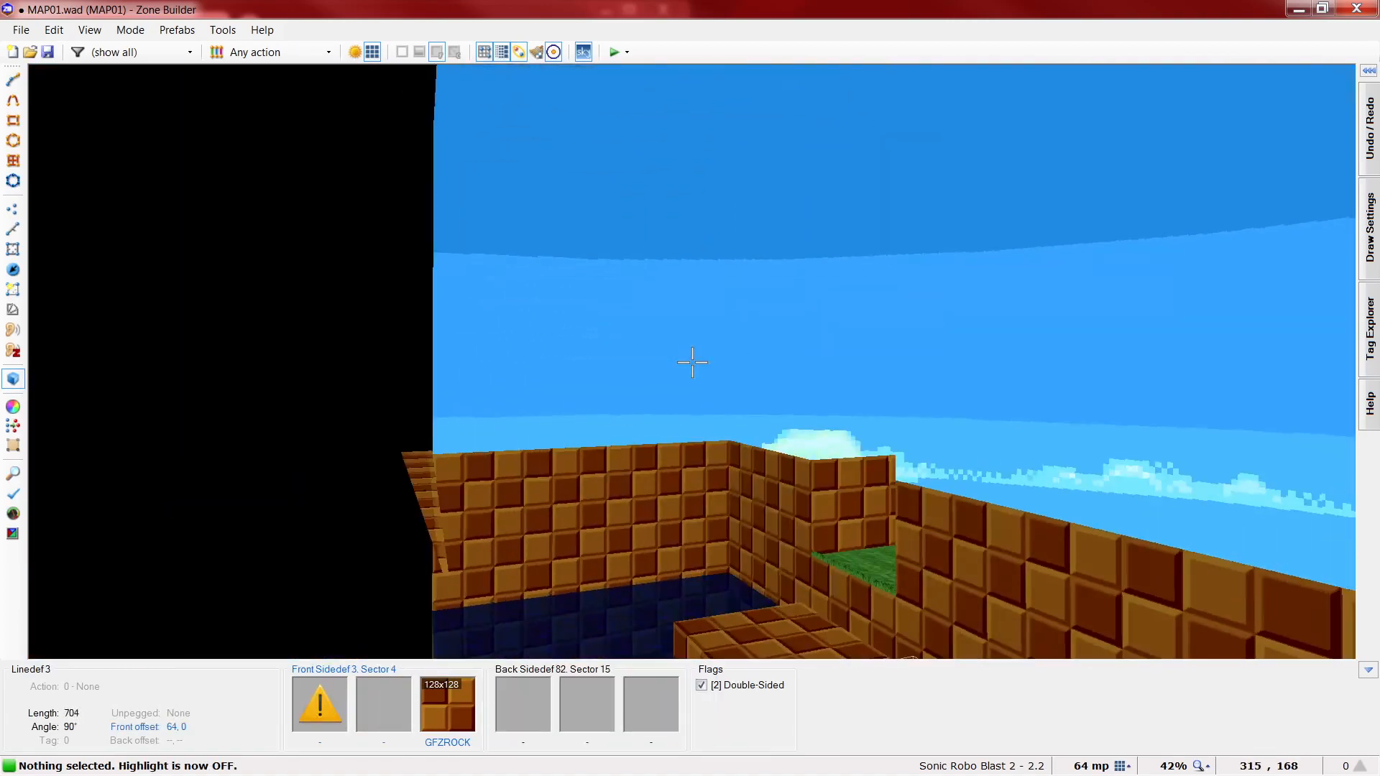
{"action": "key", "text": "e"}
{"action": "key", "text": "w"}
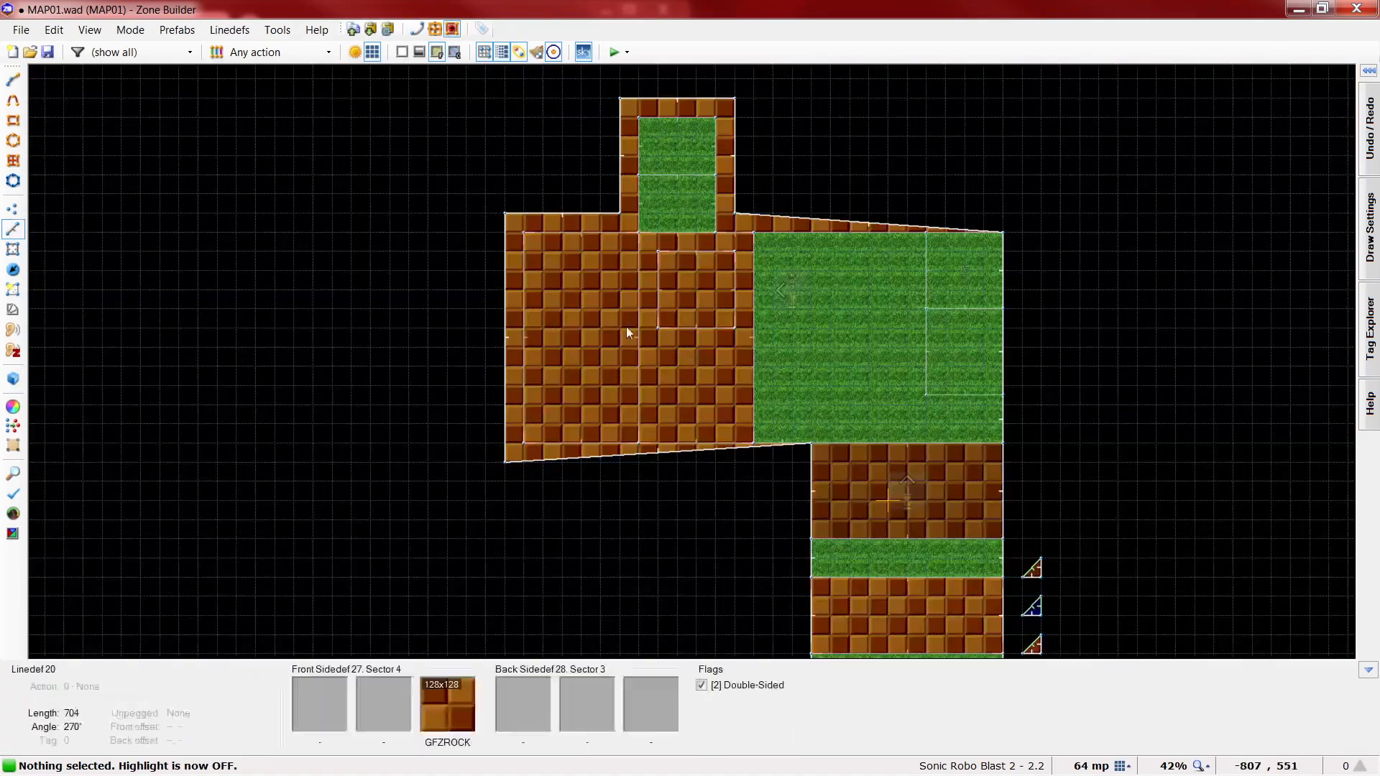
- Draw a narrow triangular sector along the grass area's east edge, joining its north-east and south-east corners
{"action": "scroll", "coordinate": [655, 327], "scroll_direction": "down", "scroll_amount": 1}
{"action": "scroll", "coordinate": [927, 271], "scroll_direction": "up", "scroll_amount": 4}
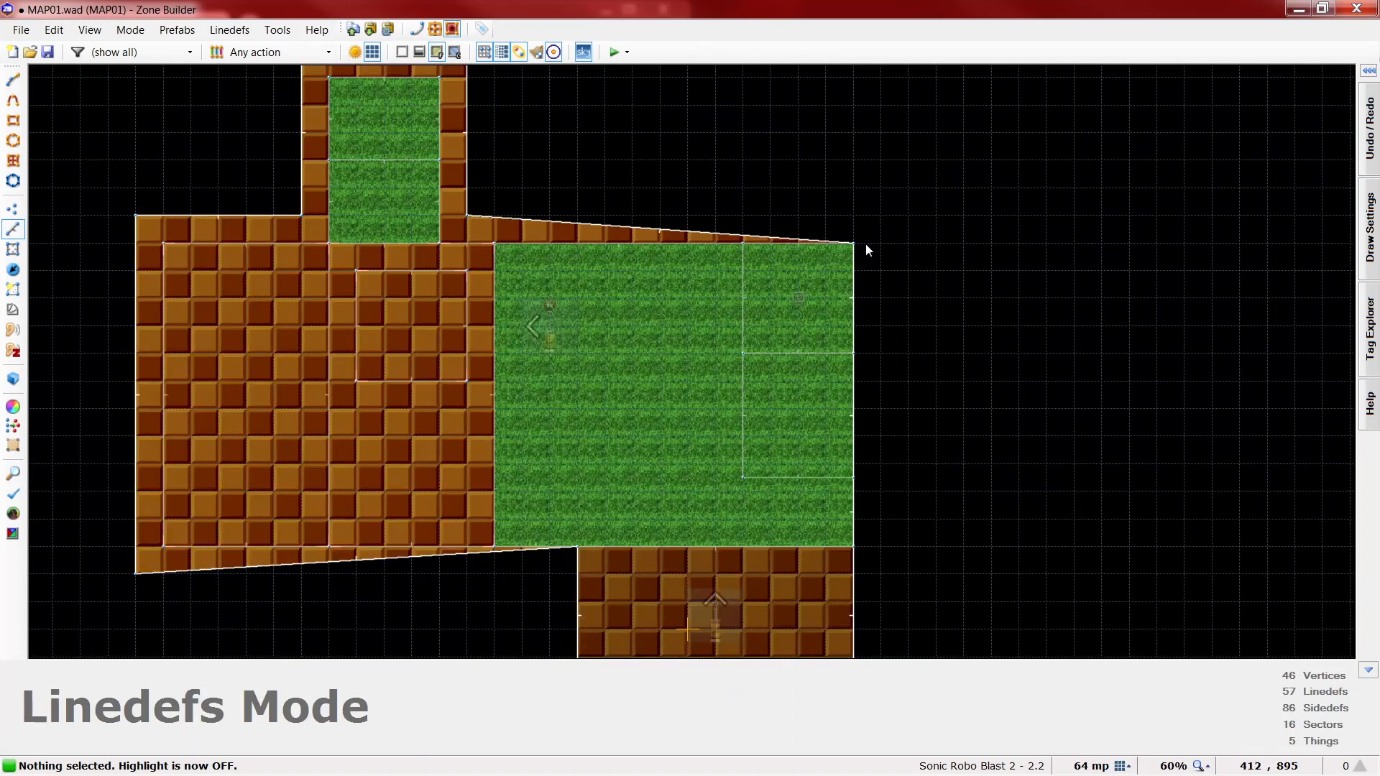
{"action": "key", "text": "d"}
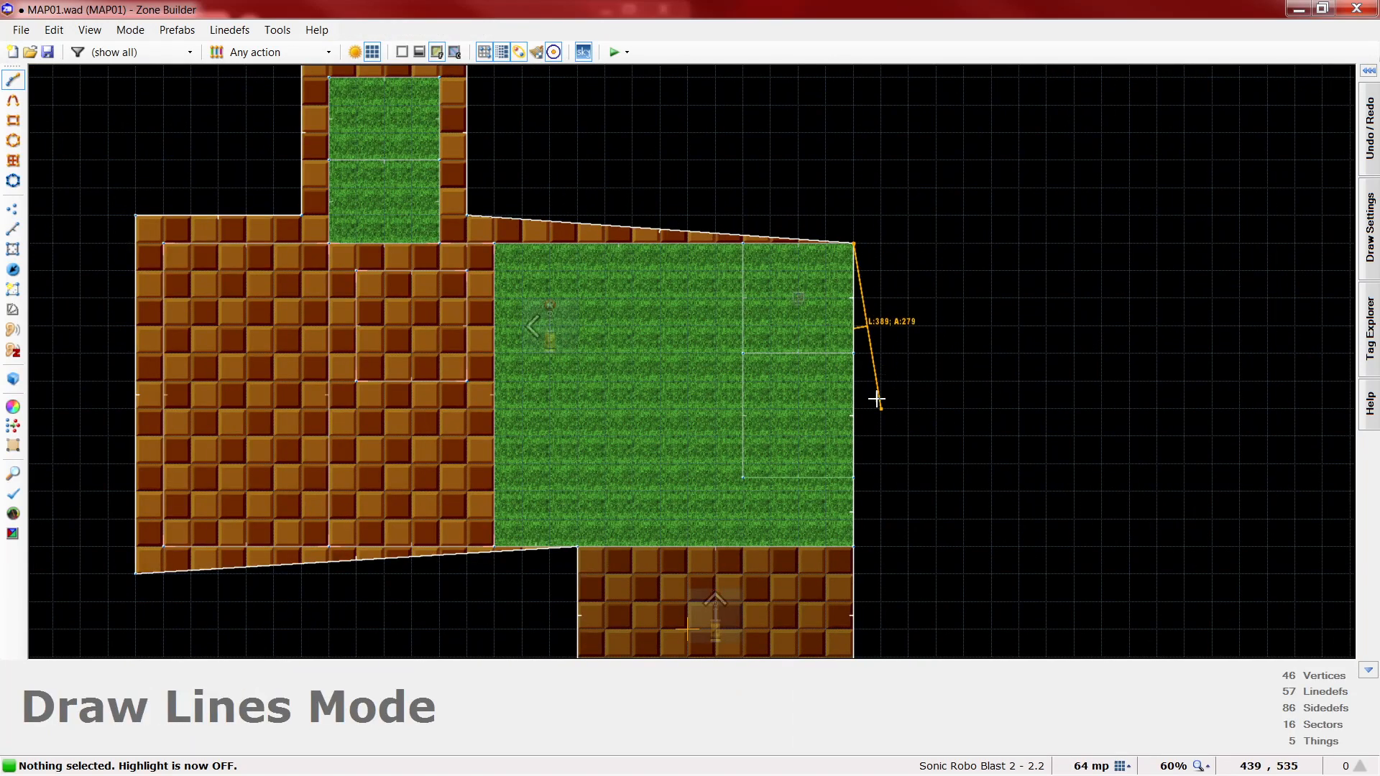
{"action": "left_click", "coordinate": [855, 547]}
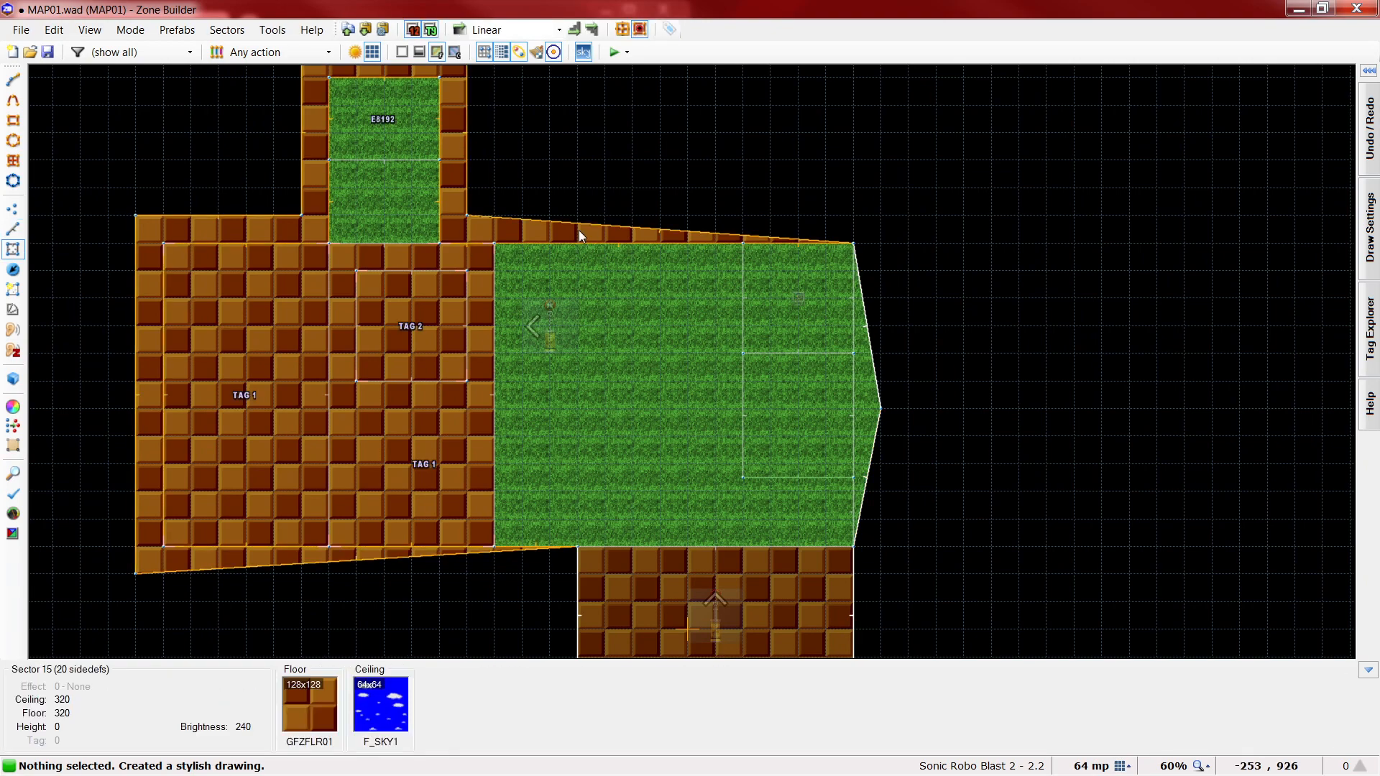
- Turn highlighting on and set the triangular east sector's ceiling and floor heights to 512 with ceiling flat GFZFLR02
{"action": "key", "text": "h"}
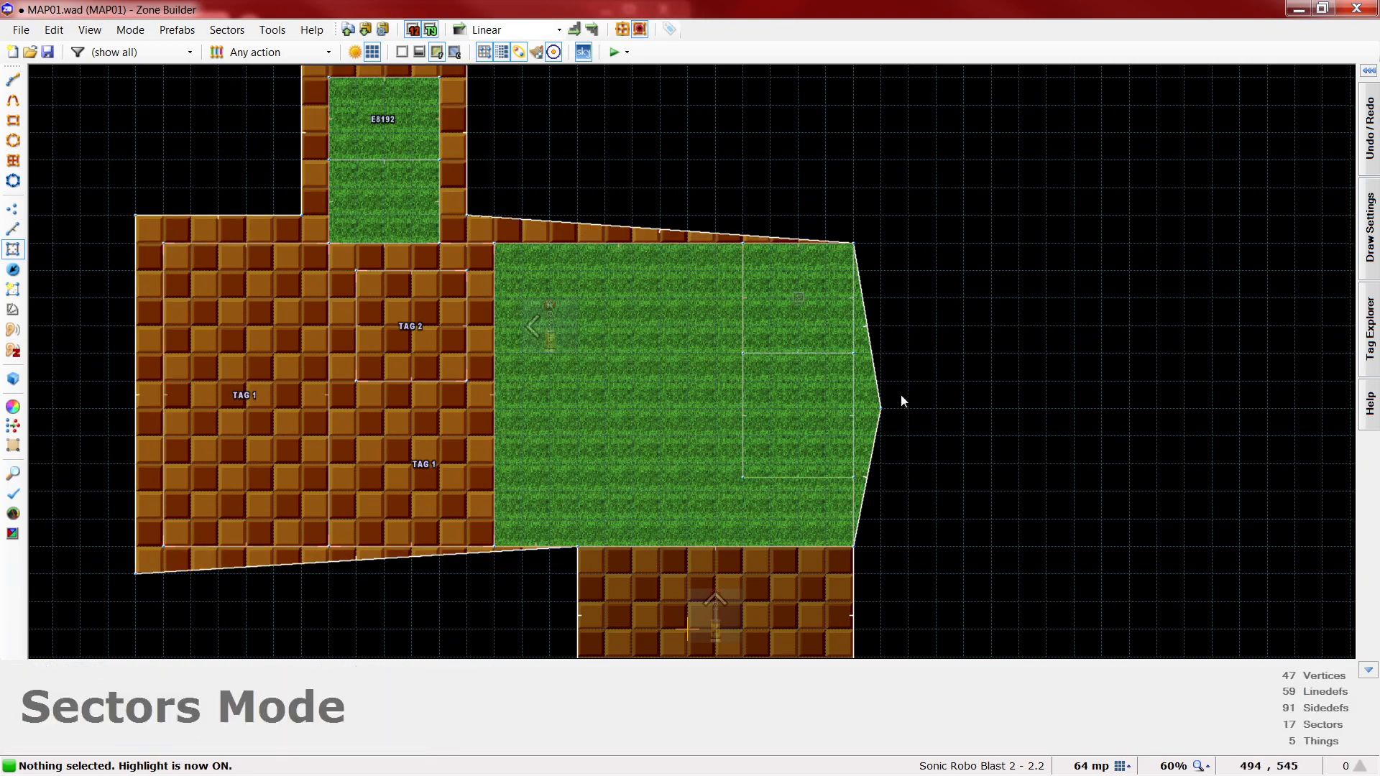
{"action": "right_click", "coordinate": [870, 408]}
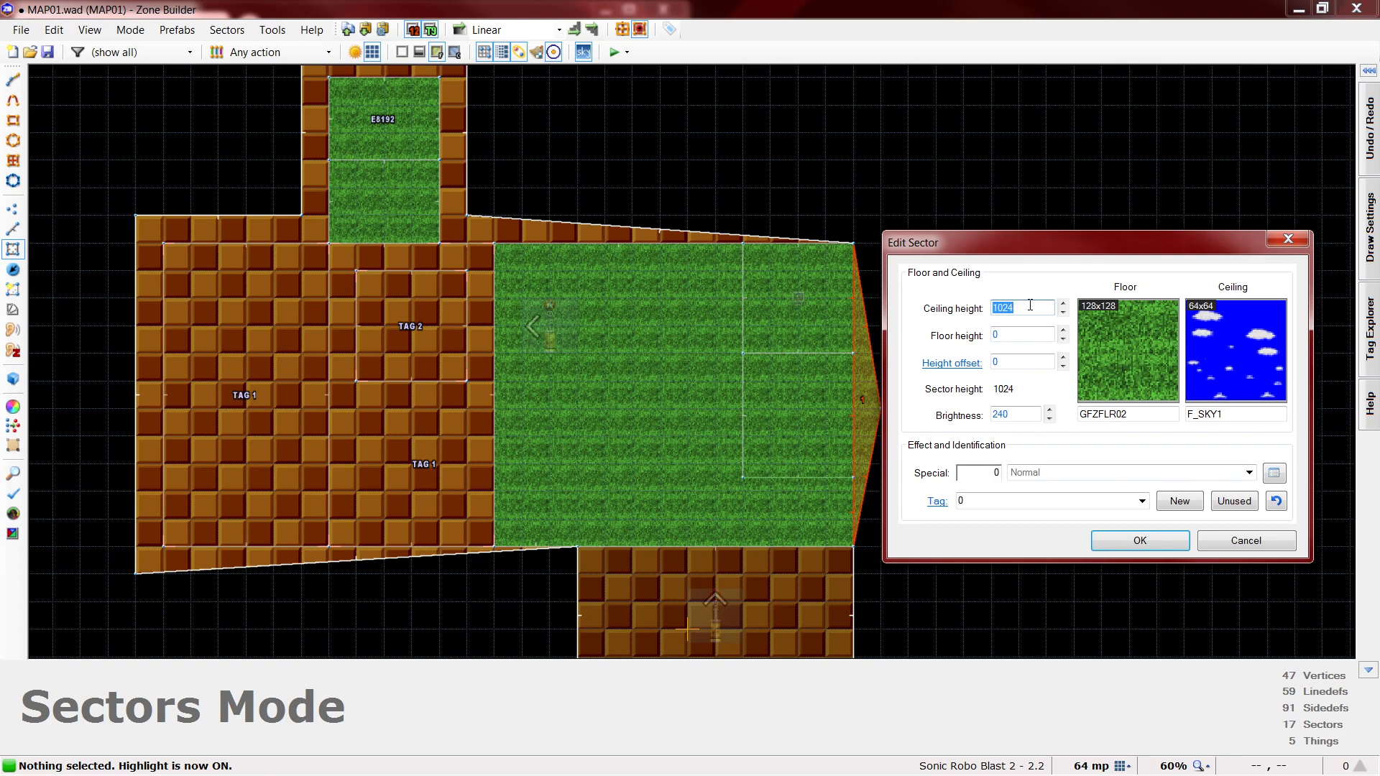
{"action": "type", "text": "512"}
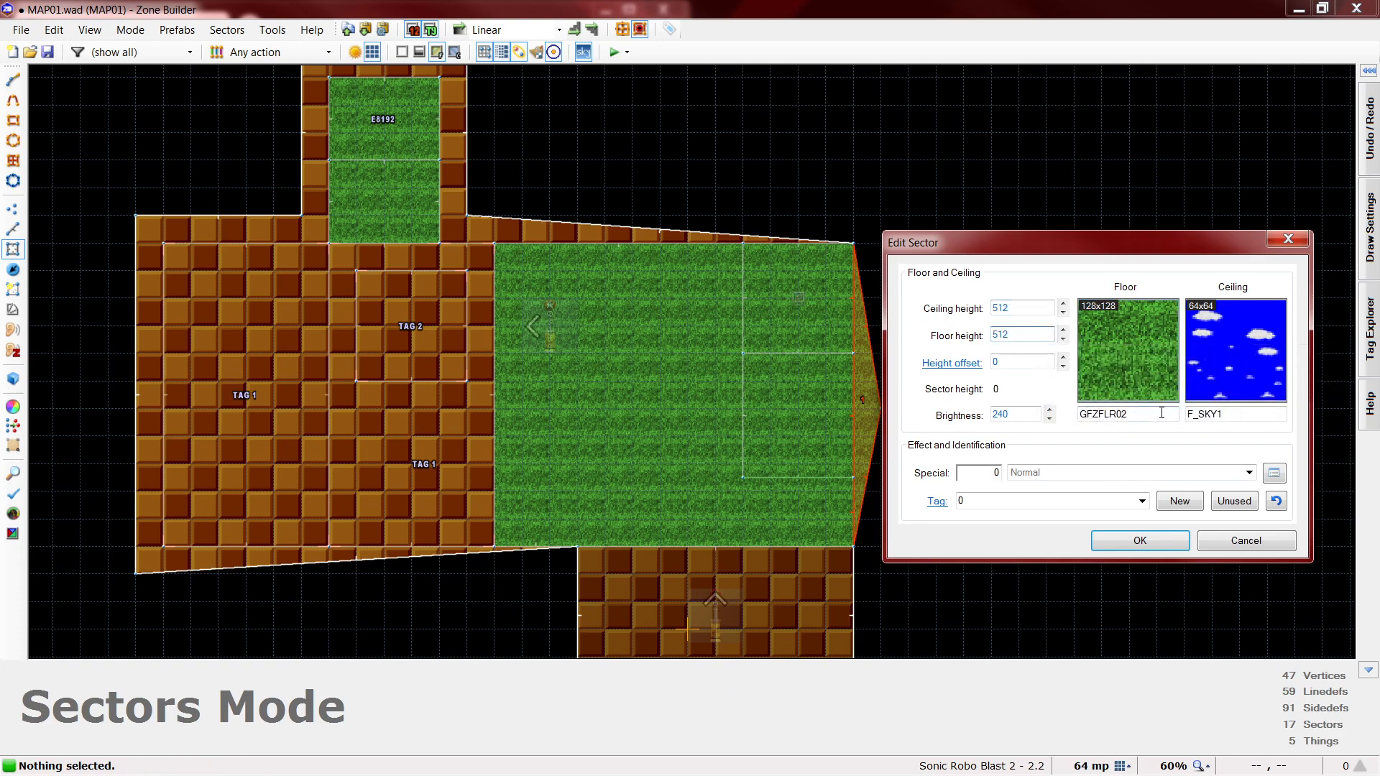
{"action": "double_click", "coordinate": [1222, 417]}
{"action": "type", "text": "GFZFLR02"}
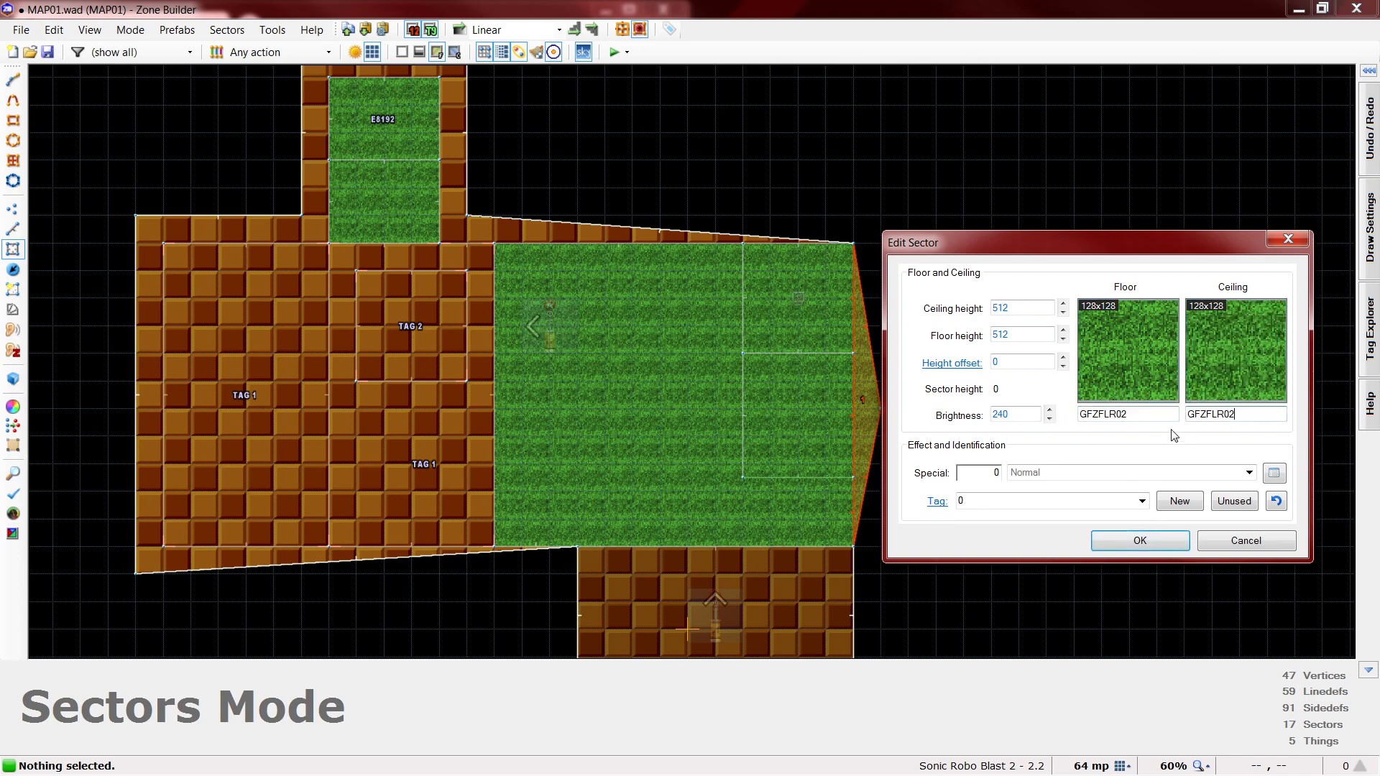
{"action": "left_click", "coordinate": [1136, 543]}
- Select the three untextured upper wall sections along the grass area's east edge and set their front lower texture to GFZROCK
{"action": "key", "text": "w"}
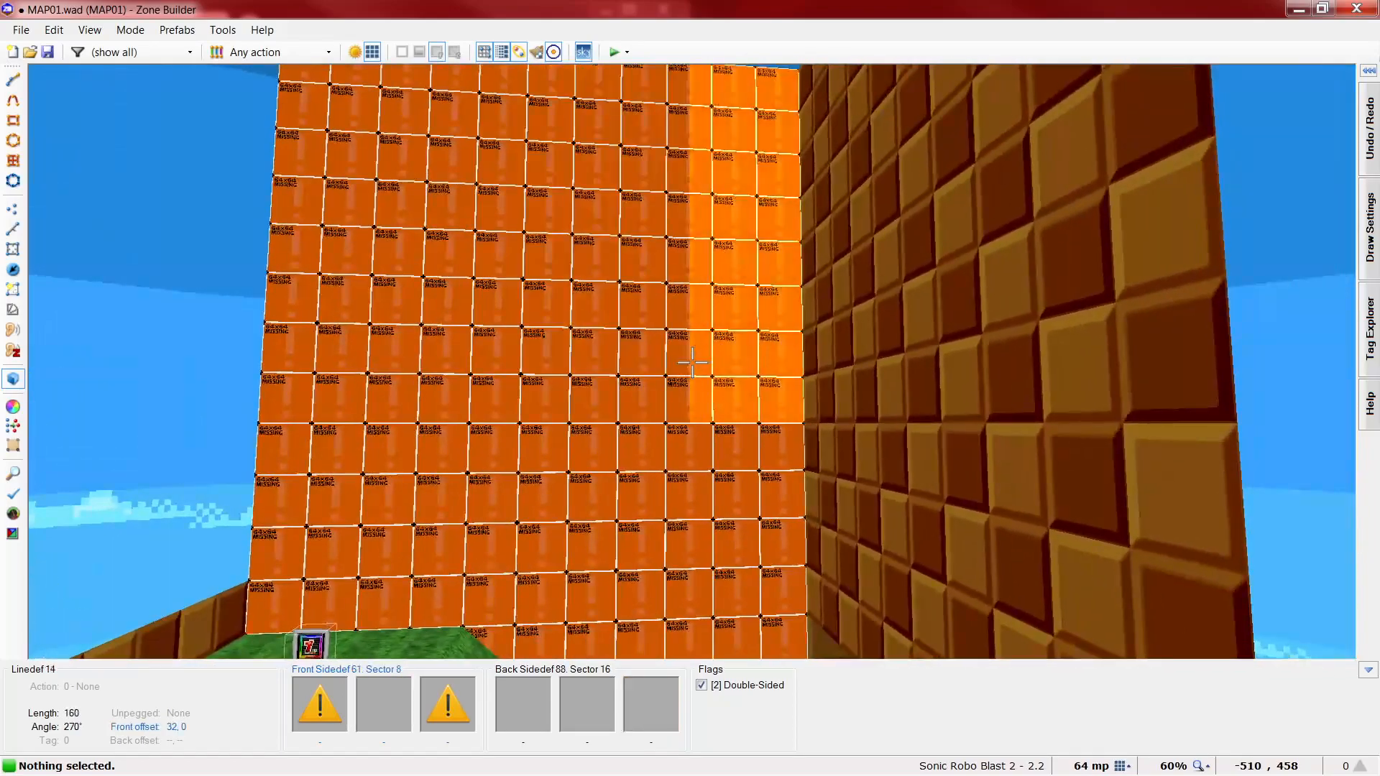
{"action": "left_click", "coordinate": [692, 361], "text": "shift"}
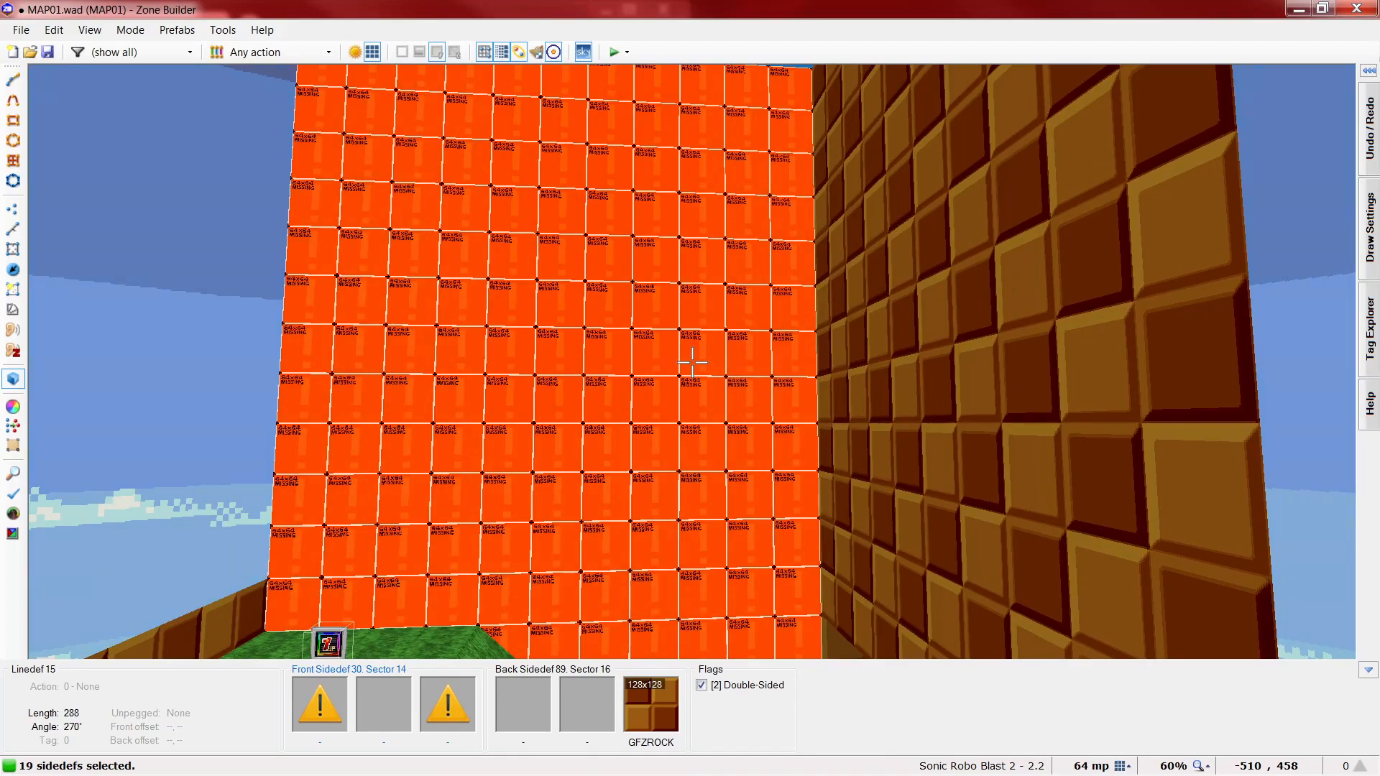
{"action": "key", "text": "c"}
{"action": "left_click", "coordinate": [693, 362]}
{"action": "left_click", "coordinate": [692, 361]}
{"action": "left_click", "coordinate": [692, 362]}
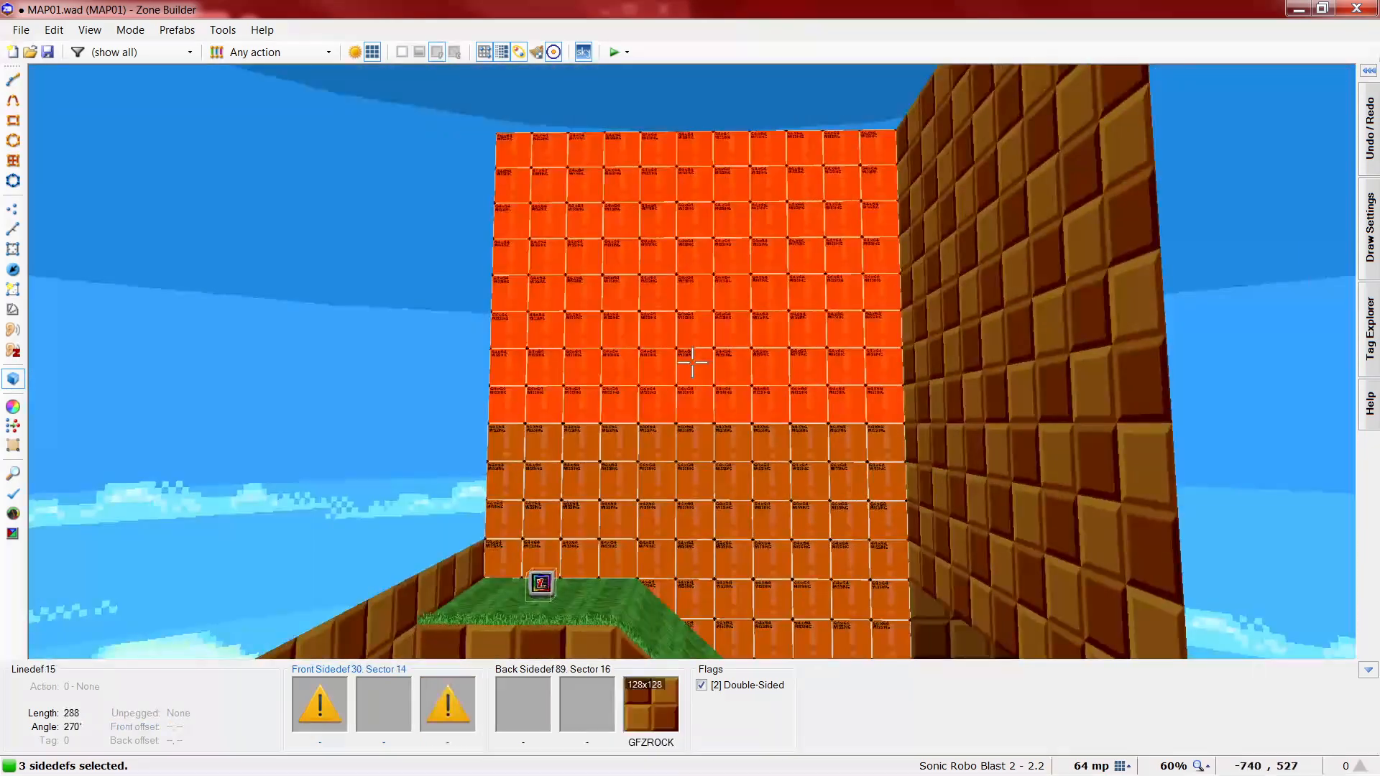
{"action": "right_click", "coordinate": [692, 363]}
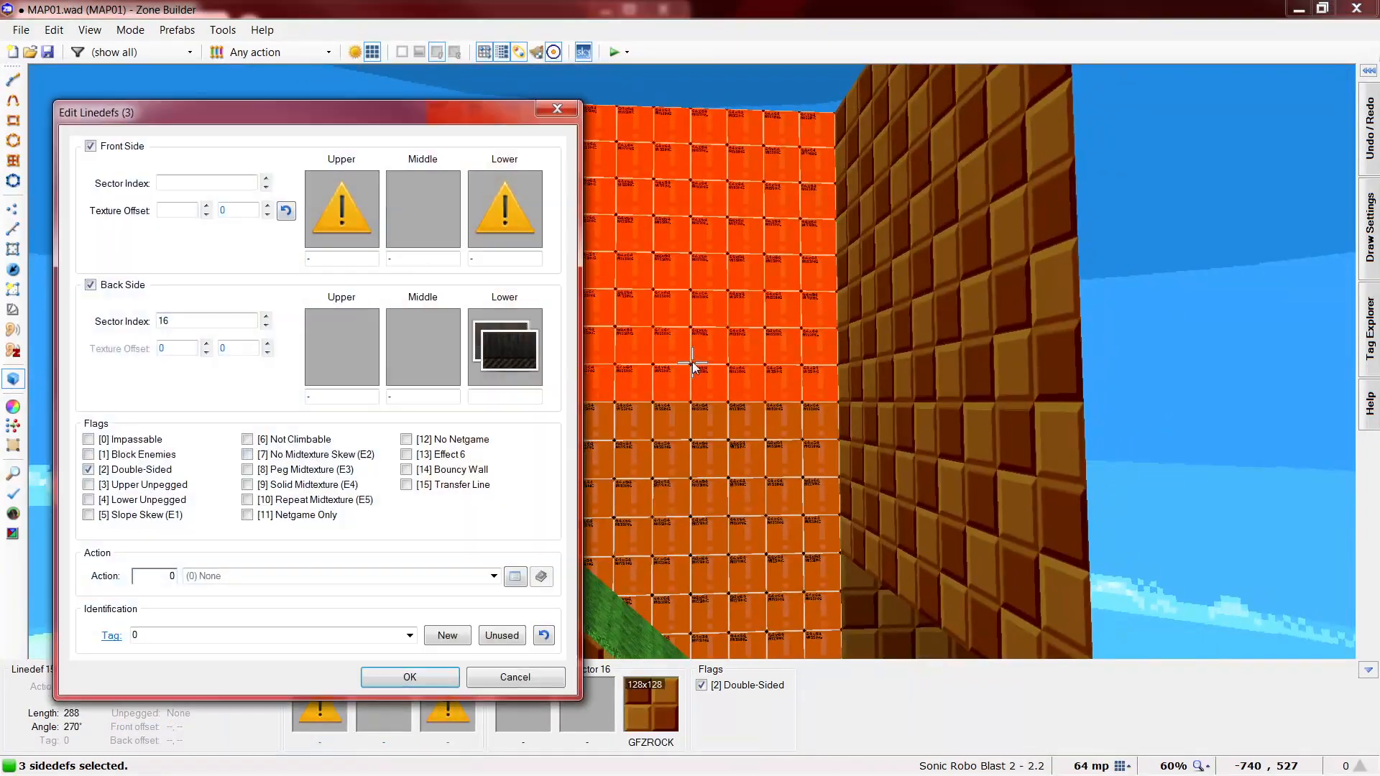
{"action": "left_click_drag", "start_coordinate": [417, 110], "coordinate": [1157, 121]}
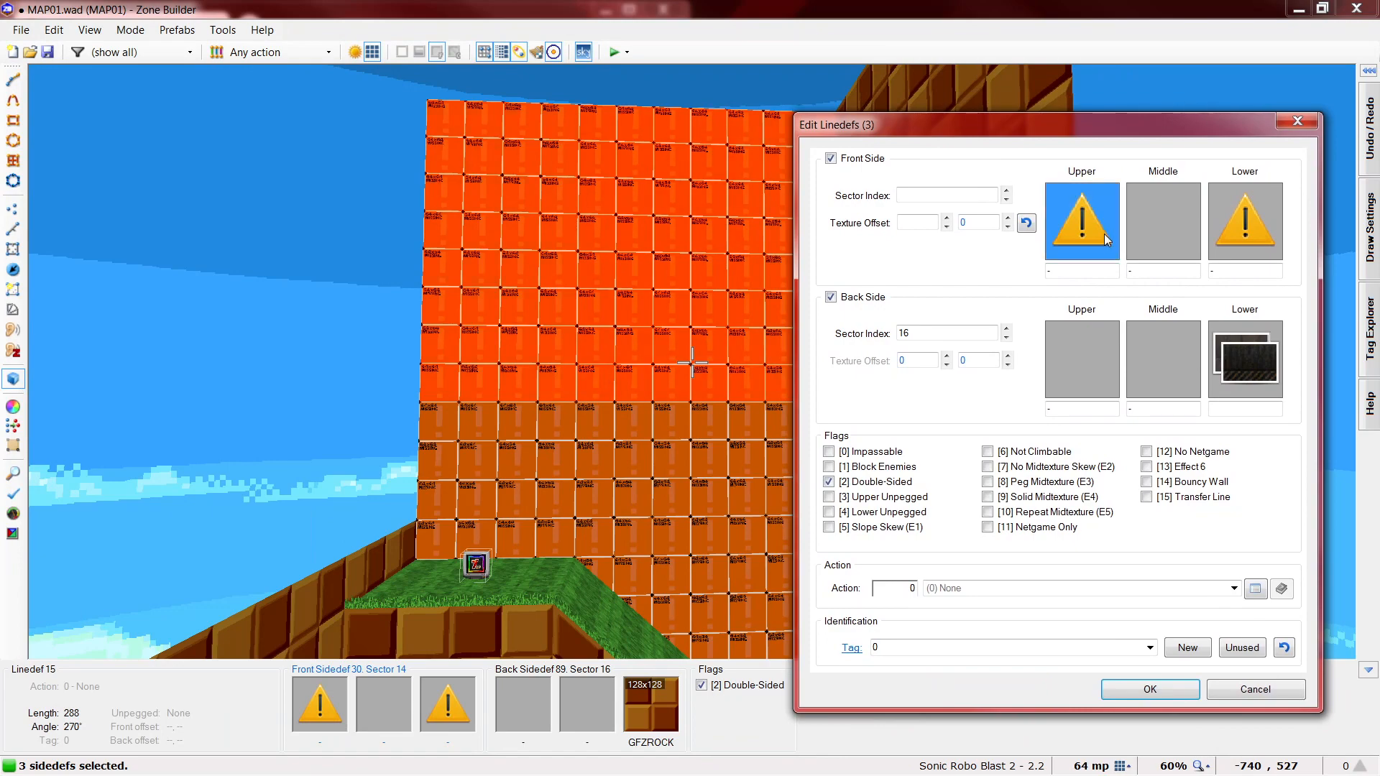
{"action": "left_click", "coordinate": [1237, 248]}
{"action": "double_click", "coordinate": [394, 130]}
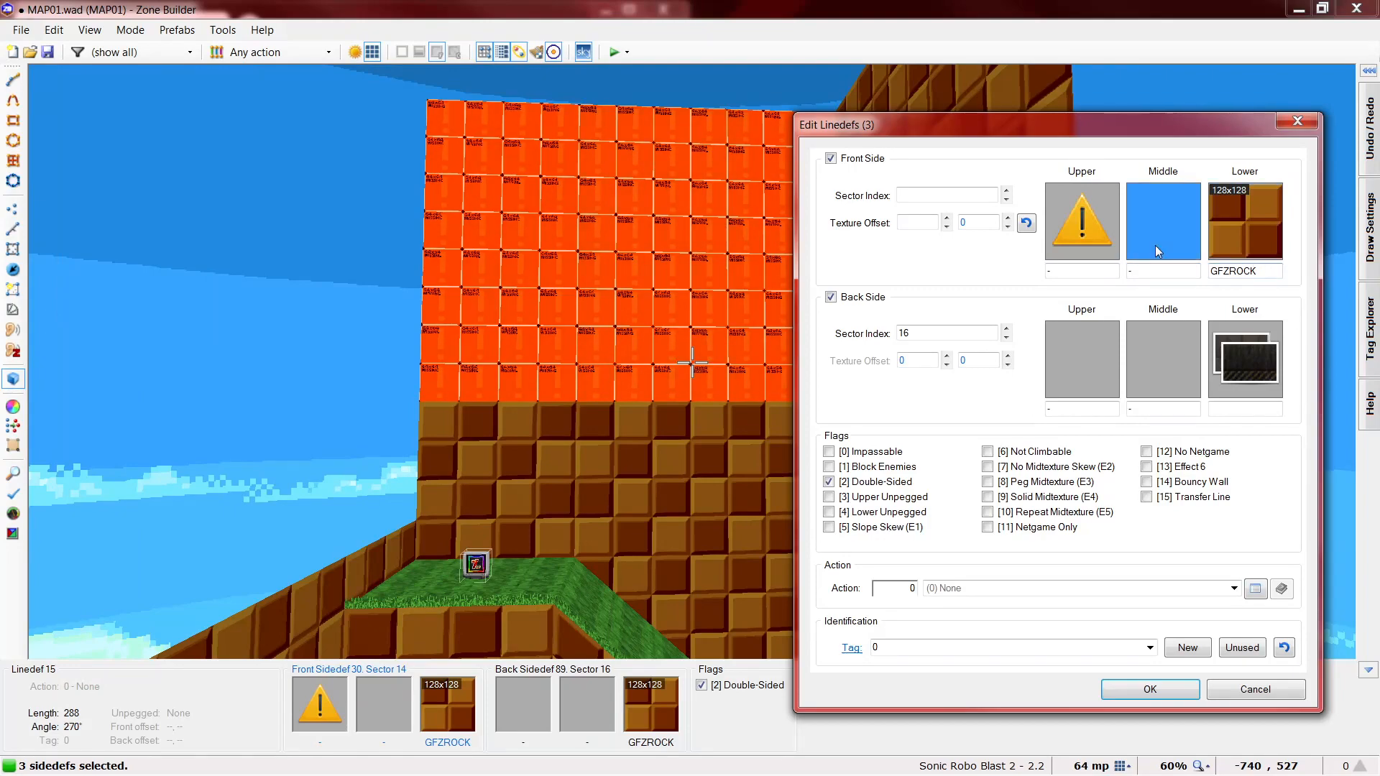
- Assign GFZROCKB as the front upper texture of the three selected walls and apply the linedef changes
{"action": "left_click", "coordinate": [1093, 218]}
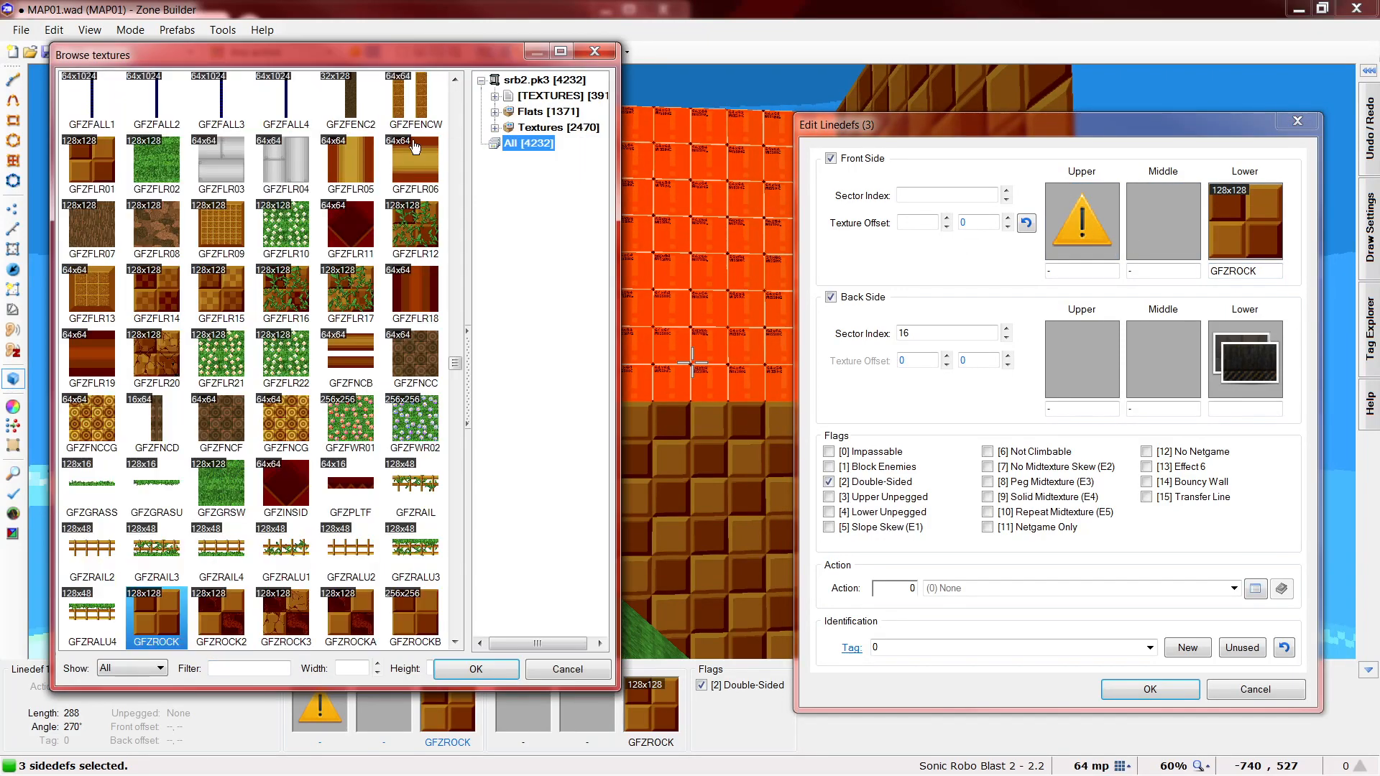
{"action": "scroll", "coordinate": [348, 522], "scroll_direction": "down", "scroll_amount": 1}
{"action": "double_click", "coordinate": [415, 439]}
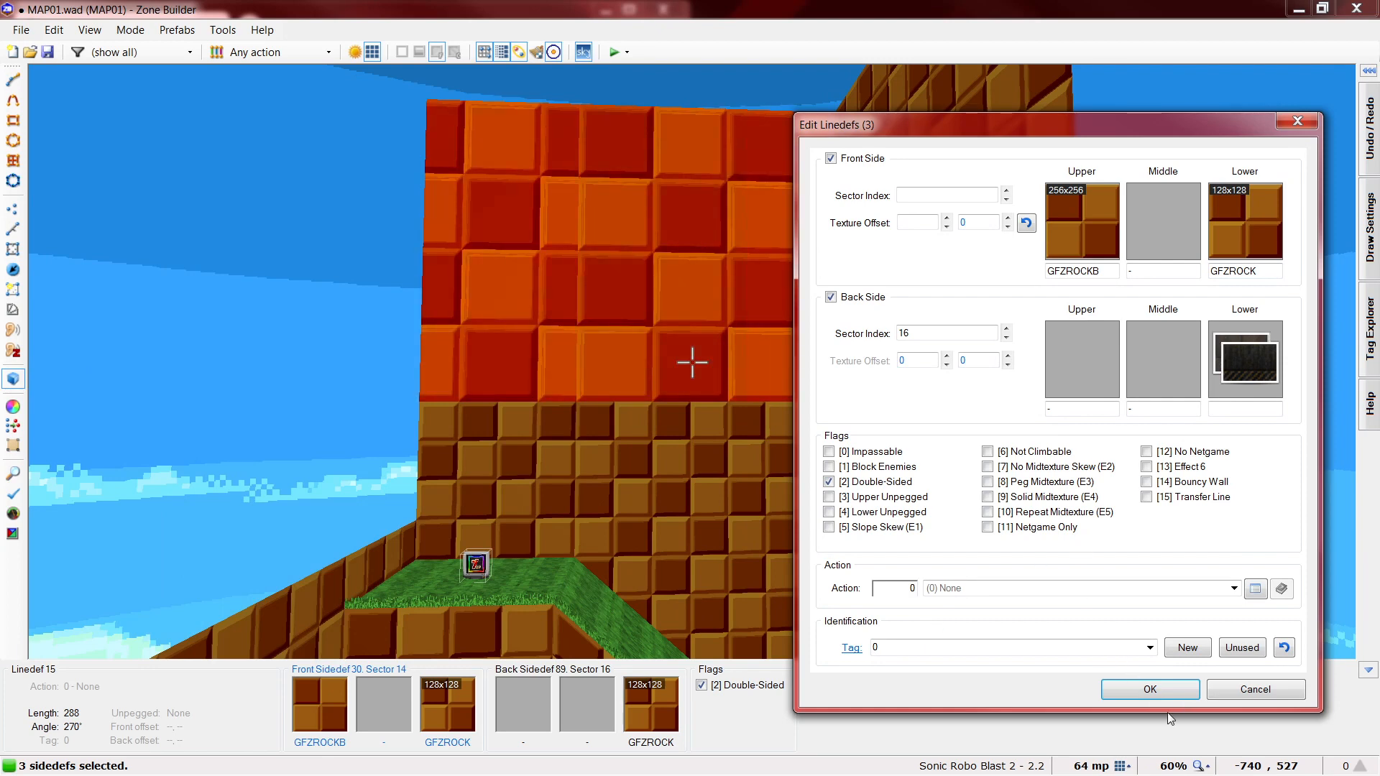
{"action": "left_click", "coordinate": [1151, 689]}
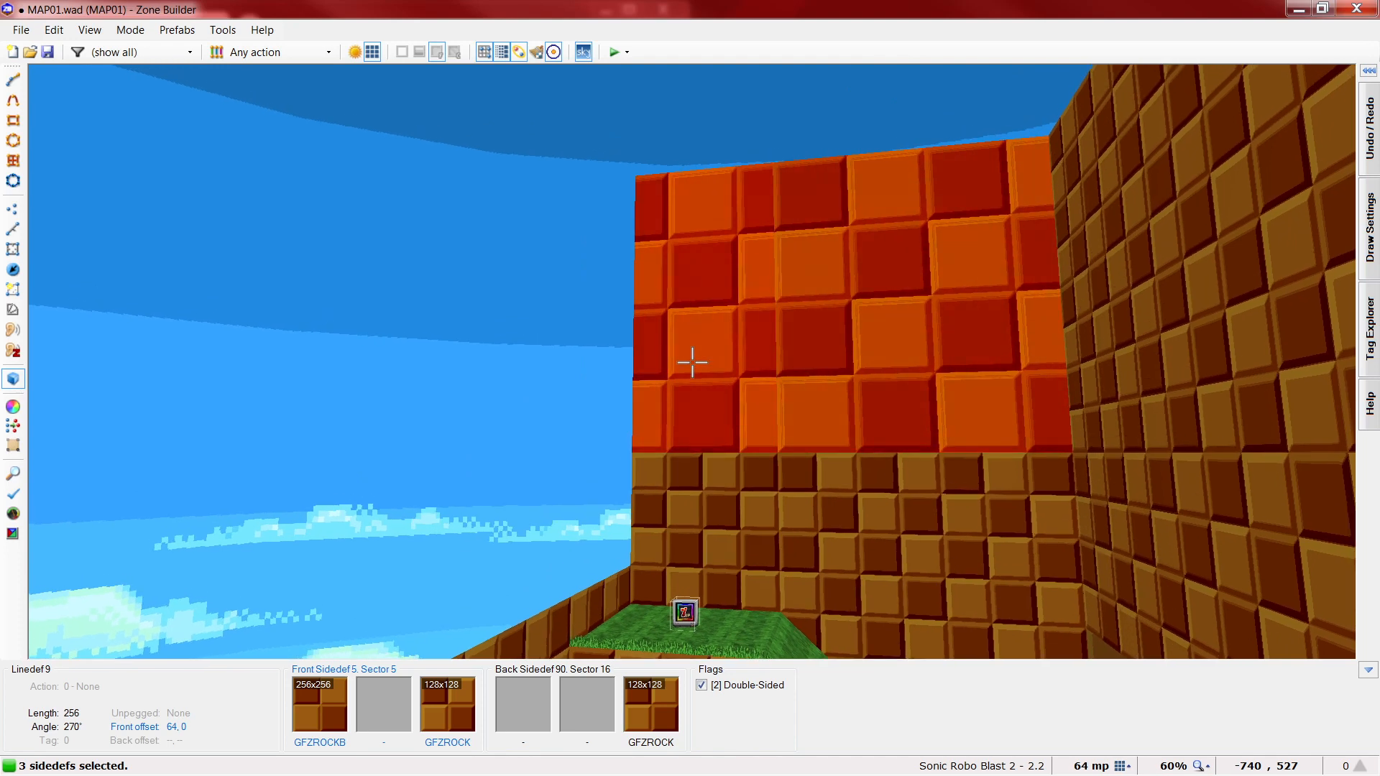
- Reset the texture offsets of the selected upper walls, auto-align their textures horizontally, and clear the selection
{"action": "key", "text": "r"}
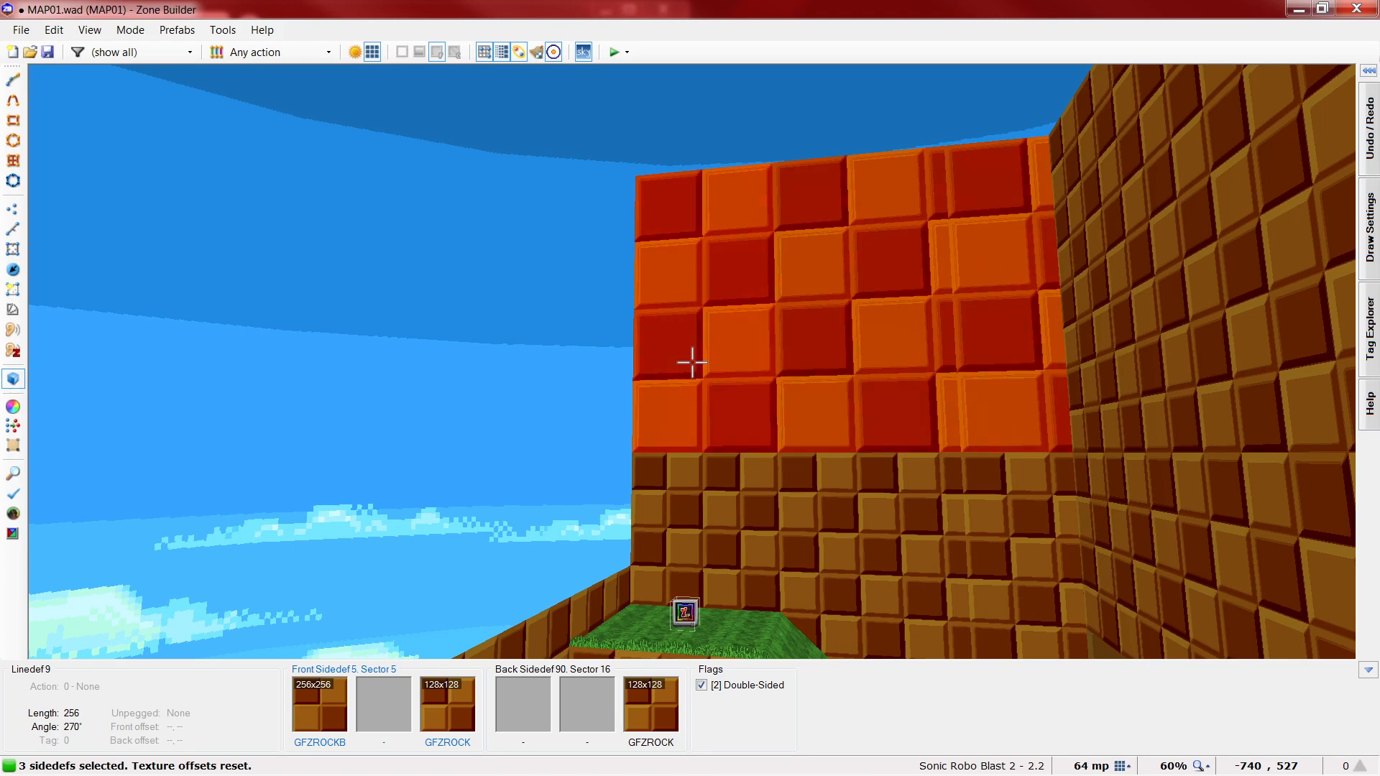
{"action": "key", "text": "x"}
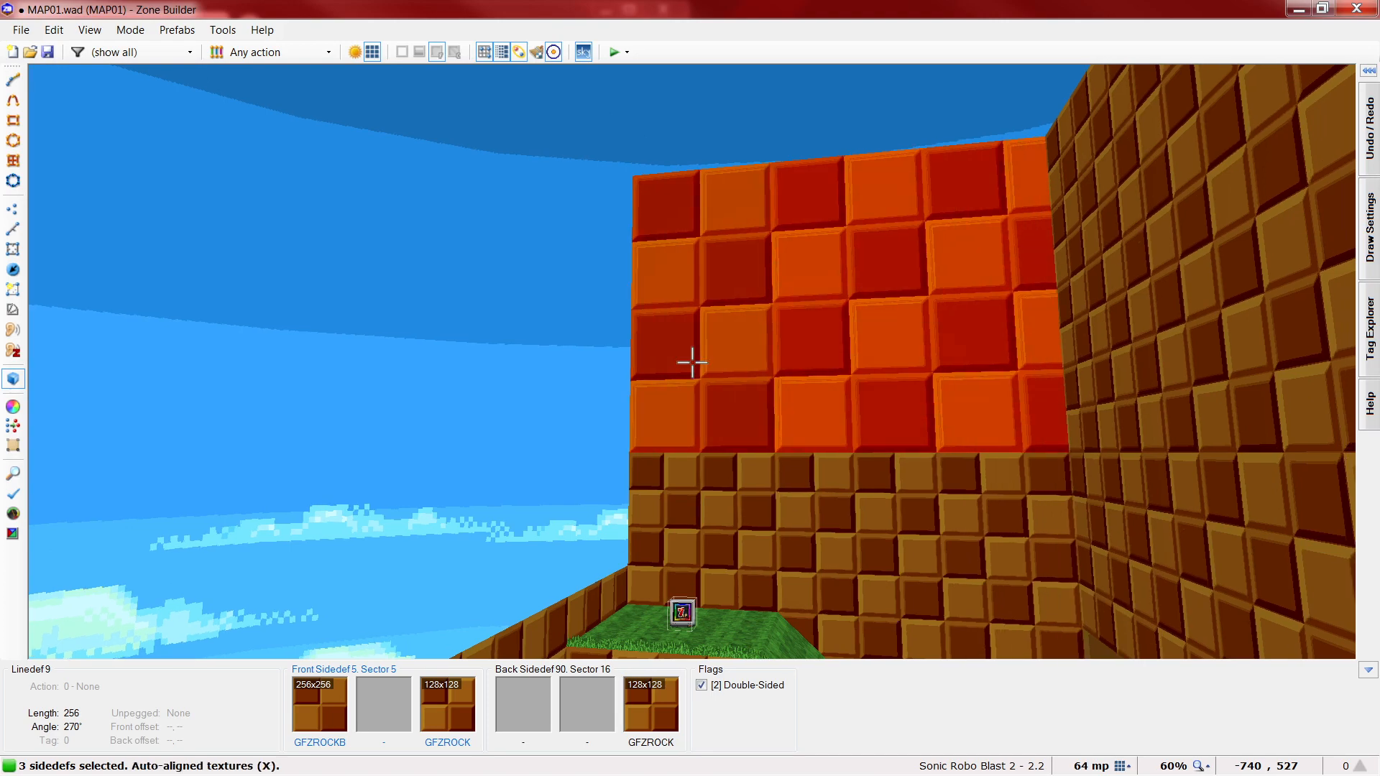
{"action": "key", "text": "w"}
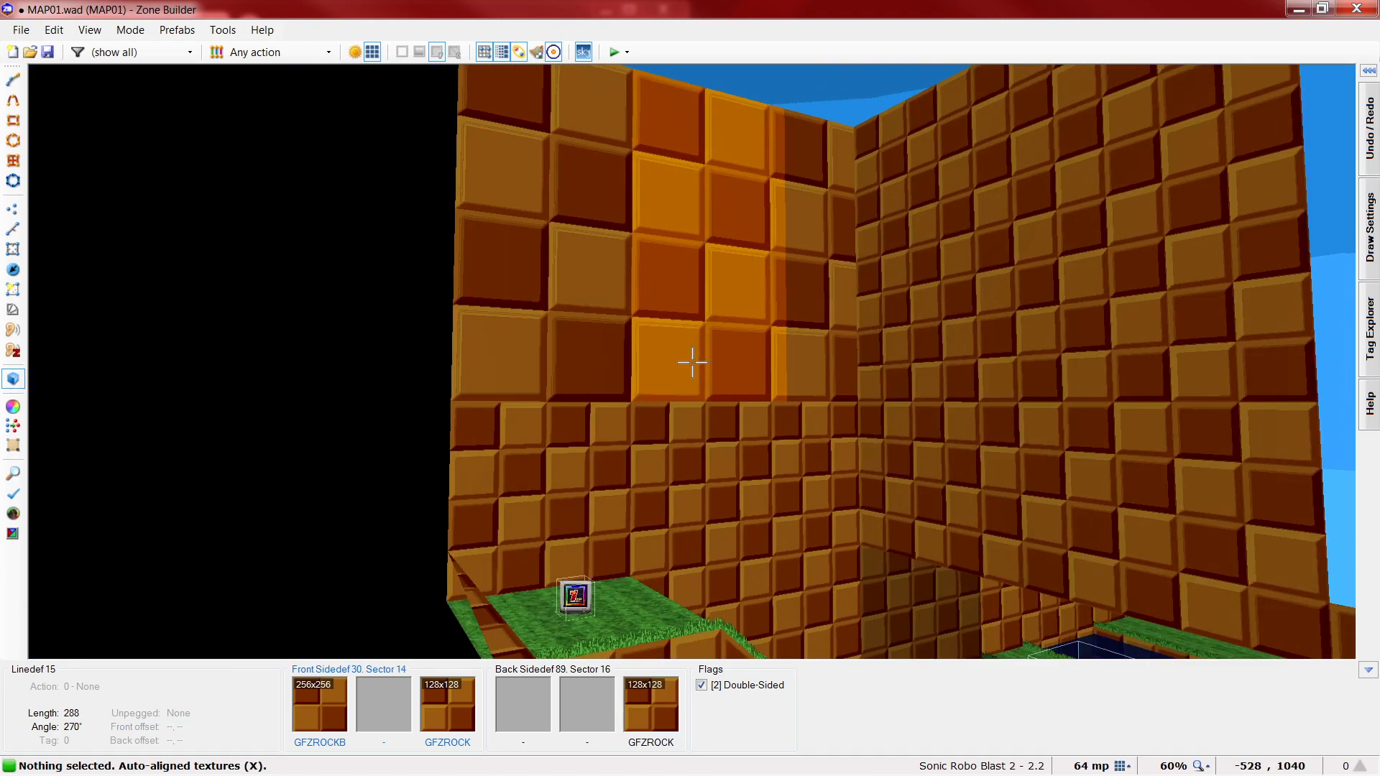
- Examine the east wall's large and small rock textures in the 3D view with highlighting off and on
{"action": "key", "text": "s"}
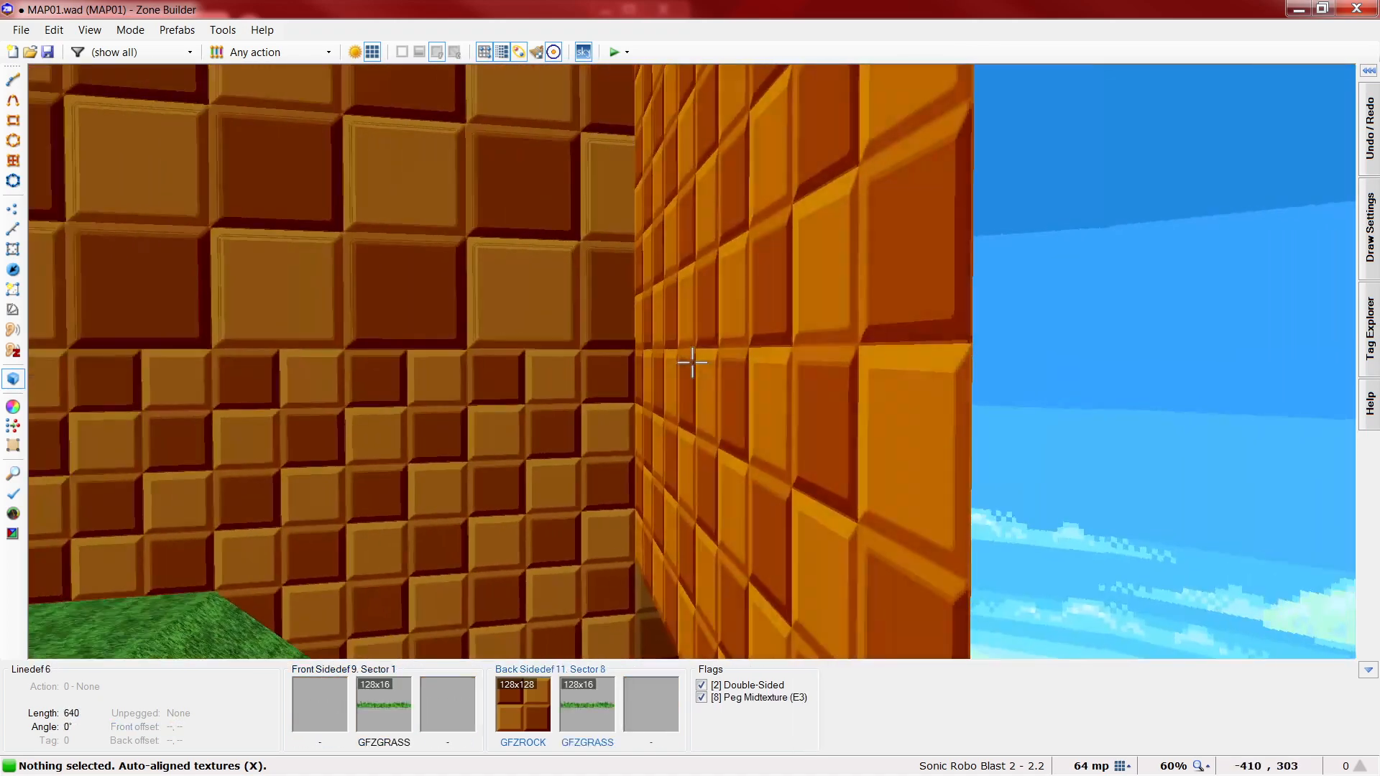
{"action": "key", "text": "w"}
{"action": "key", "text": "s"}
{"action": "key", "text": "s"}
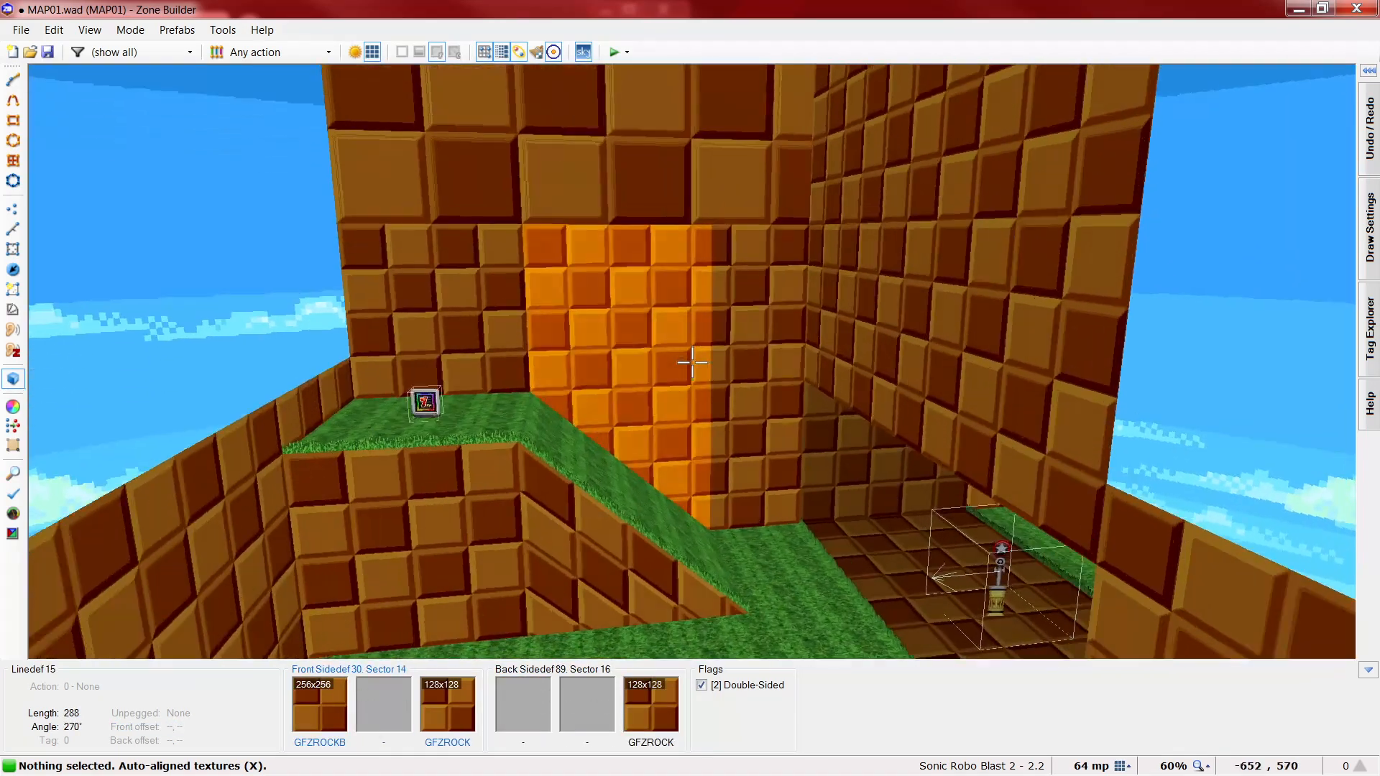
{"action": "key", "text": "w"}
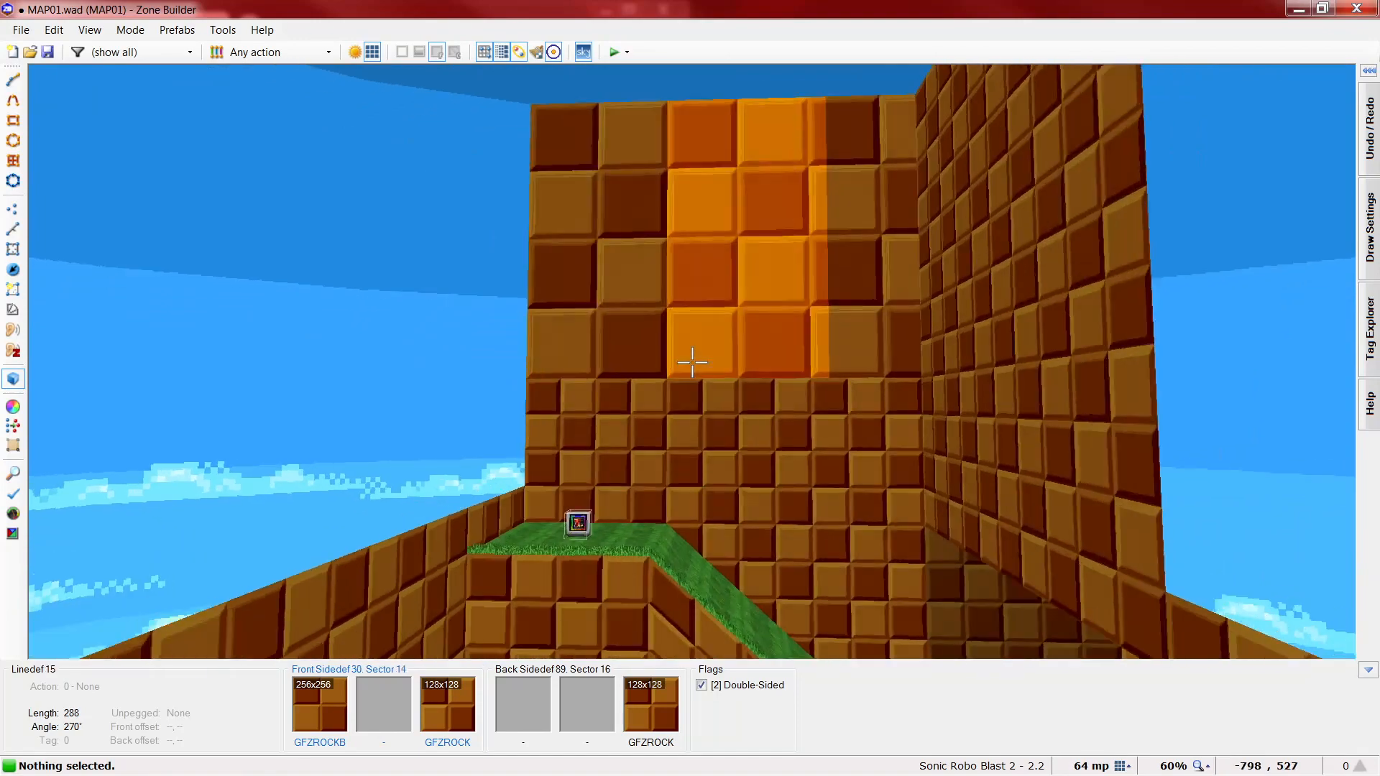
{"action": "key", "text": "h"}
{"action": "key", "text": "w"}
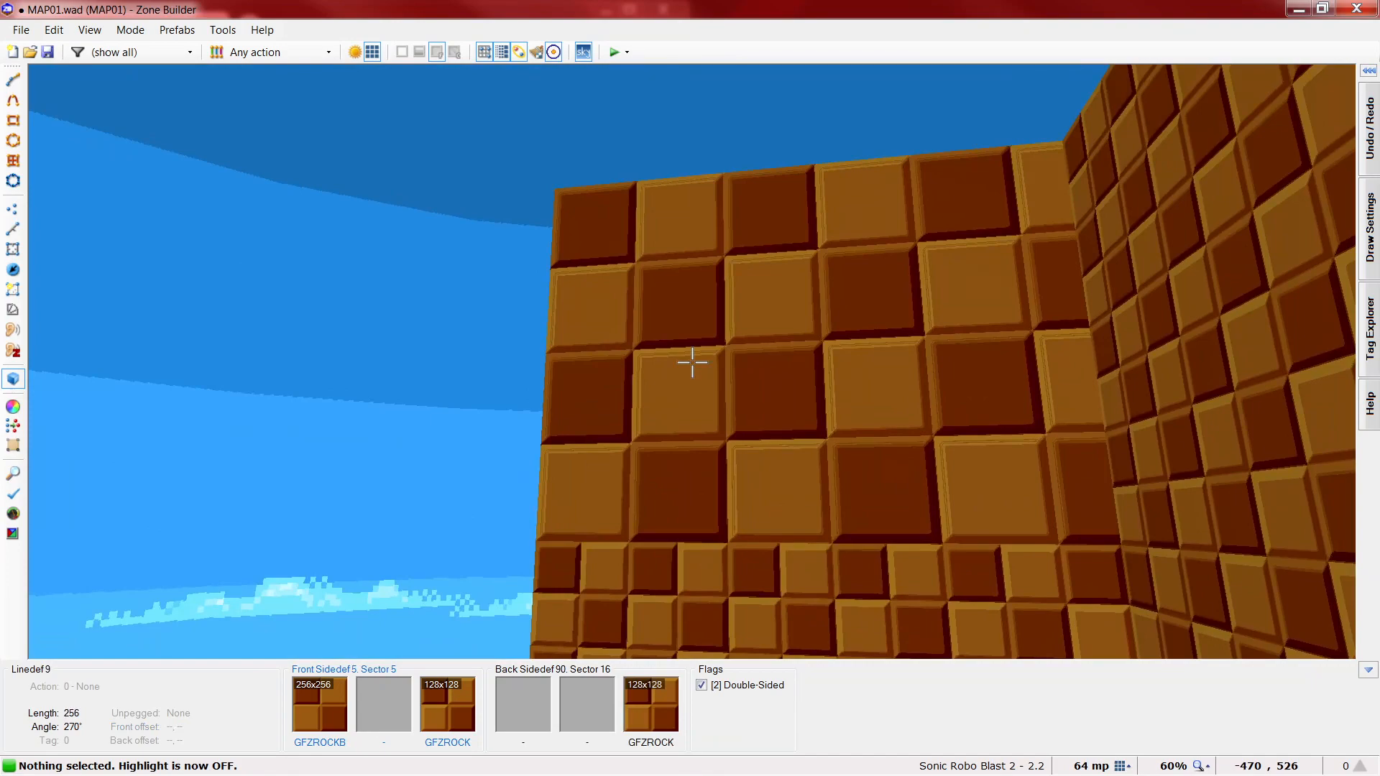
{"action": "key", "text": "s"}
{"action": "key", "text": "h"}
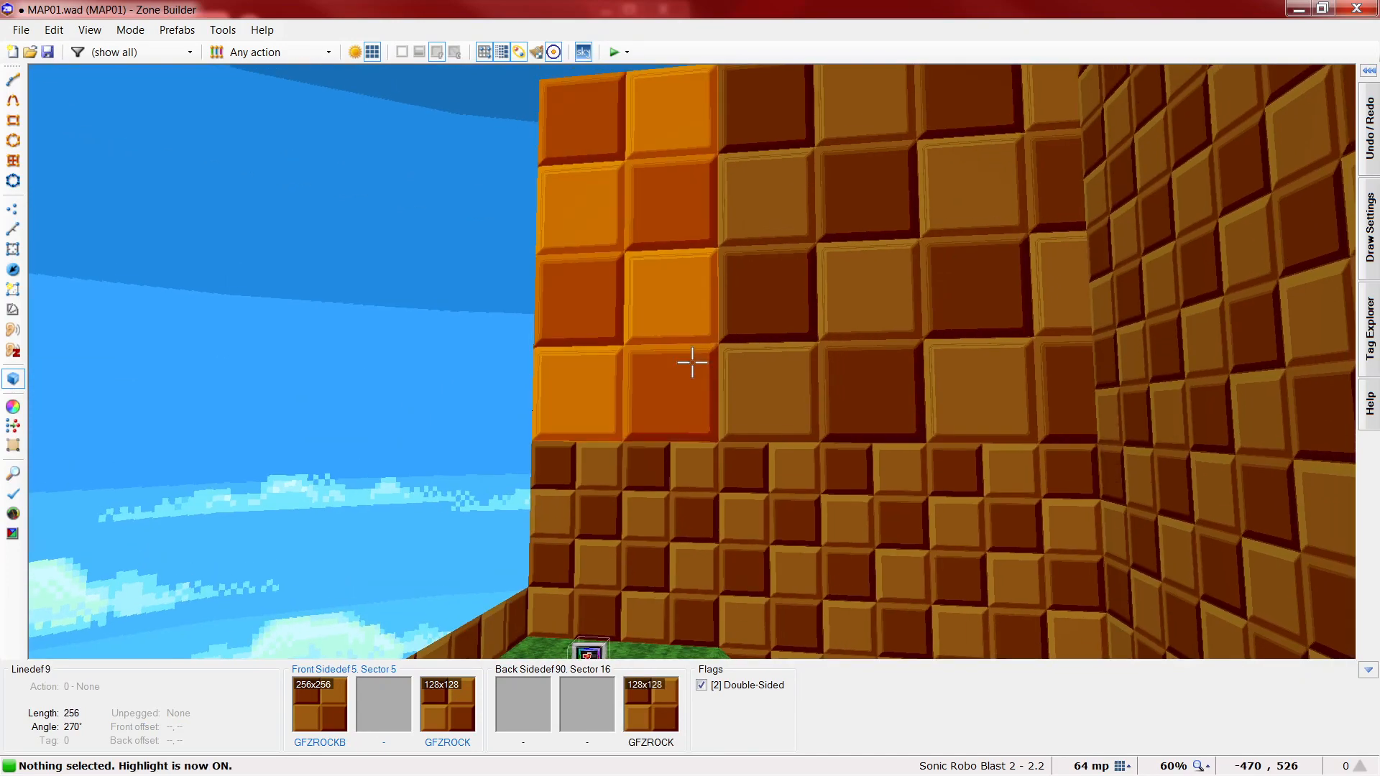
- Set the triangular east sector's floor height to 320, leaving an opening below its ceiling
{"action": "key", "text": "f"}
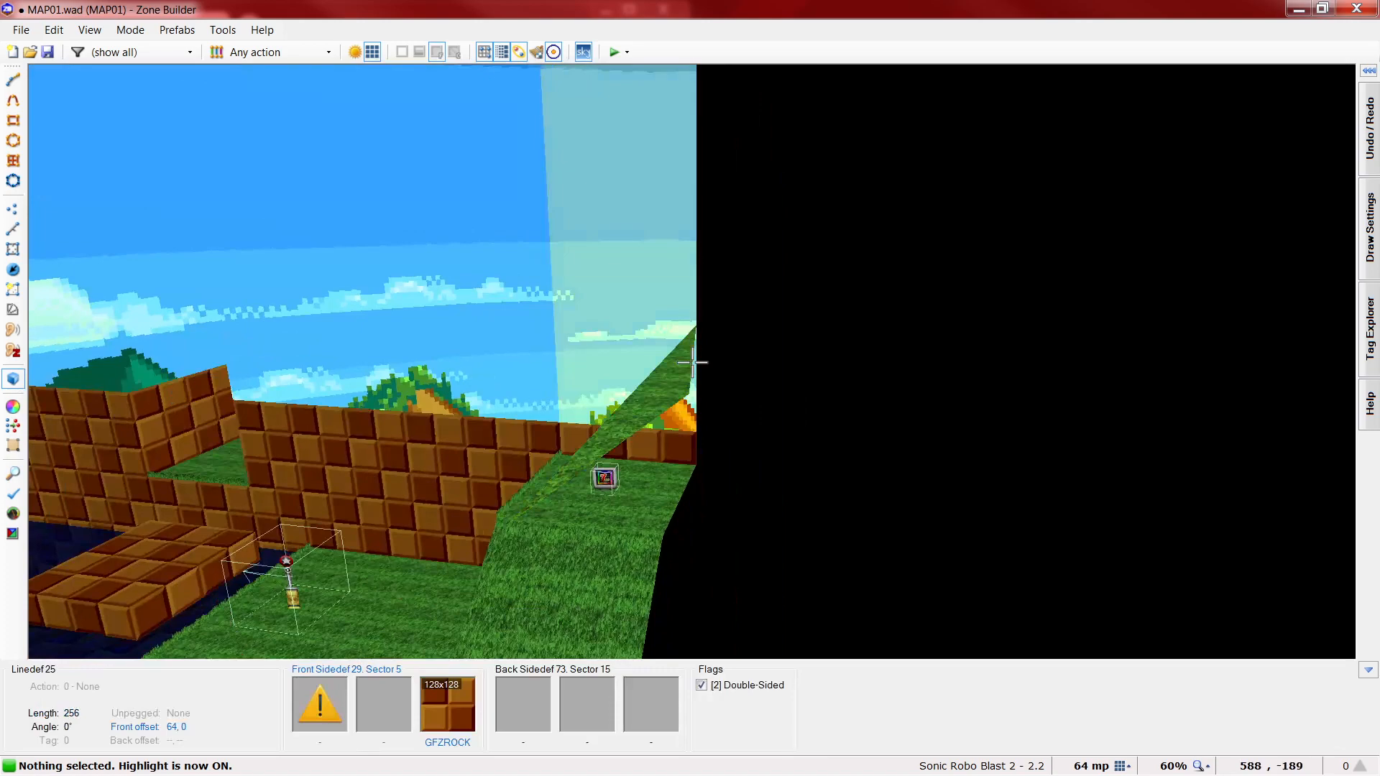
{"action": "right_click", "coordinate": [692, 362]}
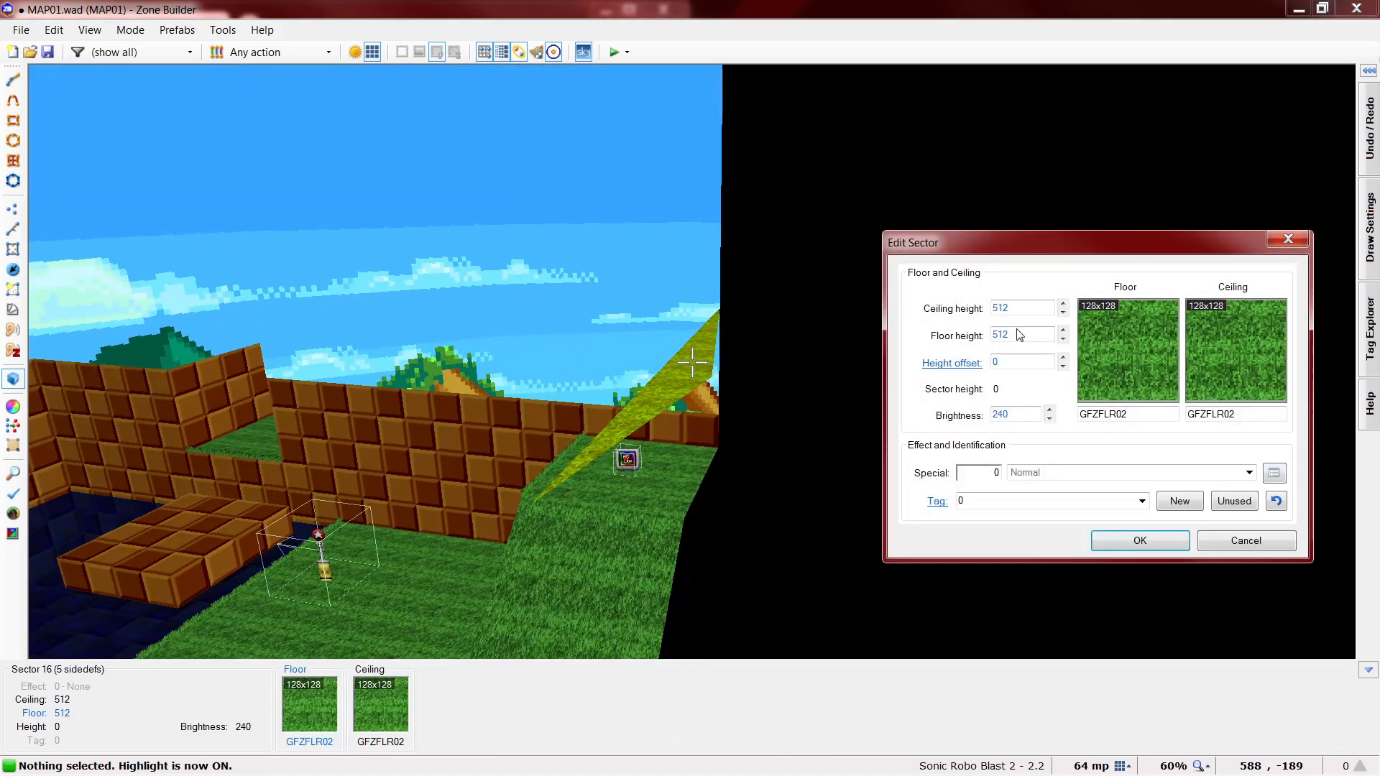
{"action": "left_click", "coordinate": [1023, 333]}
{"action": "type", "text": "320"}
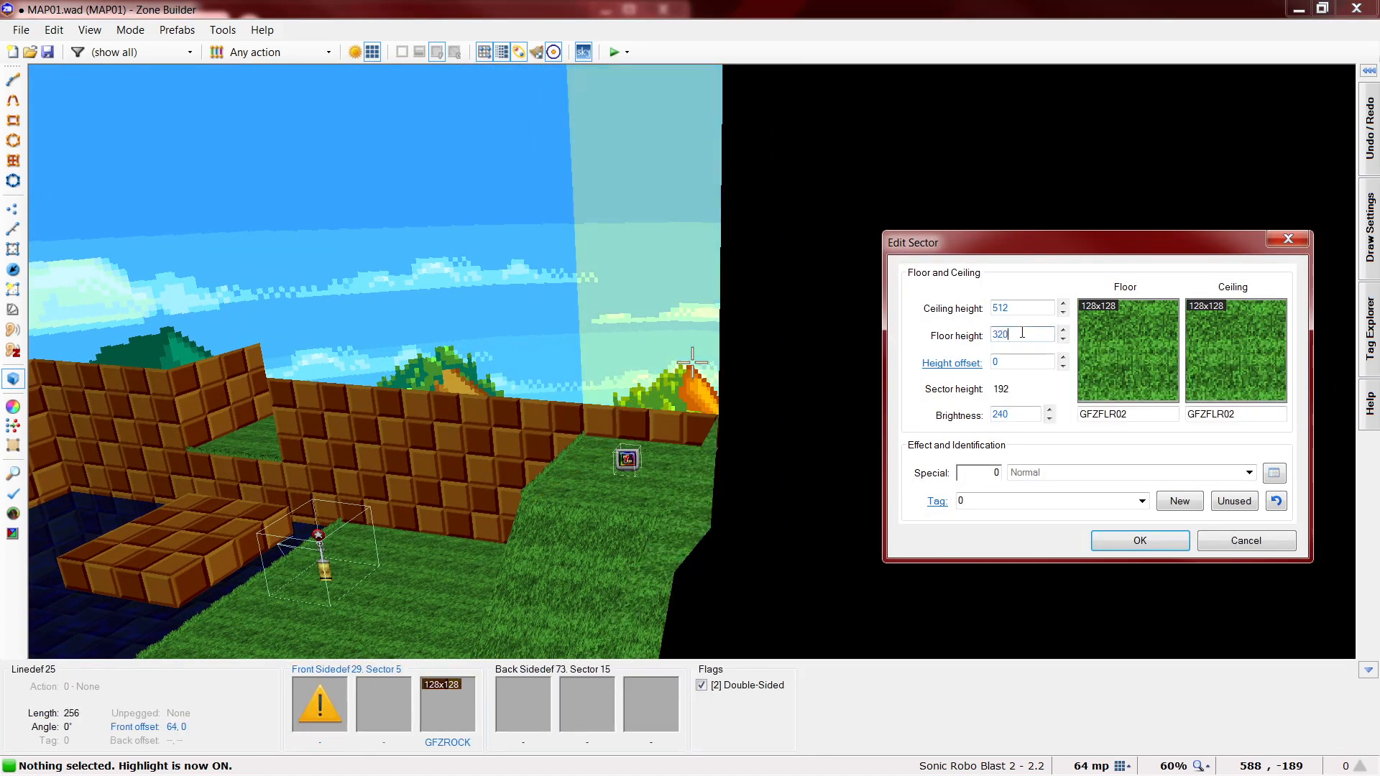
{"action": "key", "text": "Return"}
- Move the triangular sector's outer apex vertex inward toward the grass area's east edge, making the sector a thin sliver
{"action": "key", "text": "s"}
{"action": "key", "text": "e"}
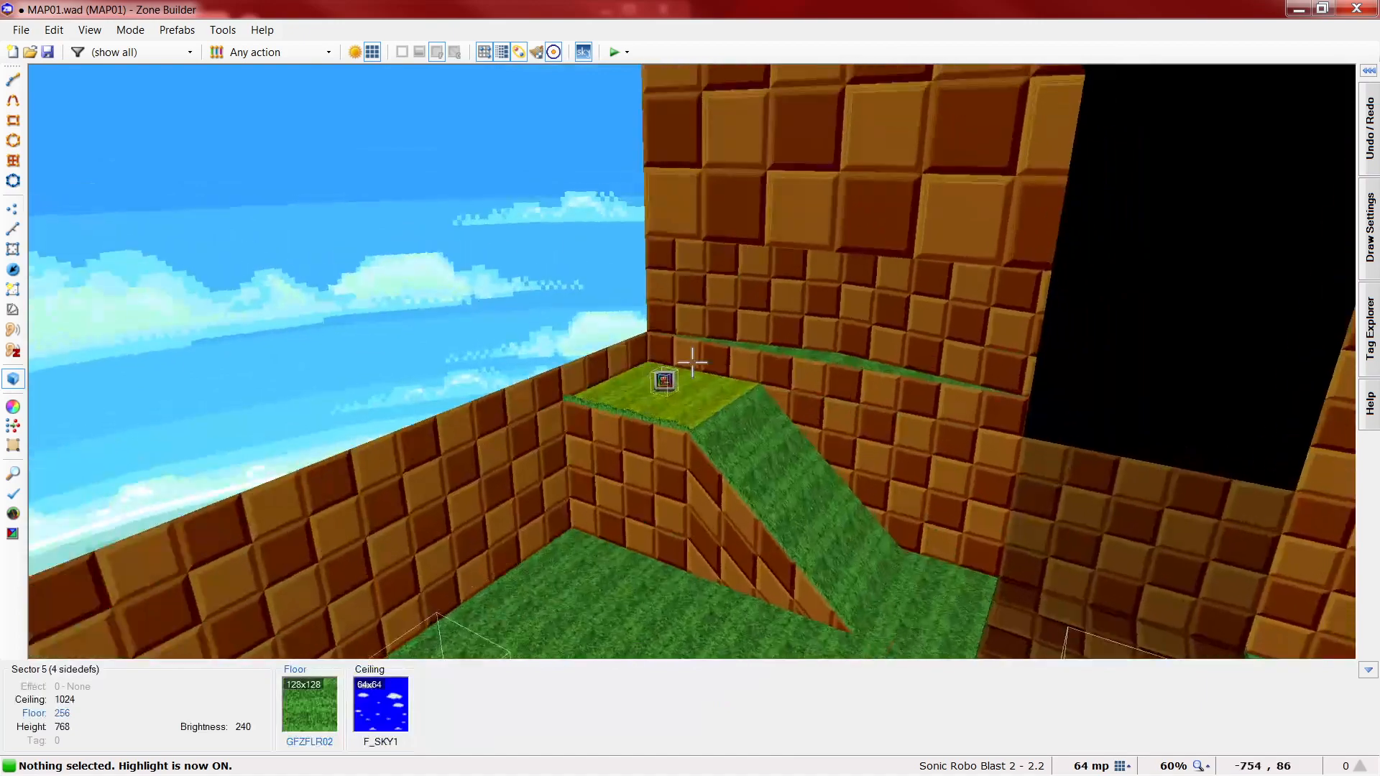
{"action": "key", "text": "e"}
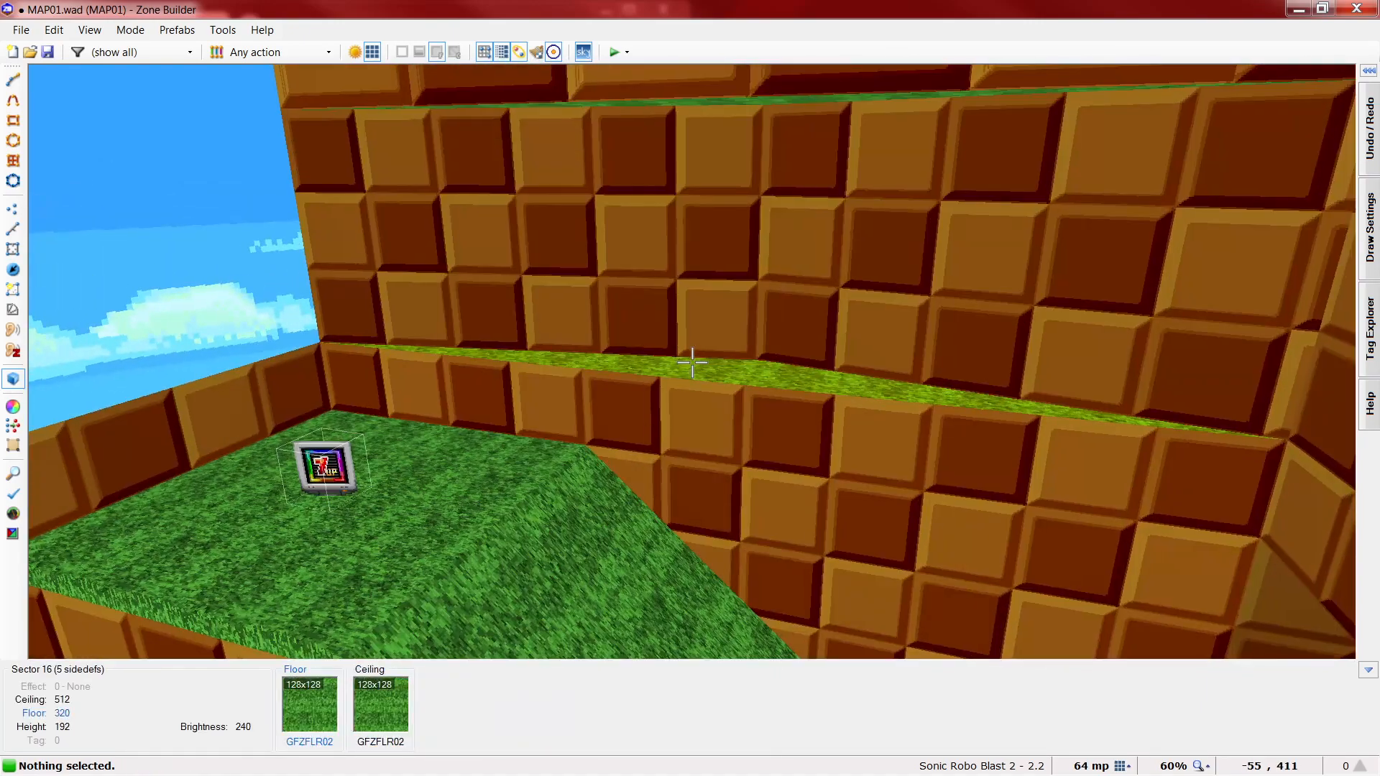
{"action": "key", "text": "w"}
{"action": "scroll", "coordinate": [912, 312], "scroll_direction": "up", "scroll_amount": 8}
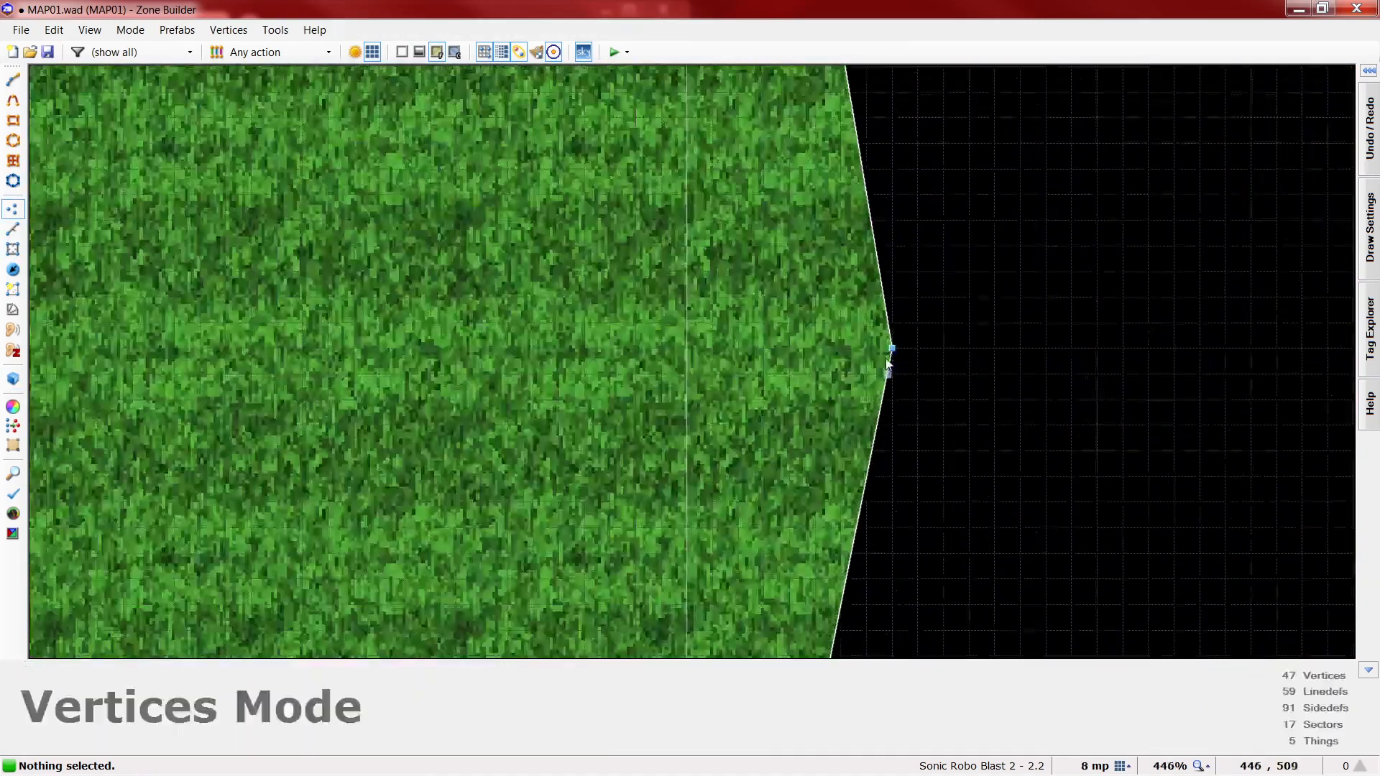
{"action": "scroll", "coordinate": [891, 352], "scroll_direction": "down", "scroll_amount": 3}
{"action": "left_click_drag", "start_coordinate": [888, 343], "coordinate": [702, 363]}
{"action": "scroll", "coordinate": [814, 373], "scroll_direction": "up", "scroll_amount": 7}
{"action": "scroll", "coordinate": [651, 351], "scroll_direction": "up", "scroll_amount": 6}
{"action": "right_click_drag", "start_coordinate": [701, 361], "coordinate": [437, 363]}
{"action": "scroll", "coordinate": [914, 337], "scroll_direction": "down", "scroll_amount": 8}
- Select the three east wall sections in the 3D view and turn on their Impassable flag
{"action": "key", "text": "w"}
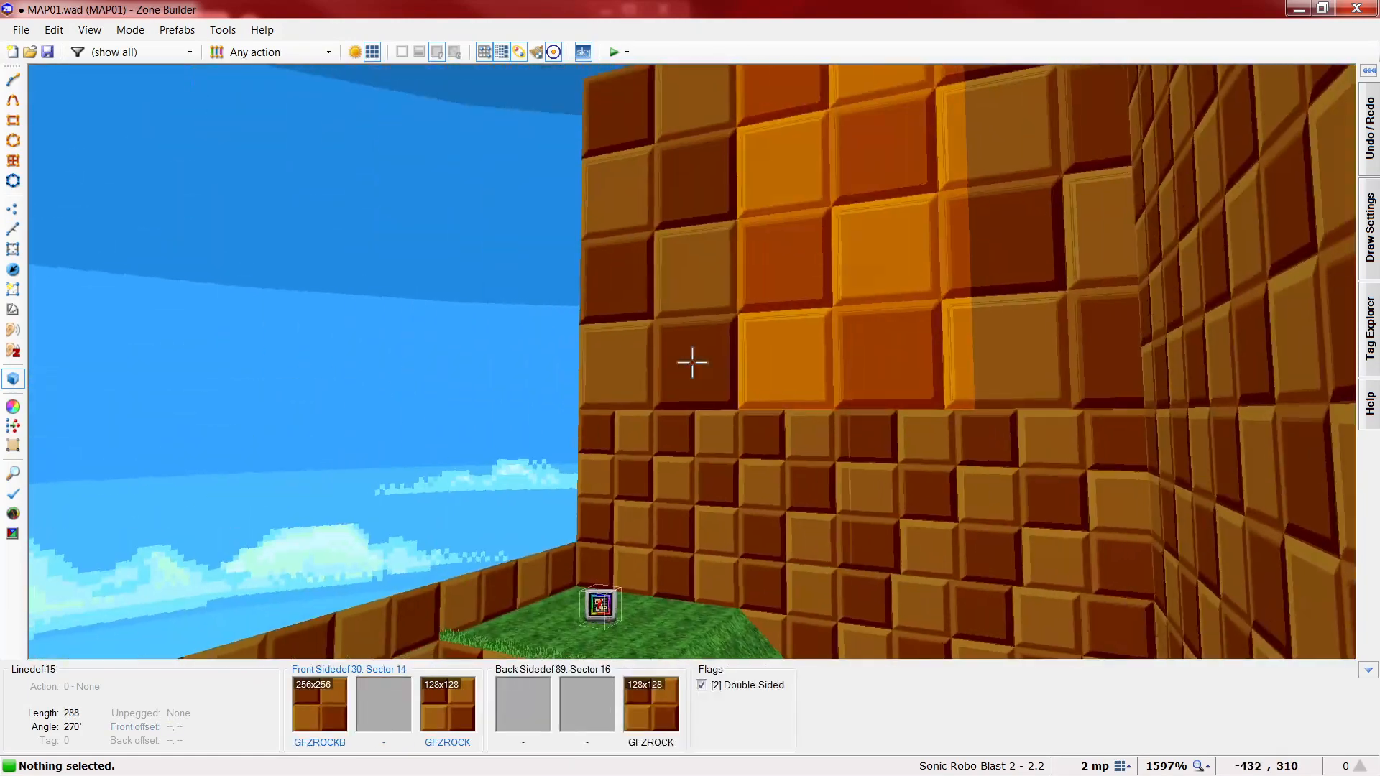
{"action": "left_click", "coordinate": [692, 363]}
{"action": "left_click", "coordinate": [692, 363]}
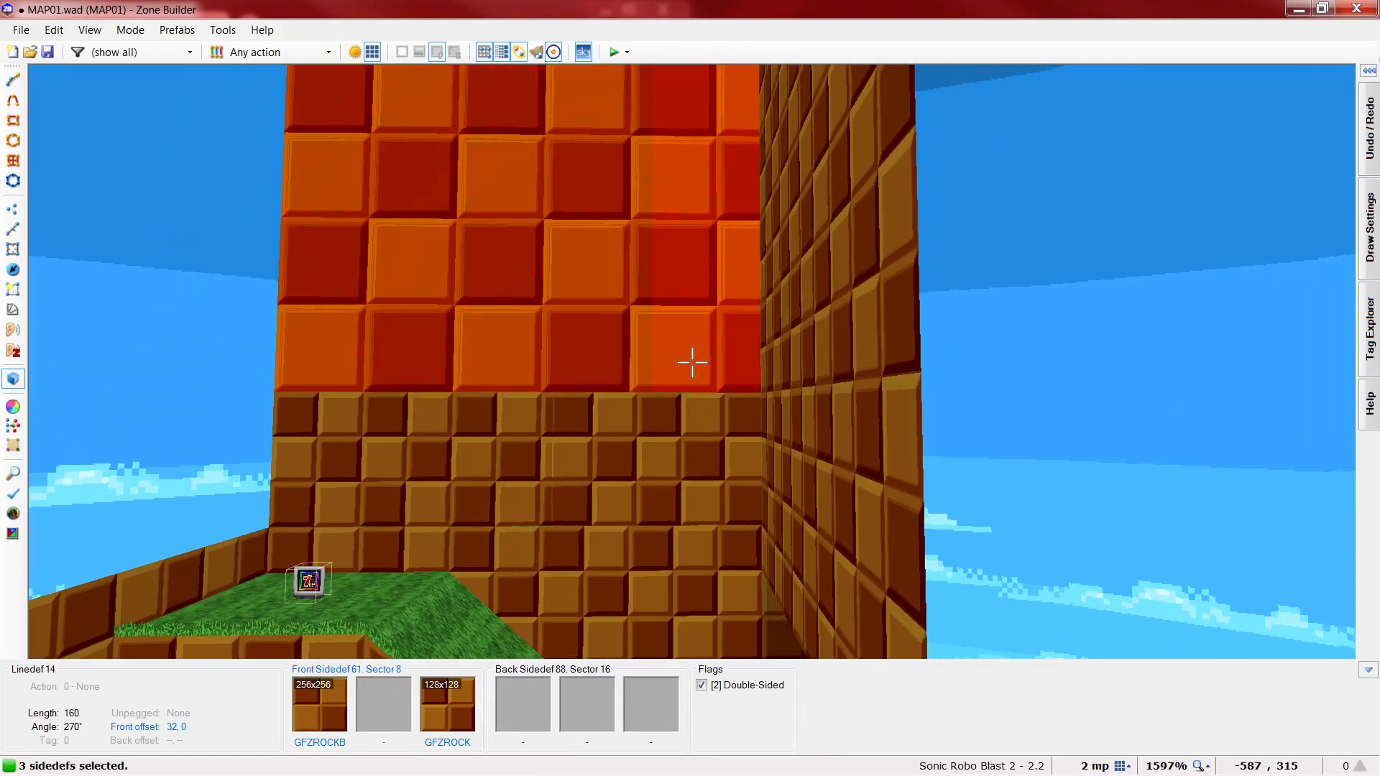
{"action": "right_click", "coordinate": [693, 363]}
{"action": "left_click", "coordinate": [878, 454]}
- Assign GFZINSID as the front middle texture of the three selected linedefs
{"action": "left_click", "coordinate": [1167, 197]}
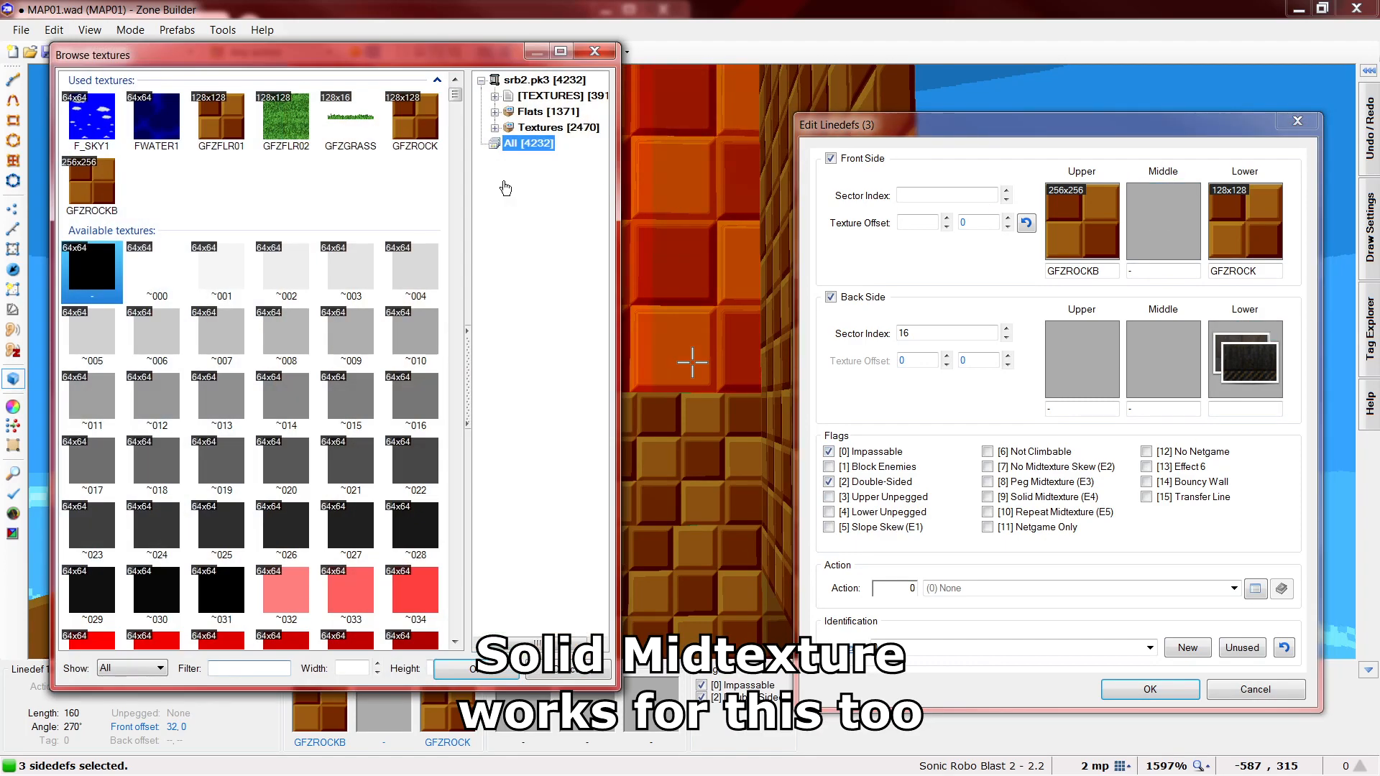
{"action": "left_click", "coordinate": [428, 131]}
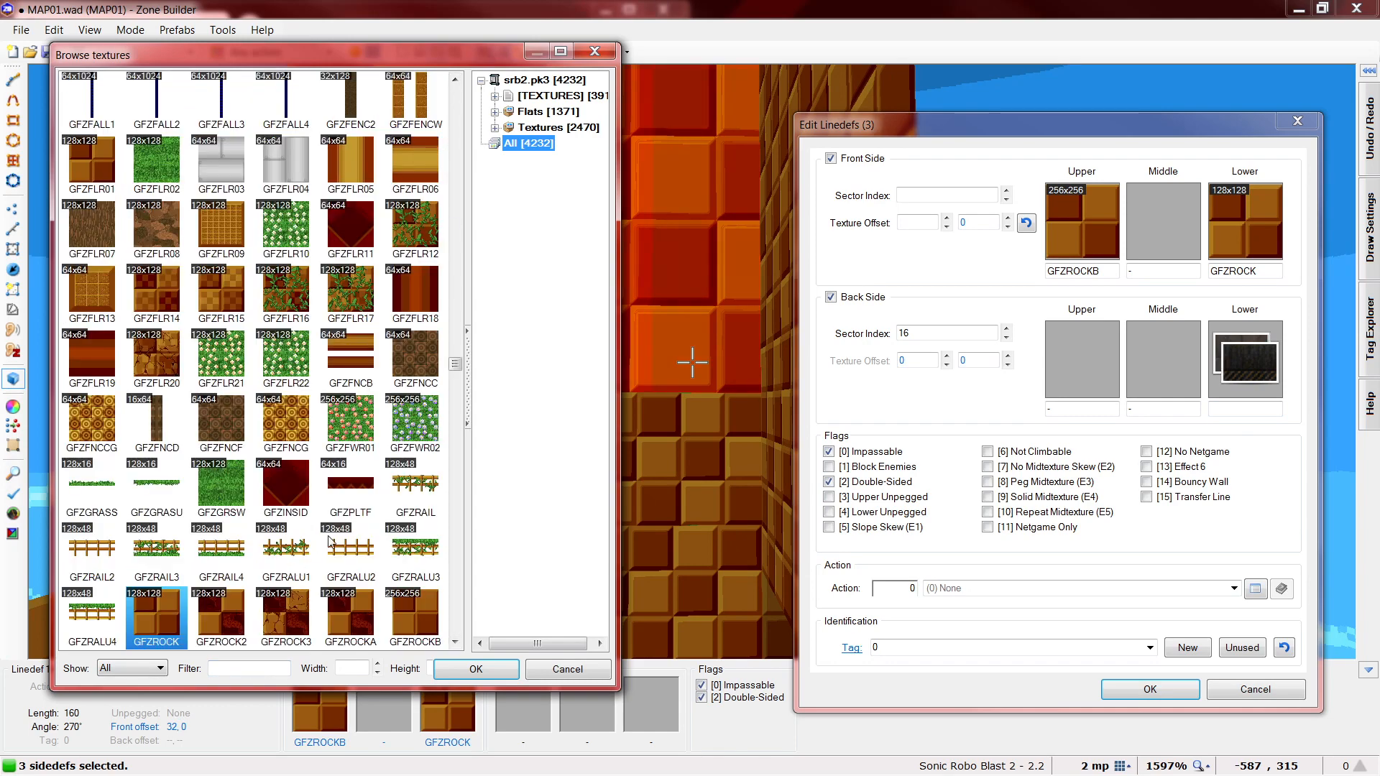
{"action": "scroll", "coordinate": [329, 536], "scroll_direction": "down", "scroll_amount": 2}
{"action": "double_click", "coordinate": [282, 309]}
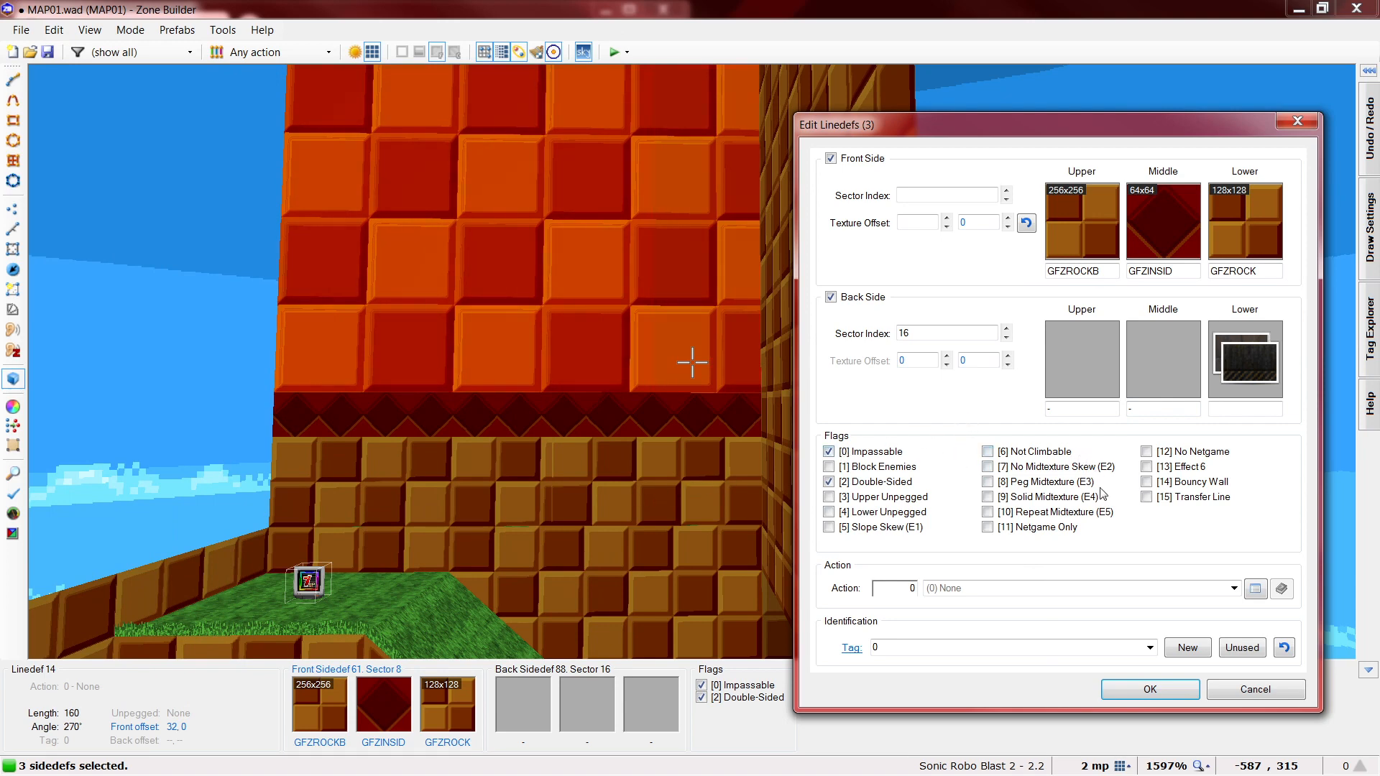
- Turn on Repeat Midtexture (E5) for the three linedefs, switching it off and on again to compare the effect
{"action": "left_click", "coordinate": [1086, 516]}
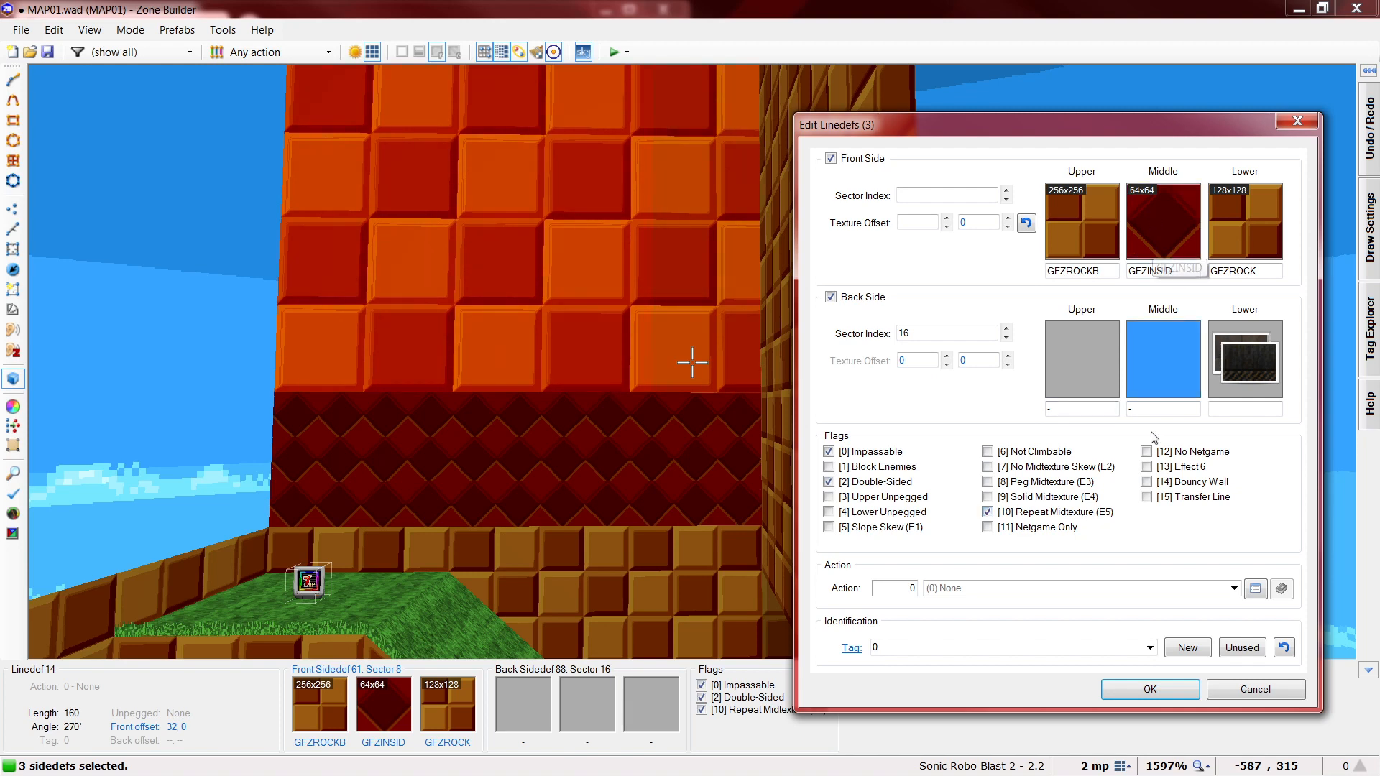
{"action": "left_click", "coordinate": [1064, 515]}
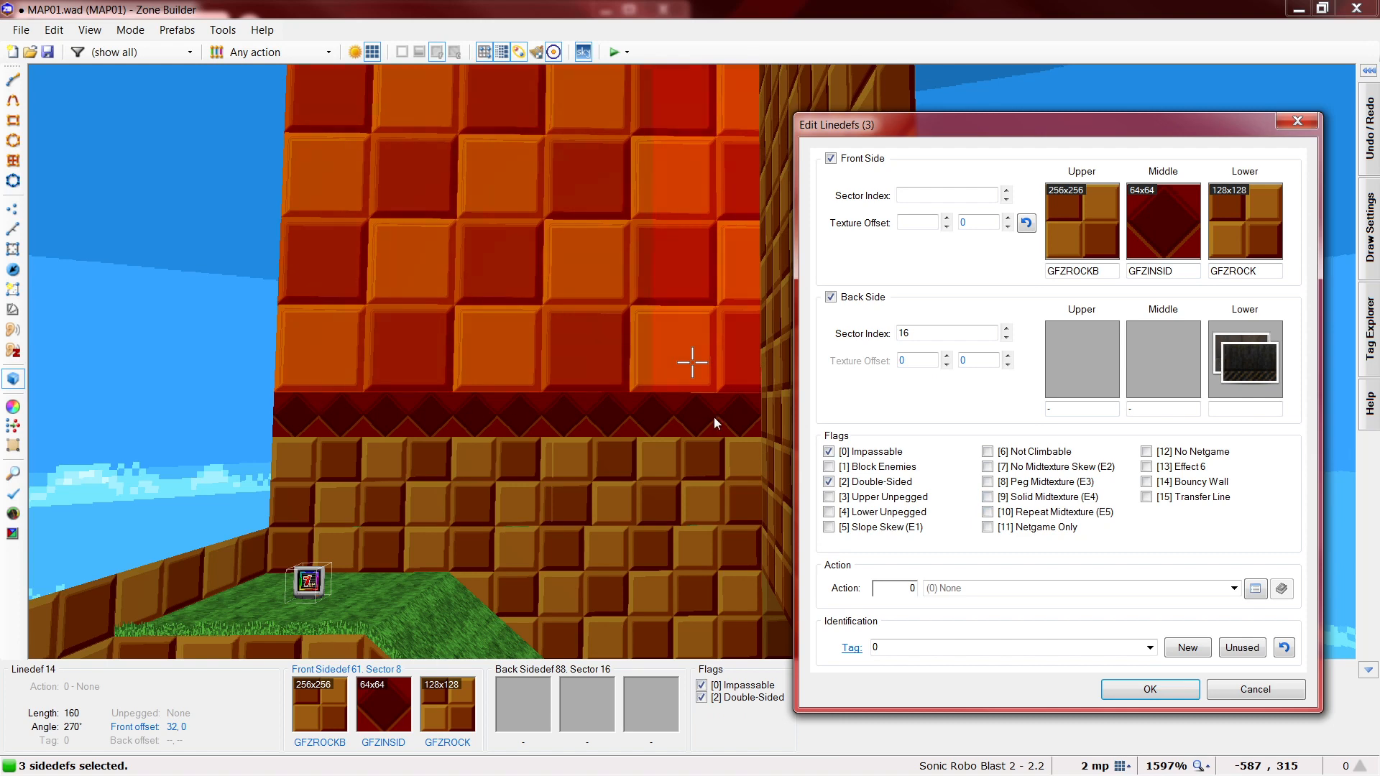
{"action": "left_click", "coordinate": [1059, 514]}
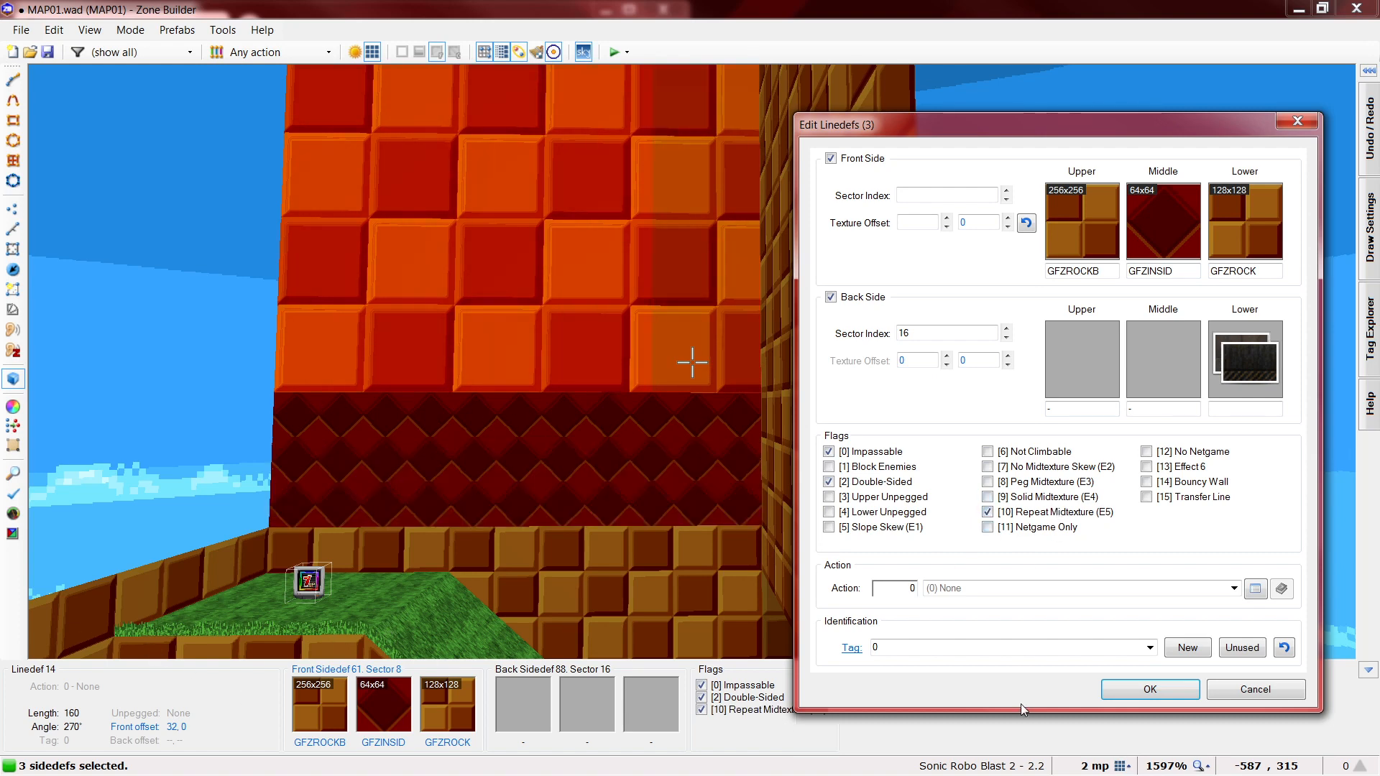
- Apply the edits to the three linedefs and clear the wall selection
{"action": "left_click", "coordinate": [1126, 691]}
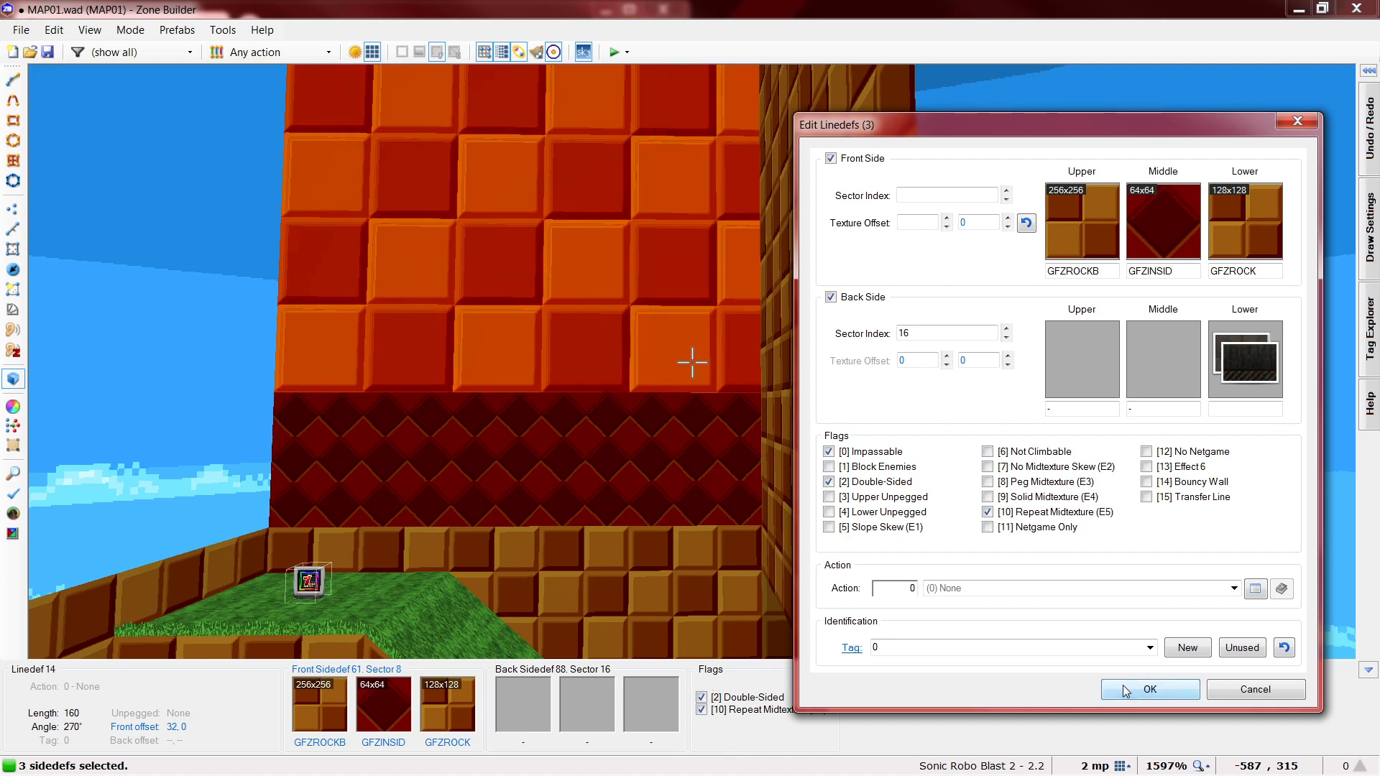
{"action": "key", "text": "w"}
{"action": "key", "text": "s"}
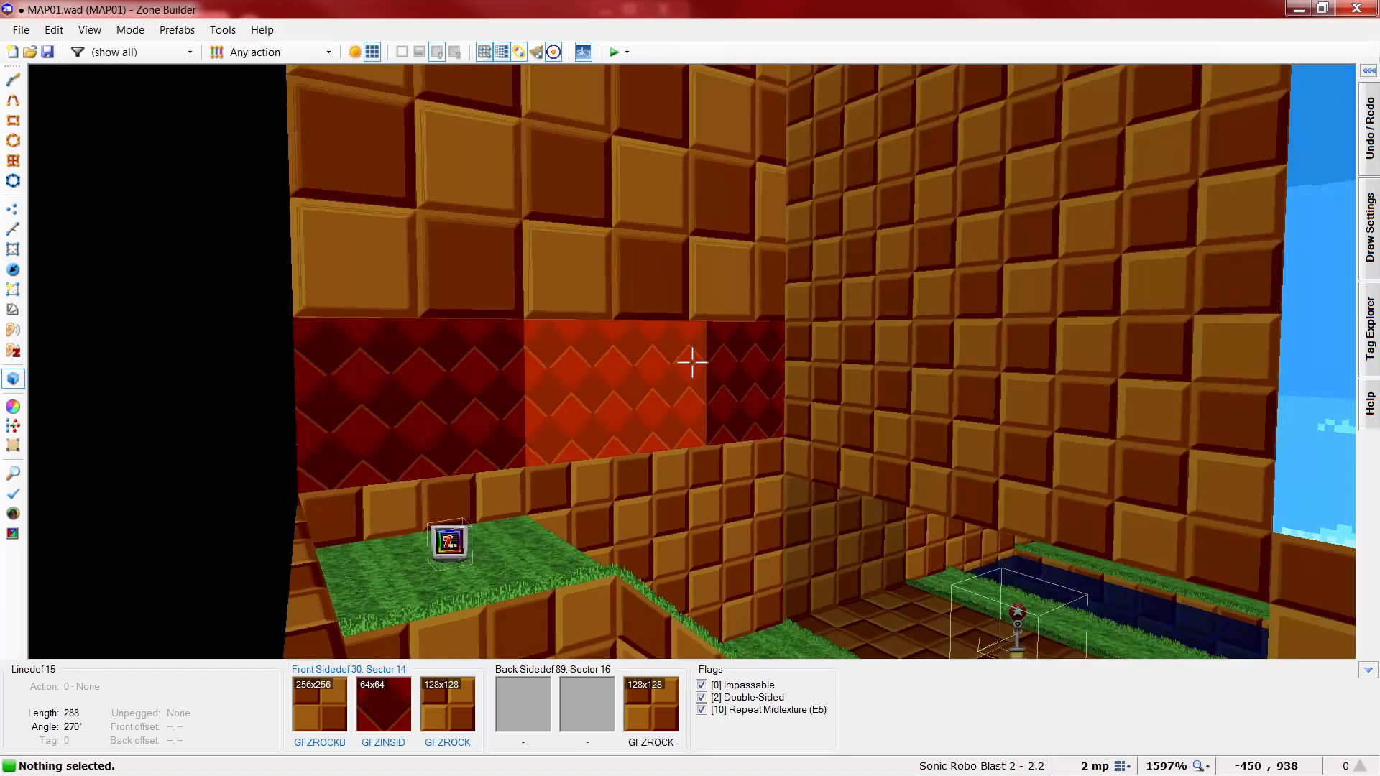
- Examine the east wall's upper, middle and lower textures and the neighbouring walls in the 3D view
{"action": "key", "text": "w"}
{"action": "key", "text": "s"}
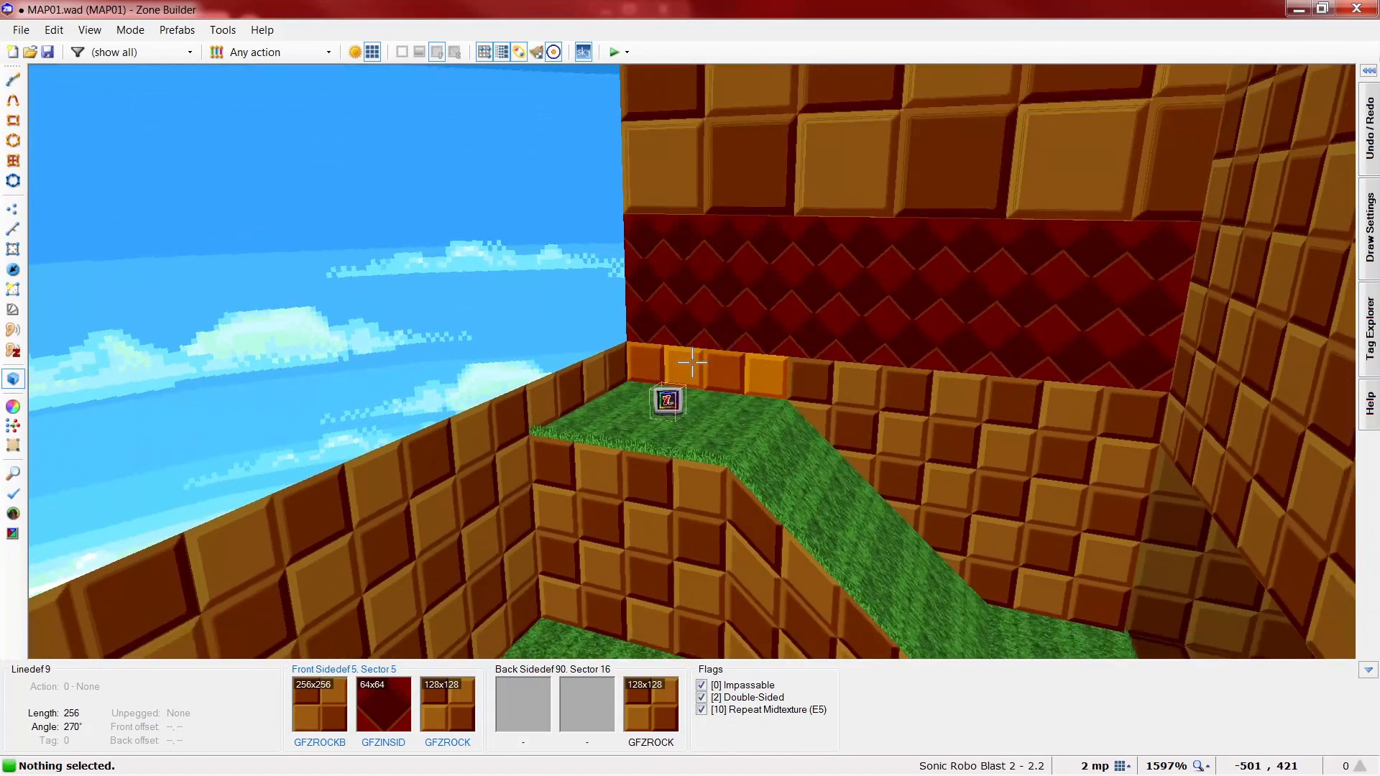
{"action": "key", "text": "w"}
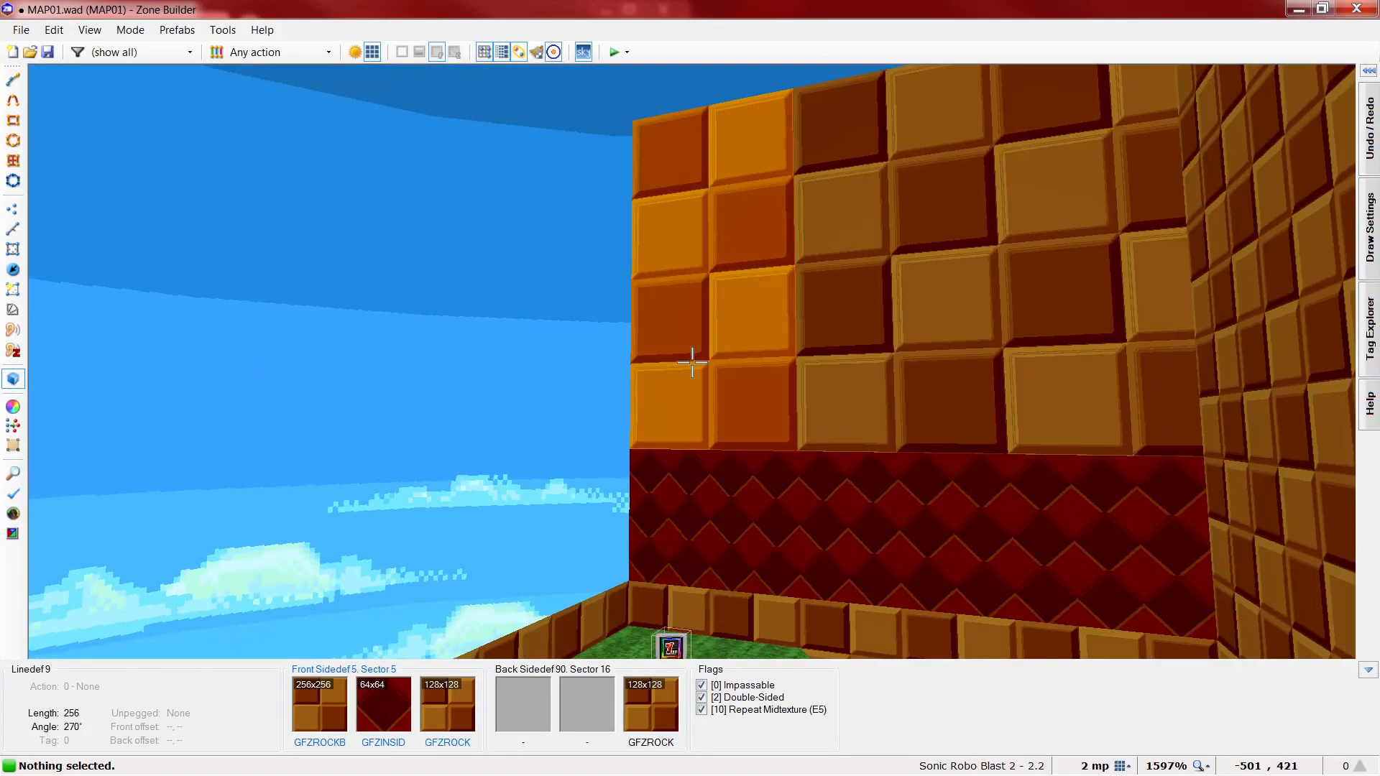
{"action": "key", "text": "w"}
{"action": "key", "text": "s"}
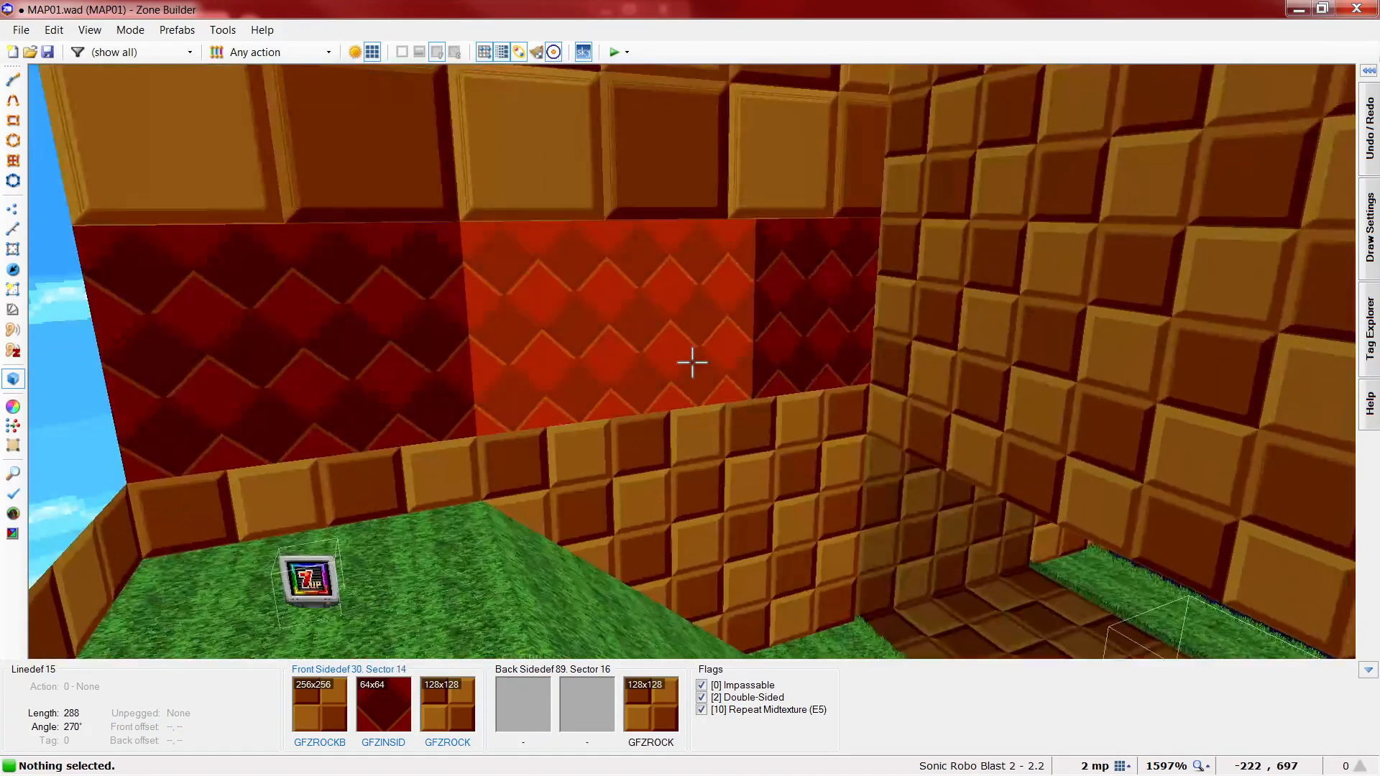
{"action": "key", "text": "w"}
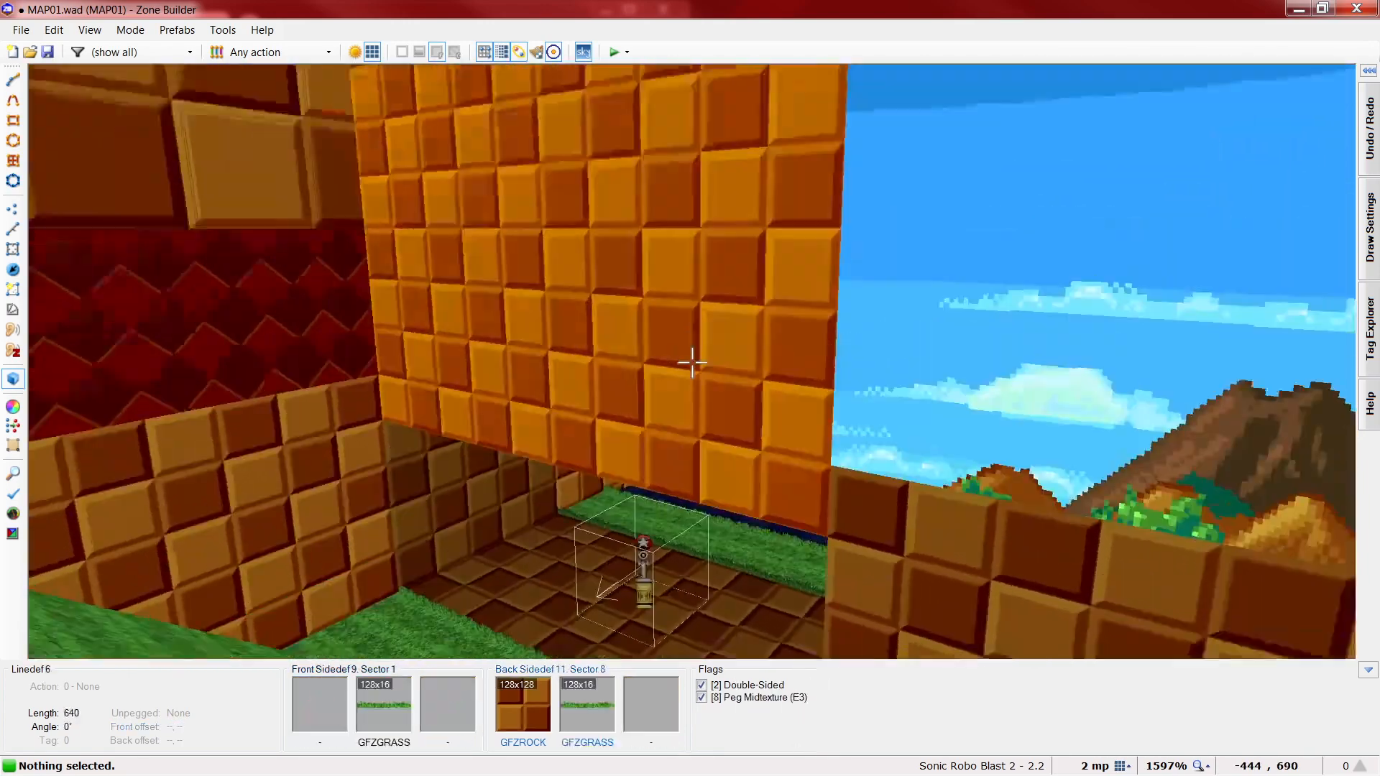
{"action": "key", "text": "s"}
{"action": "key", "text": "d"}
{"action": "key", "text": "w"}
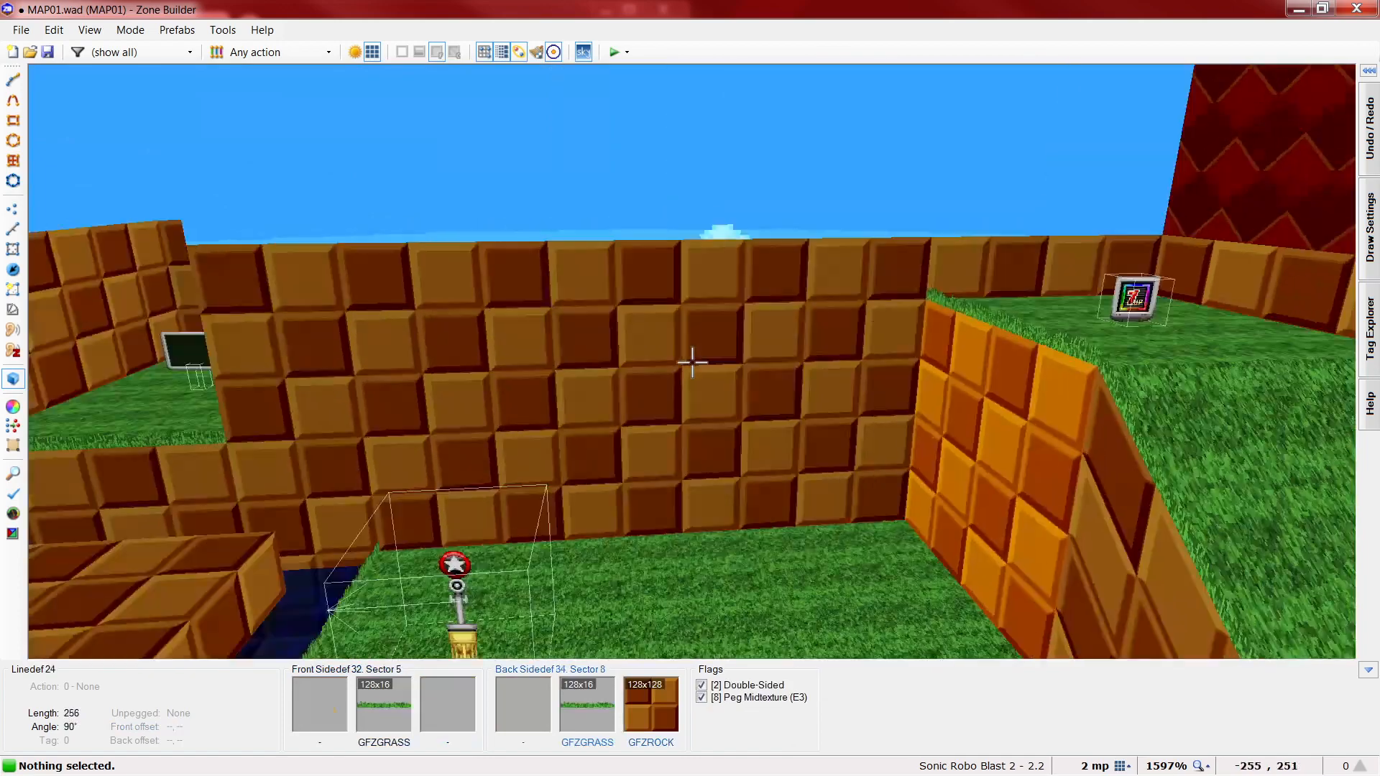
{"action": "key", "text": "s"}
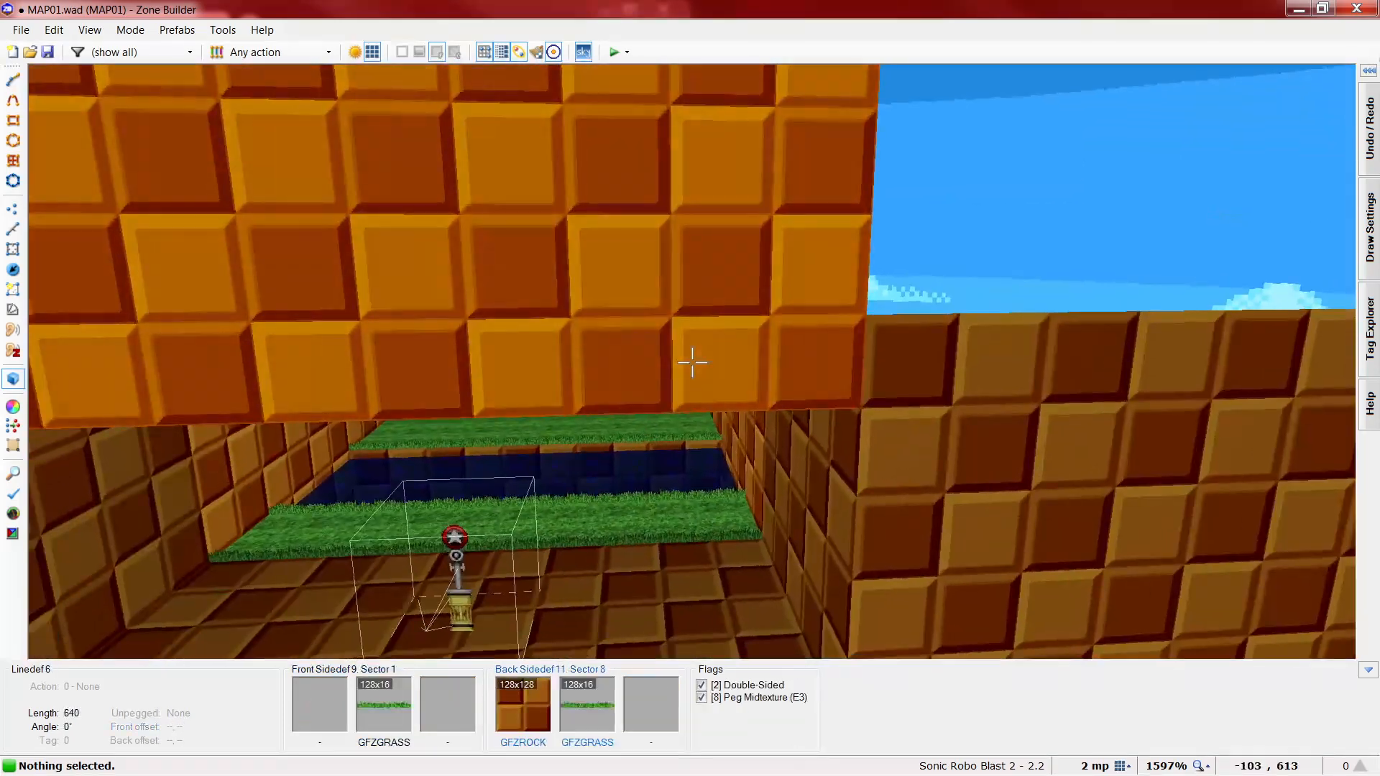
- Insert a Ring thing with the Float flag in the lower brick channel of the 2D map, at X 96, Y -320
{"action": "key", "text": "v"}
{"action": "scroll", "coordinate": [700, 353], "scroll_direction": "down", "scroll_amount": 15}
{"action": "scroll", "coordinate": [751, 216], "scroll_direction": "down", "scroll_amount": 3}
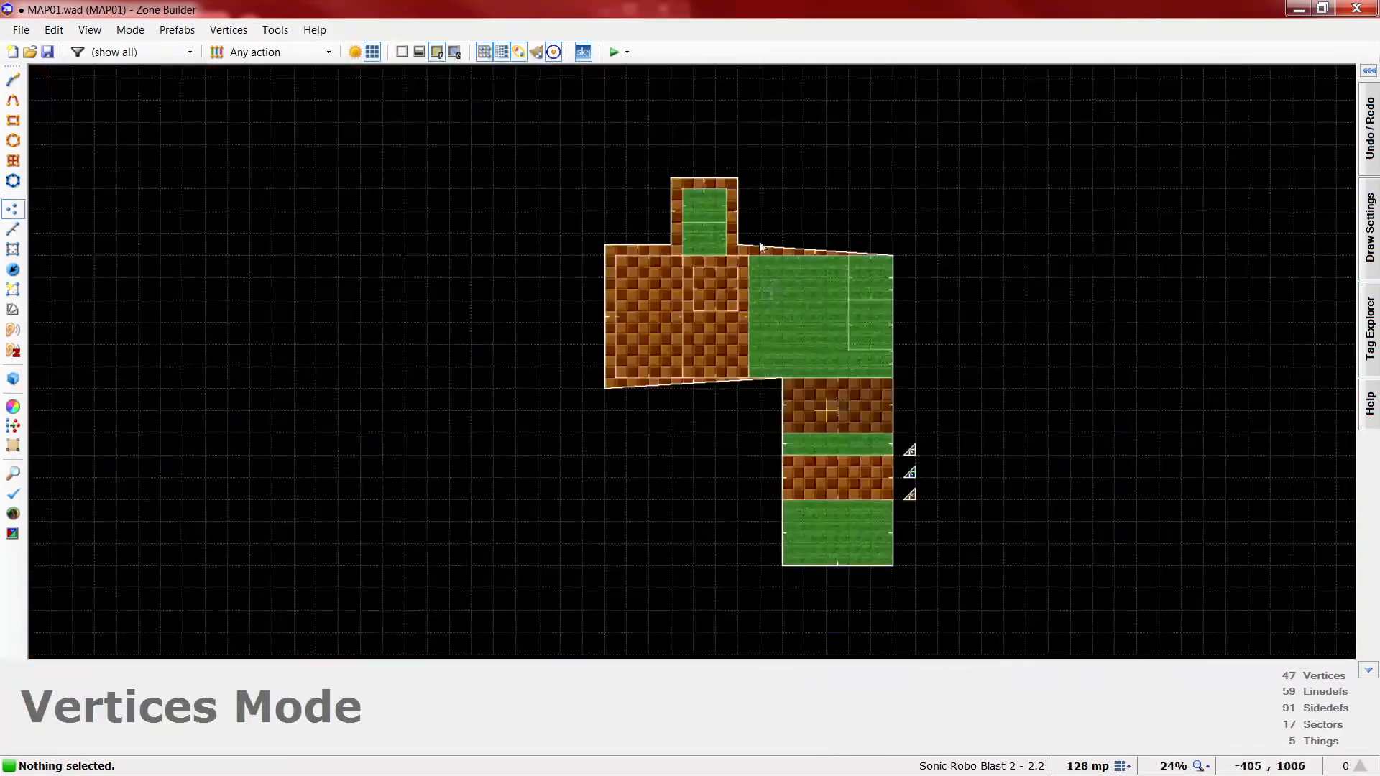
{"action": "scroll", "coordinate": [834, 359], "scroll_direction": "up", "scroll_amount": 4}
{"action": "key", "text": "t"}
{"action": "scroll", "coordinate": [758, 429], "scroll_direction": "up", "scroll_amount": 3}
{"action": "right_click", "coordinate": [768, 398]}
{"action": "left_click", "coordinate": [808, 260]}
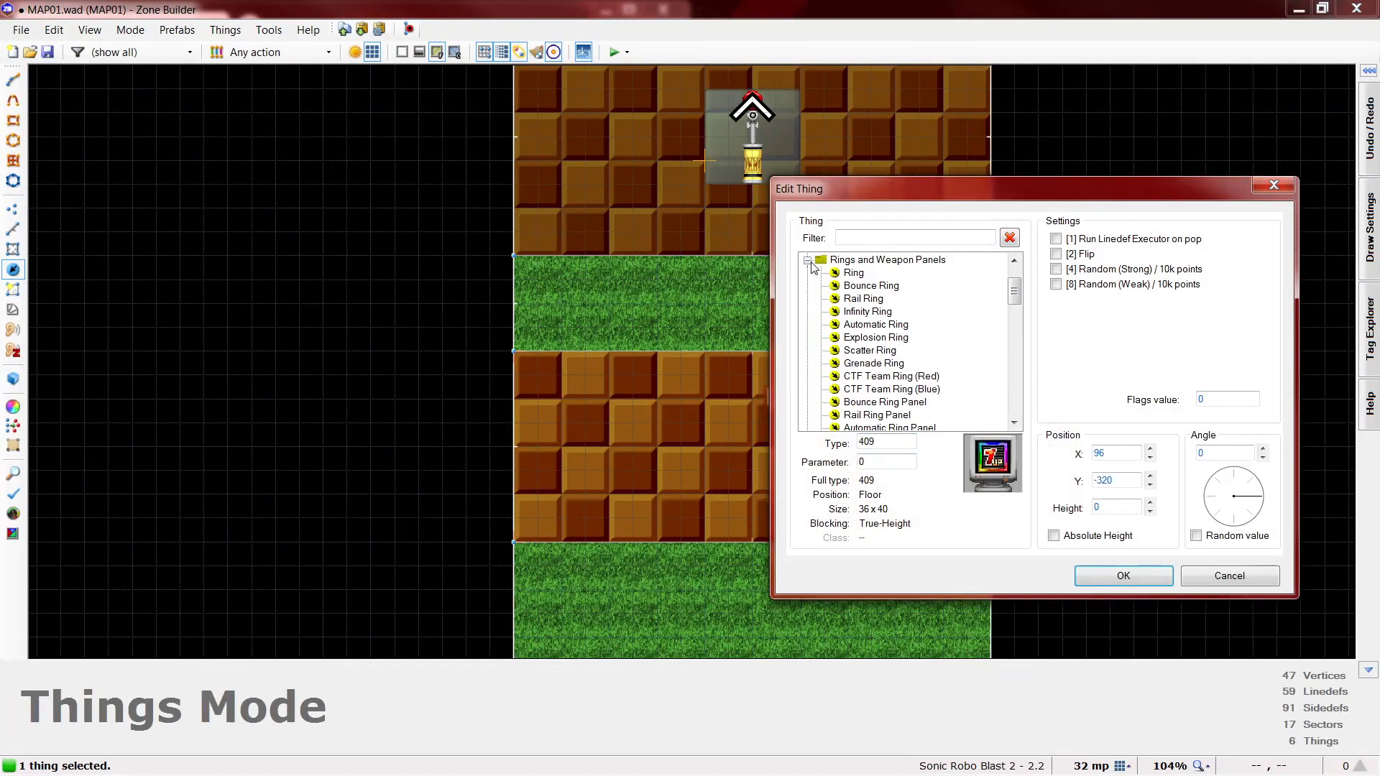
{"action": "left_click", "coordinate": [854, 274]}
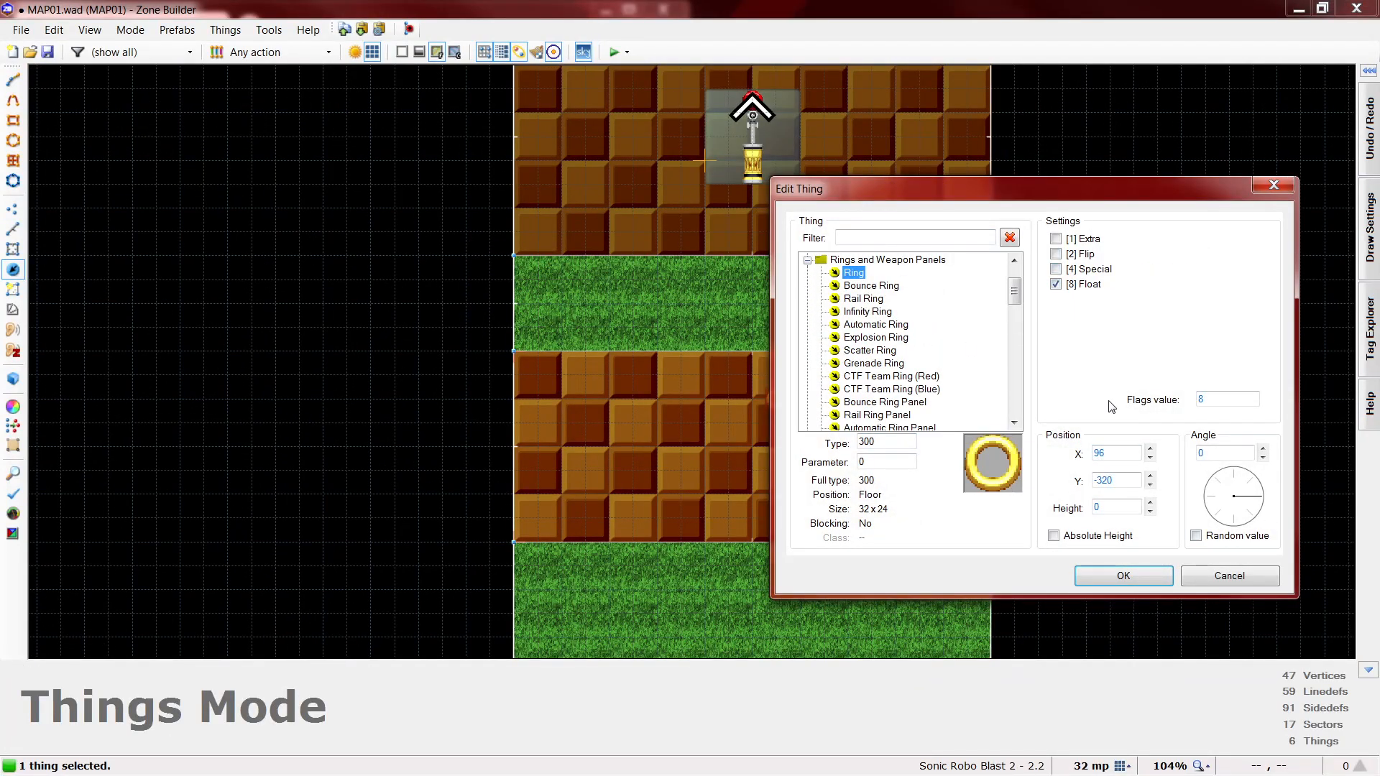
{"action": "left_click", "coordinate": [1143, 576]}
- Arrange three rings in a line across the brick channel at X 64, spaced 64 units apart, and select all three
{"action": "scroll", "coordinate": [765, 494], "scroll_direction": "up", "scroll_amount": 1}
{"action": "scroll", "coordinate": [800, 271], "scroll_direction": "down", "scroll_amount": 2}
{"action": "mouse_move", "coordinate": [802, 321]}
{"action": "left_mouse_down"}
{"action": "mouse_move", "coordinate": [787, 300]}
{"action": "mouse_move", "coordinate": [788, 338]}
{"action": "left_mouse_up"}
{"action": "right_click_drag", "start_coordinate": [780, 345], "coordinate": [780, 344], "text": "shift"}
{"action": "right_click_drag", "start_coordinate": [781, 341], "coordinate": [783, 382], "text": "shift"}
{"action": "left_click_drag", "start_coordinate": [808, 369], "coordinate": [810, 385]}
{"action": "scroll", "coordinate": [794, 353], "scroll_direction": "up", "scroll_amount": 2}
{"action": "right_click_drag", "start_coordinate": [781, 328], "coordinate": [781, 349]}
{"action": "key", "text": "c"}
{"action": "left_click_drag", "start_coordinate": [743, 273], "coordinate": [796, 430]}
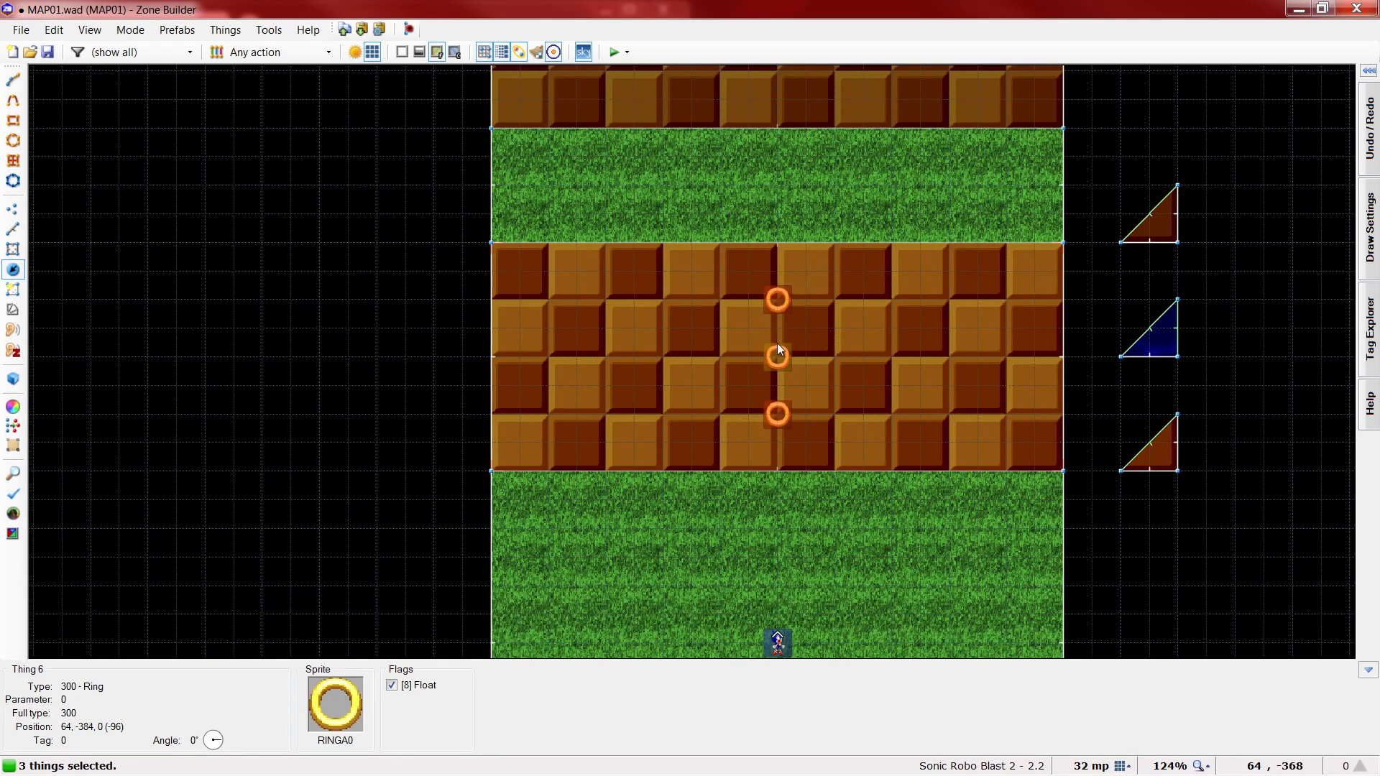
- Go to the three selected rings underwater in the 3D view and turn off the geometry effects
{"action": "key", "text": "w"}
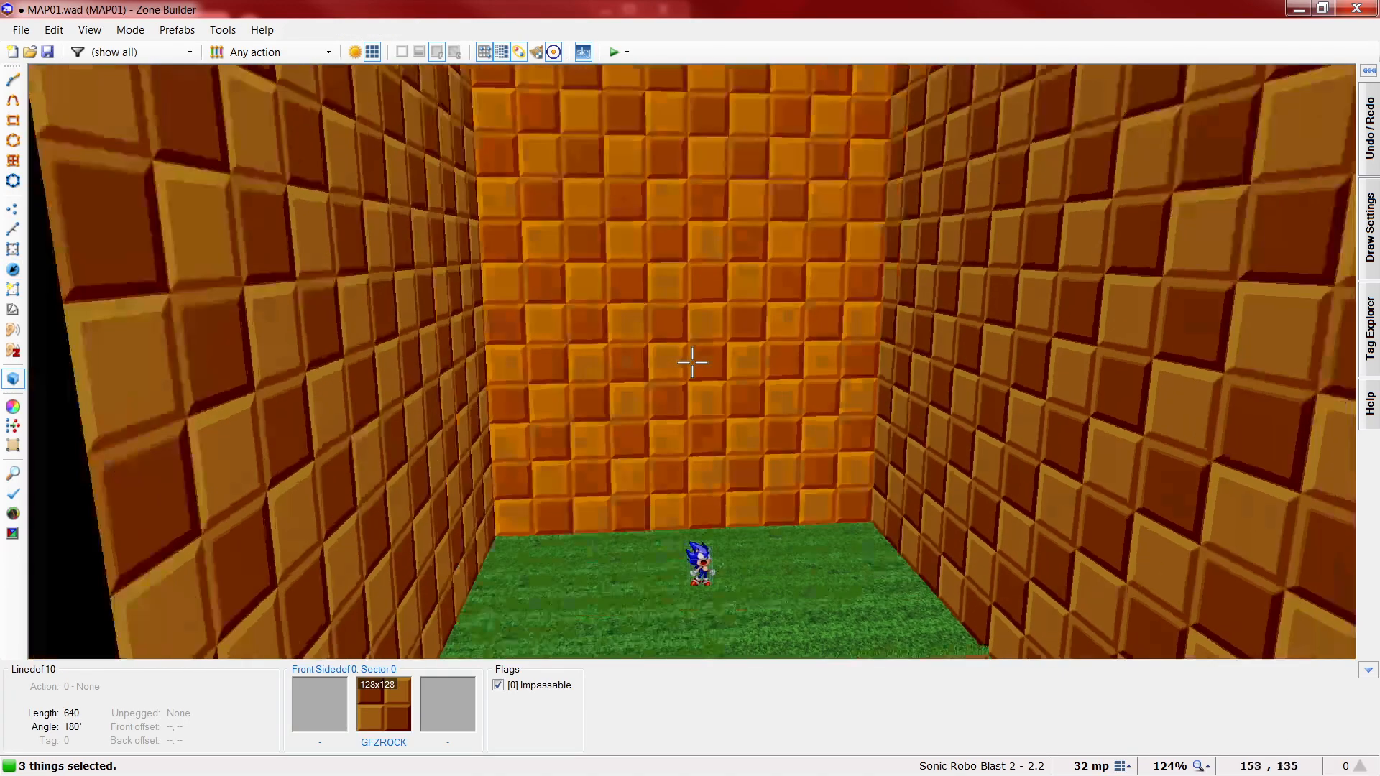
{"action": "key", "text": "e"}
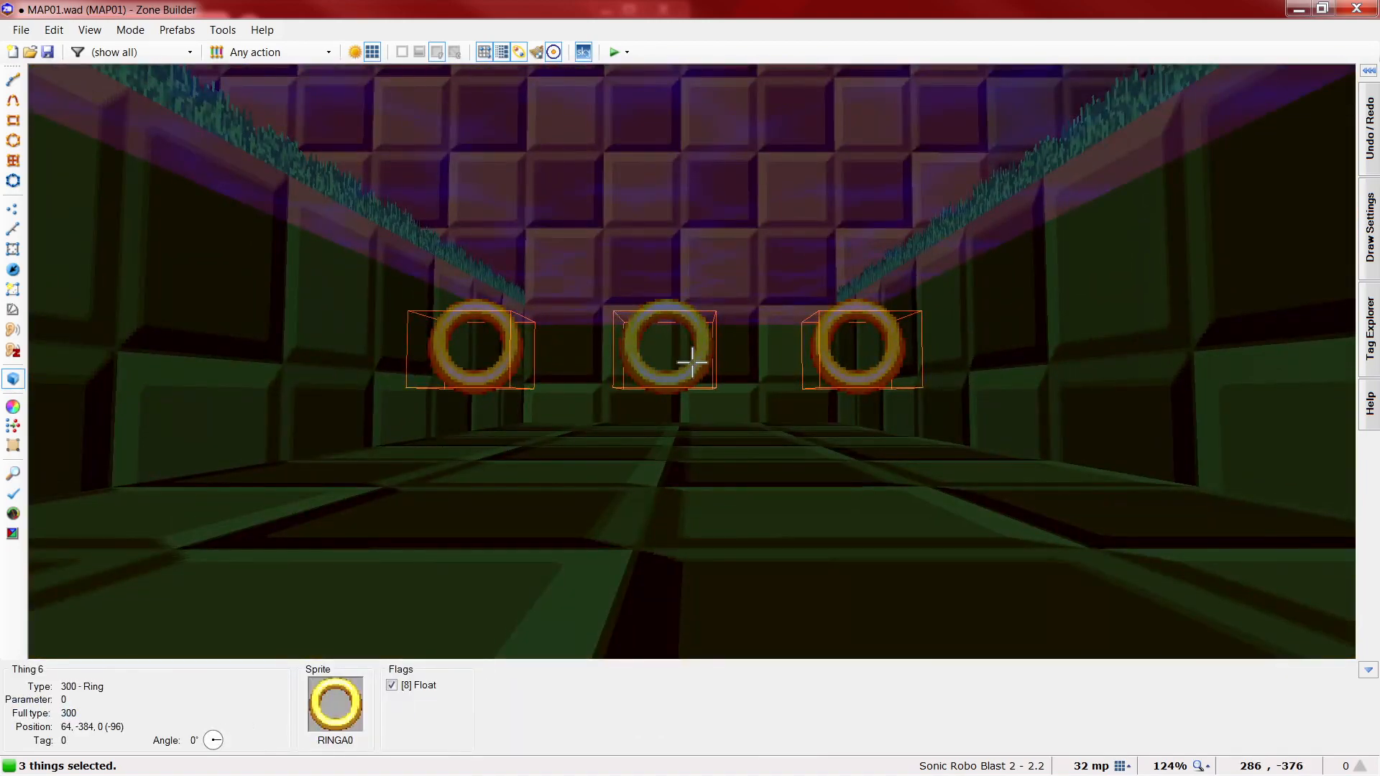
{"action": "key", "text": "d"}
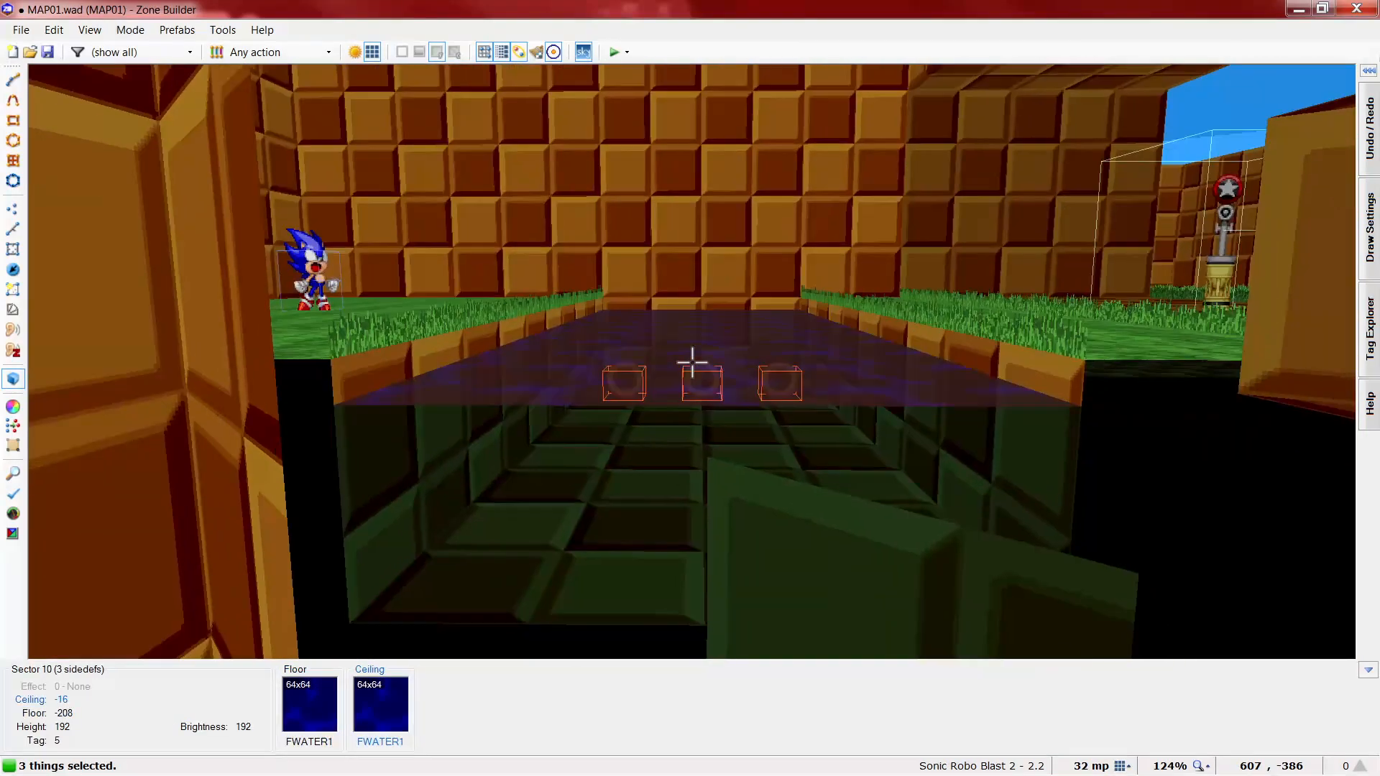
{"action": "key", "text": "e"}
{"action": "key", "text": "d"}
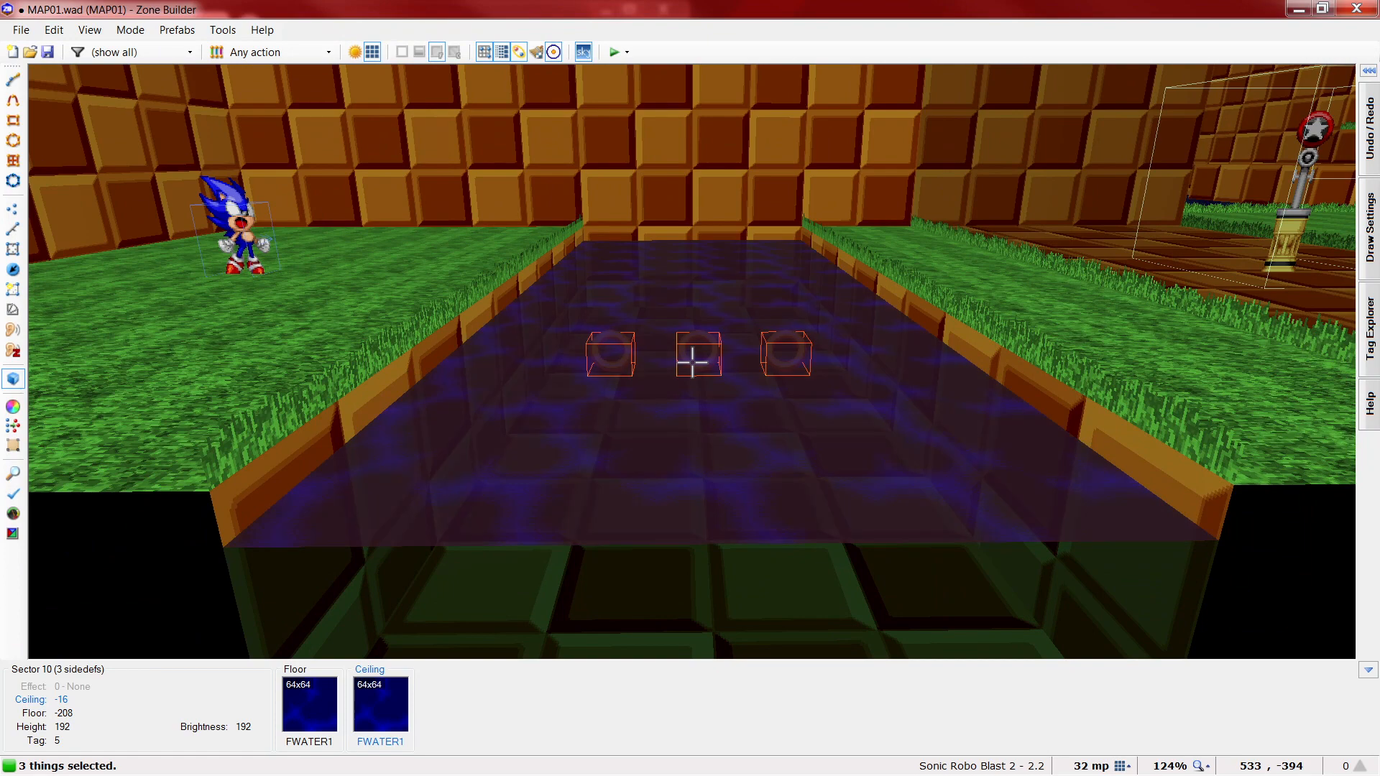
{"action": "key", "text": "g"}
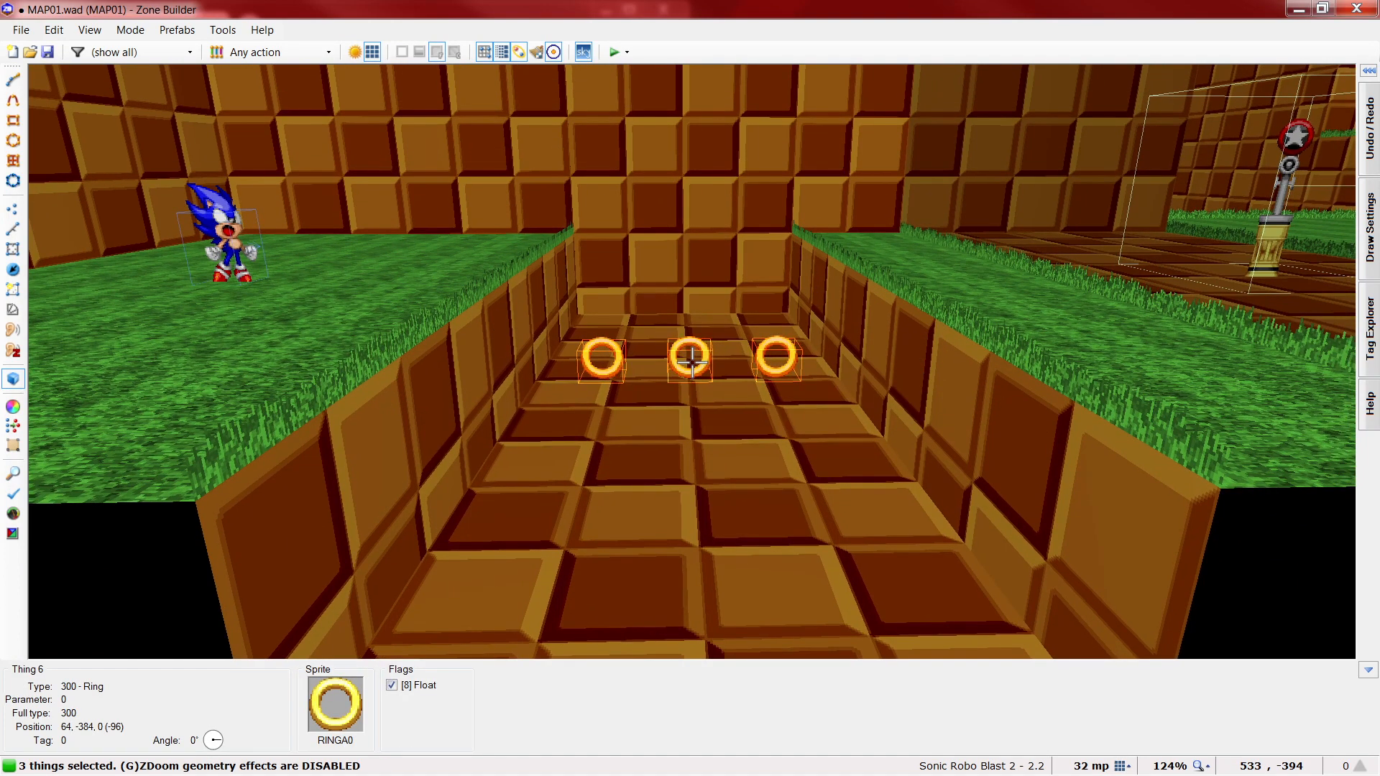
- Set the height of the three selected rings to 128
{"action": "right_click", "coordinate": [692, 361]}
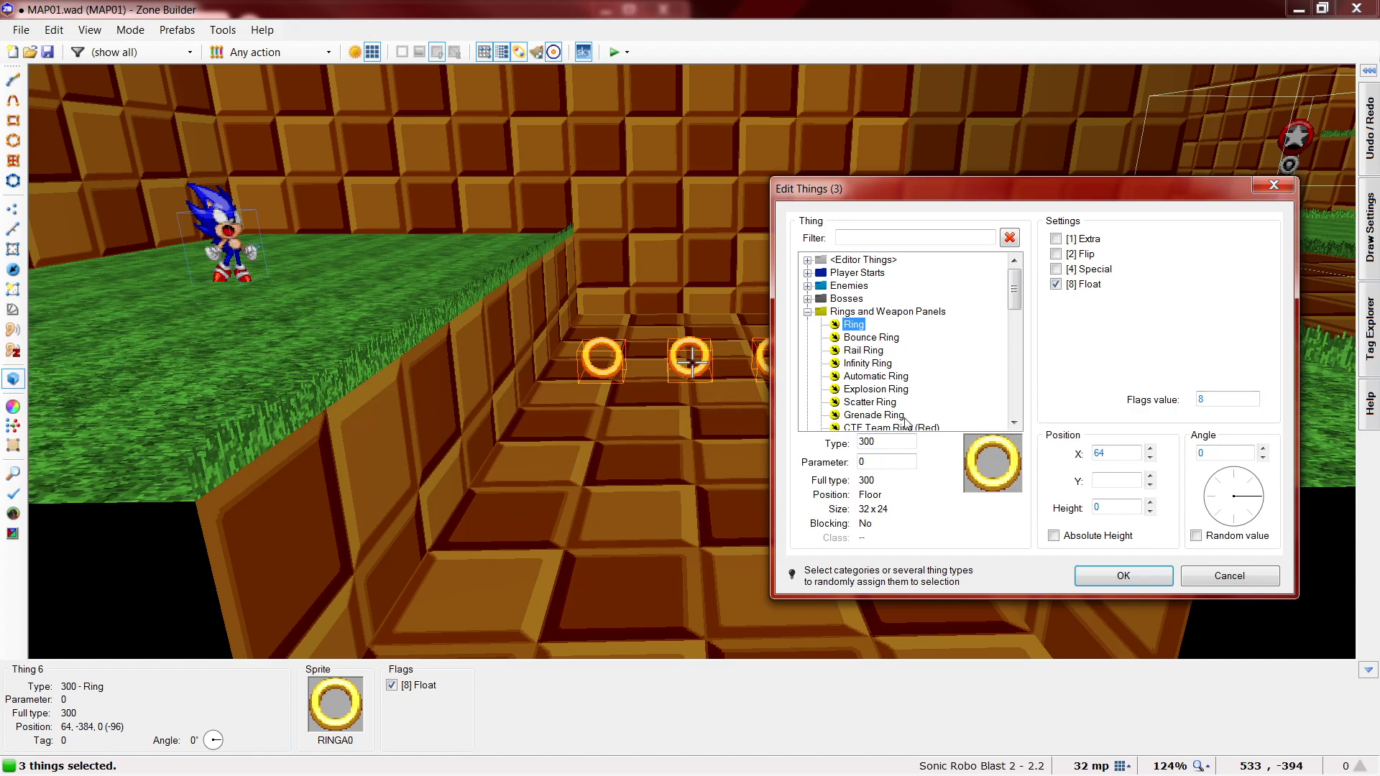
{"action": "left_click", "coordinate": [1125, 506]}
{"action": "scroll", "coordinate": [1125, 506], "scroll_direction": "up", "scroll_amount": 3}
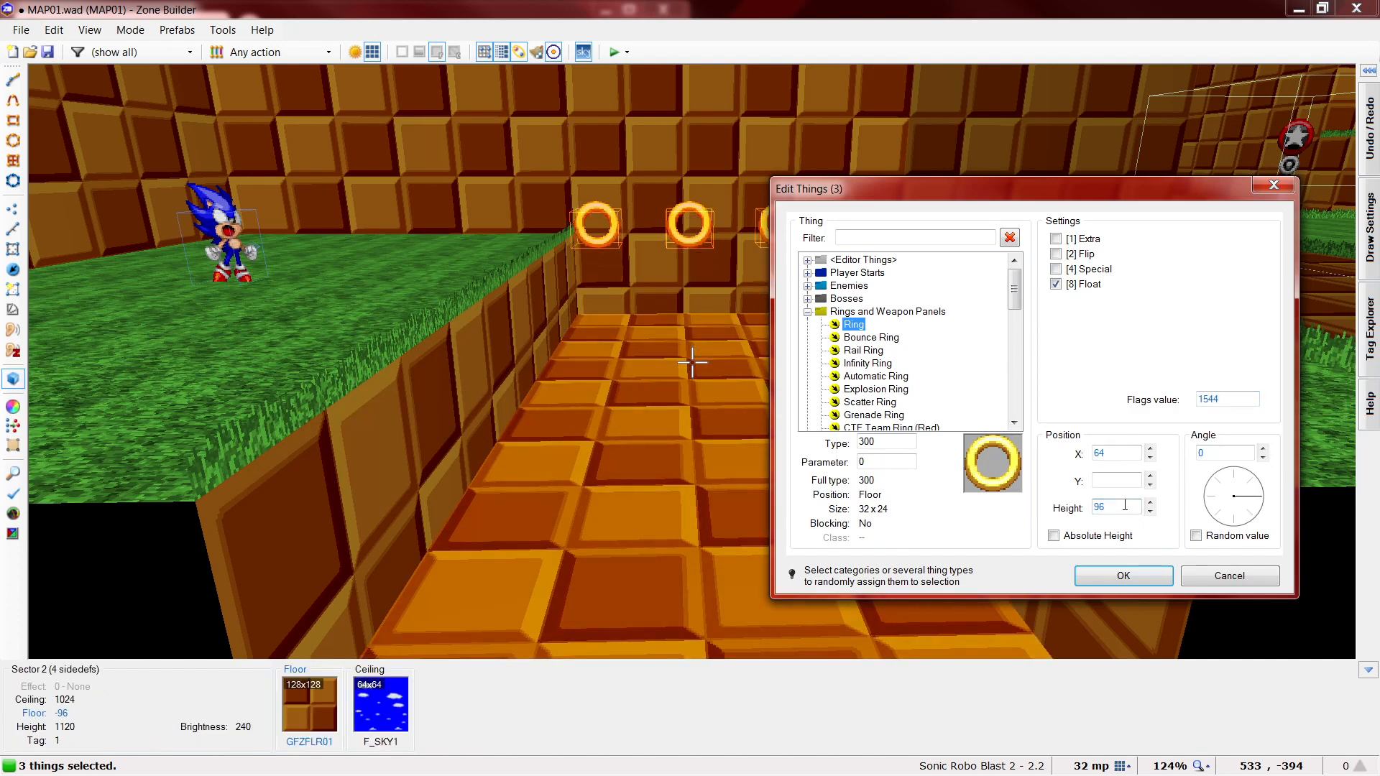
{"action": "scroll", "coordinate": [1125, 506], "scroll_direction": "up", "scroll_amount": 1}
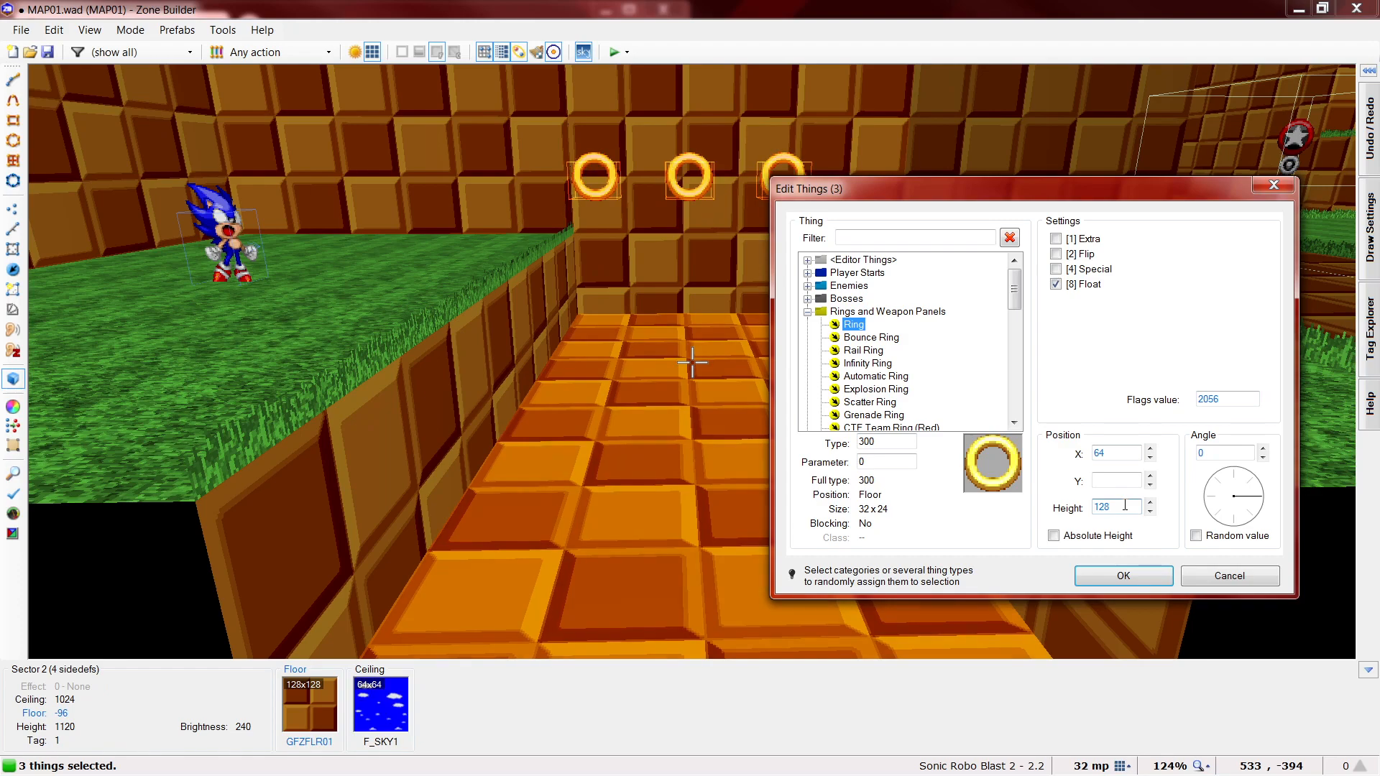
{"action": "left_click", "coordinate": [1124, 575]}
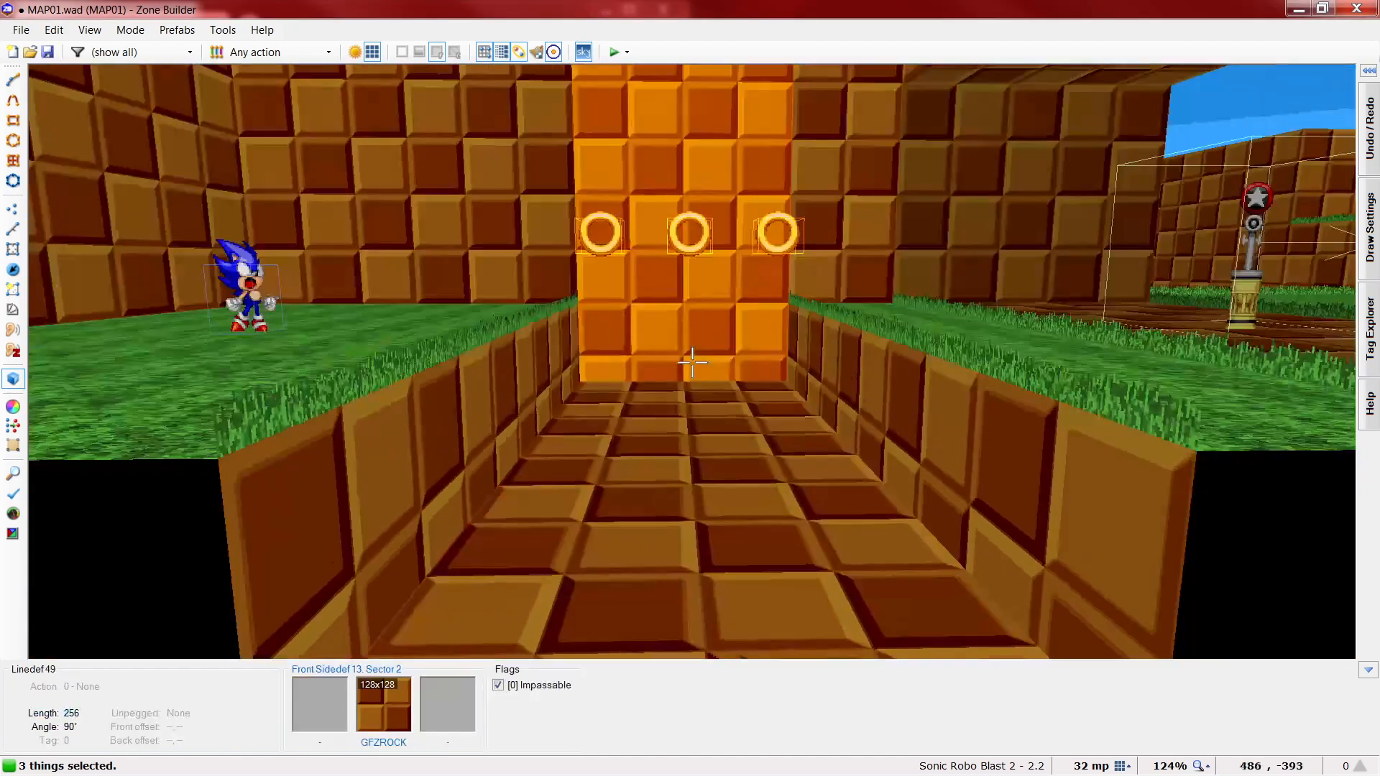
- Turn the geometry effects back on, clear the selection and check the rings above the water
{"action": "key", "text": "s"}
{"action": "key", "text": "d"}
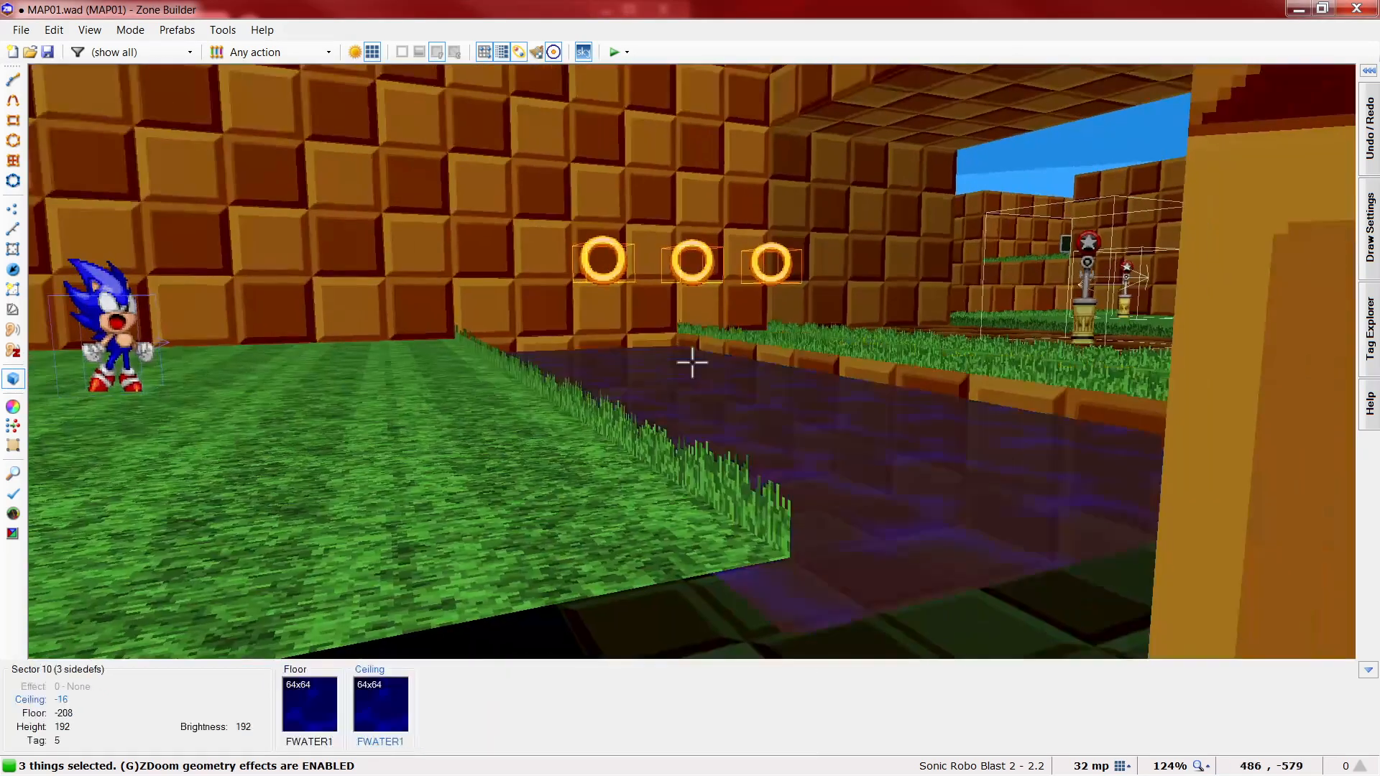
{"action": "key", "text": "s"}
{"action": "key", "text": "c"}
{"action": "key", "text": "e"}
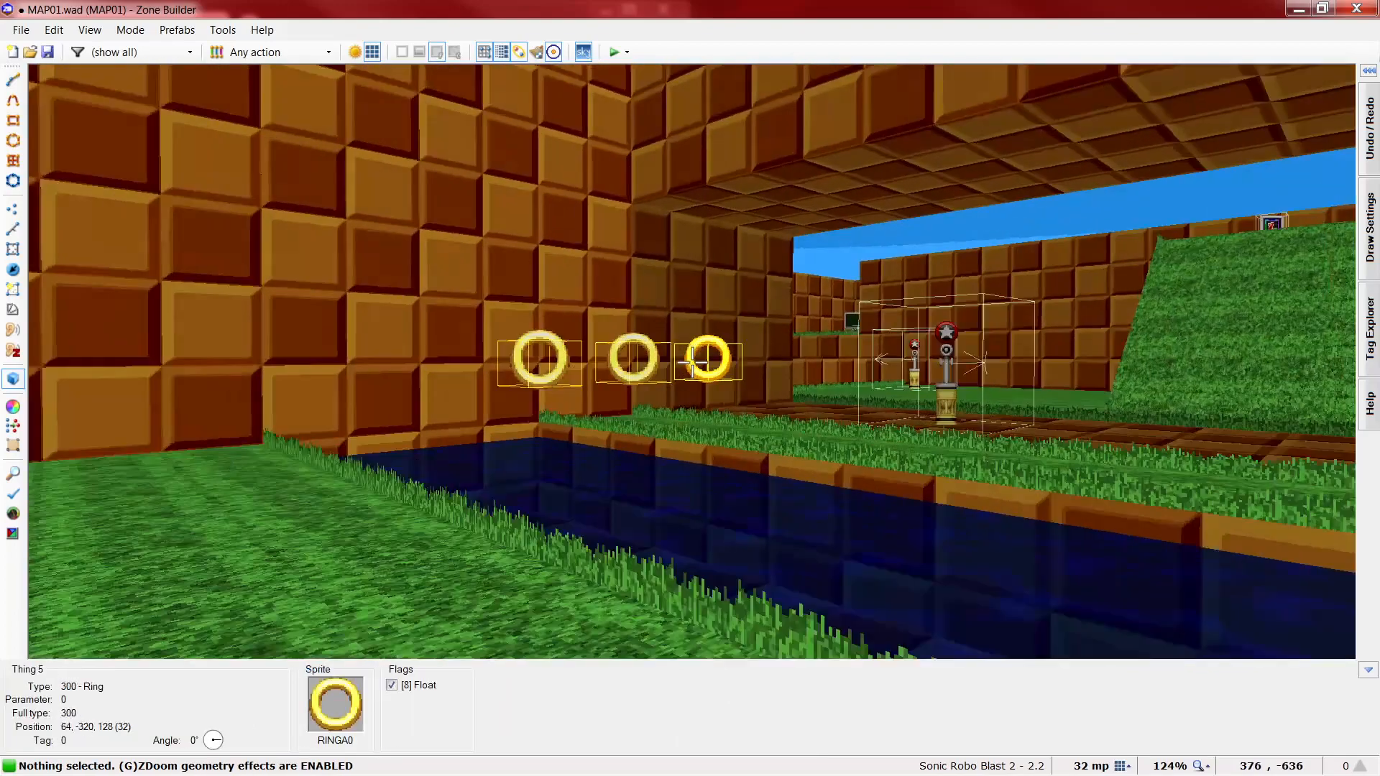
{"action": "key", "text": "e"}
{"action": "key", "text": "q"}
- Insert a Crawla (Blue) enemy in the middle of the large grass area at X -64, Y 576, filtering the thing list by "craw"
{"action": "scroll", "coordinate": [632, 434], "scroll_direction": "down", "scroll_amount": 3}
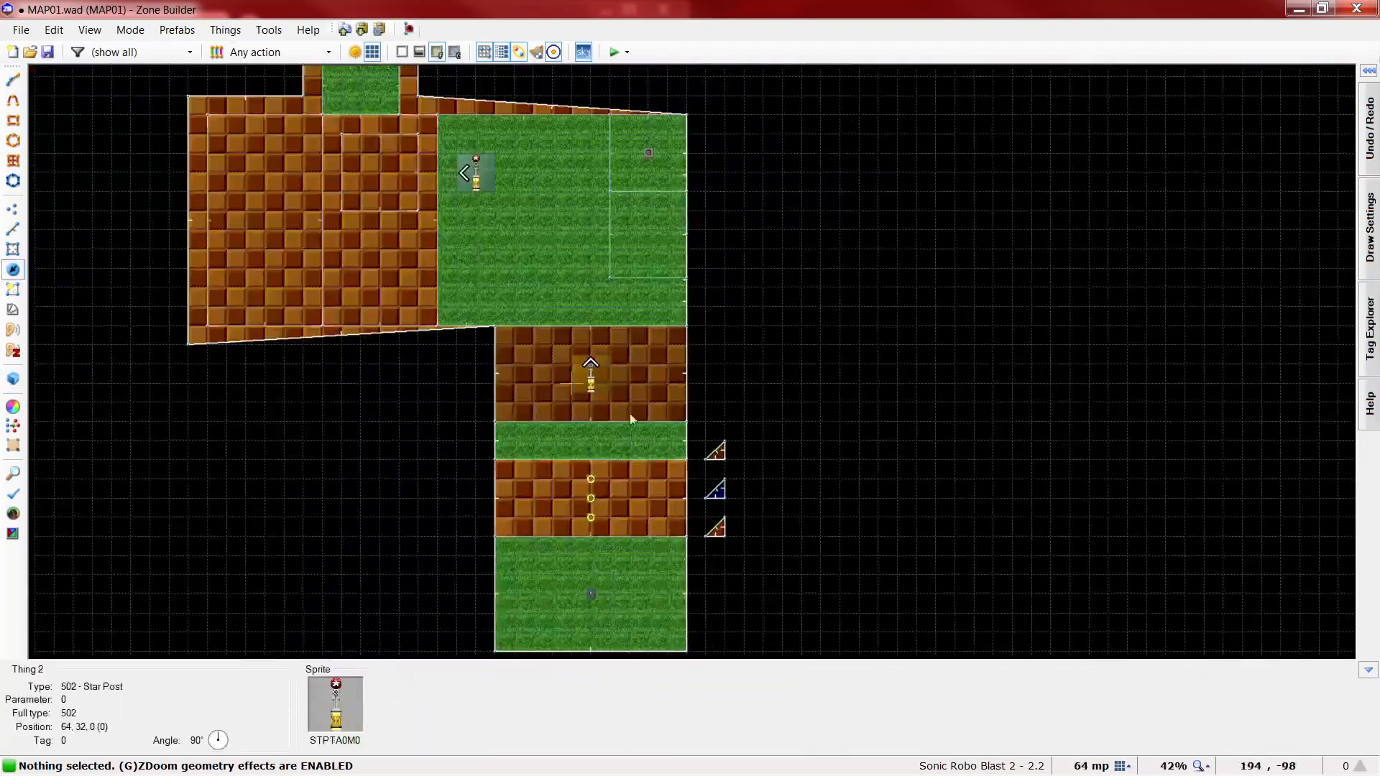
{"action": "scroll", "coordinate": [476, 165], "scroll_direction": "up", "scroll_amount": 1}
{"action": "scroll", "coordinate": [597, 230], "scroll_direction": "up", "scroll_amount": 1}
{"action": "key", "text": "Insert"}
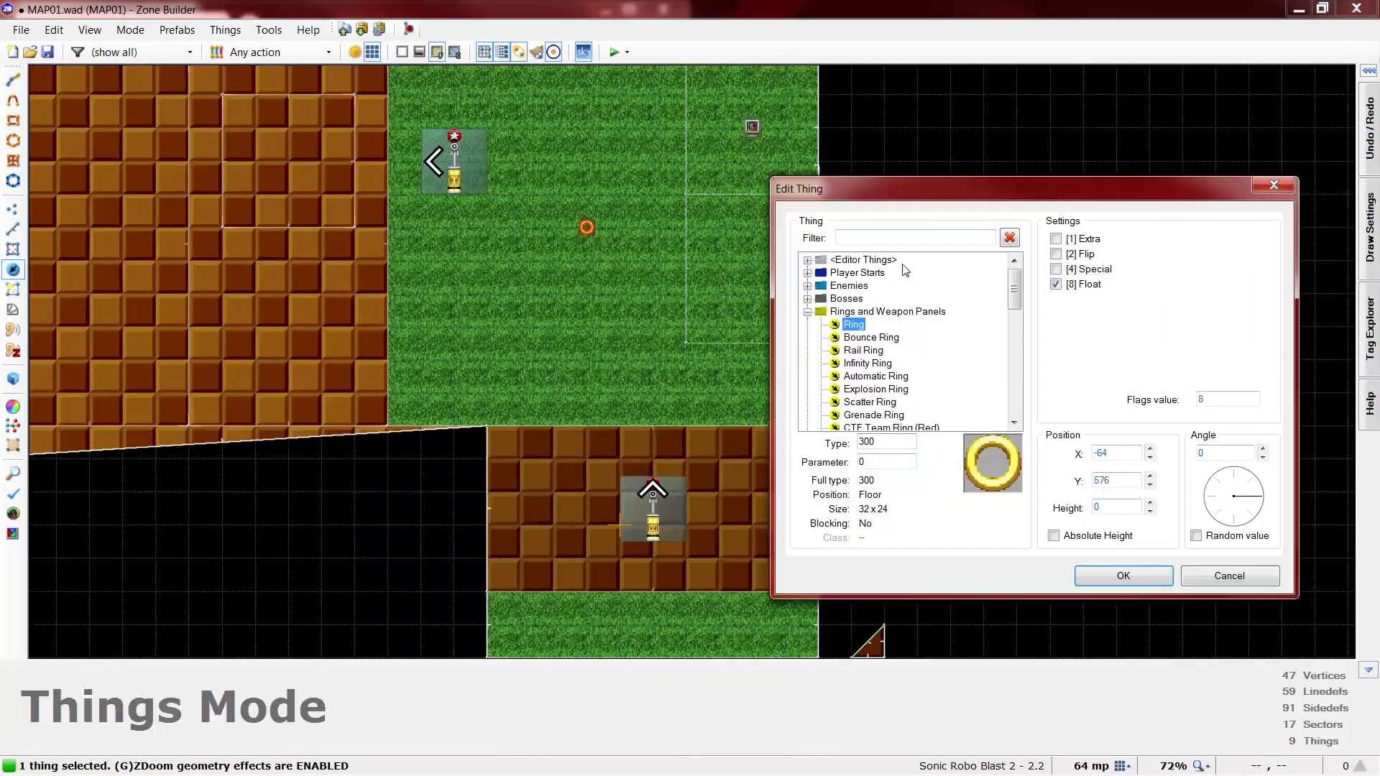
{"action": "type", "text": "craw"}
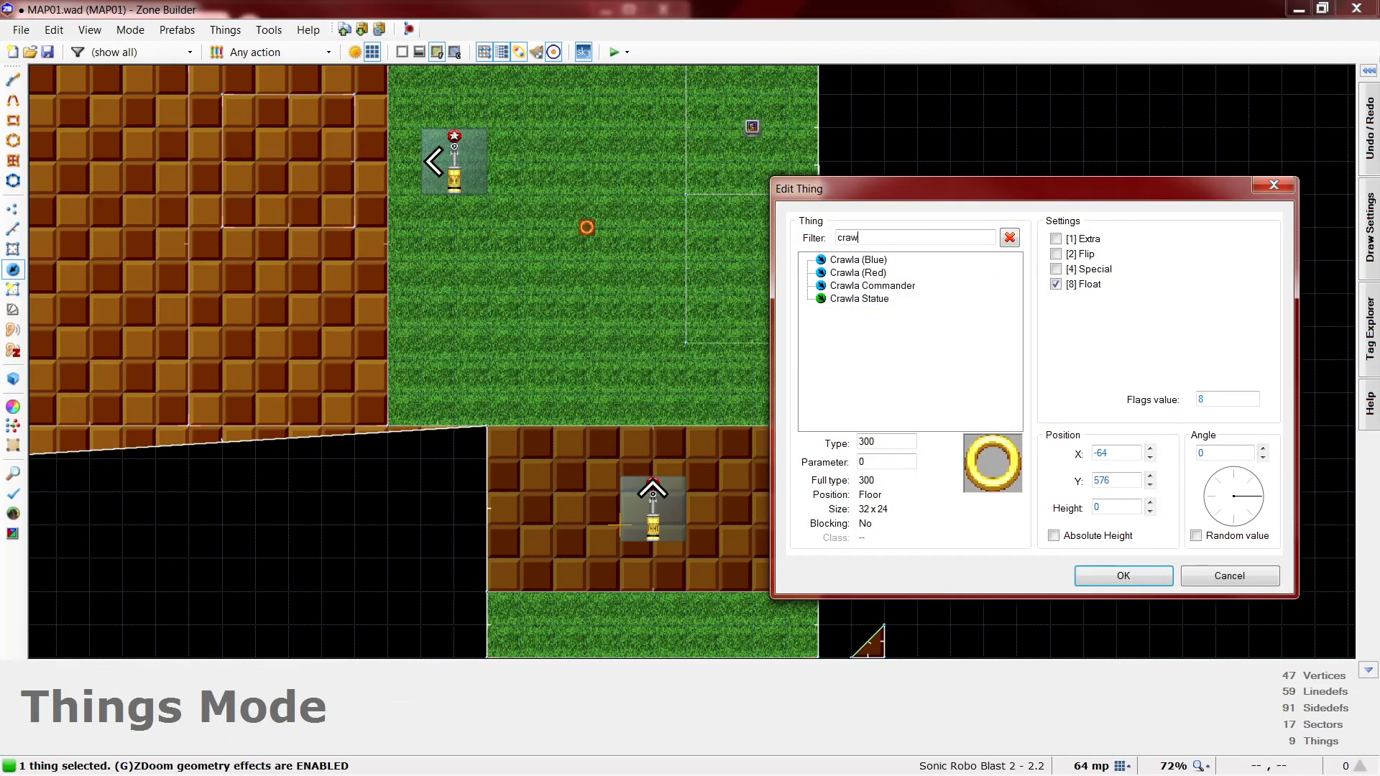
{"action": "double_click", "coordinate": [874, 260]}
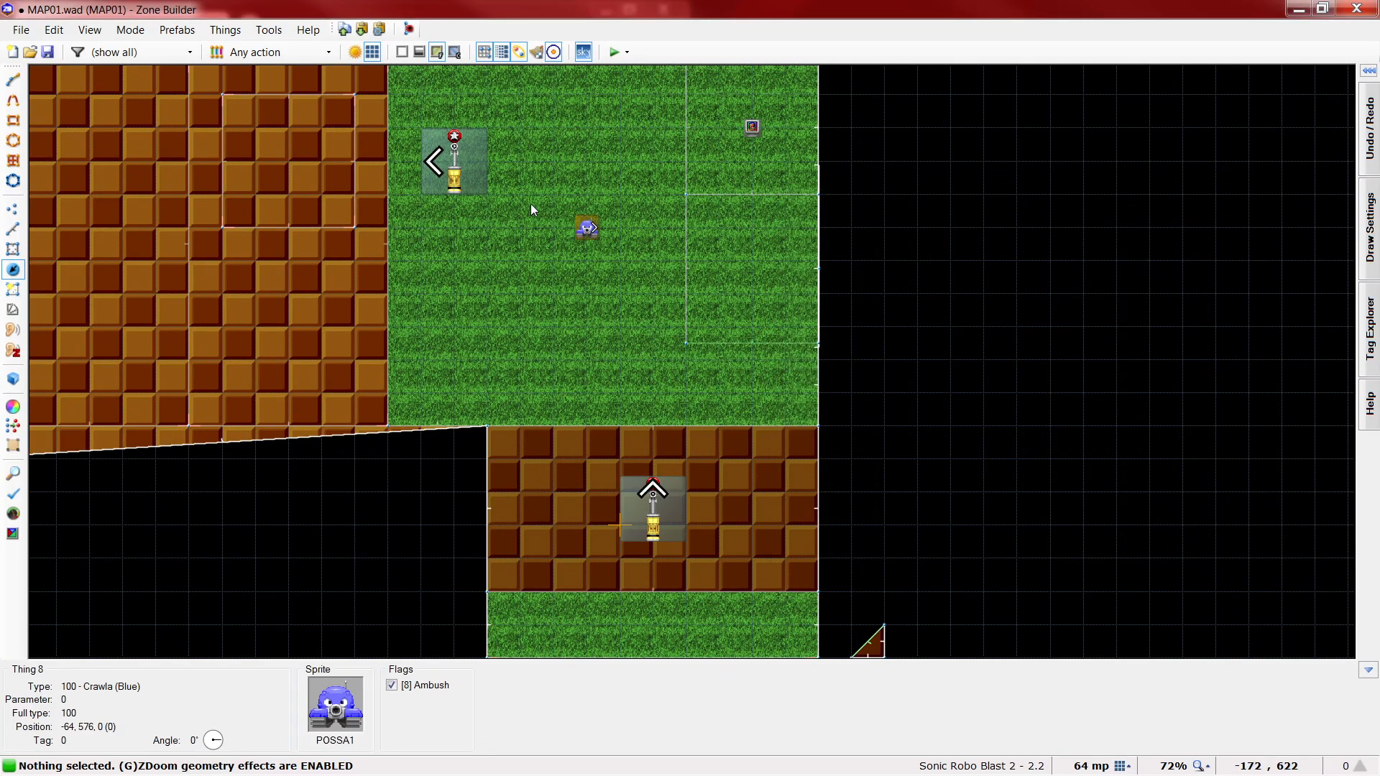
- Set the blue Crawla's angle to 270 and turn off its Ambush flag
{"action": "right_click", "coordinate": [558, 218]}
{"action": "left_click", "coordinate": [1237, 518]}
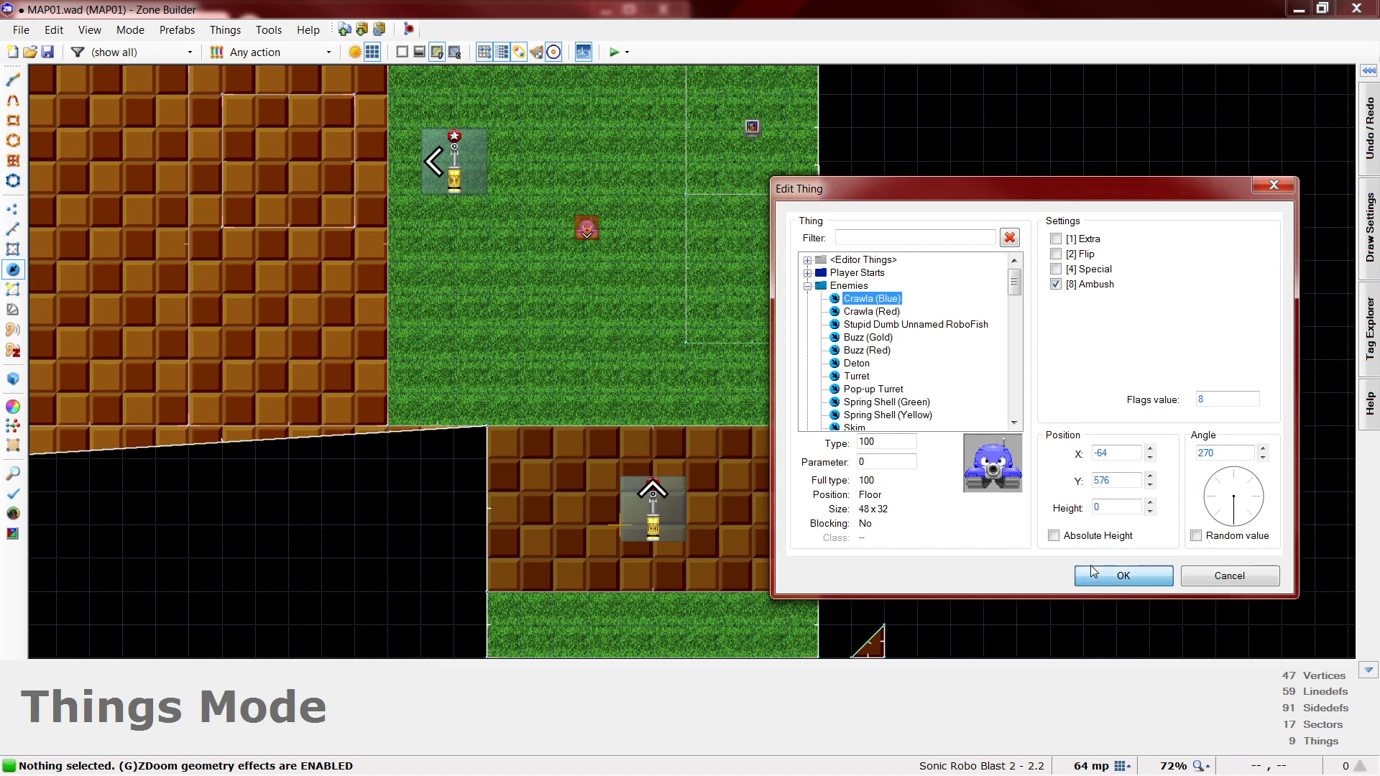
{"action": "left_click", "coordinate": [1121, 576]}
{"action": "right_click", "coordinate": [633, 225]}
{"action": "left_click", "coordinate": [1148, 585]}
{"action": "scroll", "coordinate": [965, 341], "scroll_direction": "down", "scroll_amount": 1}
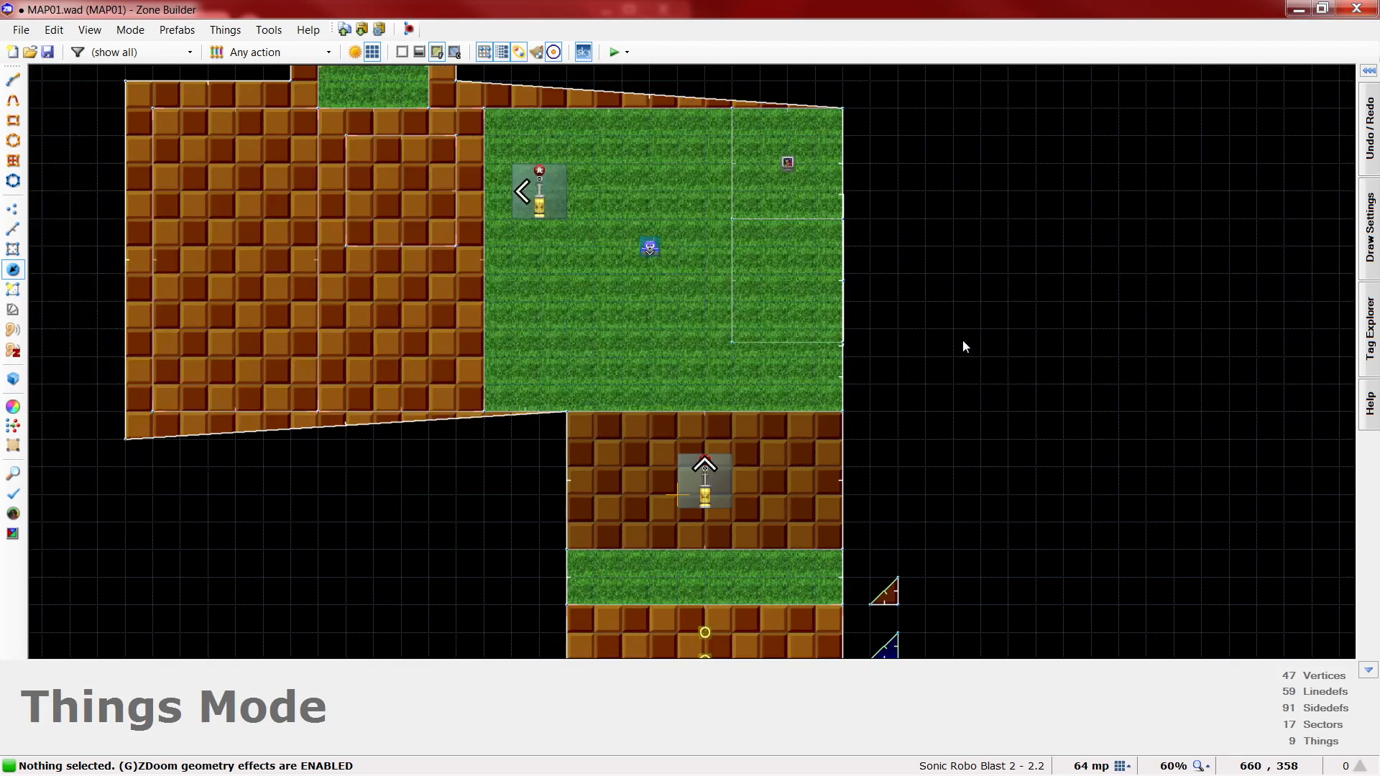
{"action": "scroll", "coordinate": [665, 324], "scroll_direction": "up", "scroll_amount": 1}
{"action": "scroll", "coordinate": [705, 204], "scroll_direction": "down", "scroll_amount": 1}
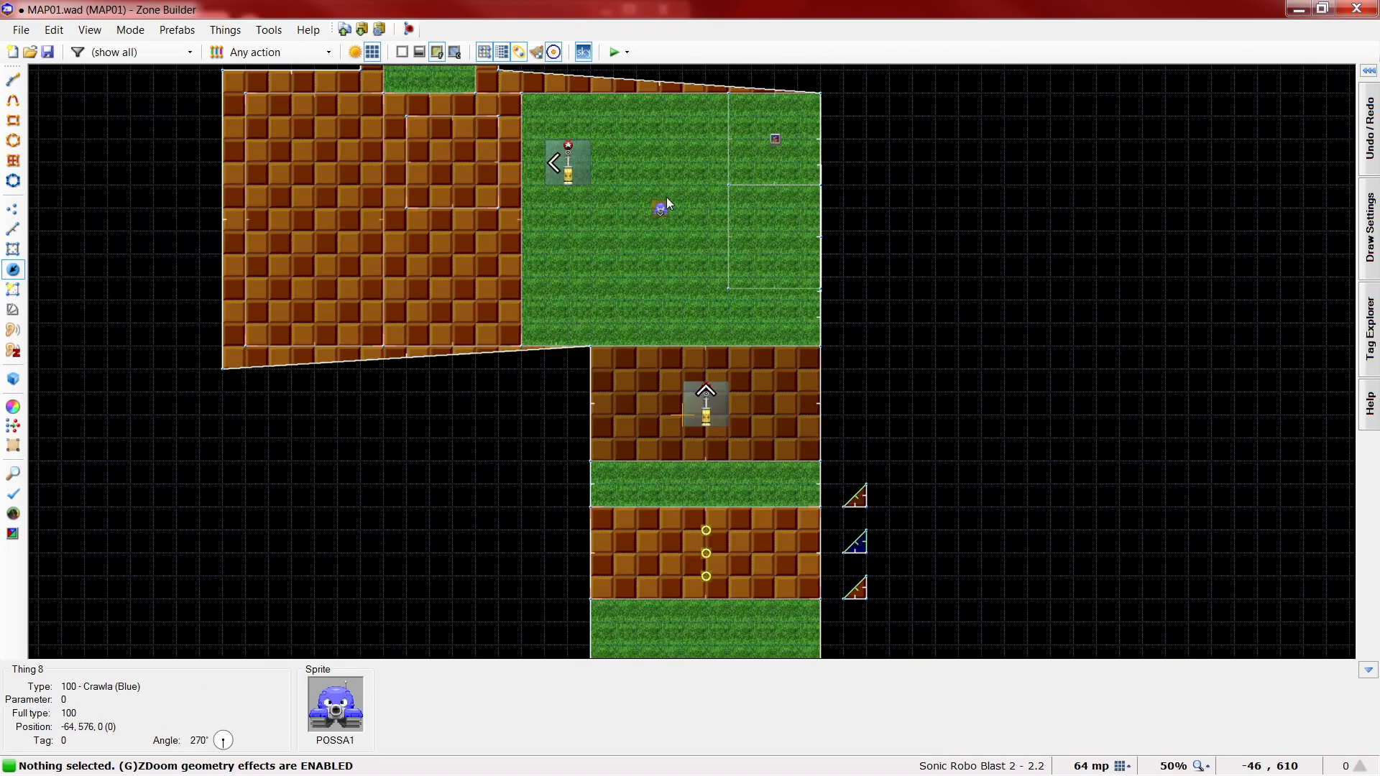
- Try placing the blue Crawla on the southern grass area near the player start
{"action": "scroll", "coordinate": [667, 205], "scroll_direction": "down", "scroll_amount": 1}
{"action": "left_click_drag", "start_coordinate": [649, 212], "coordinate": [641, 554]}
{"action": "scroll", "coordinate": [650, 601], "scroll_direction": "up", "scroll_amount": 6}
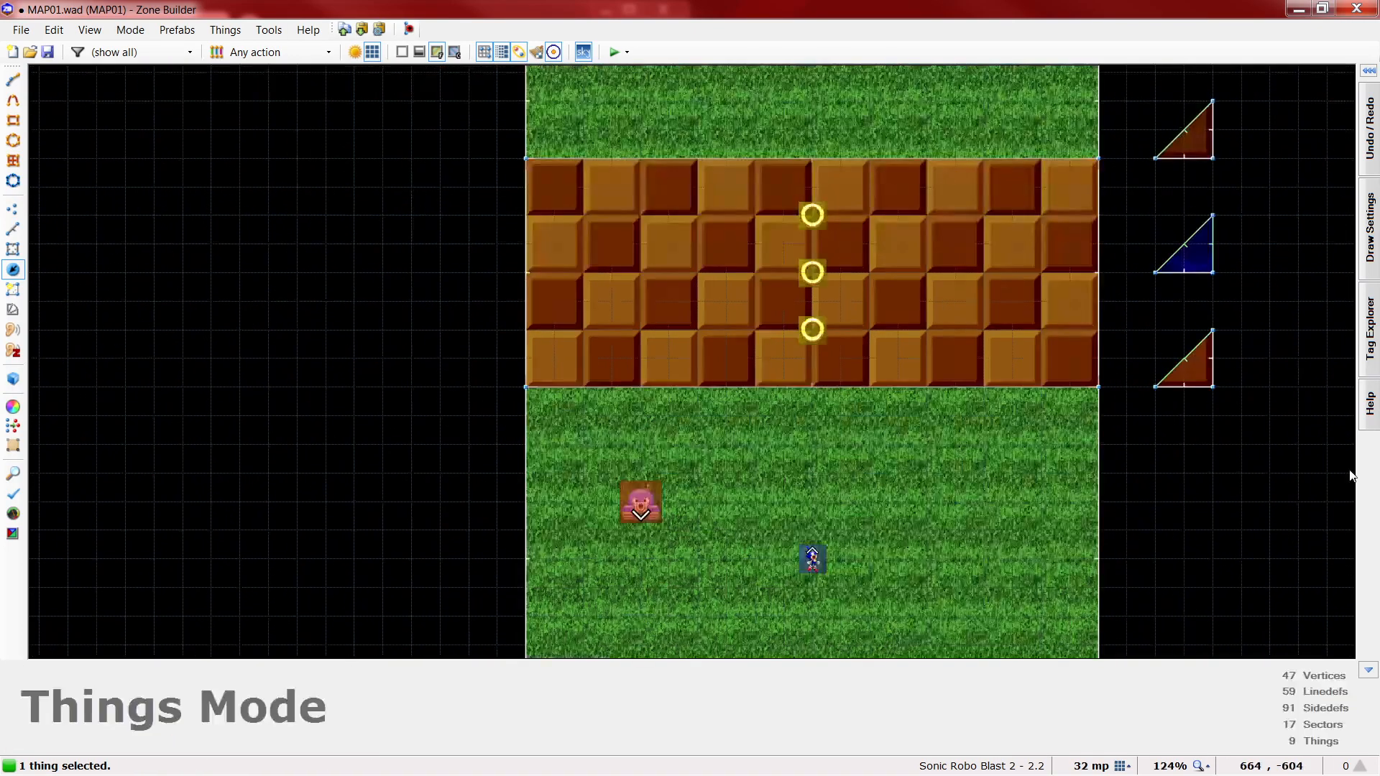
{"action": "scroll", "coordinate": [719, 506], "scroll_direction": "down", "scroll_amount": 6}
{"action": "scroll", "coordinate": [911, 584], "scroll_direction": "up", "scroll_amount": 2}
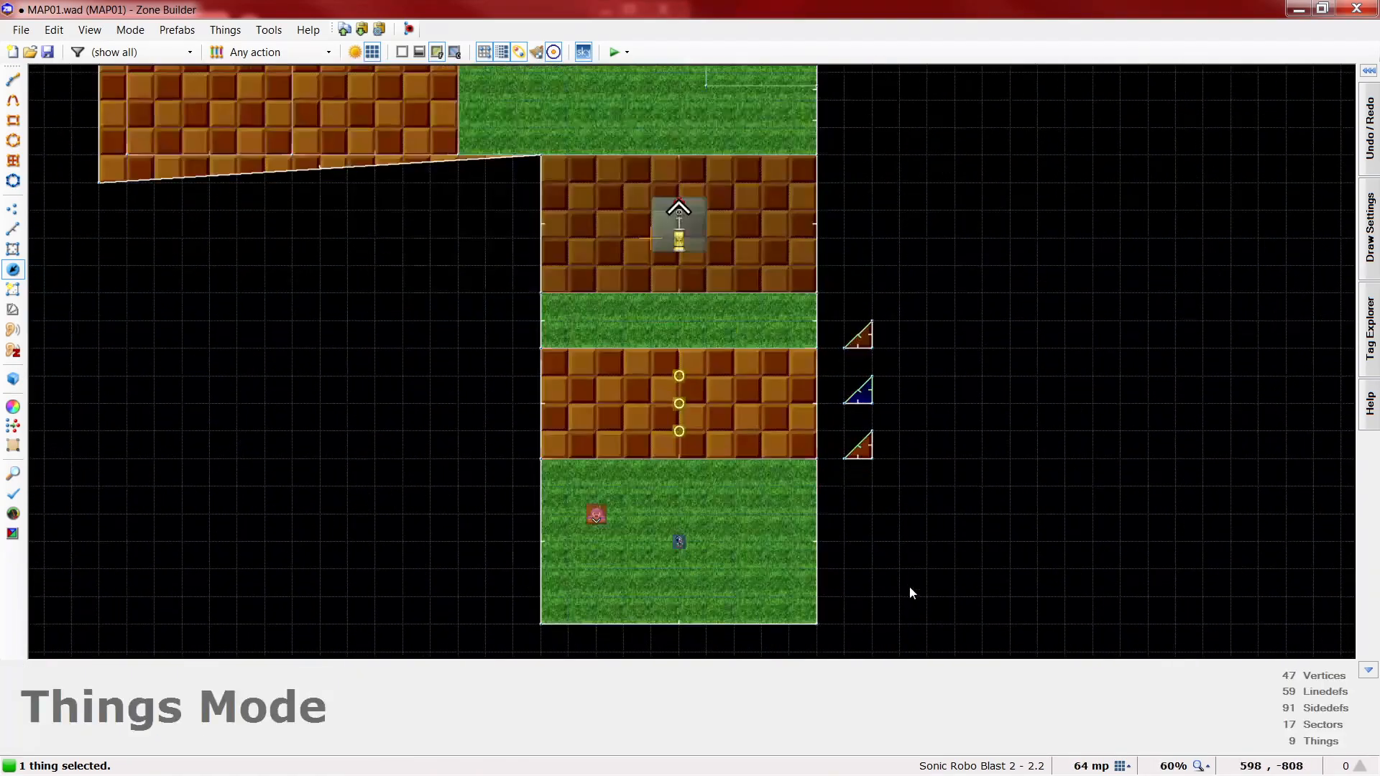
- Undo the Crawla's move and place the Player 01 Start in the dark brick area at X -64, Y 0
{"action": "left_click", "coordinate": [578, 504]}
{"action": "scroll", "coordinate": [700, 581], "scroll_direction": "down", "scroll_amount": 1}
{"action": "key", "text": "ctrl+z"}
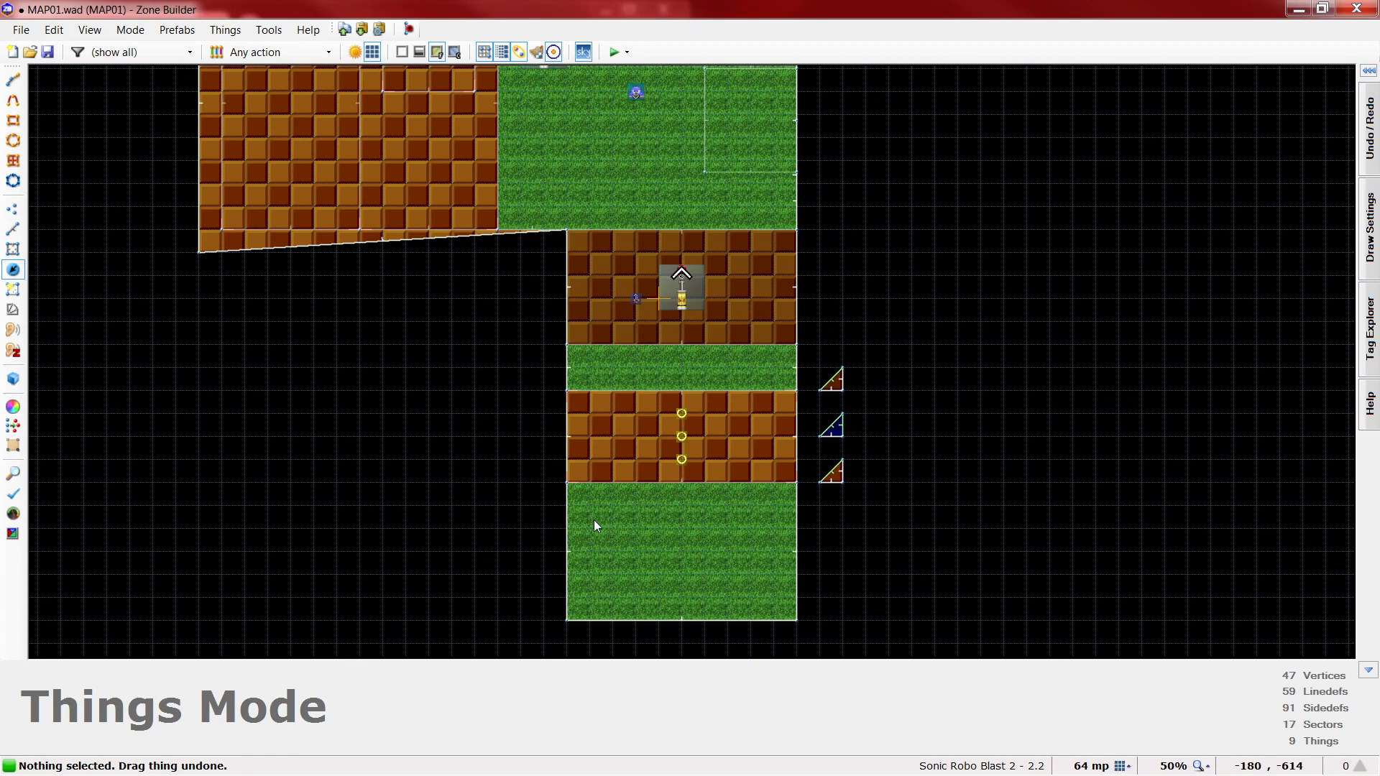
{"action": "scroll", "coordinate": [594, 520], "scroll_direction": "down", "scroll_amount": 1}
{"action": "scroll", "coordinate": [638, 255], "scroll_direction": "up", "scroll_amount": 1}
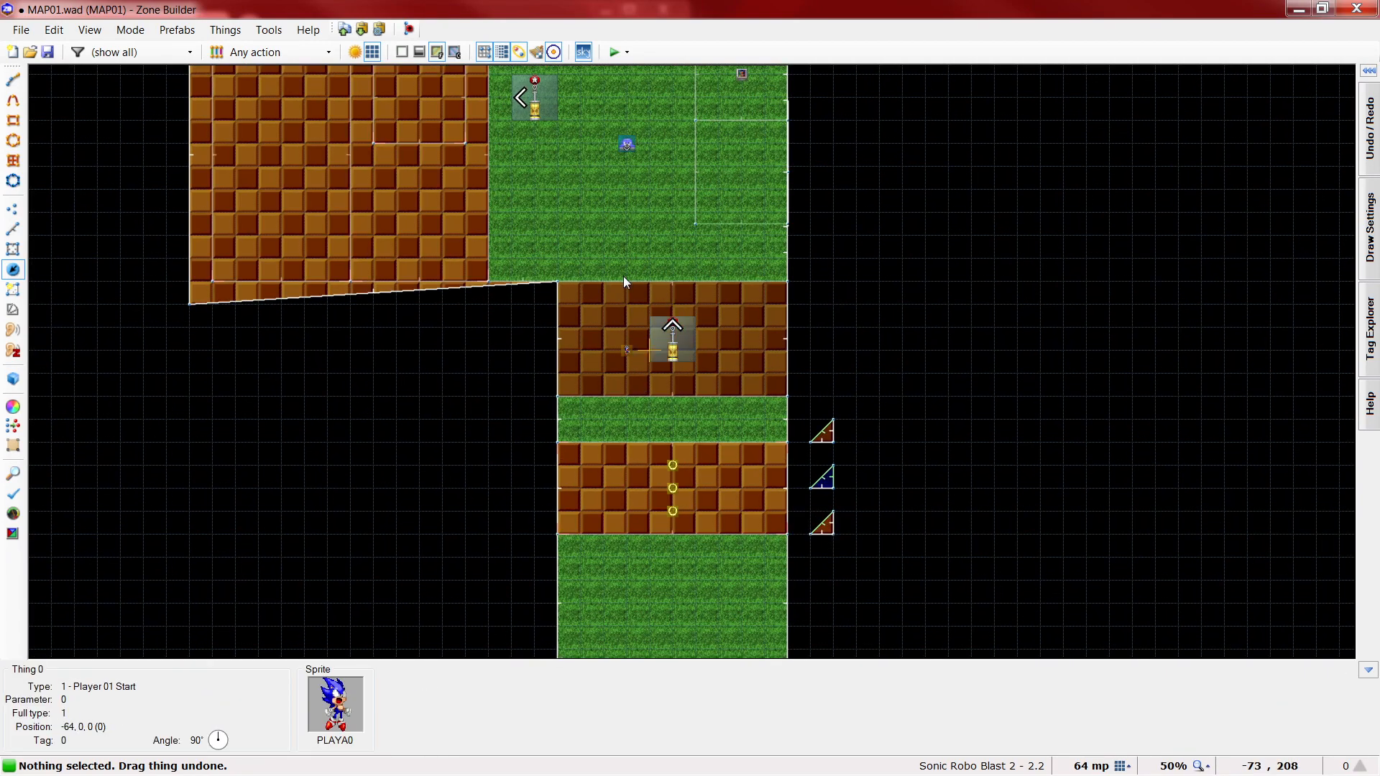
{"action": "scroll", "coordinate": [623, 276], "scroll_direction": "down", "scroll_amount": 2}
{"action": "scroll", "coordinate": [687, 377], "scroll_direction": "up", "scroll_amount": 3}
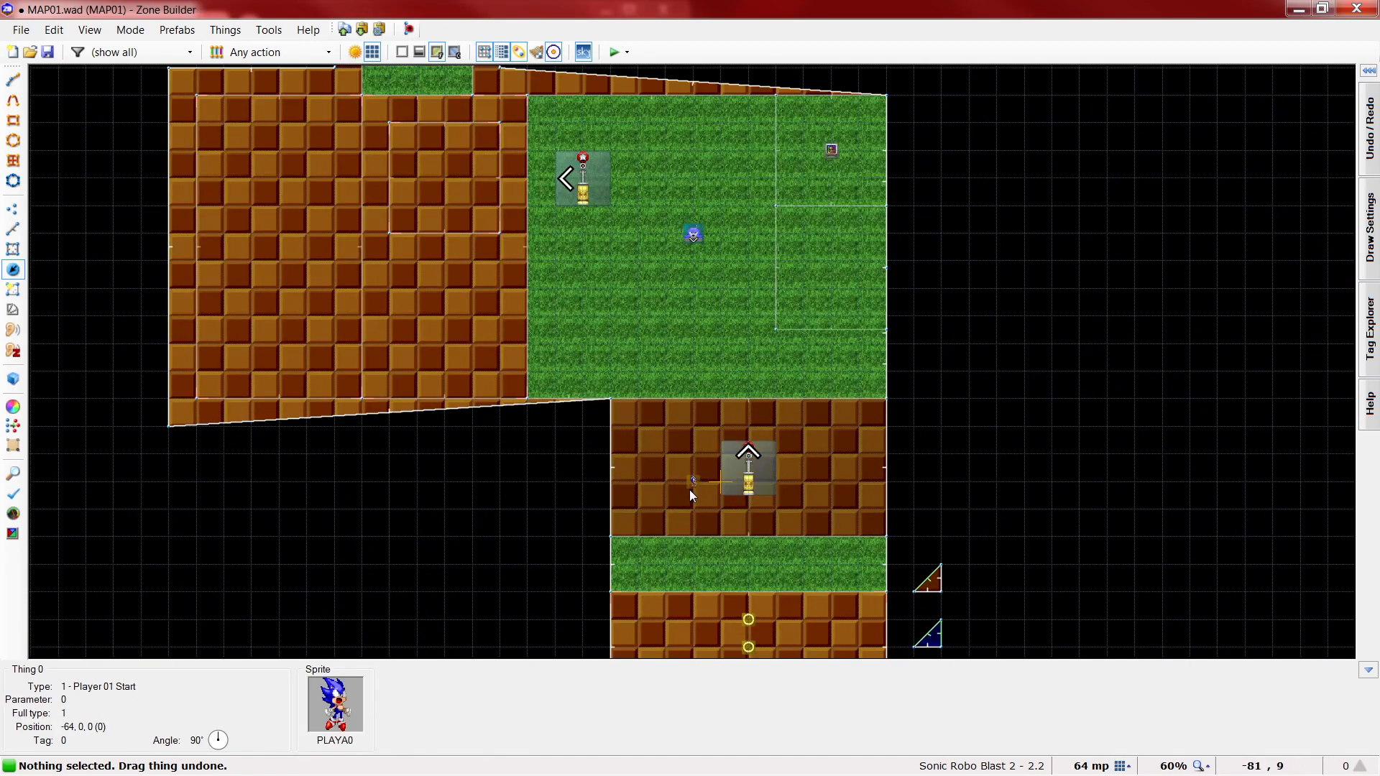
- Inspect the properties and flags of the linedef between the large grass area and the dark brick area, leaving them unchanged
{"action": "key", "text": "l"}
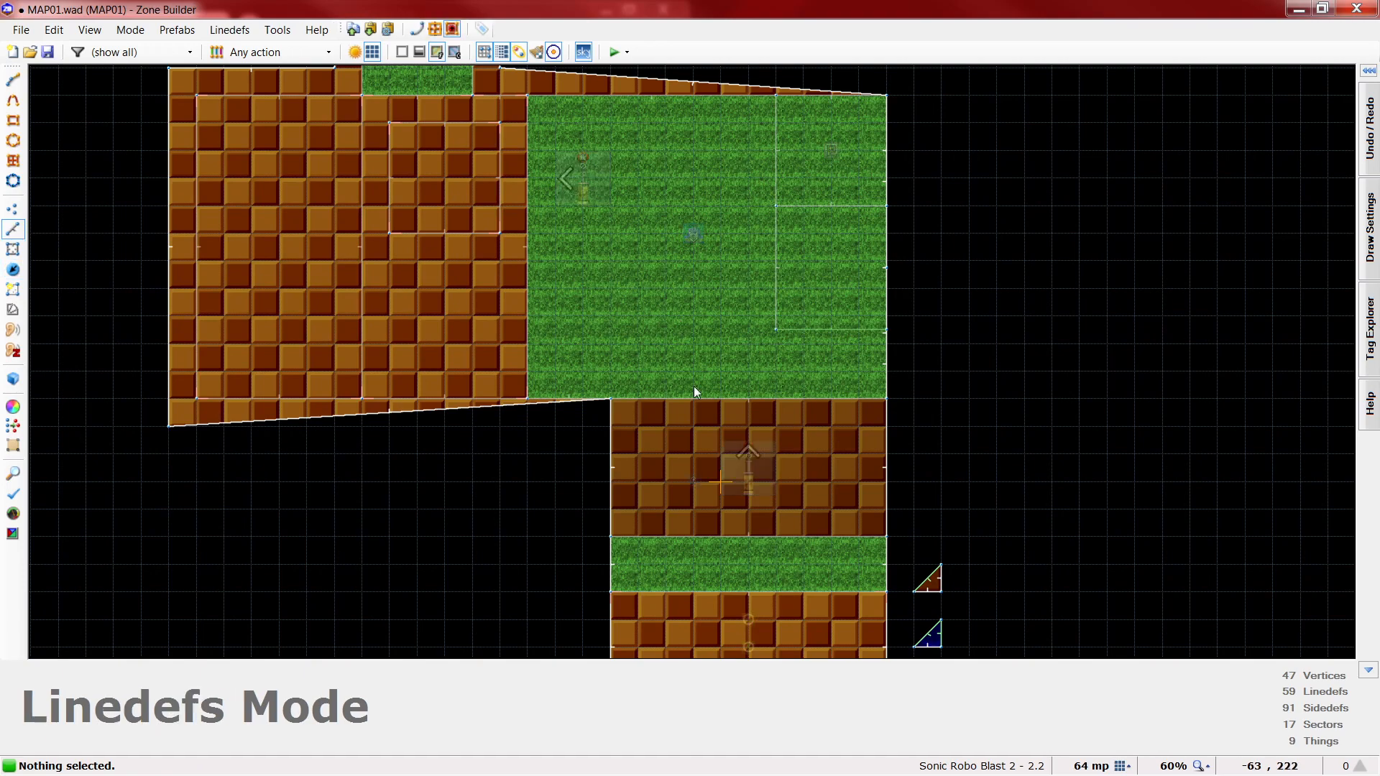
{"action": "right_click", "coordinate": [696, 398]}
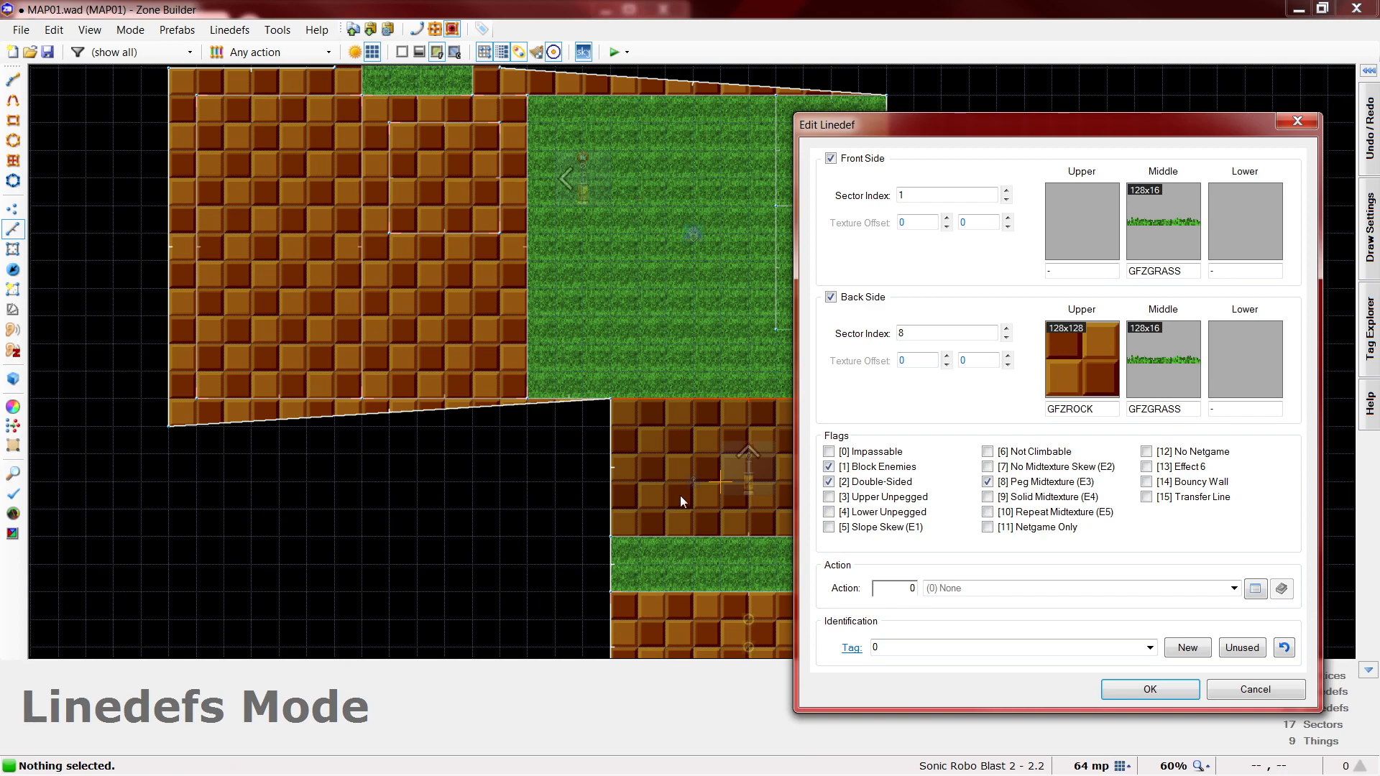
{"action": "left_click", "coordinate": [1256, 689]}
{"action": "scroll", "coordinate": [524, 143], "scroll_direction": "down", "scroll_amount": 1}
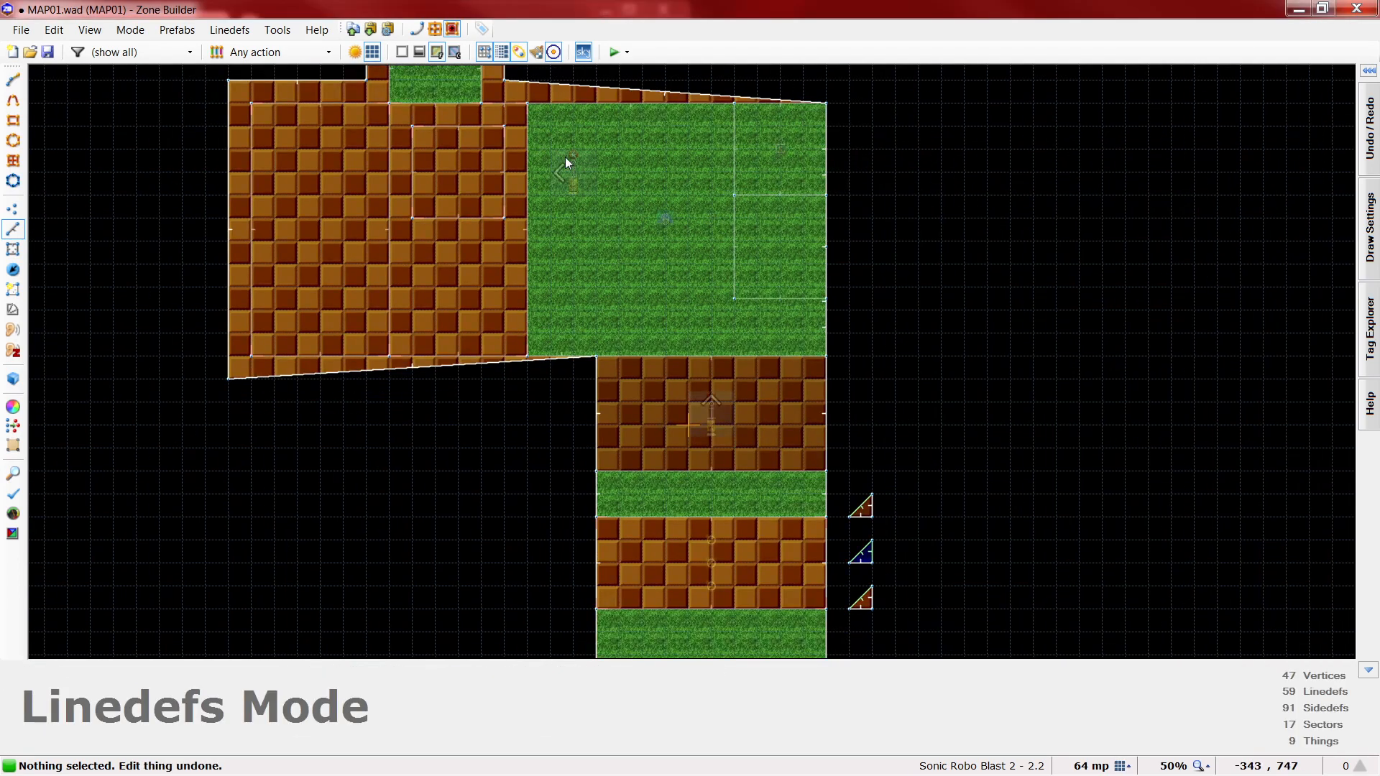
{"action": "scroll", "coordinate": [565, 156], "scroll_direction": "down", "scroll_amount": 2}
{"action": "scroll", "coordinate": [683, 506], "scroll_direction": "up", "scroll_amount": 1}
- Select and copy the three rings placed in a line over the southern brick water area
{"action": "key", "text": "t"}
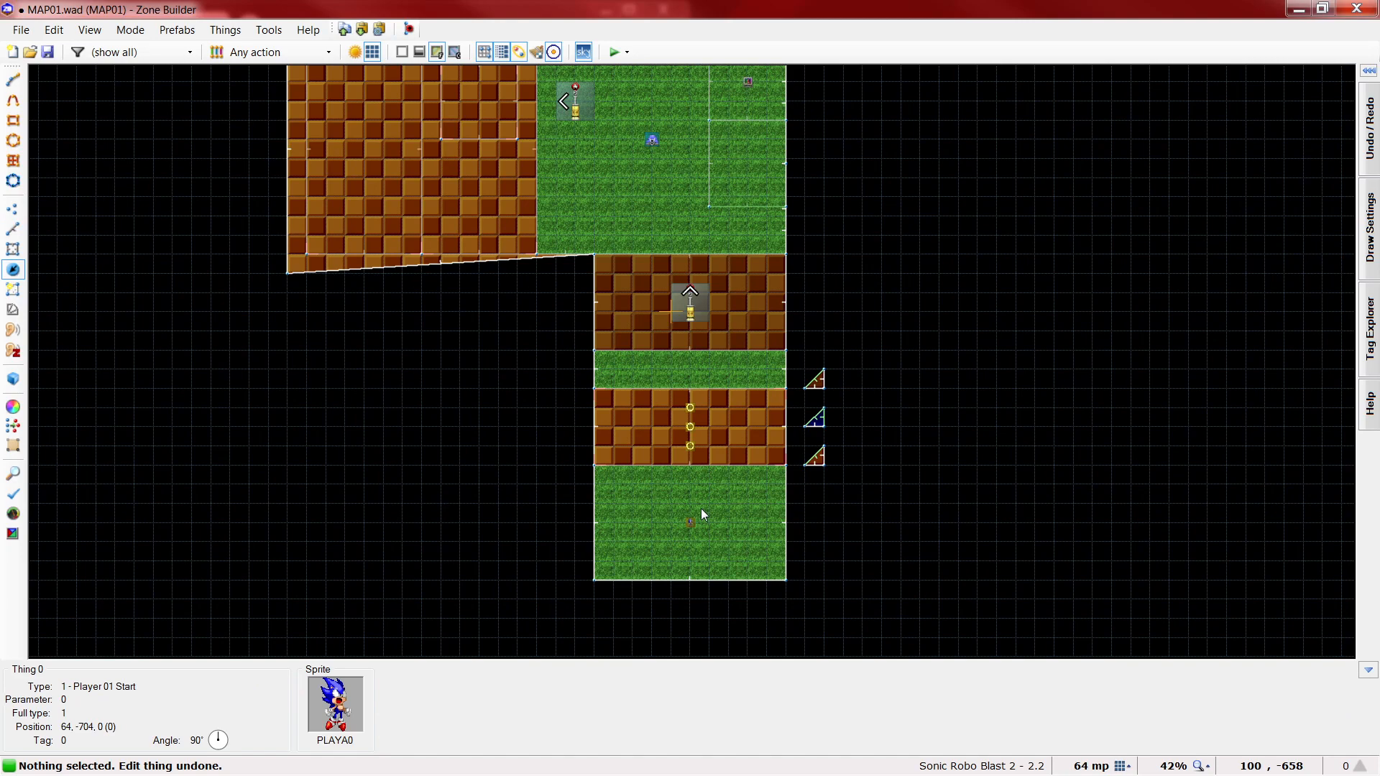
{"action": "scroll", "coordinate": [701, 508], "scroll_direction": "down", "scroll_amount": 1}
{"action": "scroll", "coordinate": [705, 207], "scroll_direction": "up", "scroll_amount": 1}
{"action": "scroll", "coordinate": [679, 192], "scroll_direction": "down", "scroll_amount": 1}
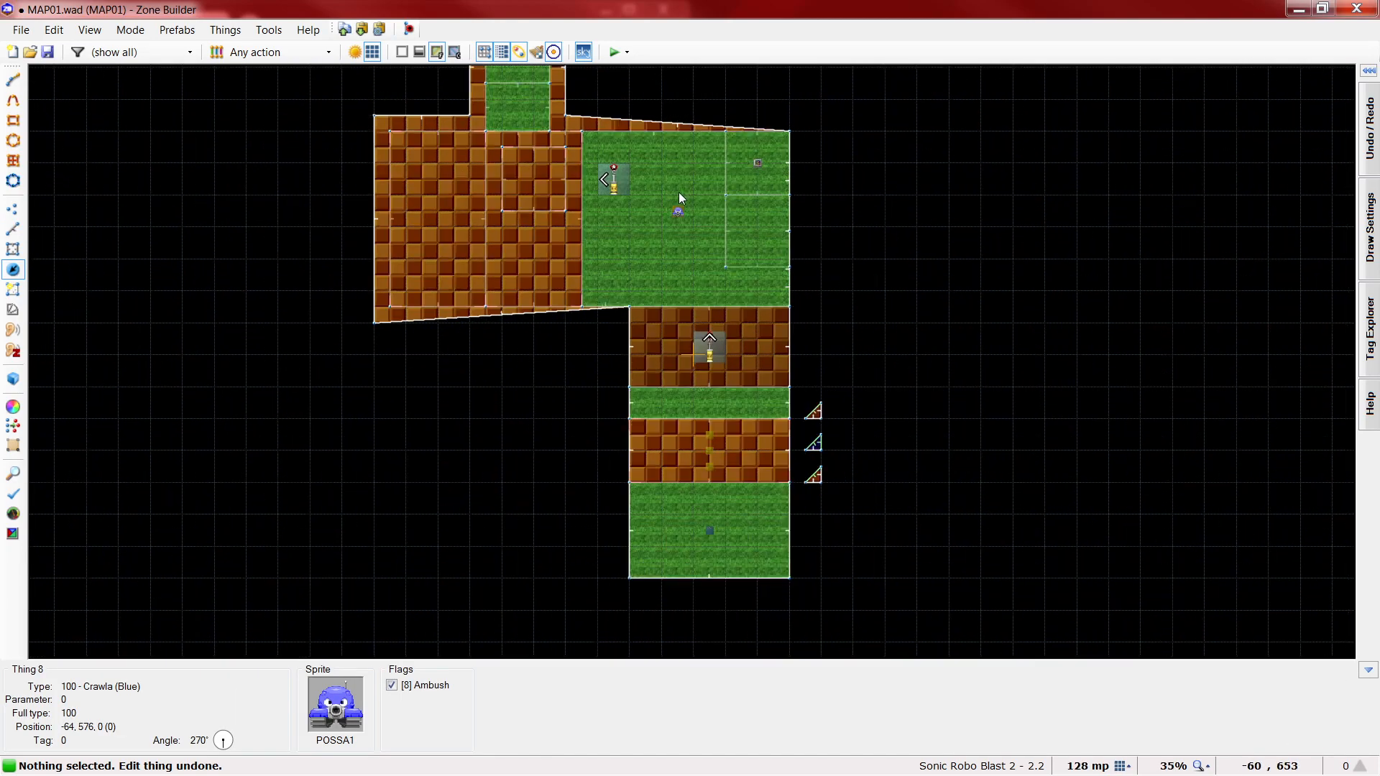
{"action": "scroll", "coordinate": [708, 496], "scroll_direction": "up", "scroll_amount": 3}
{"action": "left_click_drag", "start_coordinate": [732, 475], "coordinate": [731, 476]}
{"action": "scroll", "coordinate": [894, 484], "scroll_direction": "down", "scroll_amount": 2}
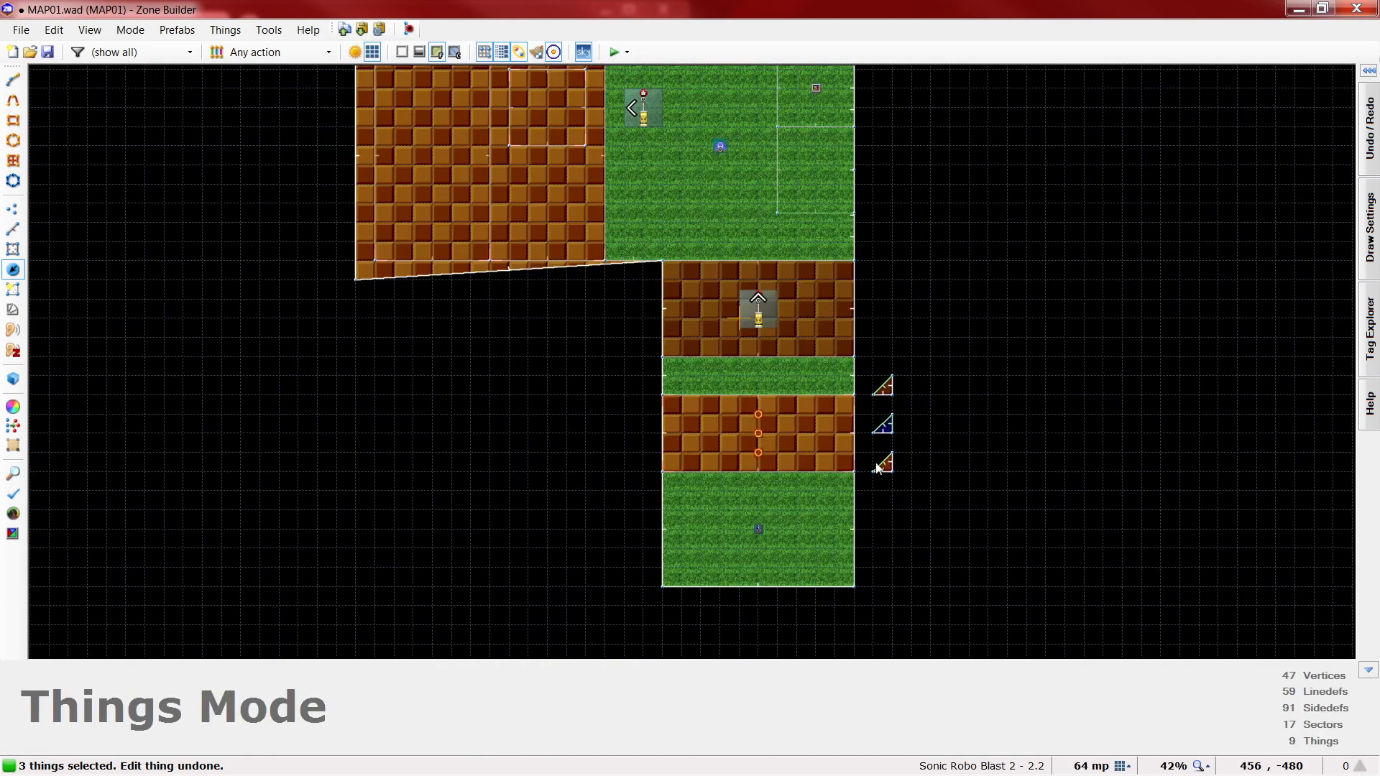
{"action": "key", "text": "ctrl+c"}
- Try pasting the copied rings onto the raised brick block in the western pool and stretching the selection taller and wider
{"action": "key", "text": "ctrl+v"}
{"action": "scroll", "coordinate": [561, 482], "scroll_direction": "down", "scroll_amount": 7}
{"action": "scroll", "coordinate": [551, 125], "scroll_direction": "up", "scroll_amount": 7}
{"action": "scroll", "coordinate": [777, 496], "scroll_direction": "down", "scroll_amount": 2}
{"action": "scroll", "coordinate": [626, 190], "scroll_direction": "down", "scroll_amount": 7}
{"action": "scroll", "coordinate": [597, 208], "scroll_direction": "up", "scroll_amount": 1}
{"action": "scroll", "coordinate": [674, 266], "scroll_direction": "up", "scroll_amount": 6}
{"action": "scroll", "coordinate": [674, 266], "scroll_direction": "up", "scroll_amount": 5}
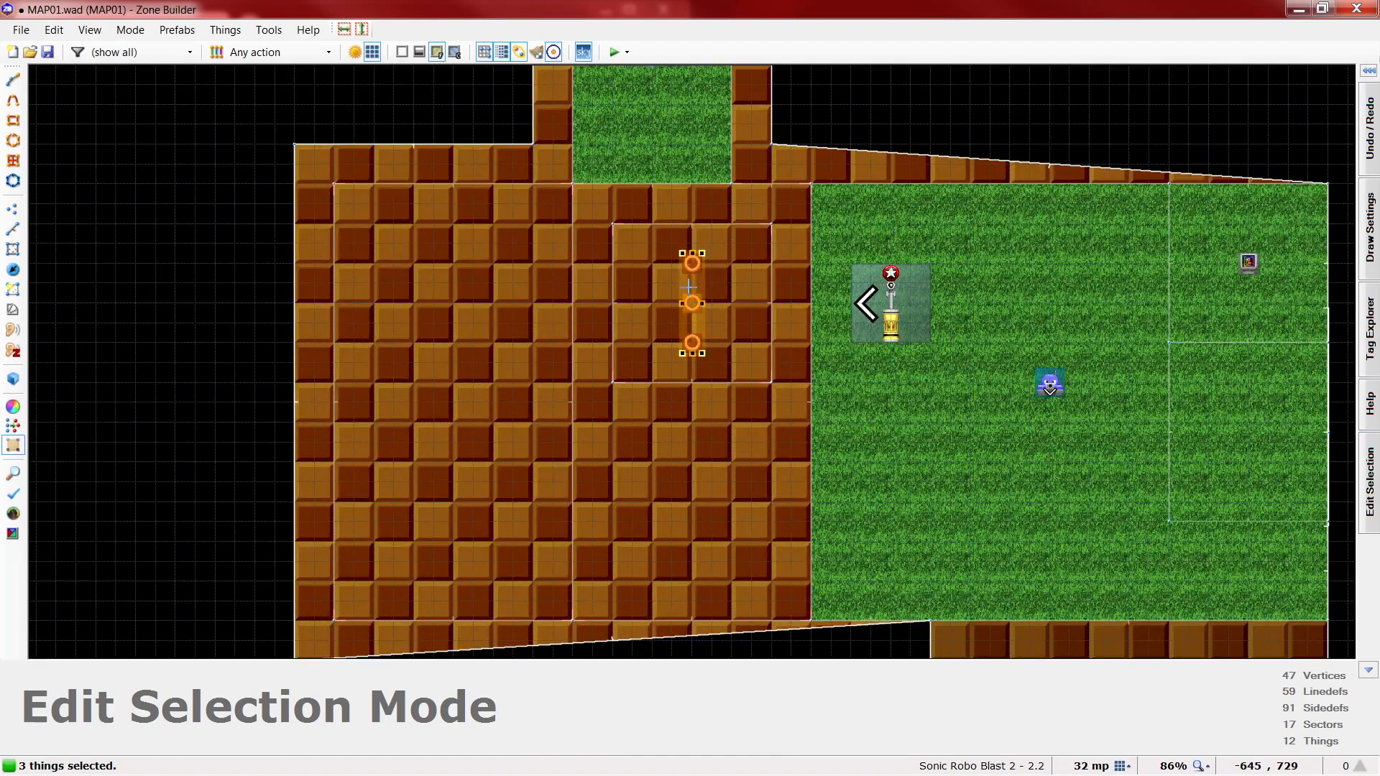
{"action": "scroll", "coordinate": [726, 257], "scroll_direction": "up", "scroll_amount": 3}
{"action": "scroll", "coordinate": [662, 198], "scroll_direction": "down", "scroll_amount": 1}
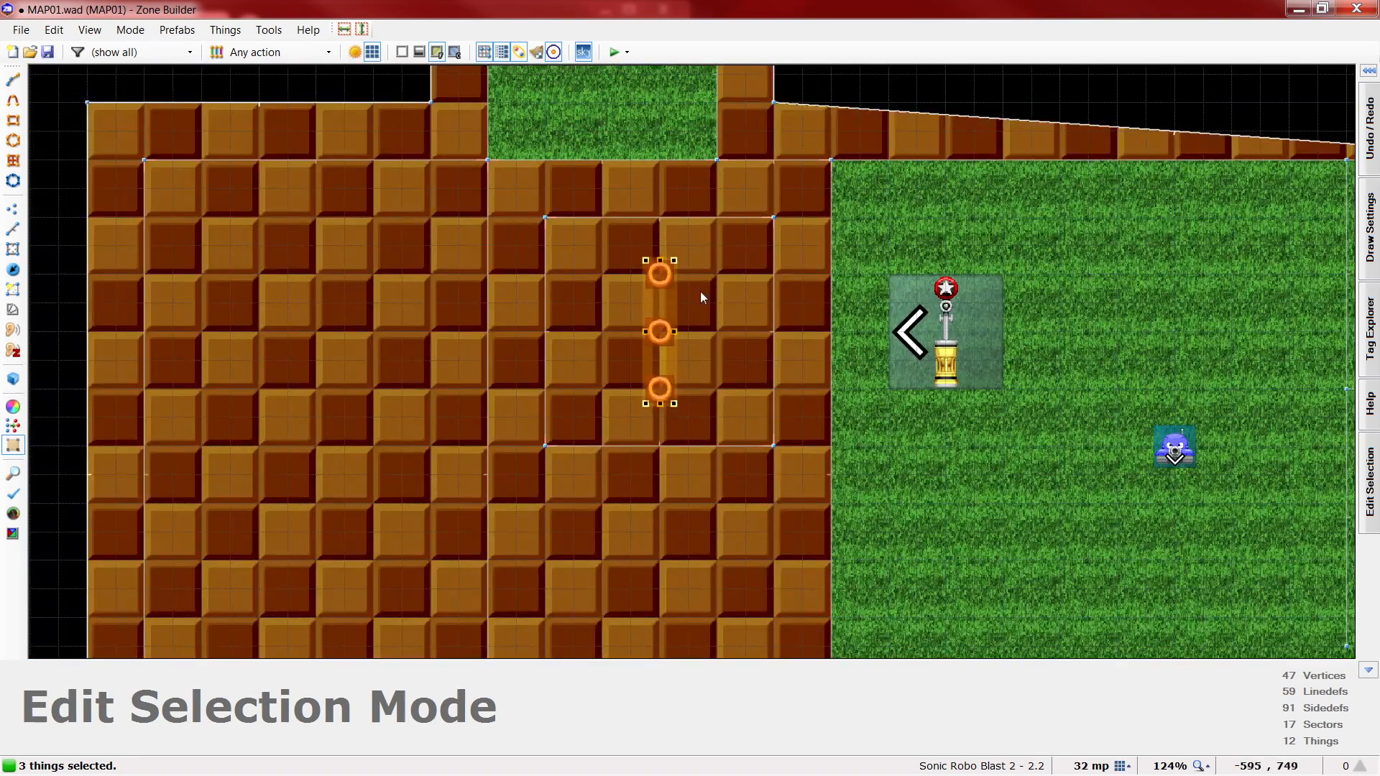
{"action": "mouse_move", "coordinate": [674, 260]}
{"action": "left_mouse_down"}
{"action": "mouse_move", "coordinate": [628, 261]}
{"action": "mouse_move", "coordinate": [566, 394]}
{"action": "mouse_move", "coordinate": [672, 441]}
{"action": "mouse_move", "coordinate": [581, 316]}
{"action": "mouse_move", "coordinate": [683, 259]}
{"action": "left_mouse_up"}
{"action": "left_click_drag", "start_coordinate": [659, 260], "coordinate": [660, 216]}
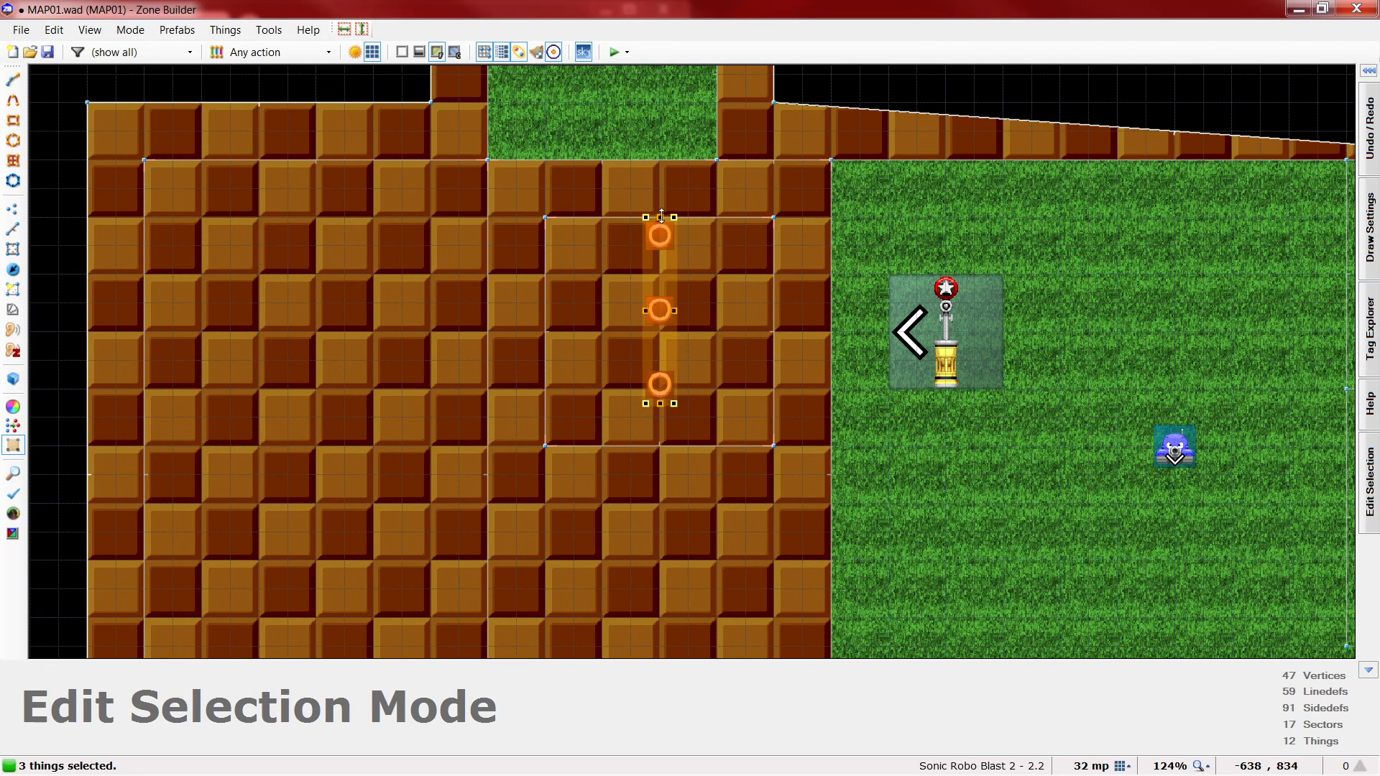
{"action": "left_click_drag", "start_coordinate": [676, 310], "coordinate": [860, 310]}
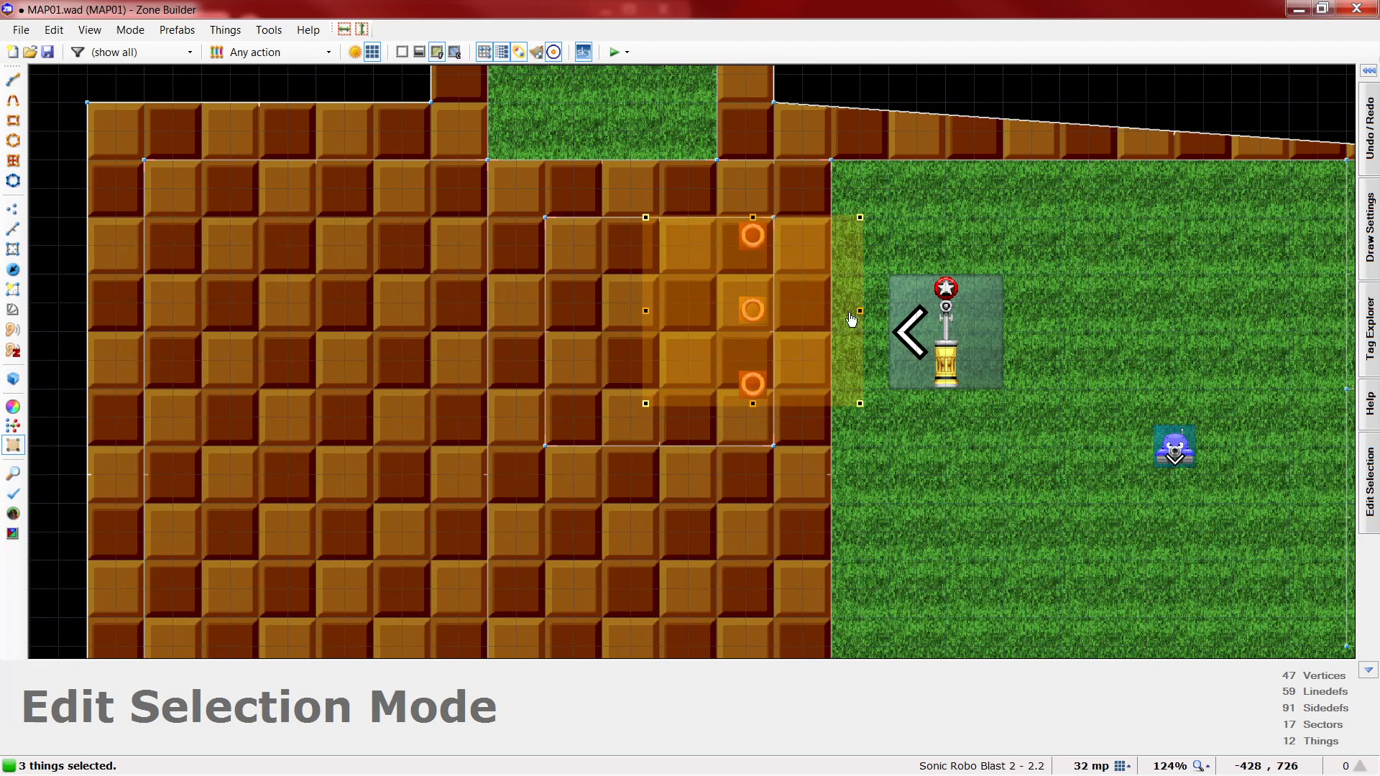
{"action": "left_click_drag", "start_coordinate": [859, 311], "coordinate": [780, 316]}
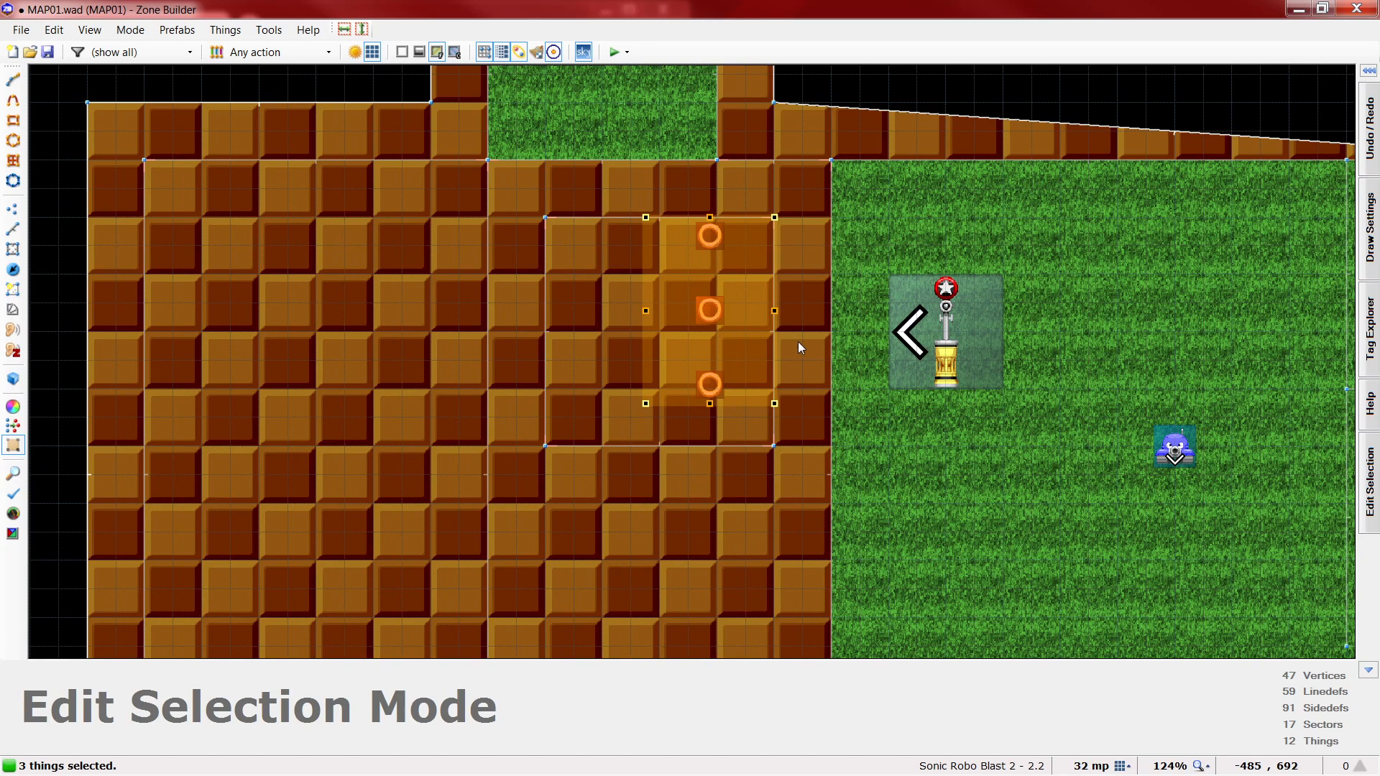
{"action": "key", "text": "Escape"}
- Paste the three copied rings unscaled onto the raised brick block in the western pool at X -640
{"action": "key", "text": "ctrl+v"}
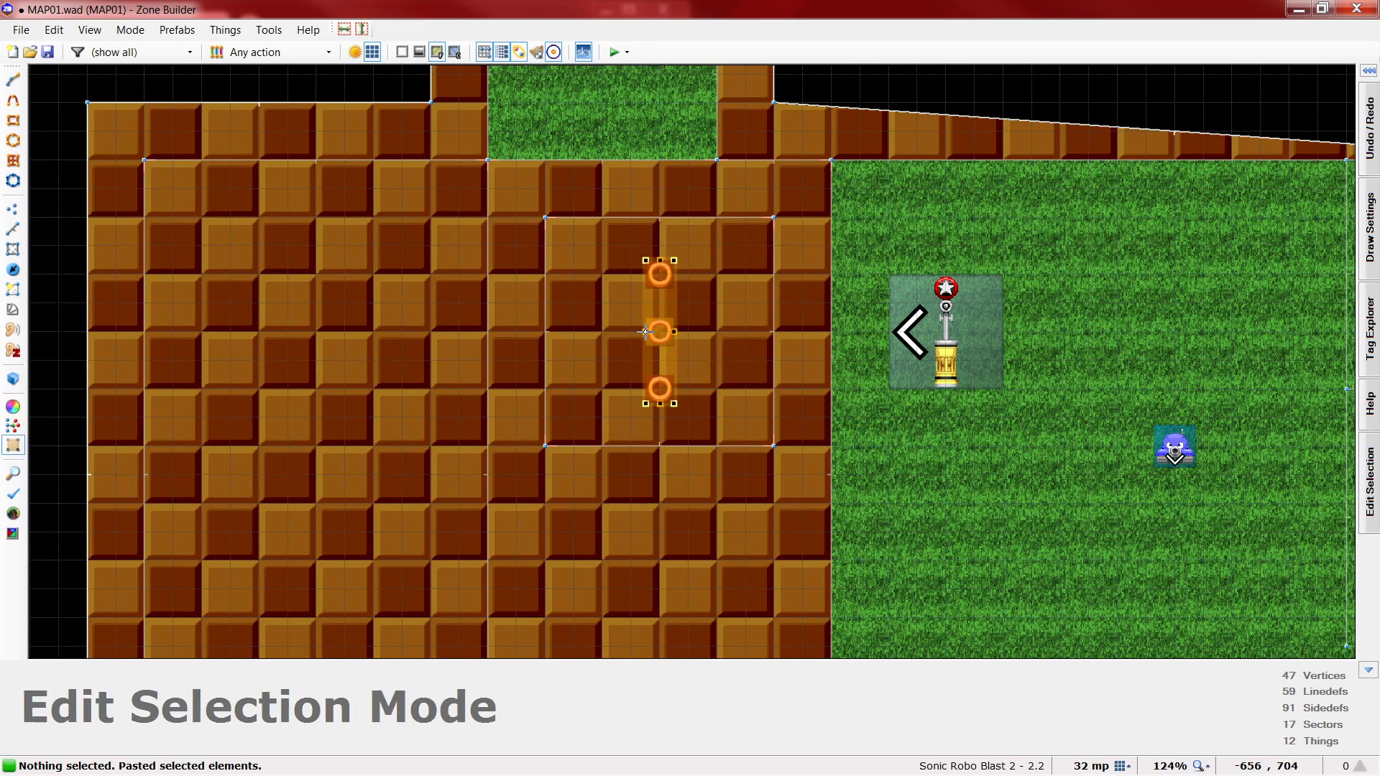
{"action": "key", "text": "Return"}
{"action": "key", "text": "w"}
{"action": "key", "text": "d"}
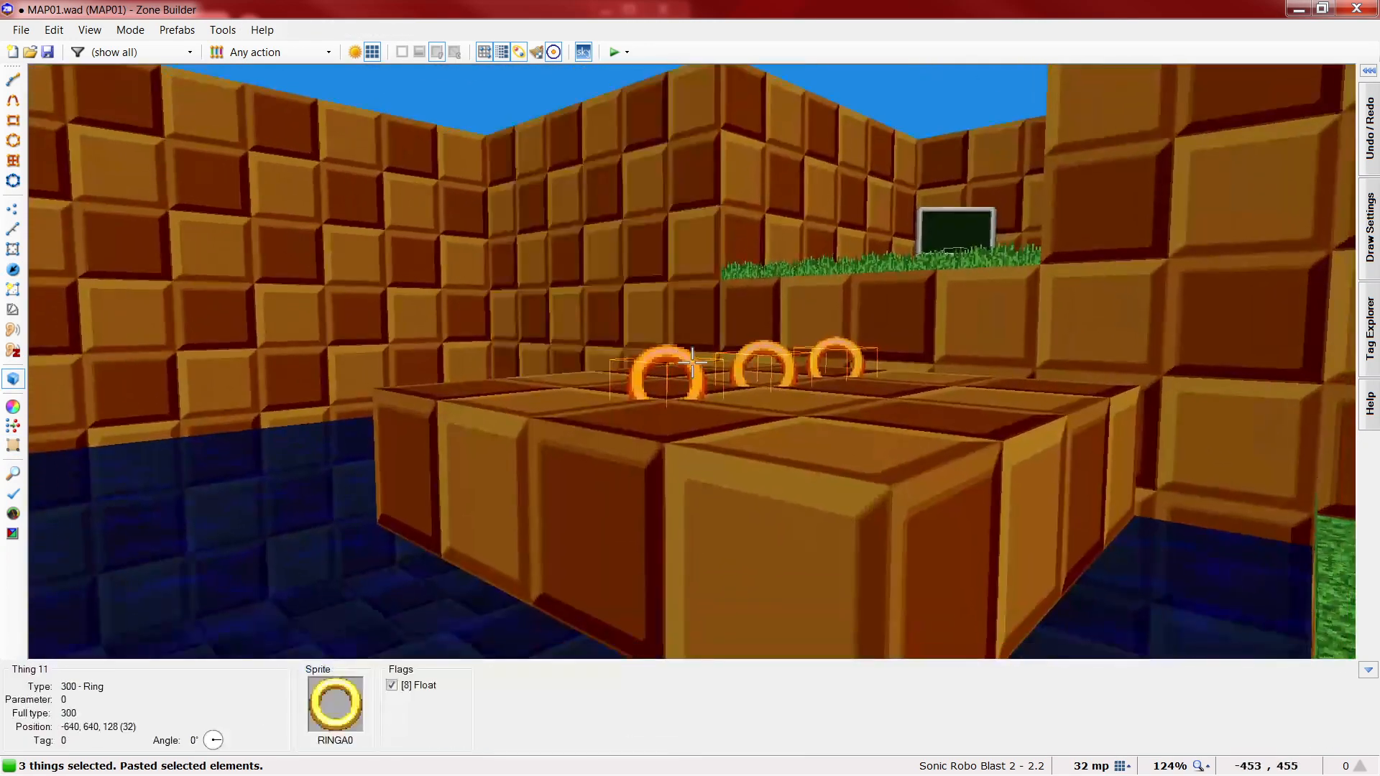
- Set the height of the three pasted rings to 160, keeping their Float flag on
{"action": "right_click", "coordinate": [692, 359]}
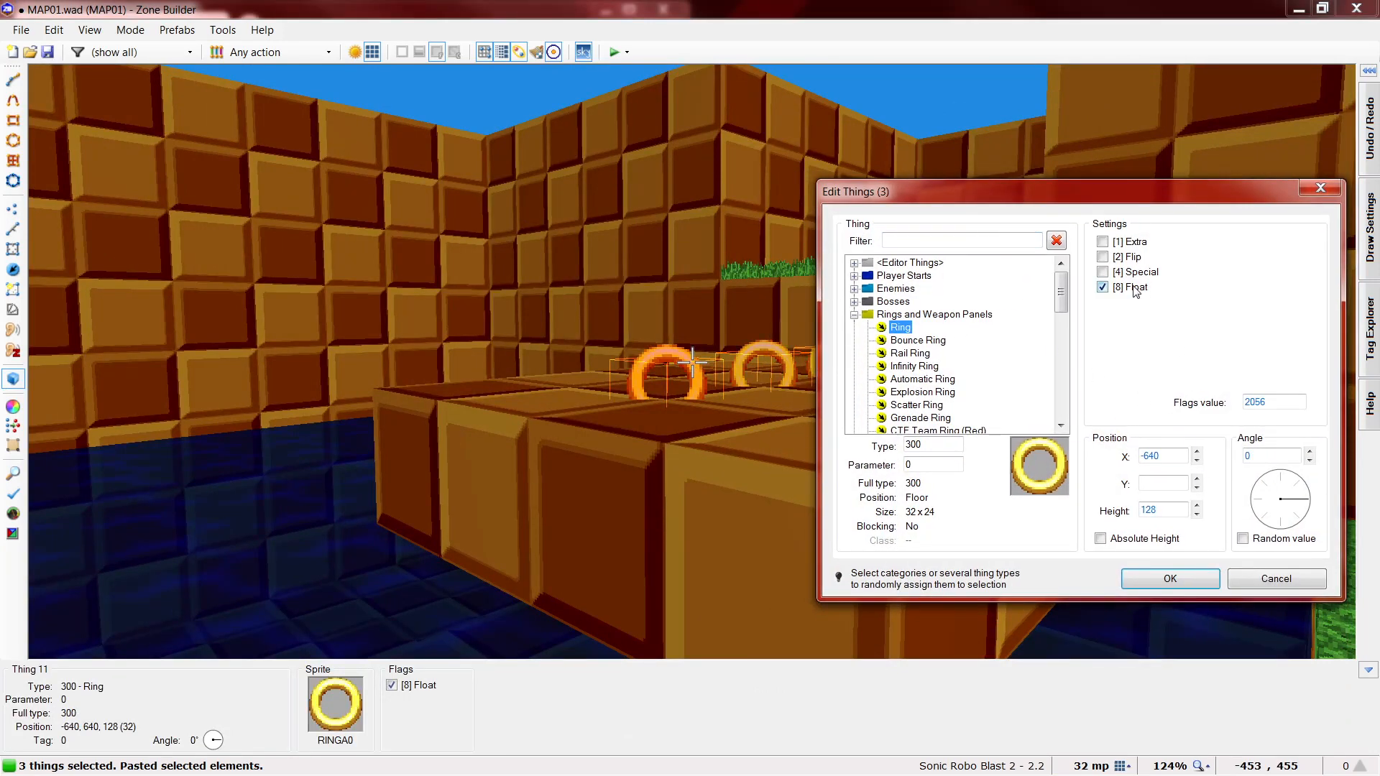
{"action": "left_click", "coordinate": [1135, 290]}
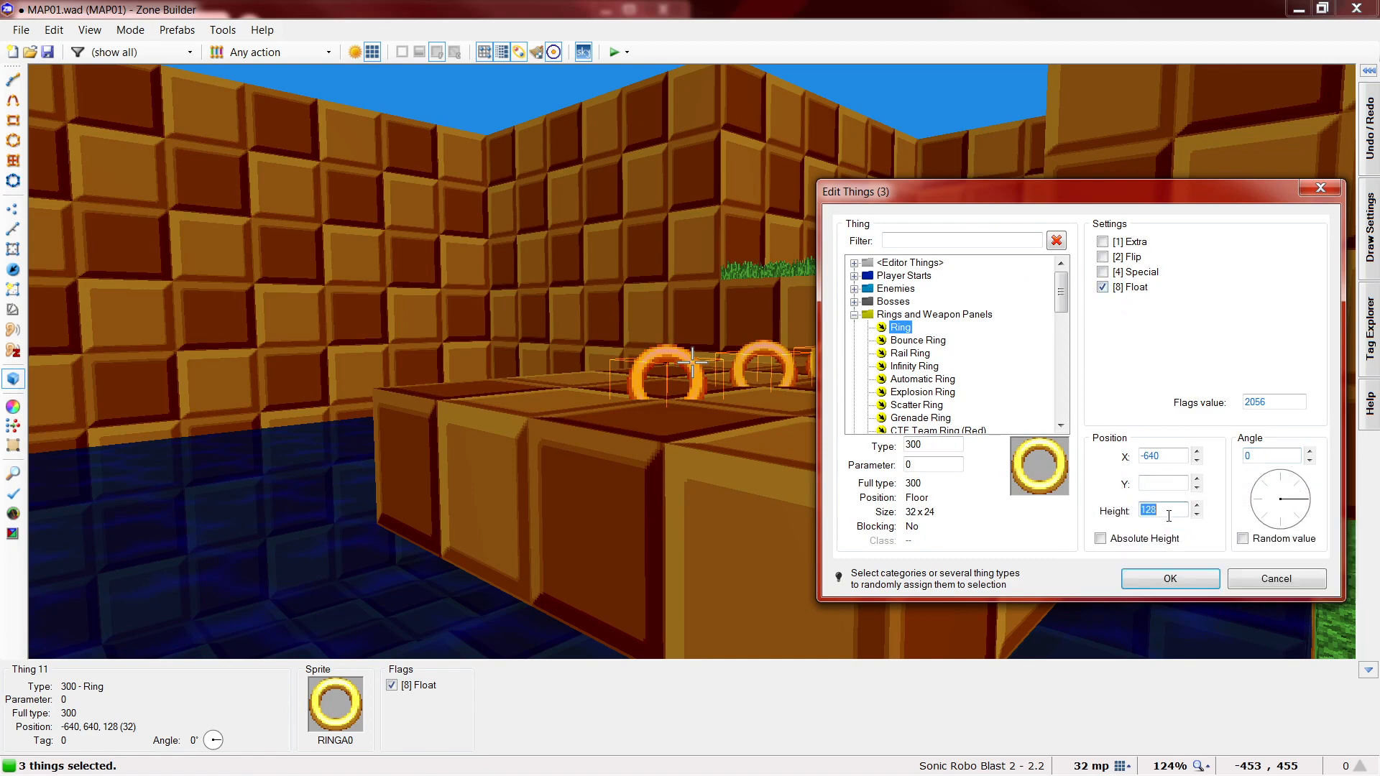
{"action": "scroll", "coordinate": [1168, 512], "scroll_direction": "up", "scroll_amount": 3}
{"action": "scroll", "coordinate": [1168, 511], "scroll_direction": "up", "scroll_amount": 2}
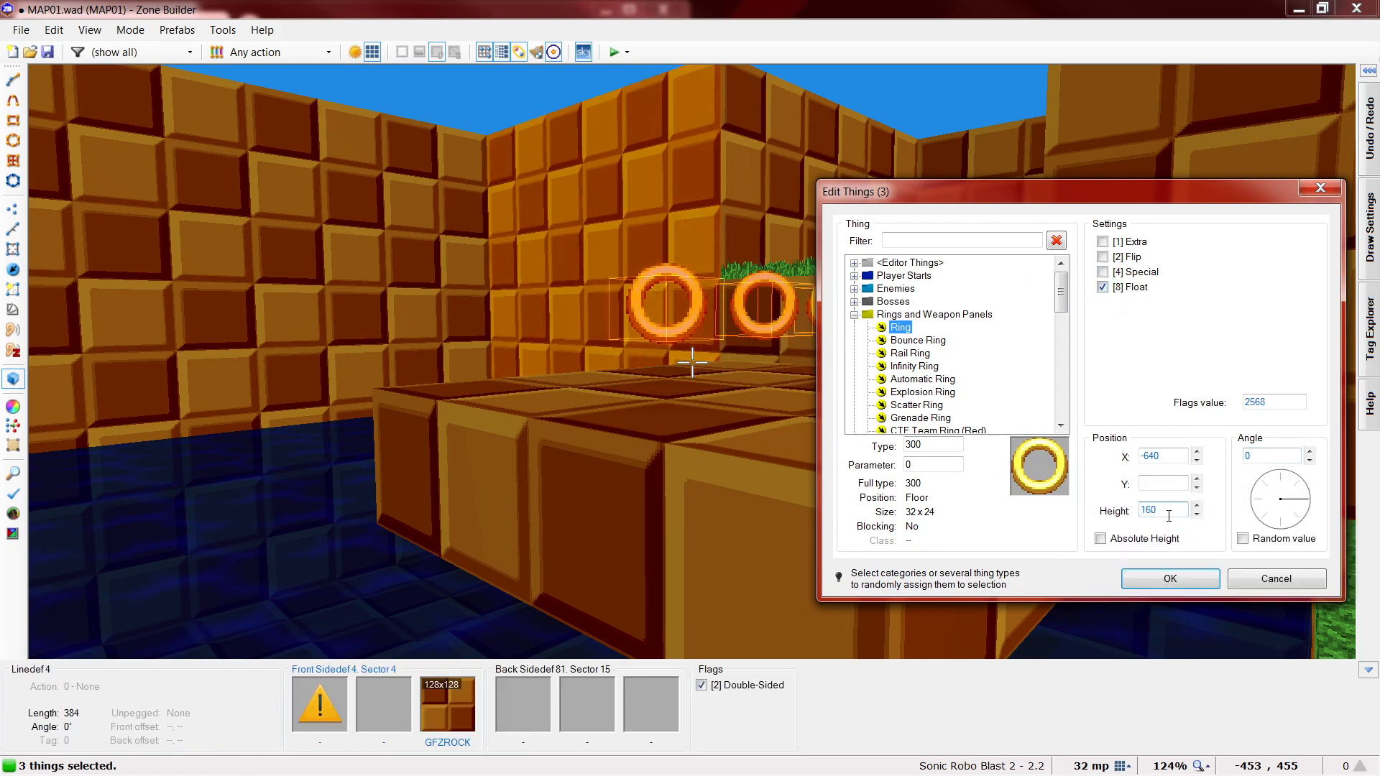
{"action": "left_click", "coordinate": [1170, 578]}
{"action": "key", "text": "s"}
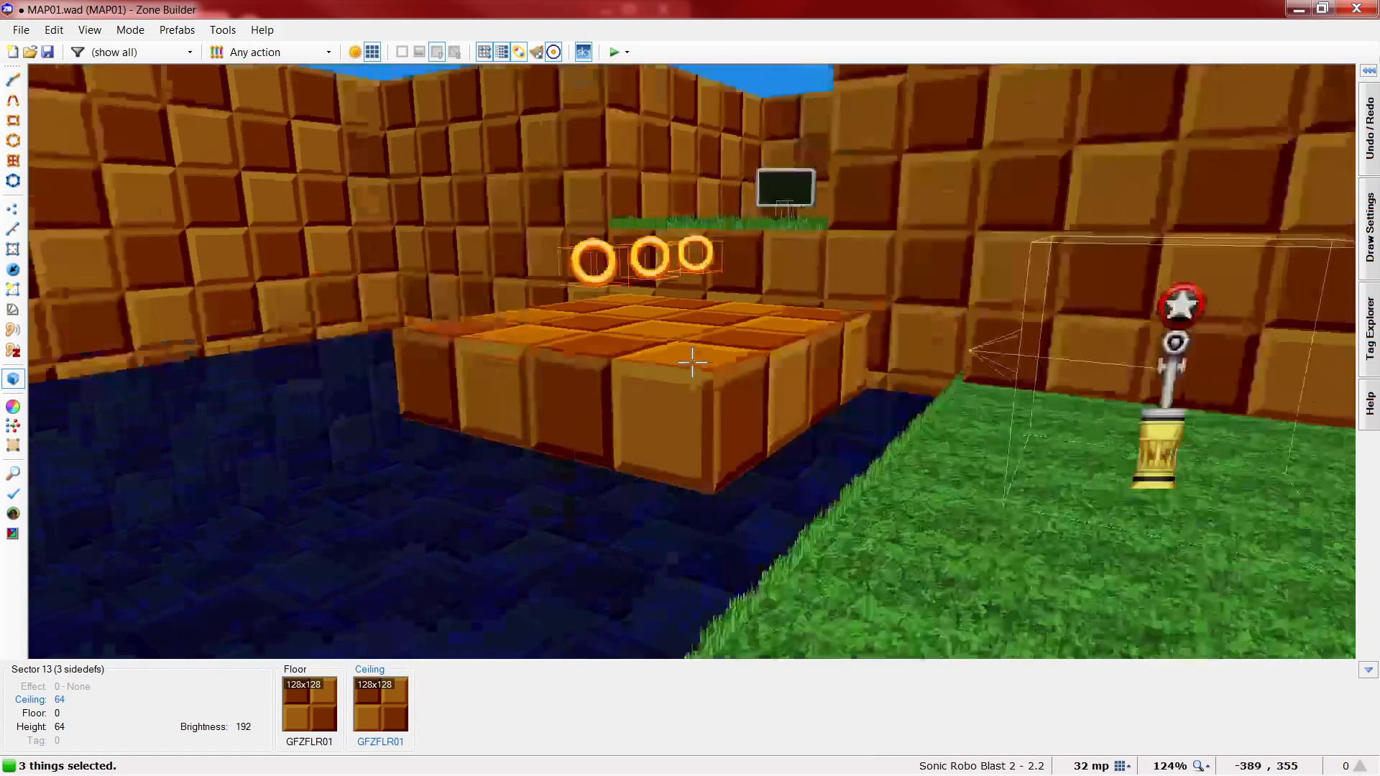
{"action": "key", "text": "a"}
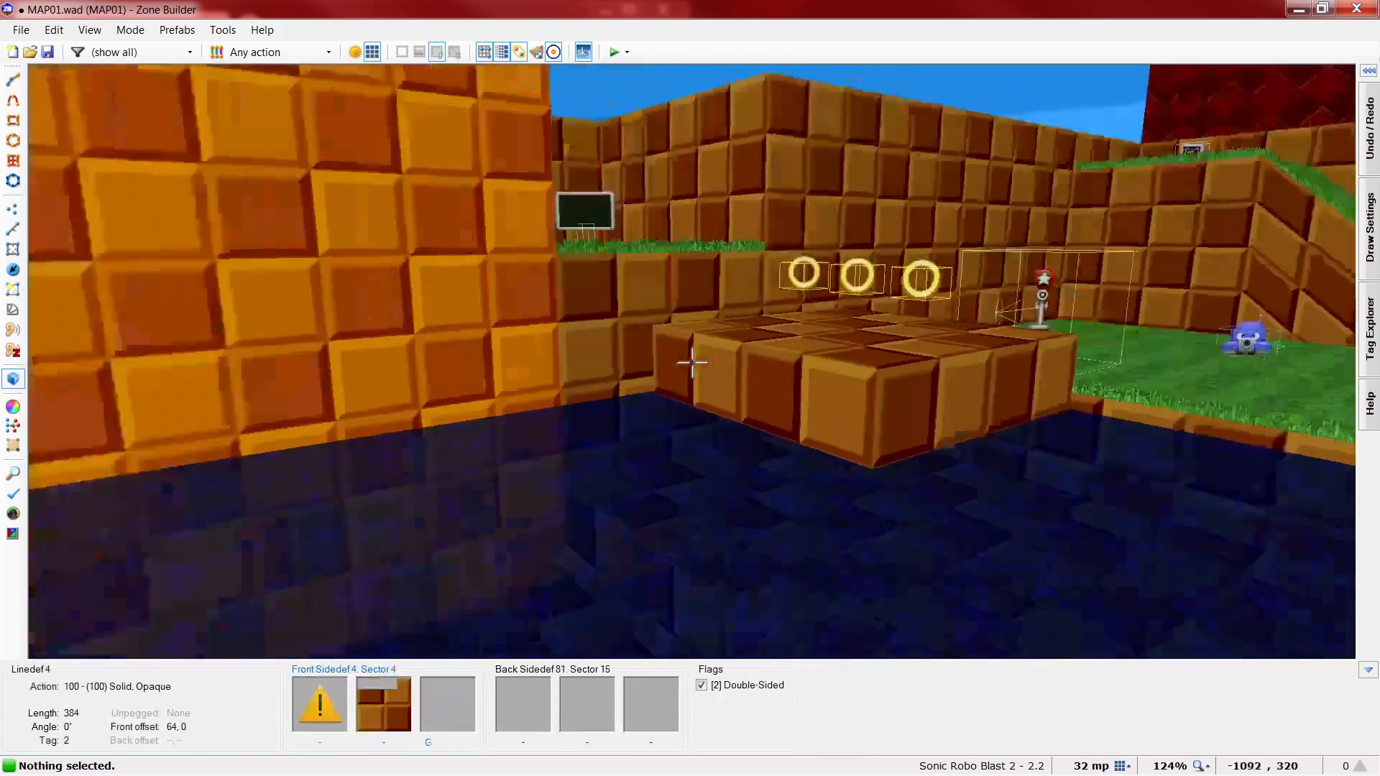
{"action": "key", "text": "w"}
{"action": "key", "text": "w"}
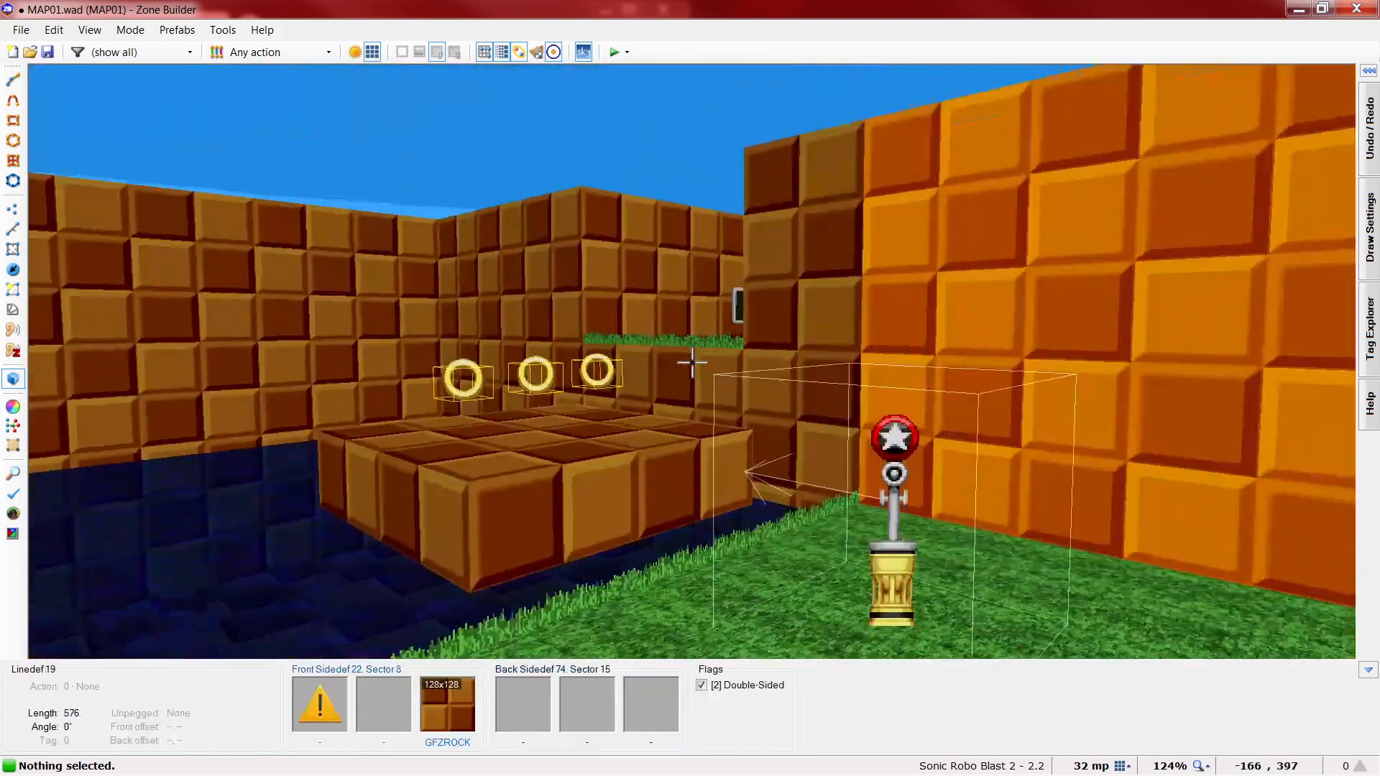
{"action": "key", "text": "q"}
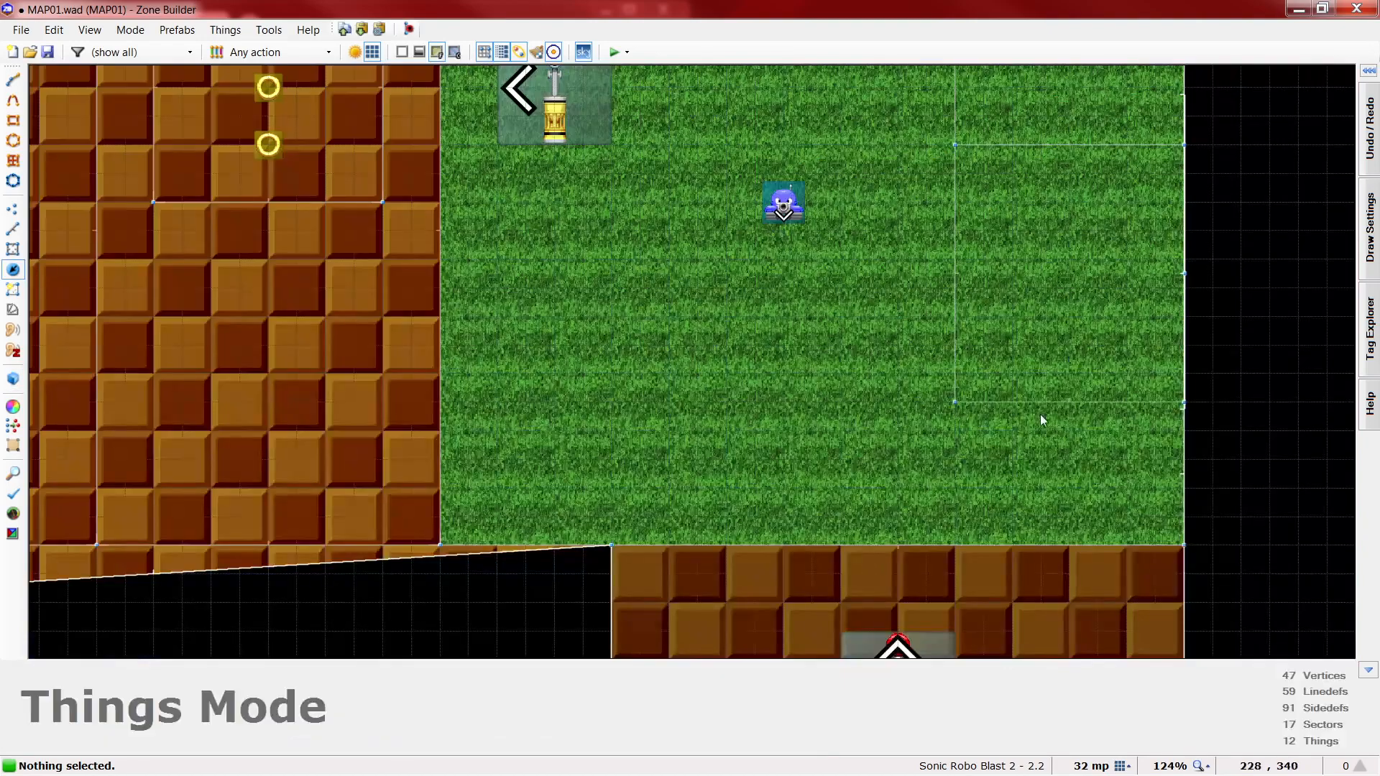
- Insert an Air Bubble Patch in the western part of the pool at X -992, Y 544, filtering the thing list by "bubb"
{"action": "scroll", "coordinate": [1013, 381], "scroll_direction": "down", "scroll_amount": 3}
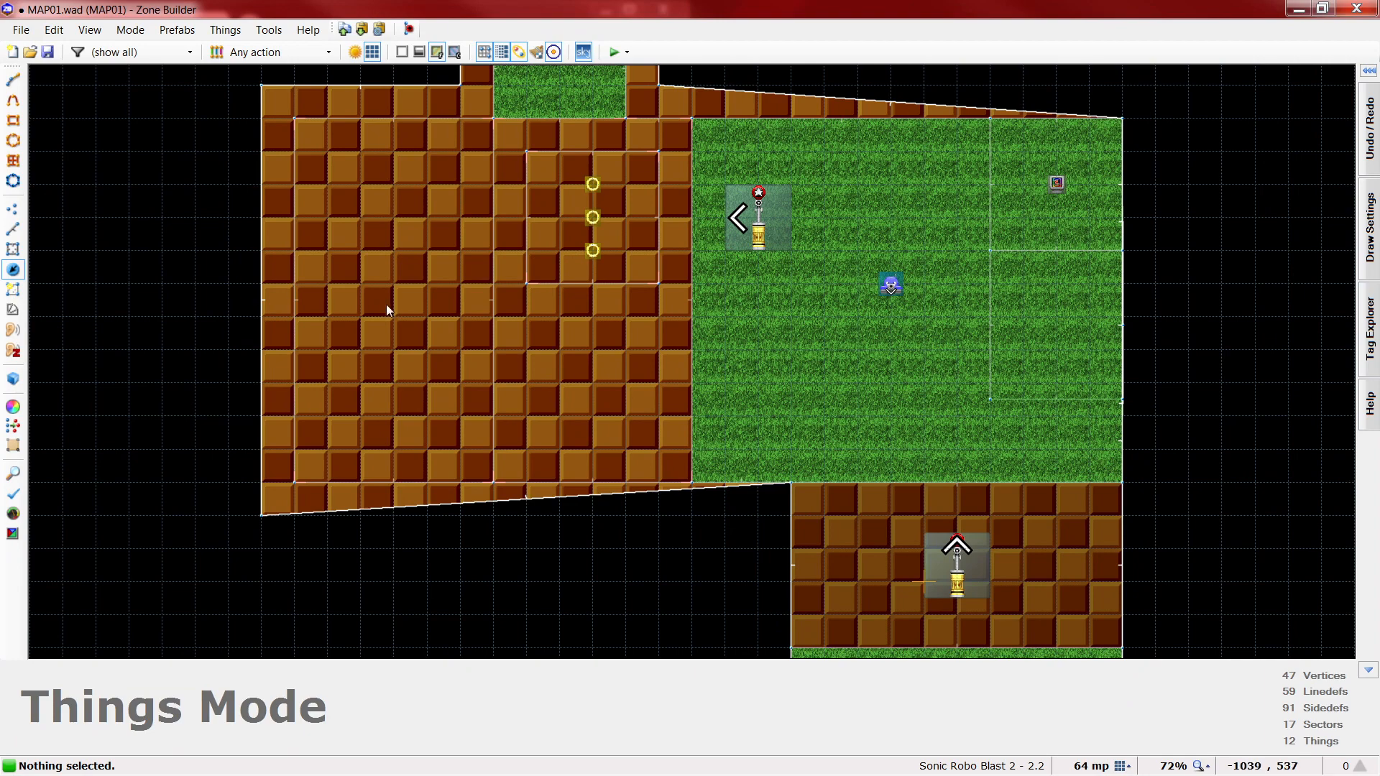
{"action": "scroll", "coordinate": [388, 292], "scroll_direction": "up", "scroll_amount": 1}
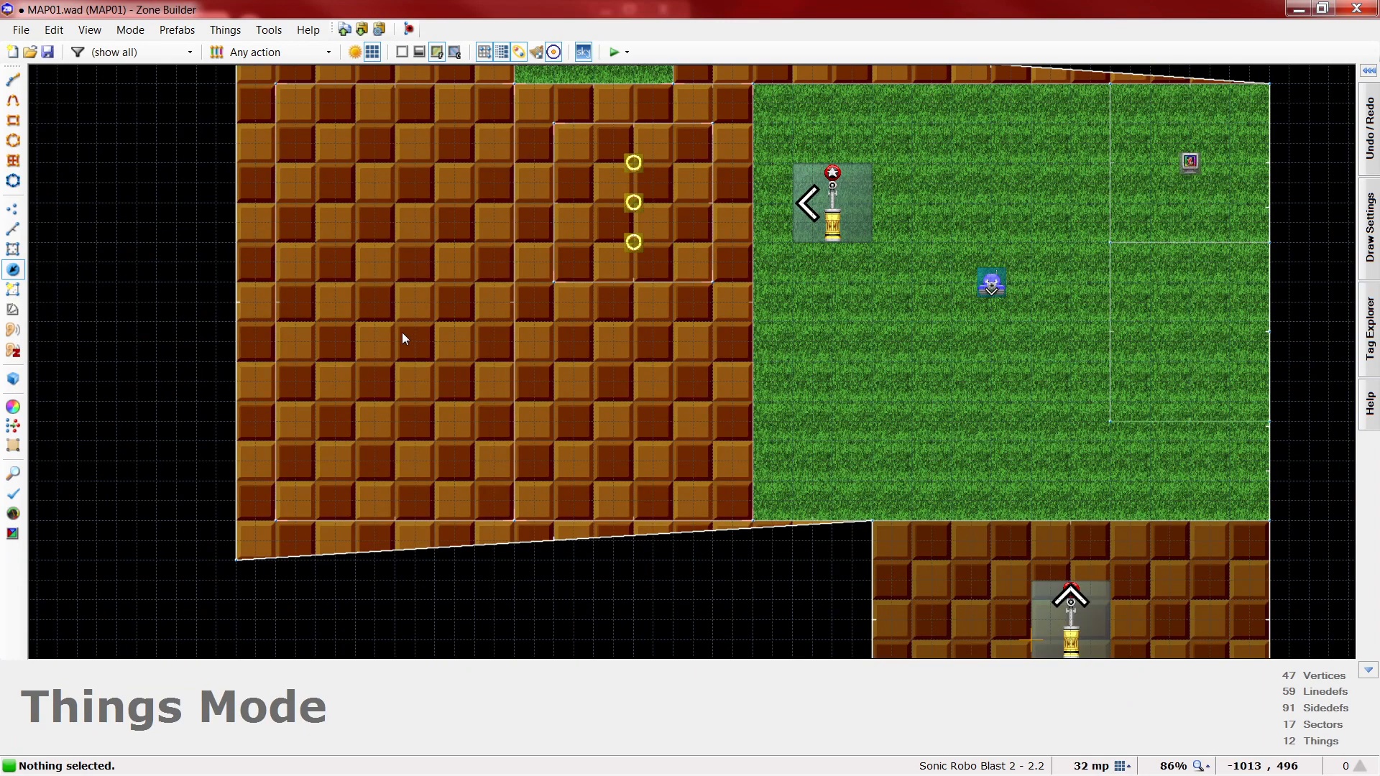
{"action": "scroll", "coordinate": [418, 433], "scroll_direction": "down", "scroll_amount": 1}
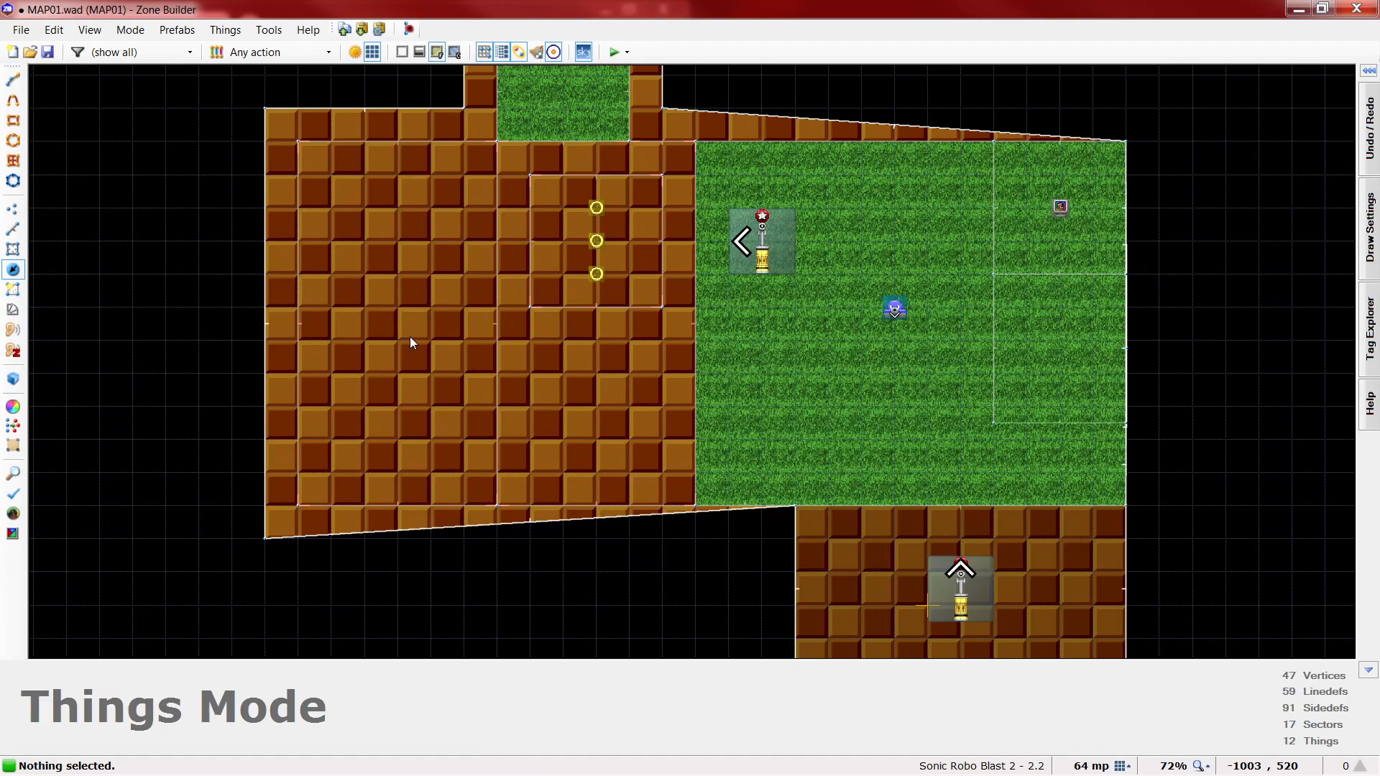
{"action": "scroll", "coordinate": [395, 320], "scroll_direction": "up", "scroll_amount": 2}
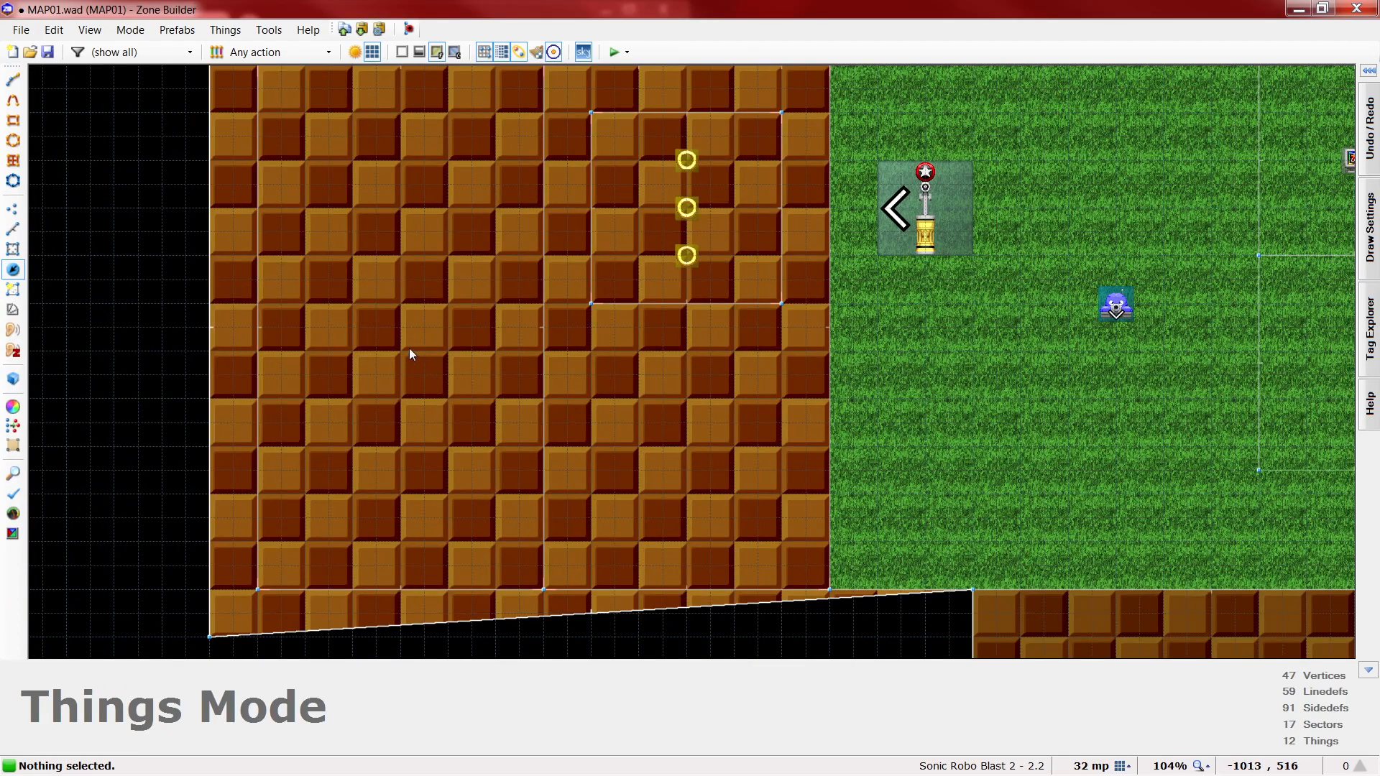
{"action": "right_click", "coordinate": [422, 329]}
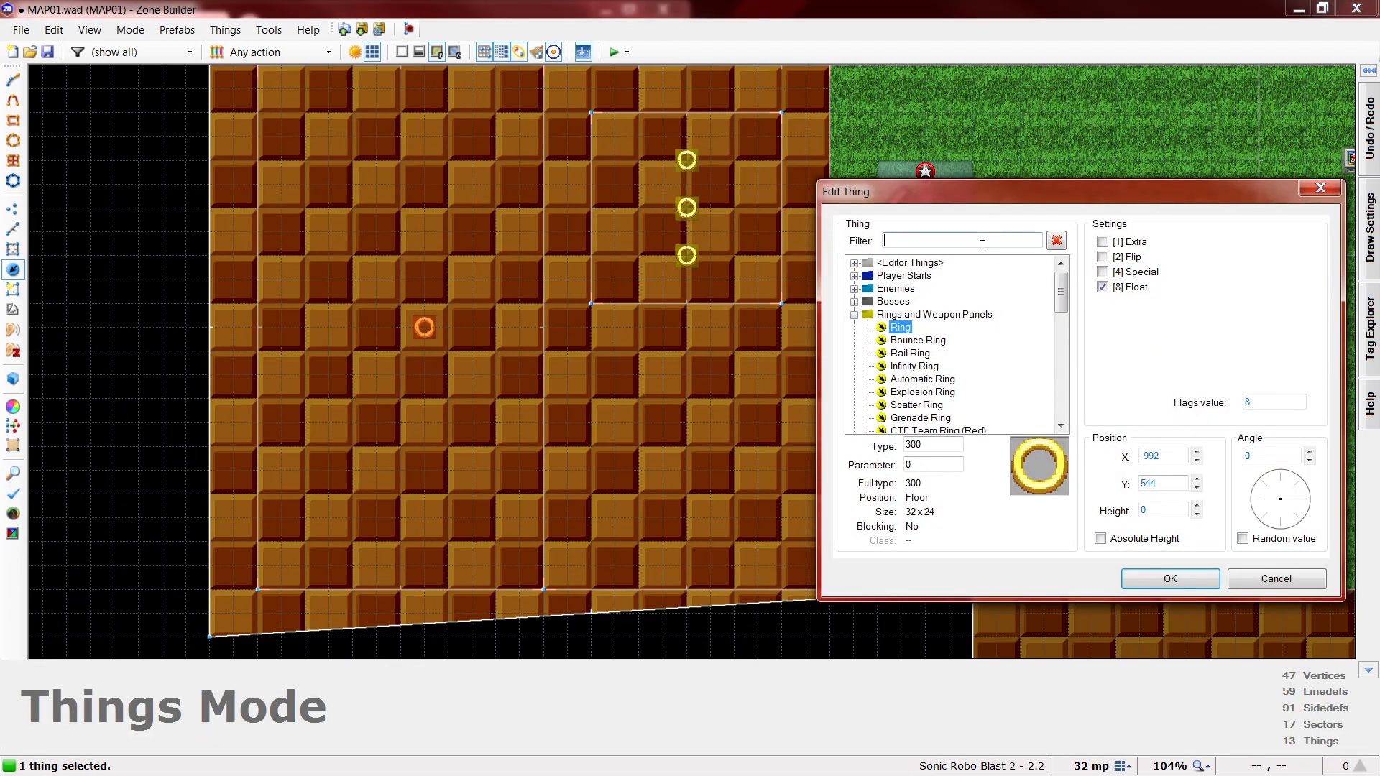
{"action": "left_click", "coordinate": [982, 243]}
{"action": "type", "text": "bubb"}
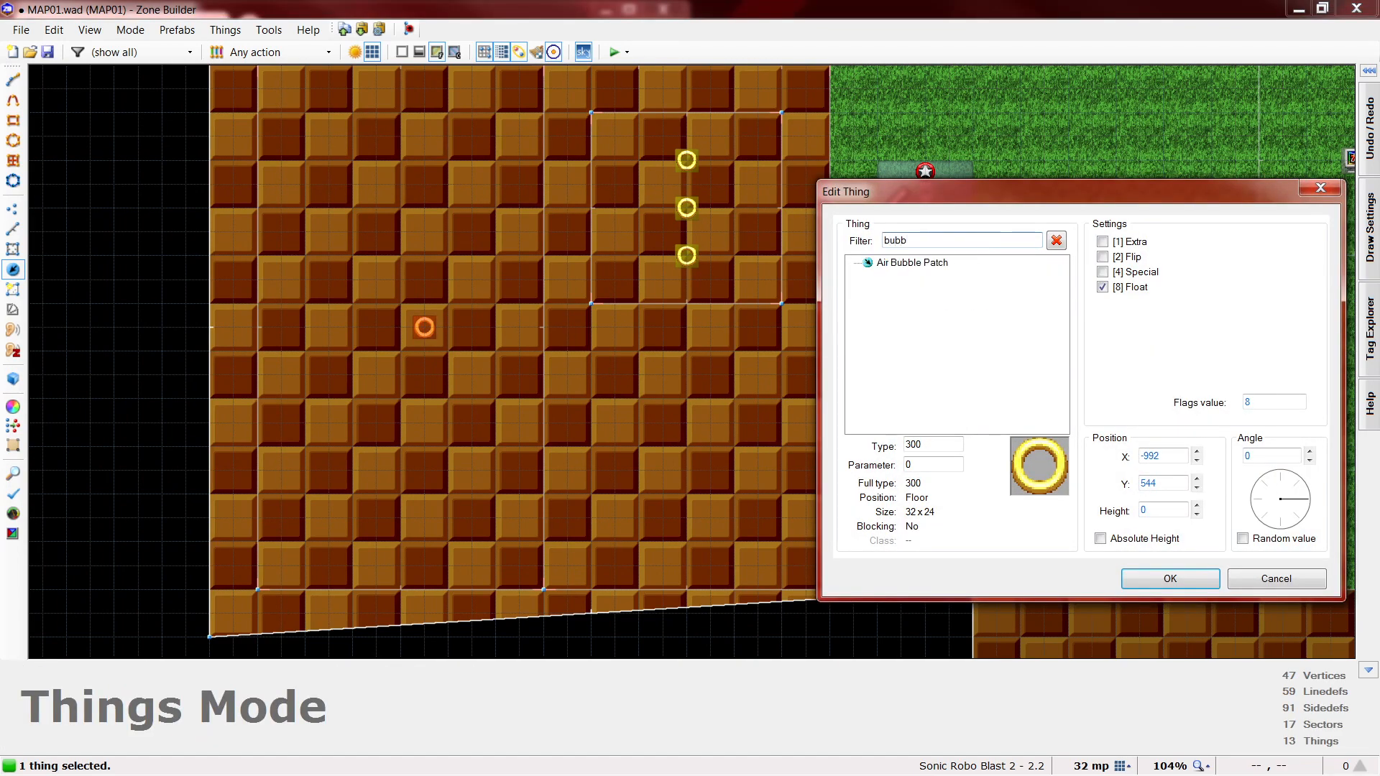
{"action": "left_click", "coordinate": [935, 264]}
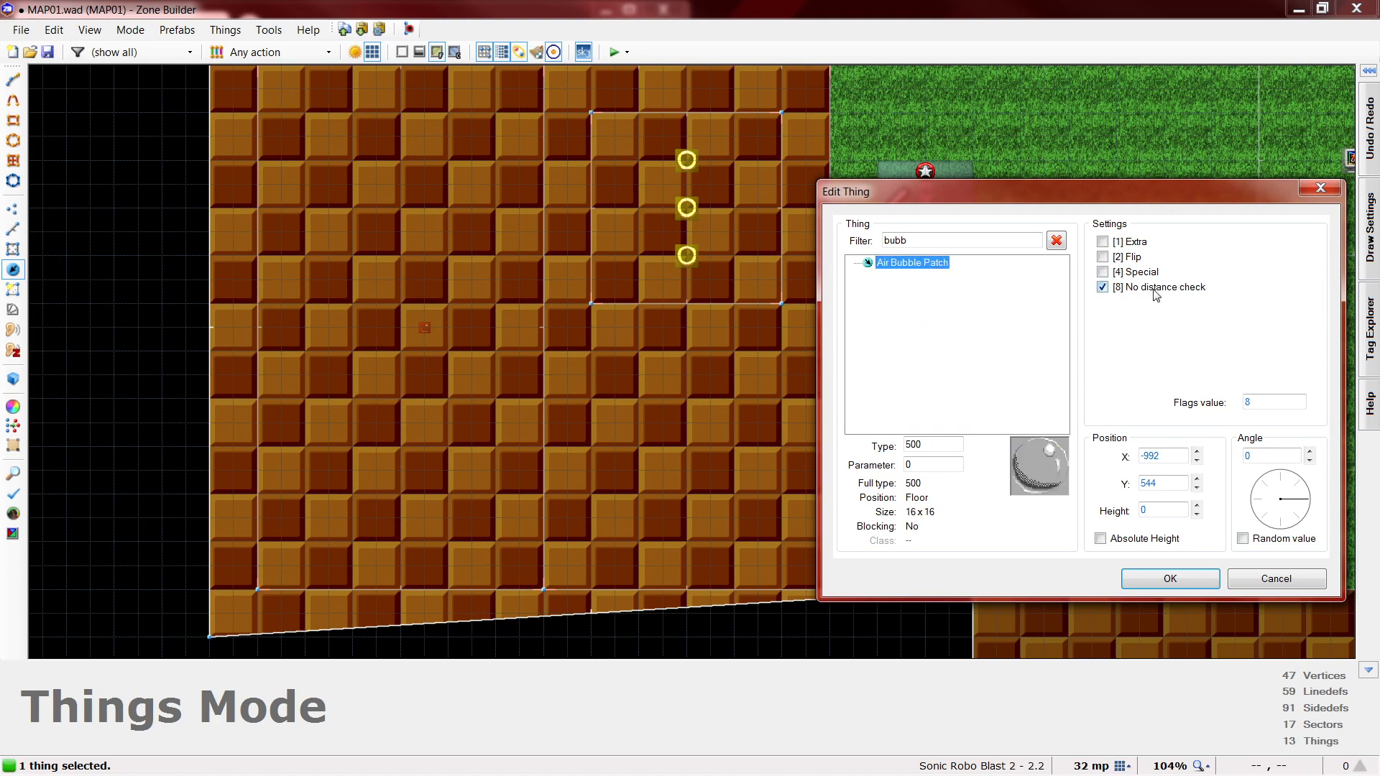
{"action": "left_click", "coordinate": [1170, 578]}
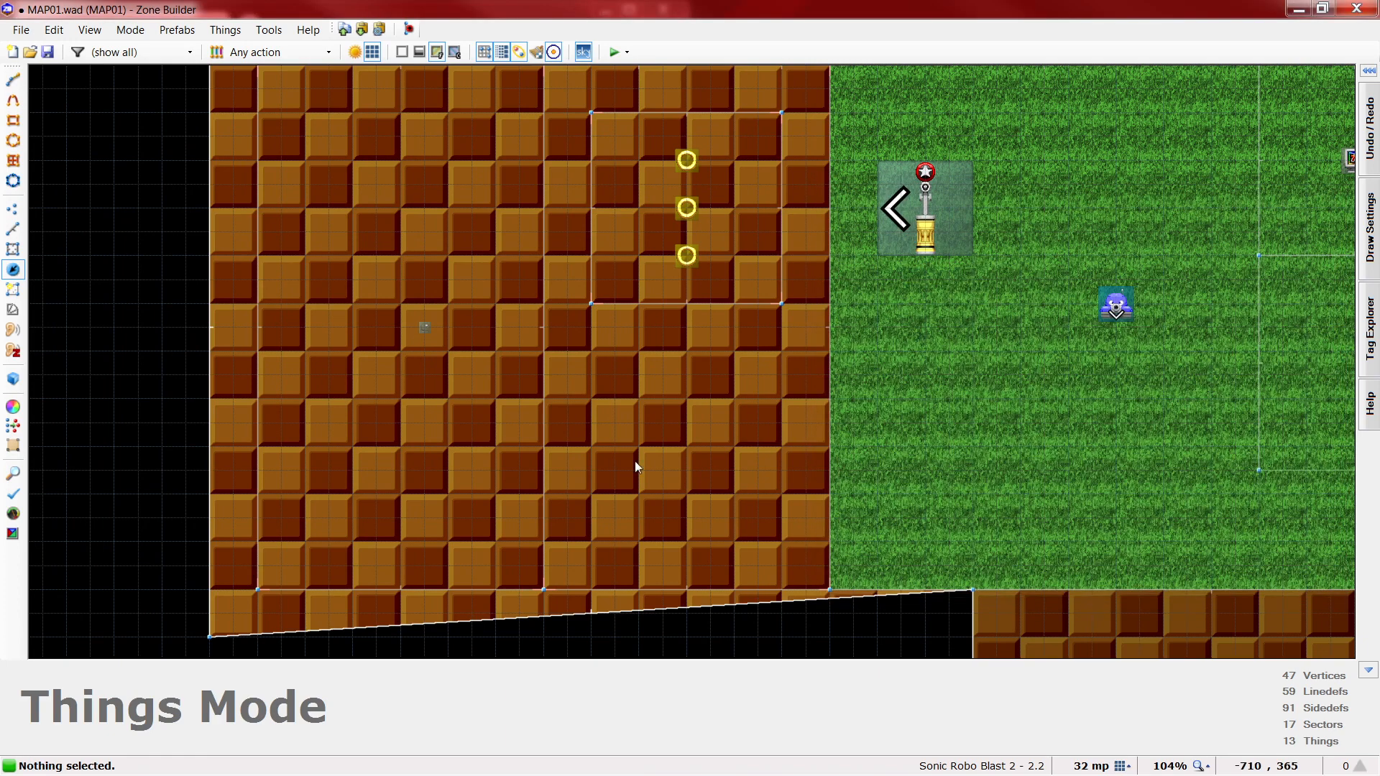
- Launch a test run of the map in Sonic Robo Blast 2
{"action": "scroll", "coordinate": [92, 306], "scroll_direction": "down", "scroll_amount": 4}
{"action": "scroll", "coordinate": [792, 255], "scroll_direction": "down", "scroll_amount": 2}
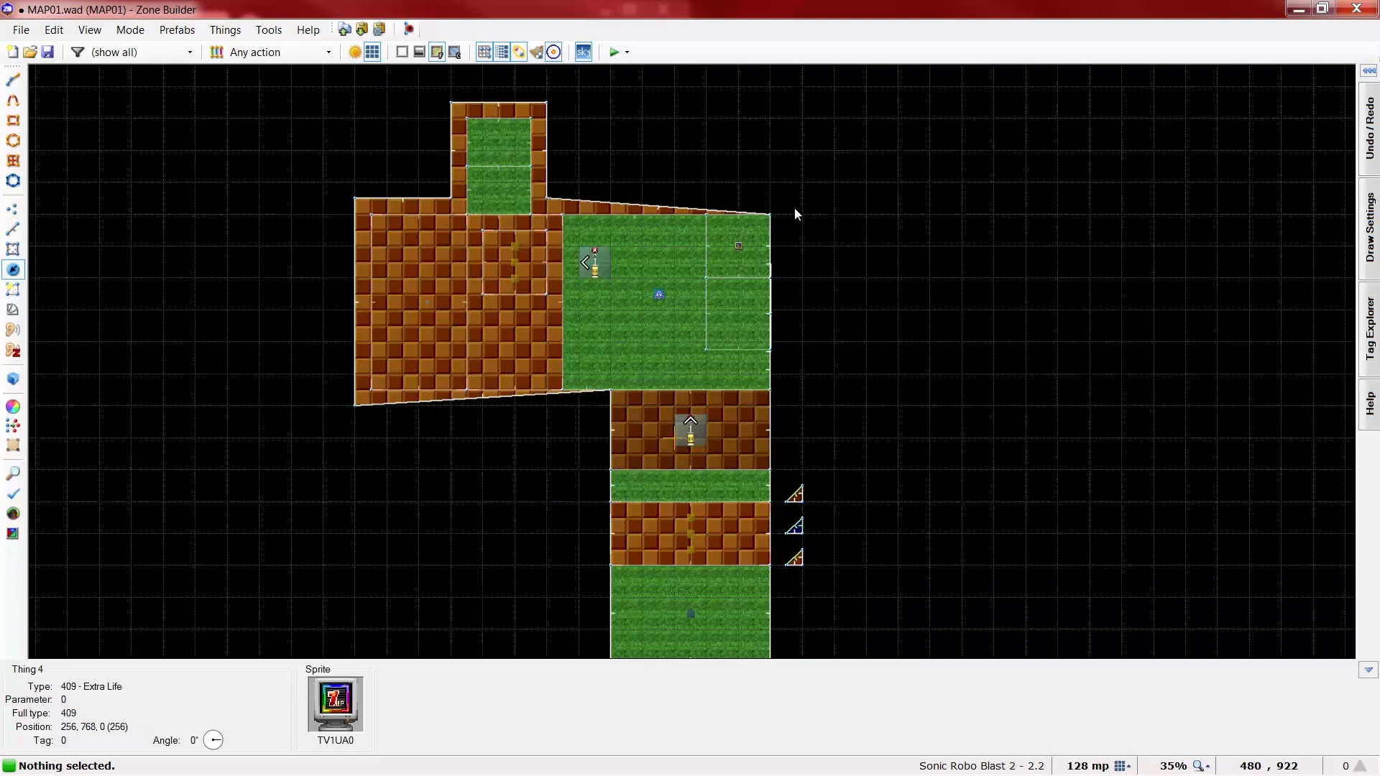
{"action": "scroll", "coordinate": [795, 180], "scroll_direction": "down", "scroll_amount": 1}
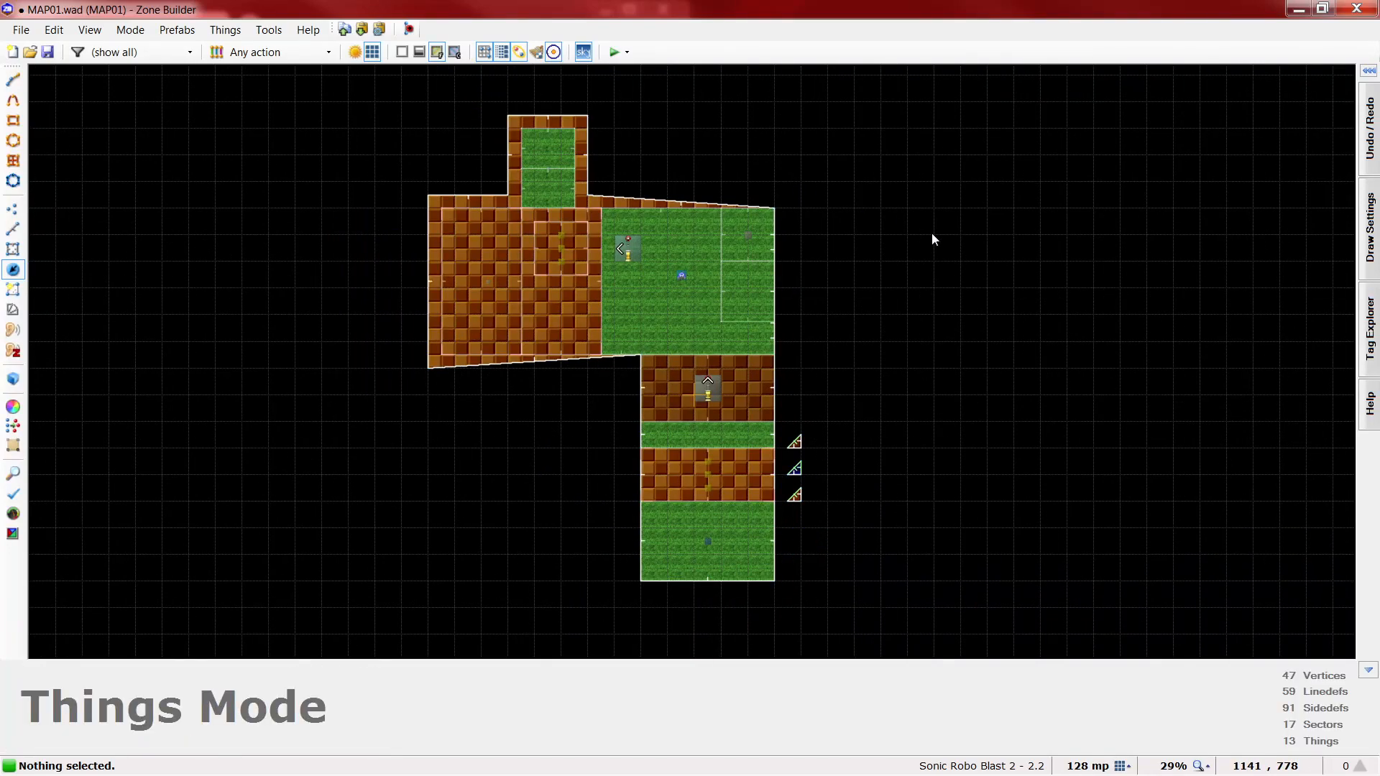
{"action": "key", "text": "F9"}
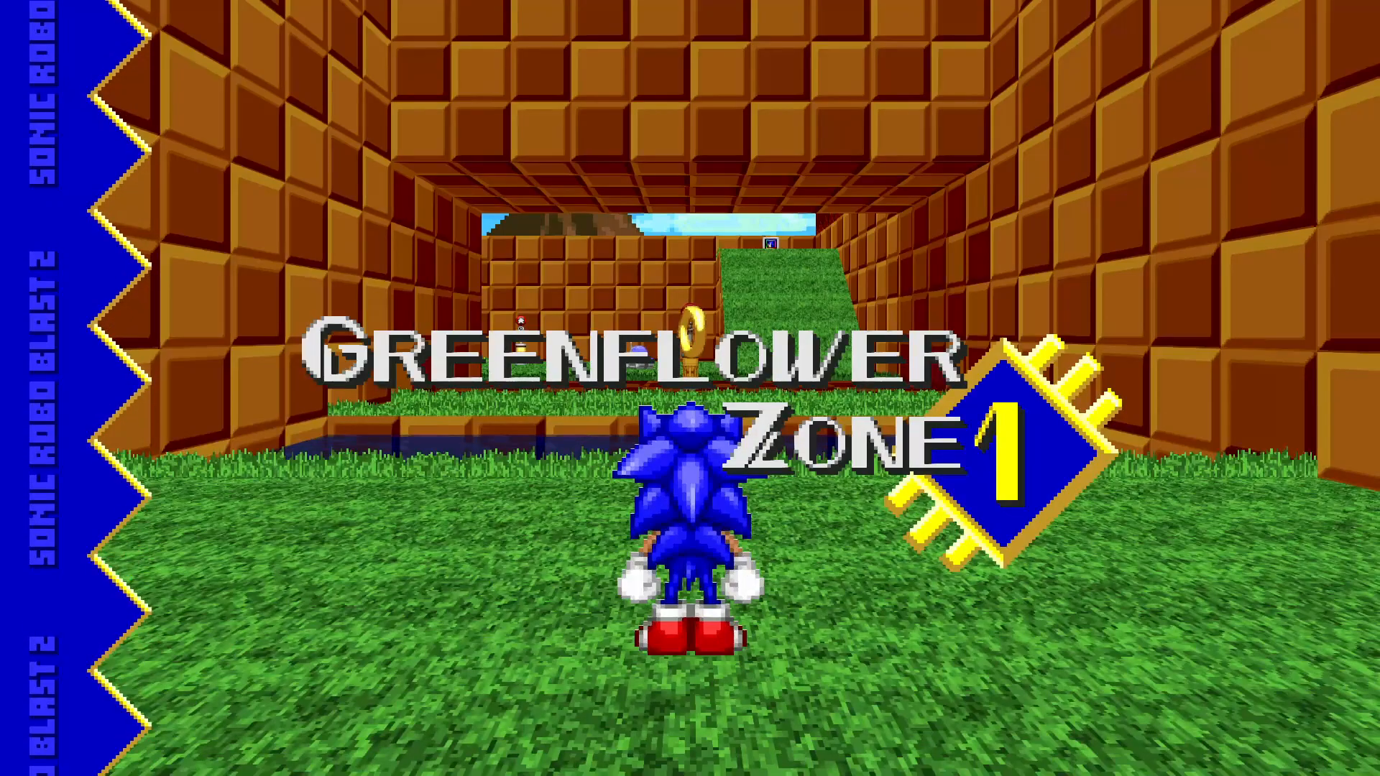
- Run Sonic forward from the start and jump across the first water channel to collect its three floating rings
{"action": "key", "text": "d"}
{"action": "key", "text": "w"}
{"action": "key", "text": "space"}
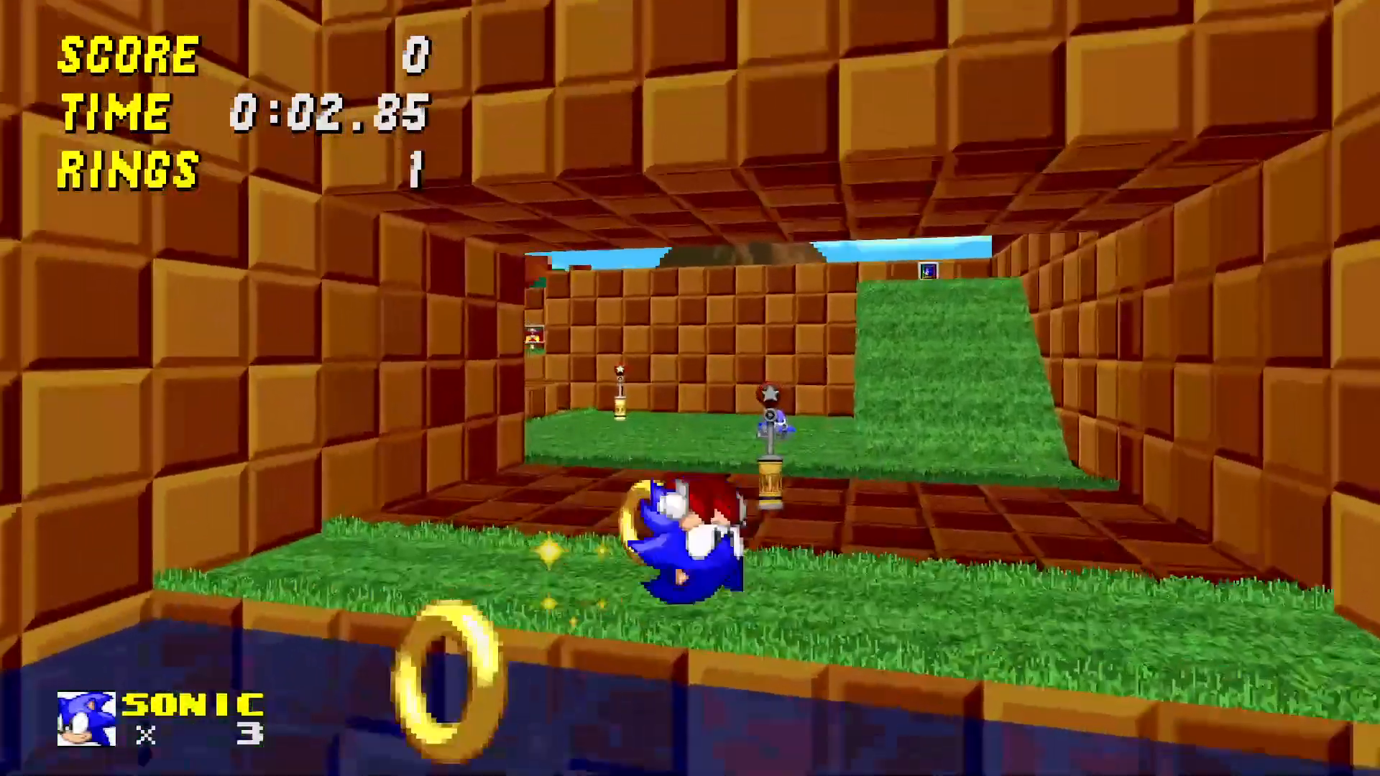
{"action": "key", "text": "w"}
{"action": "key", "text": "space"}
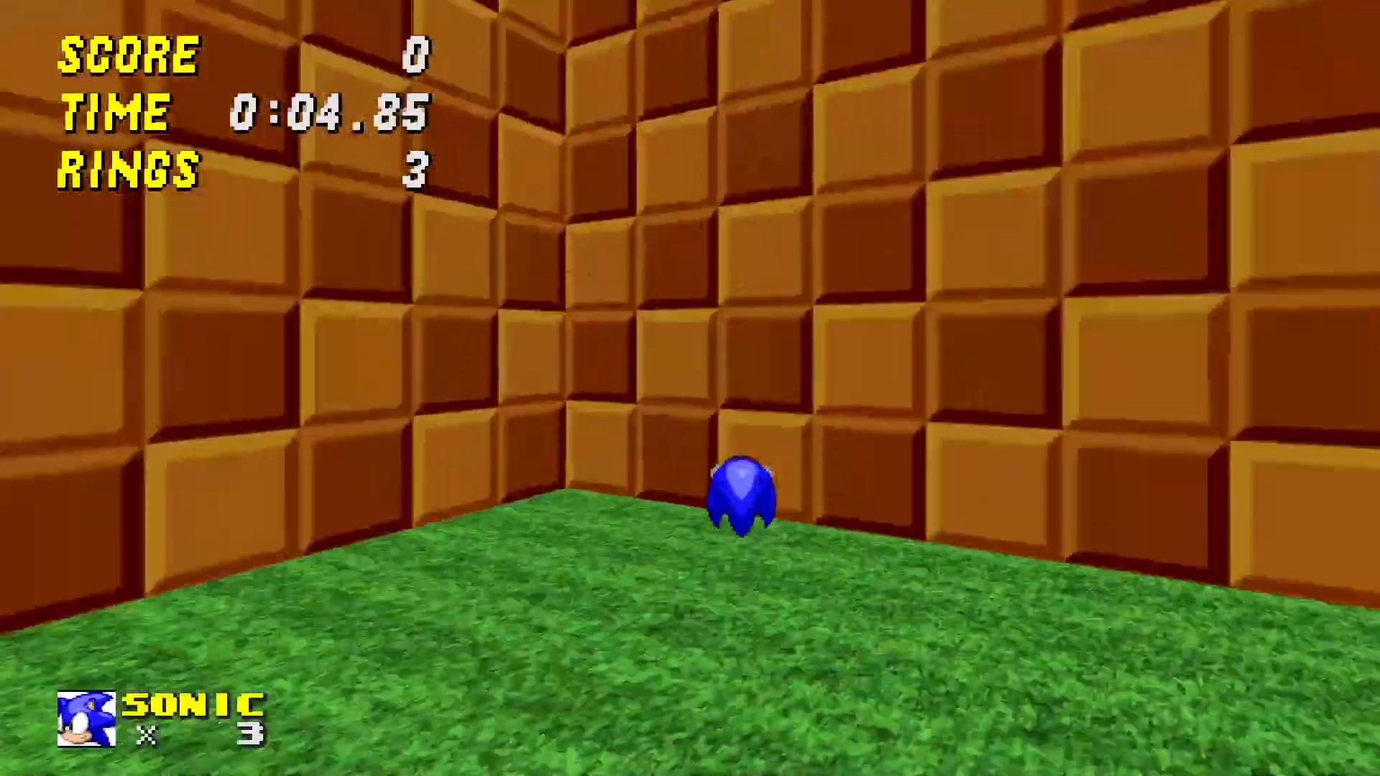
- Drop Sonic into the first water channel and jump back out onto the grass to test the water
{"action": "key", "text": "space"}
{"action": "key", "text": "s"}
{"action": "key", "text": "a"}
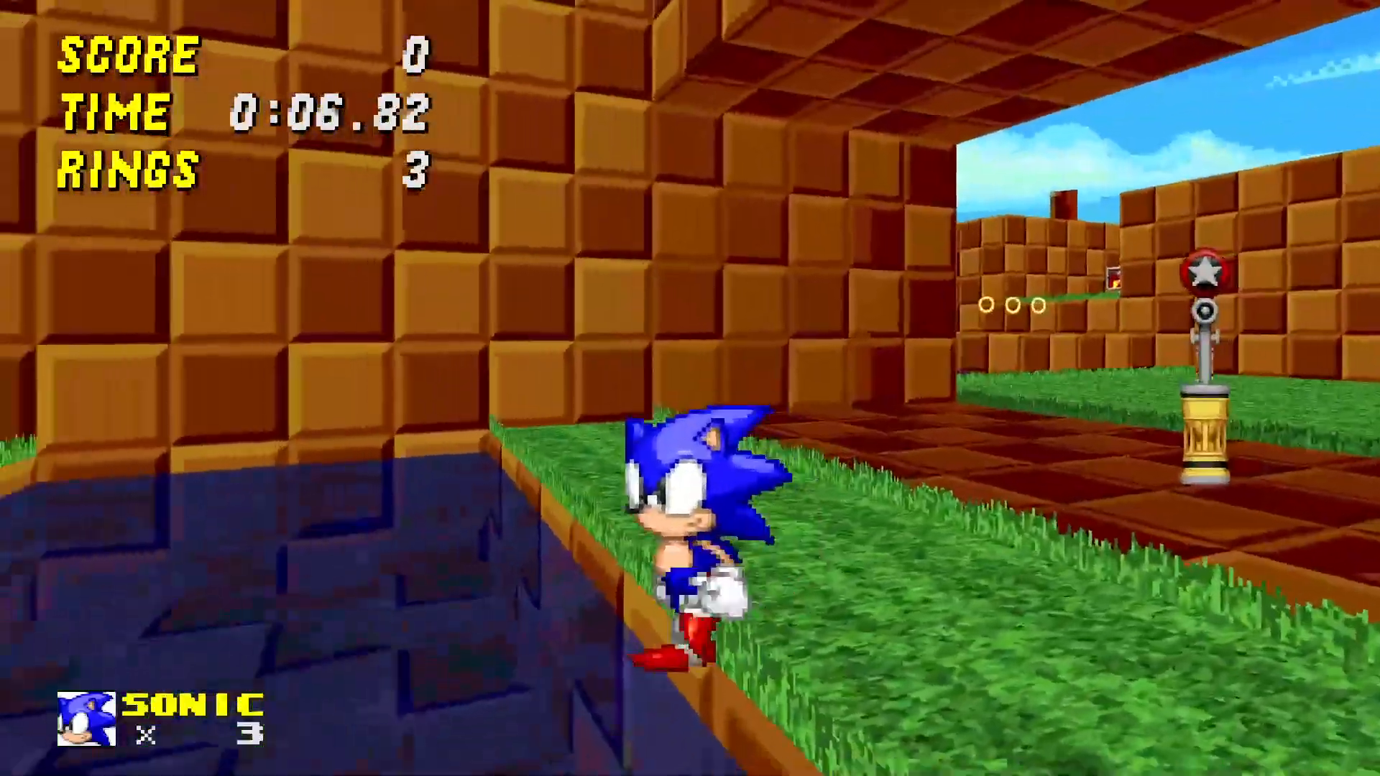
{"action": "key", "text": "a"}
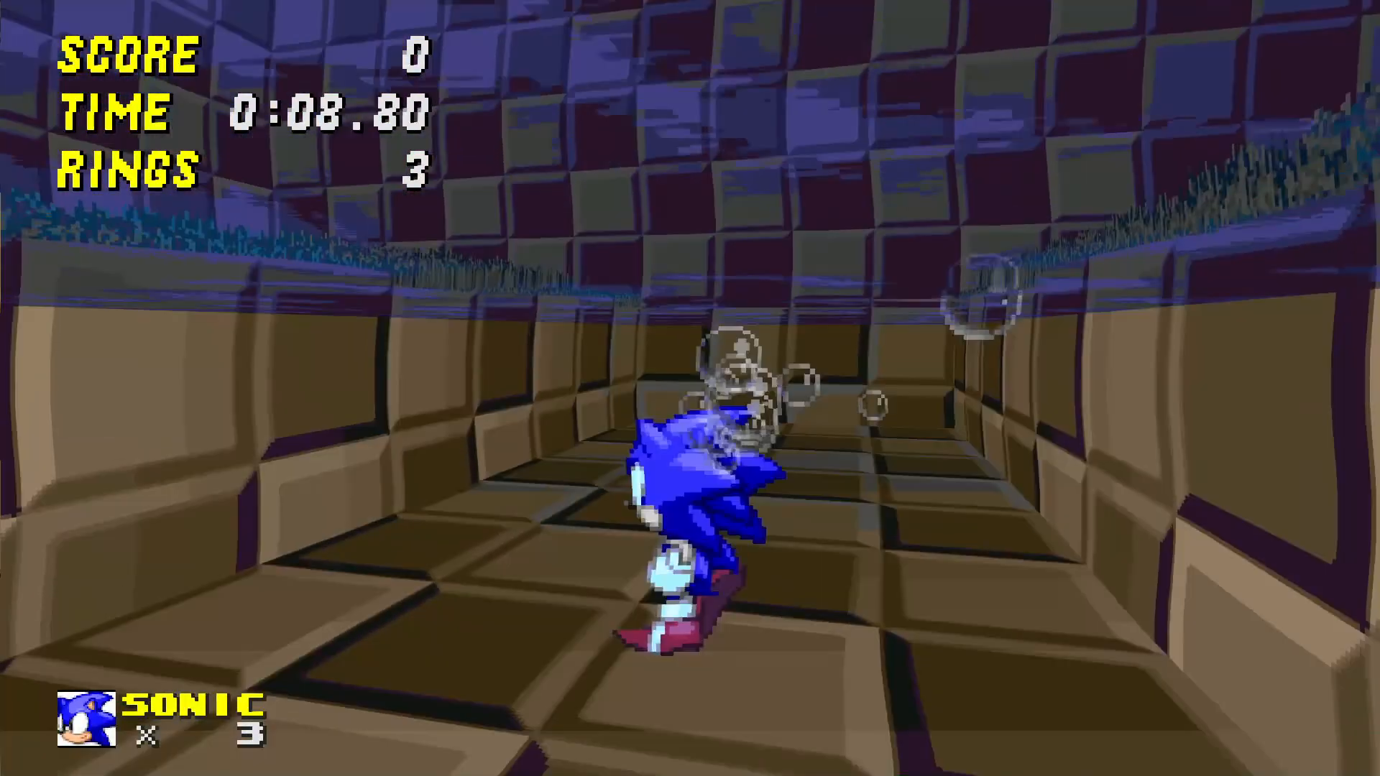
{"action": "key", "text": "space"}
{"action": "key", "text": "w"}
{"action": "key", "text": "s"}
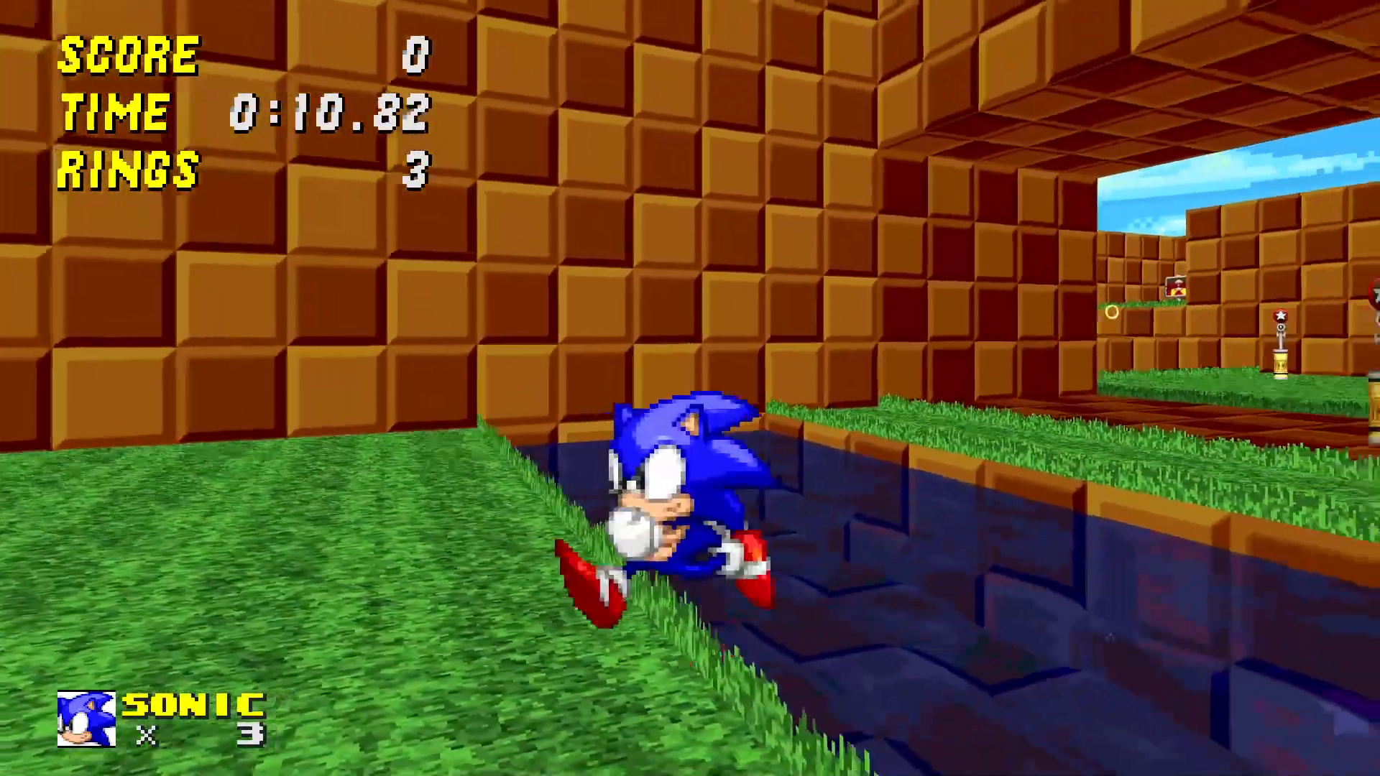
- Move Sonic to the western pool and jump onto the raised brick block to collect the floating rings there
{"action": "key", "text": "w"}
{"action": "key", "text": "space"}
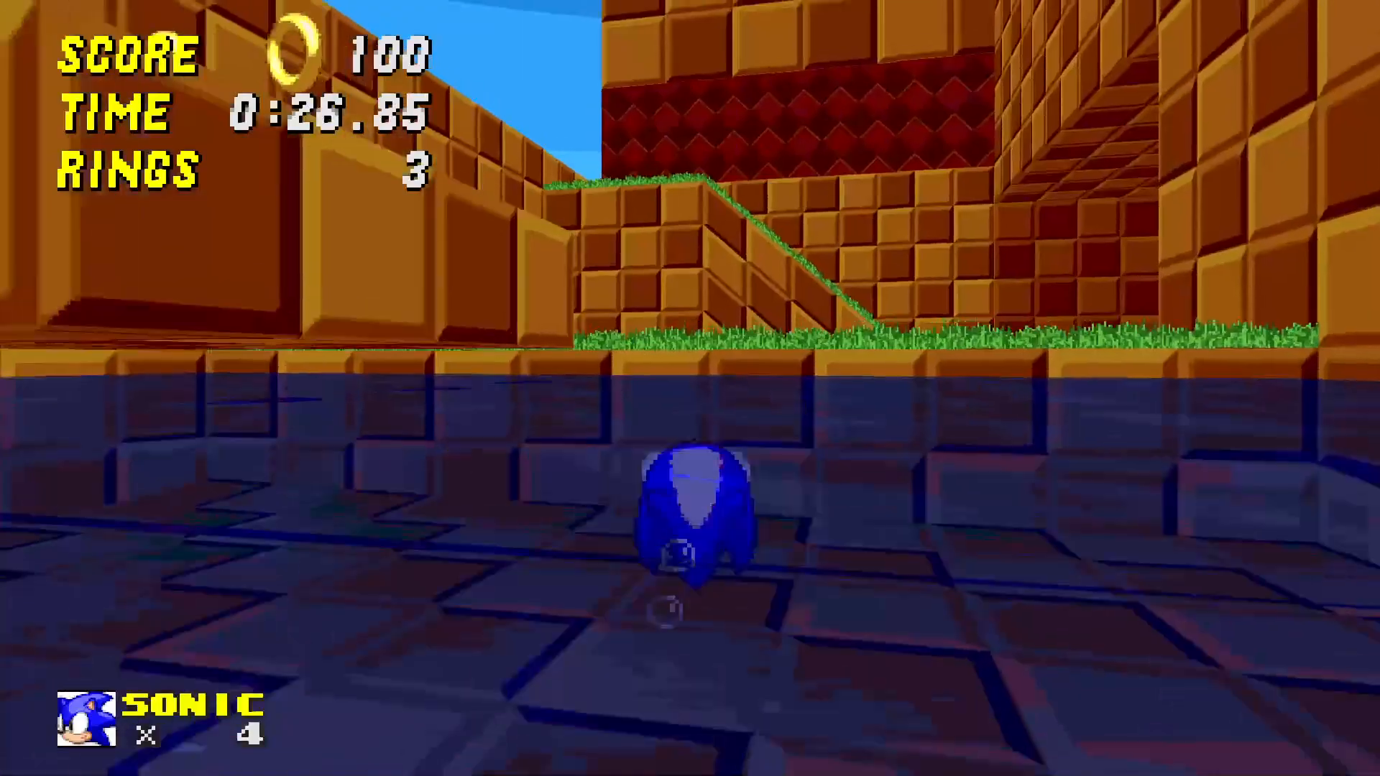
{"action": "key", "text": "space"}
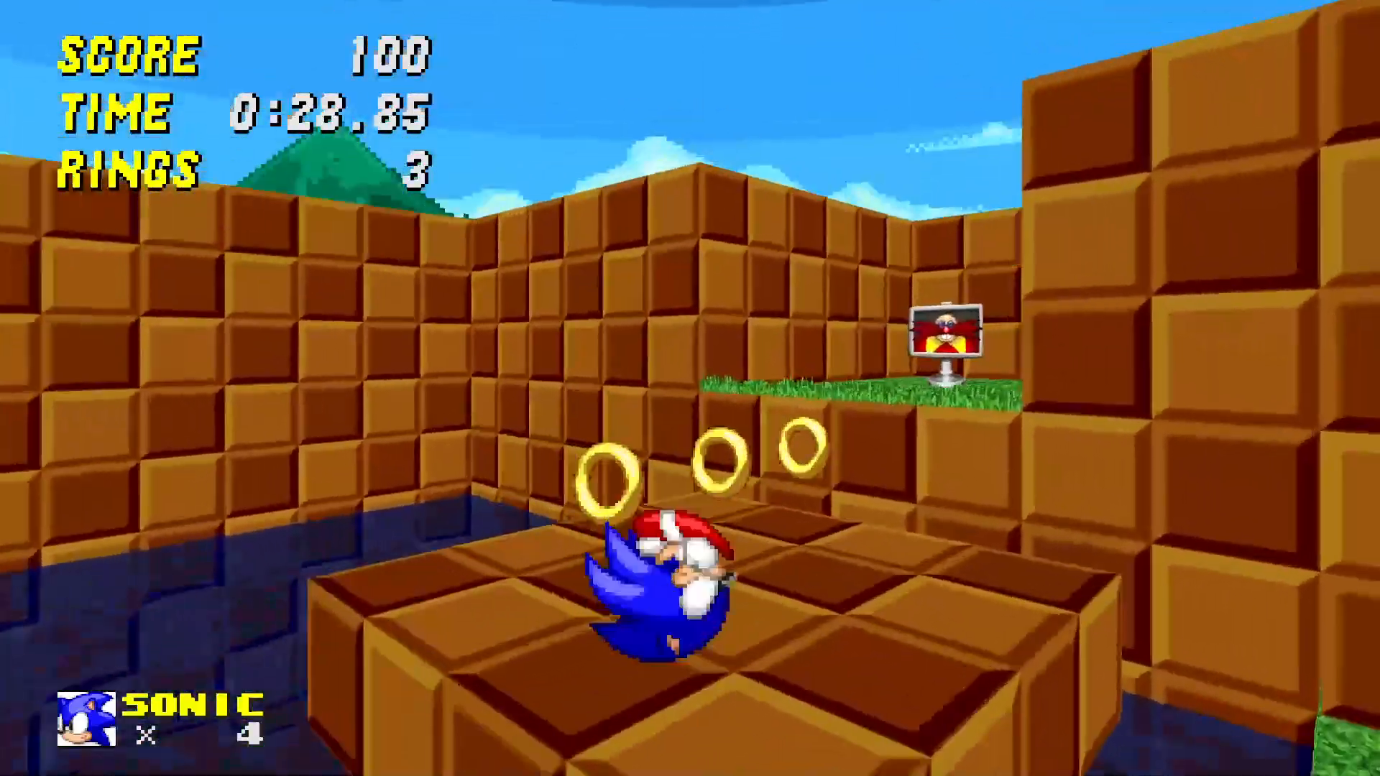
{"action": "key", "text": "a"}
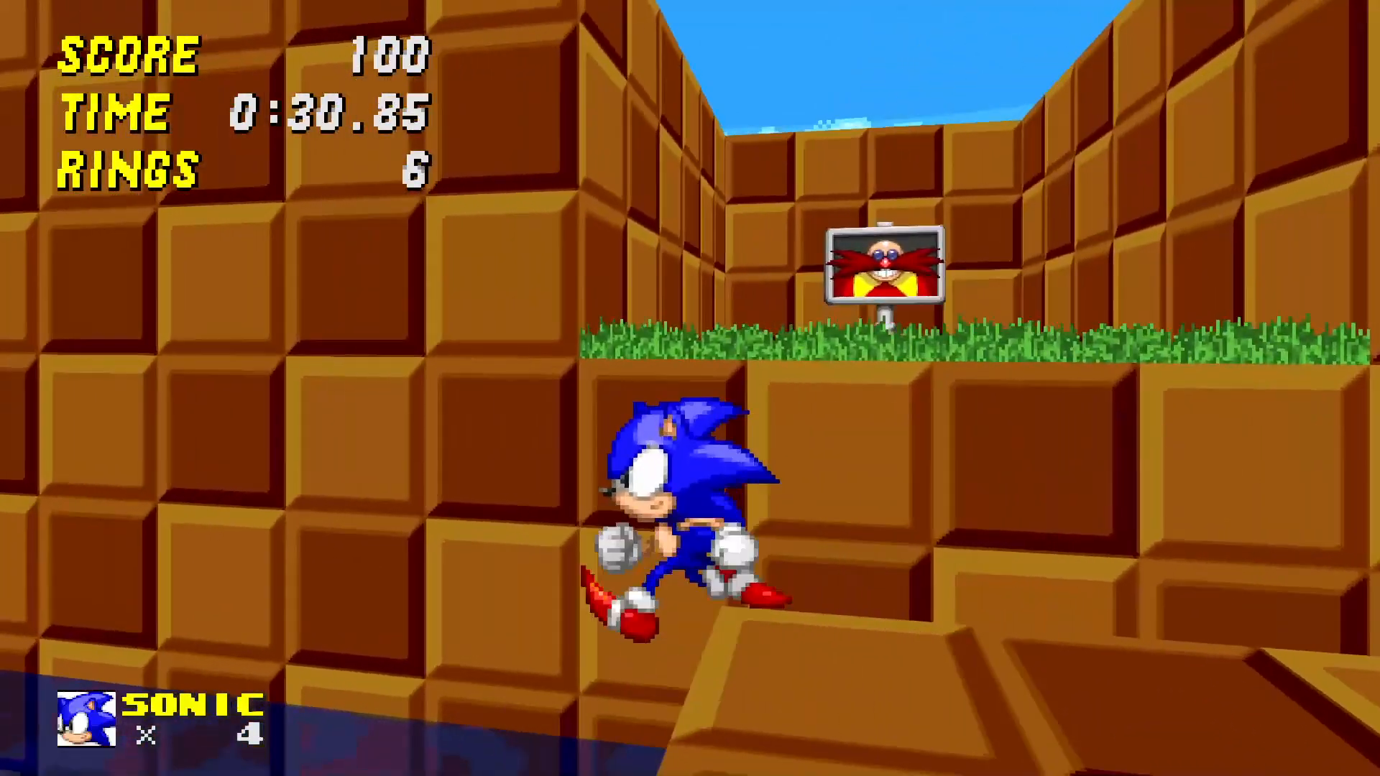
- Jump Sonic off the block into the western pool and back out onto the grass near the star post, finishing the test run
{"action": "key", "text": "w"}
{"action": "key", "text": "space"}
{"action": "key", "text": "space"}
{"action": "key", "text": "d"}
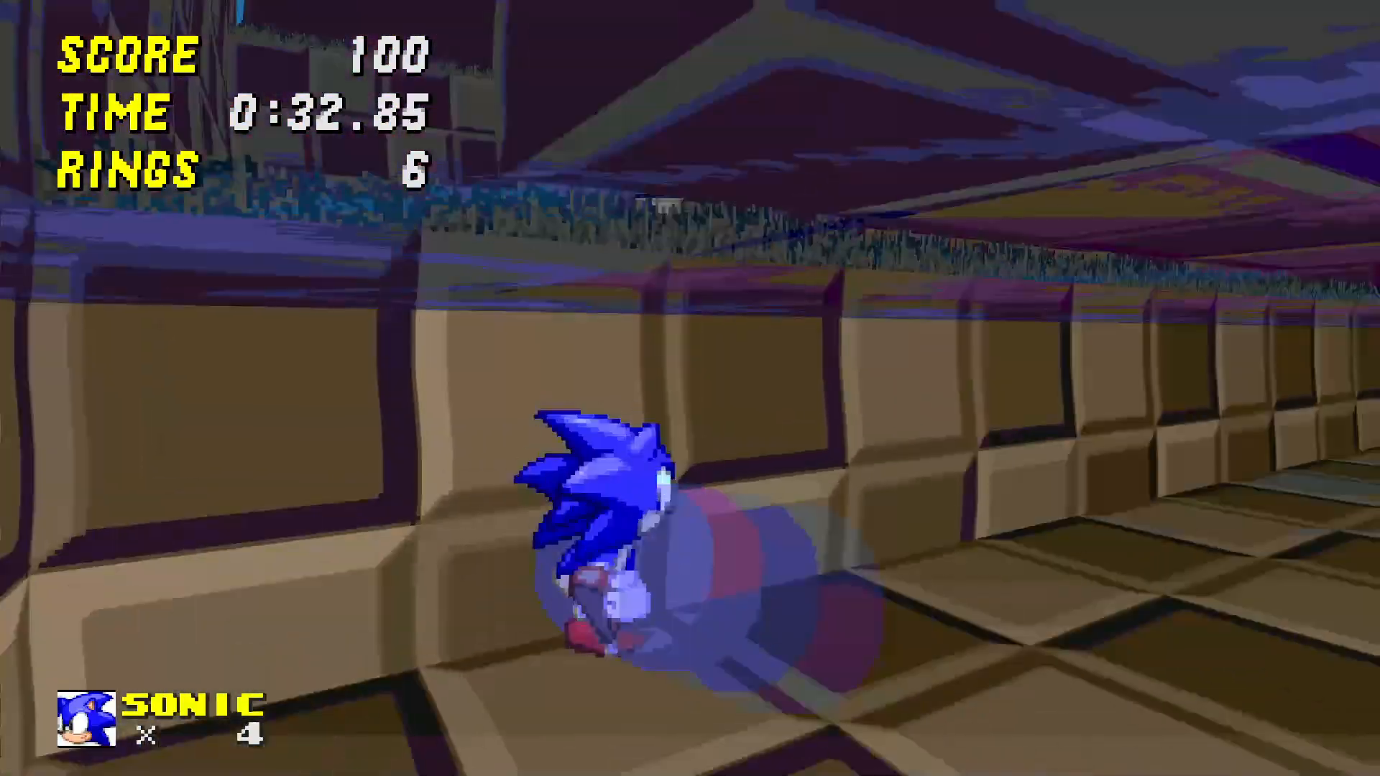
{"action": "key", "text": "w"}
{"action": "key", "text": "space"}
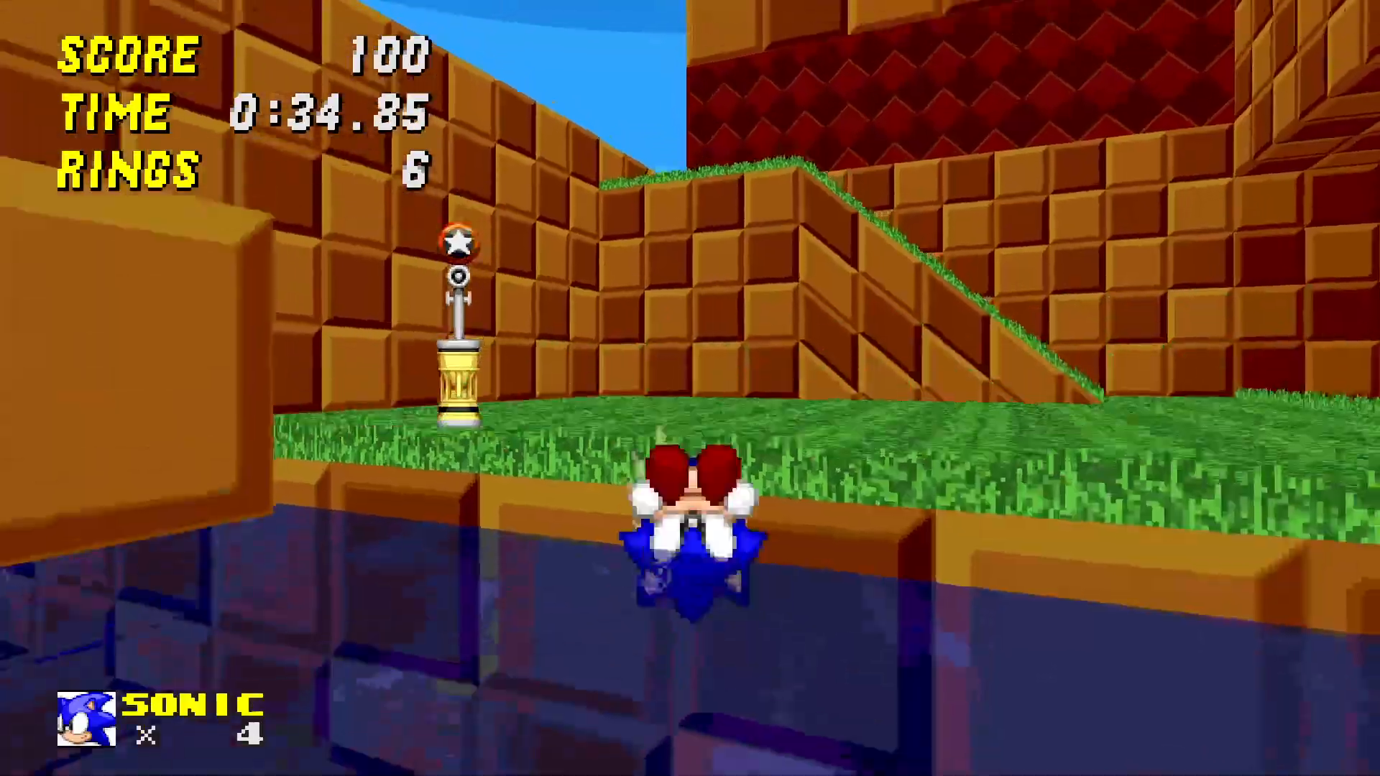
{"action": "key", "text": "space"}
{"action": "key", "text": "w"}
{"action": "key", "text": "space"}
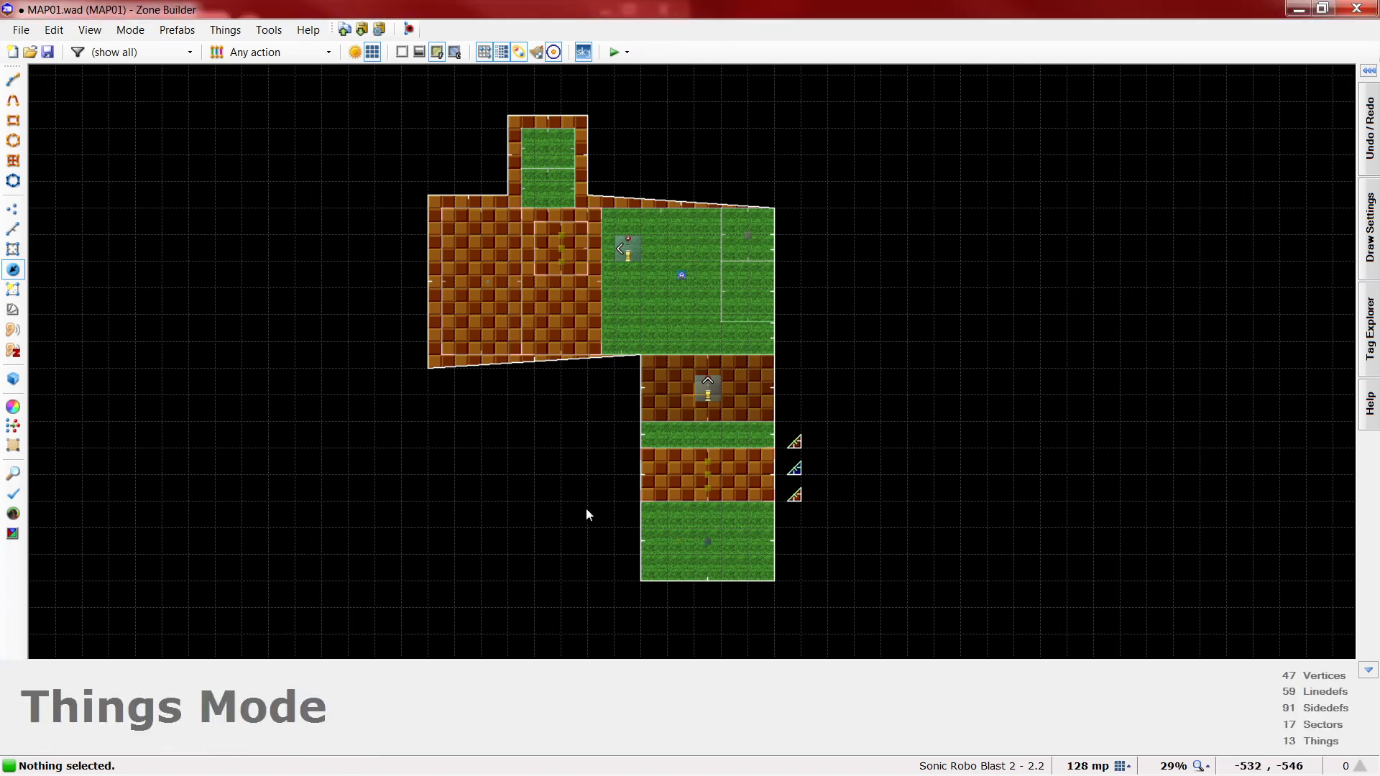
- Skew the ramp by moving its northwest corner vertex about 32 units north and east and its southwest one about 64 units south
{"action": "scroll", "coordinate": [566, 497], "scroll_direction": "up", "scroll_amount": 1}
{"action": "scroll", "coordinate": [568, 496], "scroll_direction": "down", "scroll_amount": 1}
{"action": "scroll", "coordinate": [807, 214], "scroll_direction": "up", "scroll_amount": 2}
{"action": "scroll", "coordinate": [804, 253], "scroll_direction": "up", "scroll_amount": 1}
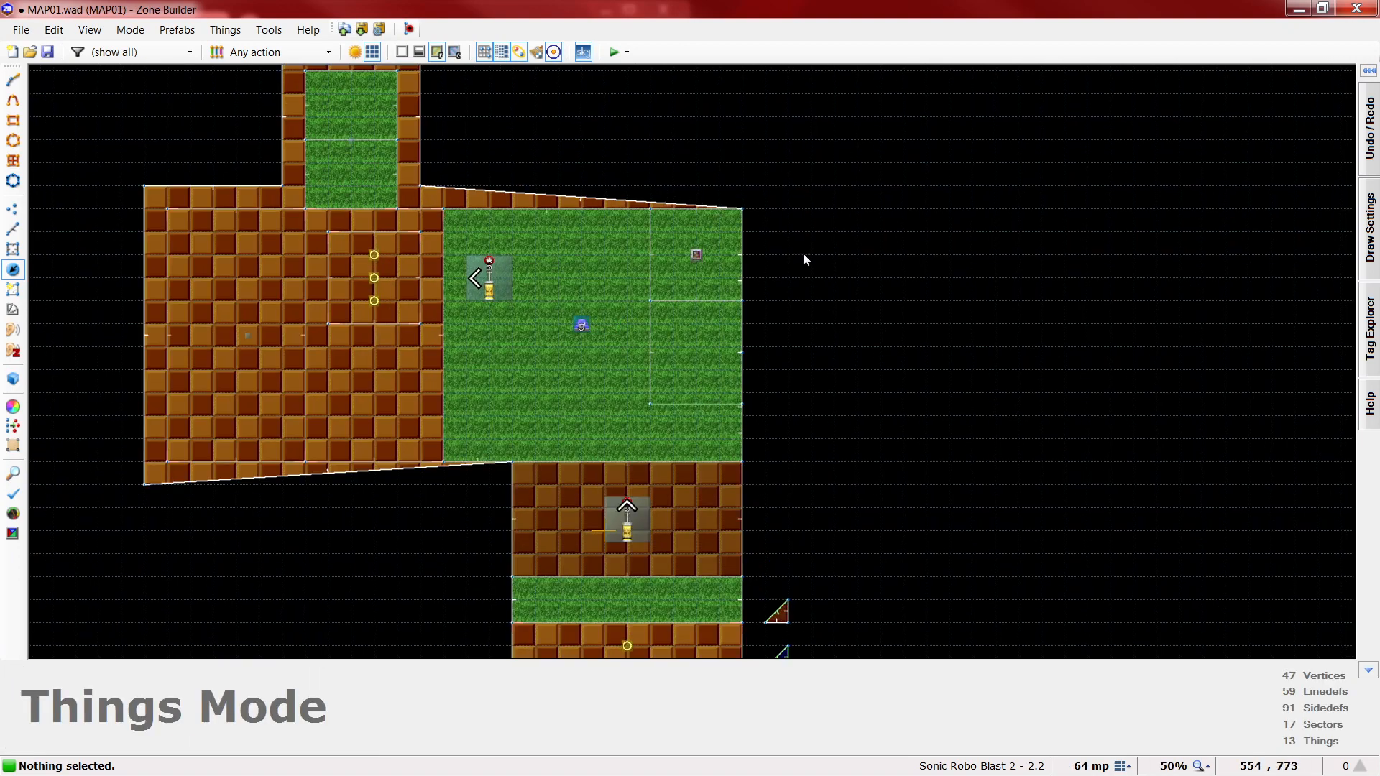
{"action": "scroll", "coordinate": [731, 317], "scroll_direction": "up", "scroll_amount": 3}
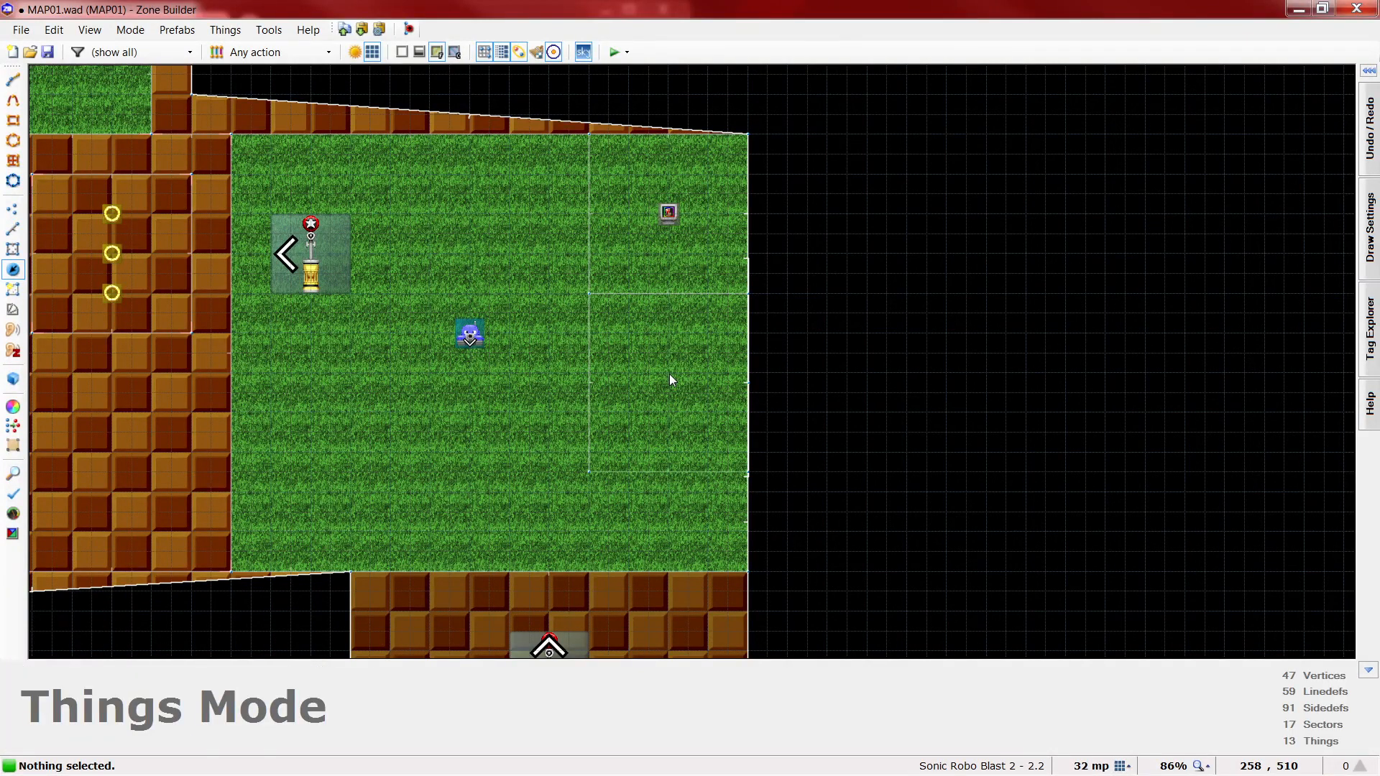
{"action": "key", "text": "l"}
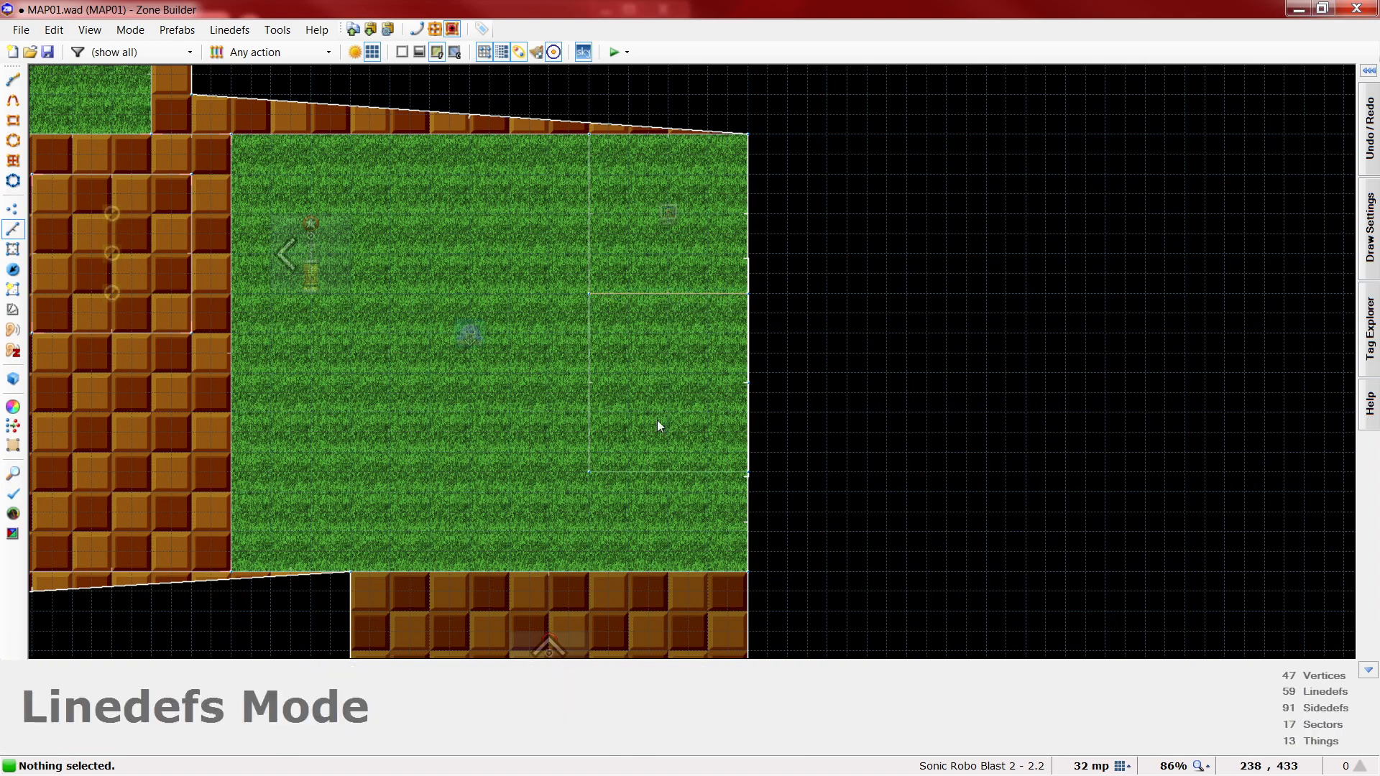
{"action": "scroll", "coordinate": [603, 464], "scroll_direction": "down", "scroll_amount": 1}
{"action": "scroll", "coordinate": [668, 326], "scroll_direction": "up", "scroll_amount": 1}
{"action": "key", "text": "v"}
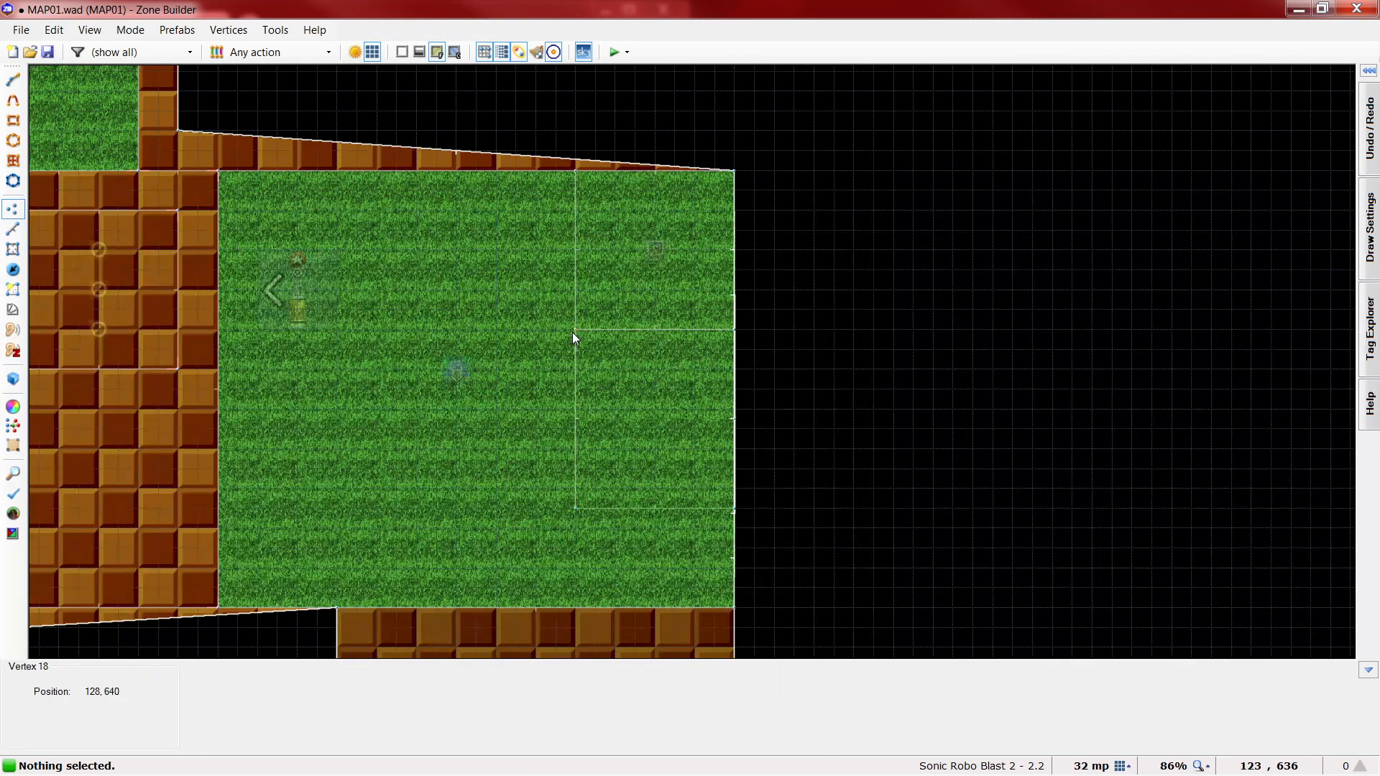
{"action": "left_click_drag", "start_coordinate": [573, 332], "coordinate": [587, 313]}
{"action": "right_click_drag", "start_coordinate": [574, 504], "coordinate": [575, 542]}
- Split the skewed ramp with a diagonal line from its northwest corner vertex to the southeast vertex at 384, 352
{"action": "key", "text": "w"}
{"action": "key", "text": "d"}
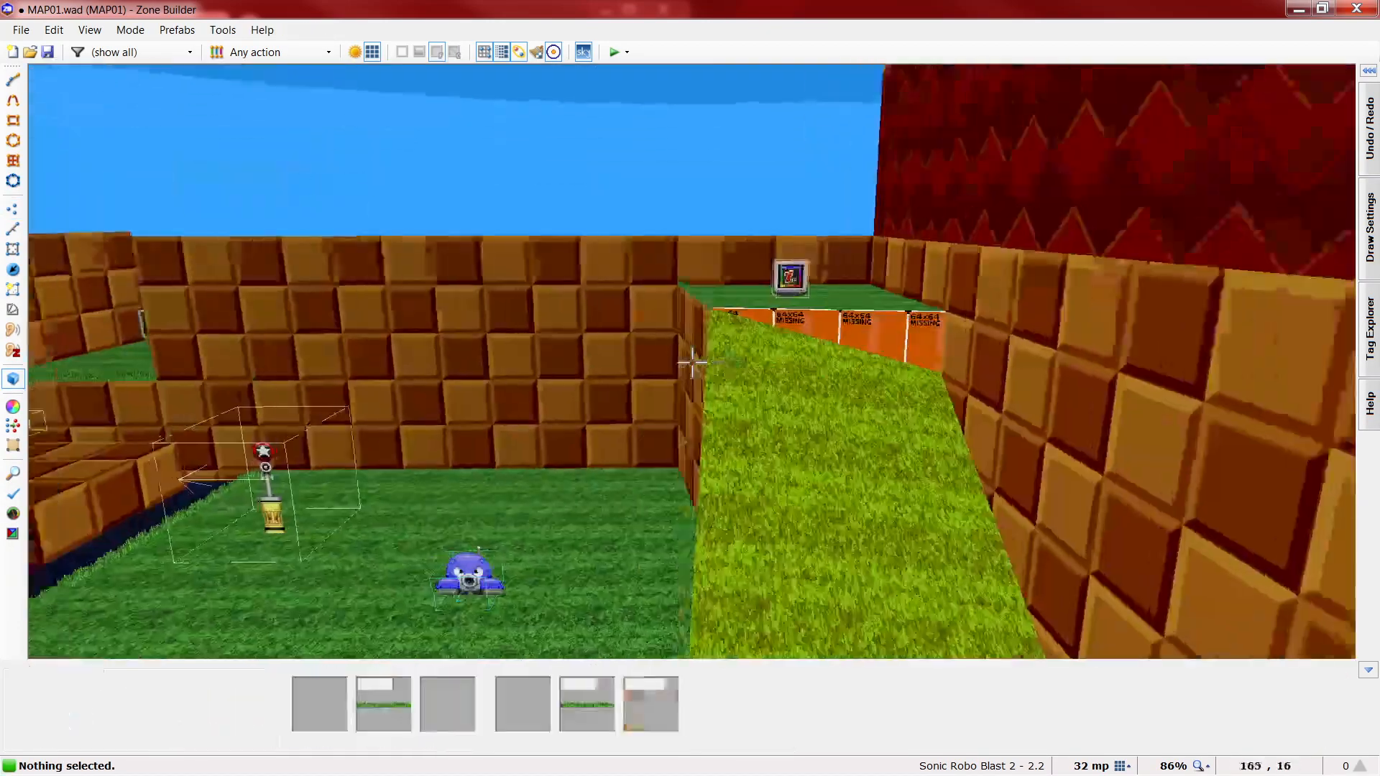
{"action": "key", "text": "e"}
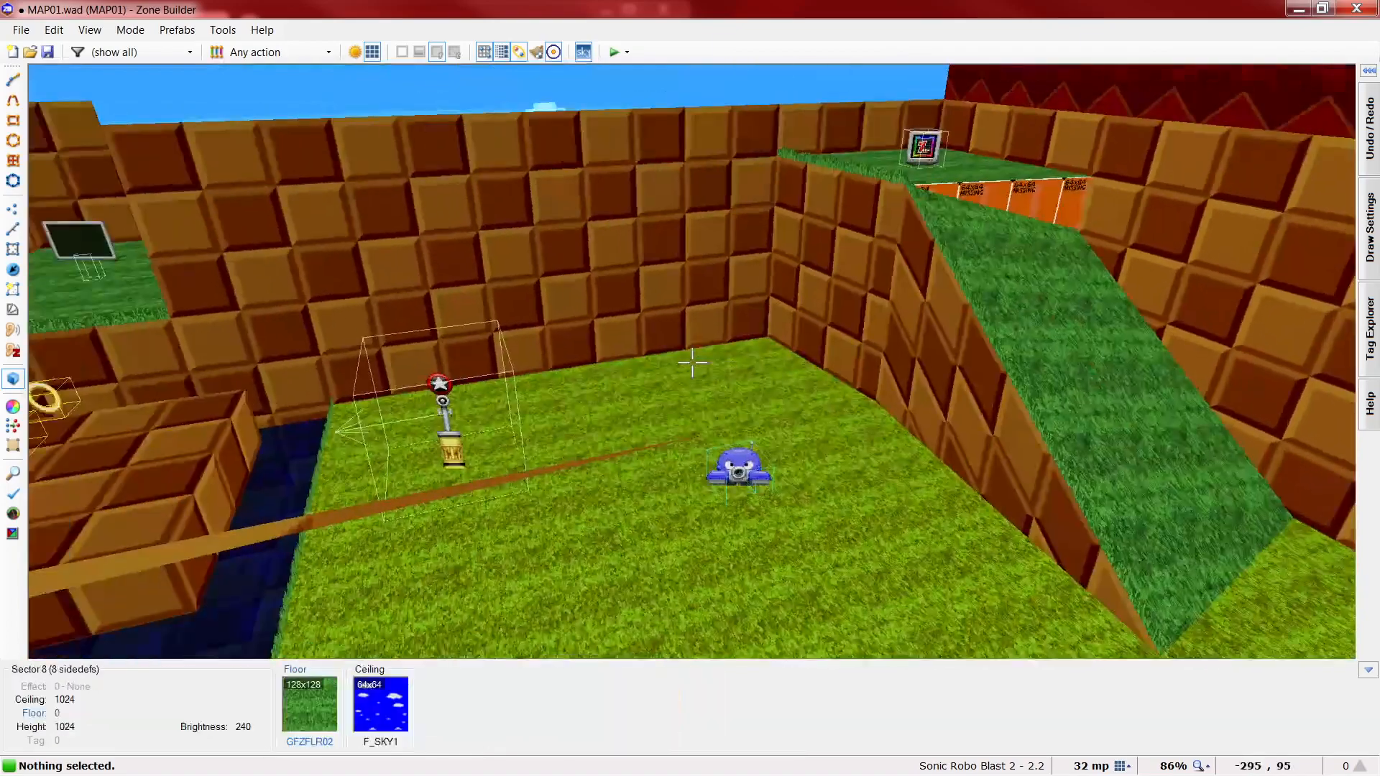
{"action": "key", "text": "w"}
{"action": "scroll", "coordinate": [581, 330], "scroll_direction": "down", "scroll_amount": 3}
{"action": "scroll", "coordinate": [690, 480], "scroll_direction": "up", "scroll_amount": 2}
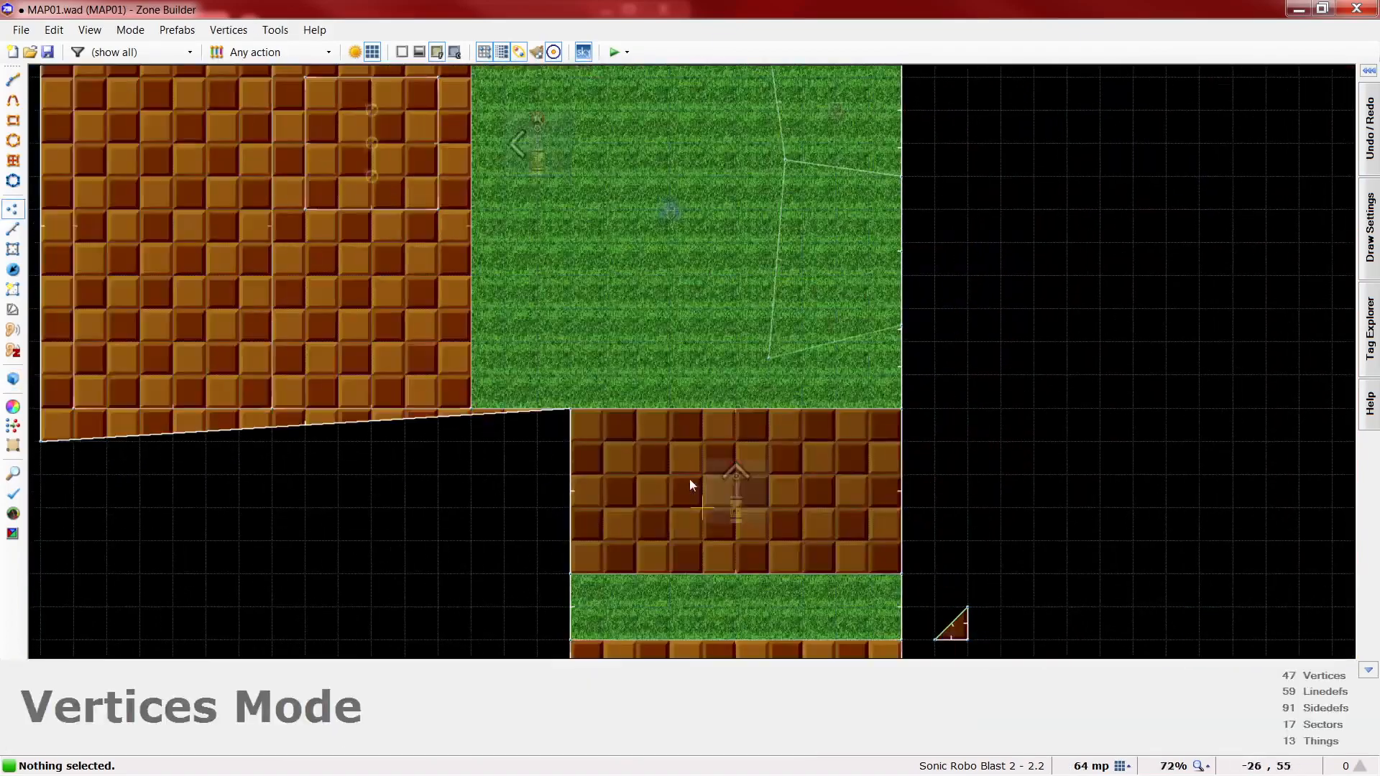
{"action": "scroll", "coordinate": [830, 244], "scroll_direction": "up", "scroll_amount": 1}
{"action": "scroll", "coordinate": [925, 186], "scroll_direction": "down", "scroll_amount": 1}
{"action": "scroll", "coordinate": [924, 189], "scroll_direction": "up", "scroll_amount": 2}
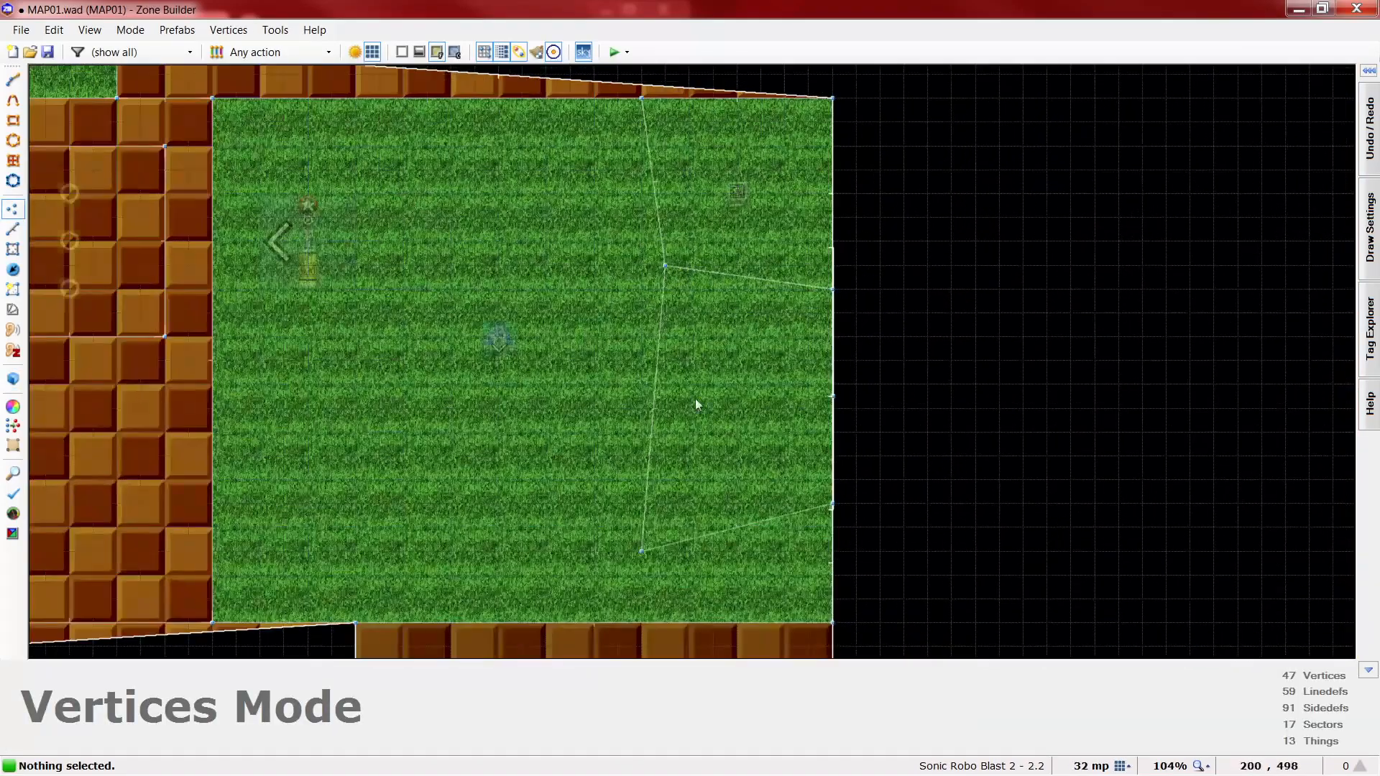
{"action": "key", "text": "d"}
{"action": "left_click", "coordinate": [665, 266]}
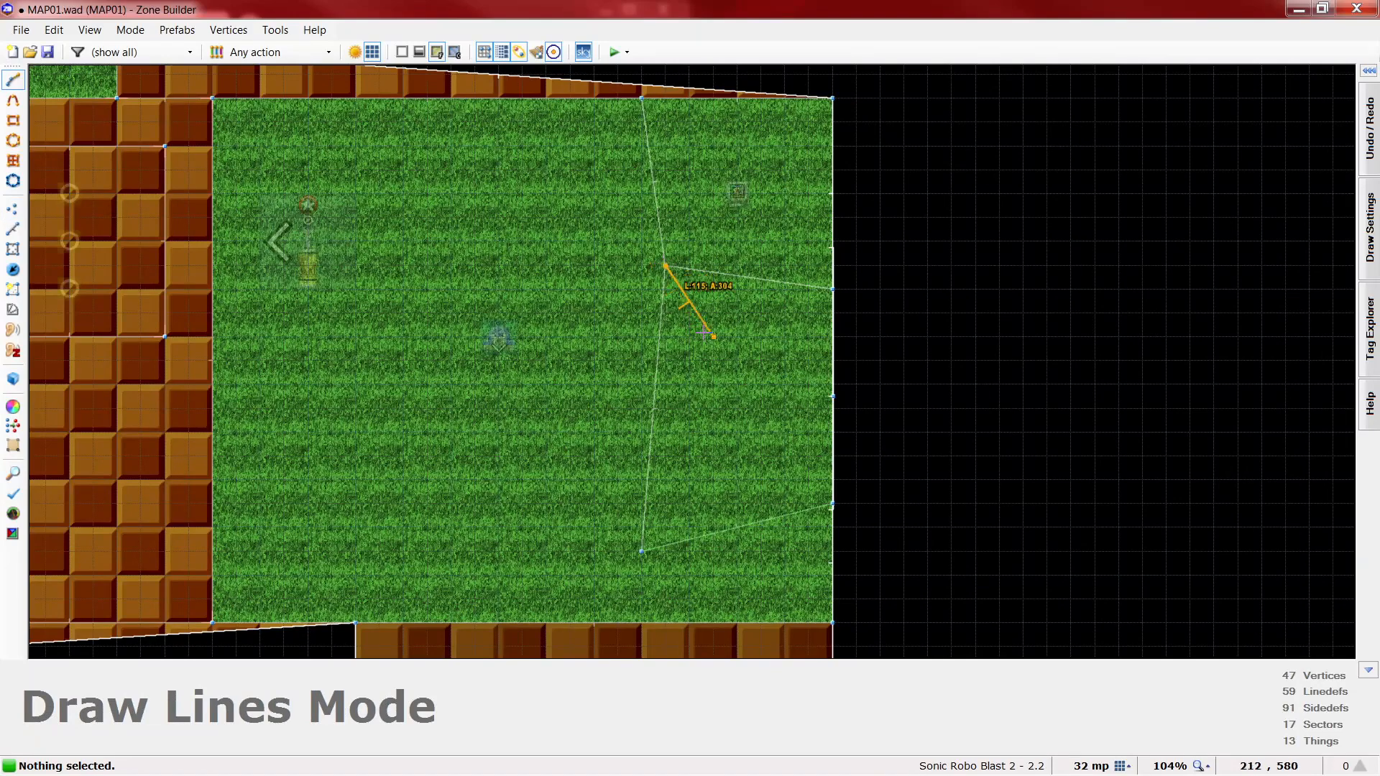
{"action": "left_click", "coordinate": [833, 505]}
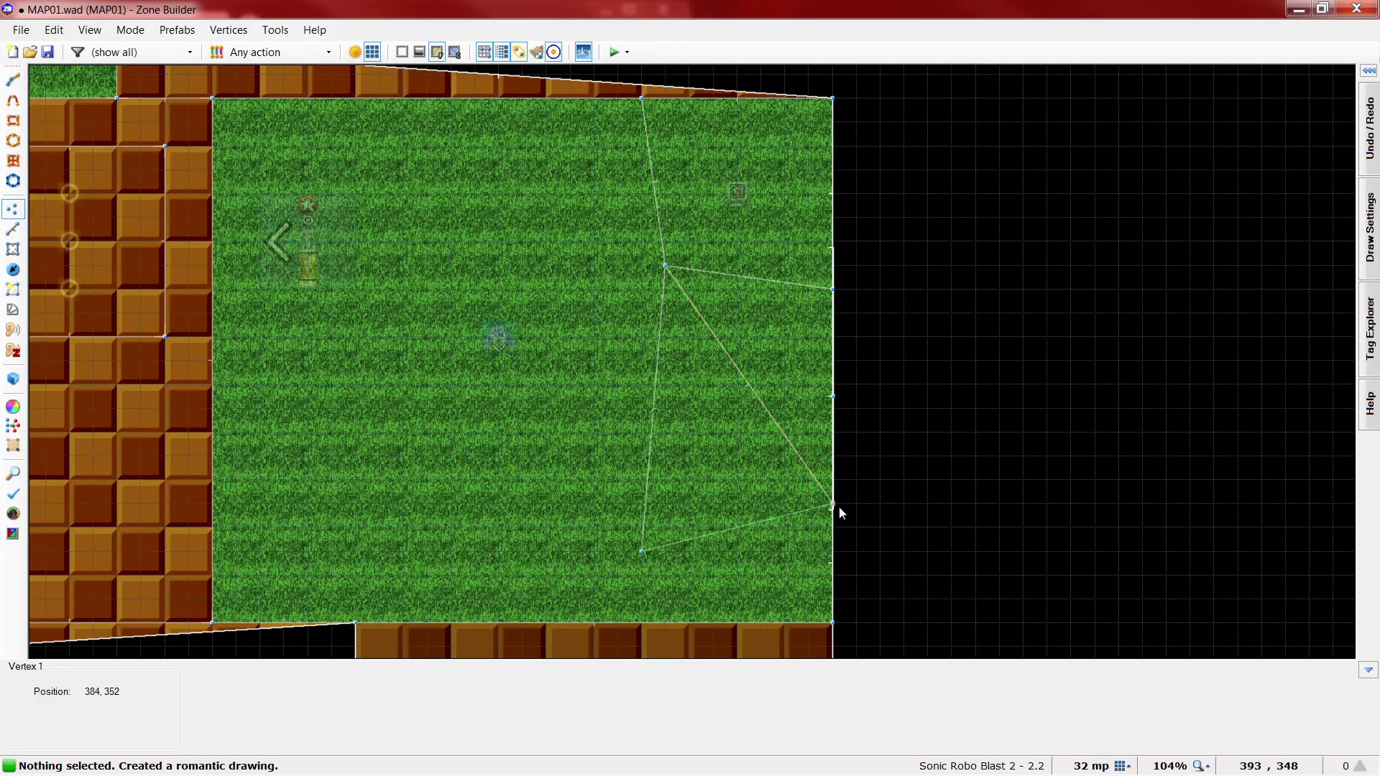
{"action": "key", "text": "l"}
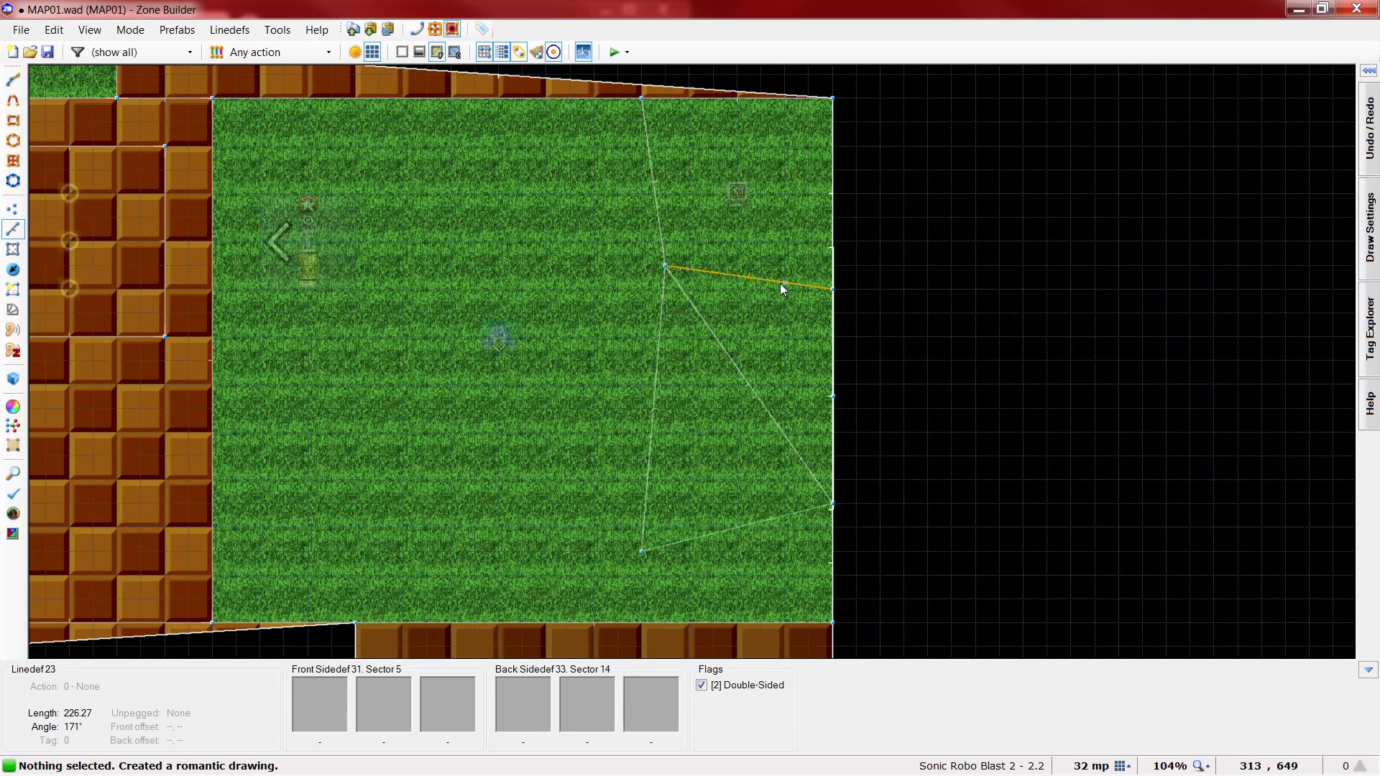
{"action": "key", "text": "f"}
{"action": "right_click", "coordinate": [793, 285]}
{"action": "type", "text": "700"}
{"action": "key", "text": "Return"}
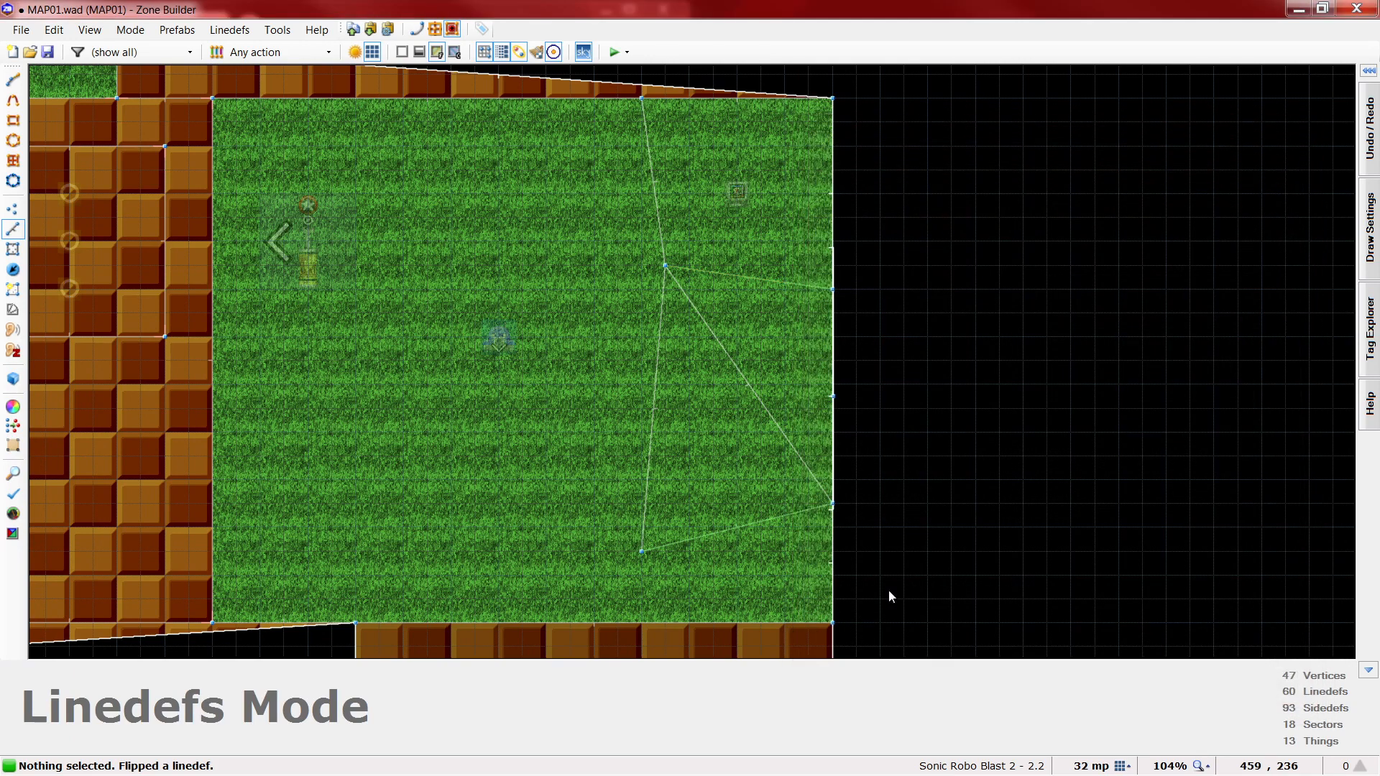
{"action": "key", "text": "ctrl+z"}
{"action": "key", "text": "ctrl+z"}
- Assign a floor slope action to the linedef between the upper platform and the ramp's northeast triangle
{"action": "right_click", "coordinate": [764, 281]}
{"action": "type", "text": "701"}
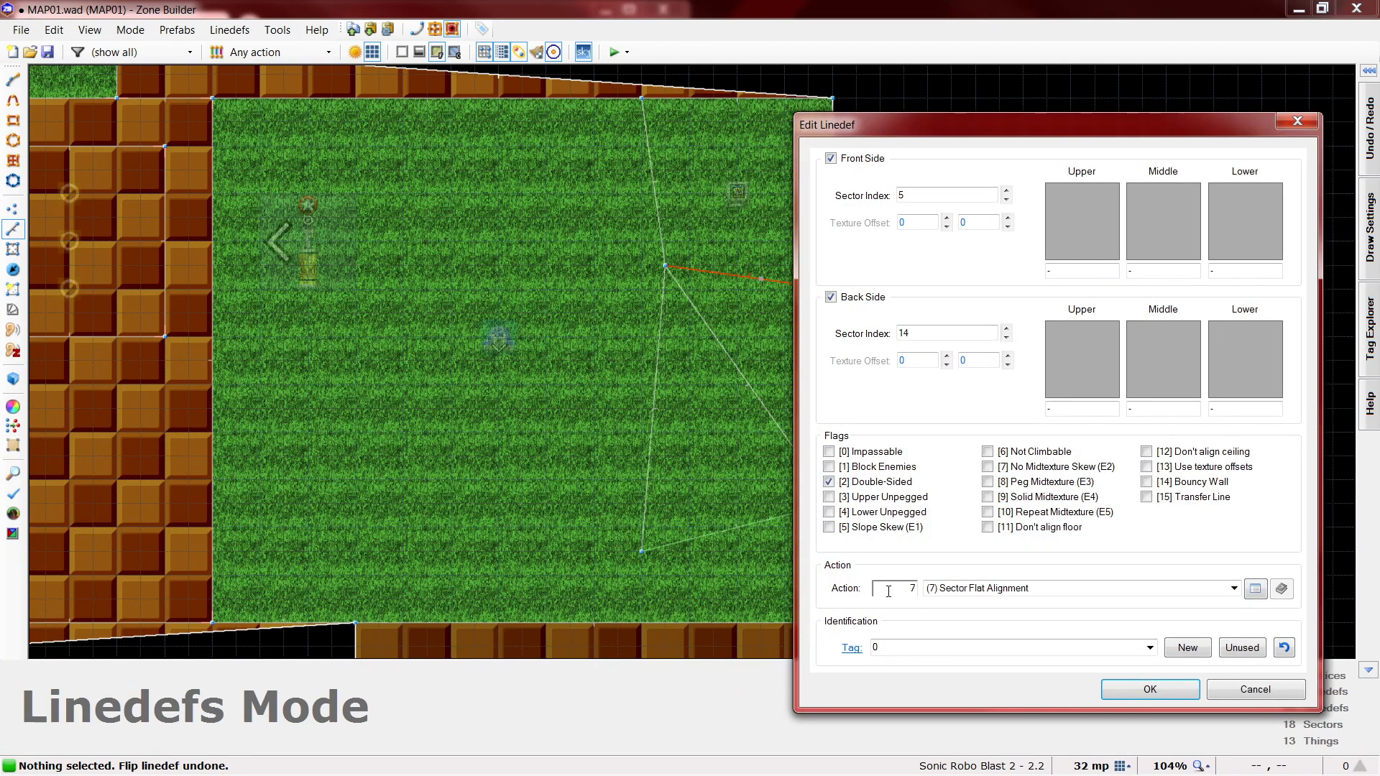
{"action": "key", "text": "Return"}
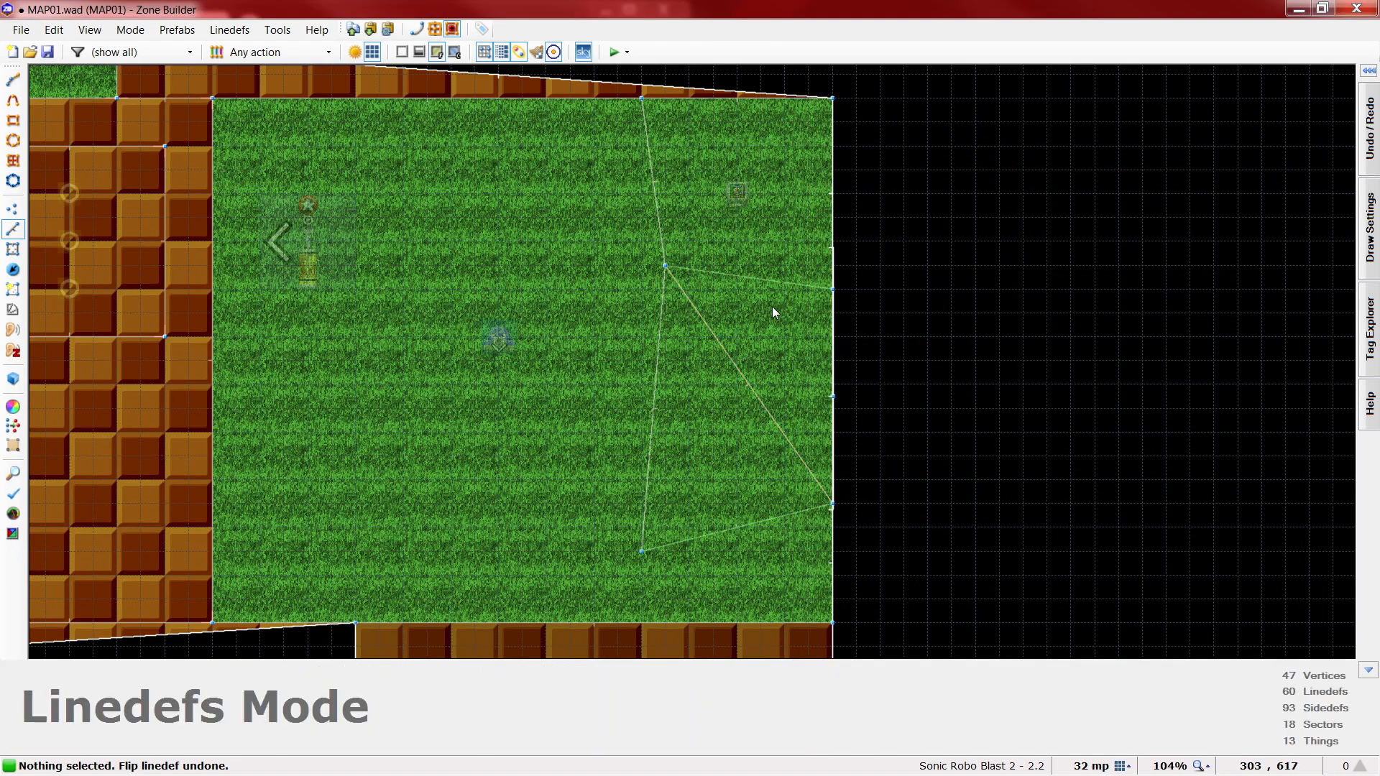
- Lower the floor height of the ramp's northeast triangular sector to 0 in the 3D view
{"action": "key", "text": "q"}
{"action": "key", "text": "d"}
{"action": "scroll", "coordinate": [692, 363], "scroll_direction": "down", "scroll_amount": 6}
{"action": "scroll", "coordinate": [692, 363], "scroll_direction": "down", "scroll_amount": 20}
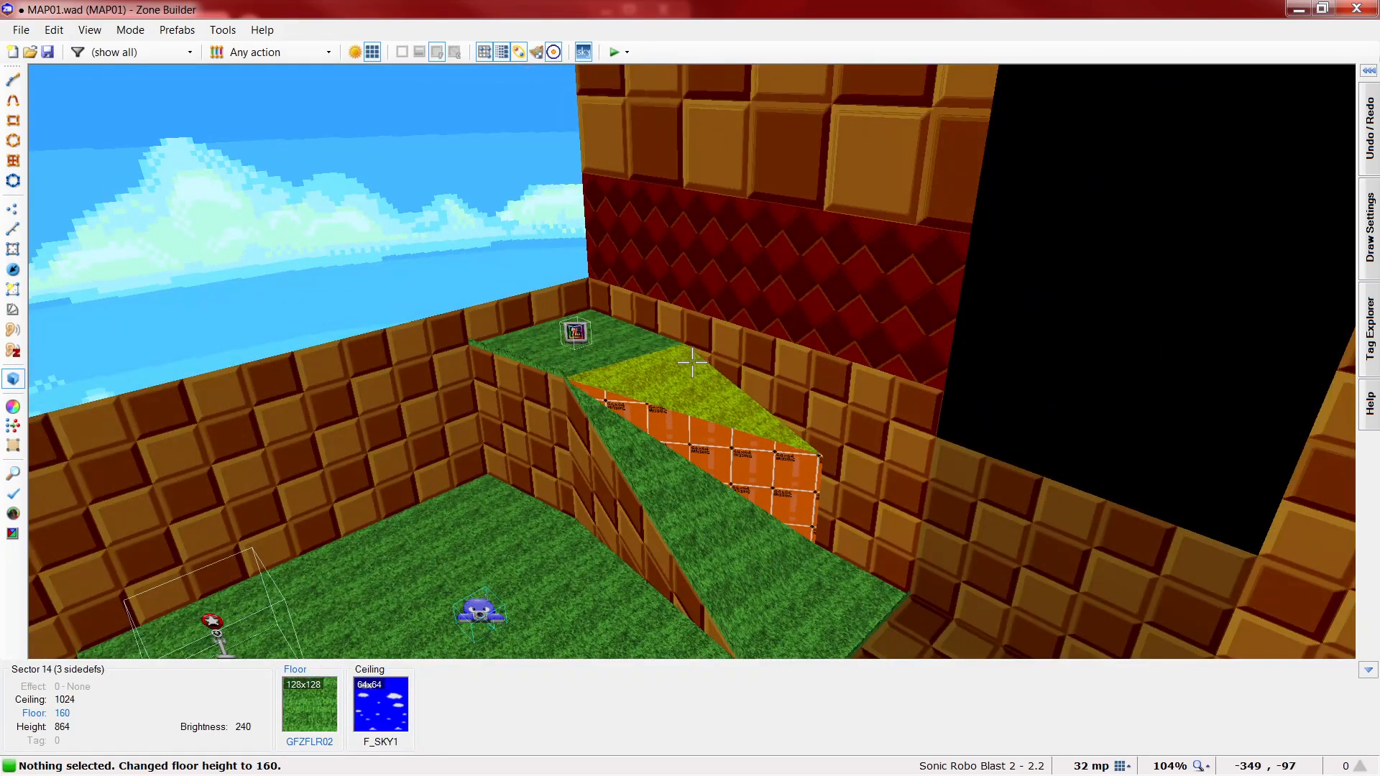
{"action": "key", "text": "w"}
{"action": "scroll", "coordinate": [692, 363], "scroll_direction": "down", "scroll_amount": 5}
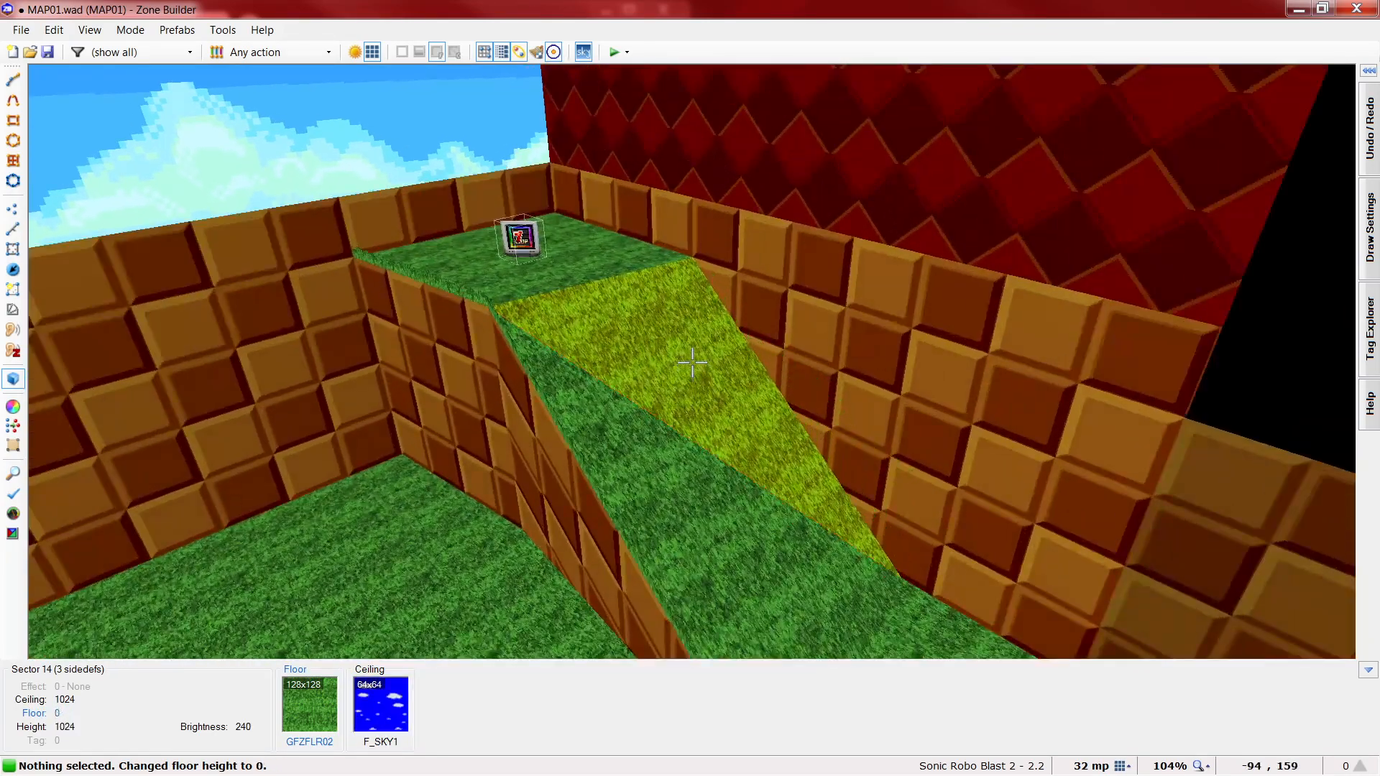
- Inspect both triangular halves of the ramp in the 3D view and launch a test run of the map in Sonic Robo Blast 2
{"action": "key", "text": "w"}
{"action": "key", "text": "w"}
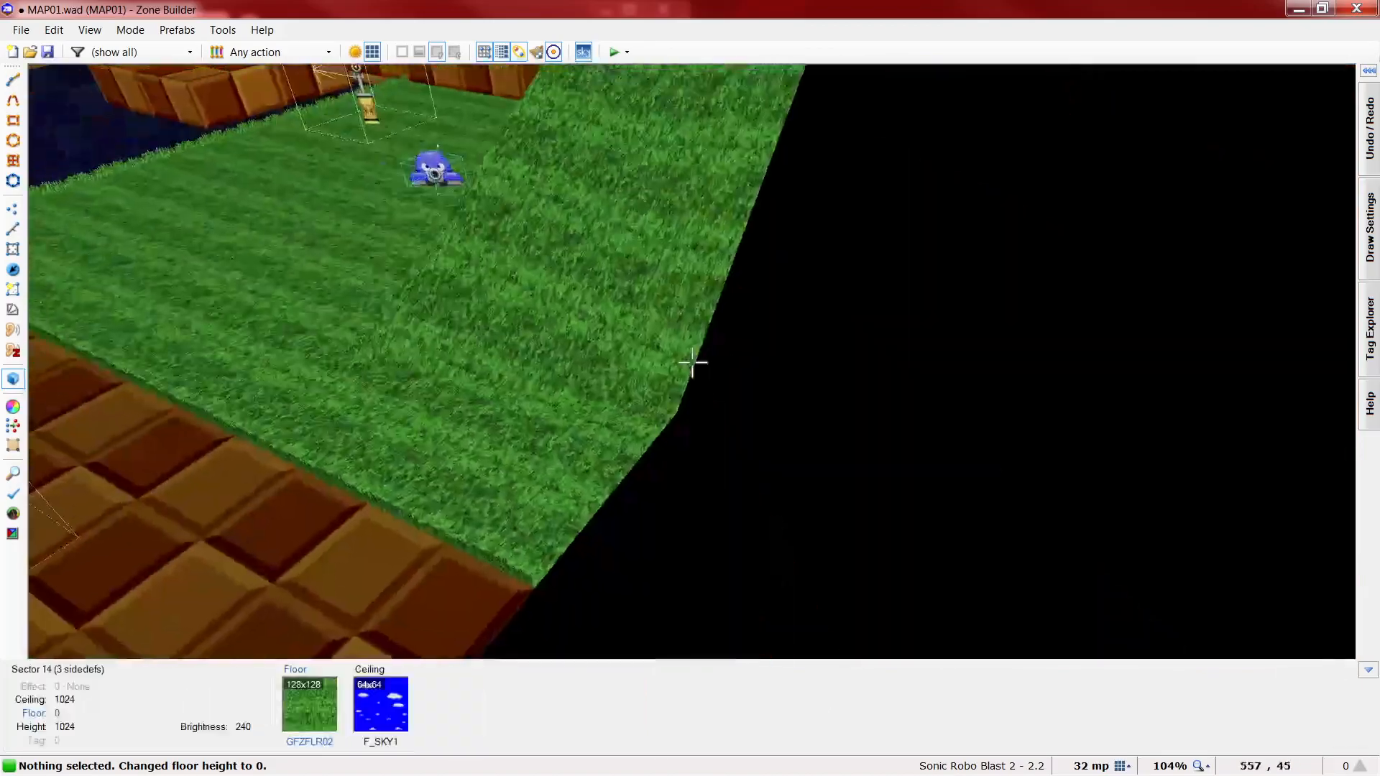
{"action": "key", "text": "w"}
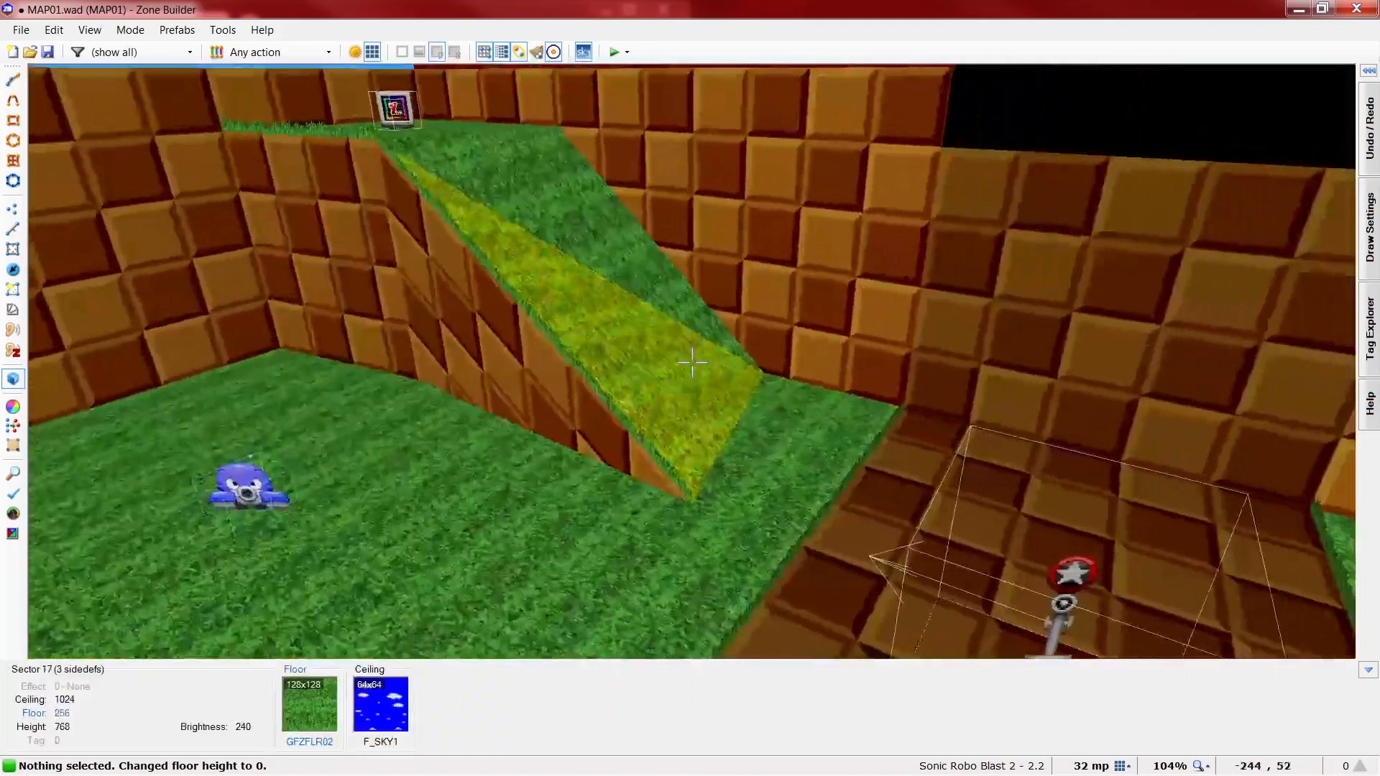
{"action": "key", "text": "d"}
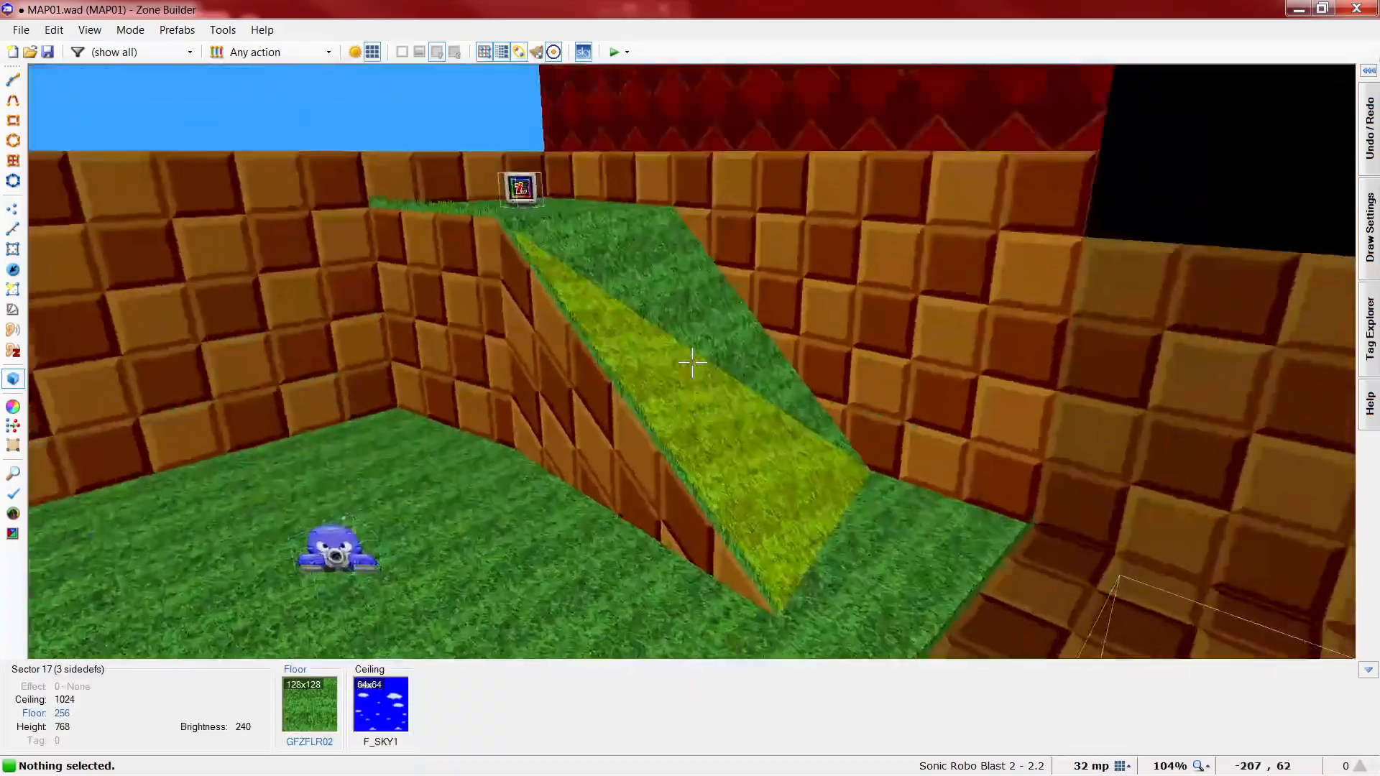
{"action": "key", "text": "w"}
{"action": "scroll", "coordinate": [681, 400], "scroll_direction": "down", "scroll_amount": 6}
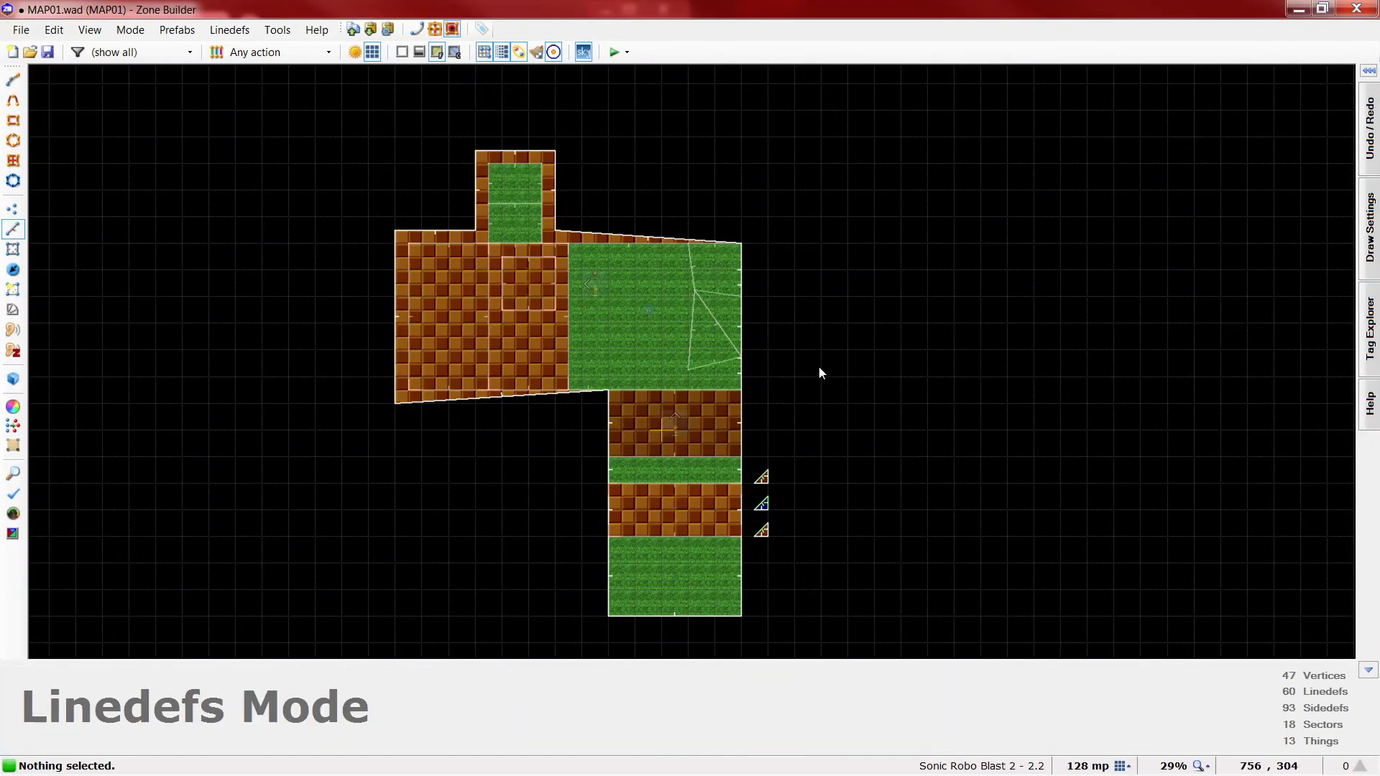
{"action": "key", "text": "F9"}
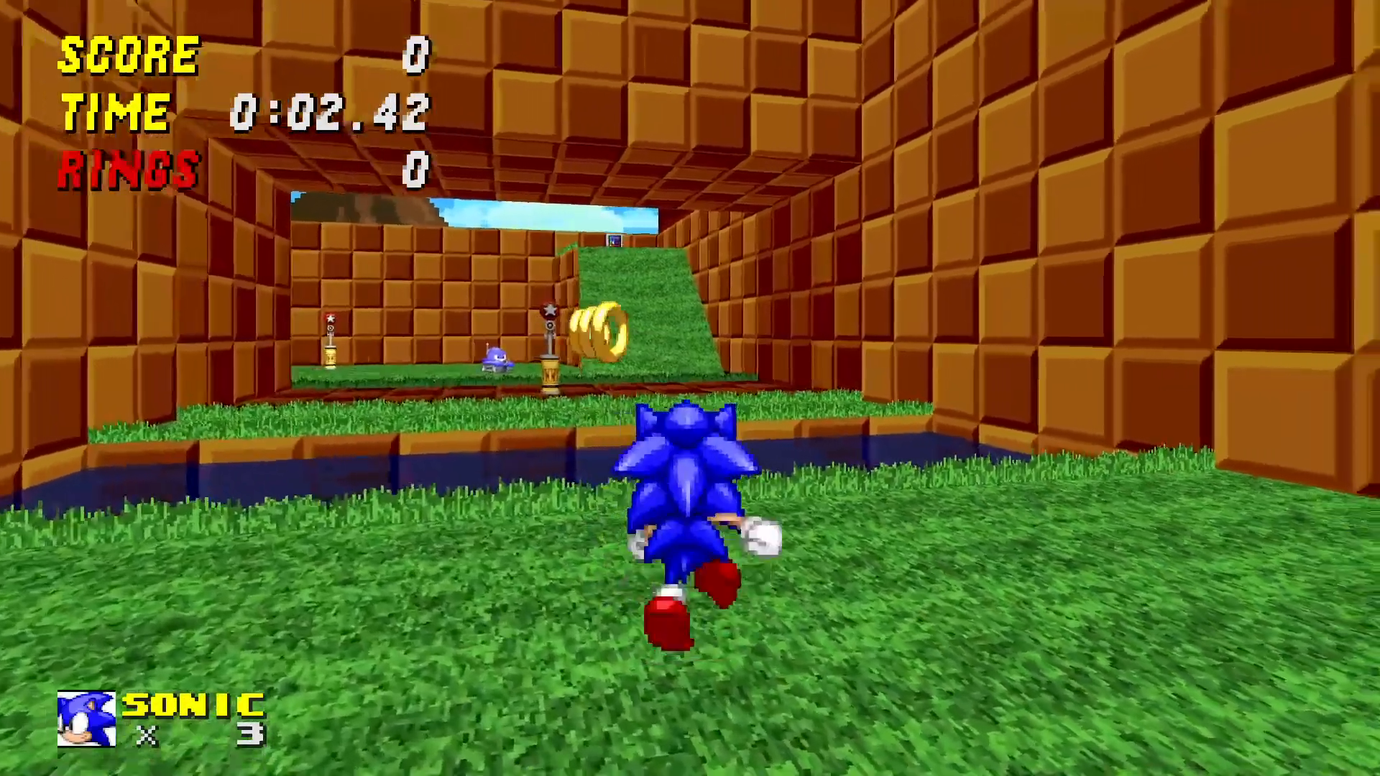
- Collect the three rings over the water channel and take Sonic up the reshaped ramp to the upper platform
{"action": "key", "text": "space"}
{"action": "key", "text": "d"}
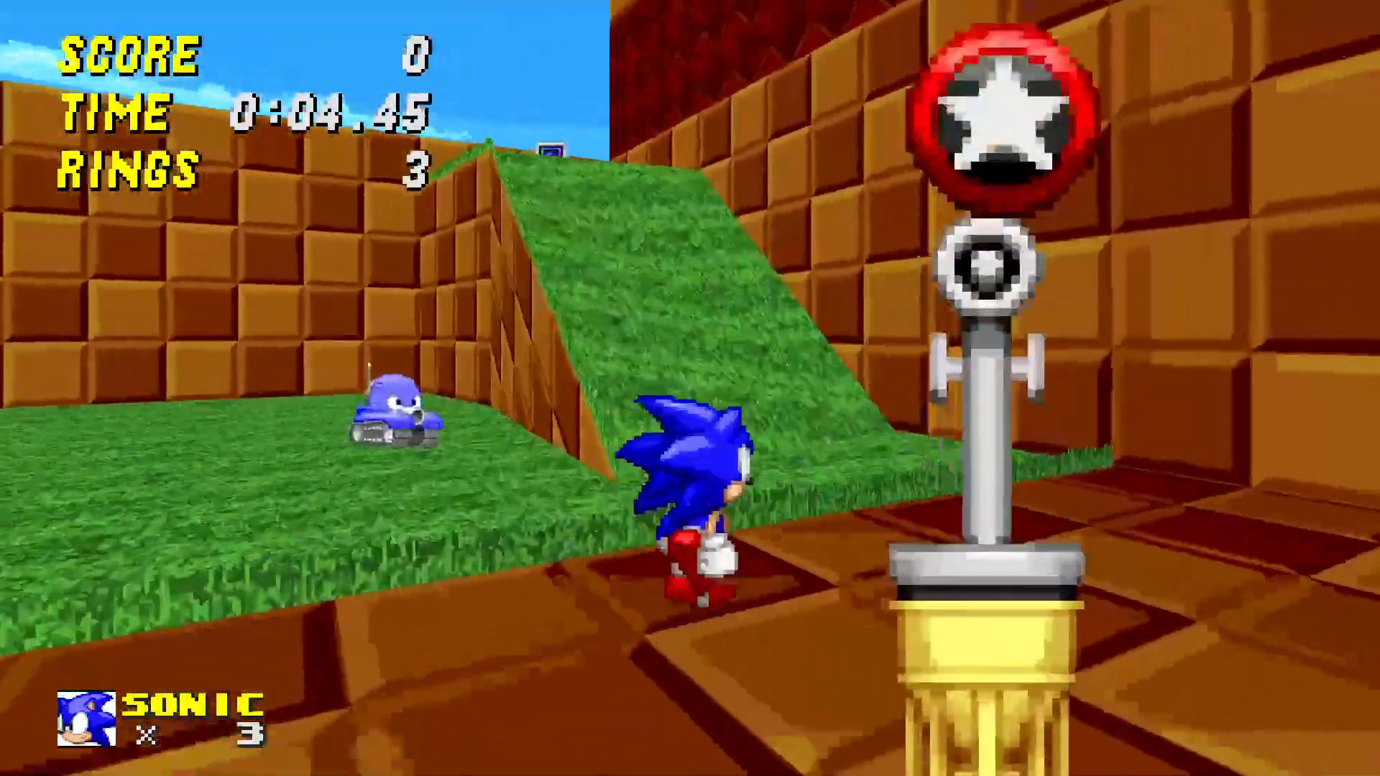
{"action": "key", "text": "d"}
{"action": "key", "text": "w"}
{"action": "key", "text": "d"}
{"action": "key", "text": "s"}
{"action": "key", "text": "space"}
{"action": "key", "text": "w"}
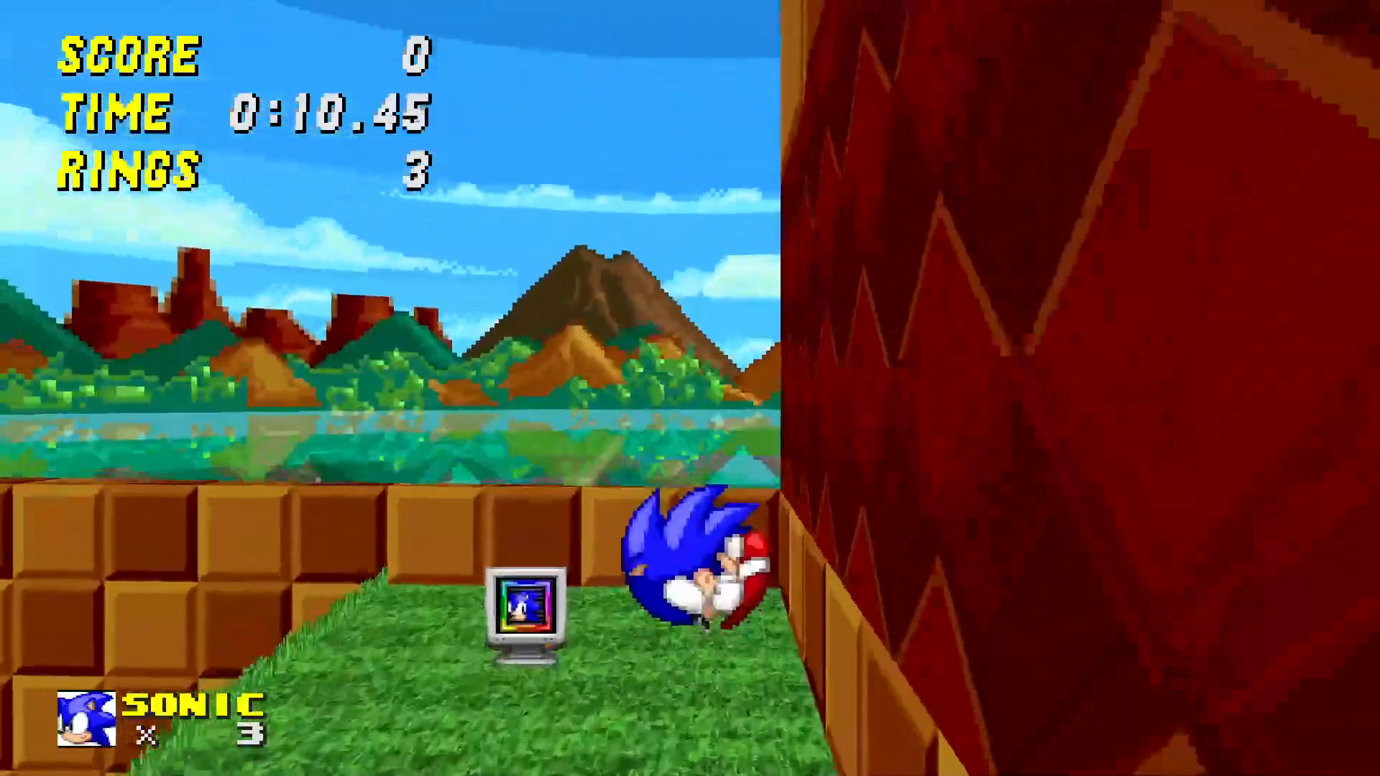
- Break the Sonic extra-life monitor on the upper platform and turn the view back toward the start
{"action": "key", "text": "a"}
{"action": "key", "text": "space"}
{"action": "key", "text": "d"}
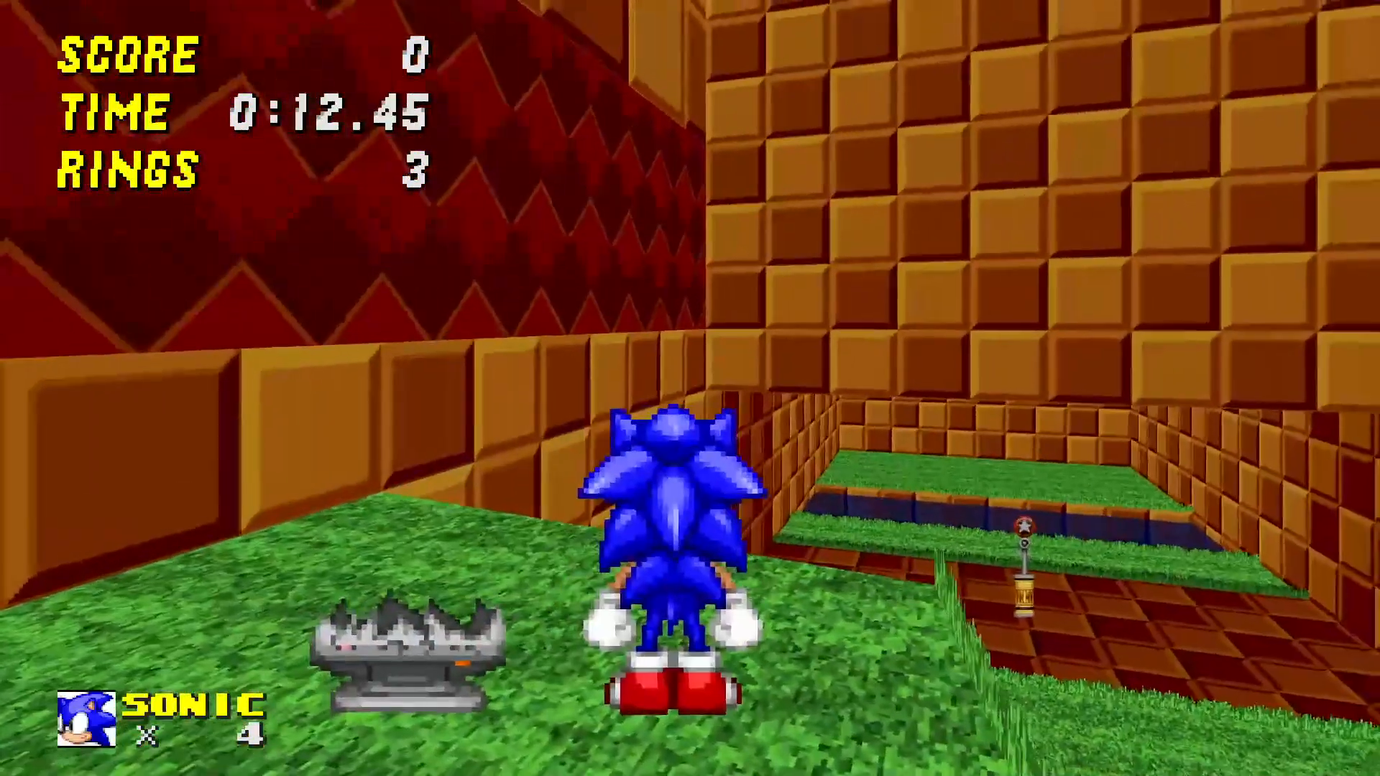
- Take Sonic back down to the foot of the ramp, defeat the blue enemy there and recover the scattered rings
{"action": "key", "text": "d"}
{"action": "key", "text": "s"}
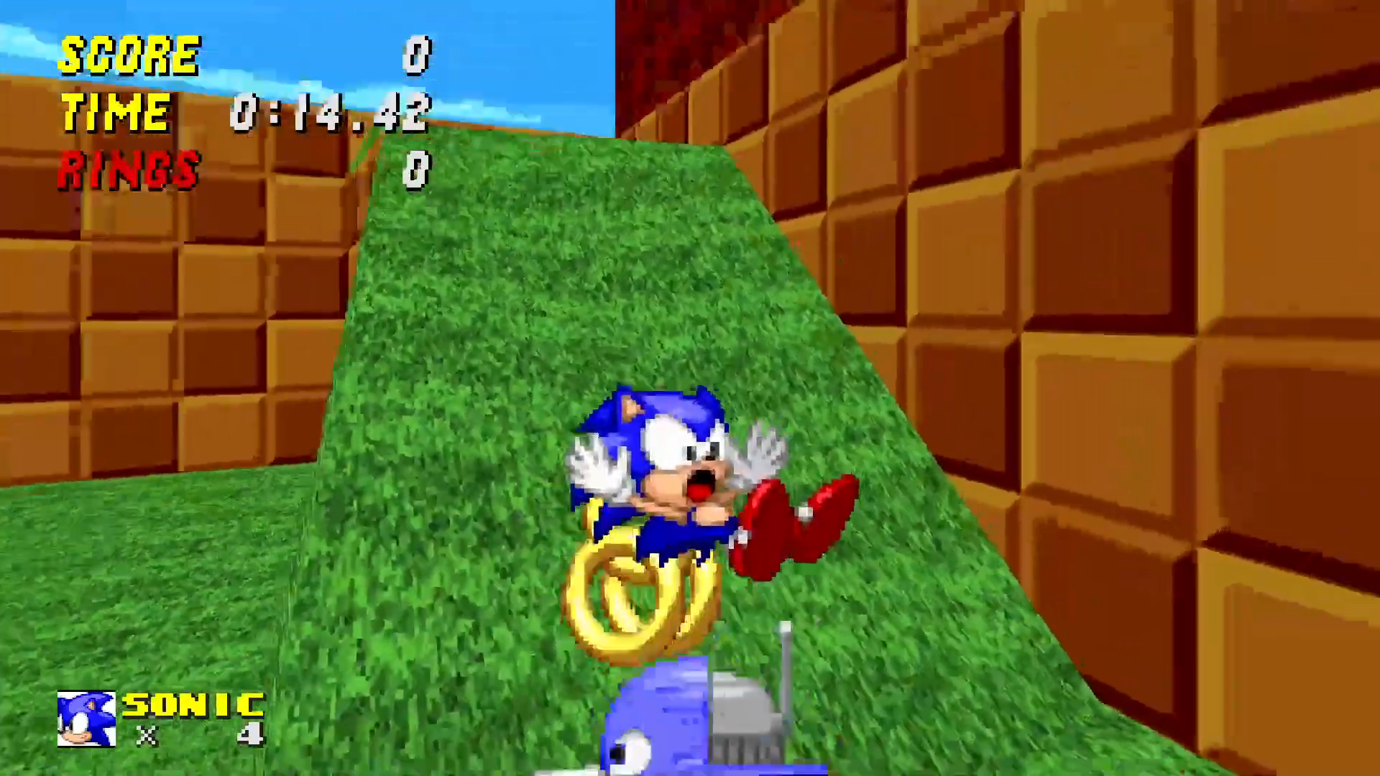
{"action": "key", "text": "space"}
{"action": "key", "text": "w"}
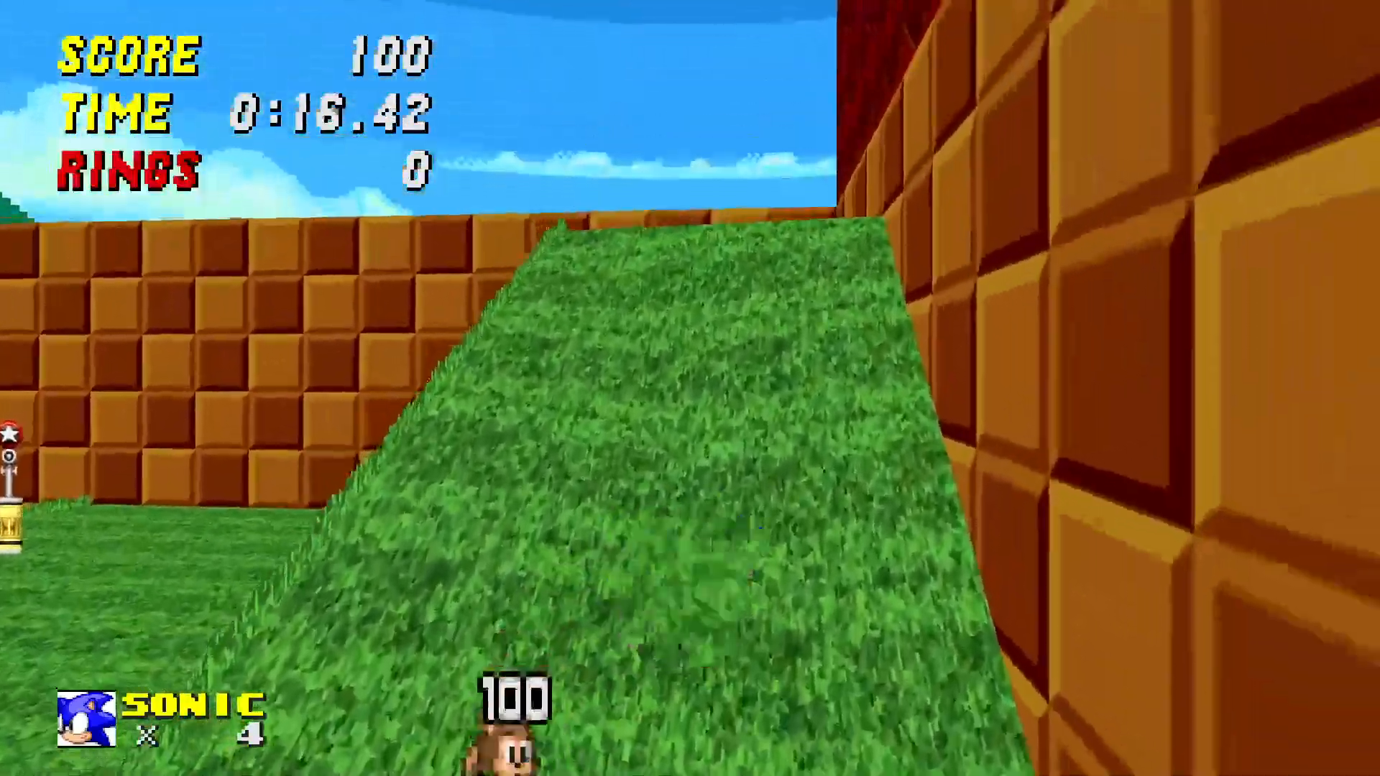
{"action": "key", "text": "a"}
{"action": "key", "text": "a"}
{"action": "key", "text": "s"}
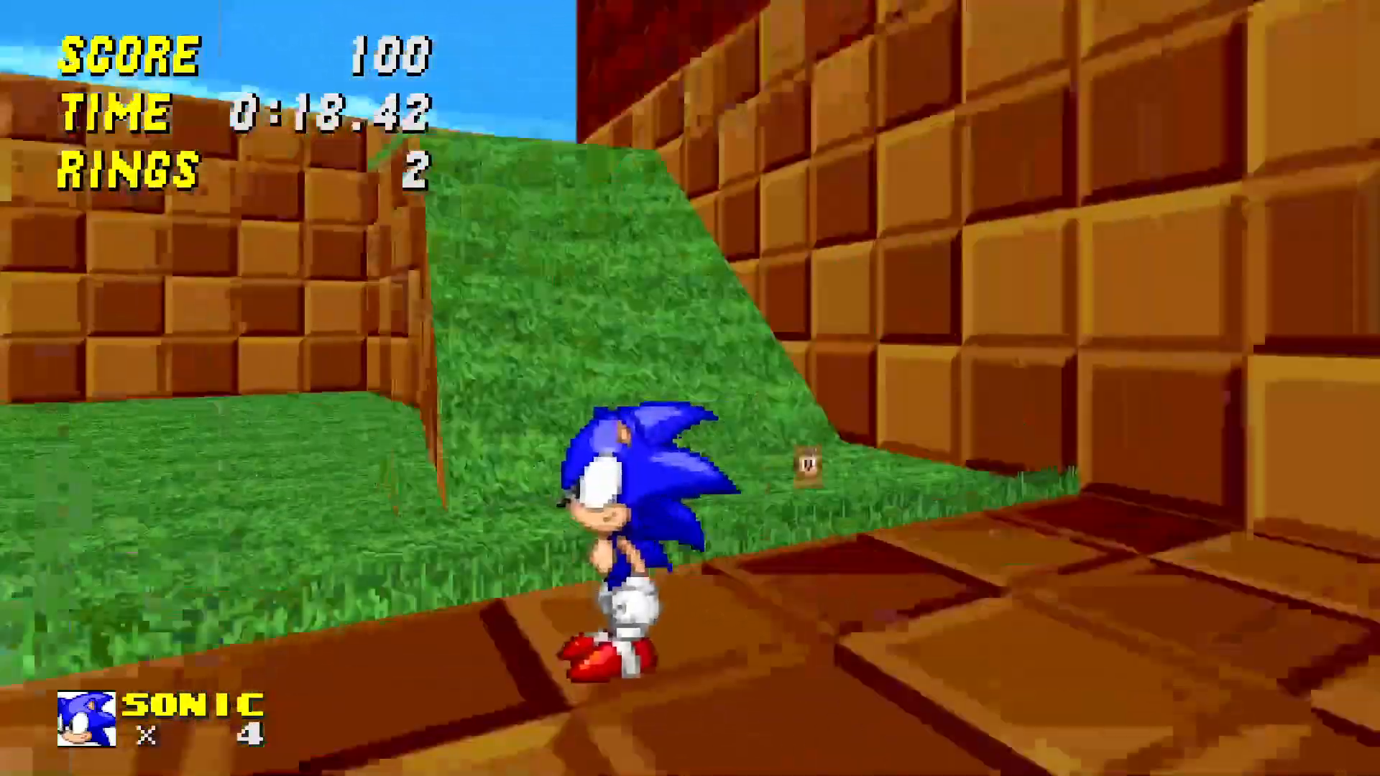
- View the ramp and the star post area from the brick floor, and return from the test run to the map in Zone Builder
{"action": "key", "text": "d"}
{"action": "key", "text": "w"}
{"action": "key", "text": "w"}
{"action": "key", "text": "a"}
{"action": "key", "text": "d"}
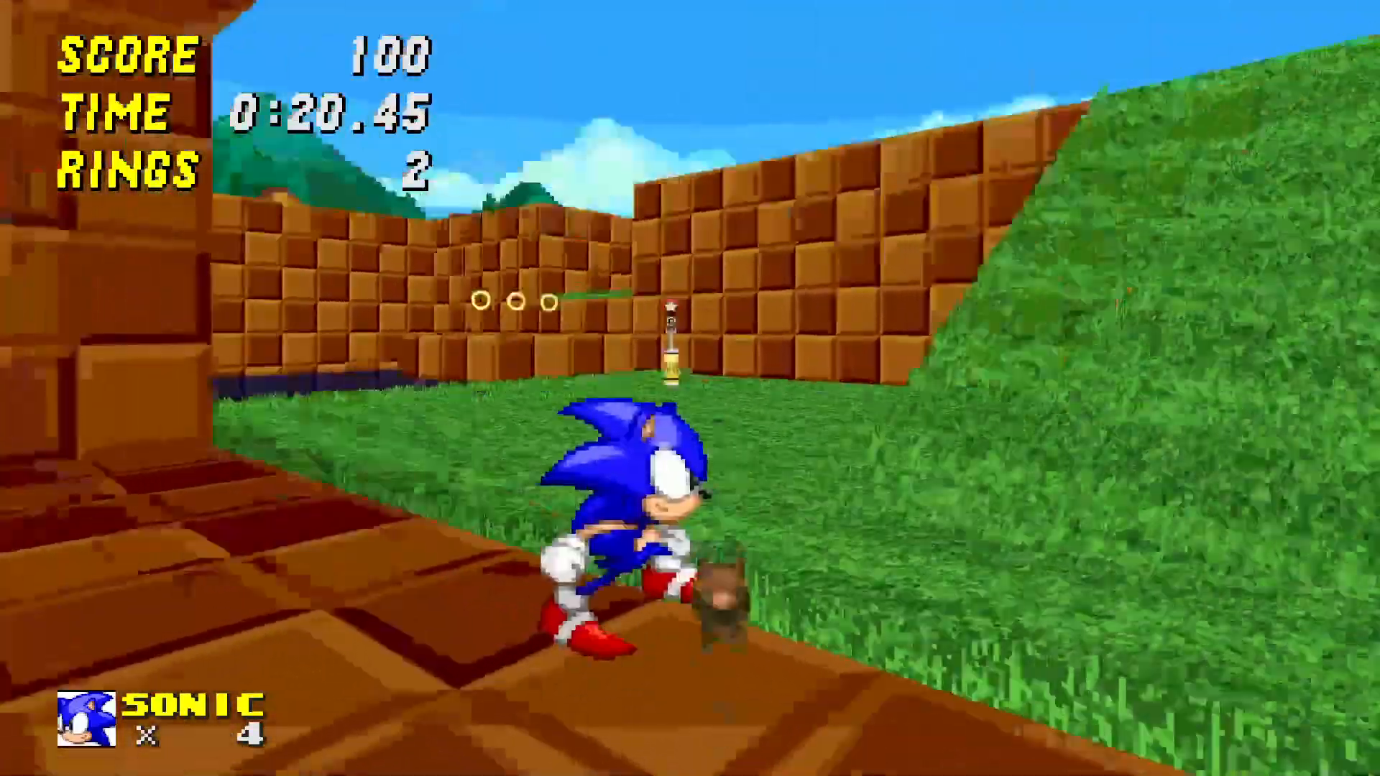
{"action": "key", "text": "a"}
{"action": "key", "text": "d"}
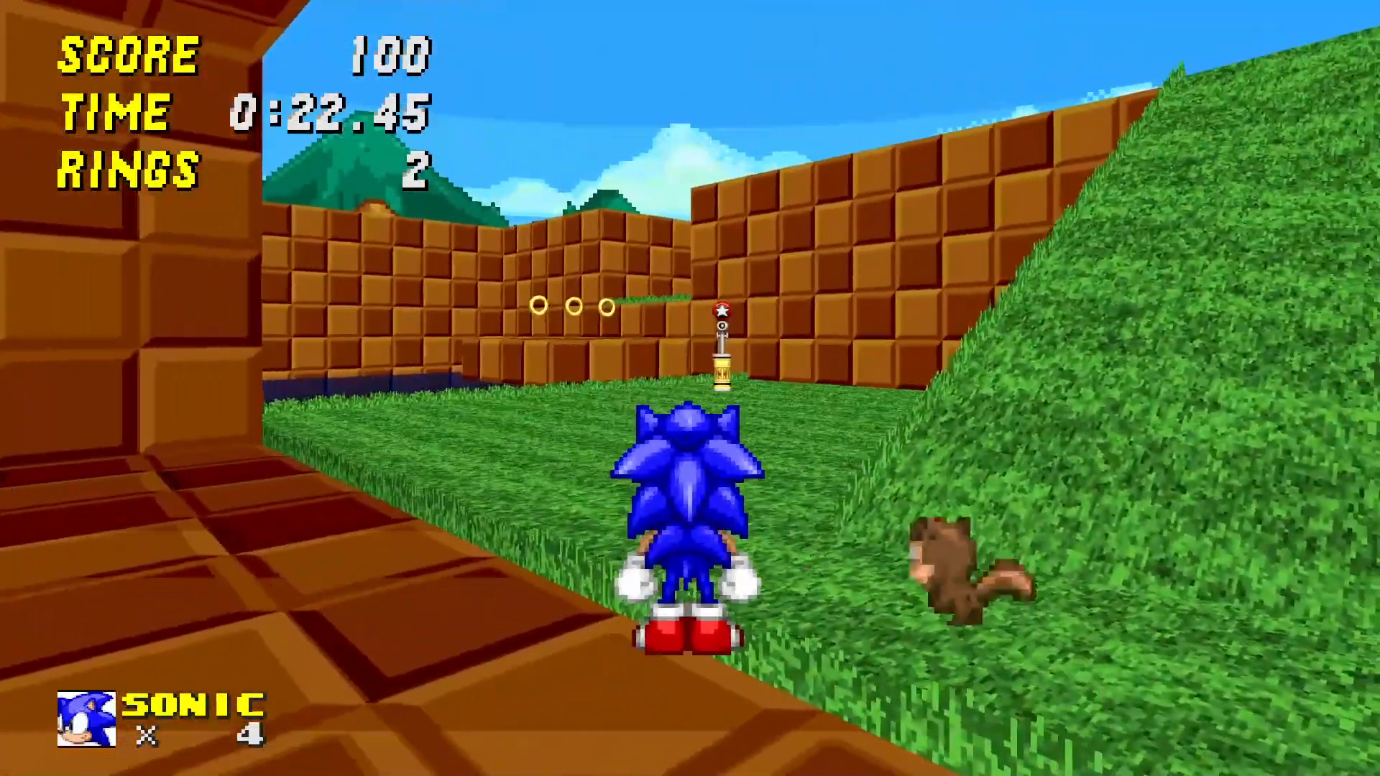
{"action": "key", "text": "a"}
{"action": "key", "text": "d"}
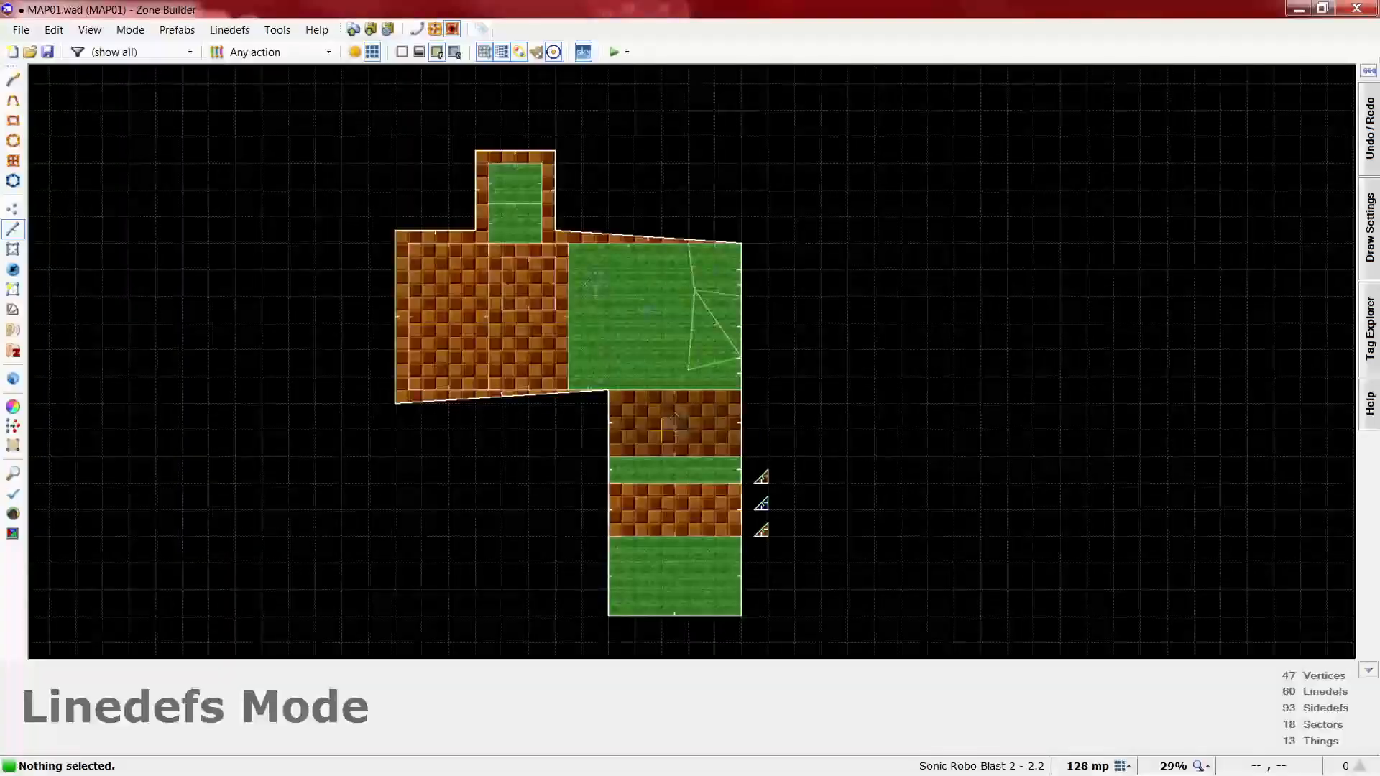
{"action": "key", "text": "t"}
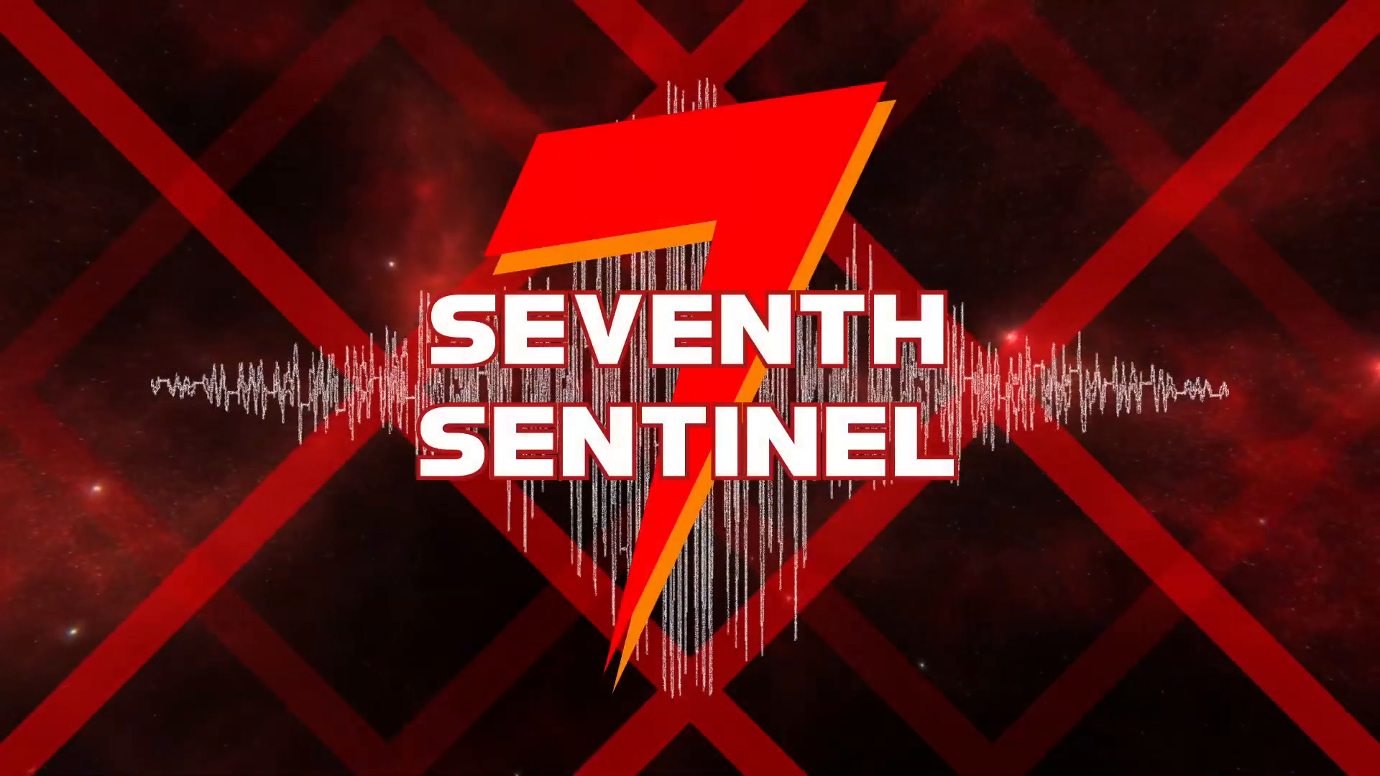